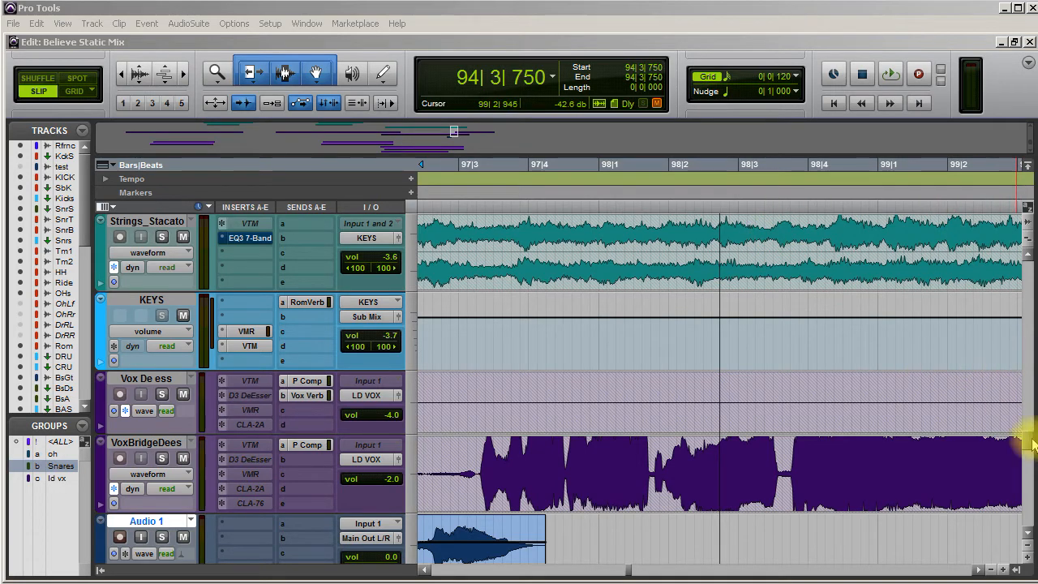
# Locate the Vox-Gain-04 clip on Audio 1 and audition the original phrase on the Vox De ess track in solo near bar 76
pyautogui.scroll(-5, 1026, 450)
pyautogui.scroll(3, 1026, 452)
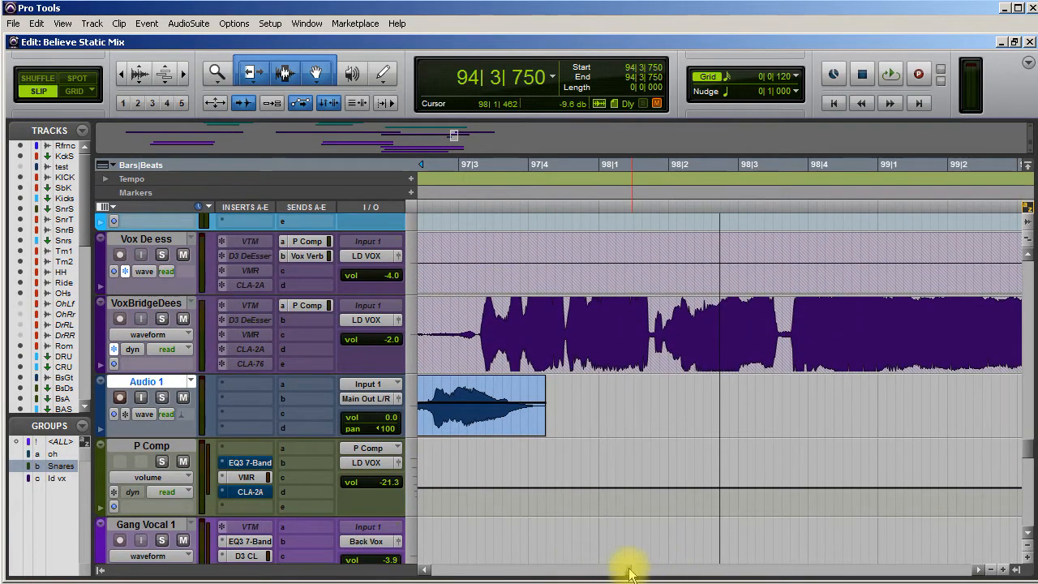
pyautogui.moveTo(631, 572); pyautogui.dragTo(626, 571)
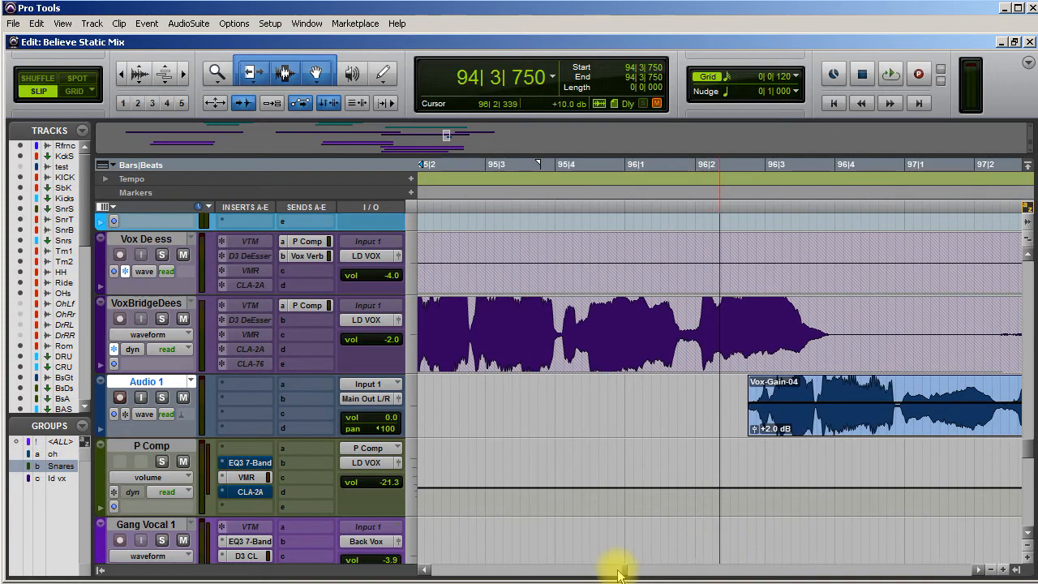
pyautogui.moveTo(625, 571); pyautogui.dragTo(626, 574)
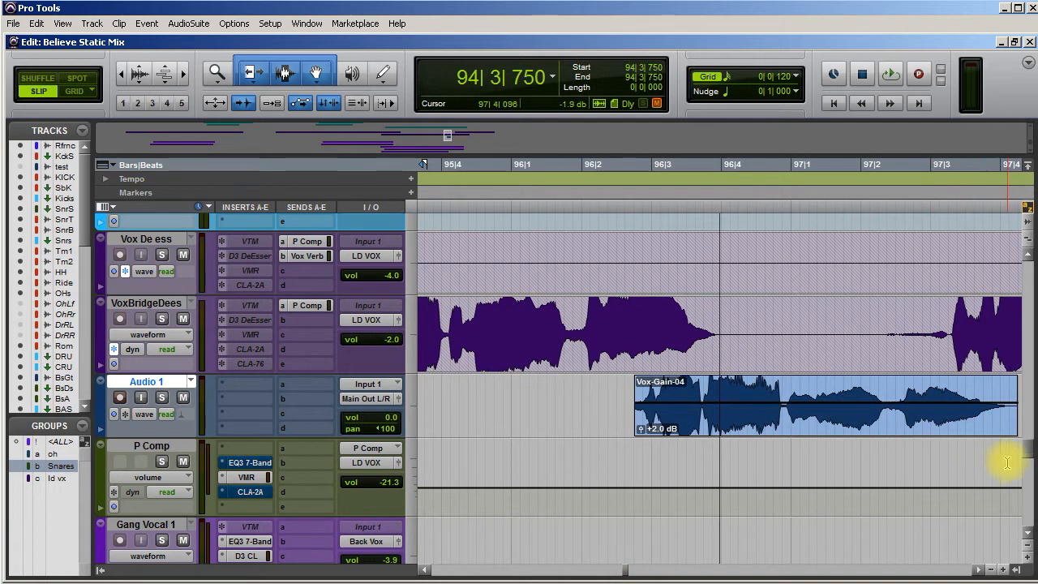
pyautogui.scroll(2, 1023, 438)
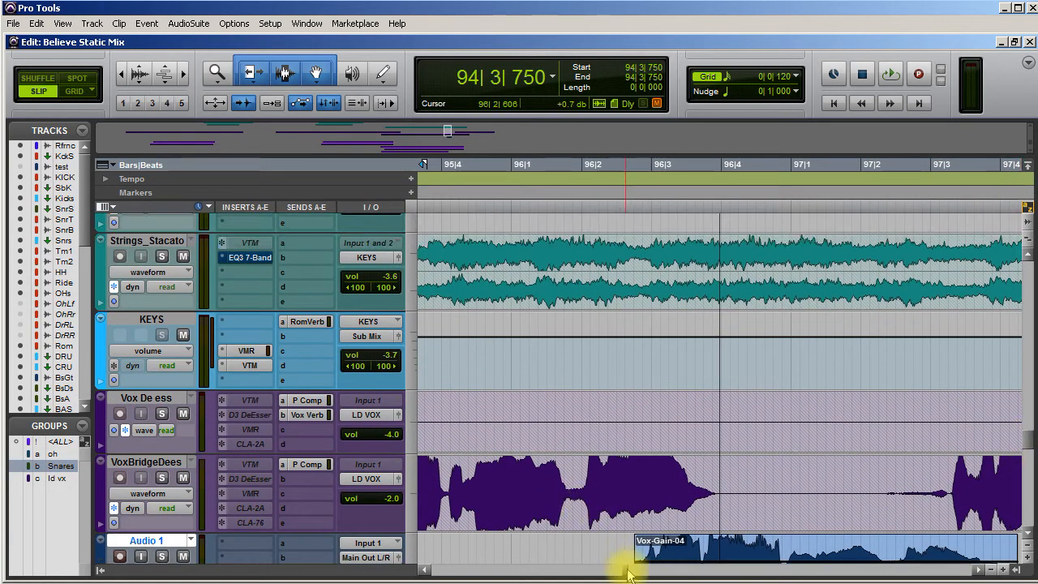
pyautogui.moveTo(626, 570); pyautogui.dragTo(591, 571)
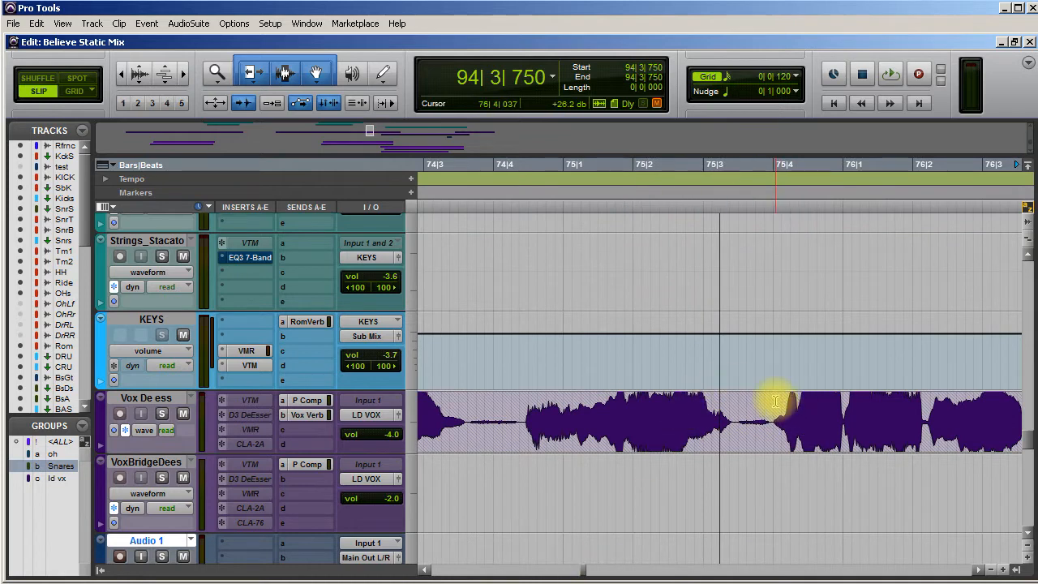
pyautogui.click(161, 414)
pyautogui.press('space')
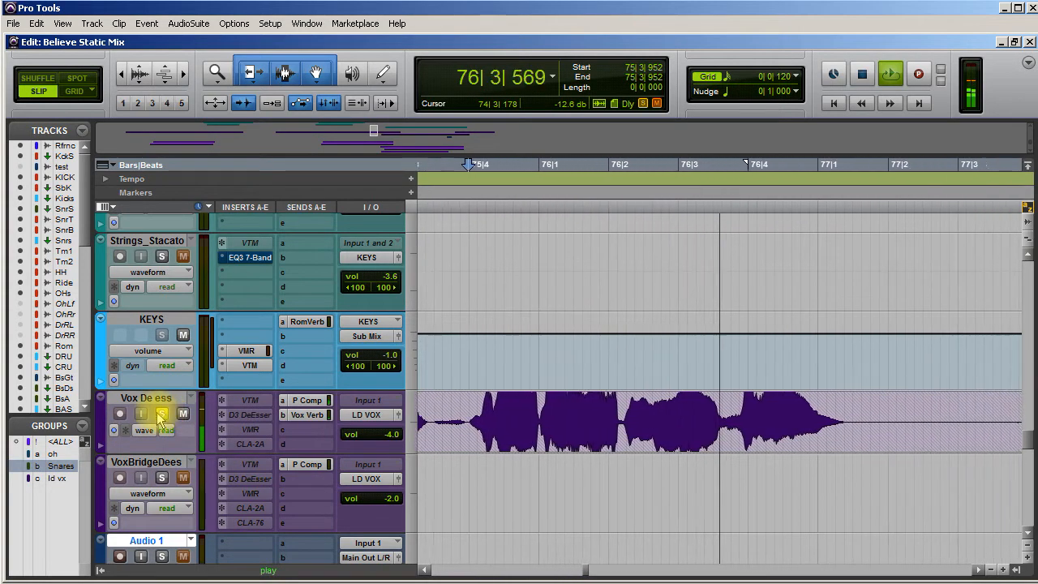
pyautogui.press('space')
pyautogui.click(161, 414)
# Solo the Audio 1 track and play the Vox-Gain-04 clip from just before its start
pyautogui.scroll(-3, 559, 497)
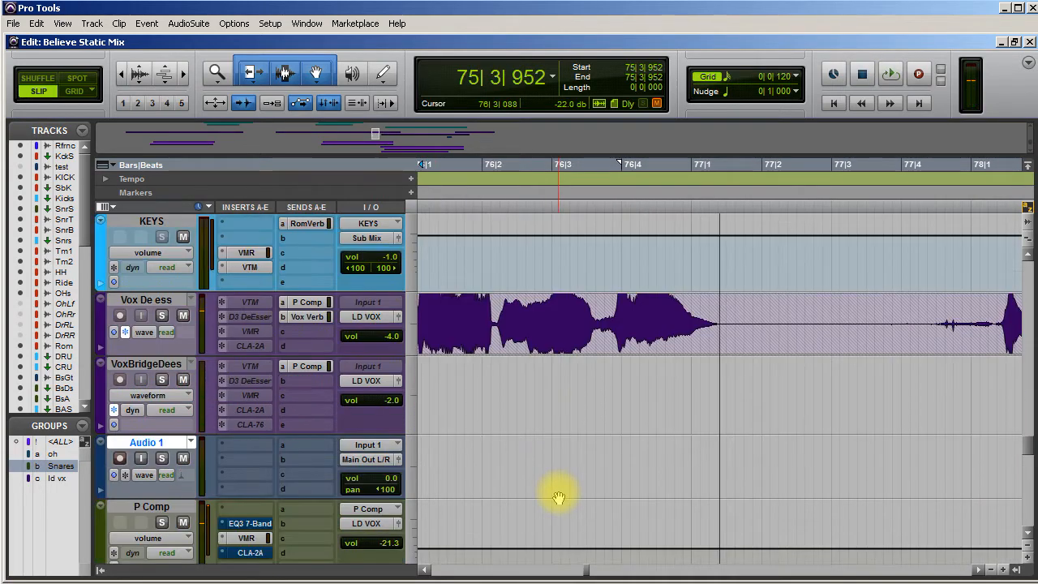
pyautogui.moveTo(586, 574); pyautogui.dragTo(623, 576)
pyautogui.click(140, 460)
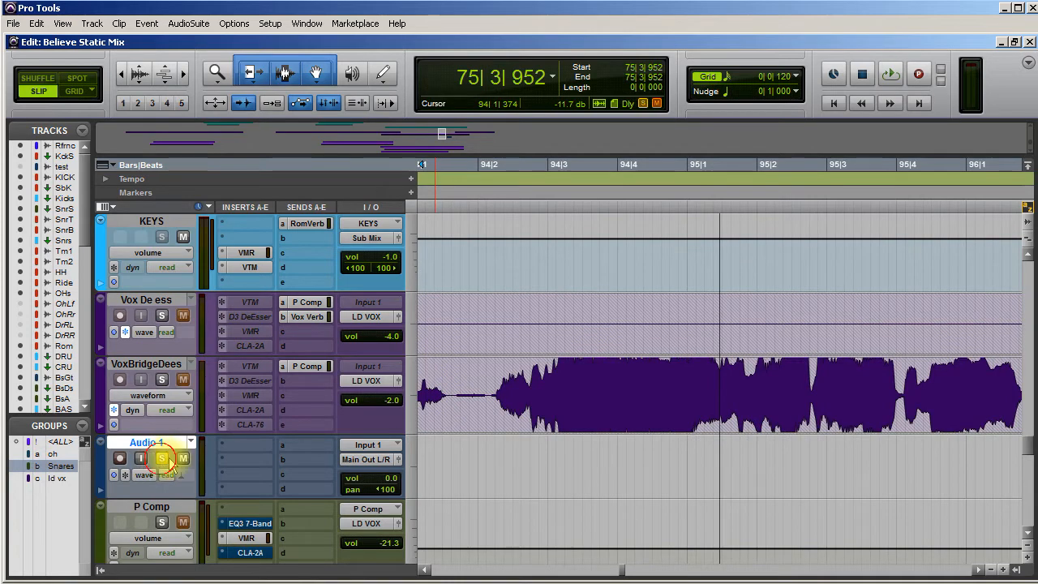
pyautogui.moveTo(620, 571); pyautogui.dragTo(621, 567)
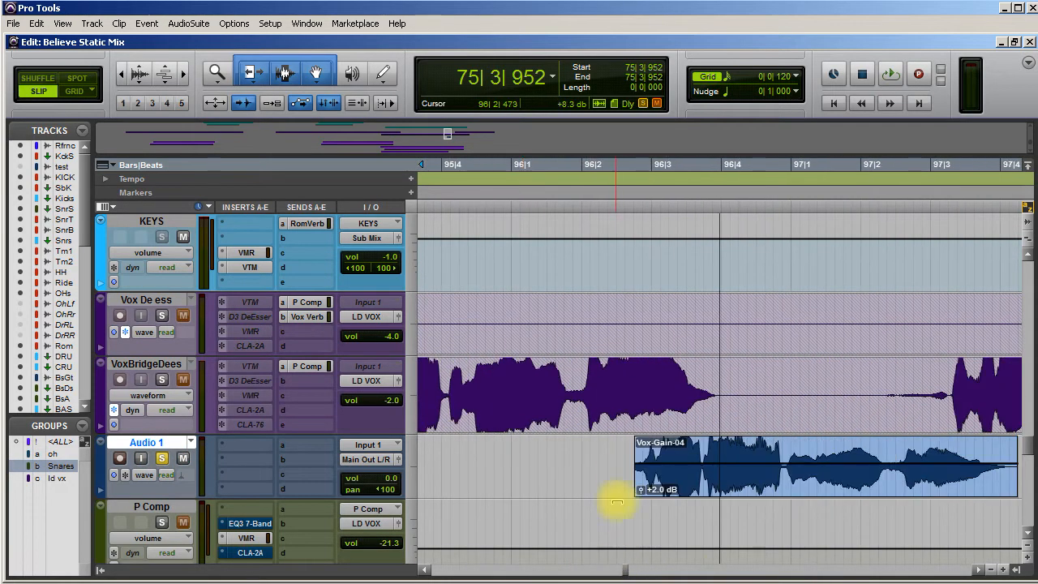
pyautogui.click(626, 447)
pyautogui.press('space')
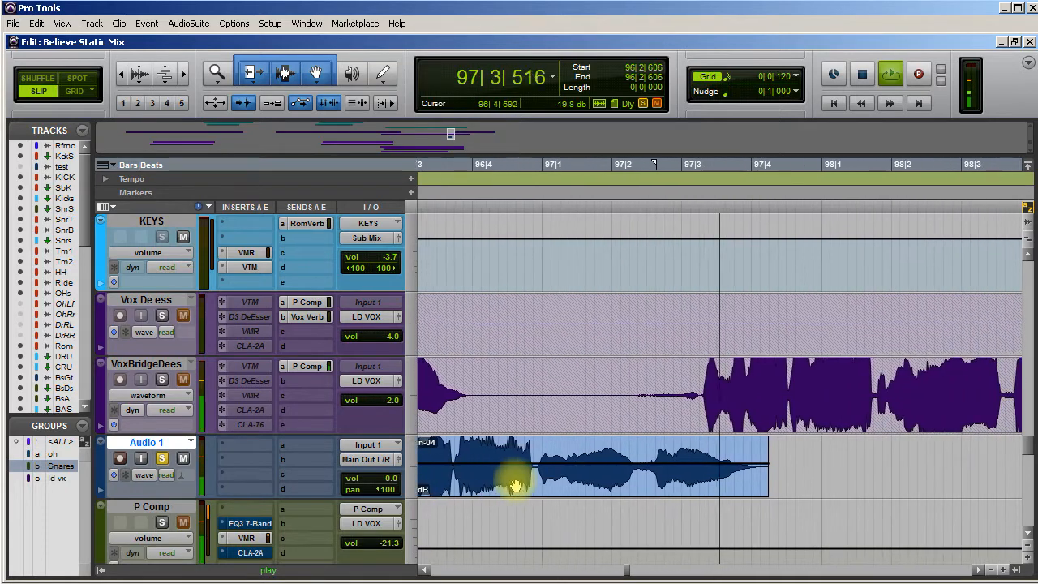
pyautogui.press('space')
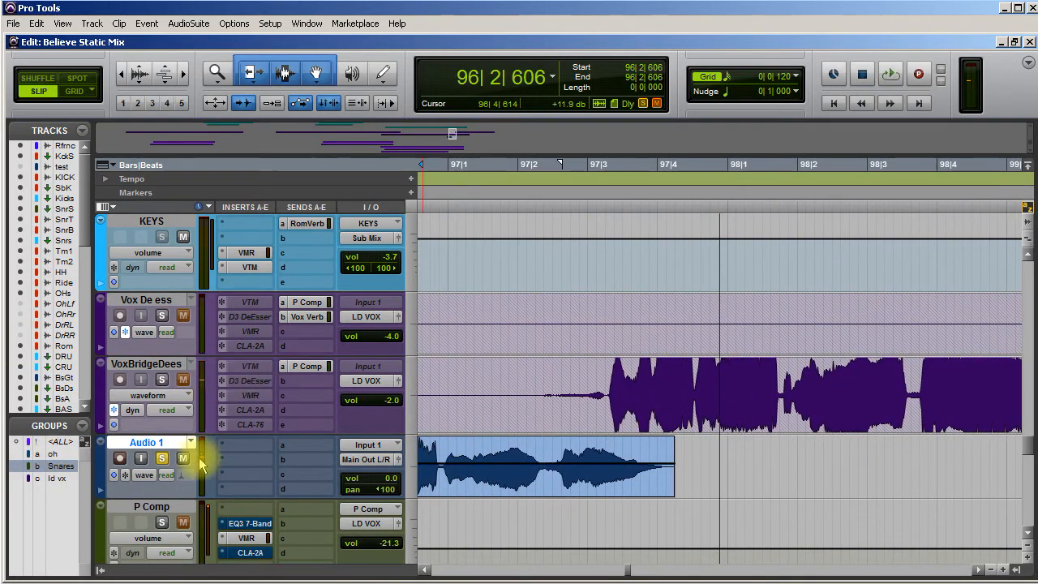
# Unsolo the Audio 1 track and play the full mix from 95|2|880 through the Vox-Gain-04 clip
pyautogui.hscroll(-5, 431, 514)
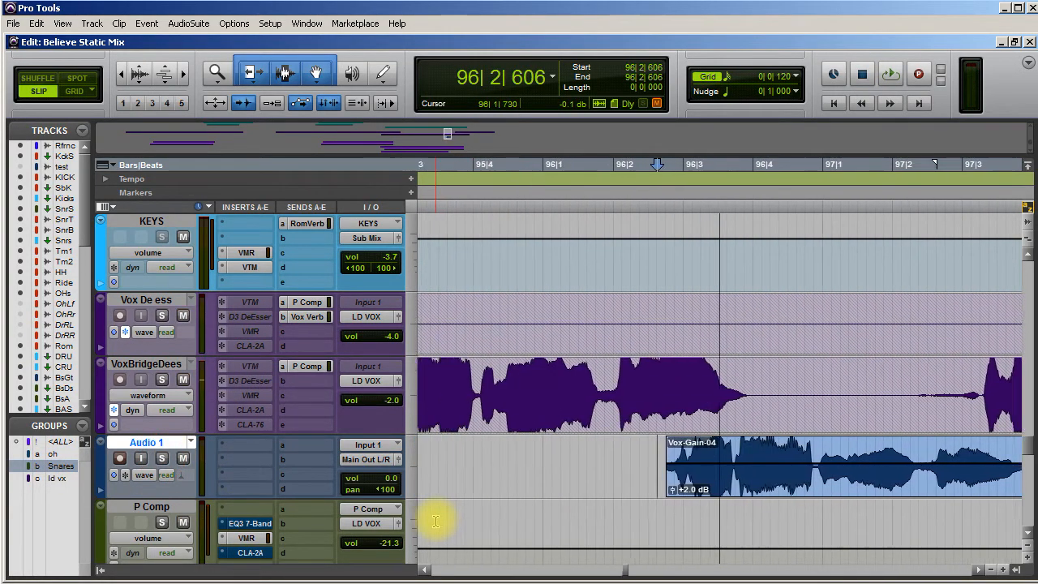
pyautogui.click(478, 450)
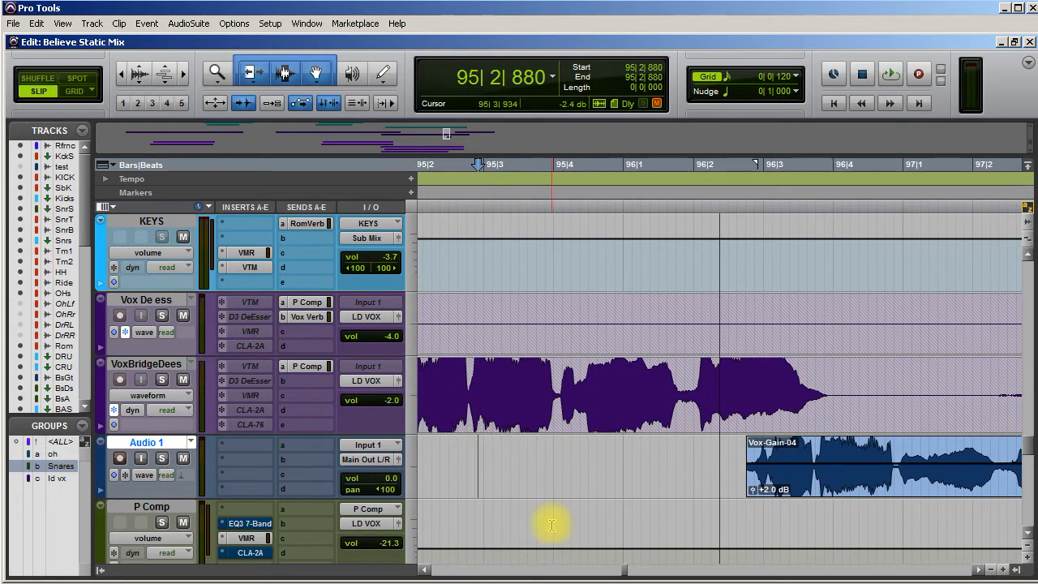
pyautogui.press('space')
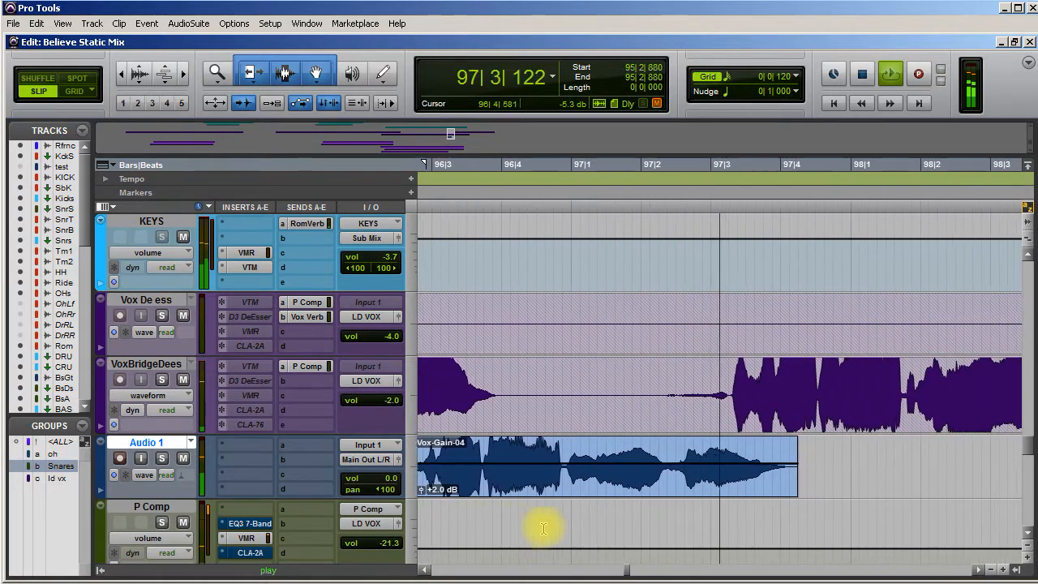
pyautogui.press('space')
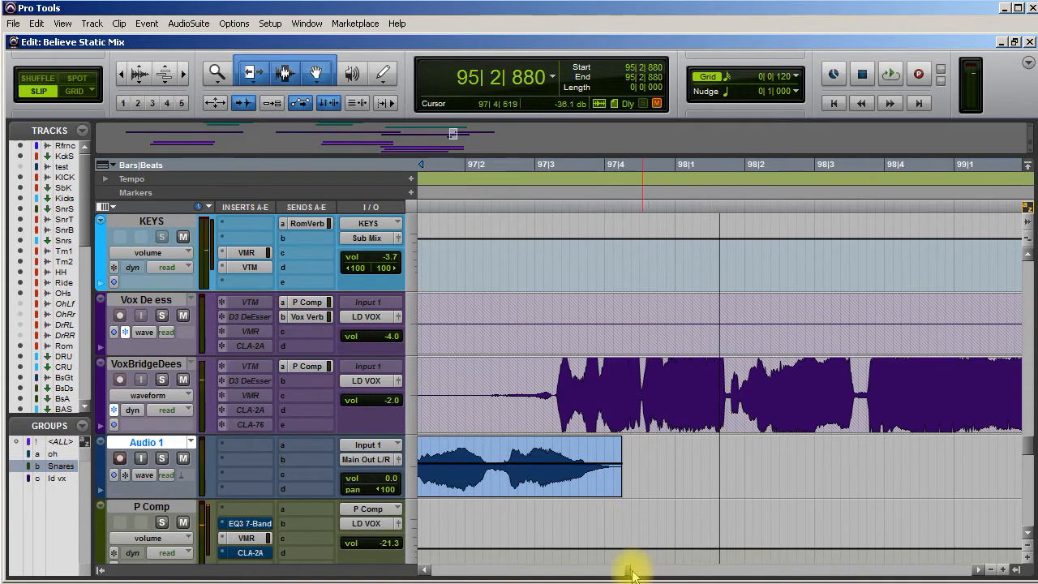
# Solo the Audio 1 track and rename it Am Vox
pyautogui.moveTo(631, 573); pyautogui.dragTo(626, 573)
pyautogui.click(163, 459)
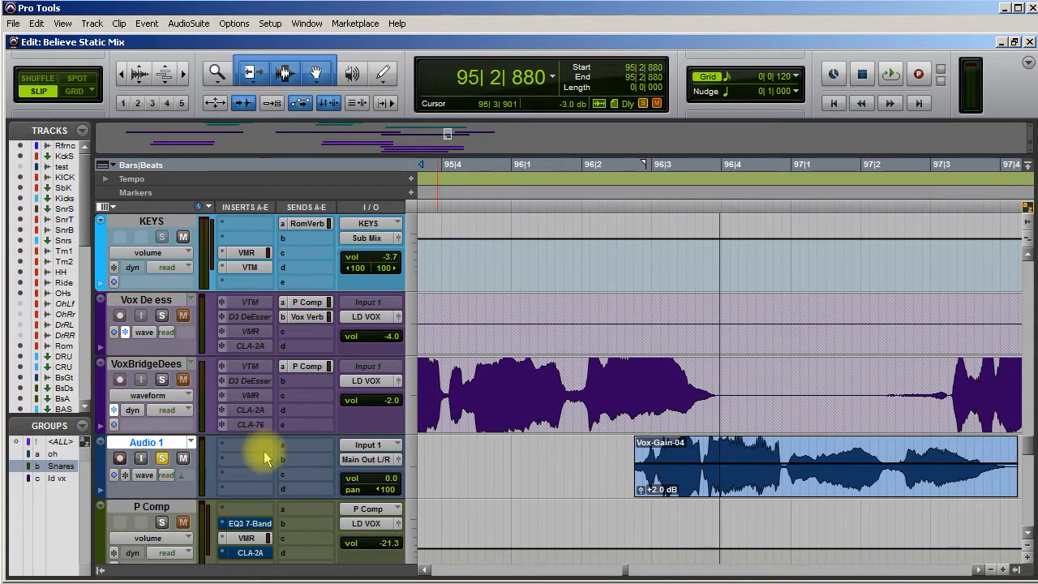
pyautogui.rightClick(151, 448)
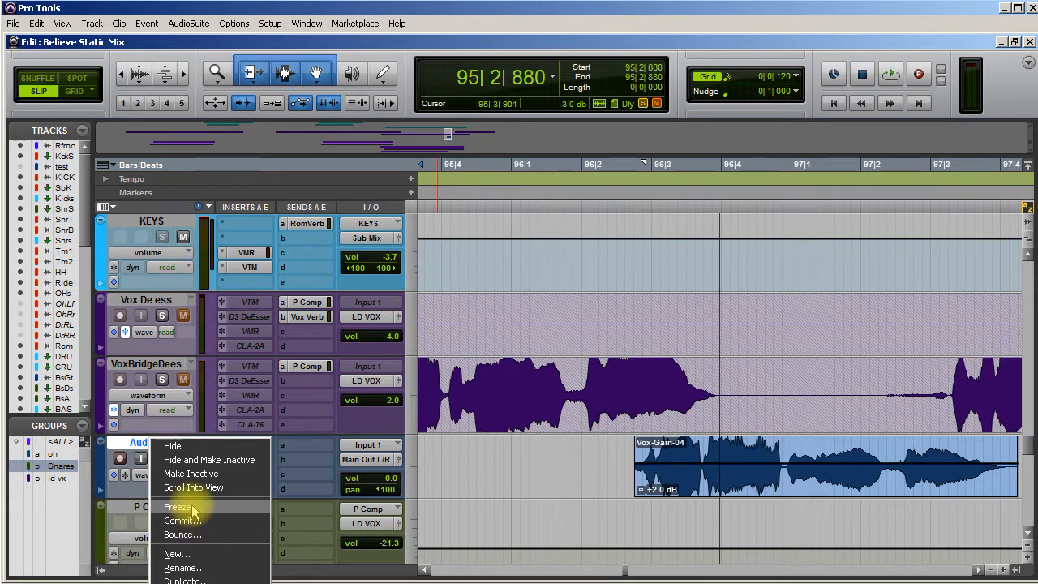
pyautogui.click(187, 568)
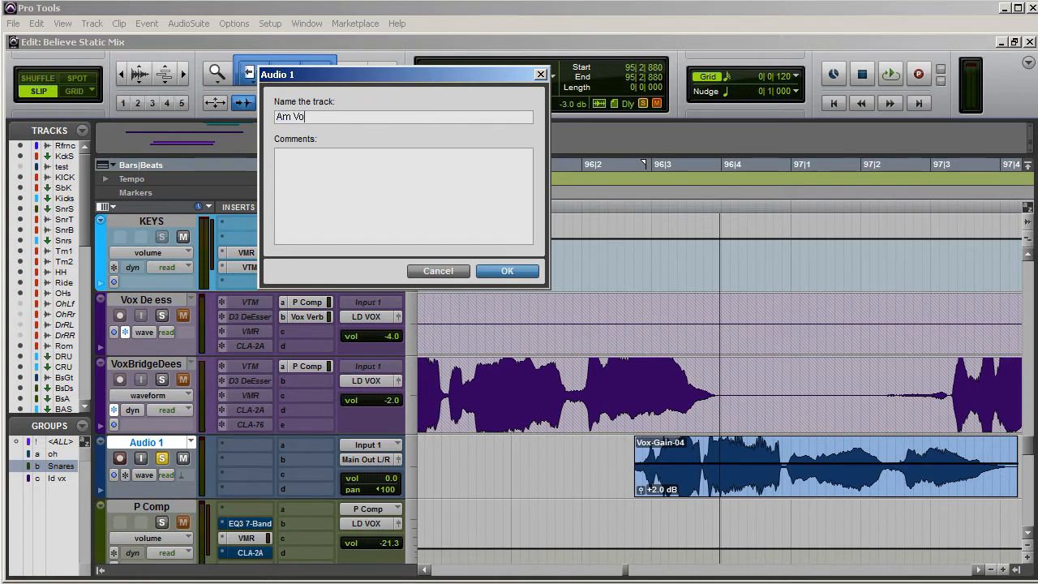
pyautogui.press('Return')
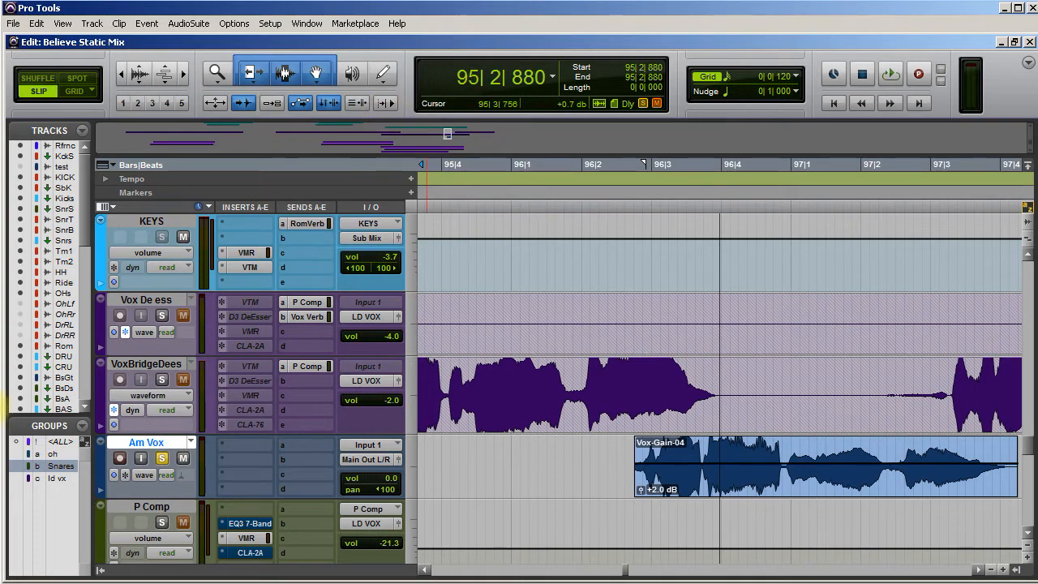
# Route the Am Vox track's output to the Back Vox bus and play the clip in solo
pyautogui.click(371, 459)
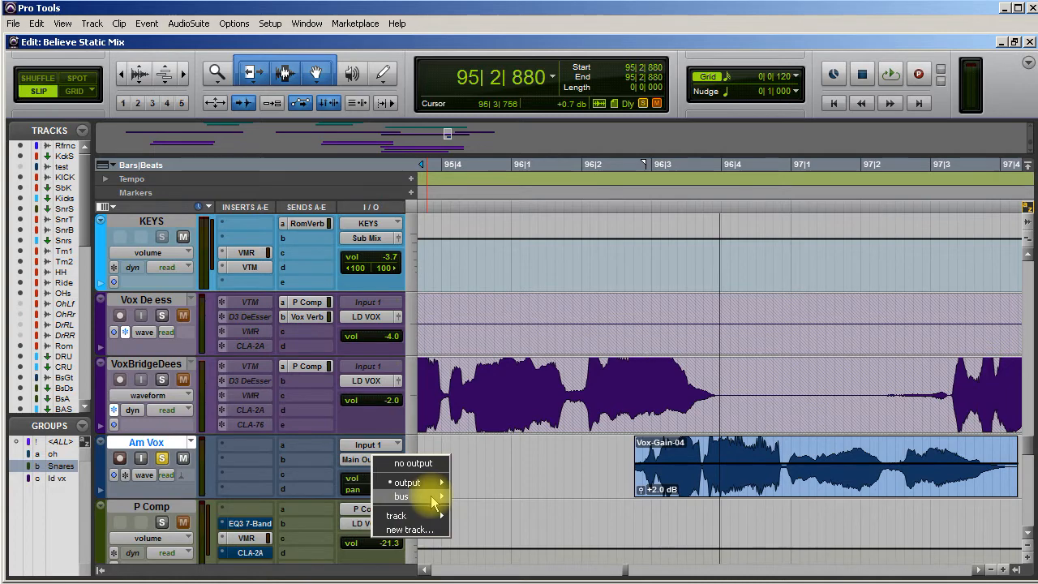
pyautogui.moveTo(405, 495)
pyautogui.moveTo(490, 498)
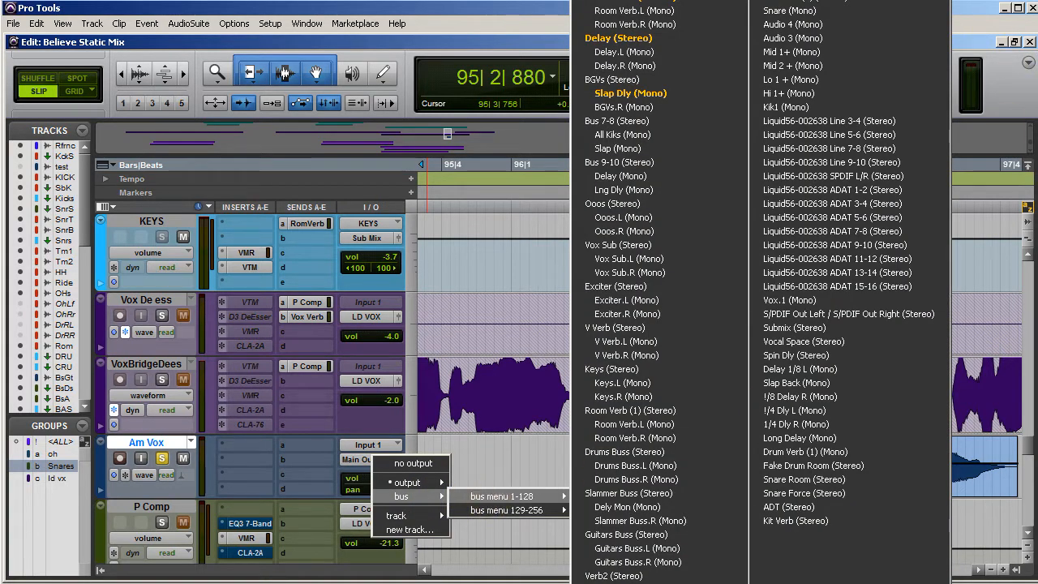
pyautogui.press('Escape')
pyautogui.press('space')
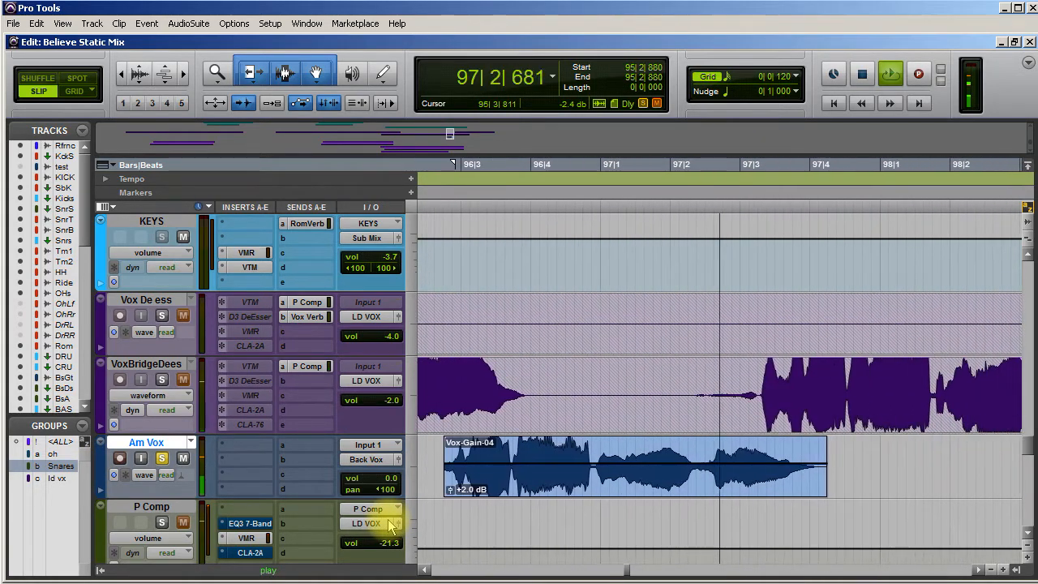
pyautogui.press('space')
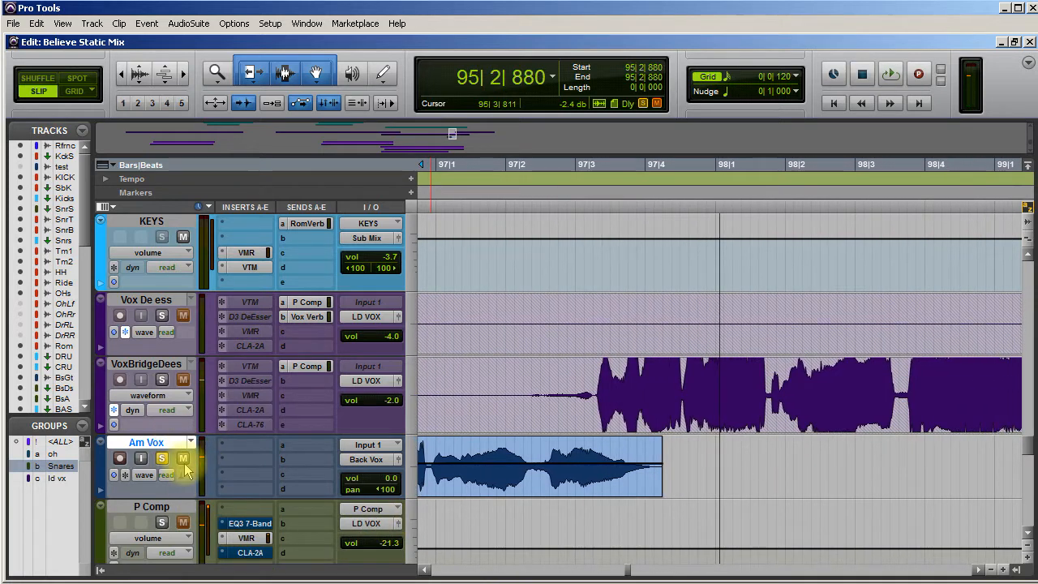
# Insert a mono EQ3 7-Band on the first insert slot of the Am Vox track
pyautogui.click(236, 447)
pyautogui.moveTo(272, 468)
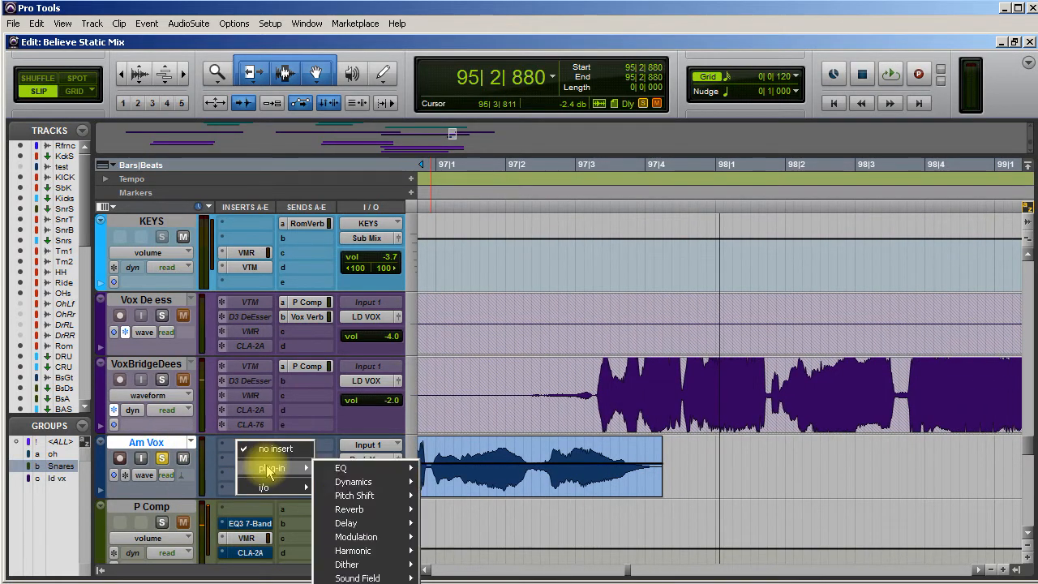
pyautogui.moveTo(361, 469)
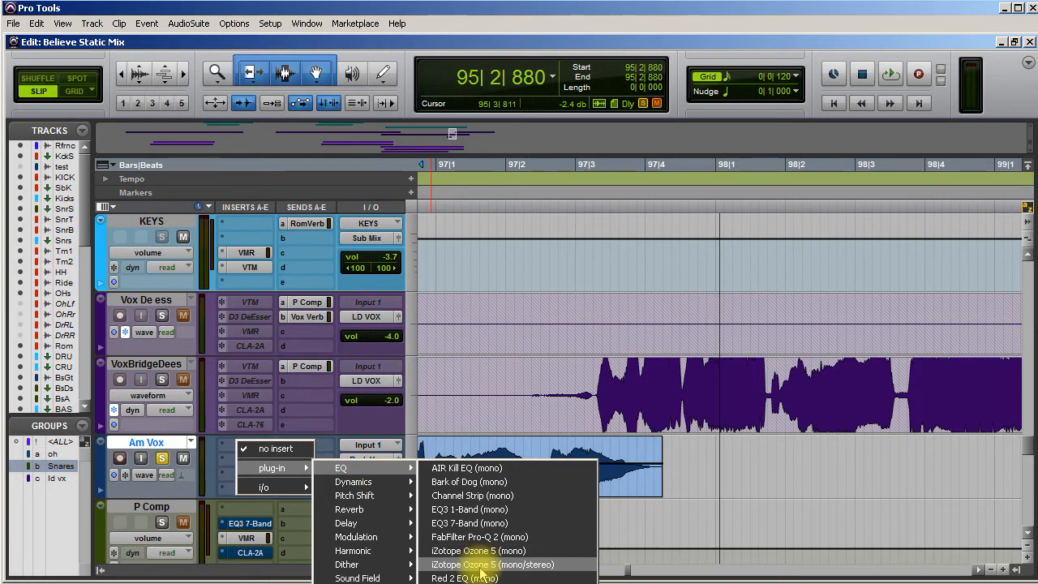
pyautogui.click(484, 524)
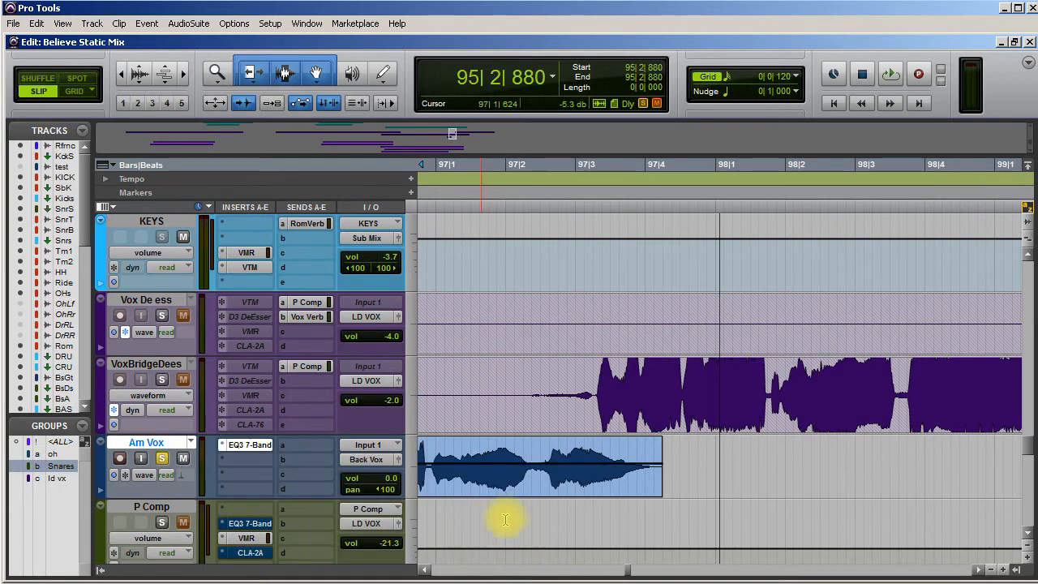
pyautogui.moveTo(294, 31); pyautogui.dragTo(561, 42)
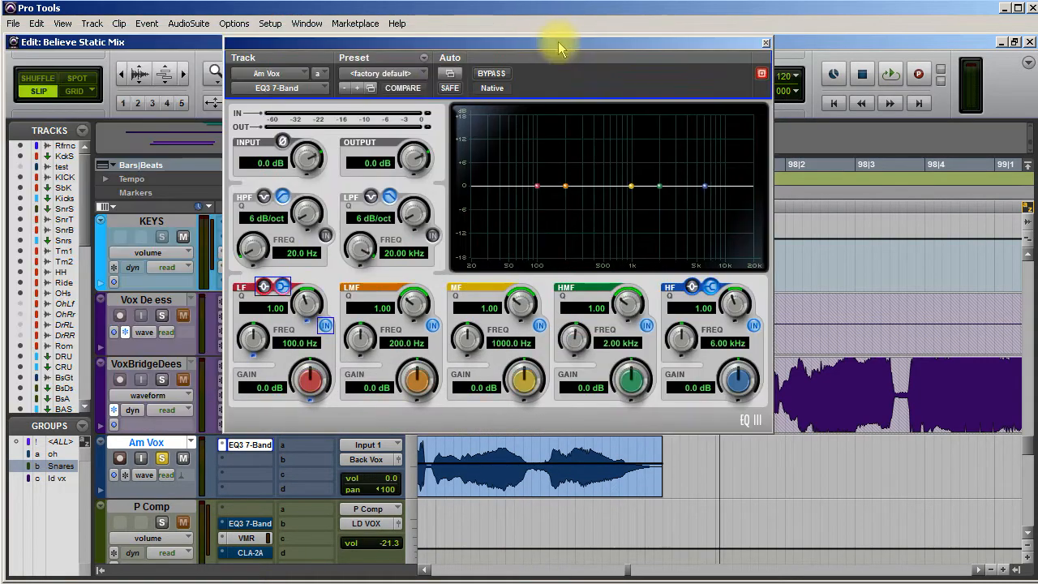
# Load the Special Effects preset Telephone 2 - 7 Band into the Am Vox equalizer
pyautogui.click(417, 76)
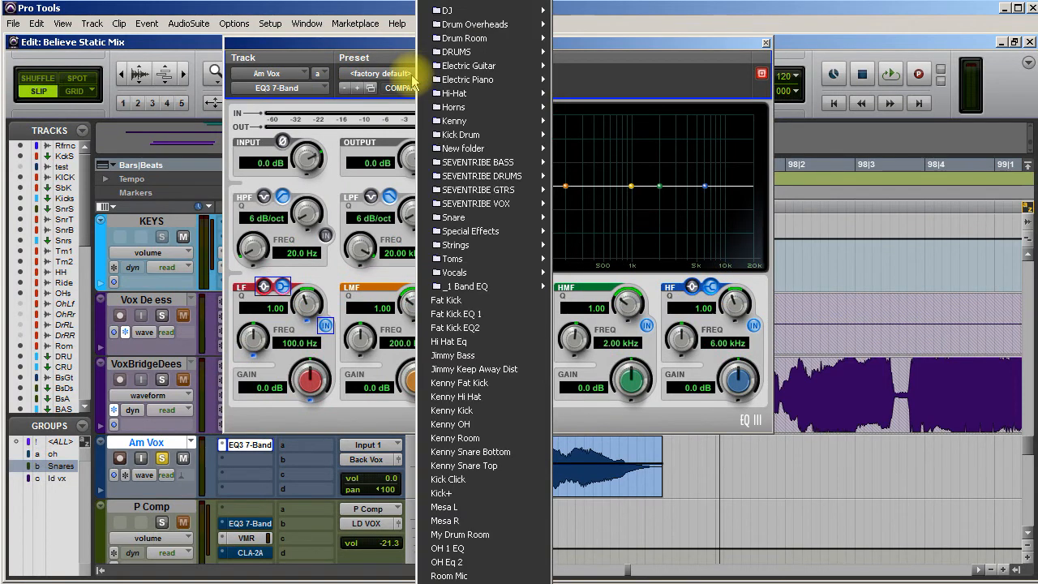
pyautogui.moveTo(497, 231)
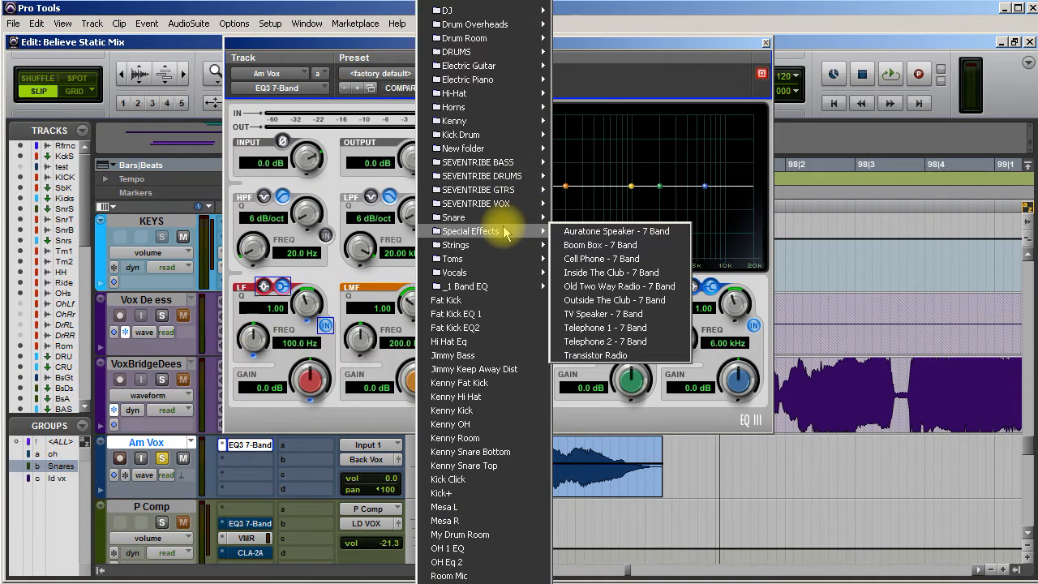
pyautogui.click(640, 342)
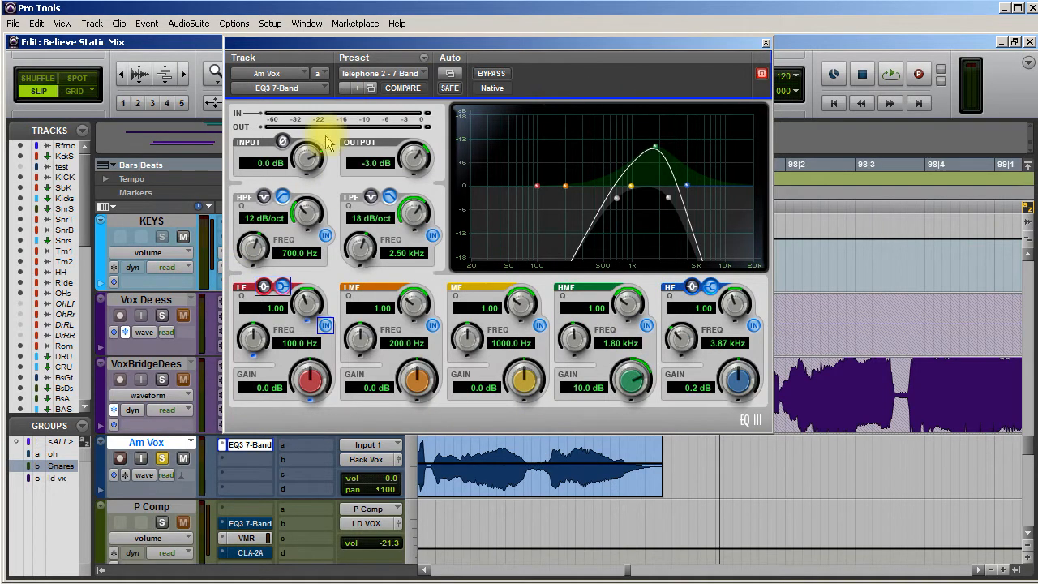
# Audition the equalized Am Vox clip in solo and, with the EQ window closed, within the full mix
pyautogui.press('space')
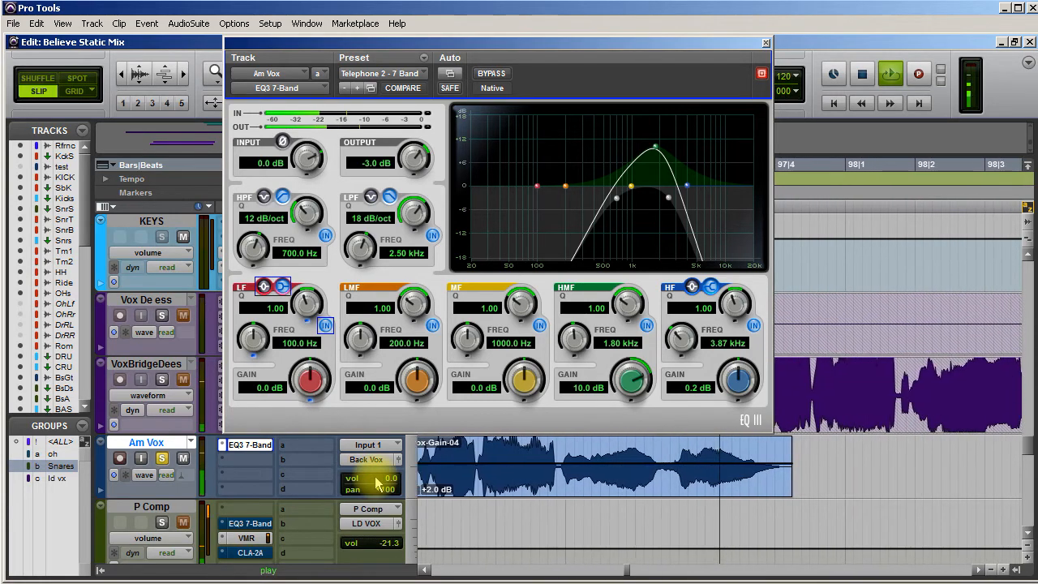
pyautogui.press('space')
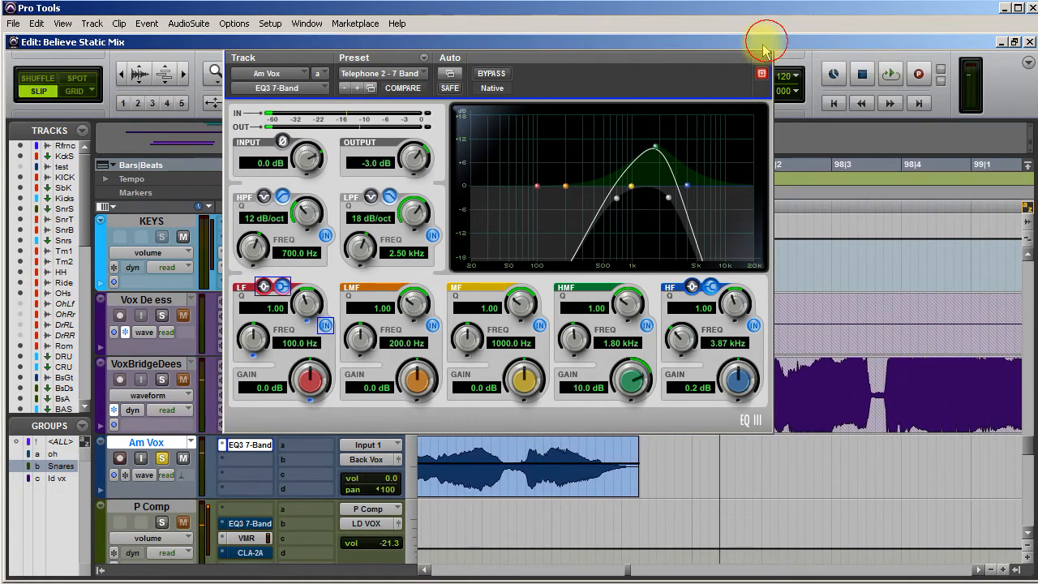
pyautogui.click(765, 42)
pyautogui.press('space')
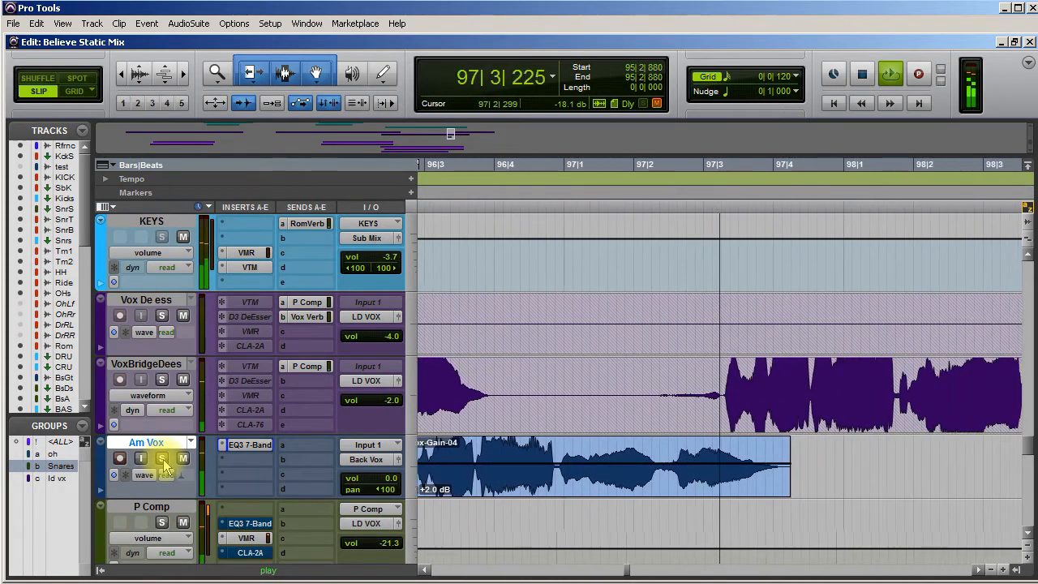
pyautogui.press('space')
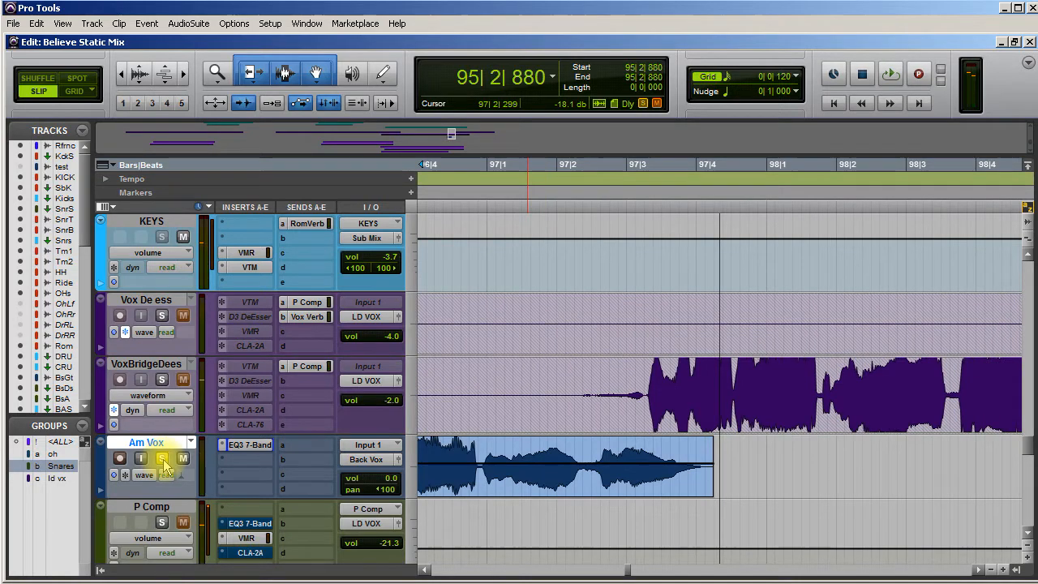
# Switch the Am Vox equalizer to the Special Effects preset Telephone 1 - 7 Band, audition it, and close the EQ window
pyautogui.click(240, 445)
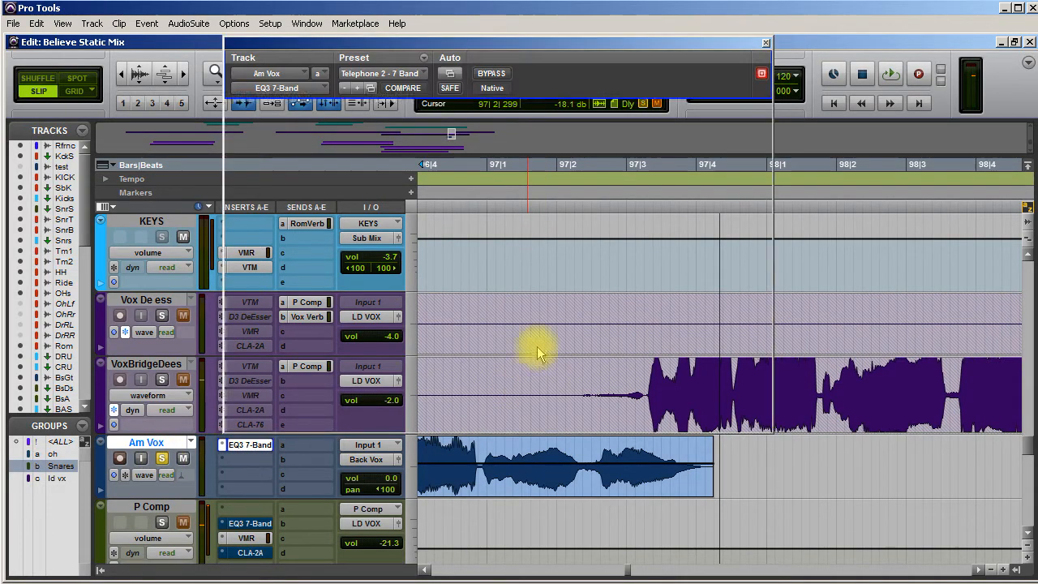
pyautogui.click(380, 73)
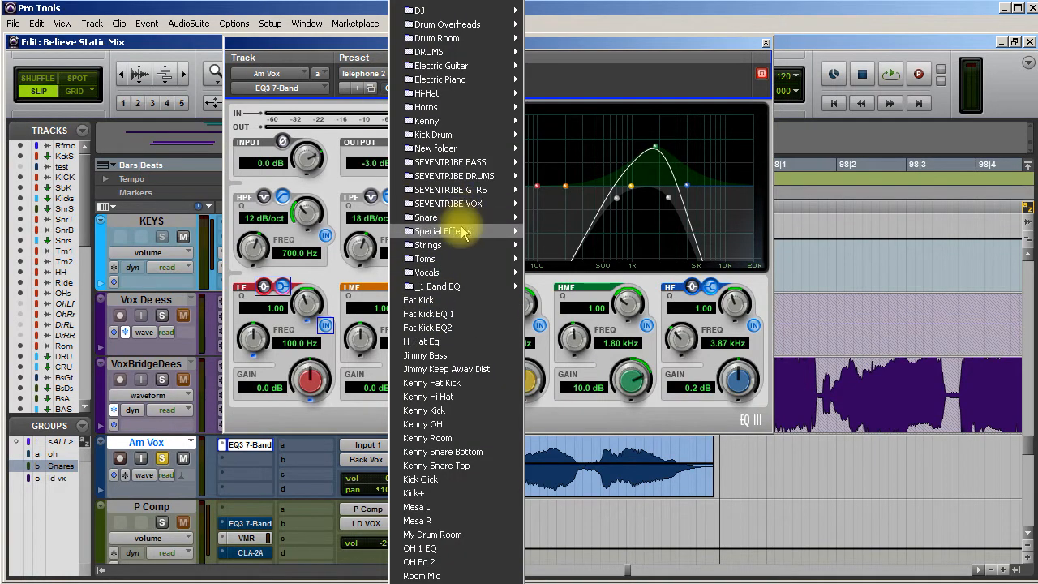
pyautogui.moveTo(464, 232)
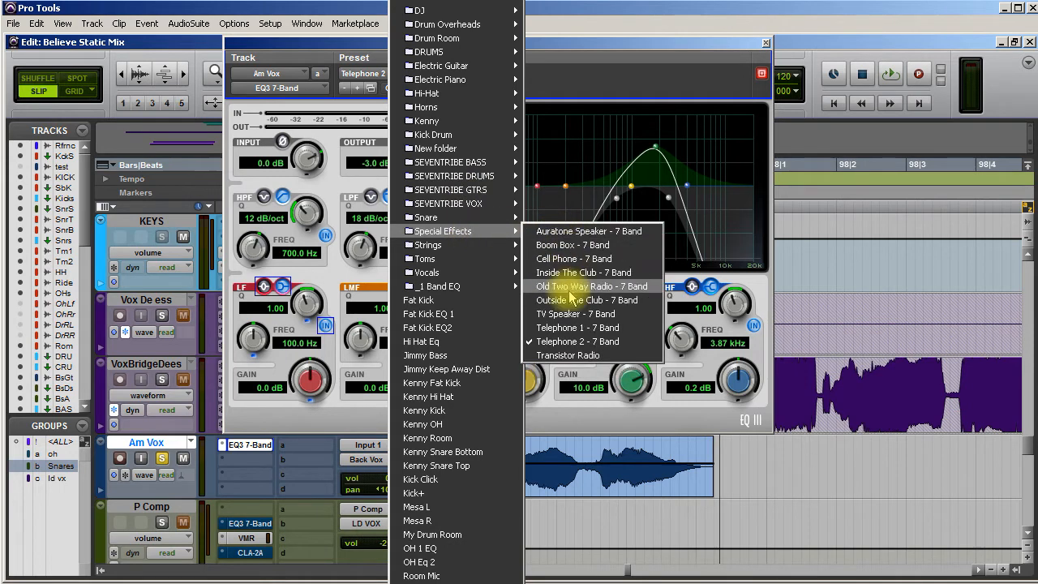
pyautogui.click(580, 329)
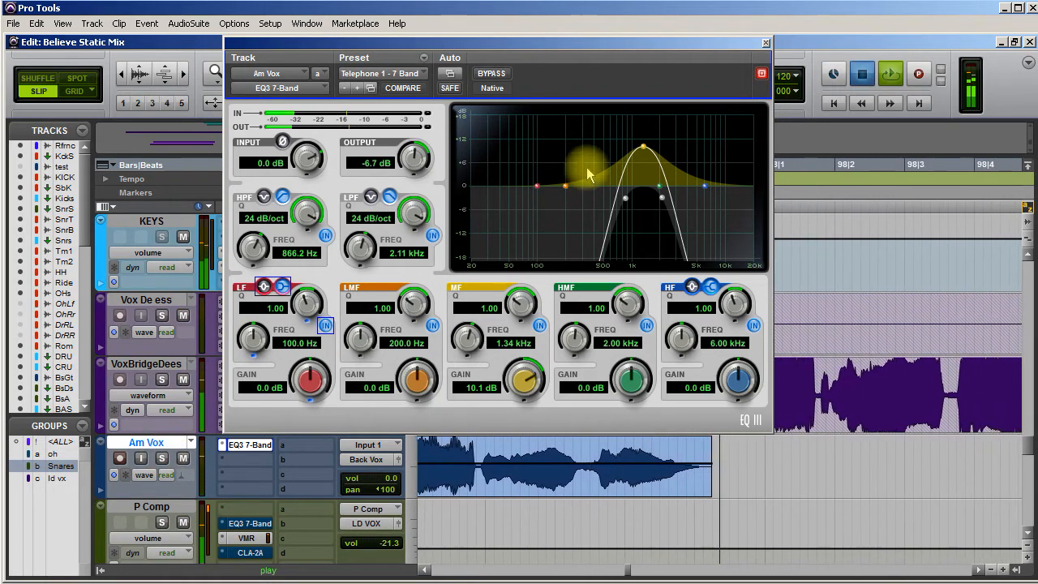
pyautogui.click(766, 42)
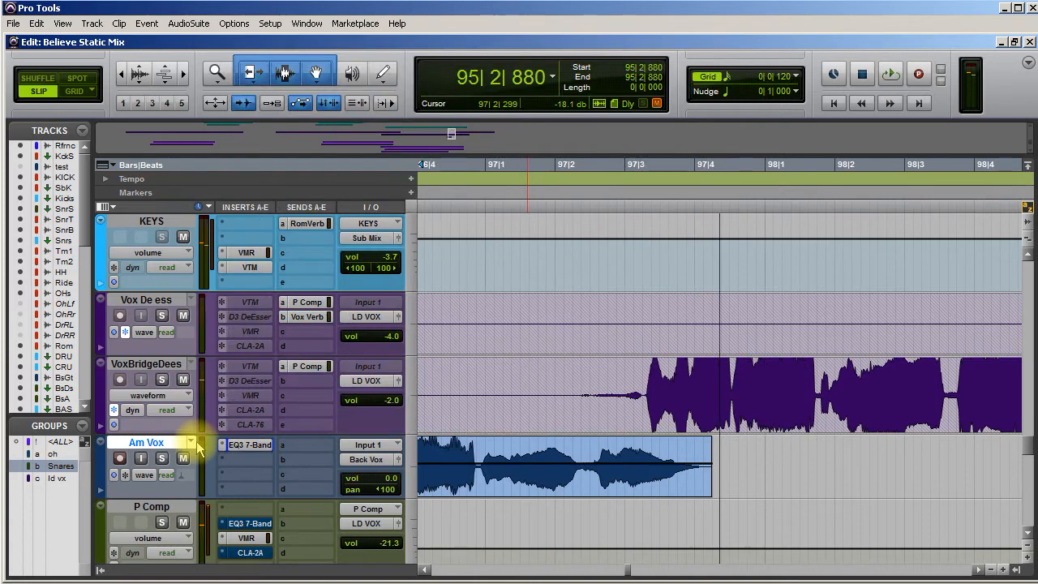
pyautogui.click(243, 444)
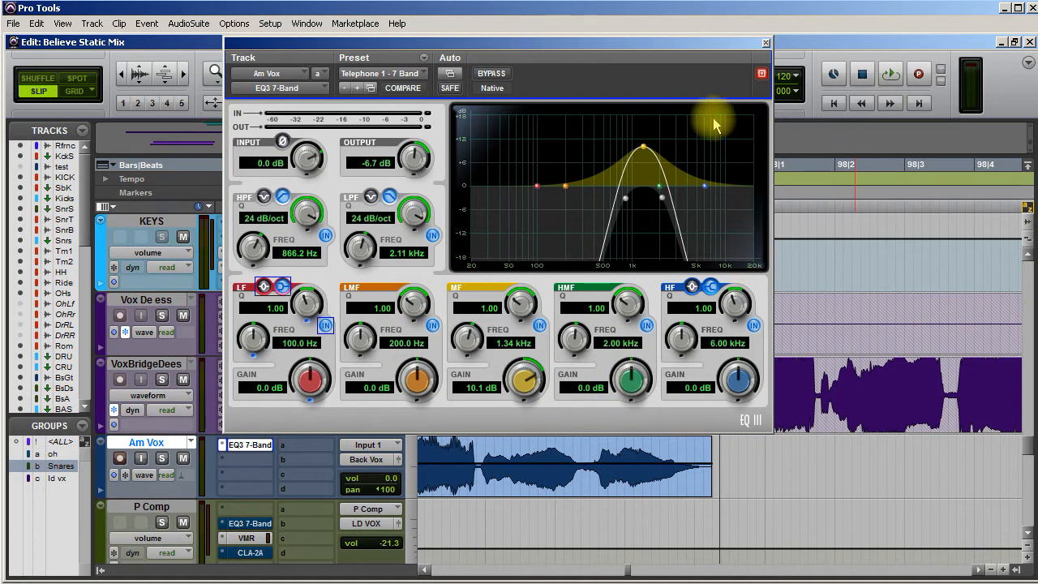
pyautogui.click(767, 44)
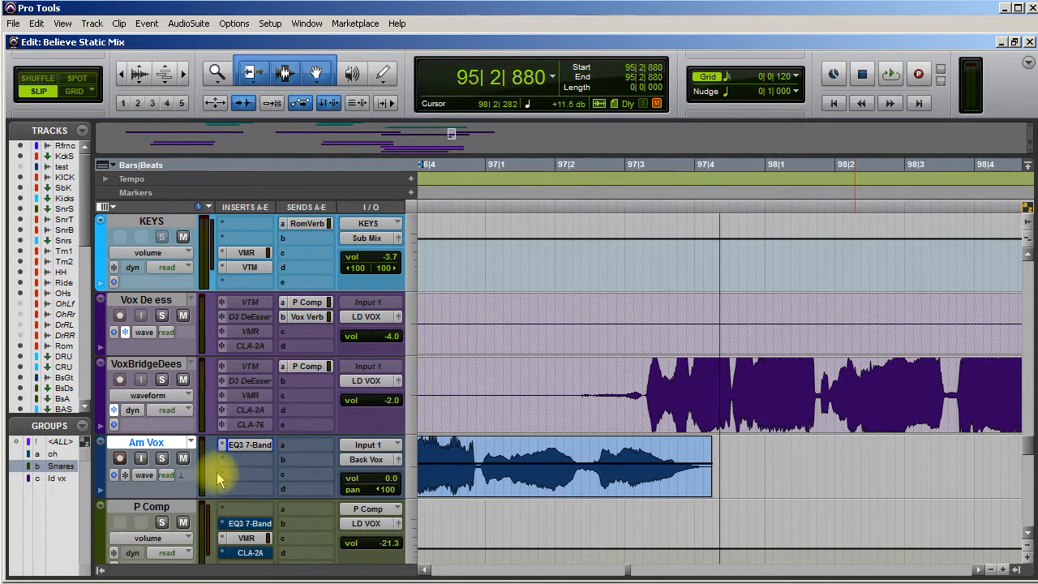
# Insert a mono AIR Distortion on the second insert slot of the Am Vox track
pyautogui.click(250, 463)
pyautogui.moveTo(280, 483)
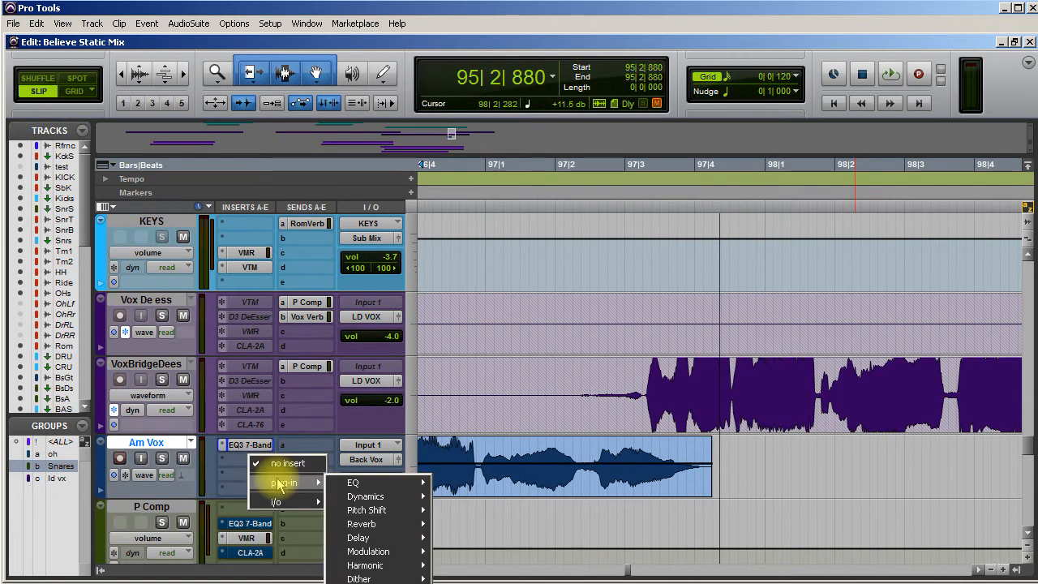
pyautogui.moveTo(398, 489)
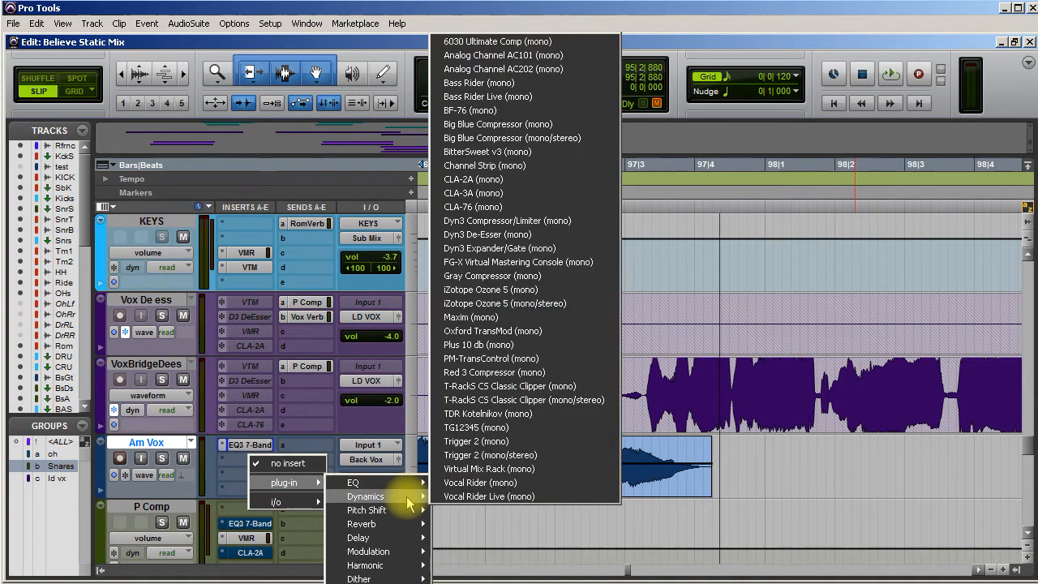
pyautogui.moveTo(410, 568)
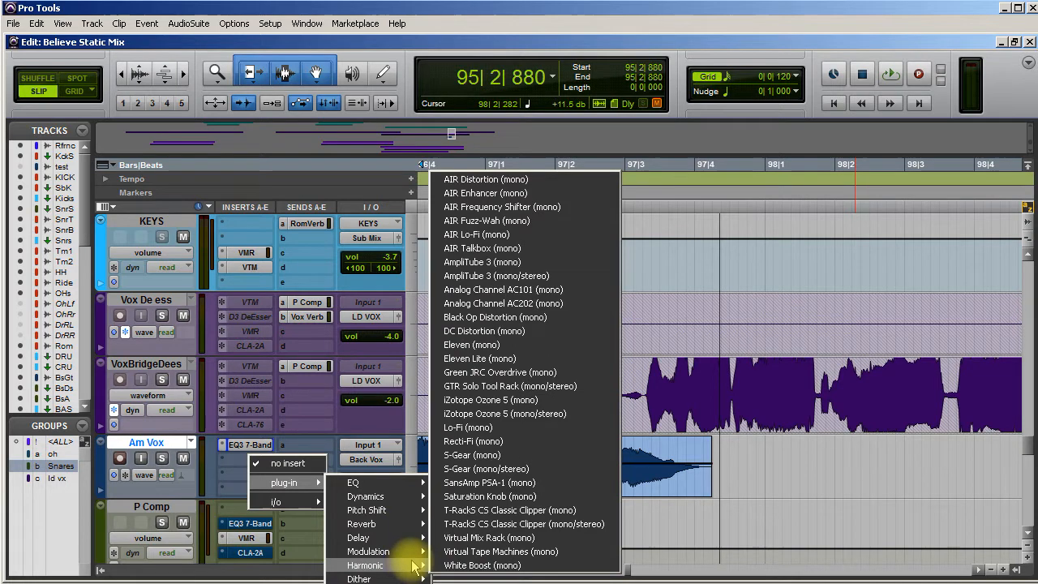
pyautogui.click(496, 180)
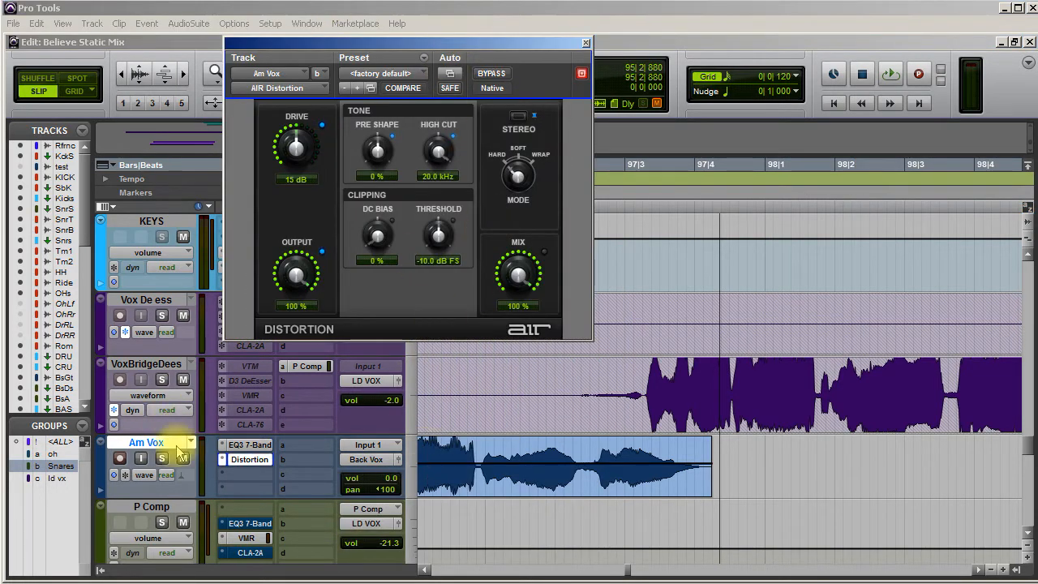
# Set the Am Vox distortion's drive to 14 dB and mix to about 54% while playing the soloed clip
pyautogui.click(519, 276)
pyautogui.moveTo(519, 275); pyautogui.dragTo(510, 347)
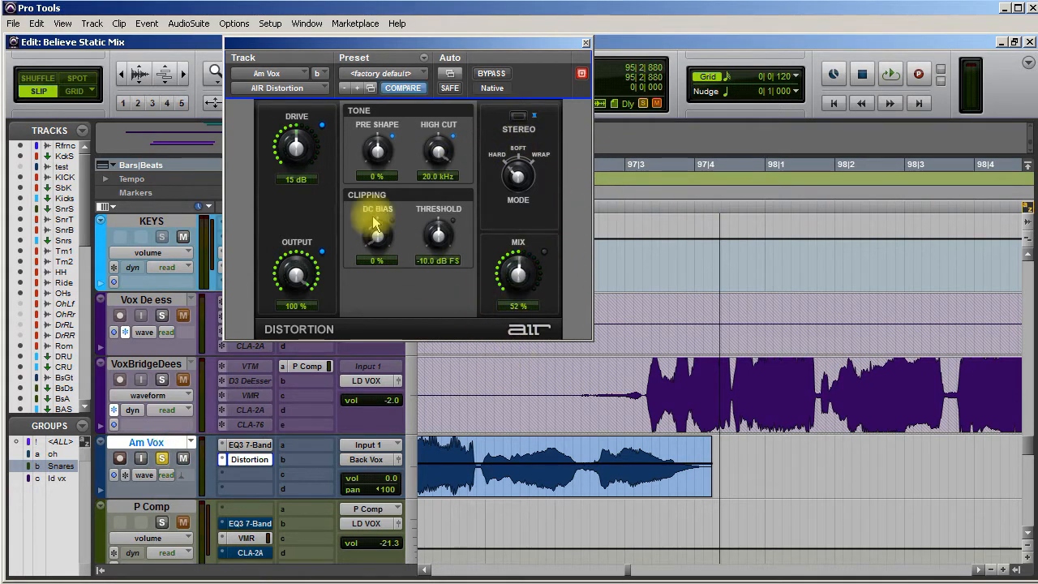
pyautogui.press('space')
pyautogui.moveTo(318, 171); pyautogui.dragTo(297, 147)
pyautogui.click(511, 253)
pyautogui.moveTo(511, 253); pyautogui.dragTo(518, 274)
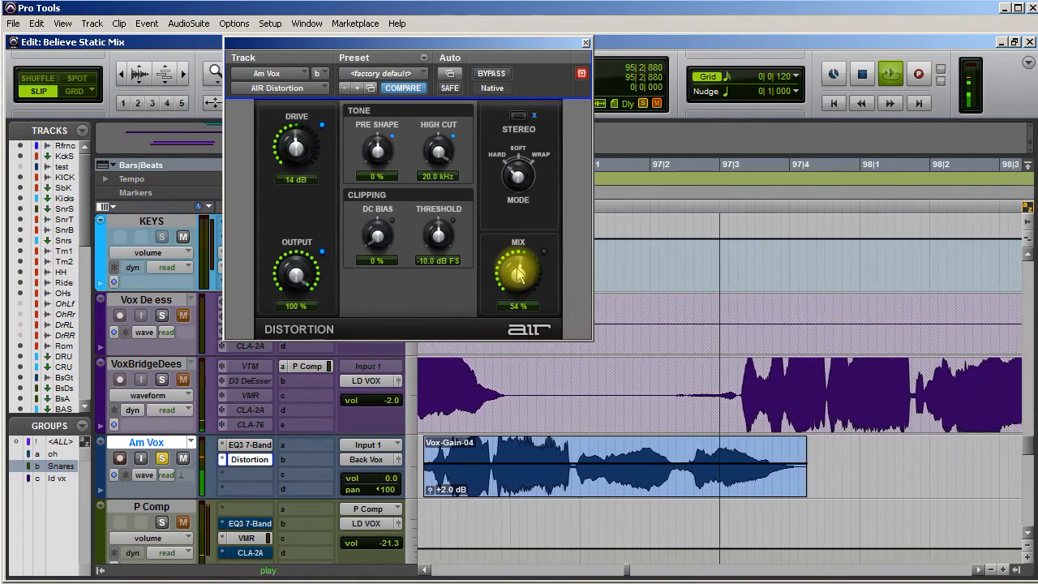
pyautogui.press('space')
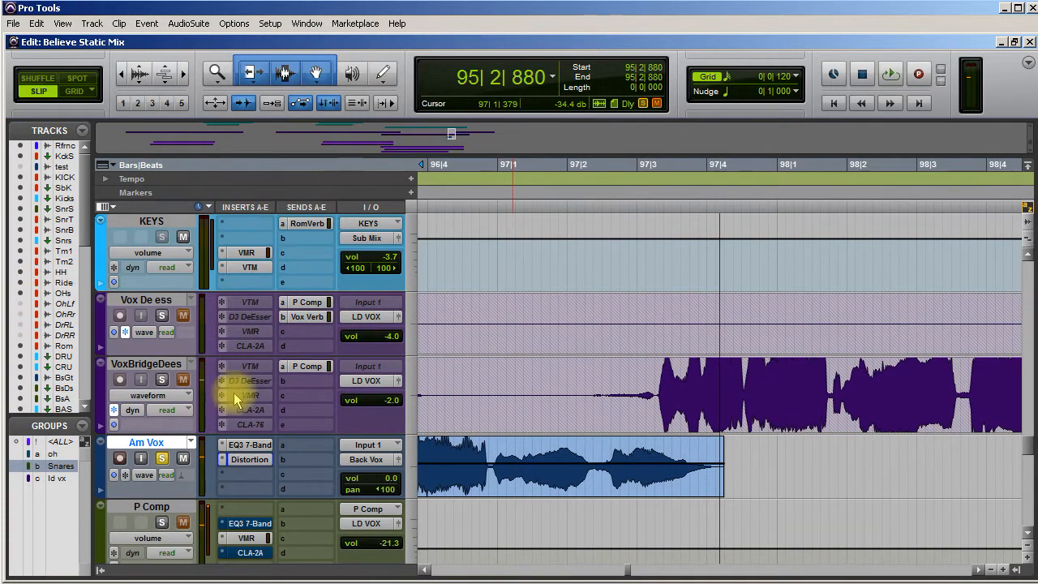
# Try routing the Am Vox track's output to the LD VOX bus and play the clip in solo
pyautogui.scroll(-3, 234, 398)
pyautogui.scroll(1, 236, 403)
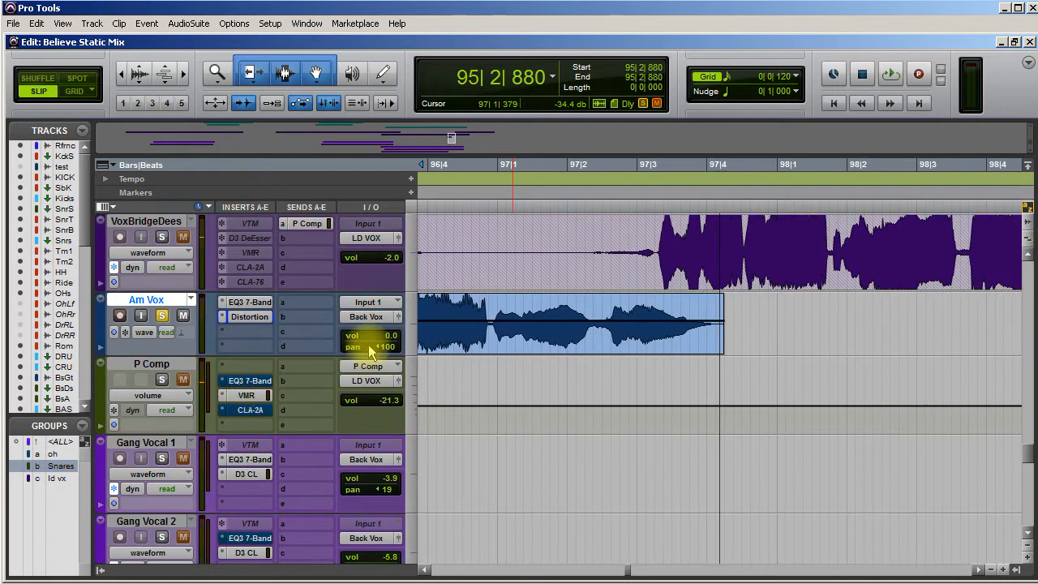
pyautogui.click(362, 317)
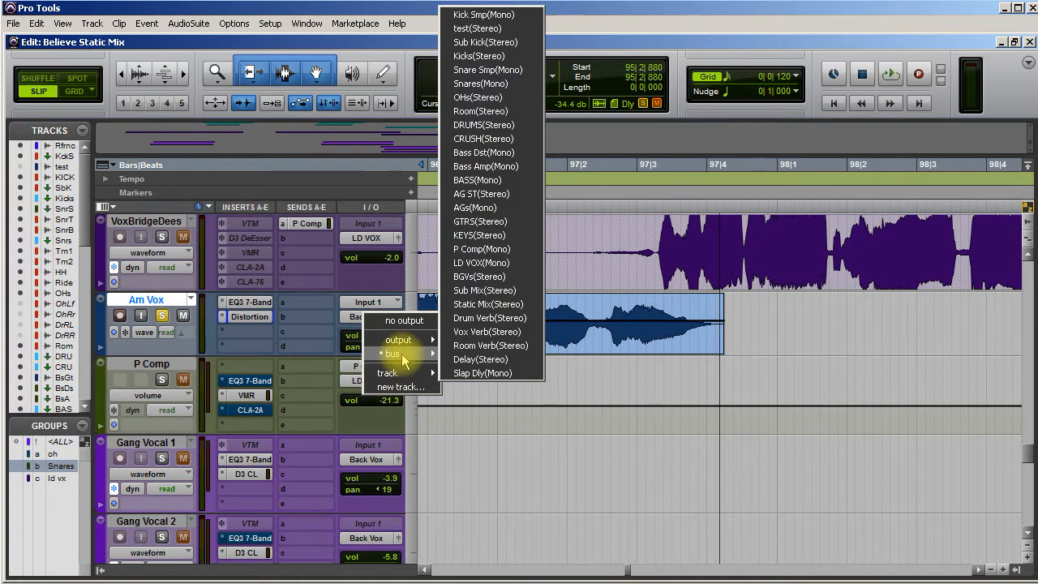
pyautogui.moveTo(403, 358)
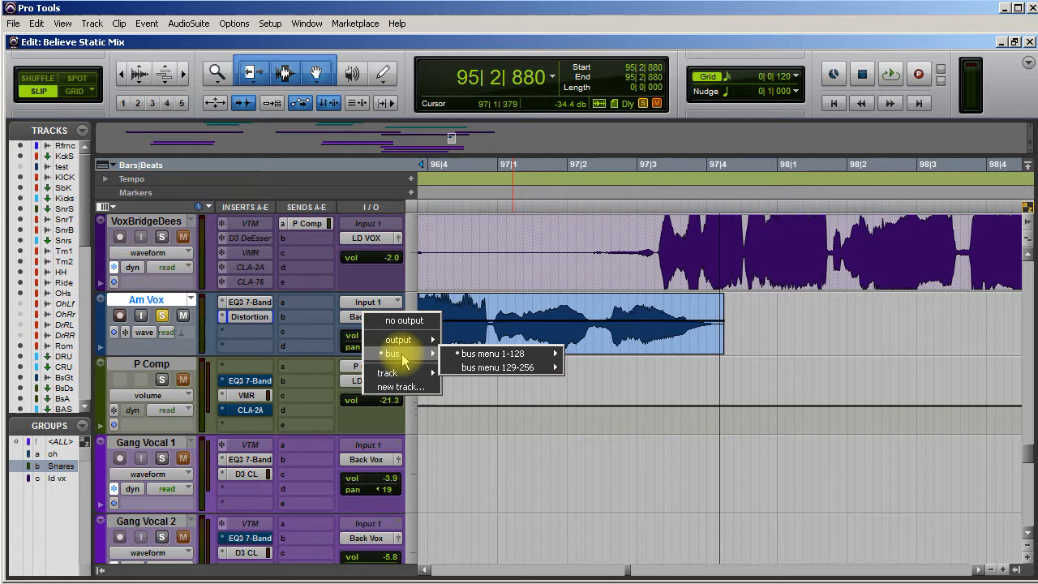
pyautogui.moveTo(509, 359)
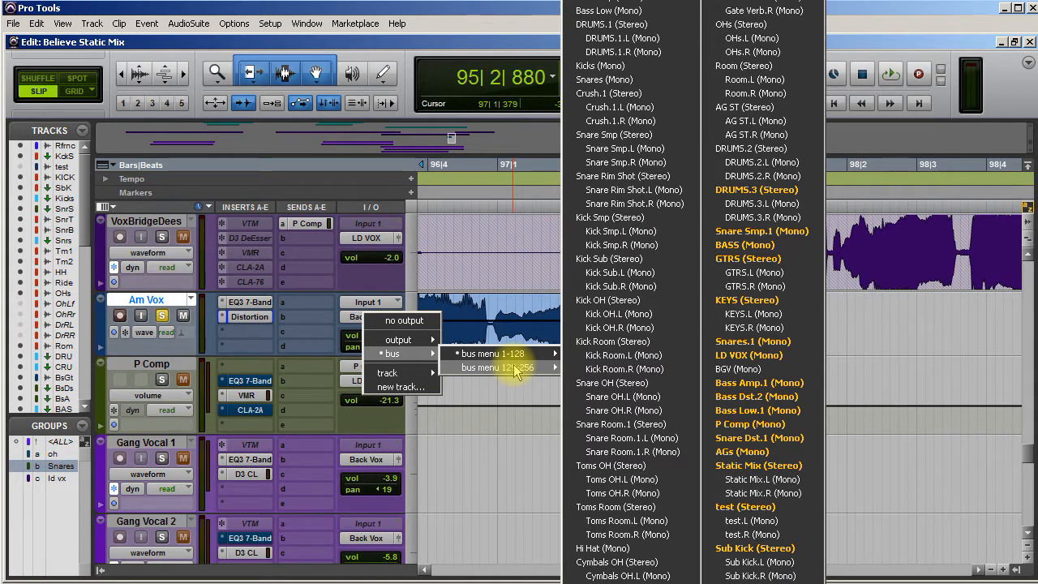
pyautogui.click(742, 357)
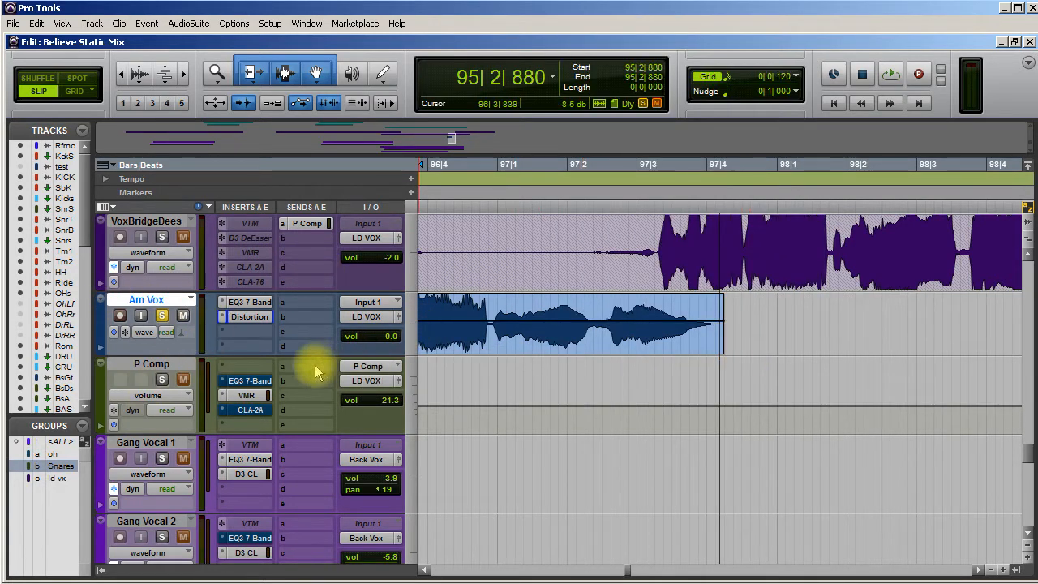
pyautogui.press('space')
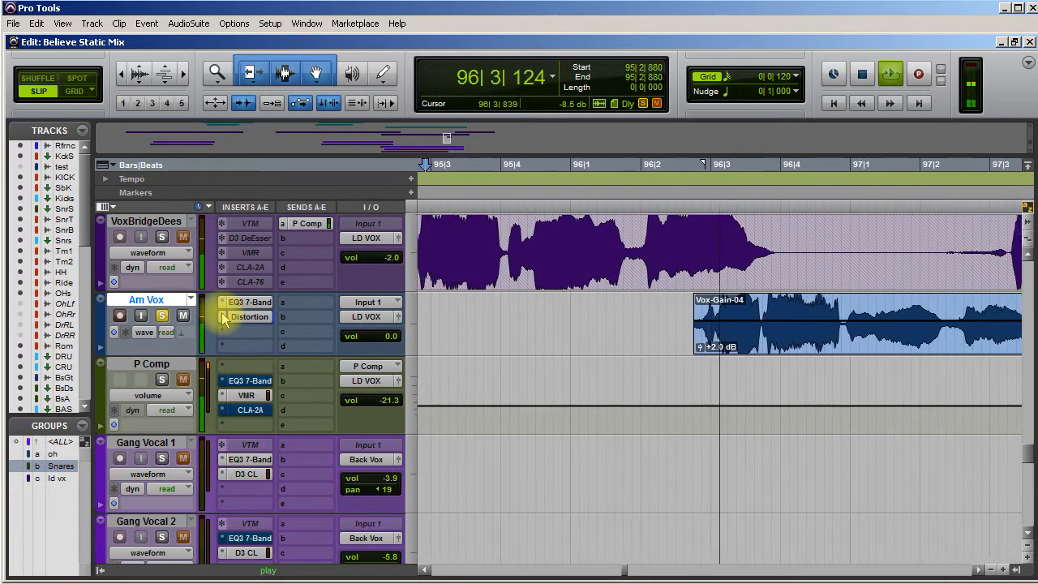
pyautogui.press('space')
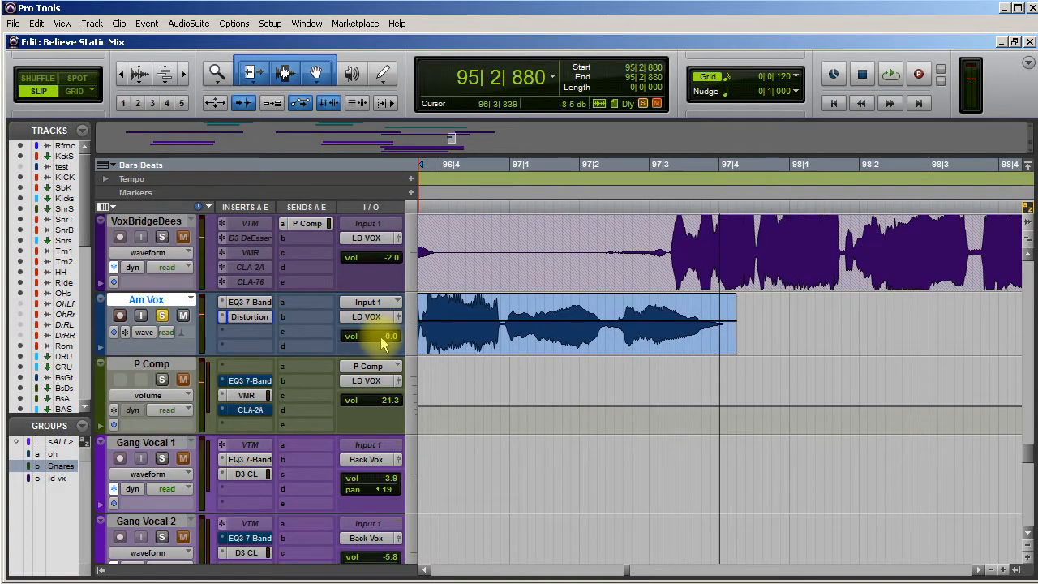
# Route the Am Vox track's output to the Sub Mix bus and pan it to 76 left while playing it
pyautogui.scroll(-1, 383, 343)
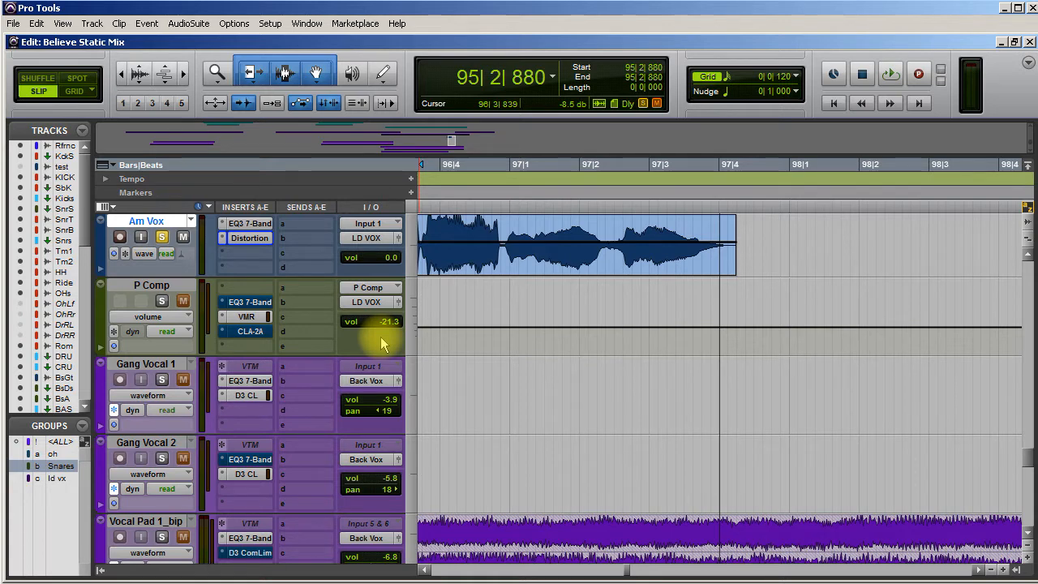
pyautogui.click(390, 242)
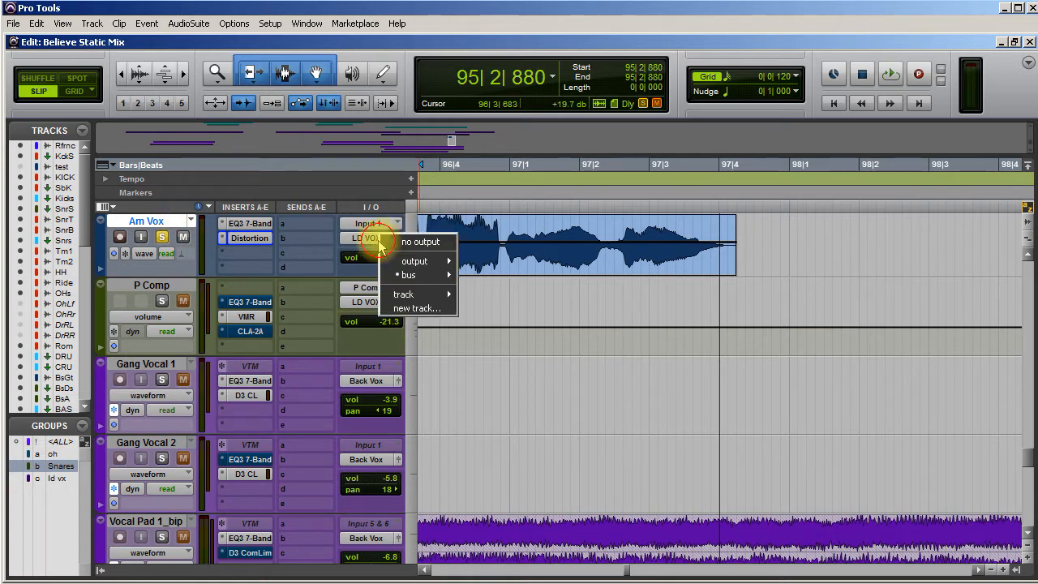
pyautogui.moveTo(408, 276)
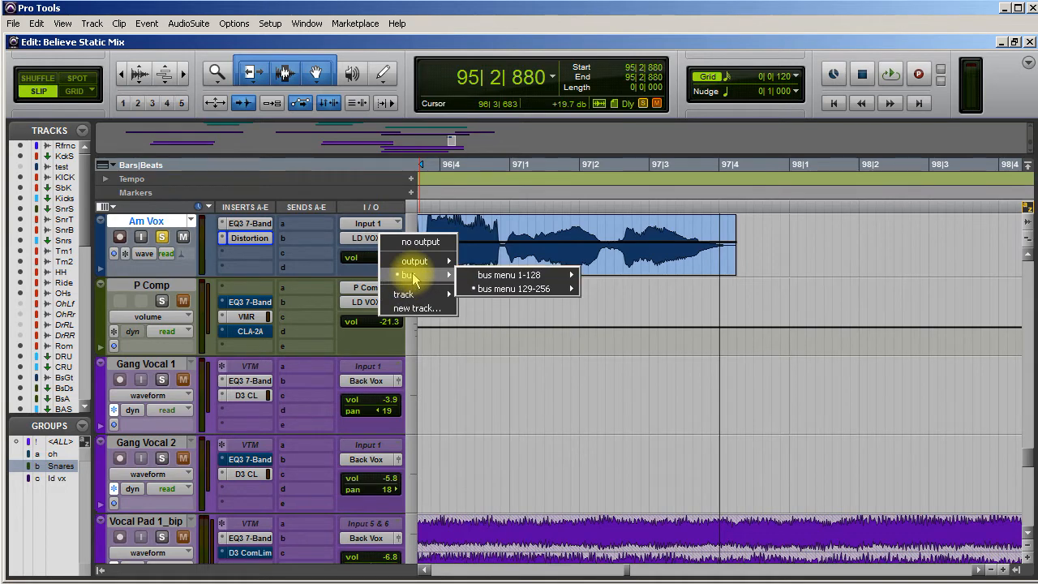
pyautogui.moveTo(556, 278)
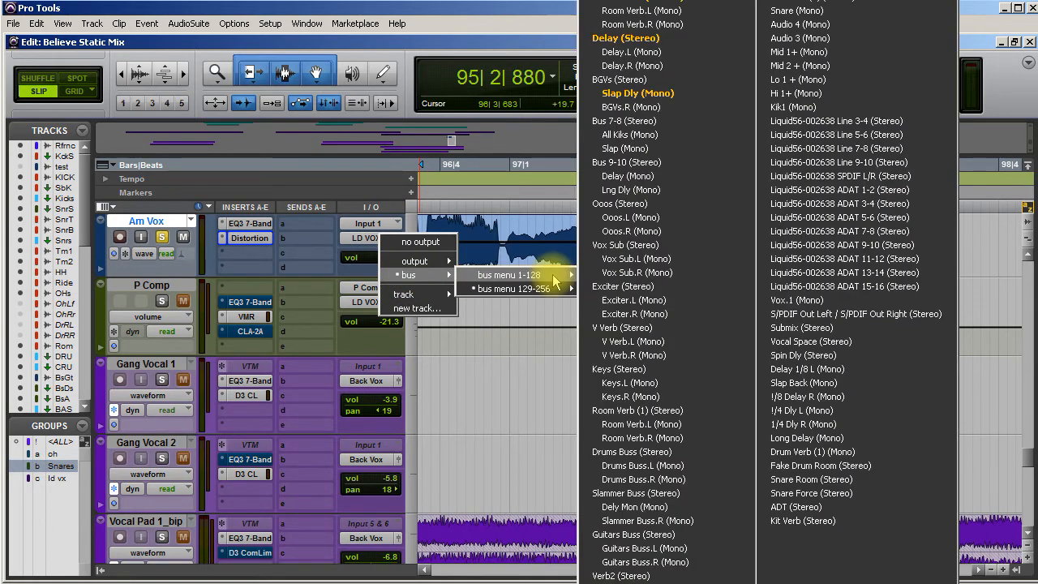
pyautogui.click(801, 328)
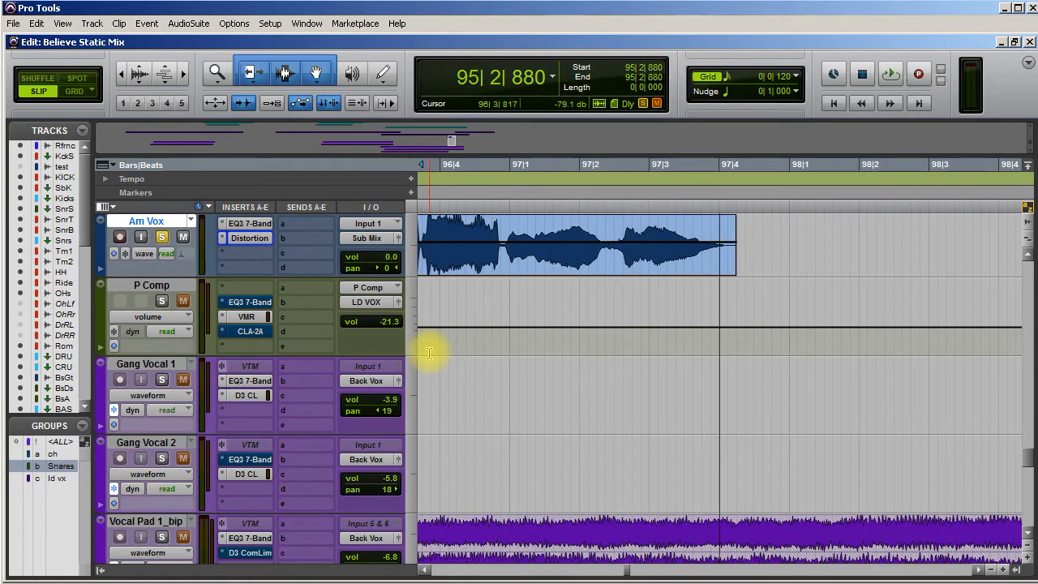
pyautogui.press('space')
pyautogui.moveTo(379, 268); pyautogui.dragTo(362, 271)
pyautogui.press('space')
# Insert a mono Mod Delay III on the third insert slot of the Am Vox track
pyautogui.click(243, 253)
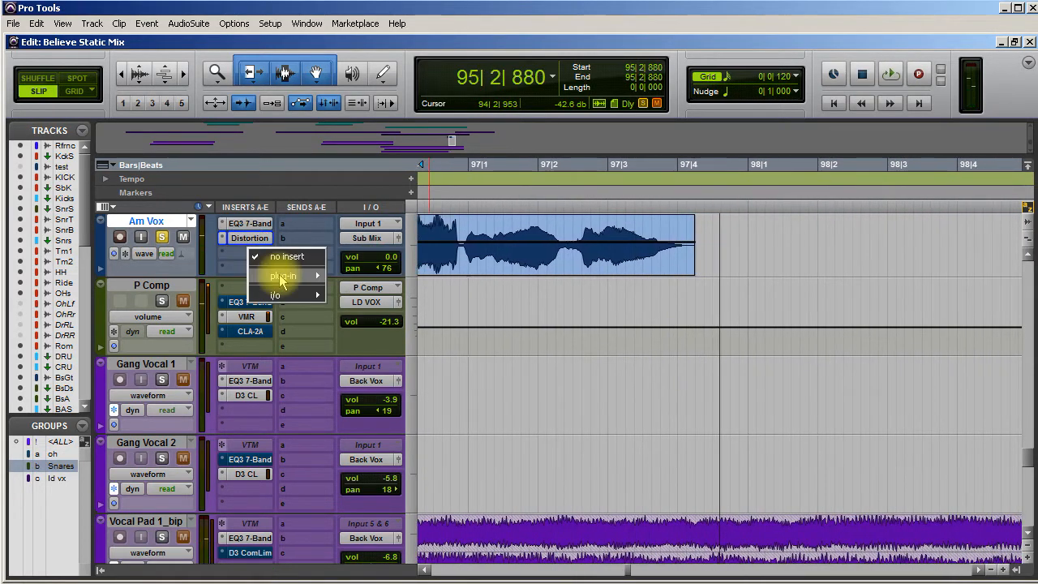
pyautogui.moveTo(280, 279)
pyautogui.moveTo(415, 280)
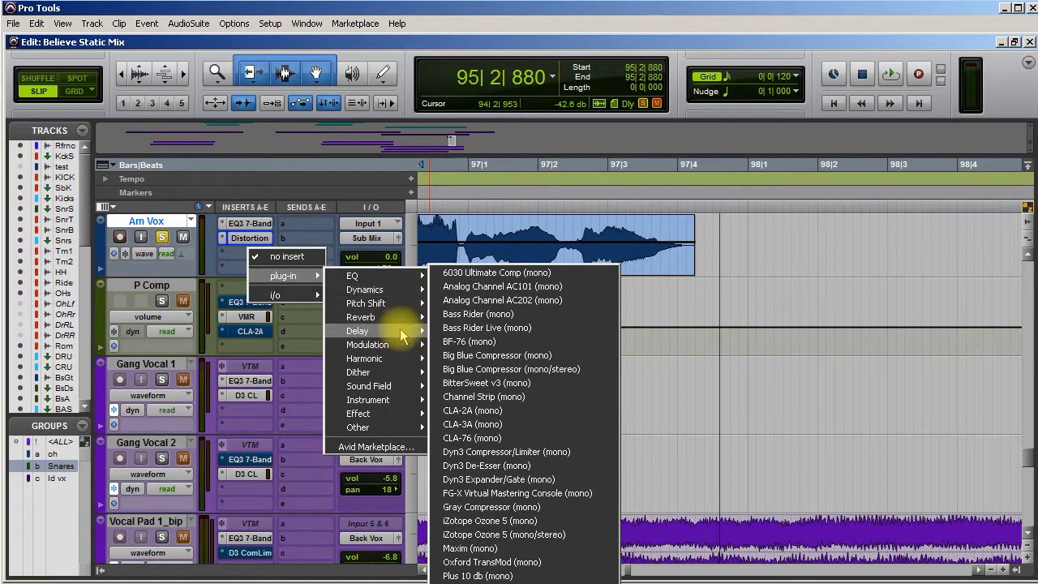
pyautogui.moveTo(409, 331)
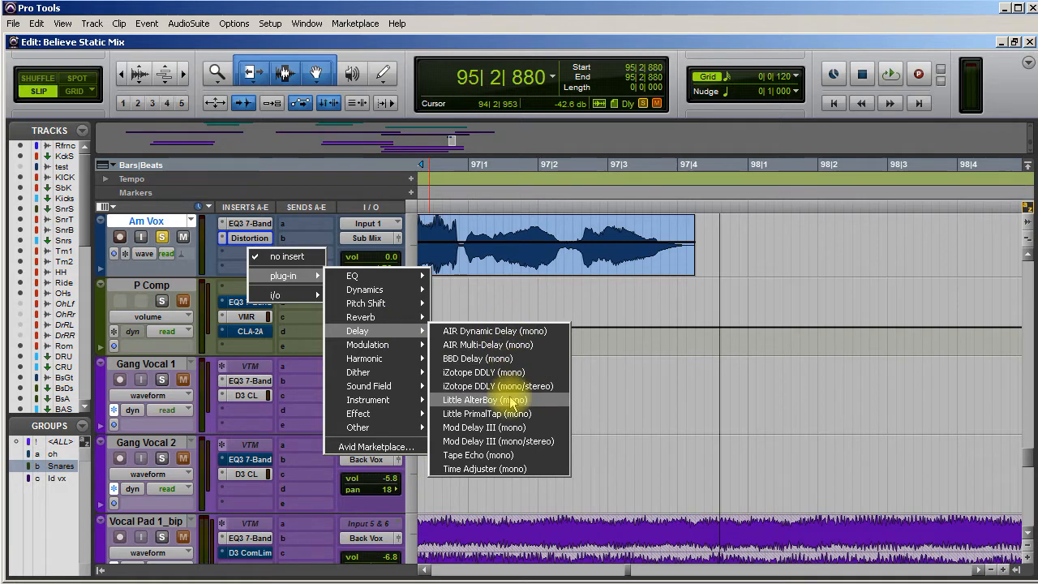
pyautogui.click(515, 428)
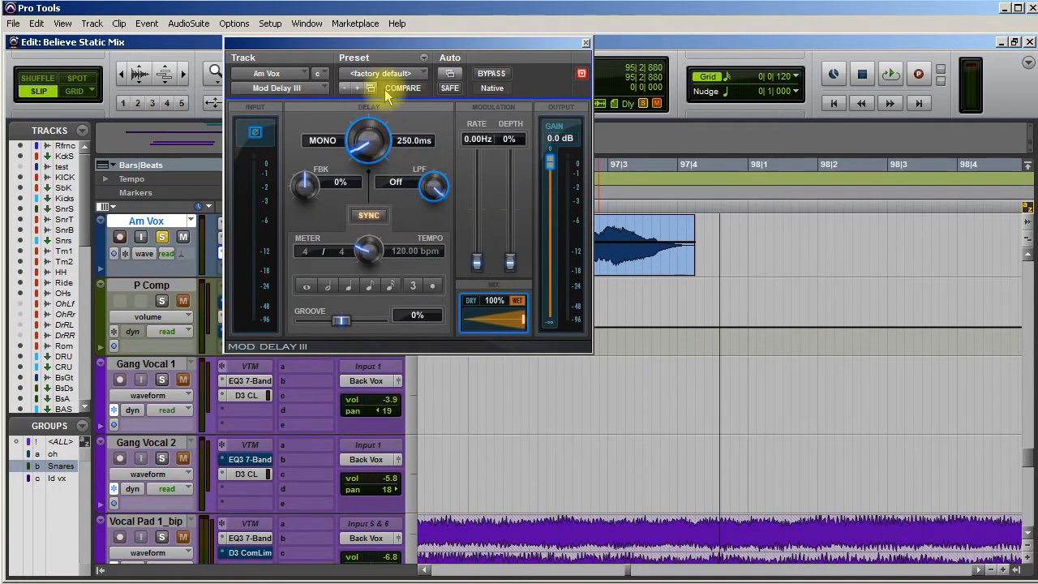
# Load the Slapback Delay preset in Mod Delay III, adjust feedback to 41% and delay time to 103 ms, and audition the clip
pyautogui.click(380, 73)
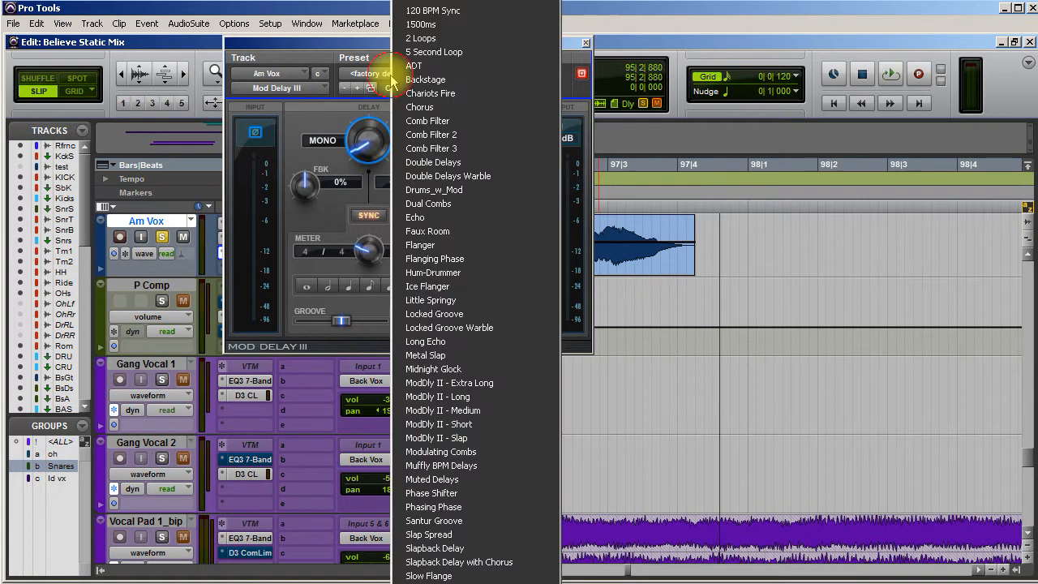
pyautogui.click(467, 548)
pyautogui.press('space')
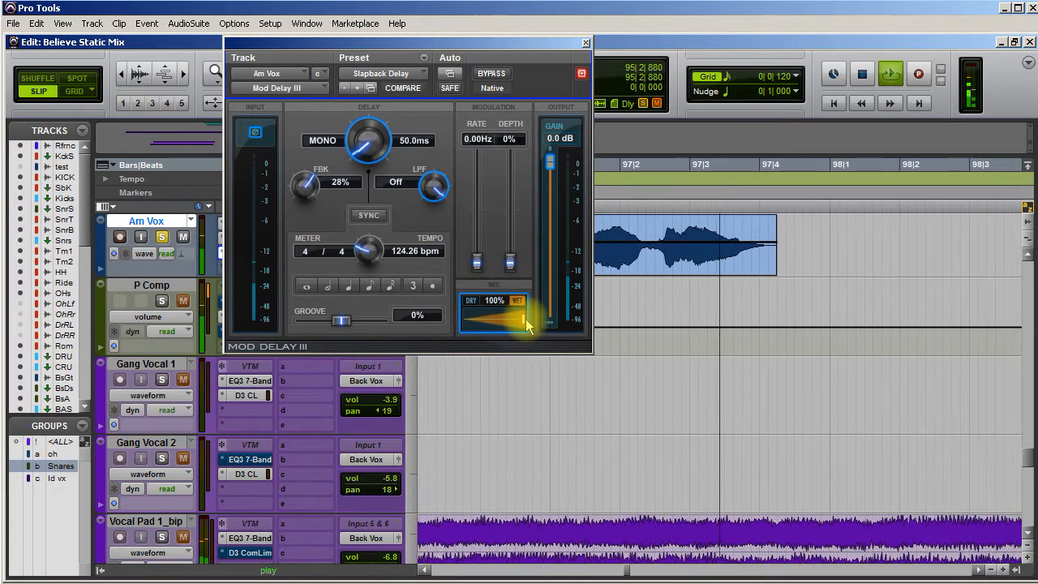
pyautogui.press('space')
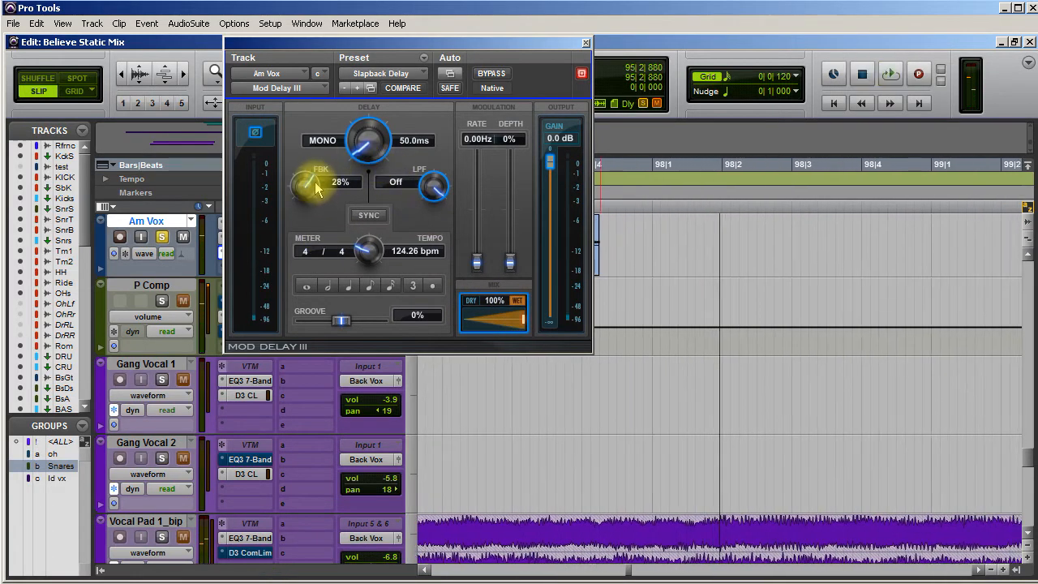
pyautogui.moveTo(303, 159); pyautogui.dragTo(354, 157)
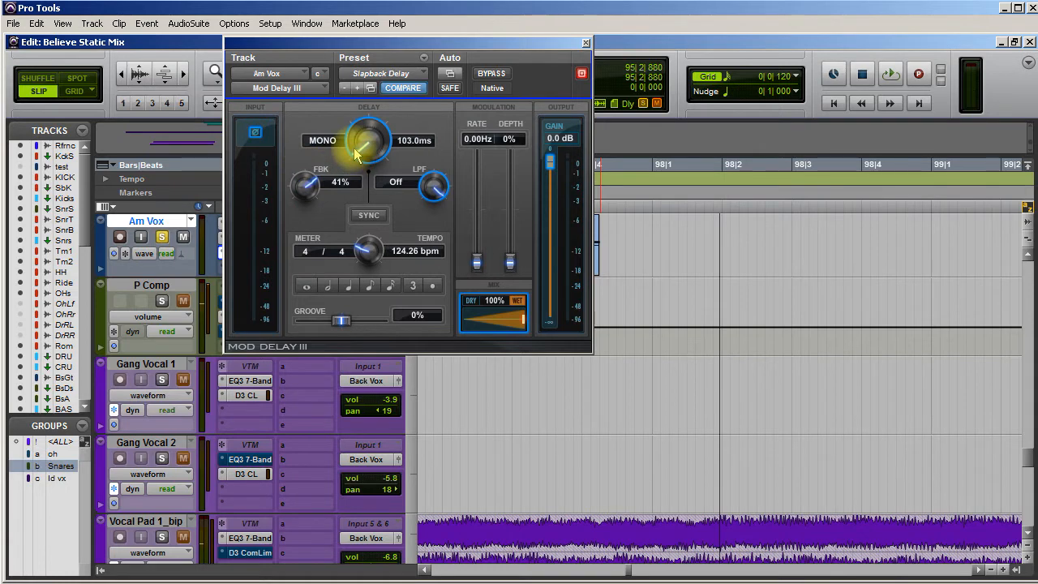
pyautogui.press('space')
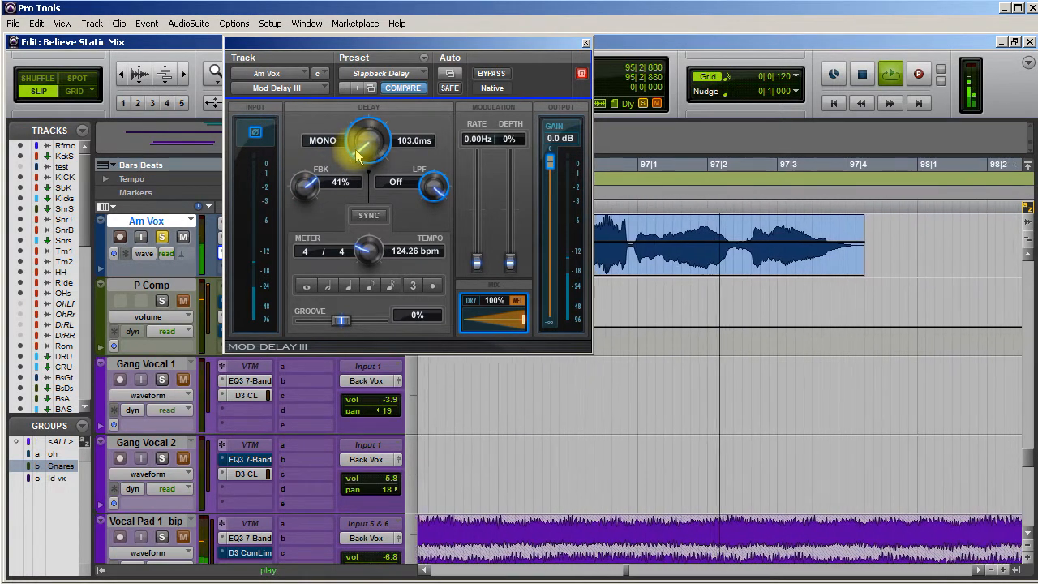
# Set the Mod Delay III feedback to 36%, take the Am Vox track out of solo and audition its phrase in the full mix
pyautogui.press('space')
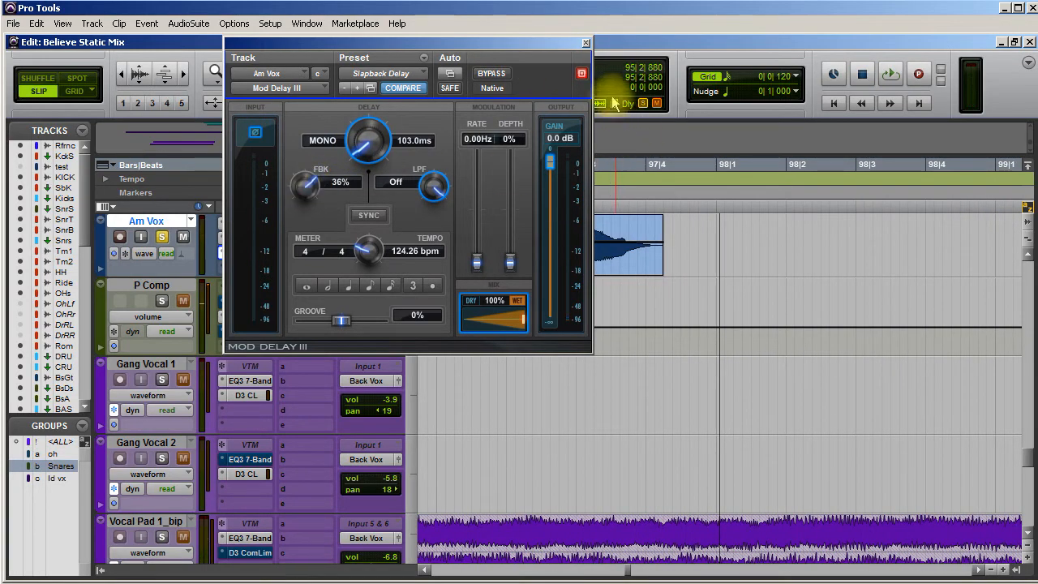
pyautogui.click(585, 42)
pyautogui.click(162, 237)
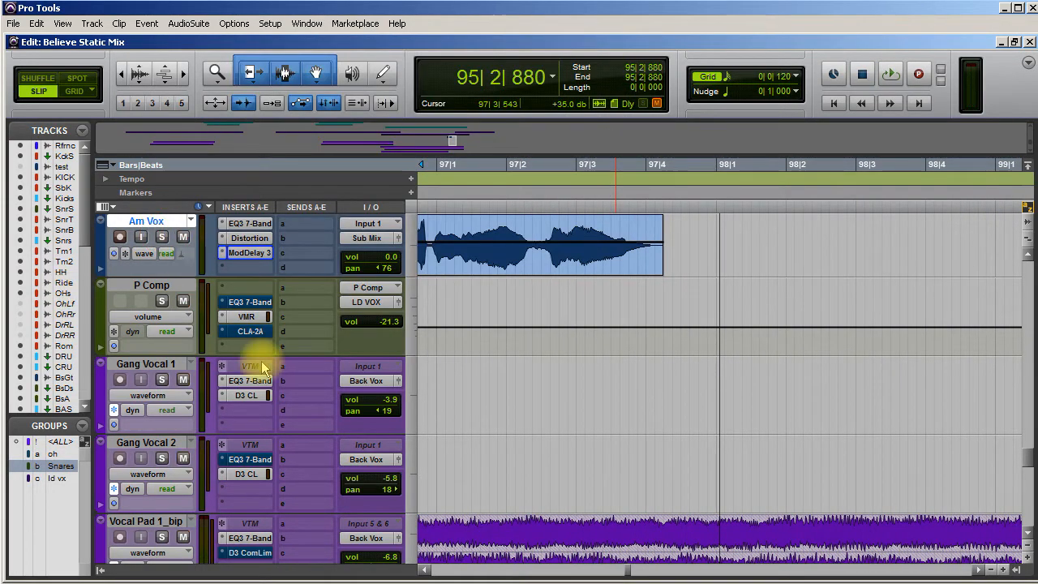
pyautogui.press('space')
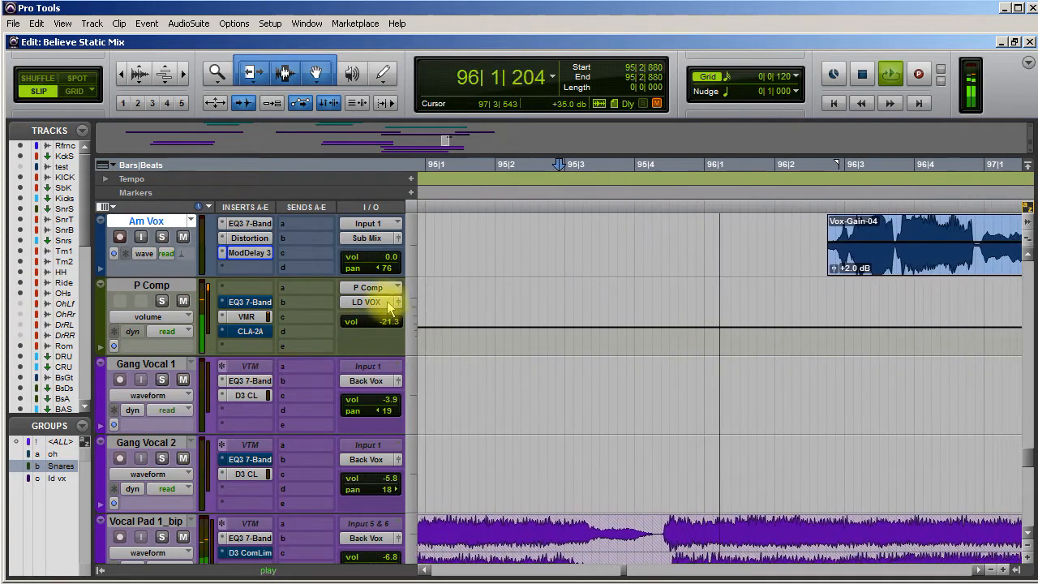
pyautogui.click(369, 258)
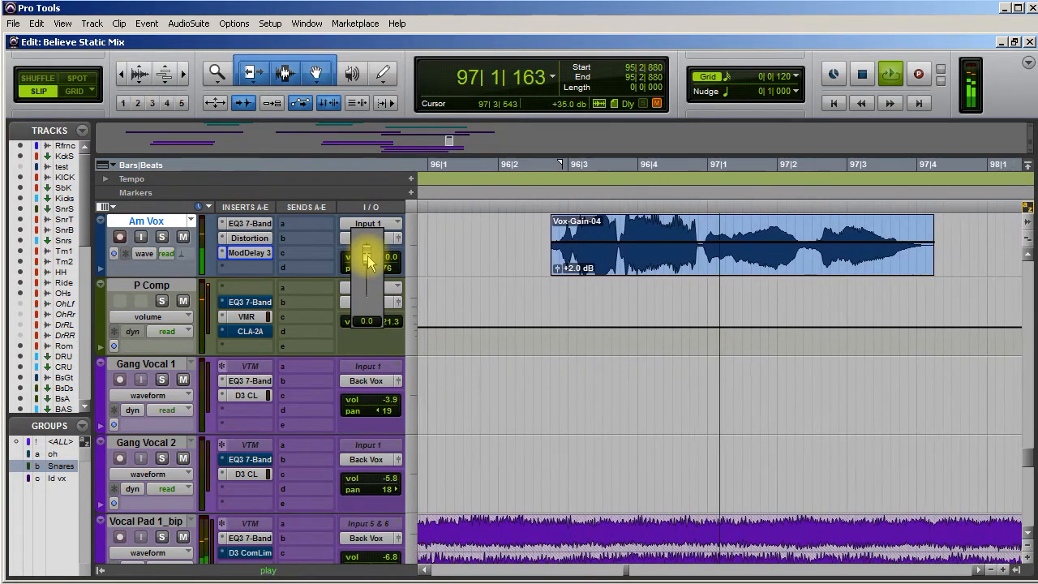
pyautogui.press('space')
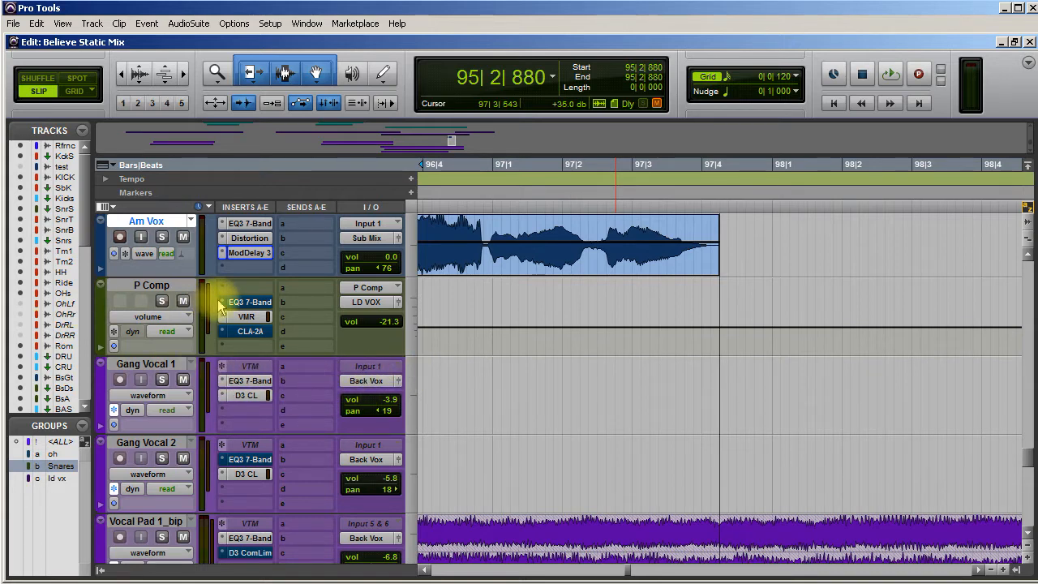
# Try routing the Am Vox track's output to the Back Vox bus and play the phrase in the full mix
pyautogui.click(371, 243)
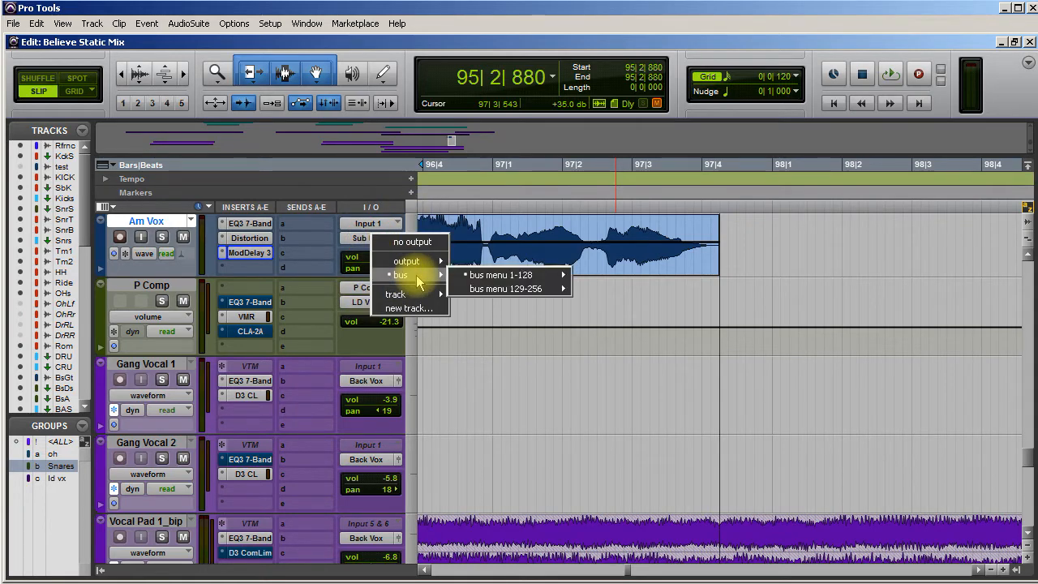
pyautogui.moveTo(531, 276)
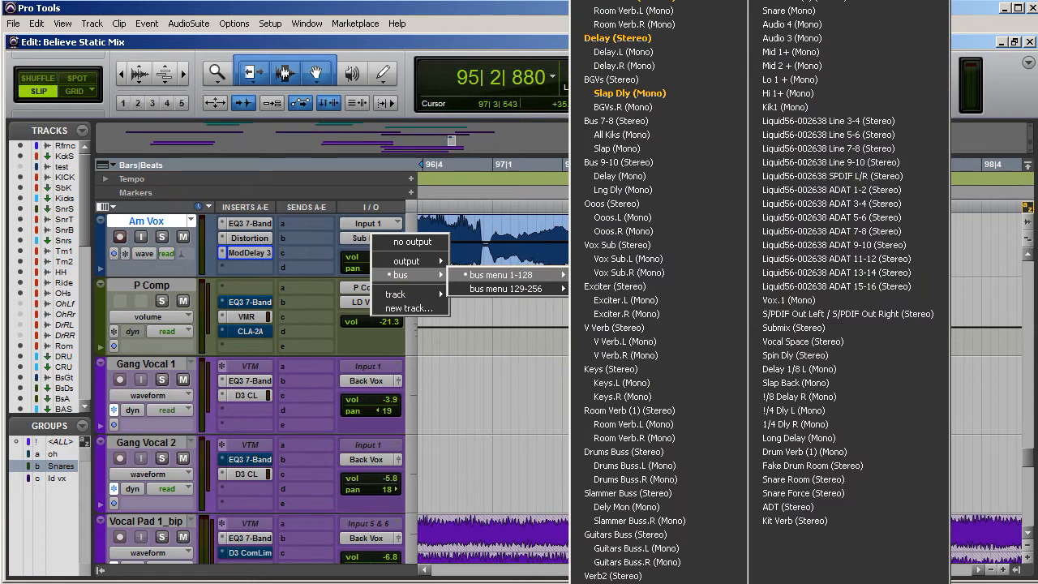
pyautogui.click(714, 231)
pyautogui.press('space')
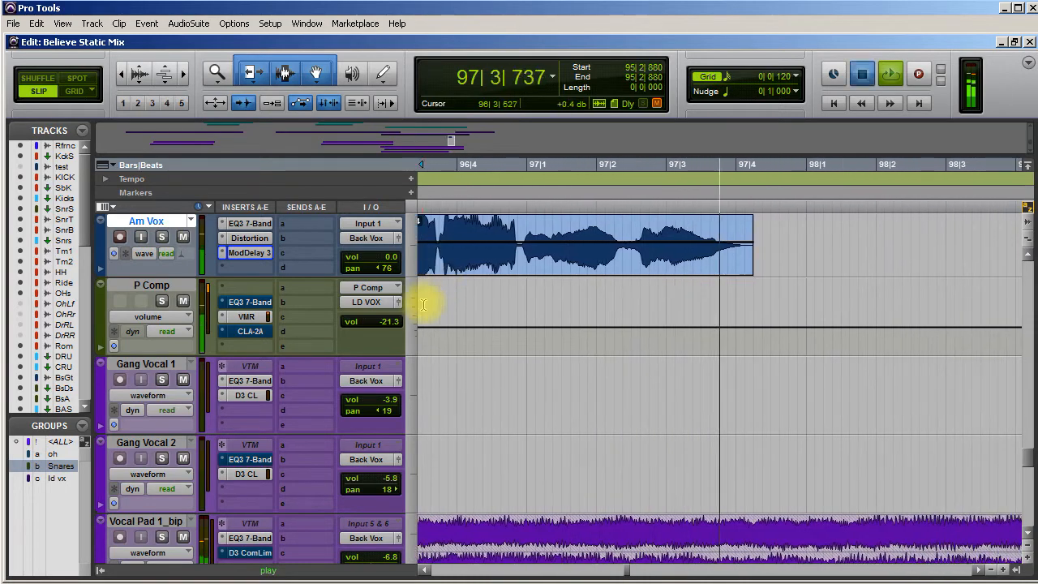
pyautogui.press('space')
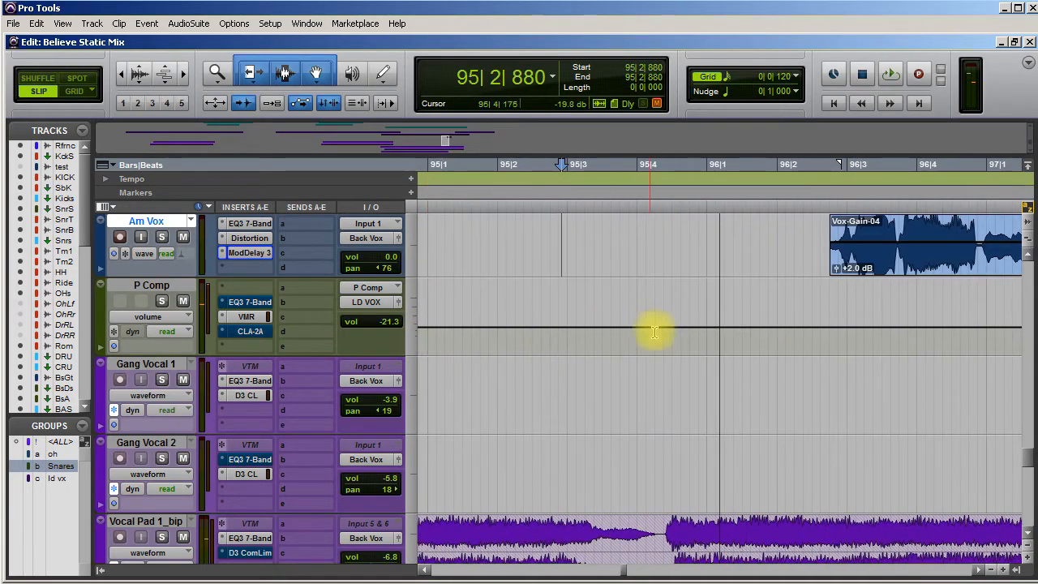
# Move the Vox-Gain-04 clip on the Am Vox track slightly earlier to start at 96|2|640 and play it in the mix
pyautogui.click(902, 266)
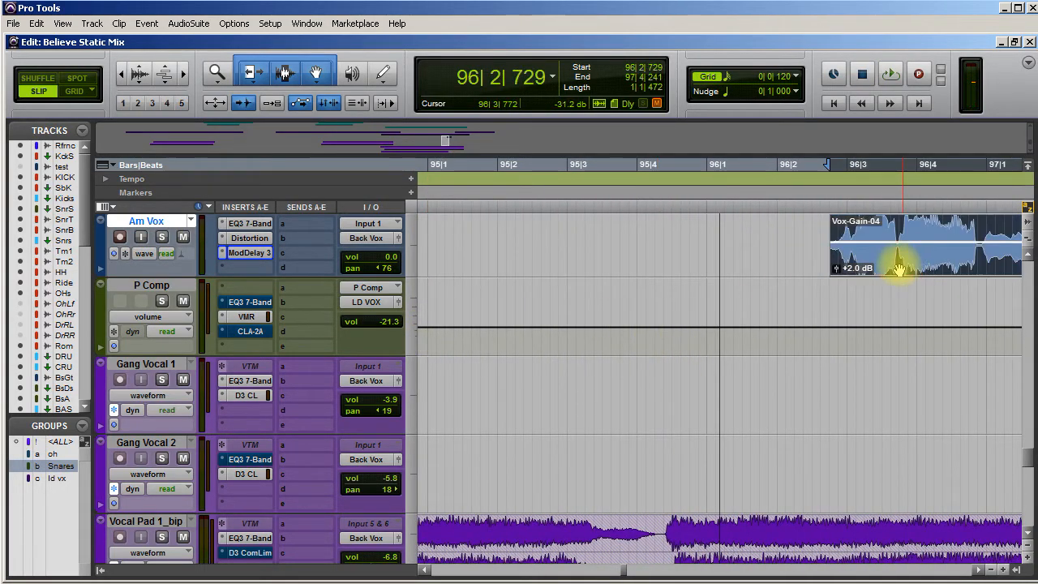
pyautogui.press('space')
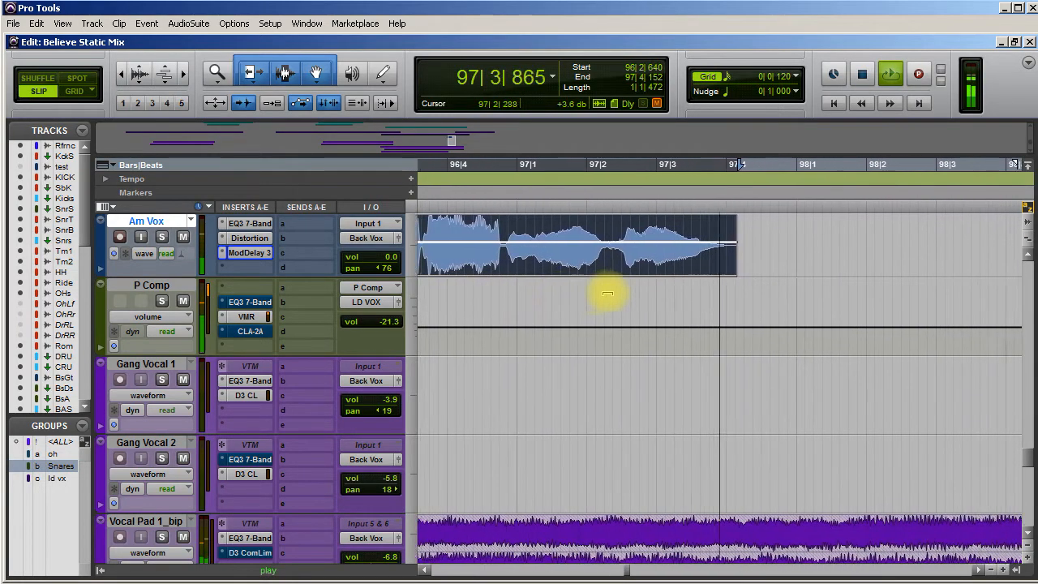
pyautogui.press('space')
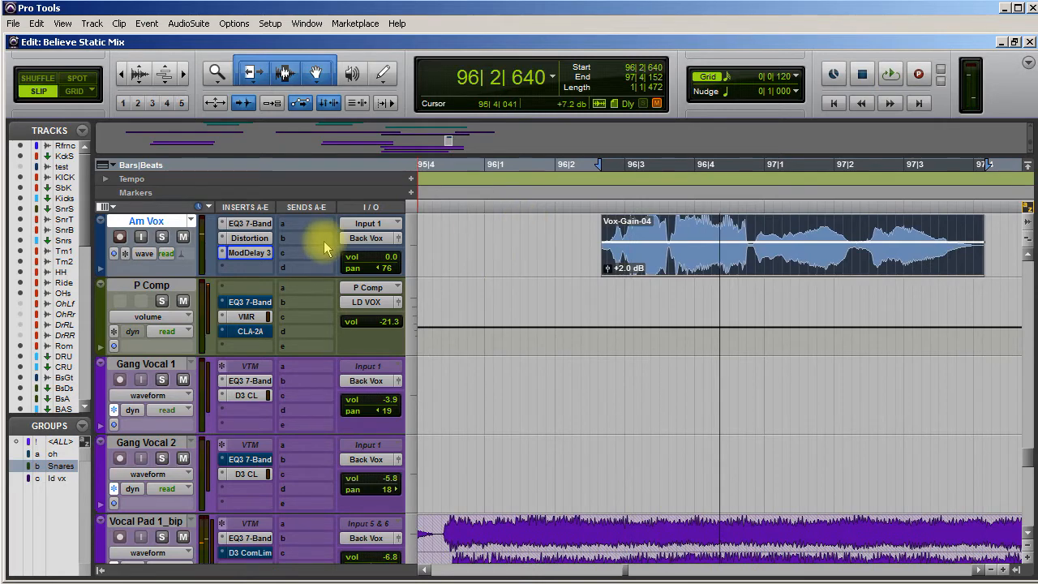
# Try a 52% wet/dry mix in the Am Vox track's Mod Delay III and audition the selected clip
pyautogui.click(375, 241)
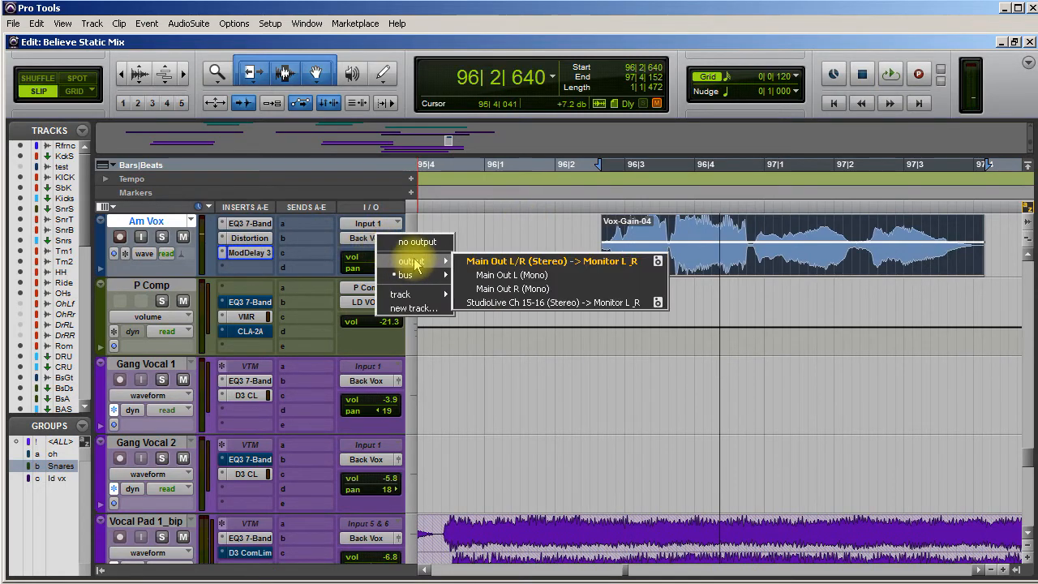
pyautogui.moveTo(415, 276)
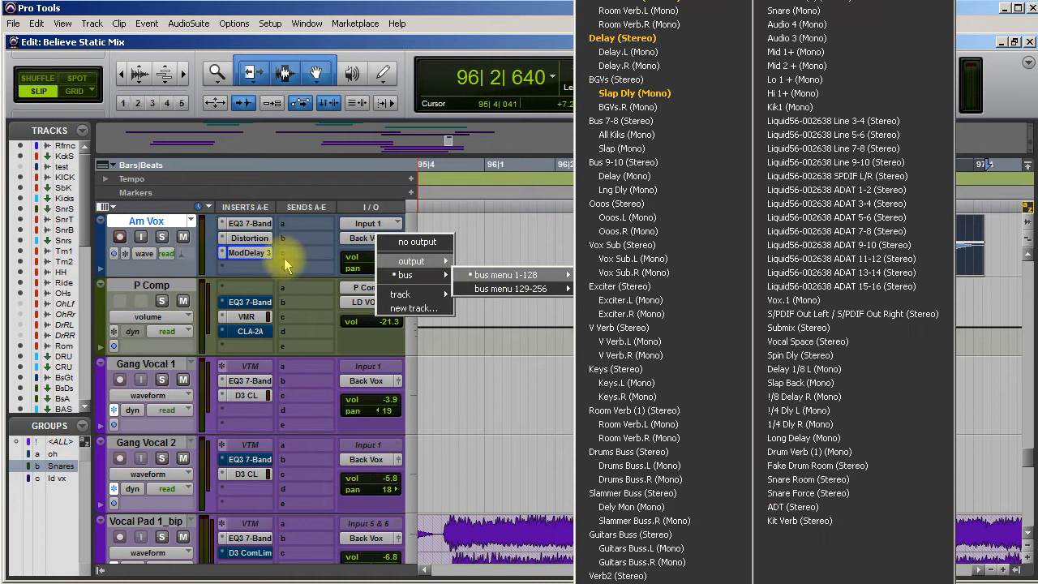
pyautogui.click(240, 256)
pyautogui.click(242, 253)
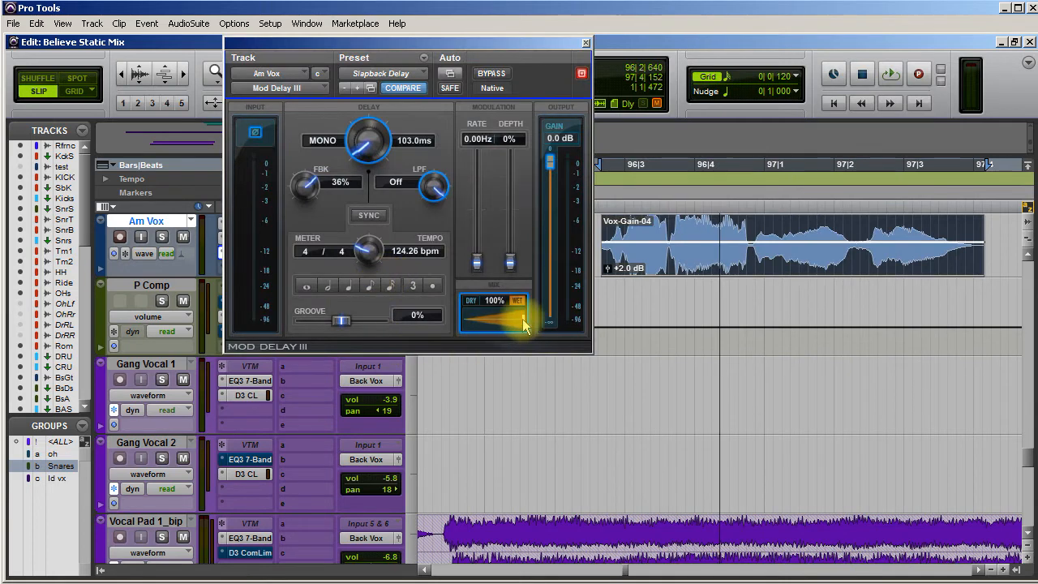
pyautogui.moveTo(500, 322); pyautogui.dragTo(494, 320)
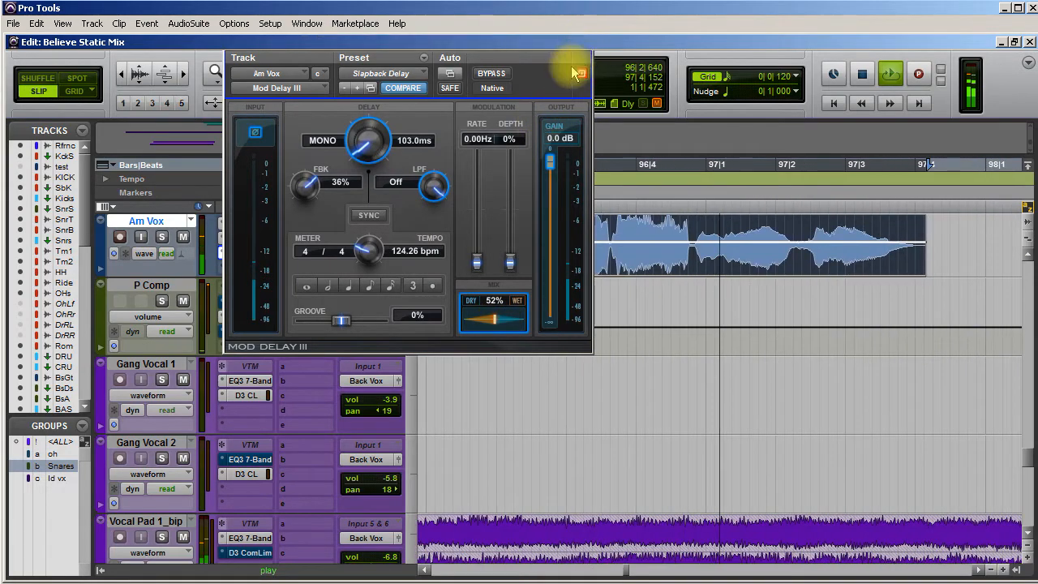
pyautogui.click(586, 46)
pyautogui.press('space')
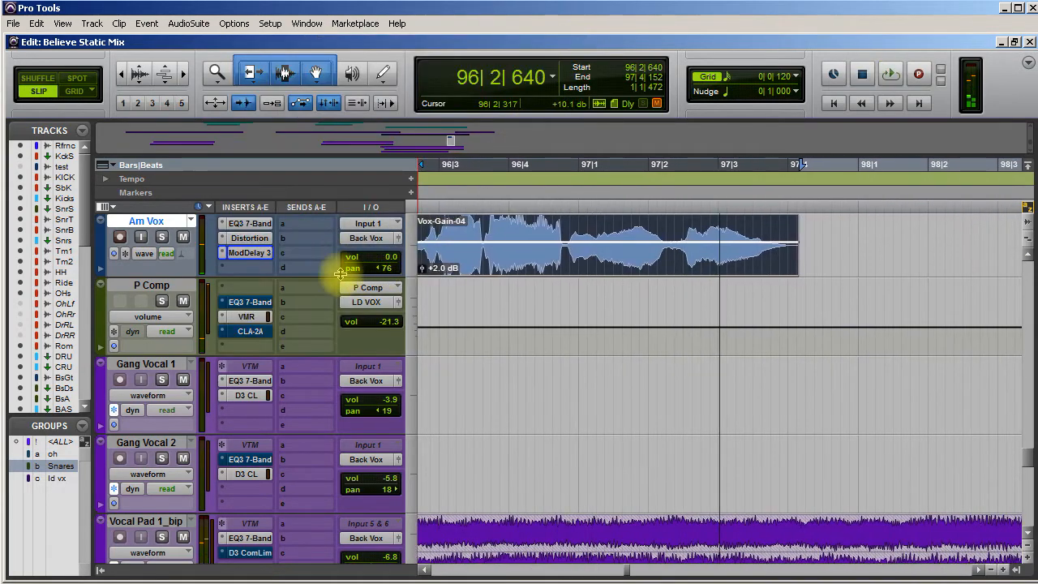
# Route the Am Vox track's output back to the Sub Mix bus and play the clip in the mix
pyautogui.click(371, 241)
pyautogui.moveTo(400, 266)
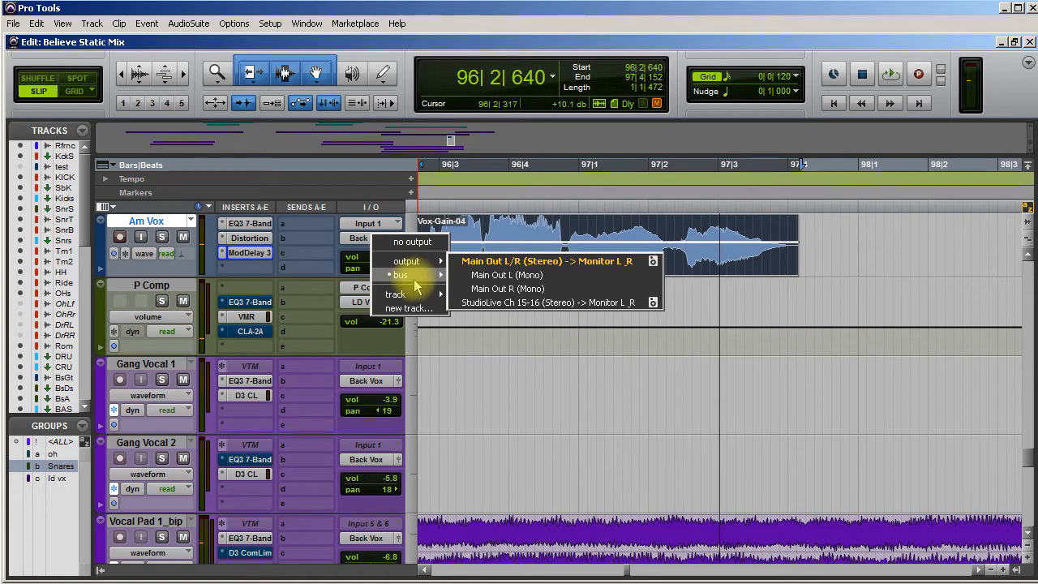
pyautogui.moveTo(511, 280)
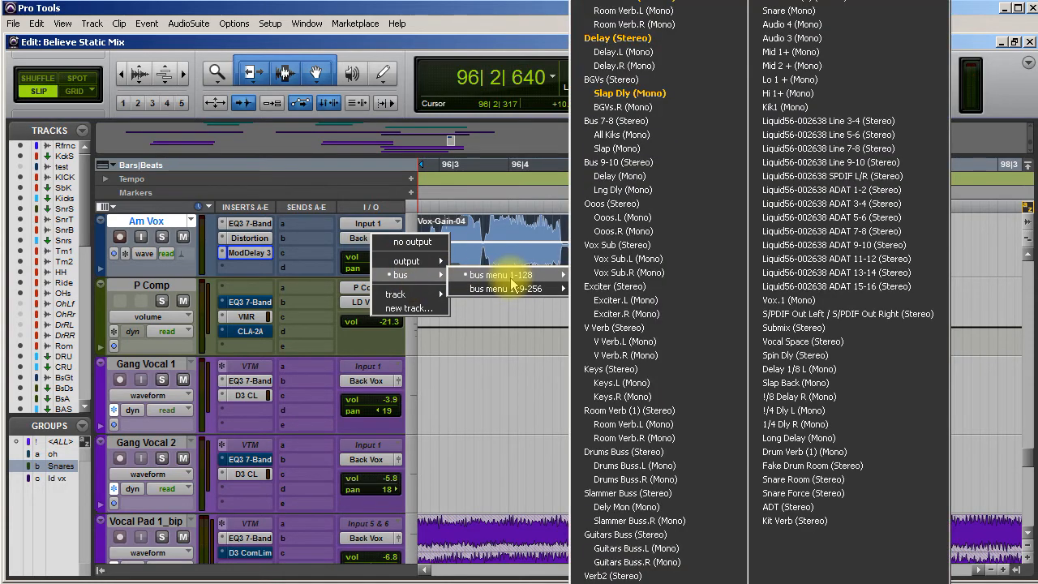
pyautogui.click(793, 328)
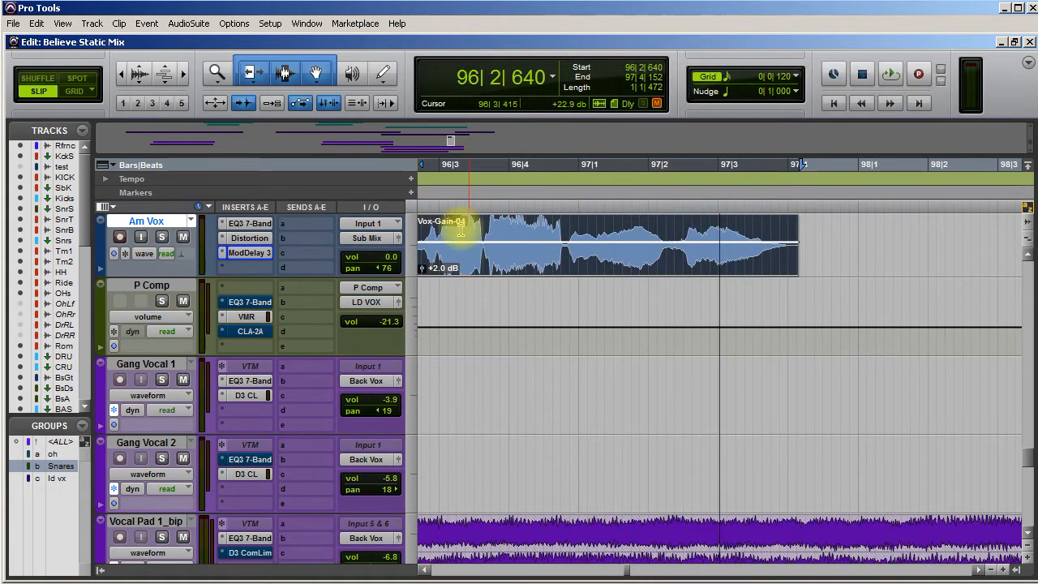
pyautogui.press('space')
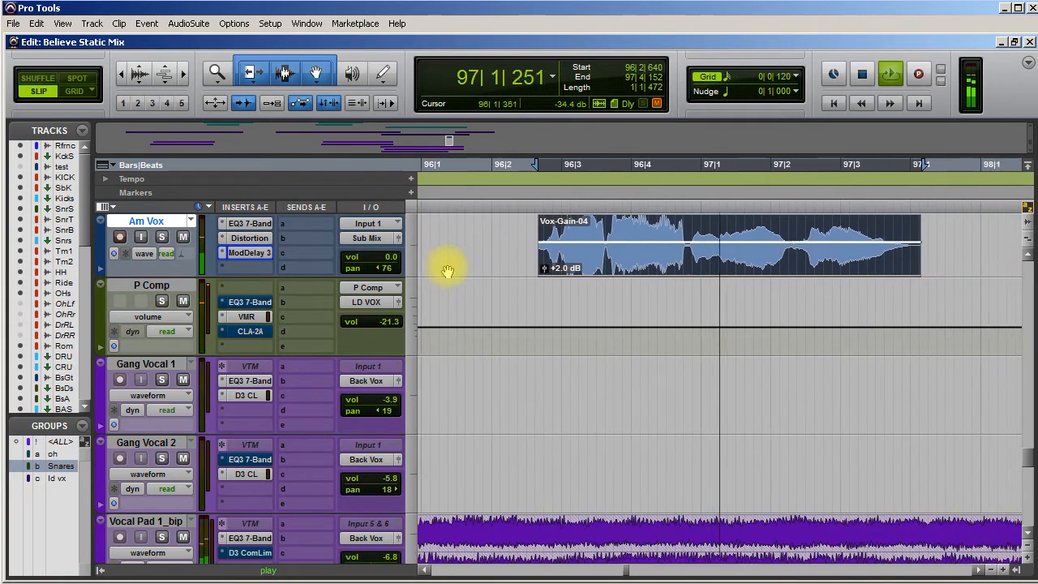
pyautogui.press('space')
# Solo the Am Vox track and set the Mod Delay III wet/dry mix to 35% while the clip plays
pyautogui.click(162, 236)
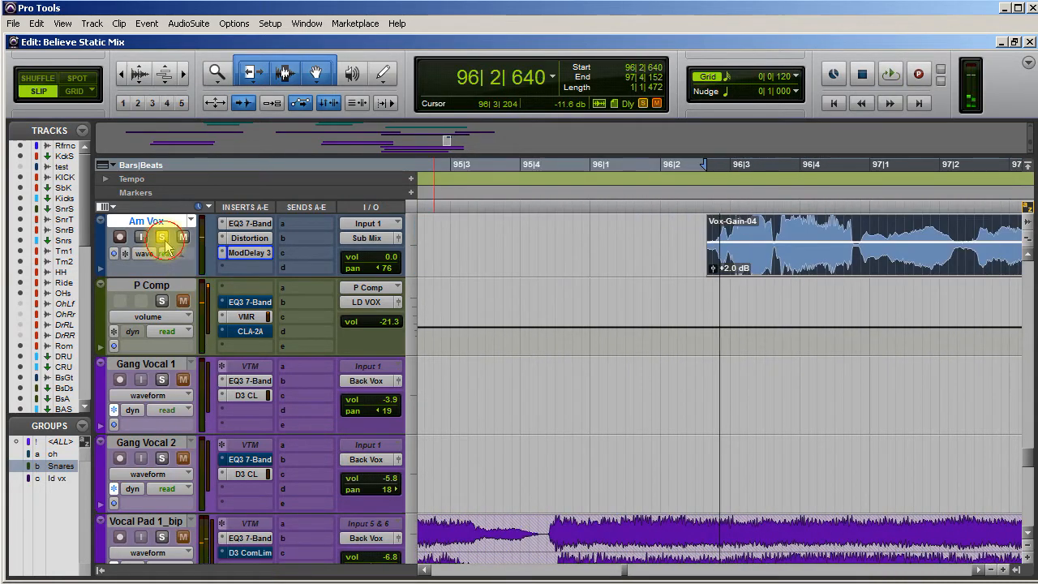
pyautogui.press('space')
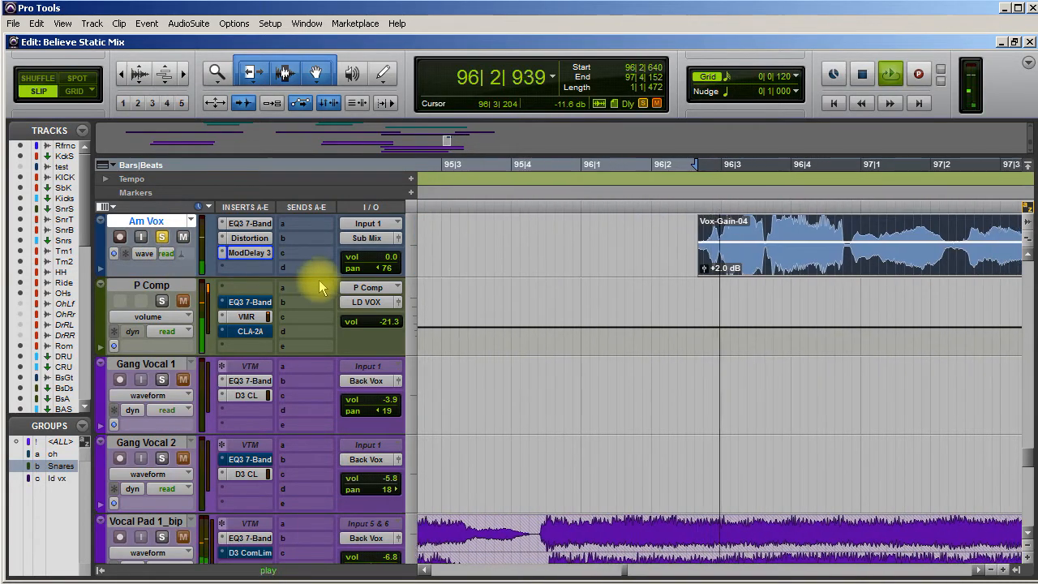
pyautogui.click(245, 253)
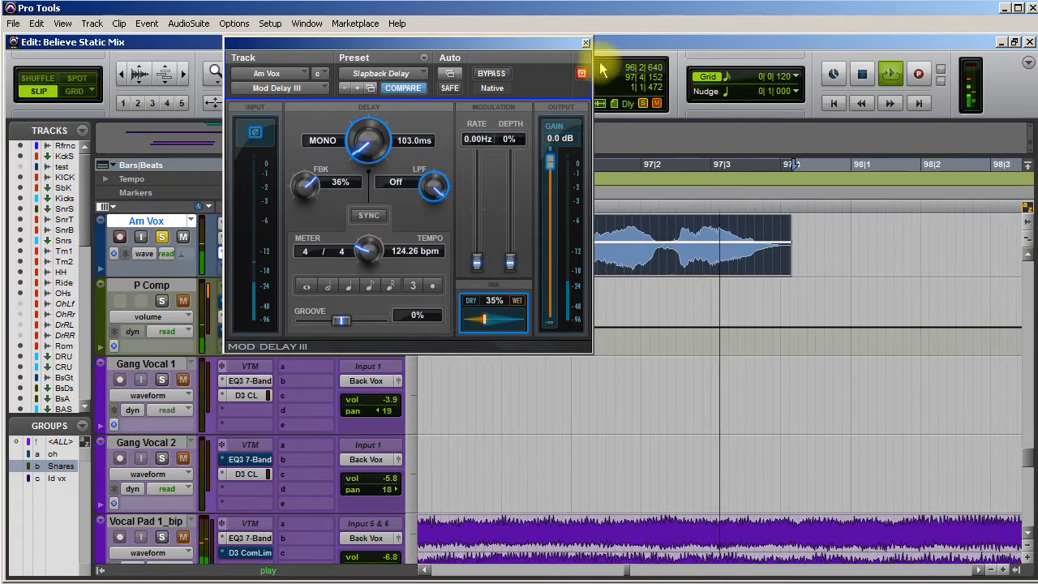
pyautogui.click(586, 41)
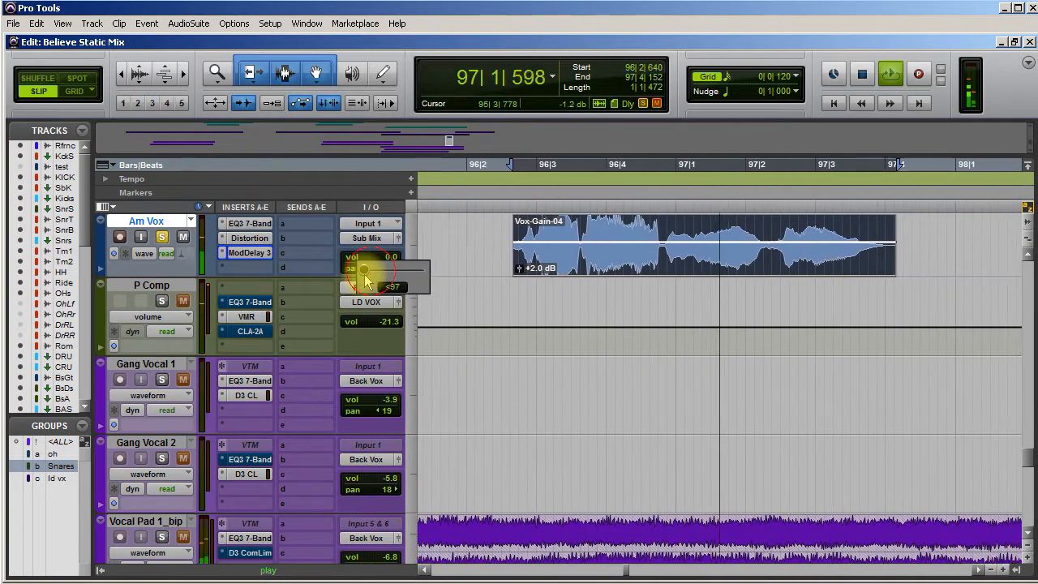
# Pan the Am Vox track to 100 left, lower its volume to -8.6 and take it out of solo
pyautogui.moveTo(364, 274); pyautogui.dragTo(379, 272)
pyautogui.press('space')
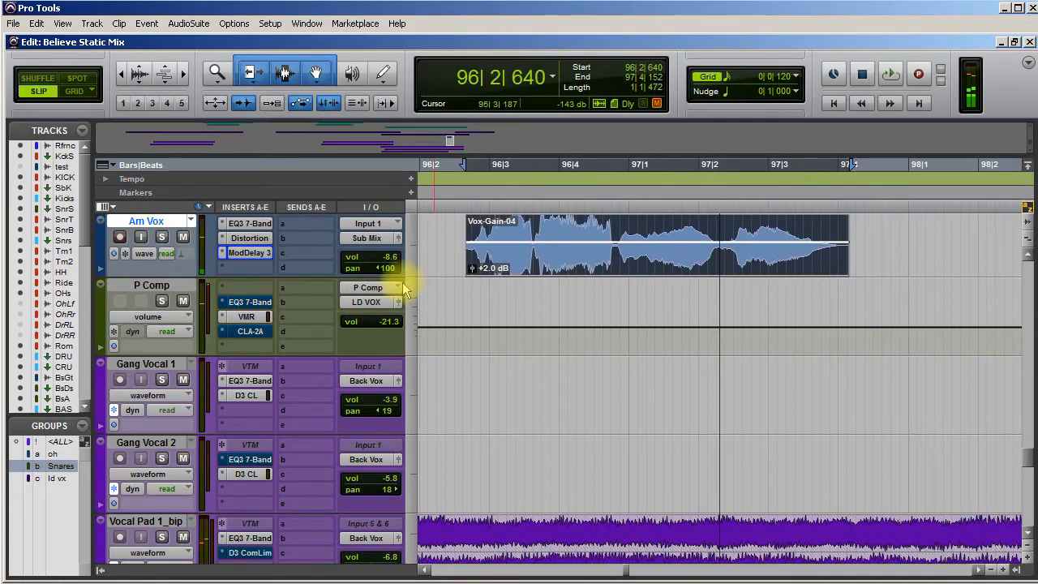
# Raise the Am Vox track's volume to -4.6 against the full mix and audition the section from 94|1|765
pyautogui.hscroll(-3, 440, 291)
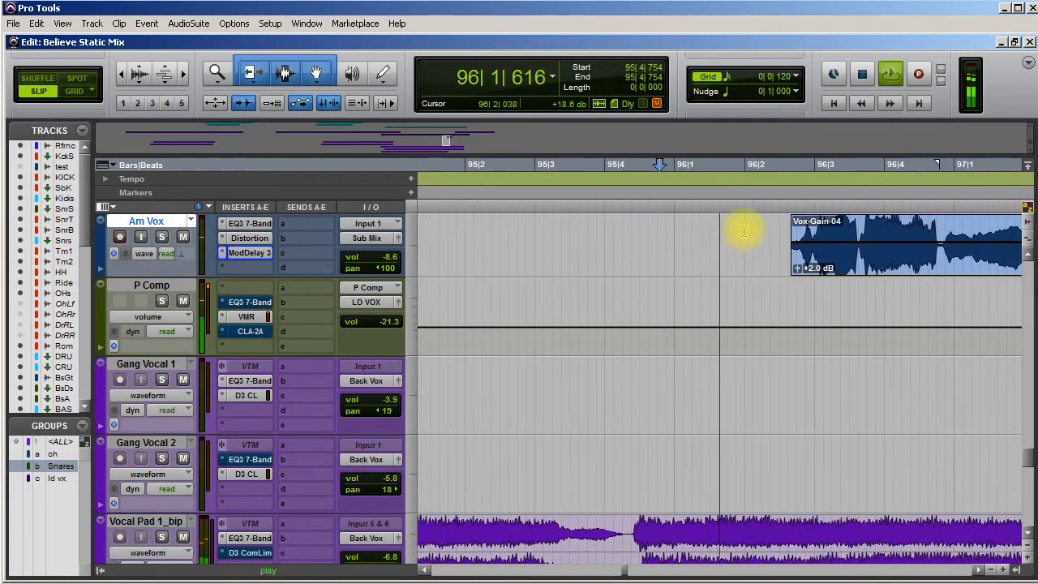
pyautogui.click(384, 260)
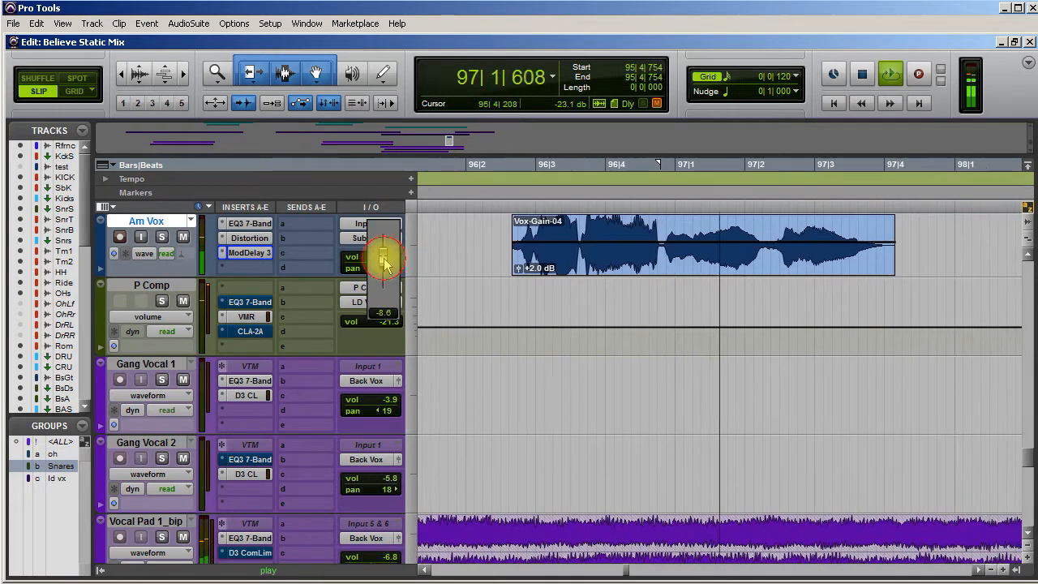
pyautogui.moveTo(384, 260); pyautogui.dragTo(383, 261)
pyautogui.press('space')
pyautogui.press('space')
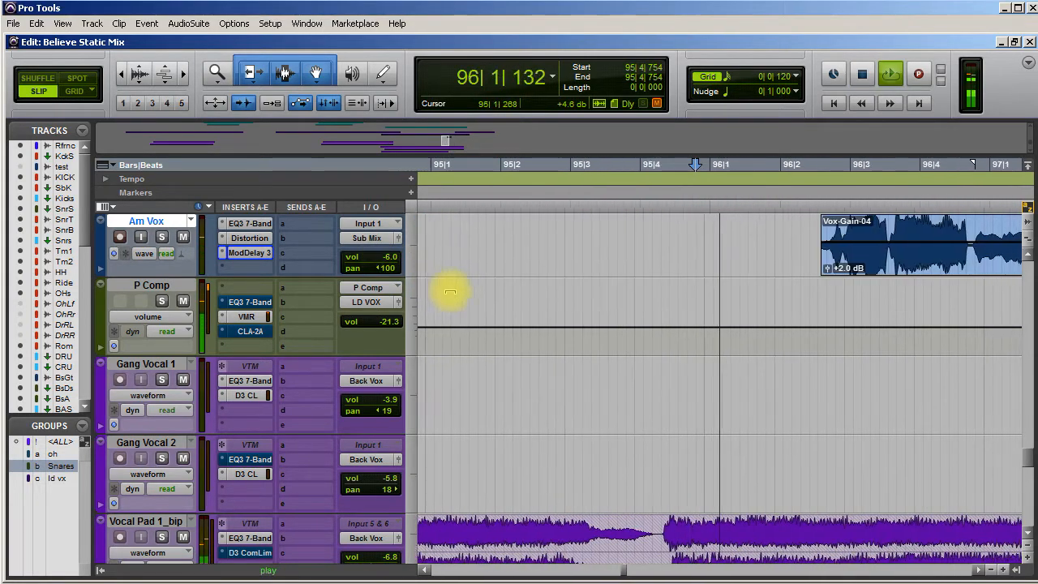
pyautogui.click(390, 265)
pyautogui.moveTo(390, 261); pyautogui.dragTo(388, 258)
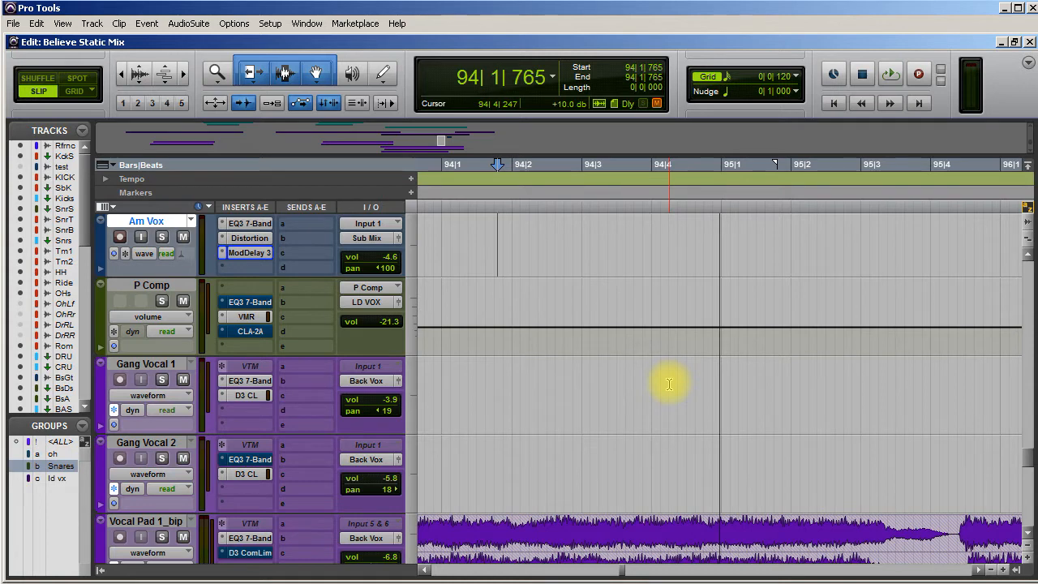
pyautogui.press('space')
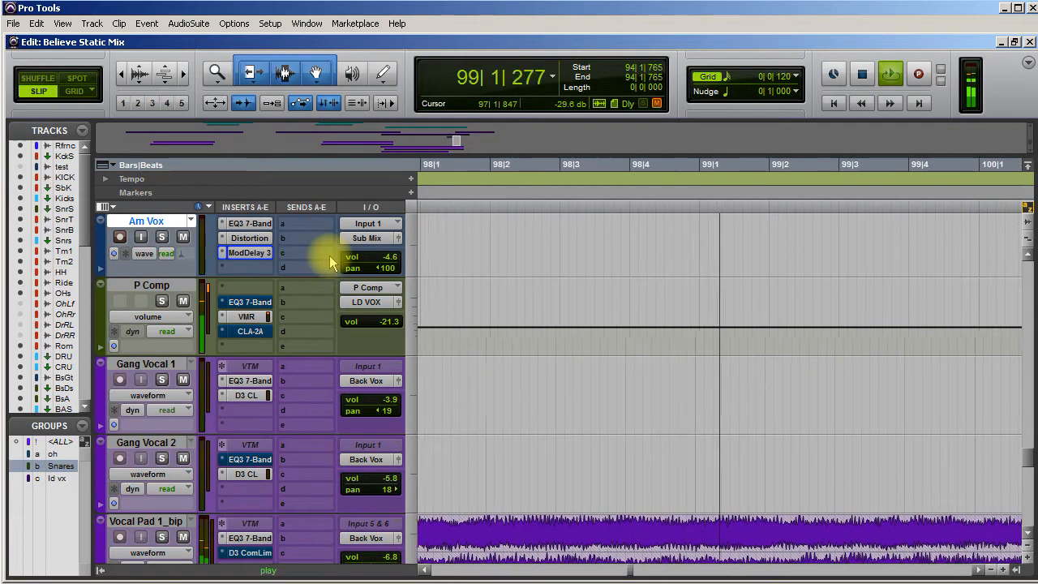
pyautogui.press('space')
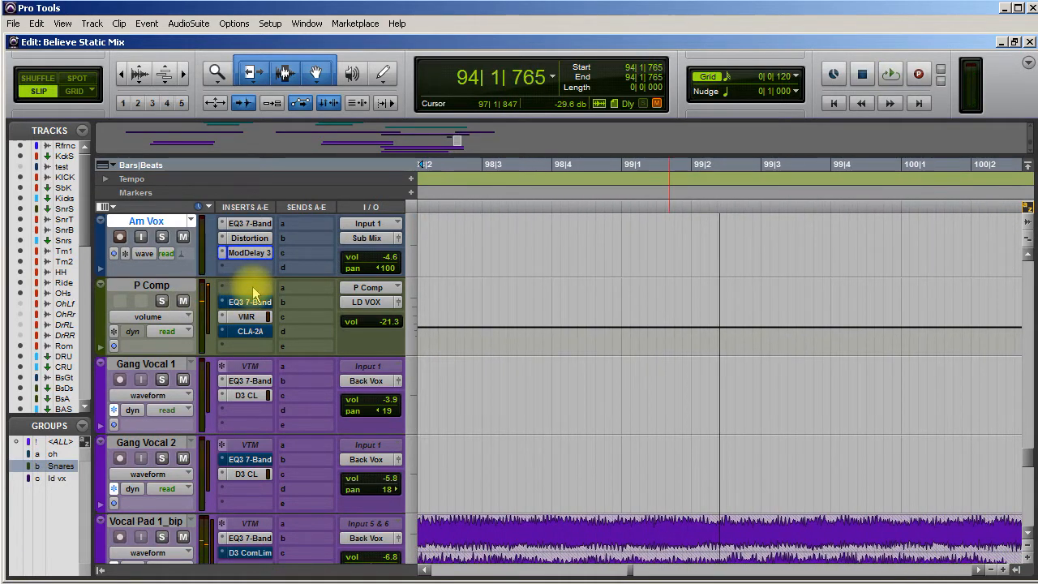
# Set the mix of the Am Vox track's AIR Distortion to 28% and play the section again
pyautogui.click(261, 243)
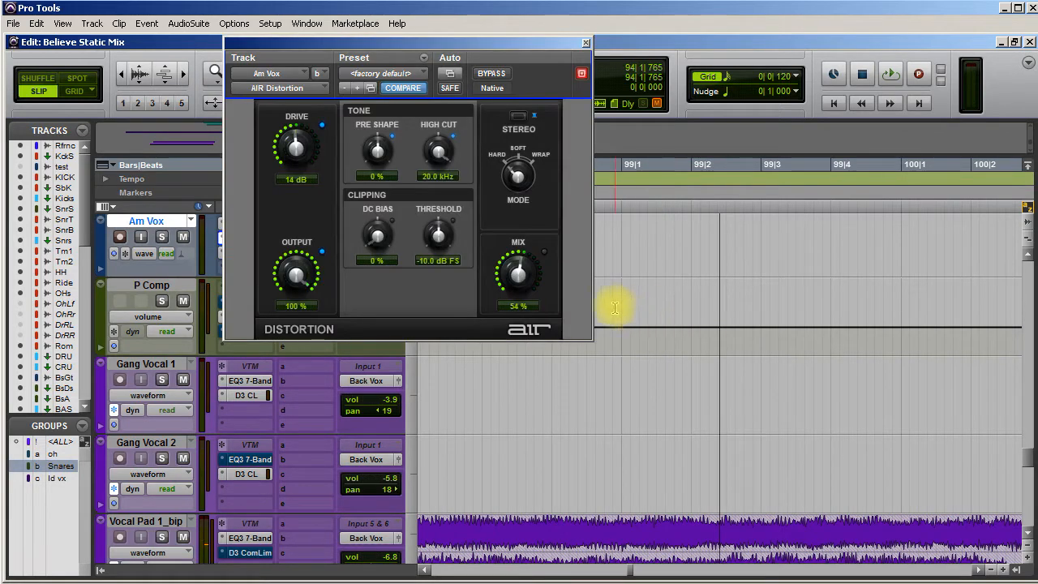
pyautogui.moveTo(519, 292); pyautogui.dragTo(519, 318)
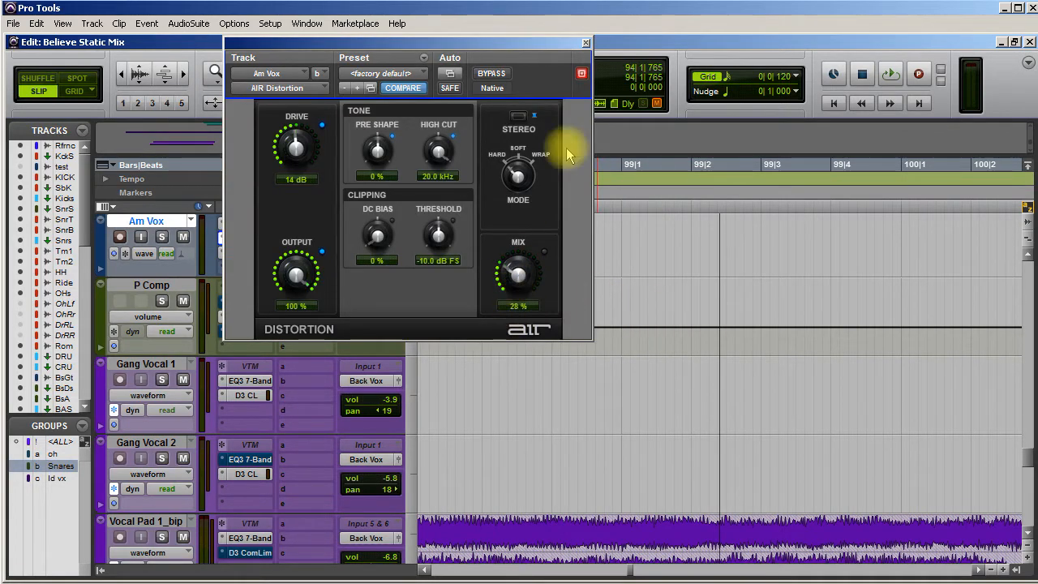
pyautogui.press('space')
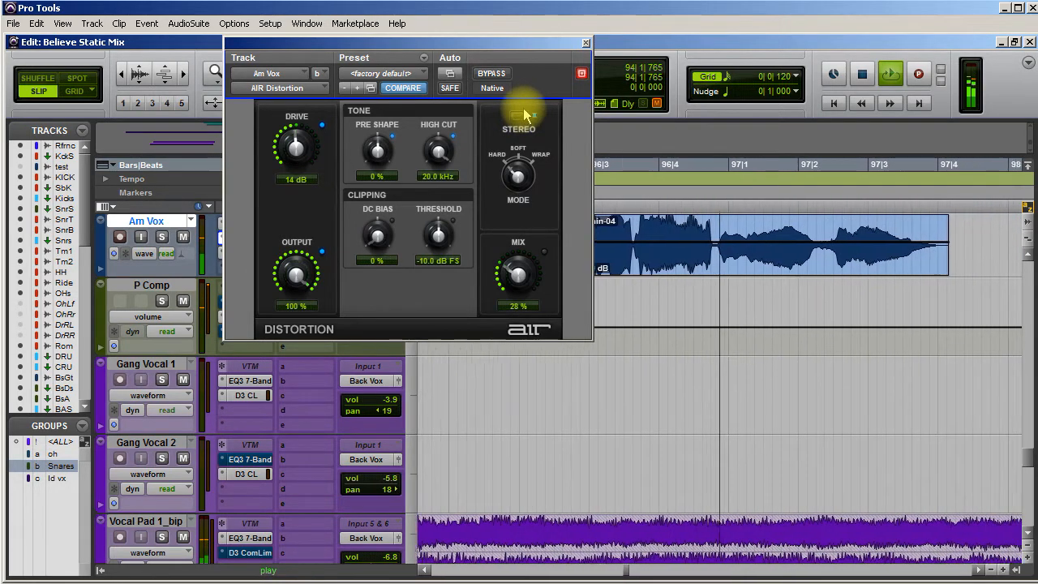
# Stop playback and narrow the Am Vox track's EQ3 7-Band filters to a 681.6 Hz high-pass and a 1.54 kHz low-pass
pyautogui.click(586, 42)
pyautogui.press('space')
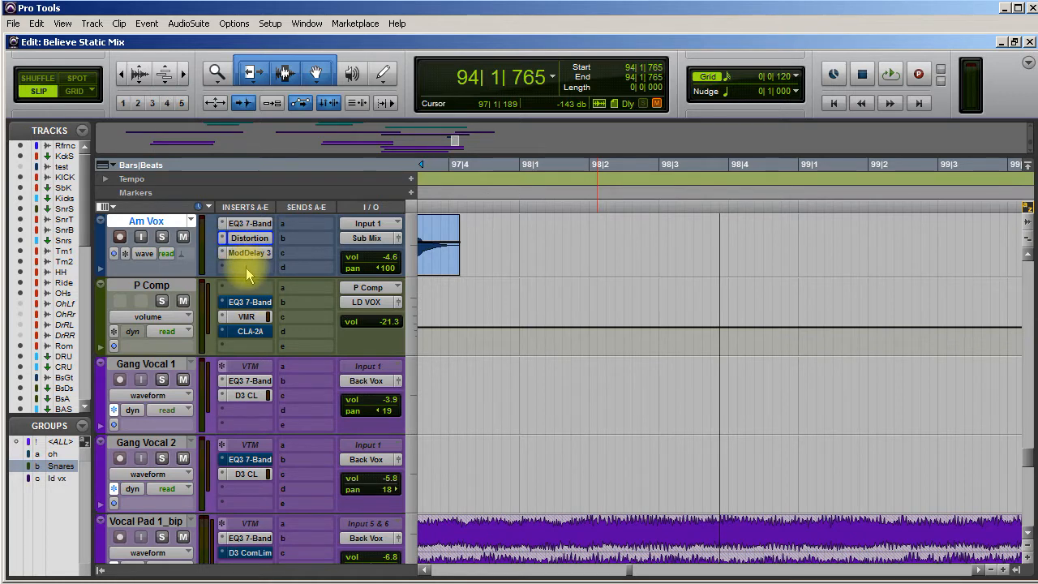
pyautogui.click(249, 223)
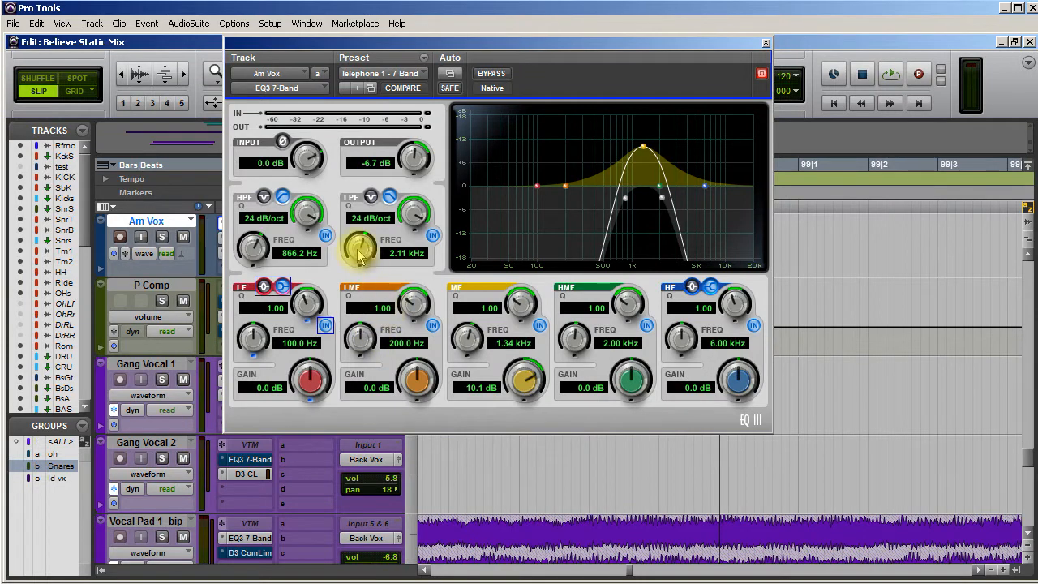
pyautogui.moveTo(355, 266); pyautogui.dragTo(357, 271)
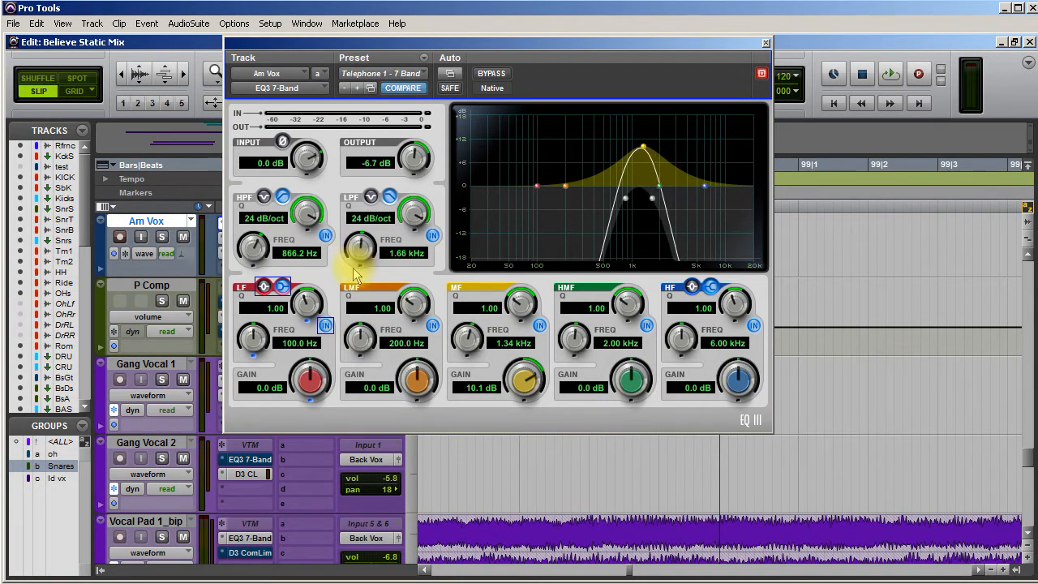
pyautogui.moveTo(258, 257); pyautogui.dragTo(259, 274)
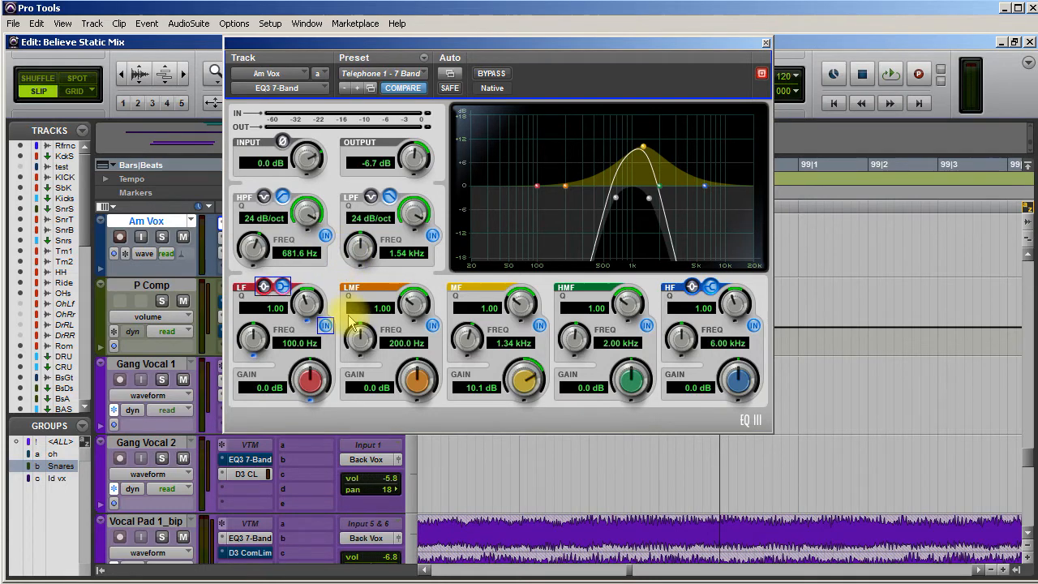
pyautogui.click(766, 43)
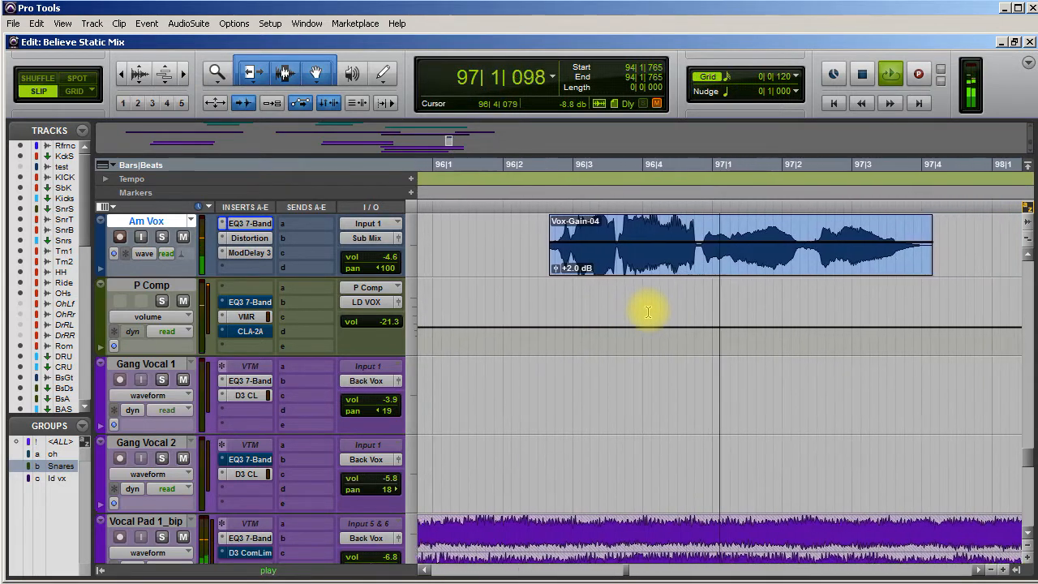
# Raise the Am Vox track's volume to -3.9 and play the section again in the full mix
pyautogui.press('space')
pyautogui.click(363, 260)
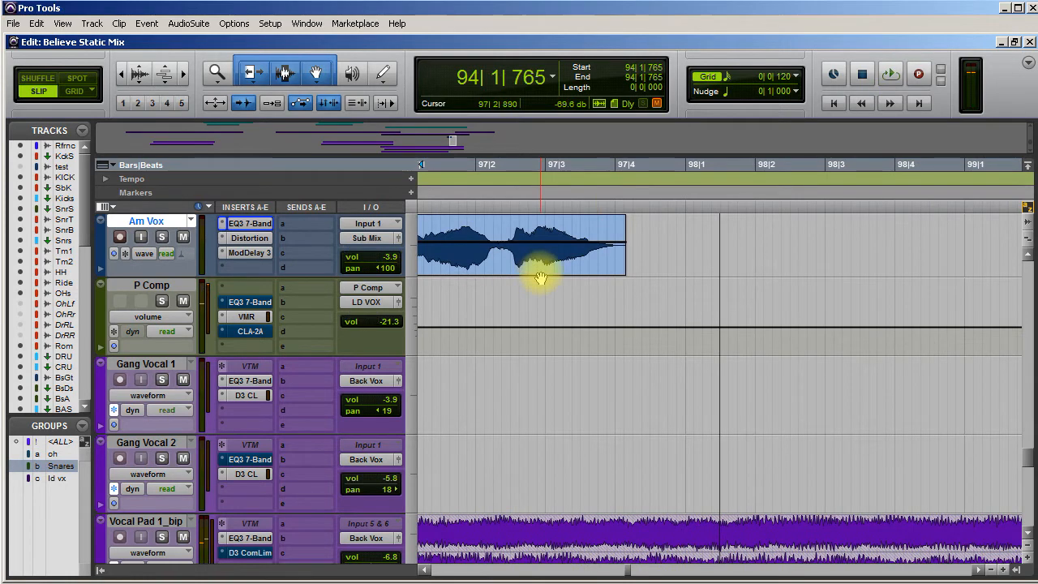
pyautogui.press('space')
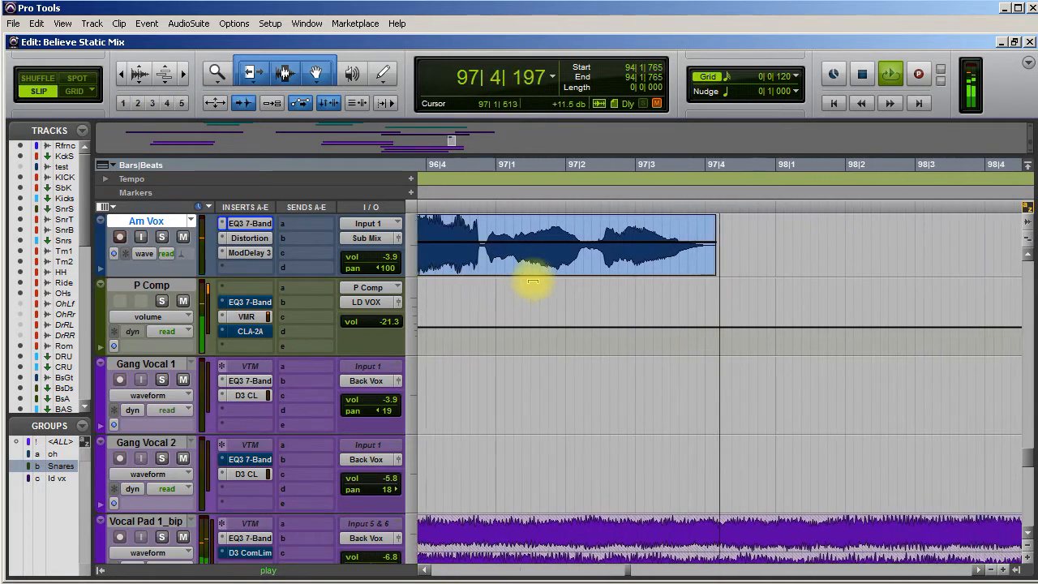
# Insert the mono Dyn3 Compressor/Limiter after Mod Delay III on the Am Vox track
pyautogui.click(245, 267)
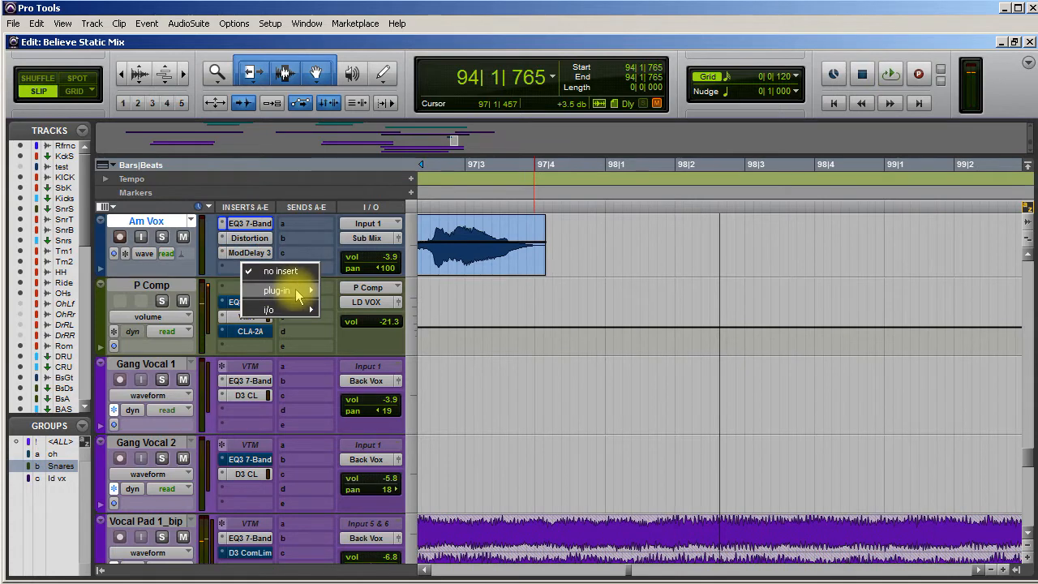
pyautogui.moveTo(308, 291)
pyautogui.moveTo(416, 305)
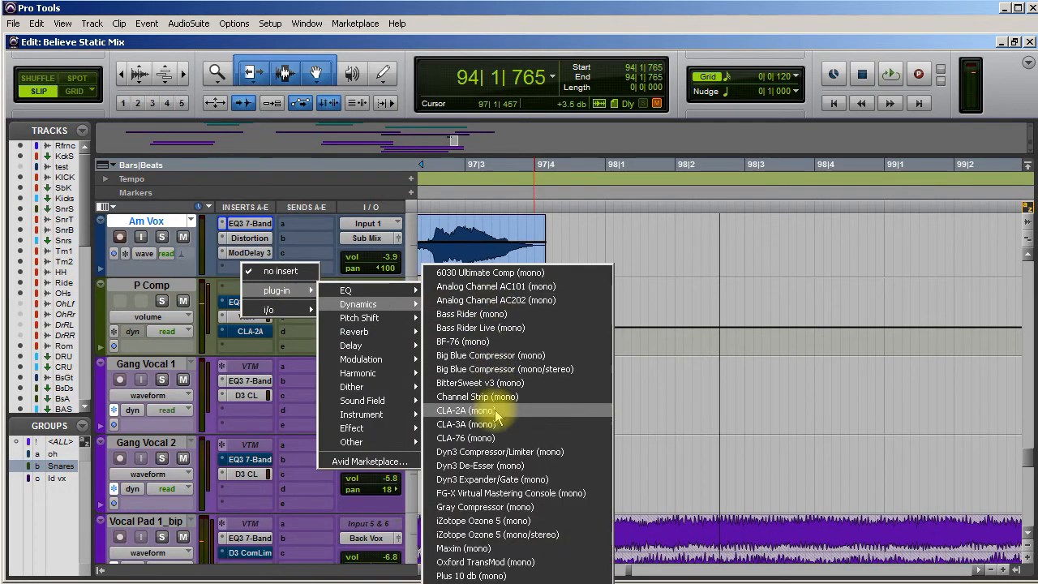
pyautogui.click(475, 452)
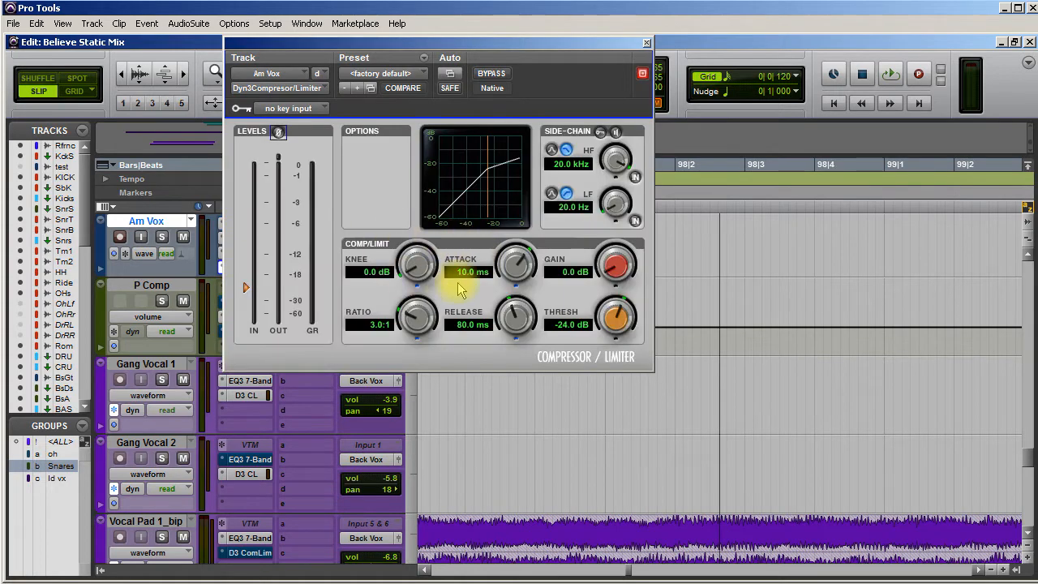
# During playback, set the Am Vox compressor to threshold -33.9 dB, release 88.4 ms, gain 6.3 dB and attack 1.3 ms
pyautogui.press('space')
pyautogui.moveTo(517, 262); pyautogui.dragTo(509, 324)
pyautogui.moveTo(614, 317); pyautogui.dragTo(593, 379)
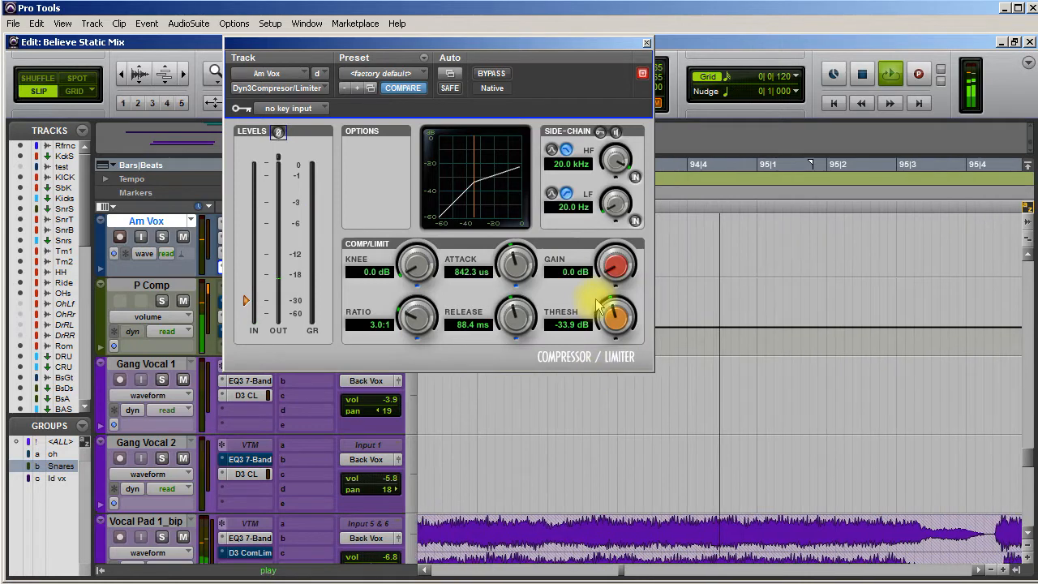
pyautogui.moveTo(610, 267); pyautogui.dragTo(608, 256)
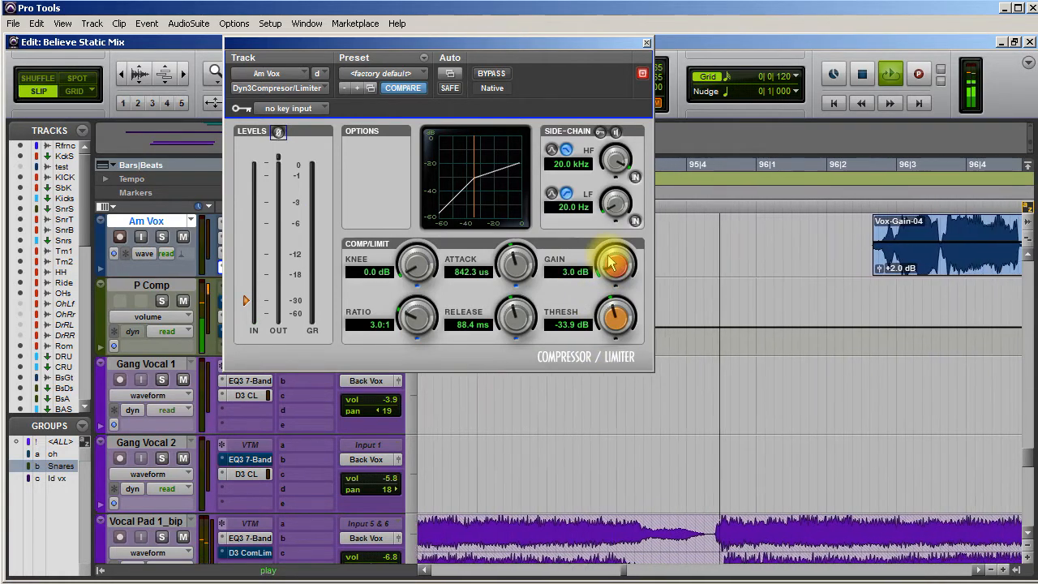
pyautogui.moveTo(608, 265); pyautogui.dragTo(609, 250)
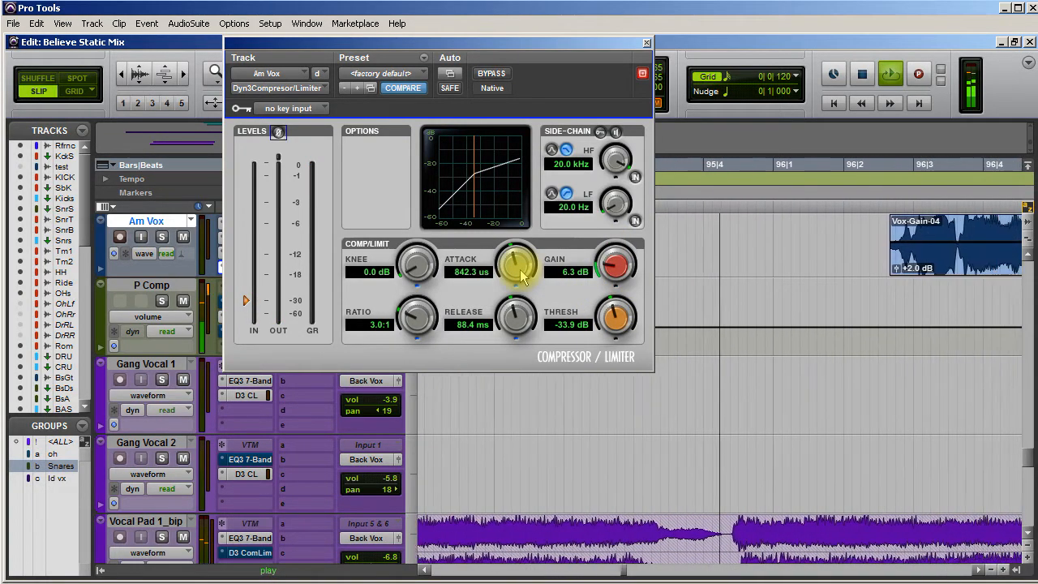
pyautogui.moveTo(523, 275); pyautogui.dragTo(526, 282)
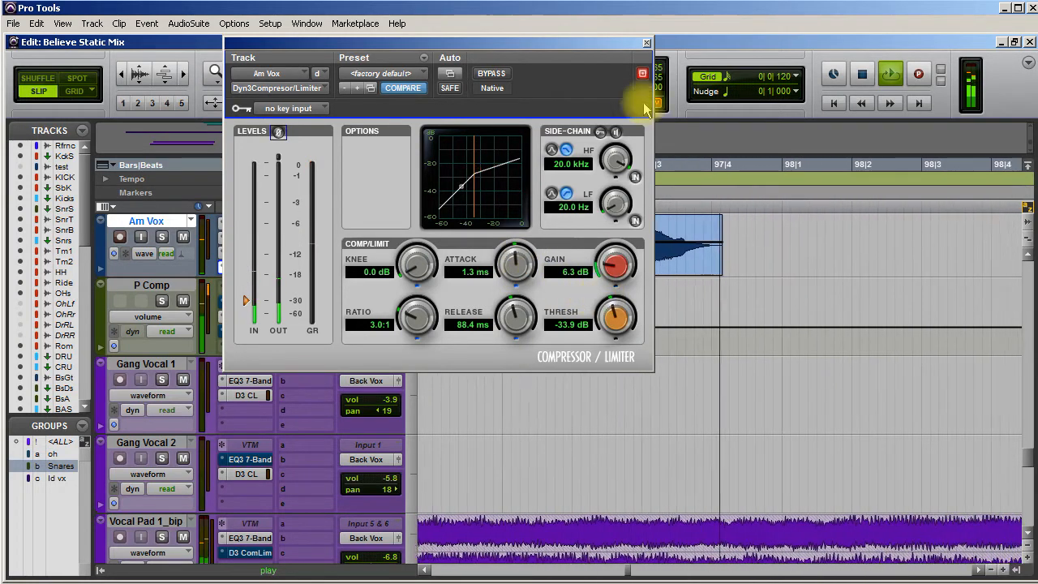
pyautogui.click(646, 42)
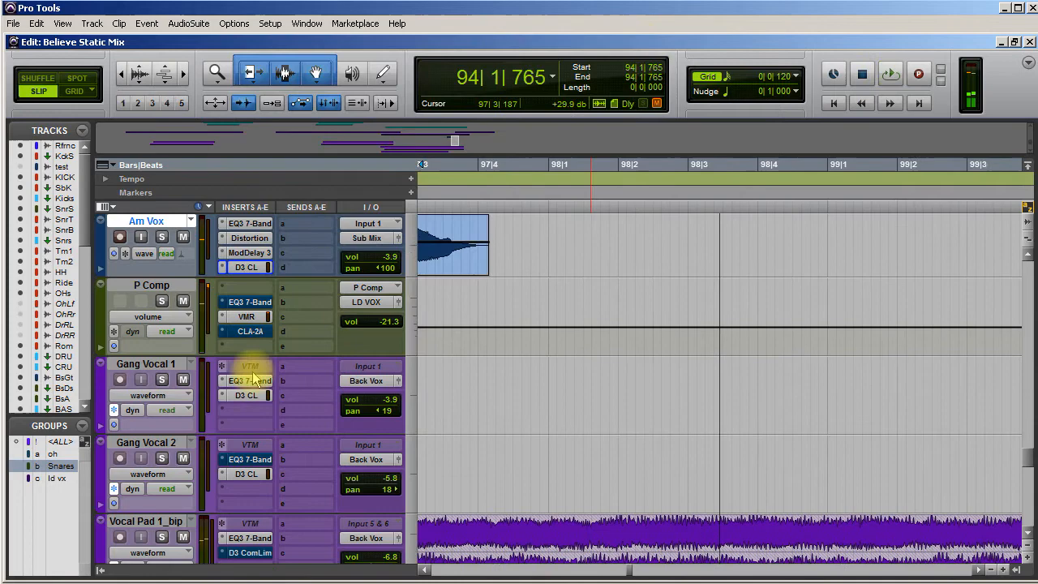
pyautogui.scroll(3, 235, 389)
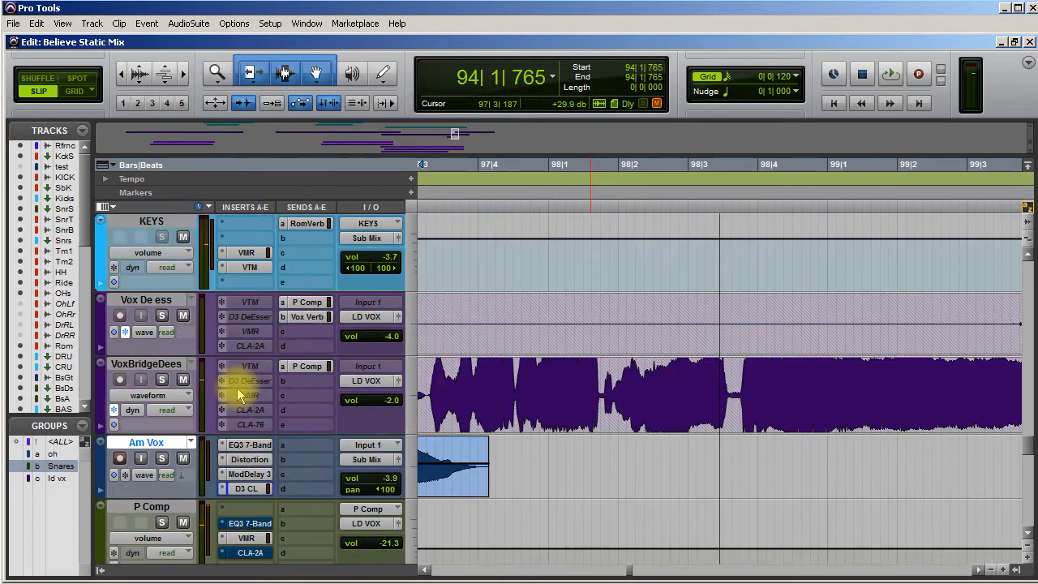
pyautogui.scroll(-2, 239, 387)
pyautogui.click(315, 304)
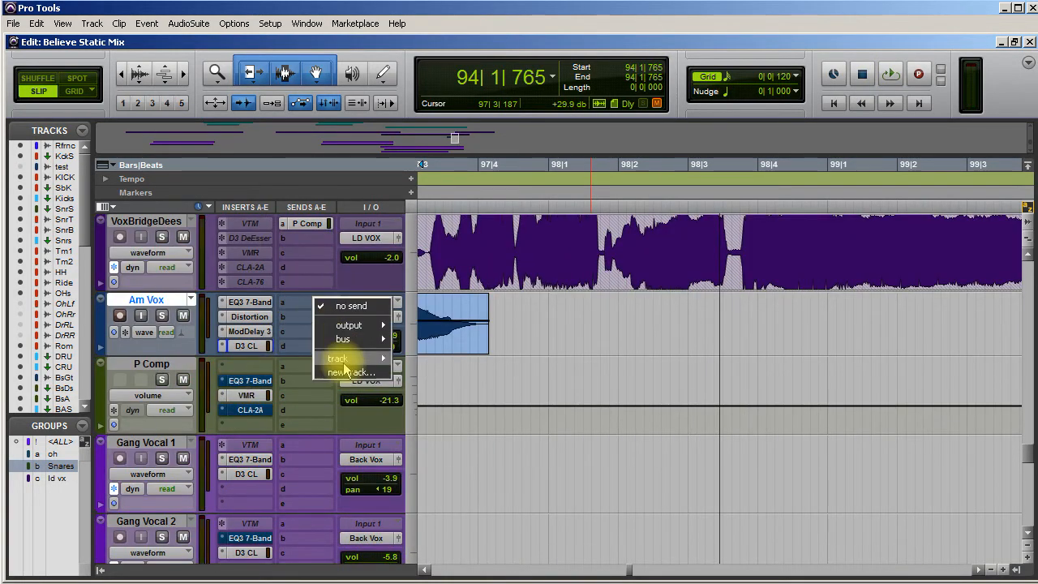
pyautogui.moveTo(352, 340)
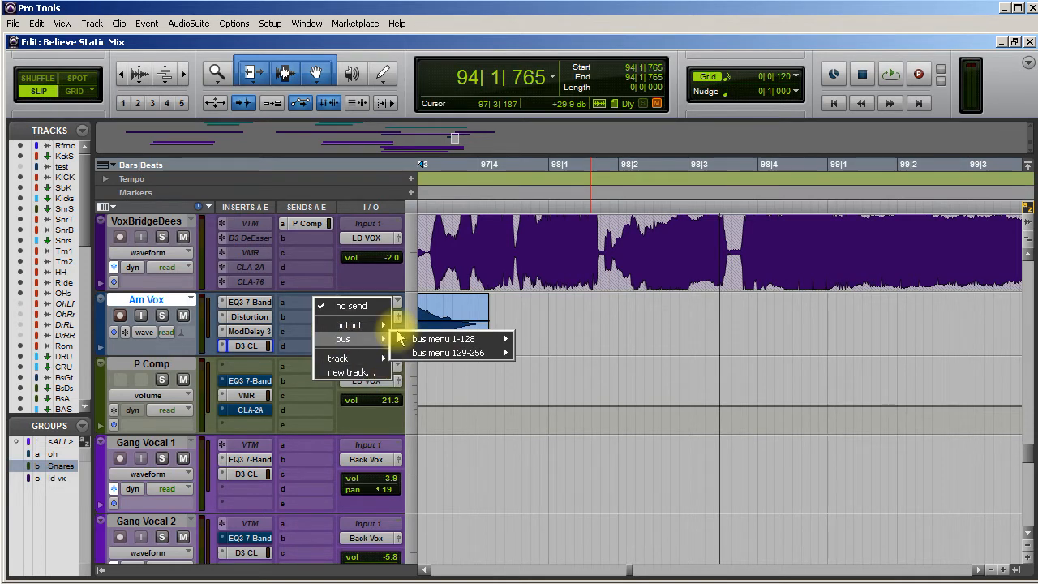
pyautogui.moveTo(411, 344)
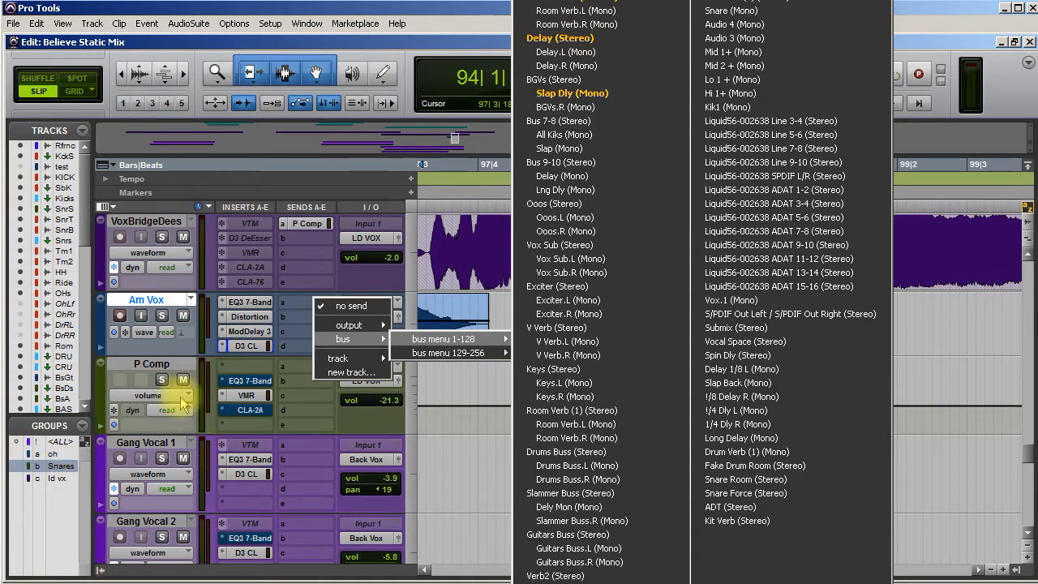
pyautogui.click(152, 364)
# Create one mono aux input track and place it between the Am Vox and P Comp tracks
pyautogui.rightClick(151, 364)
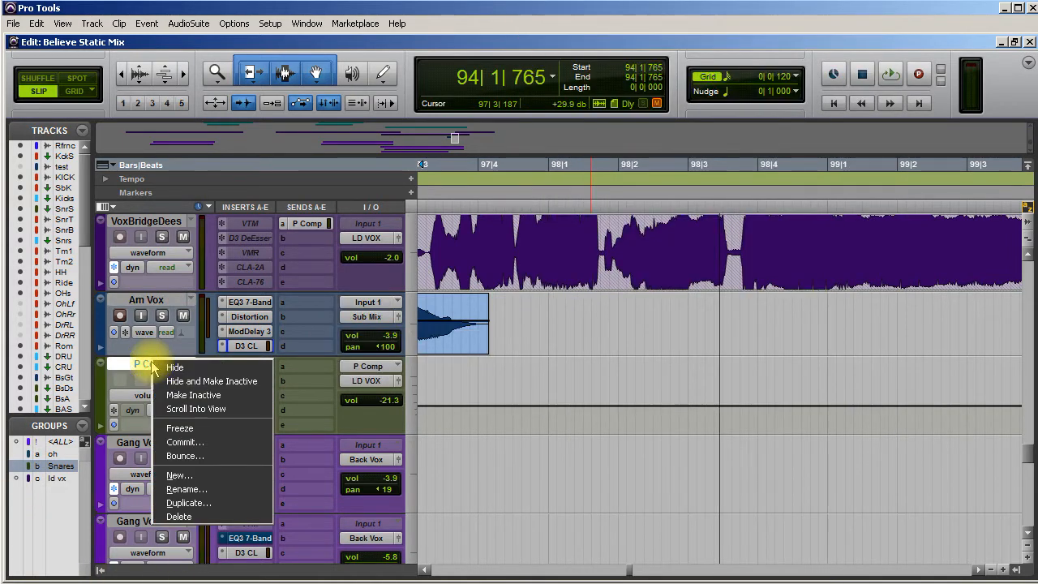
pyautogui.click(183, 476)
pyautogui.click(358, 152)
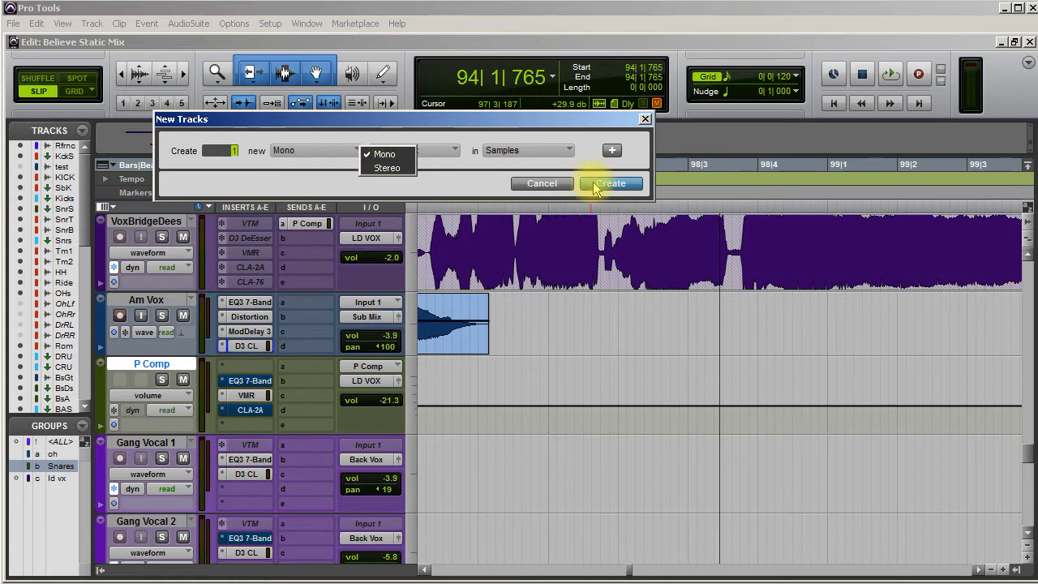
pyautogui.click(459, 127)
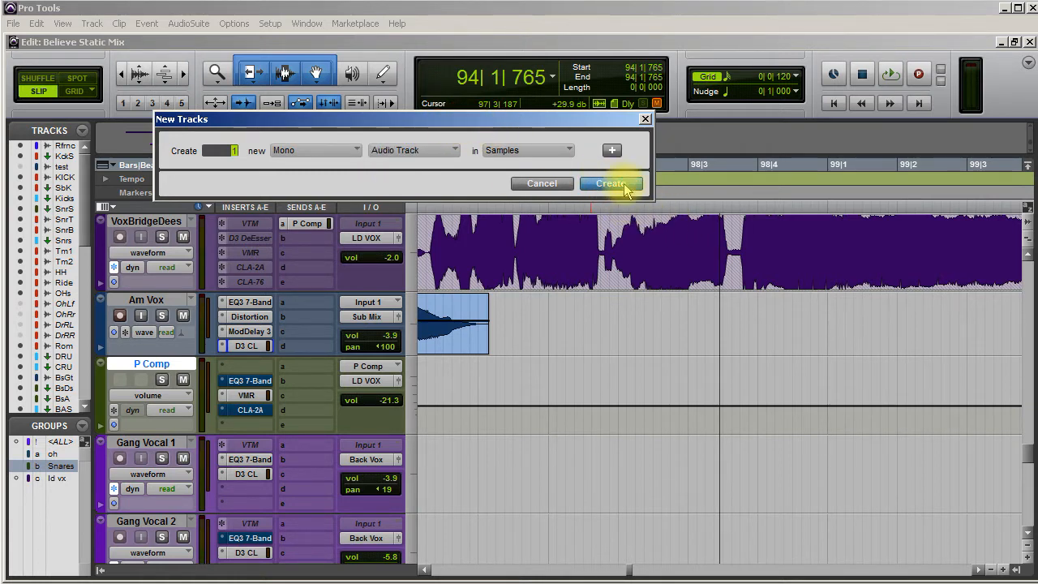
pyautogui.click(403, 153)
pyautogui.click(424, 167)
pyautogui.click(610, 184)
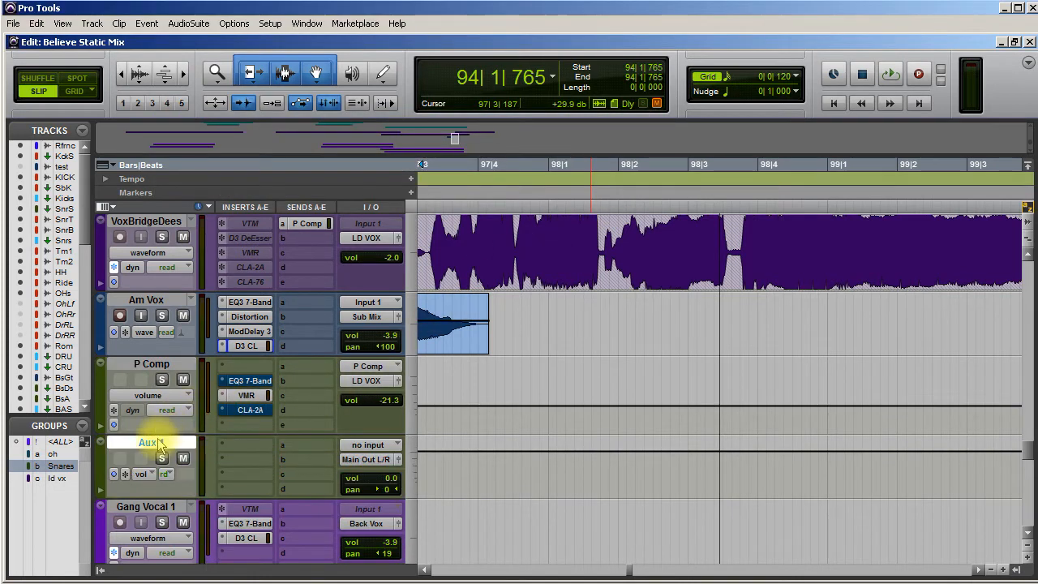
pyautogui.moveTo(172, 364); pyautogui.dragTo(166, 478)
# Insert the mono iZotope DDLY delay in the first insert slot of the Aux 1 track
pyautogui.click(240, 364)
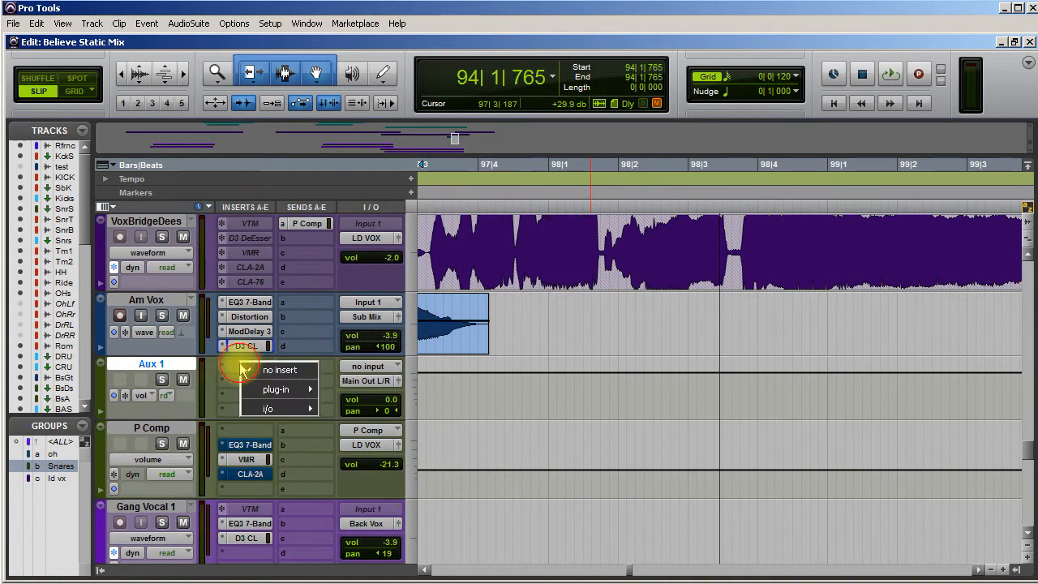
pyautogui.moveTo(275, 389)
pyautogui.moveTo(387, 395)
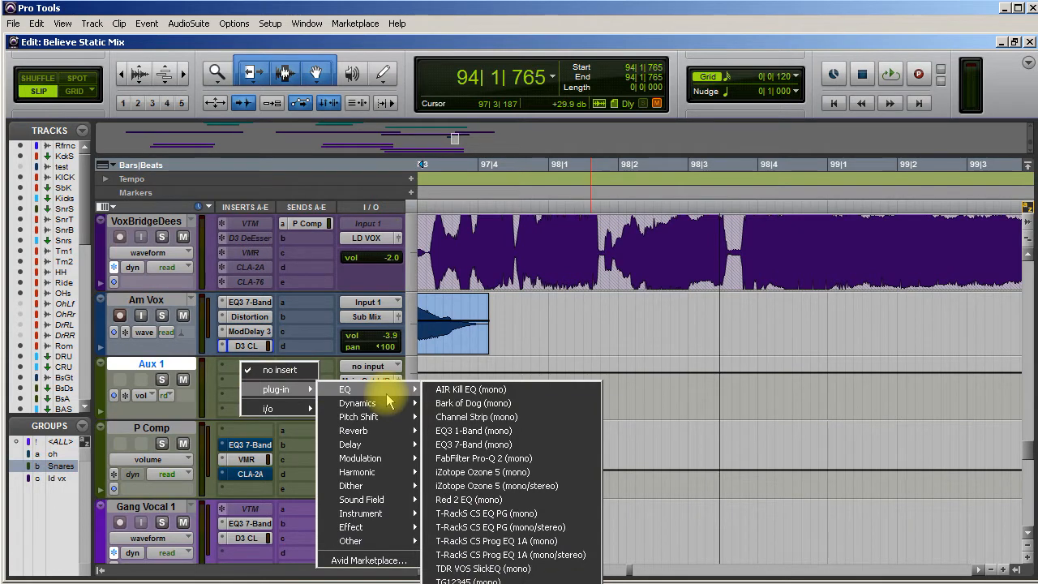
pyautogui.moveTo(393, 444)
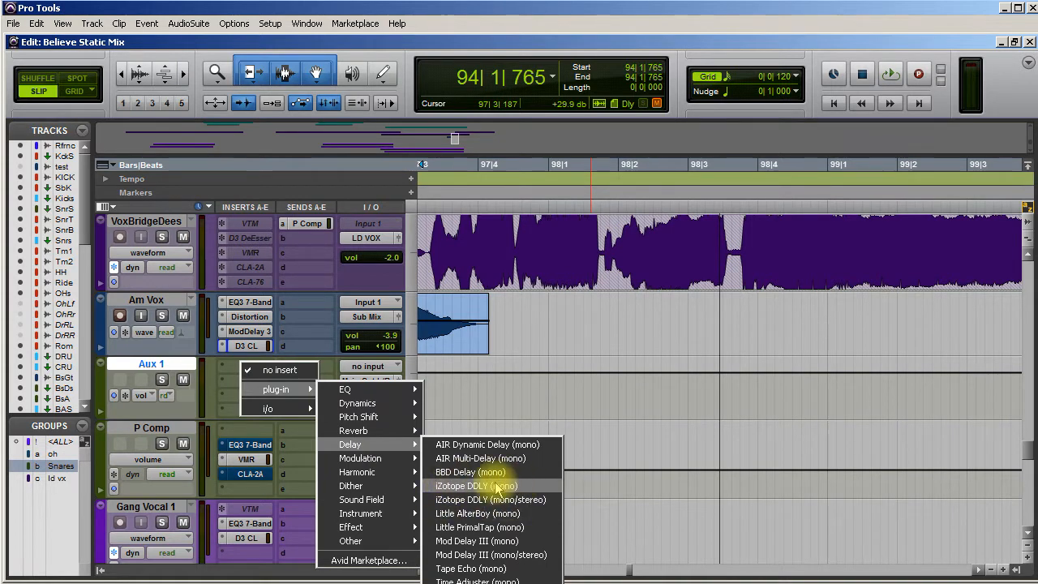
pyautogui.click(459, 486)
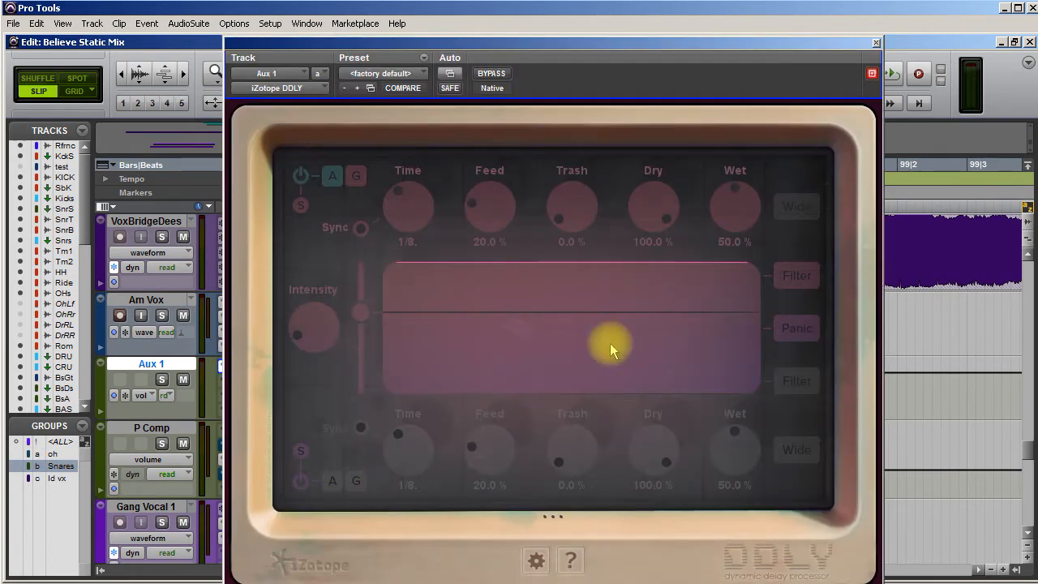
# Look over the DDLY plug-in's presets, update and authorization options, and close its window
pyautogui.moveTo(475, 55); pyautogui.dragTo(547, 40)
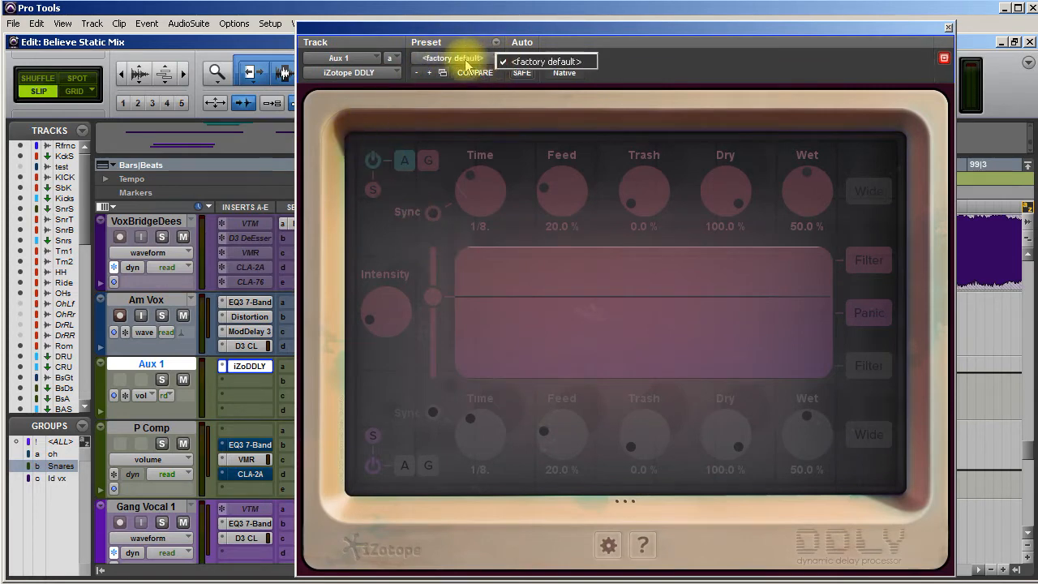
pyautogui.click(688, 77)
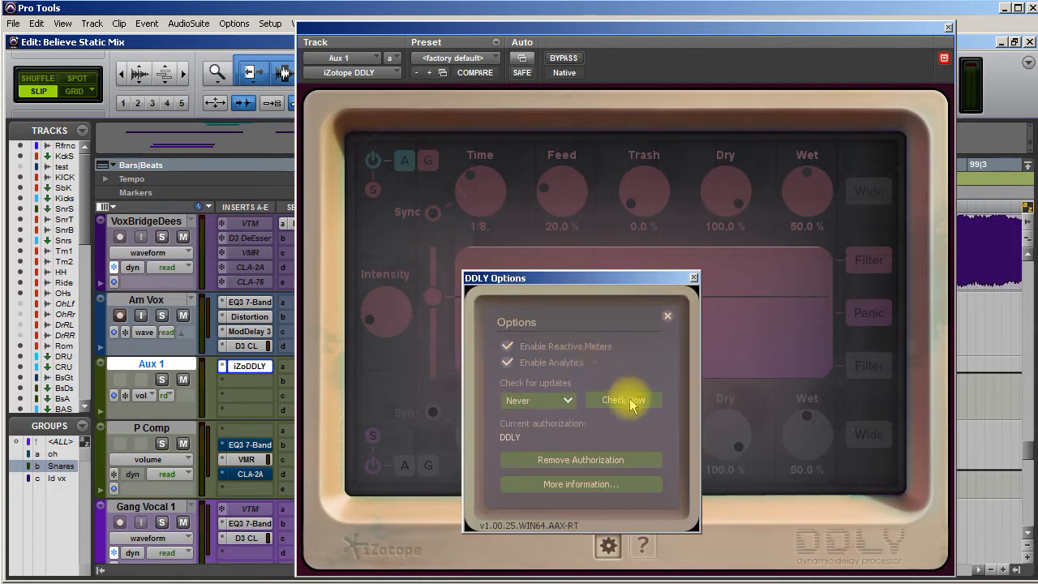
pyautogui.click(553, 405)
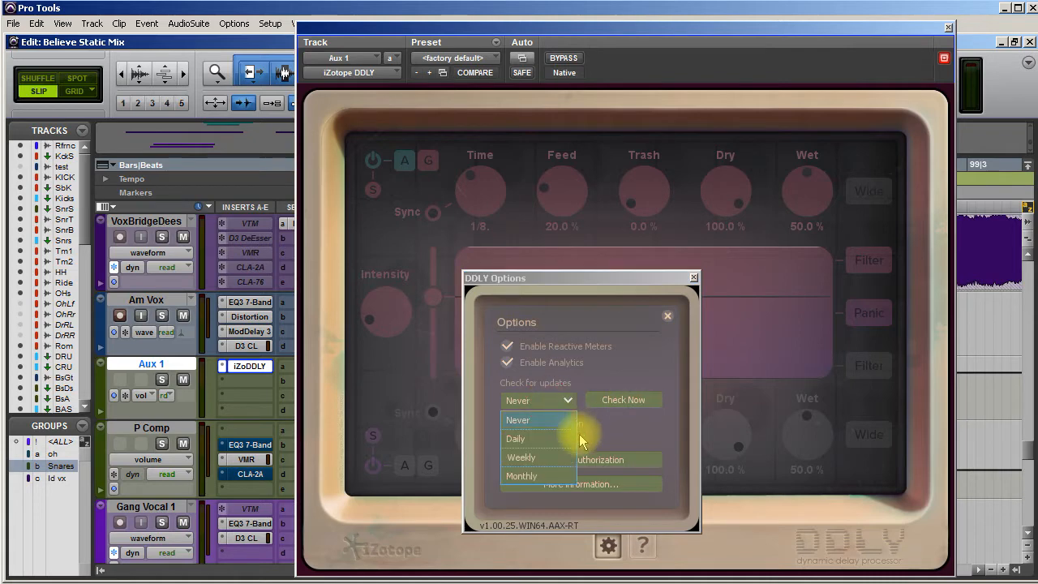
pyautogui.click(555, 420)
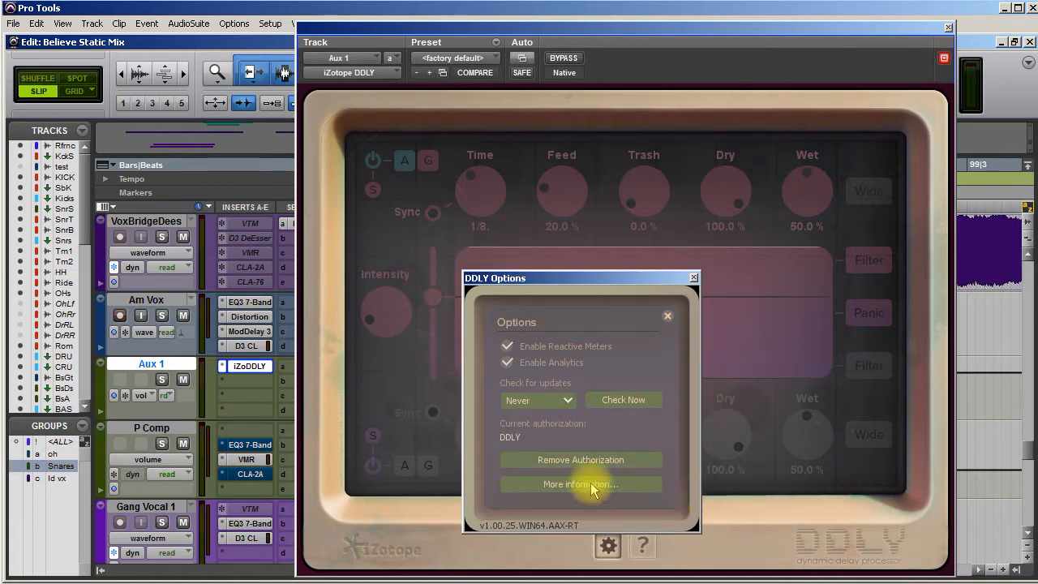
pyautogui.click(693, 278)
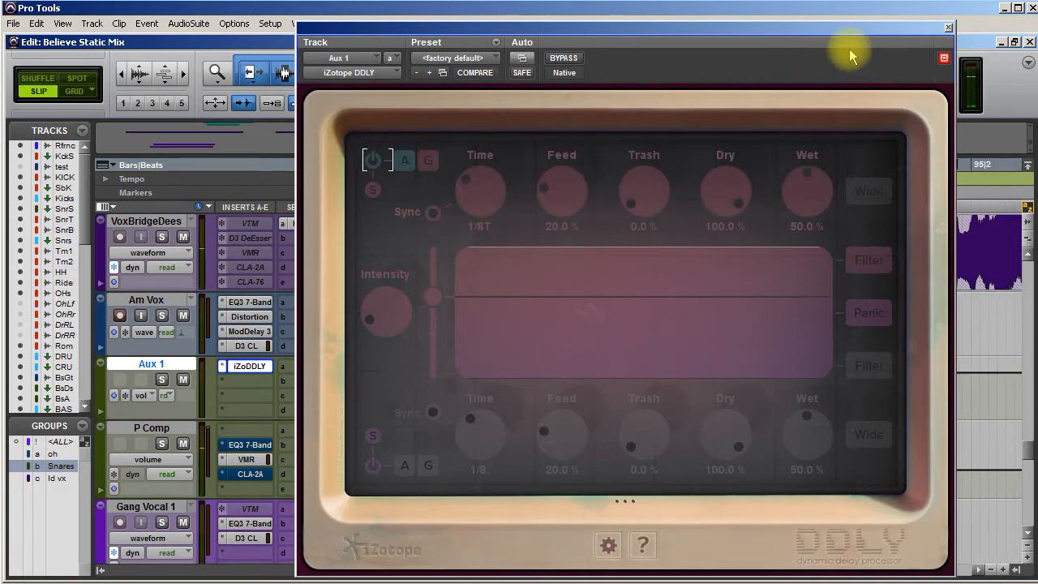
pyautogui.click(947, 27)
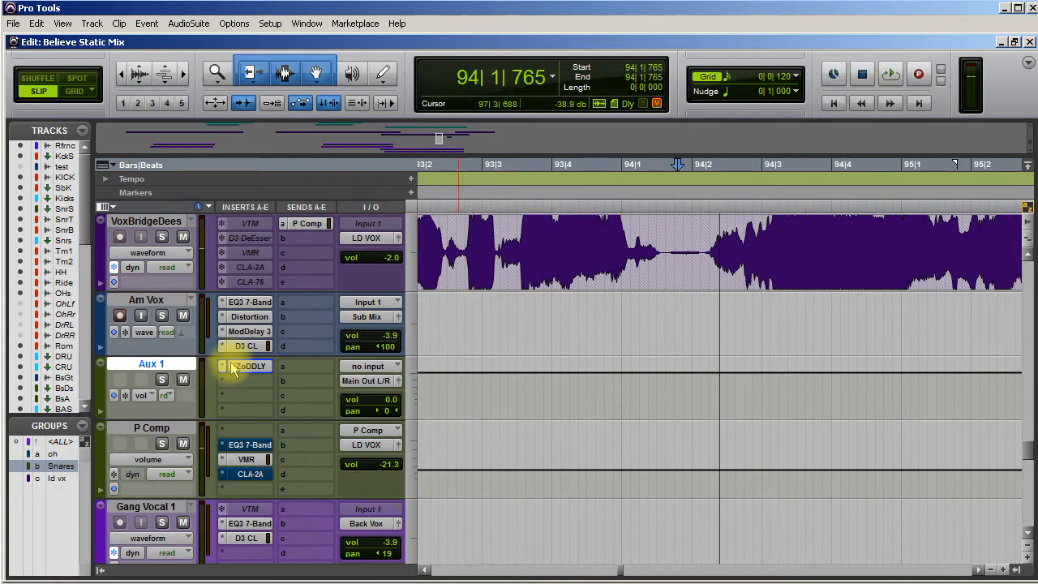
# Replace the DDLY insert on the Aux 1 track with the mono AIR Dynamic Delay
pyautogui.click(229, 366)
pyautogui.click(223, 370)
pyautogui.click(260, 375)
pyautogui.click(233, 368)
pyautogui.moveTo(278, 395)
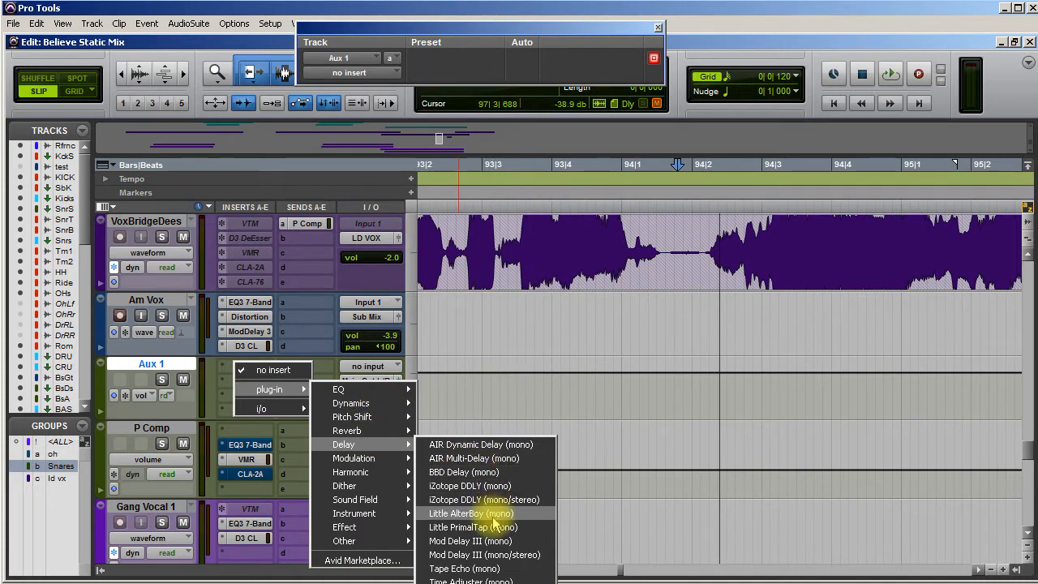
pyautogui.click(499, 445)
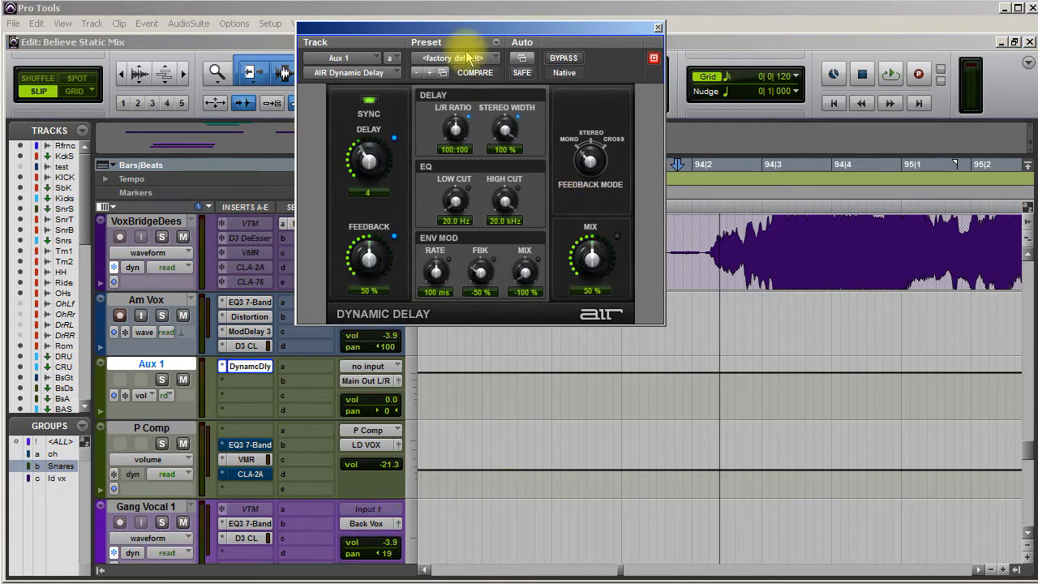
# Load the 10 Spin Delay preset in the Aux 1 delay and assign the track's input to the mono Audio 4 bus
pyautogui.click(480, 63)
pyautogui.click(523, 185)
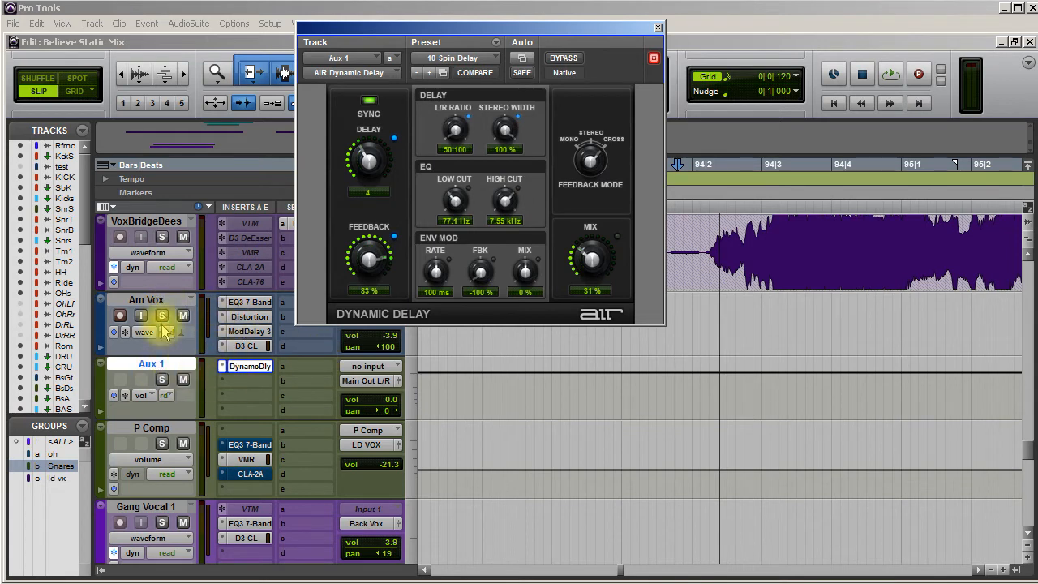
pyautogui.click(361, 366)
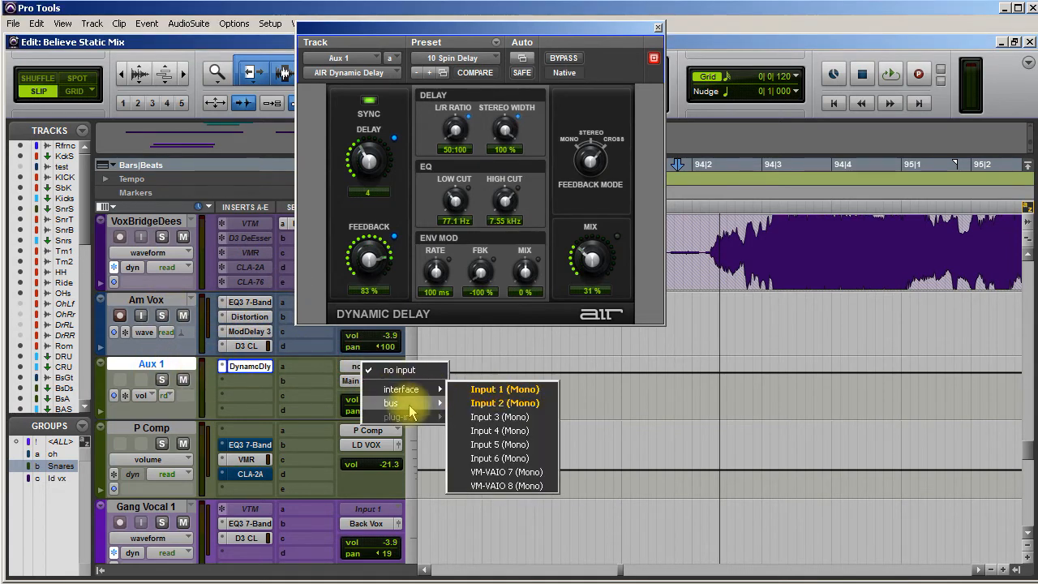
pyautogui.moveTo(421, 403)
pyautogui.moveTo(511, 403)
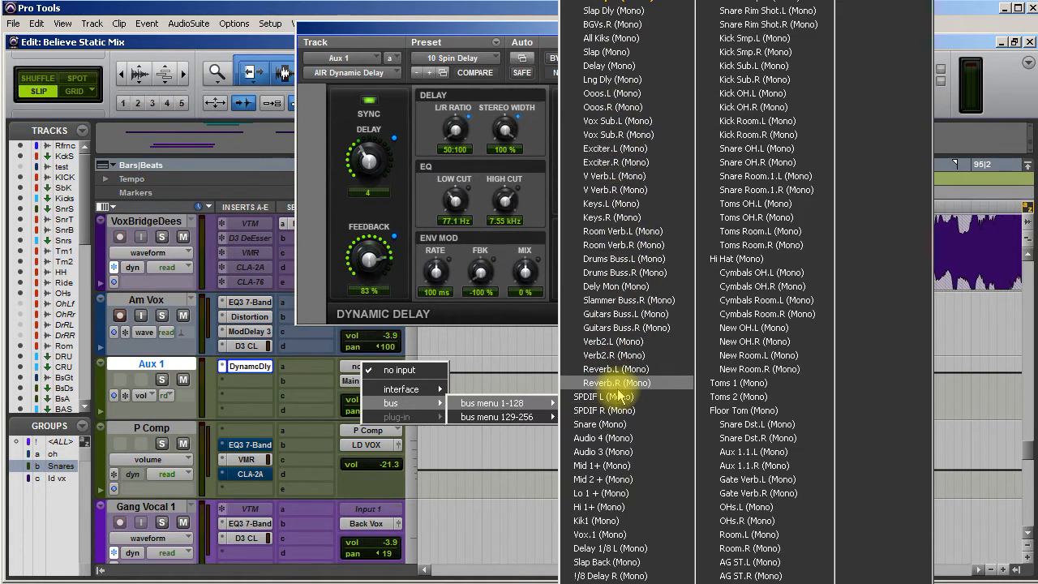
pyautogui.click(600, 438)
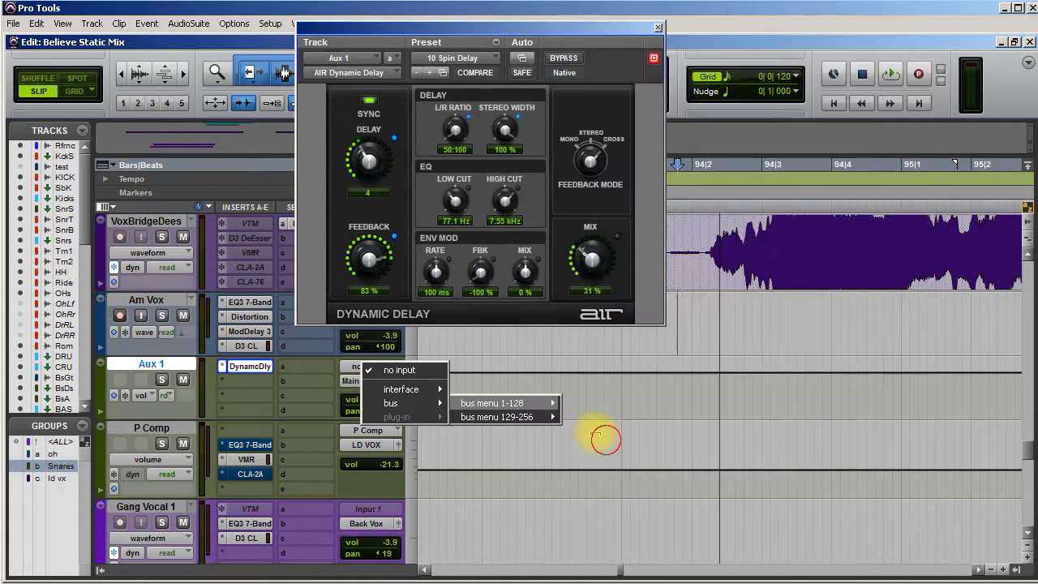
# Rename the bus feeding the Aux 1 input as Spin Dly
pyautogui.rightClick(358, 367)
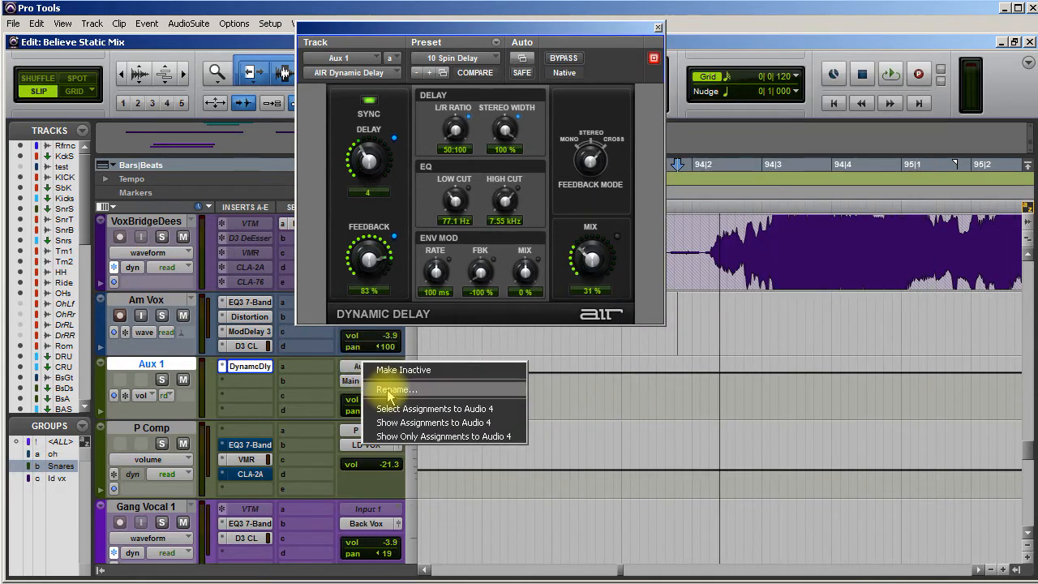
pyautogui.click(389, 390)
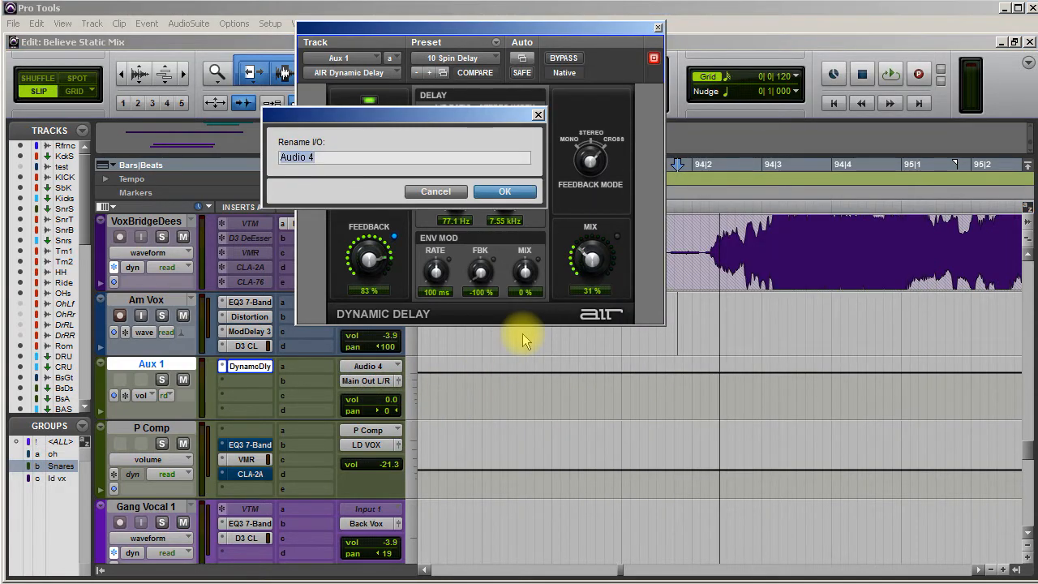
pyautogui.write('Spin Dly')
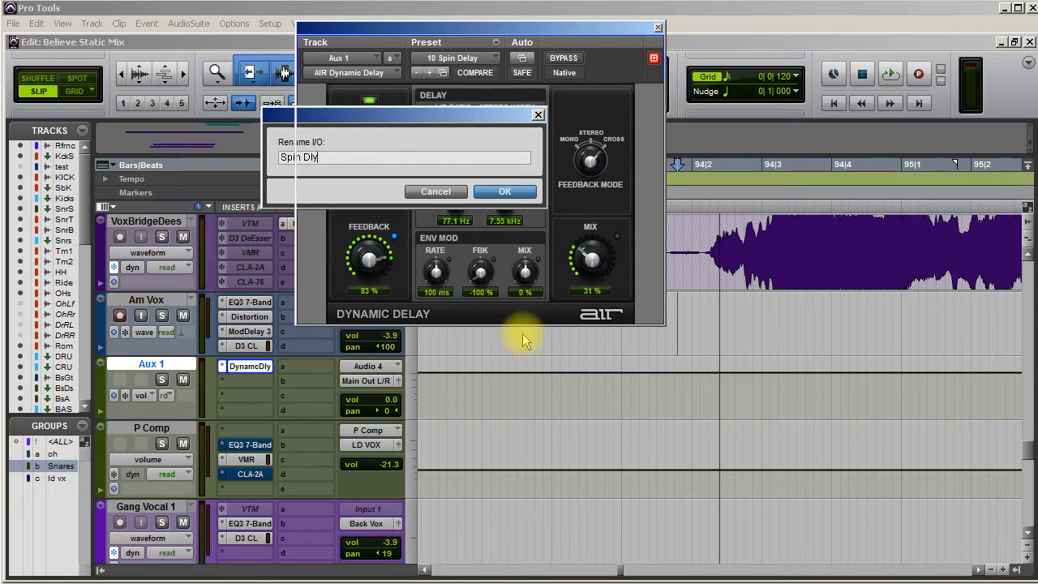
pyautogui.press('Return')
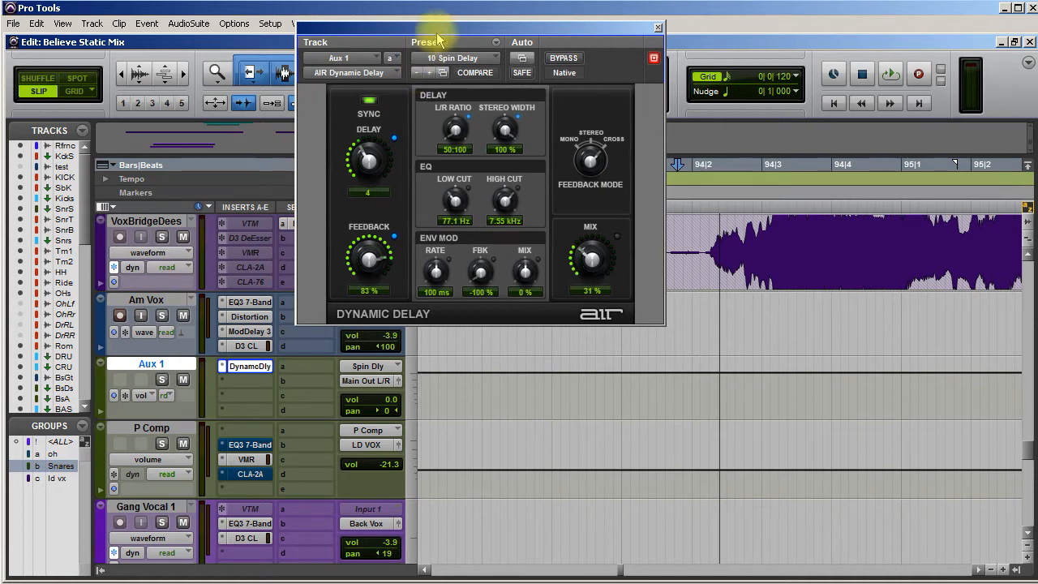
# Add a send from the Am Vox track to the mono Spin Dly bus in send slot a
pyautogui.moveTo(463, 33); pyautogui.dragTo(580, 40)
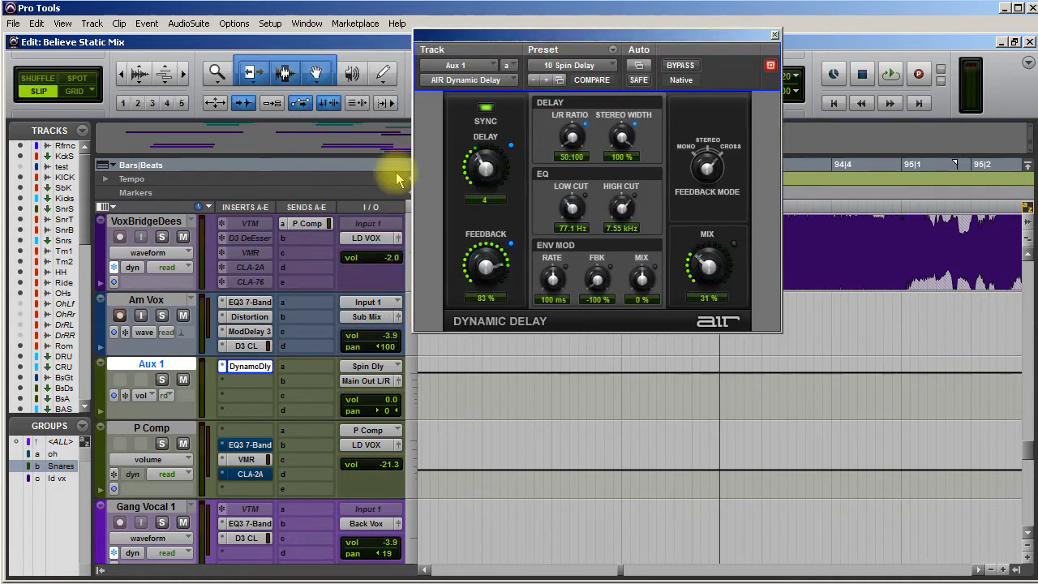
pyautogui.click(305, 317)
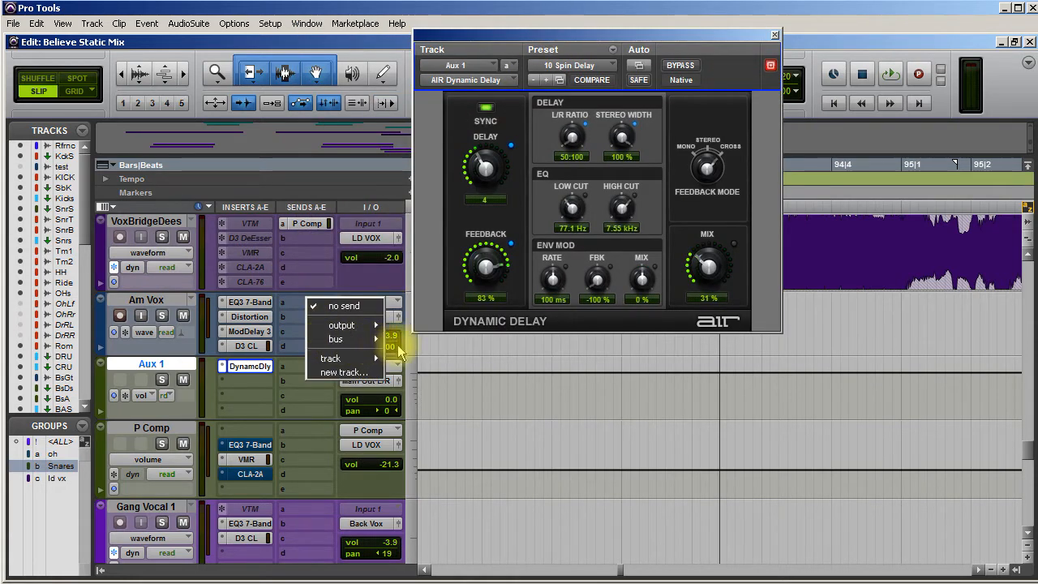
pyautogui.moveTo(381, 340)
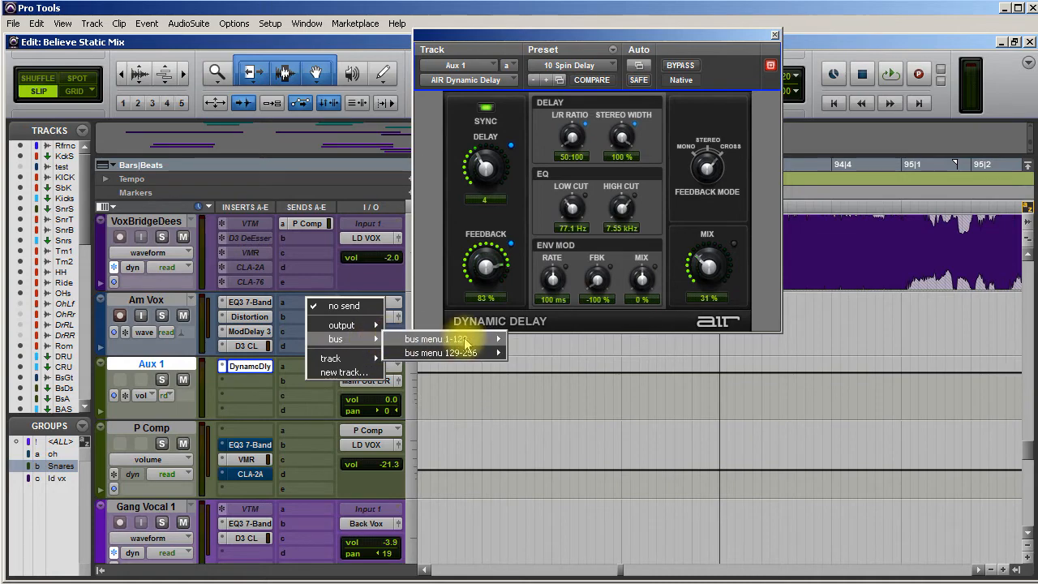
pyautogui.moveTo(463, 339)
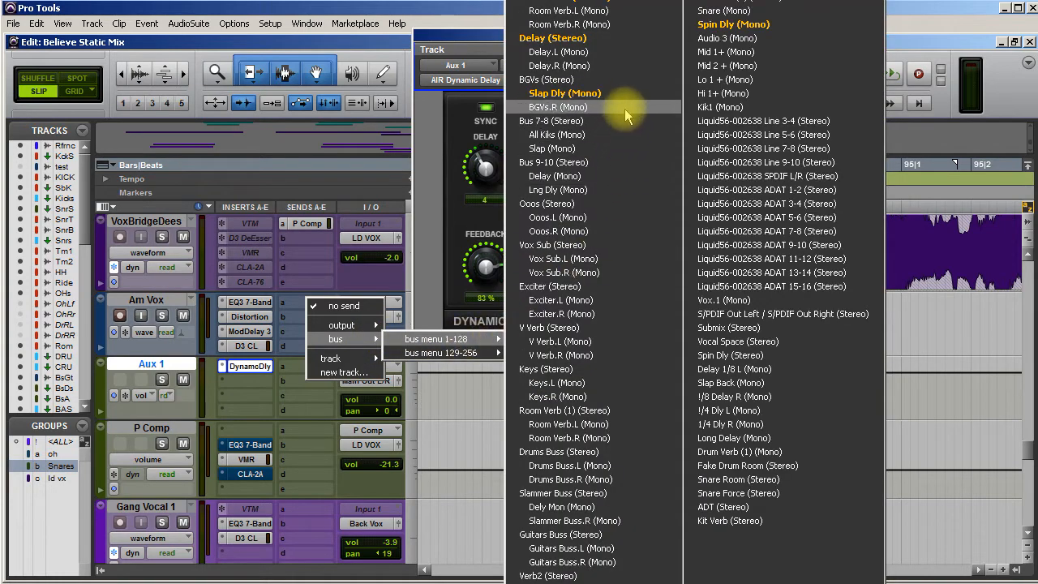
pyautogui.click(734, 24)
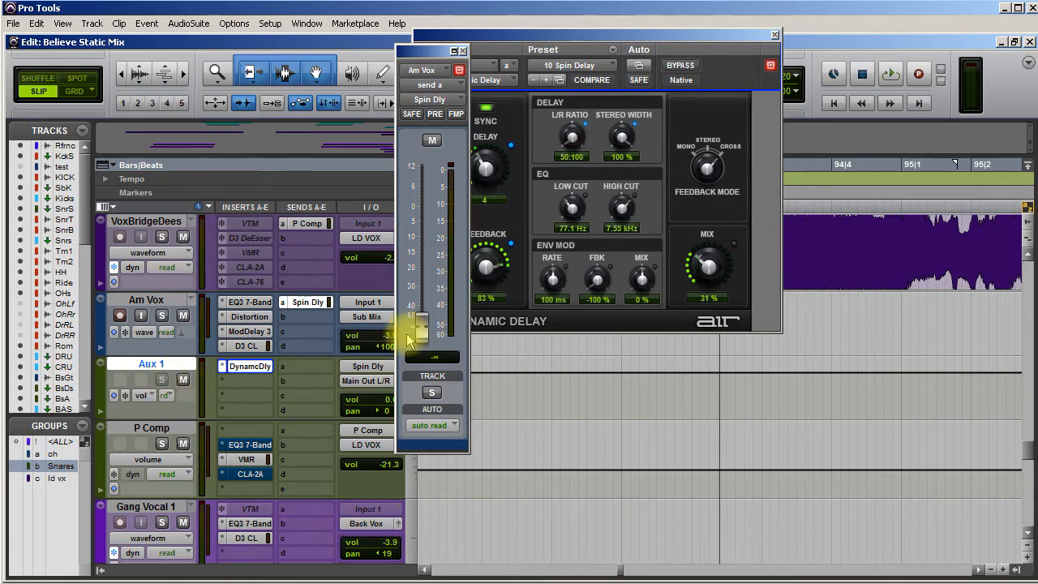
# Solo the Am Vox track, close the delay's plug-in window, and play the session near the copied vocal phrase
pyautogui.click(162, 315)
pyautogui.press('space')
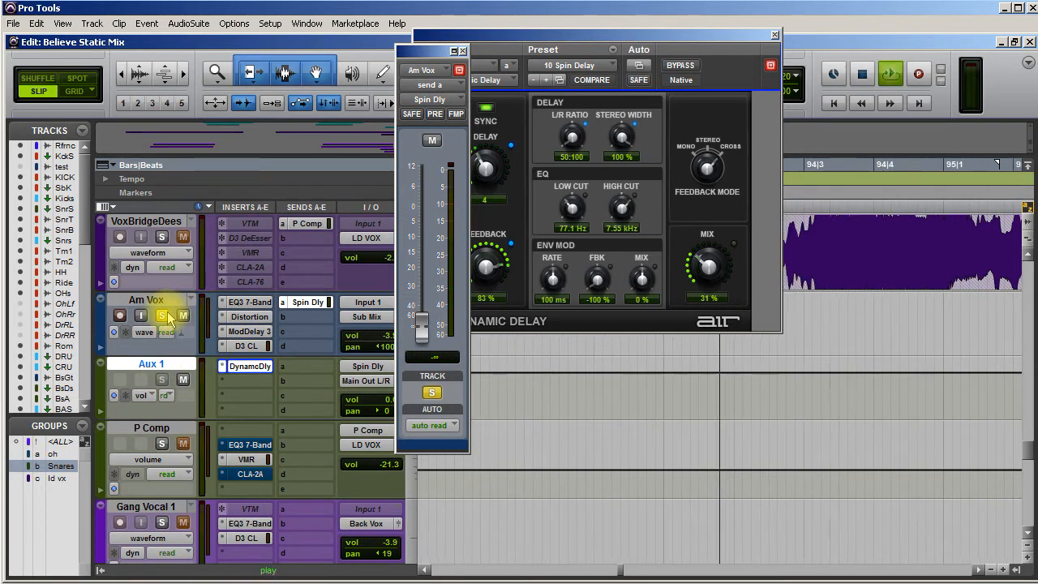
pyautogui.click(775, 36)
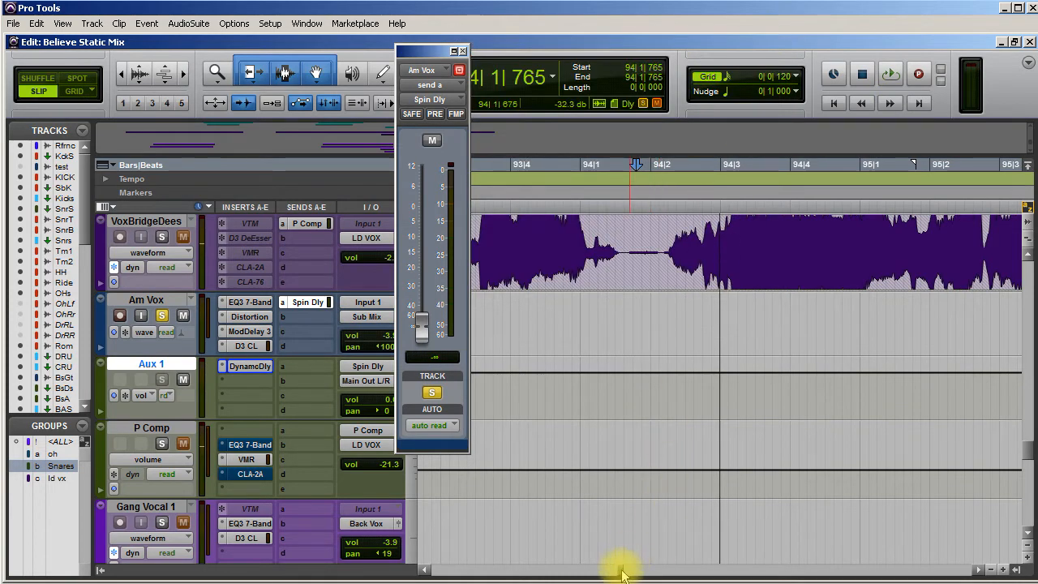
pyautogui.click(533, 347)
pyautogui.press('space')
# Raise the Am Vox send to Spin Dly to -5.2 dB and pan Aux 1 fully right while auditioning the phrase
pyautogui.moveTo(426, 326); pyautogui.dragTo(432, 231)
pyautogui.press('space')
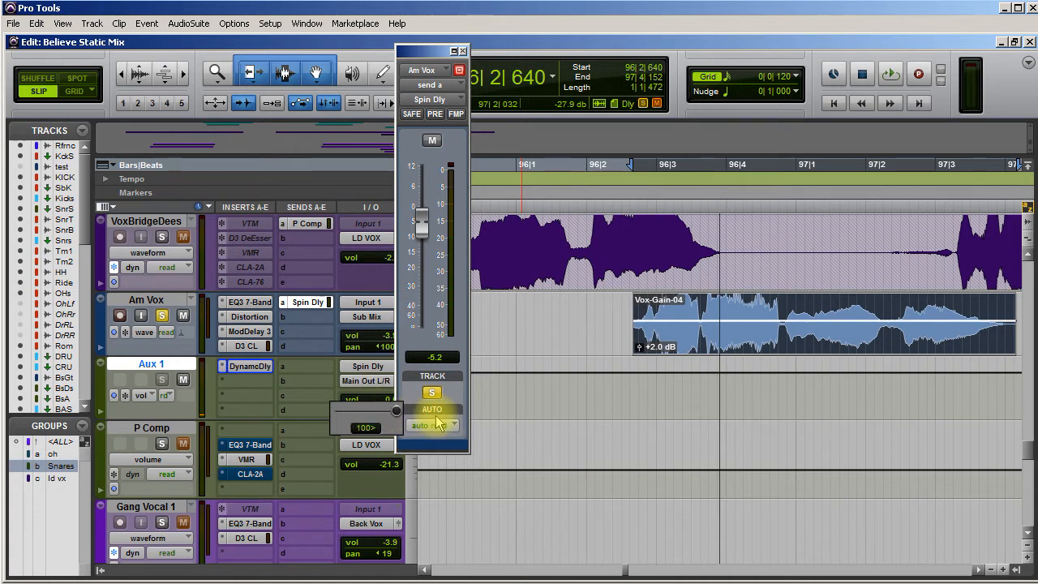
pyautogui.press('space')
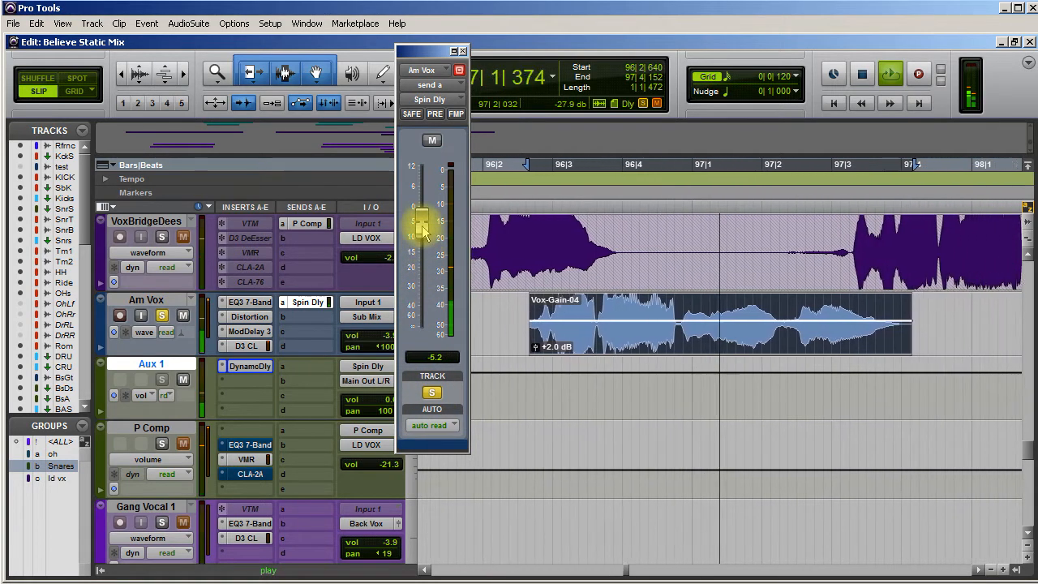
pyautogui.press('space')
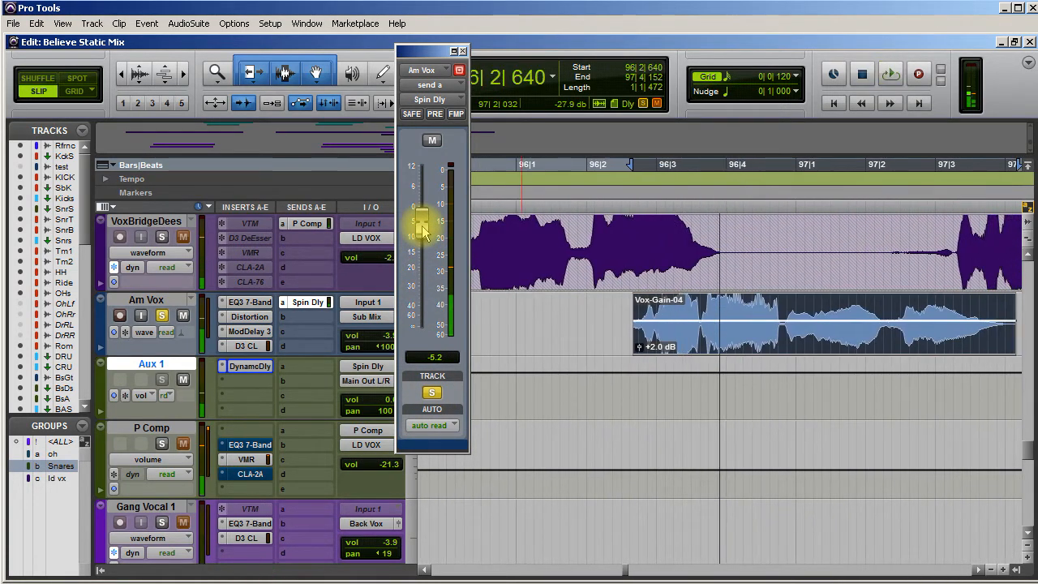
# In Dynamic Delay, disable Sync and set delay 406 ms, feedback 57 %, L/R ratio 63:100, high cut 2.57 kHz and mix 100 %
pyautogui.click(247, 369)
pyautogui.moveTo(485, 162); pyautogui.dragTo(492, 209)
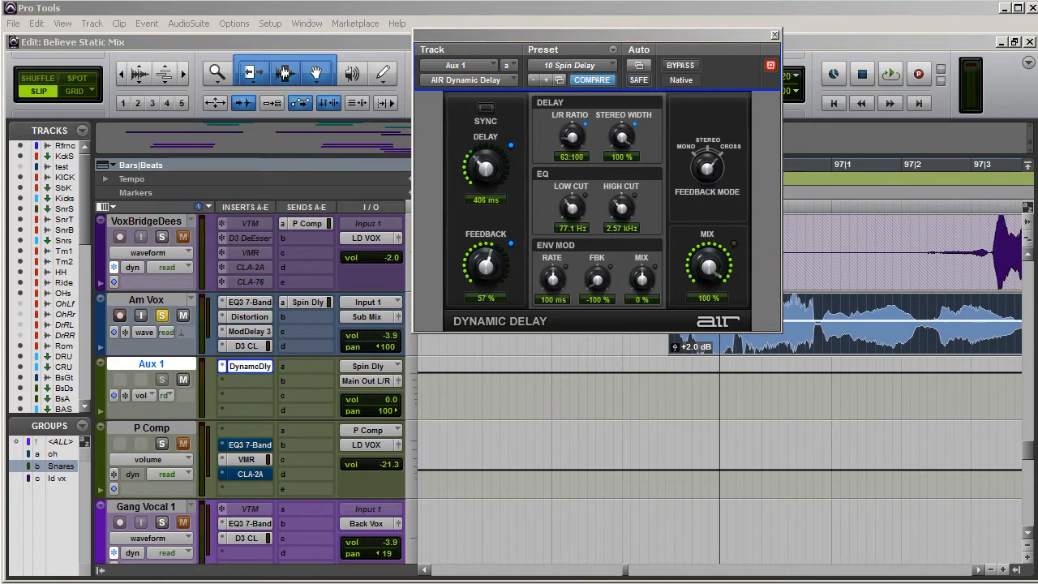
# Rename the Aux 1 track as Spin Dly
pyautogui.click(146, 365)
pyautogui.rightClick(165, 371)
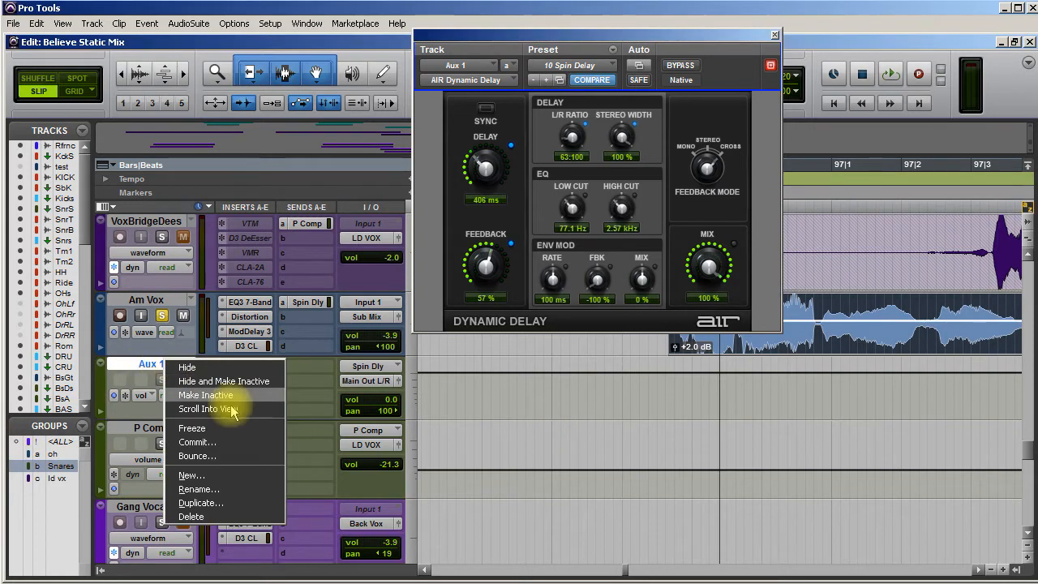
pyautogui.click(194, 489)
pyautogui.write('Spin Dly')
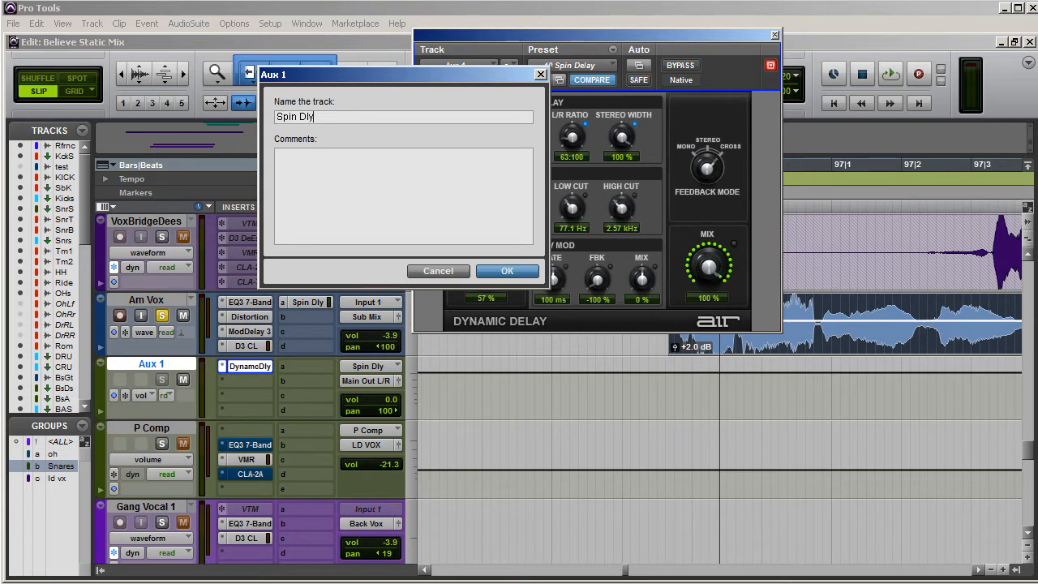
pyautogui.press('Return')
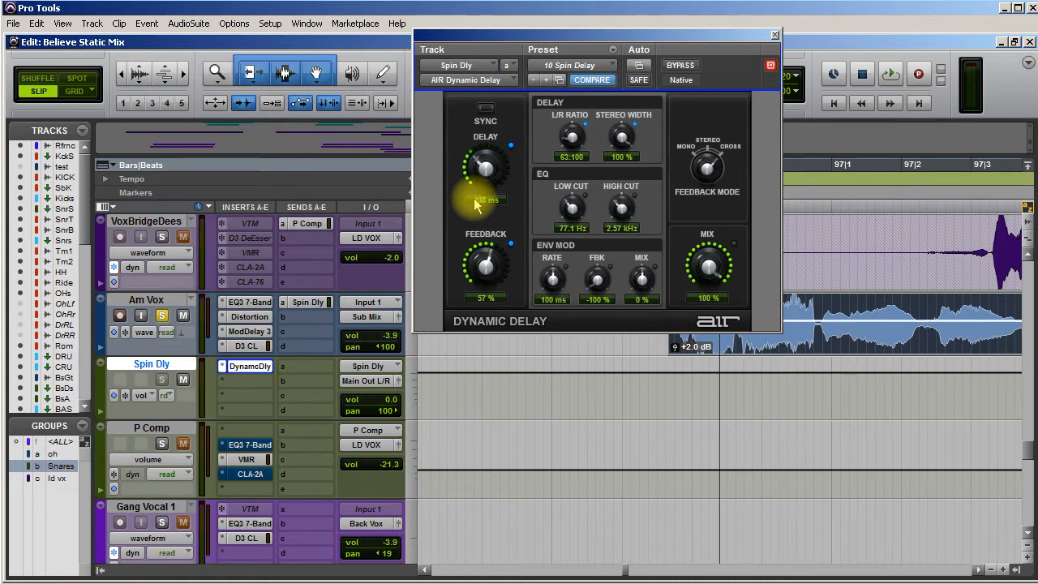
# Audition the soloed vocal phrase through the adjusted Spin Dly delay, then close the plug-in window
pyautogui.press('space')
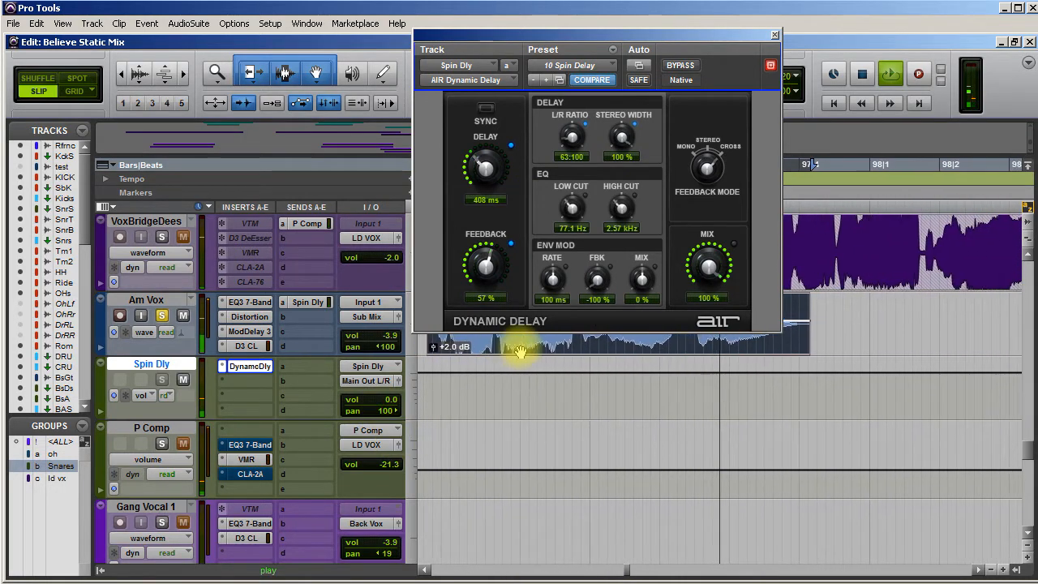
pyautogui.press('space')
pyautogui.click(774, 35)
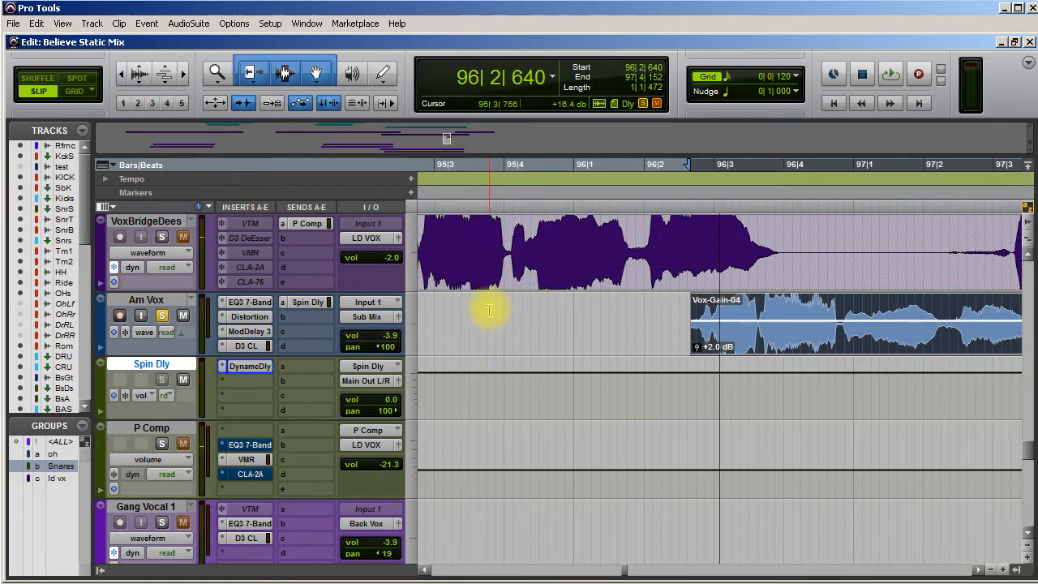
# Unsolo the Am Vox track and play the full mix from 95|3|756 through the effected phrase
pyautogui.click(489, 311)
pyautogui.click(162, 315)
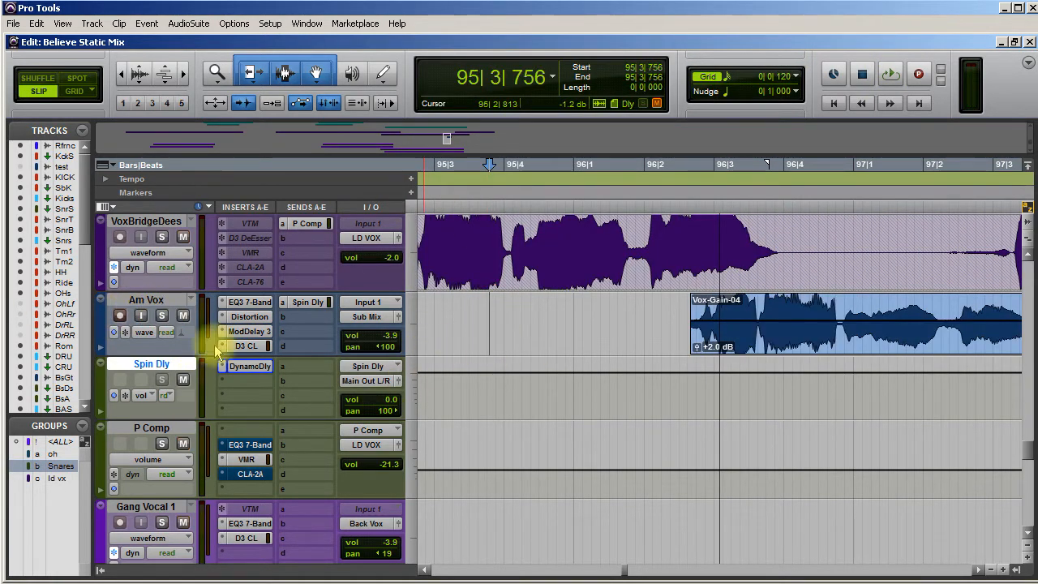
pyautogui.press('space')
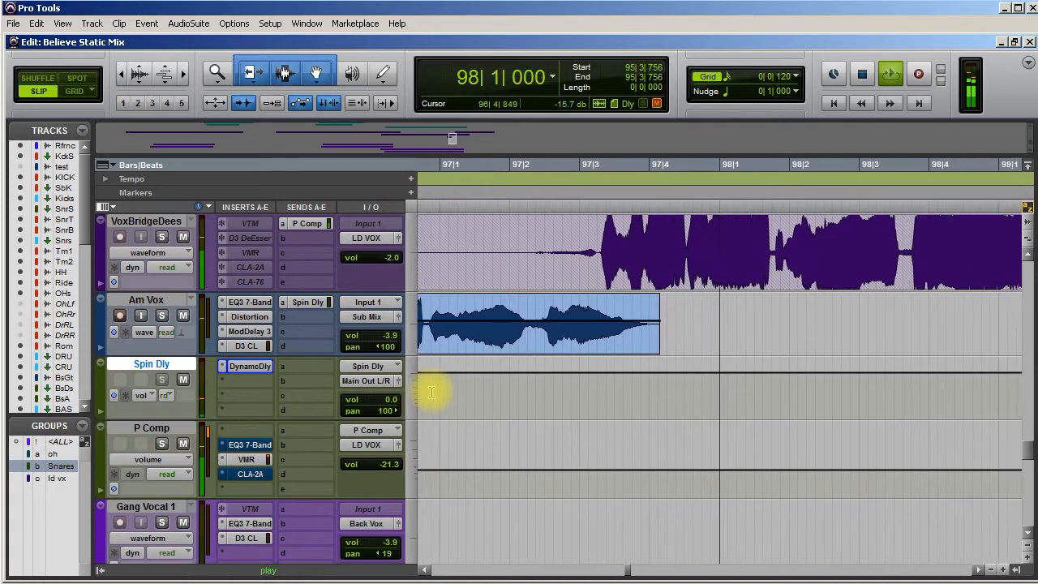
pyautogui.press('space')
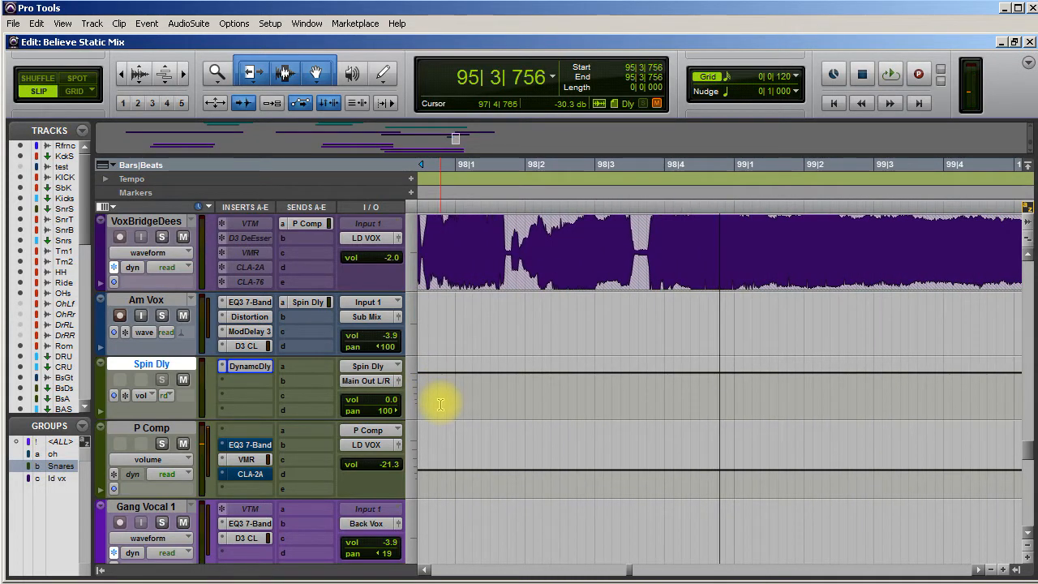
# Color the Am Vox track bright violet and close the color palette
pyautogui.doubleClick(102, 326)
pyautogui.click(166, 288)
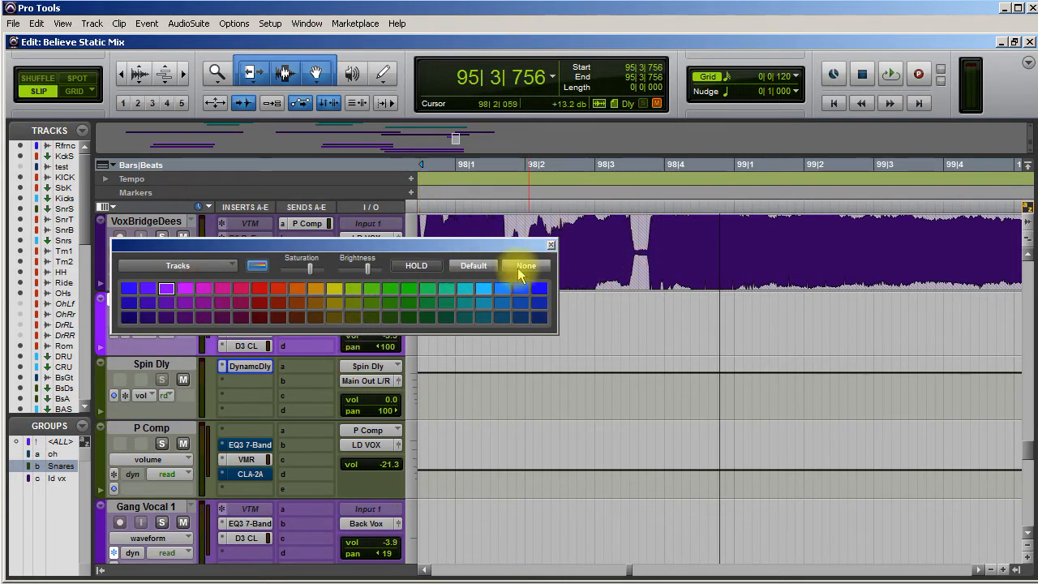
pyautogui.click(552, 245)
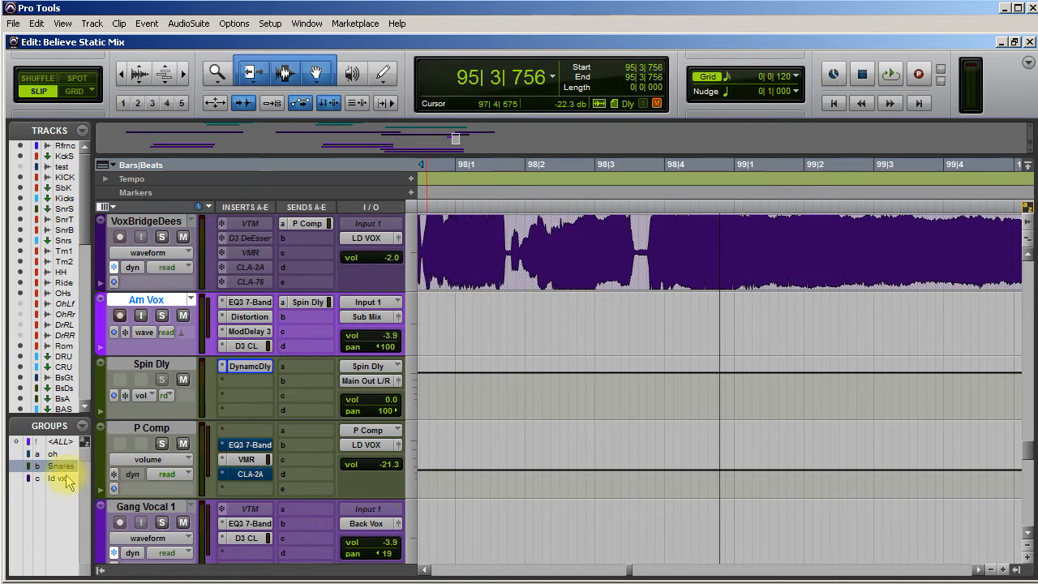
# Color the Spin Dly track yellow and close the color palette
pyautogui.doubleClick(103, 389)
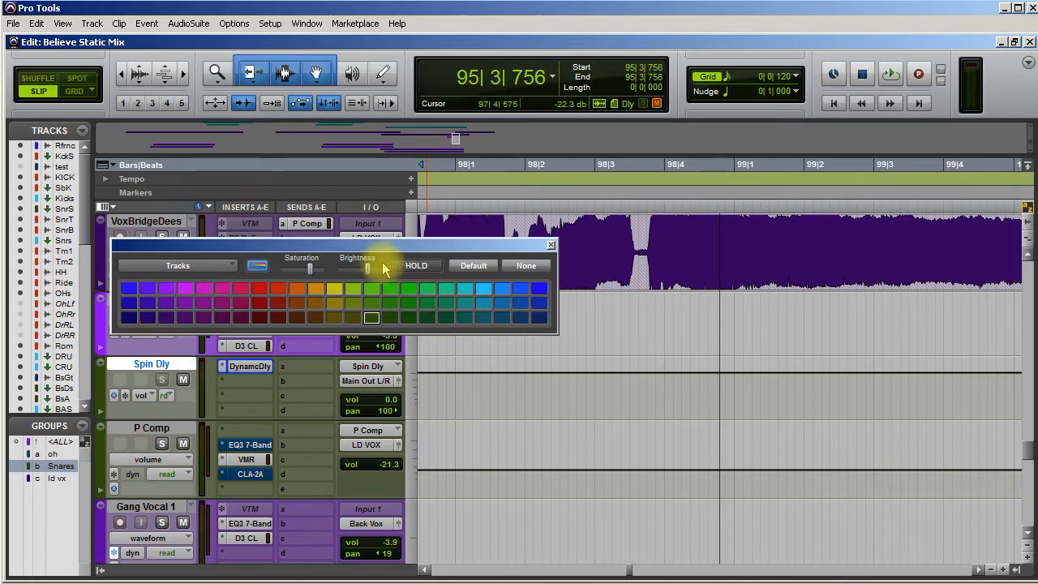
pyautogui.click(335, 287)
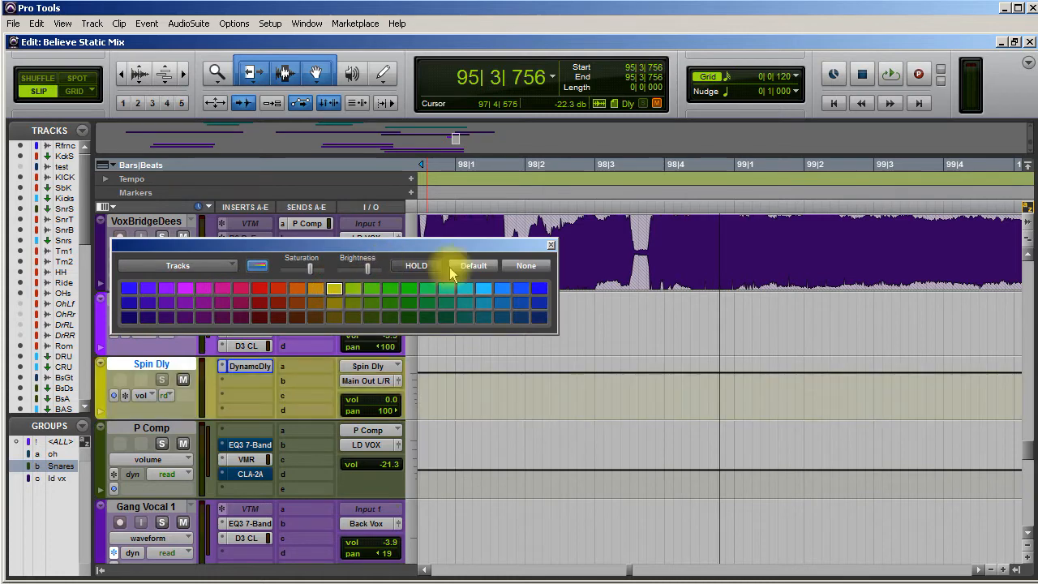
pyautogui.click(551, 244)
# Place the playback position at 7|3|719 and audition the opening section of the full mix
pyautogui.scroll(-15, 172, 405)
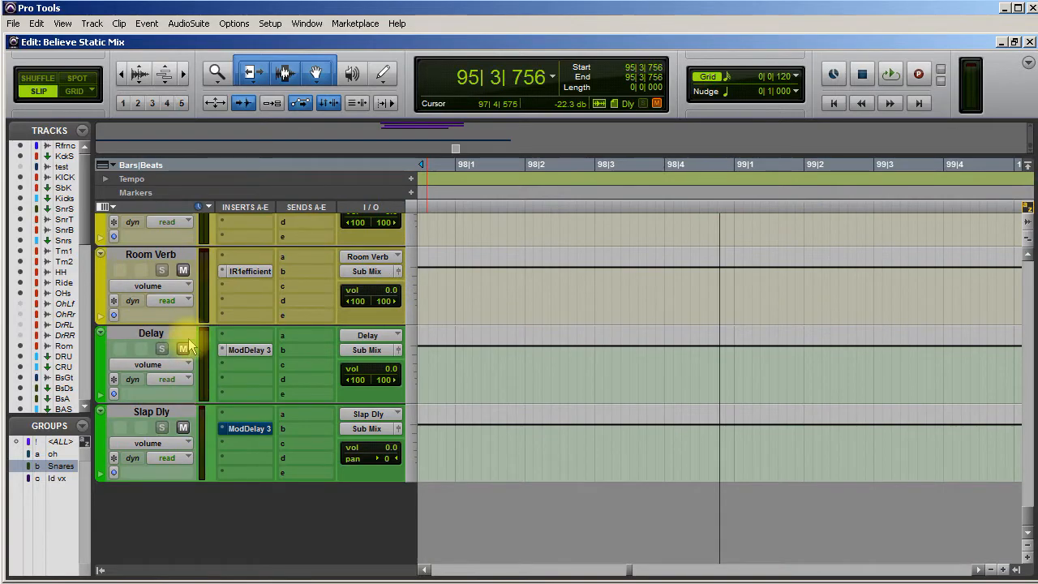
pyautogui.scroll(20, 235, 458)
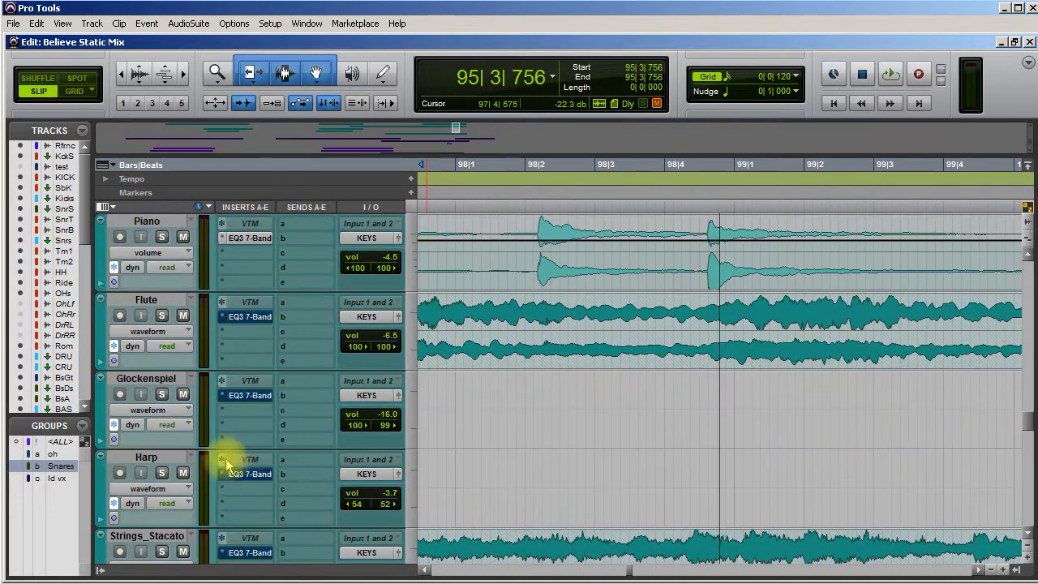
pyautogui.scroll(-7, 333, 484)
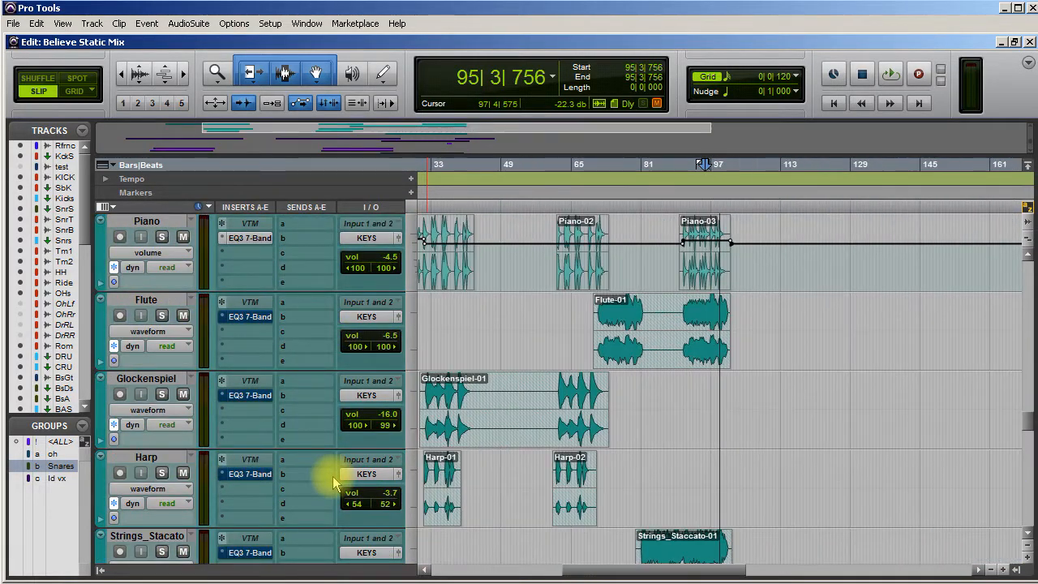
pyautogui.hscroll(-3, 412, 509)
pyautogui.hscroll(2, 412, 511)
pyautogui.hscroll(1, 412, 509)
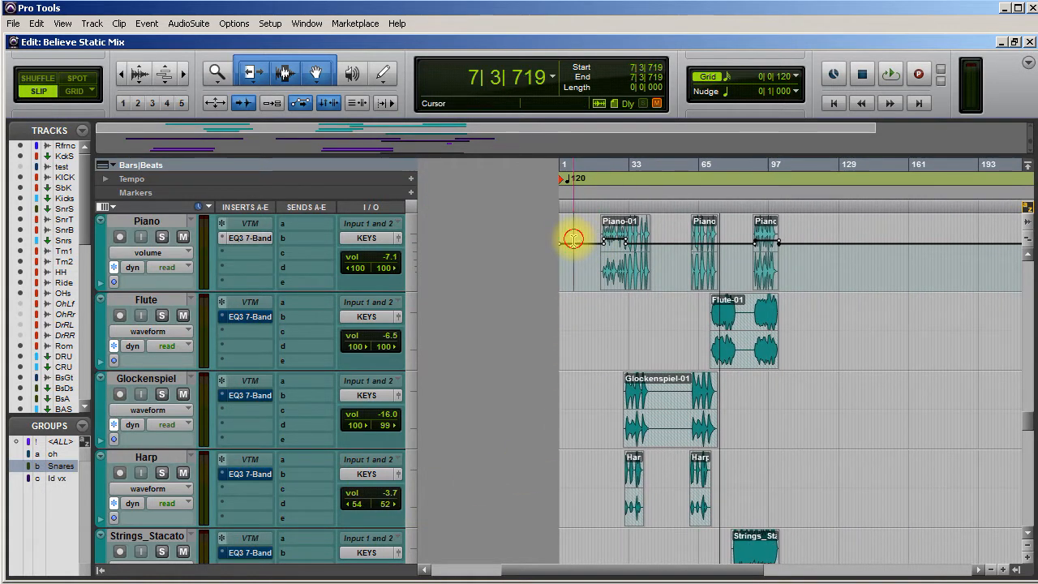
pyautogui.hscroll(-5, 616, 323)
pyautogui.press('space')
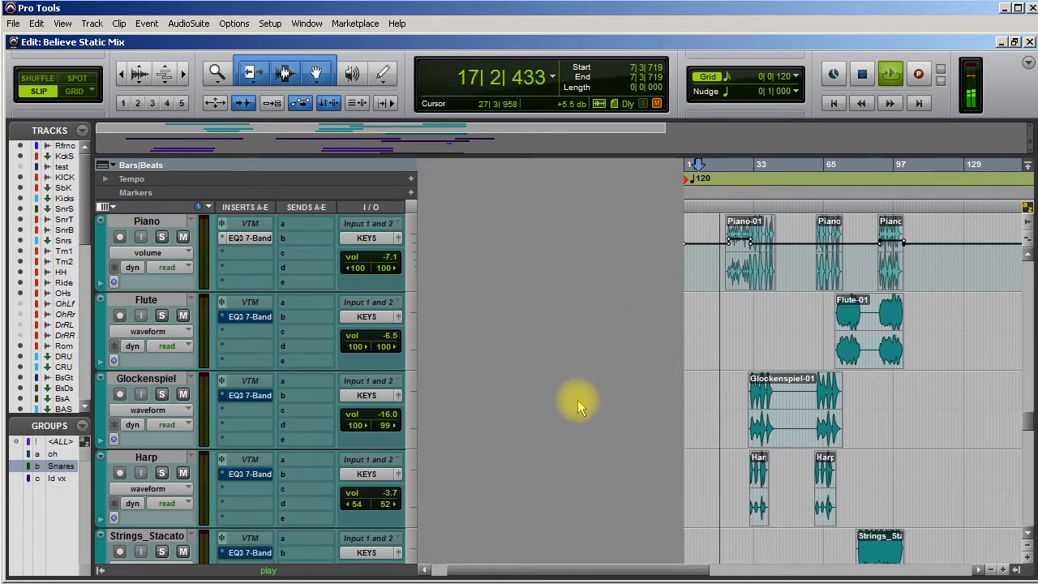
pyautogui.press('space')
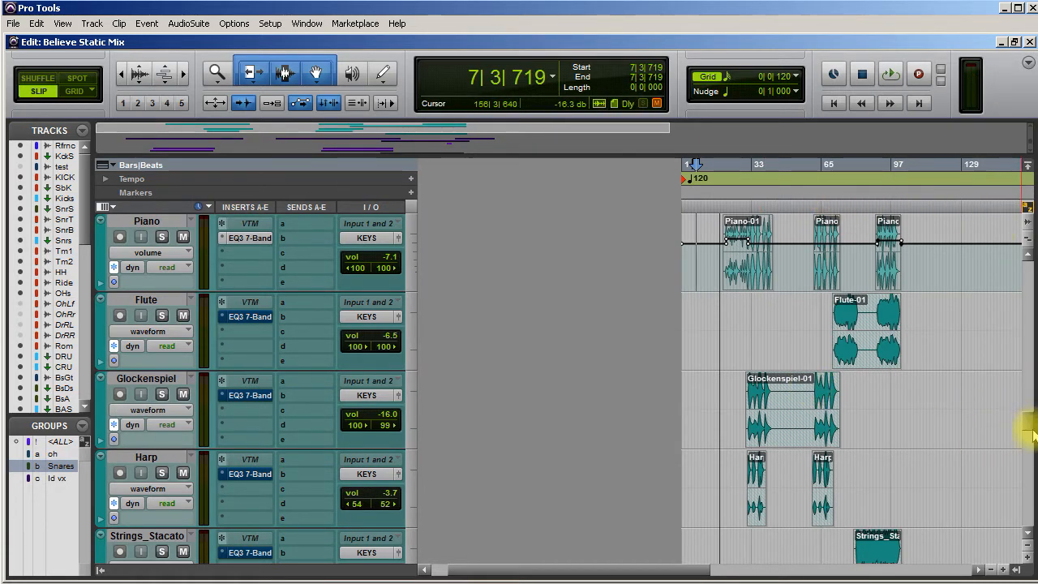
# Move the Spin Dly track down the session to sit between the Room Verb and Delay tracks
pyautogui.moveTo(1032, 429); pyautogui.dragTo(1030, 418)
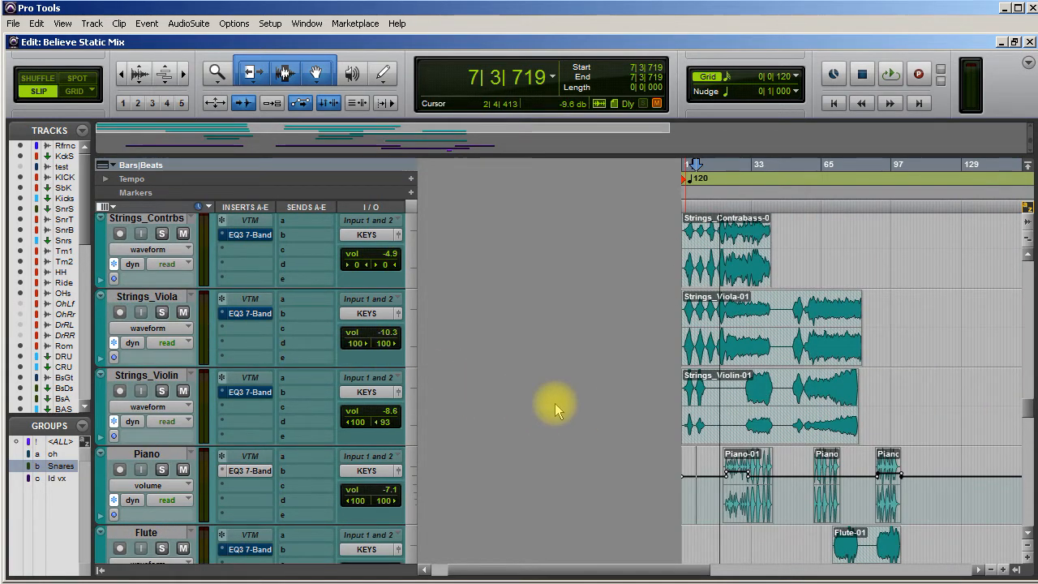
pyautogui.moveTo(1028, 412); pyautogui.dragTo(1028, 361)
pyautogui.scroll(15, 1026, 339)
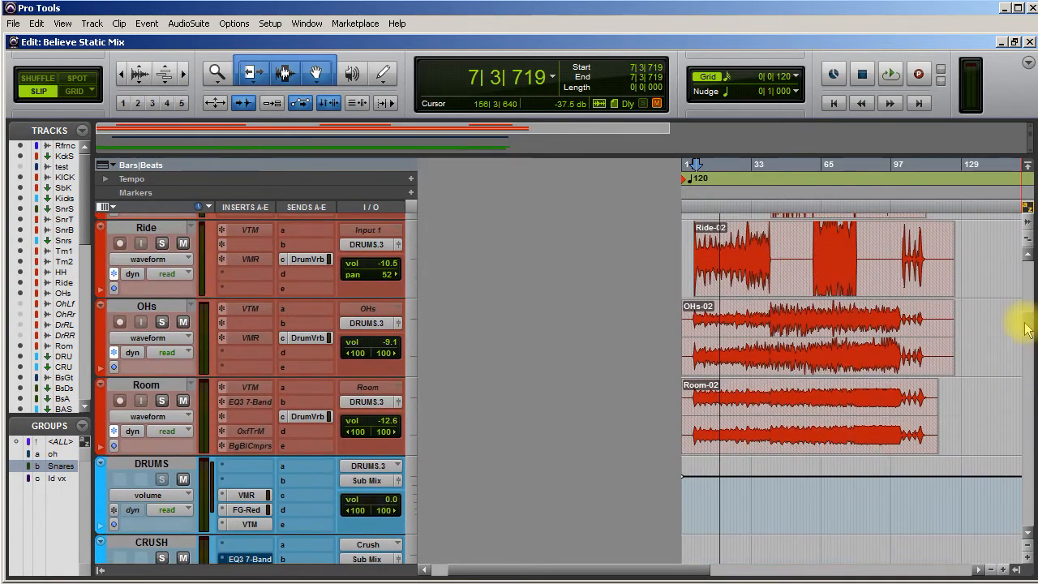
pyautogui.scroll(5, 1028, 301)
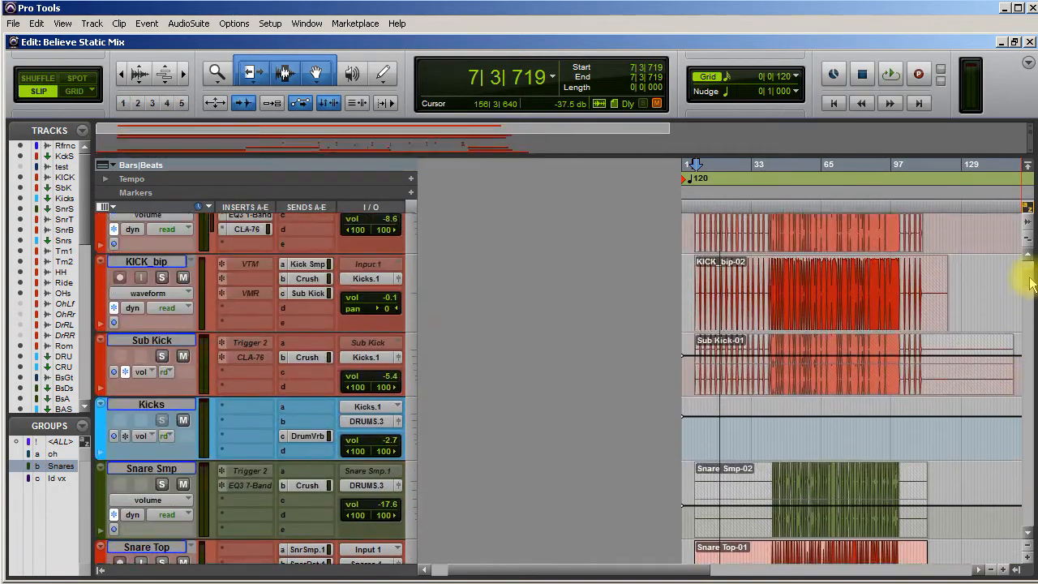
pyautogui.scroll(-12, 1030, 324)
pyautogui.scroll(-10, 1030, 349)
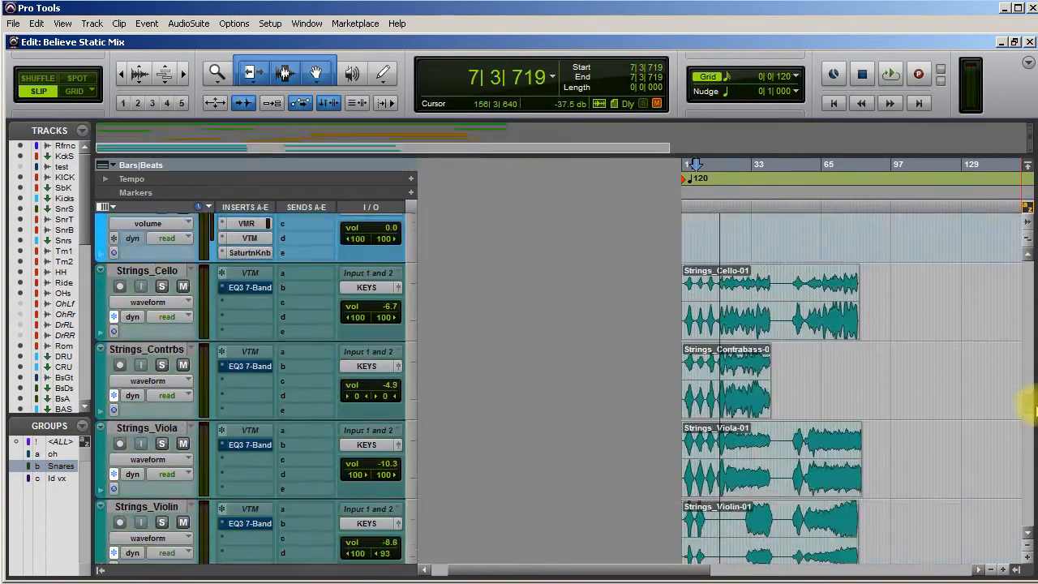
pyautogui.scroll(-6, 1028, 435)
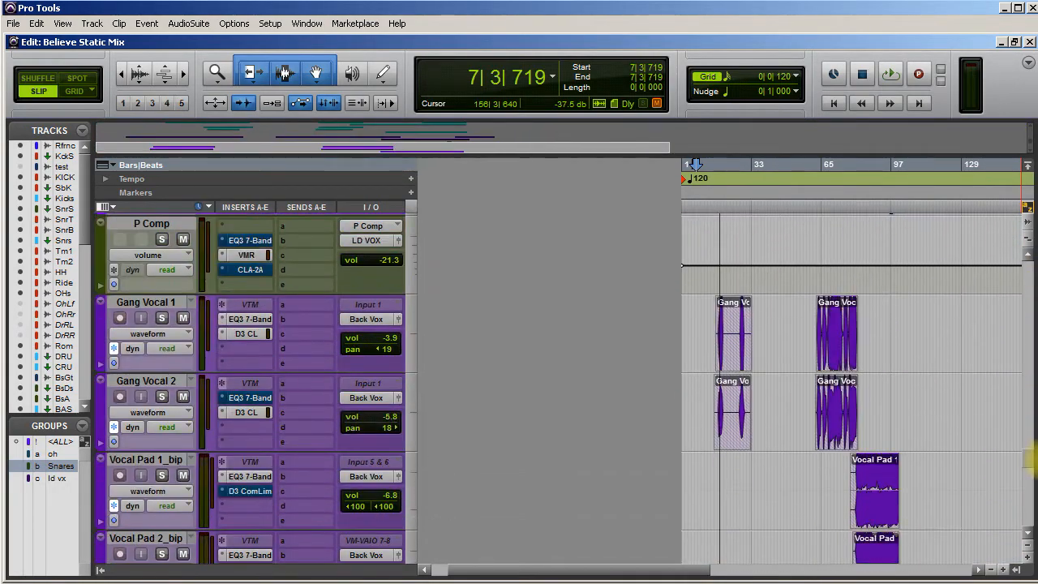
pyautogui.scroll(-5, 1030, 462)
pyautogui.scroll(-5, 1030, 462)
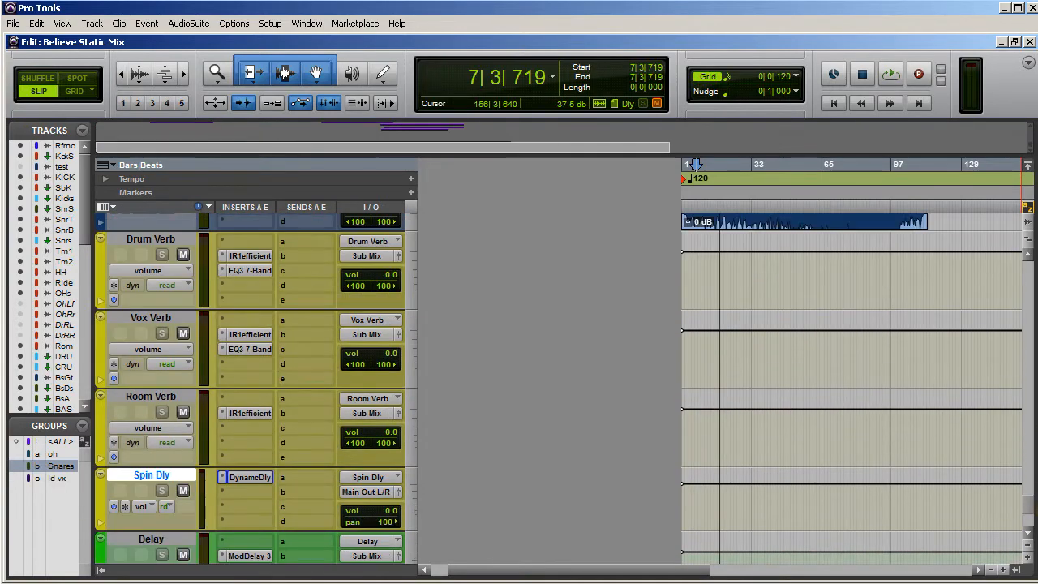
pyautogui.scroll(-3, 1028, 462)
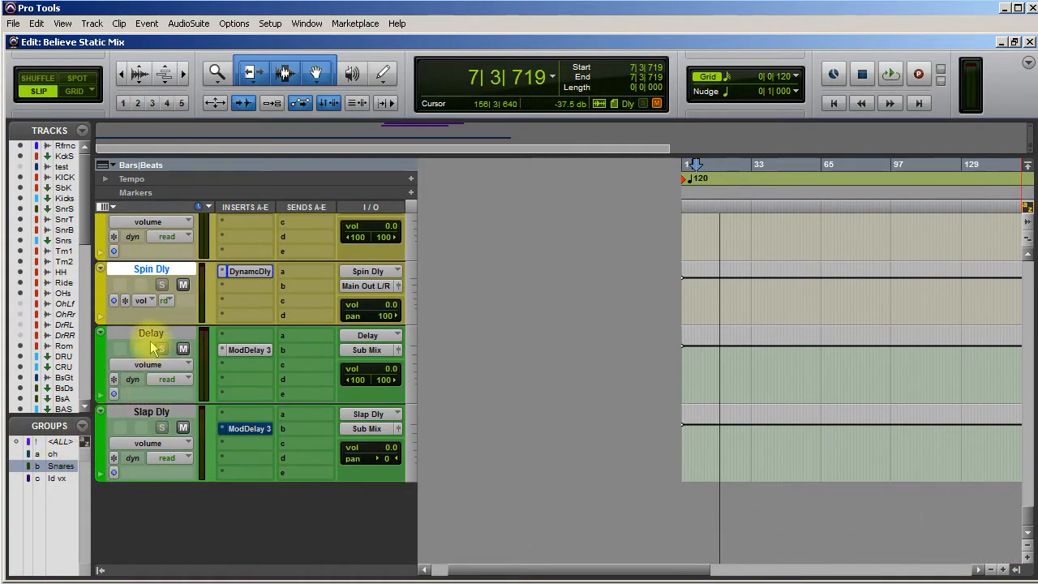
# Color the Spin Dly track bright green to match the other delay tracks and close the color palette
pyautogui.doubleClick(101, 292)
pyautogui.click(390, 288)
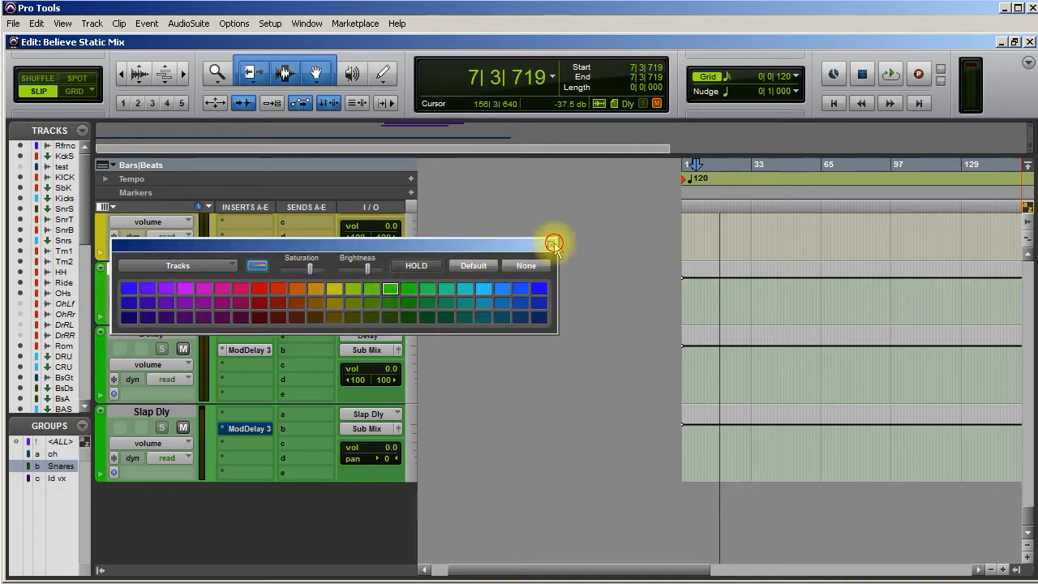
pyautogui.click(553, 244)
# Create one new stereo Aux Input track directly below the Spin Dly track
pyautogui.rightClick(159, 268)
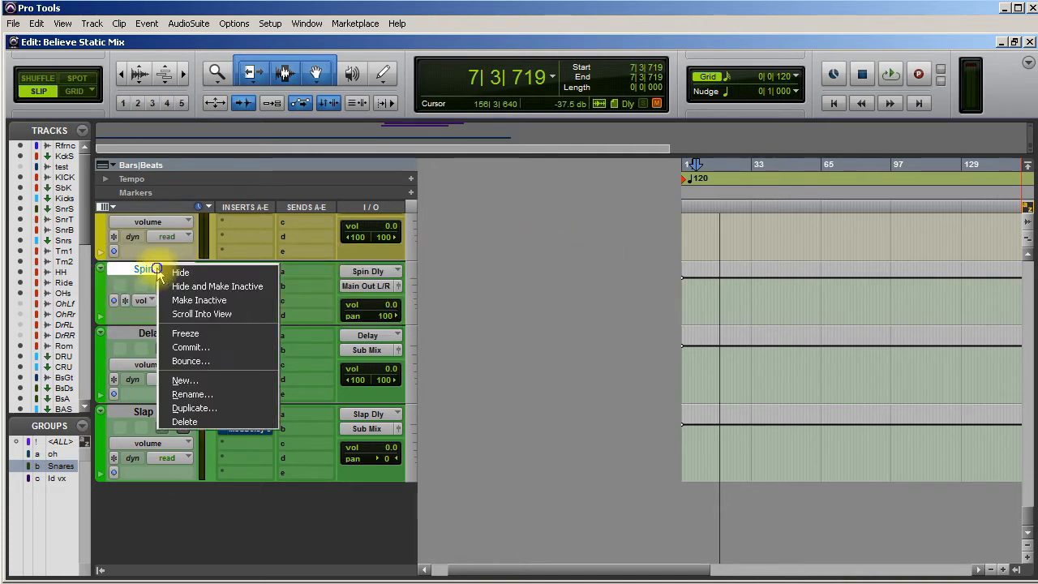
pyautogui.click(187, 380)
pyautogui.click(354, 155)
pyautogui.click(389, 165)
pyautogui.click(602, 184)
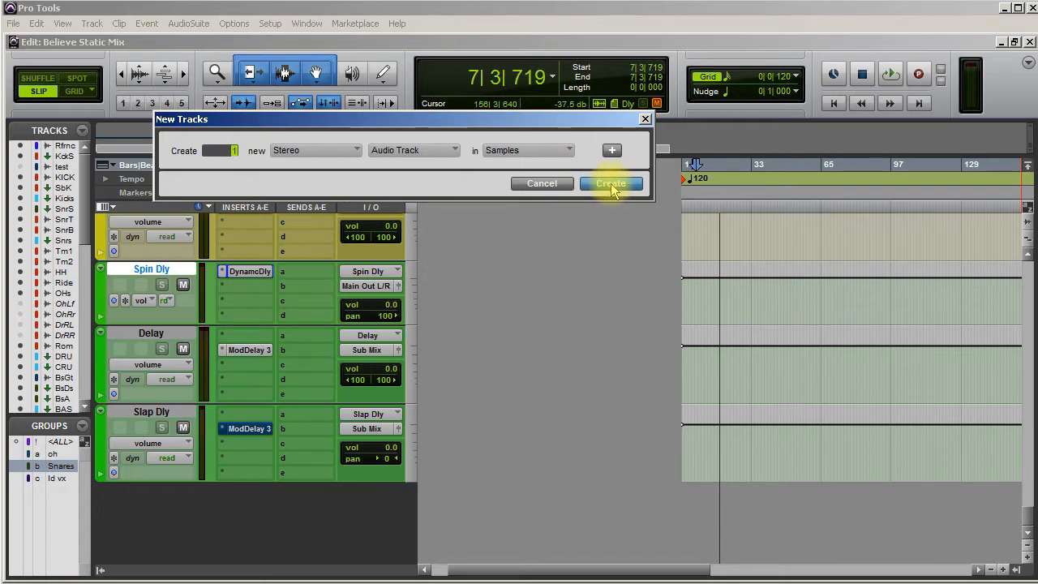
pyautogui.click(459, 152)
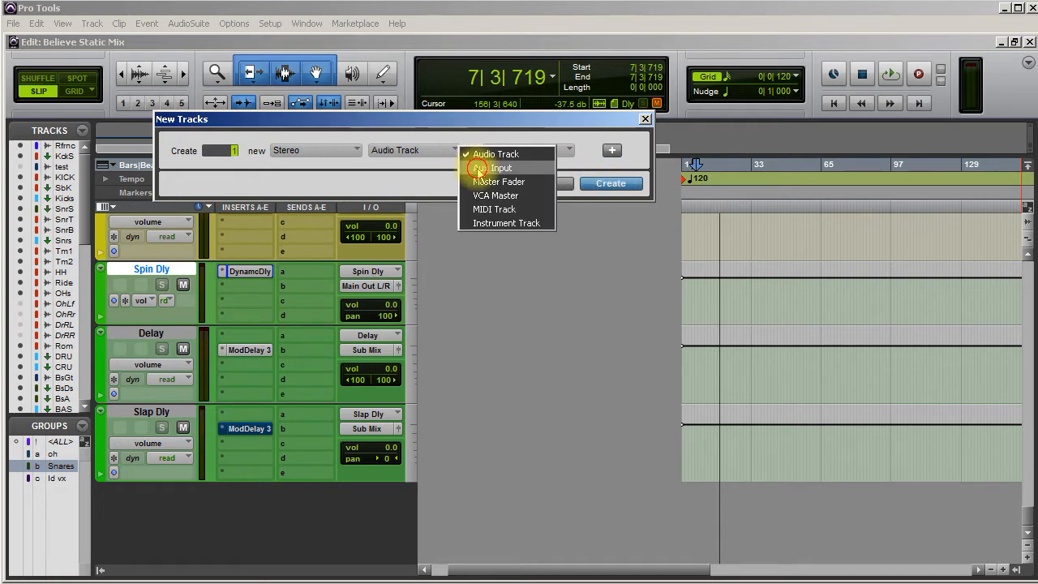
pyautogui.click(477, 167)
pyautogui.press('Return')
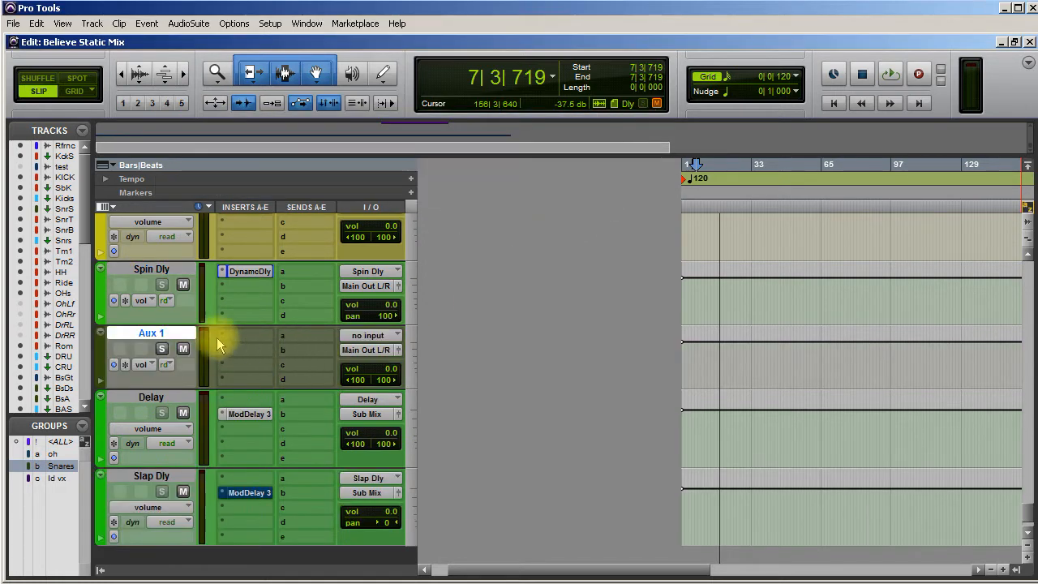
# Rename the new aux track as Qtr Dly
pyautogui.rightClick(138, 332)
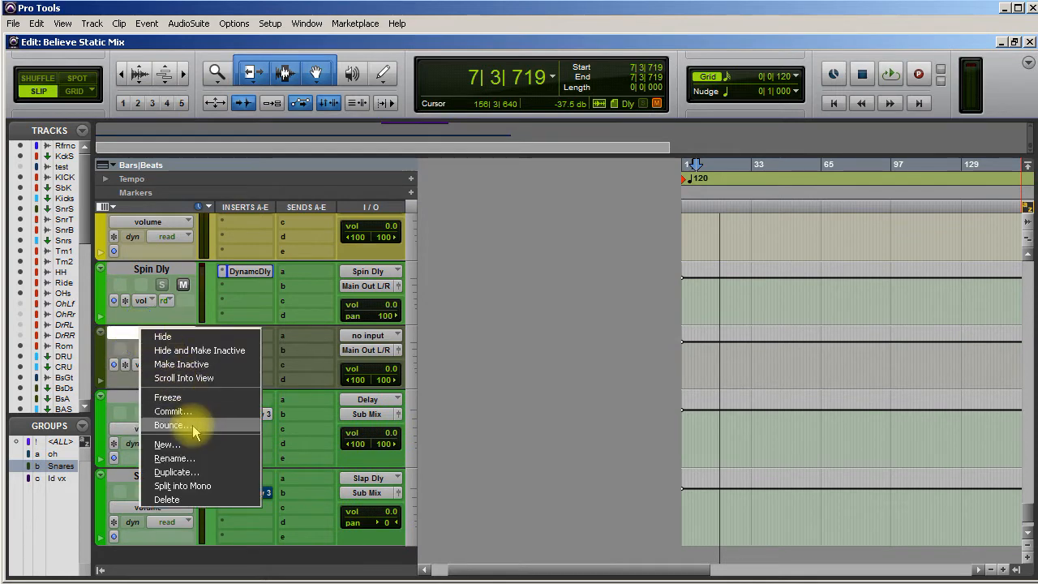
pyautogui.click(201, 452)
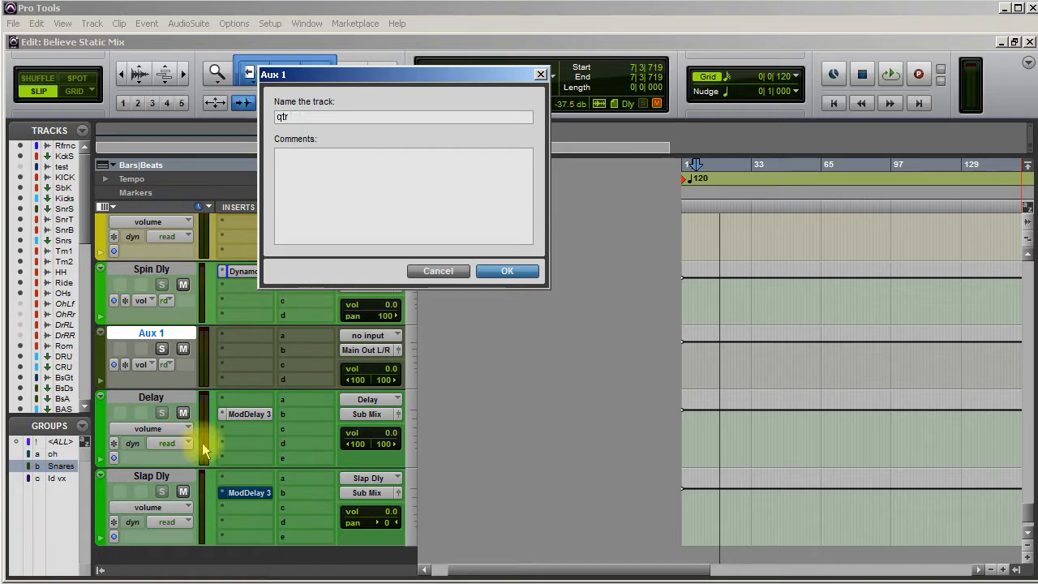
pyautogui.write('Qte Dly')
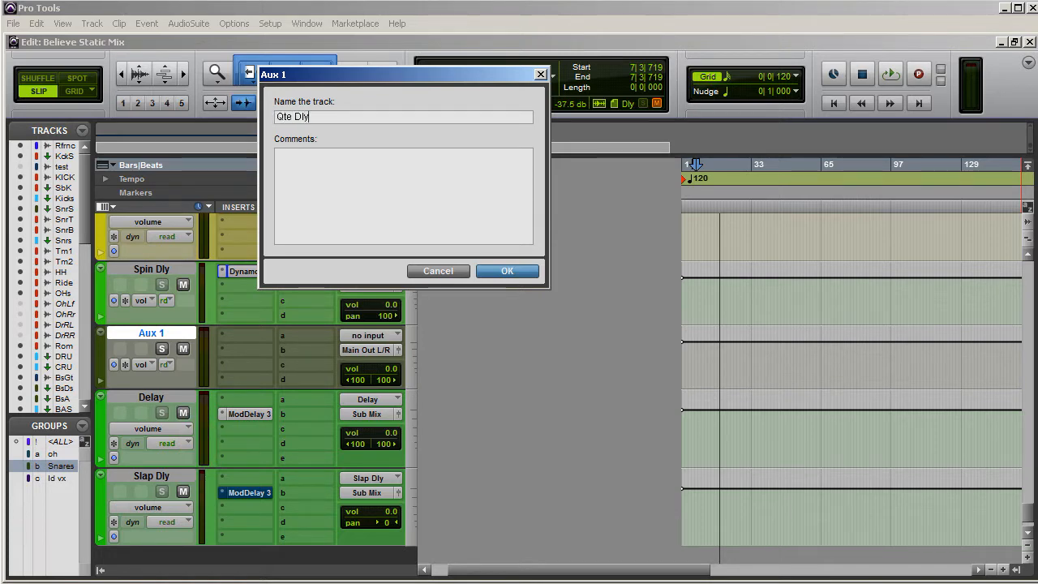
pyautogui.press('Return')
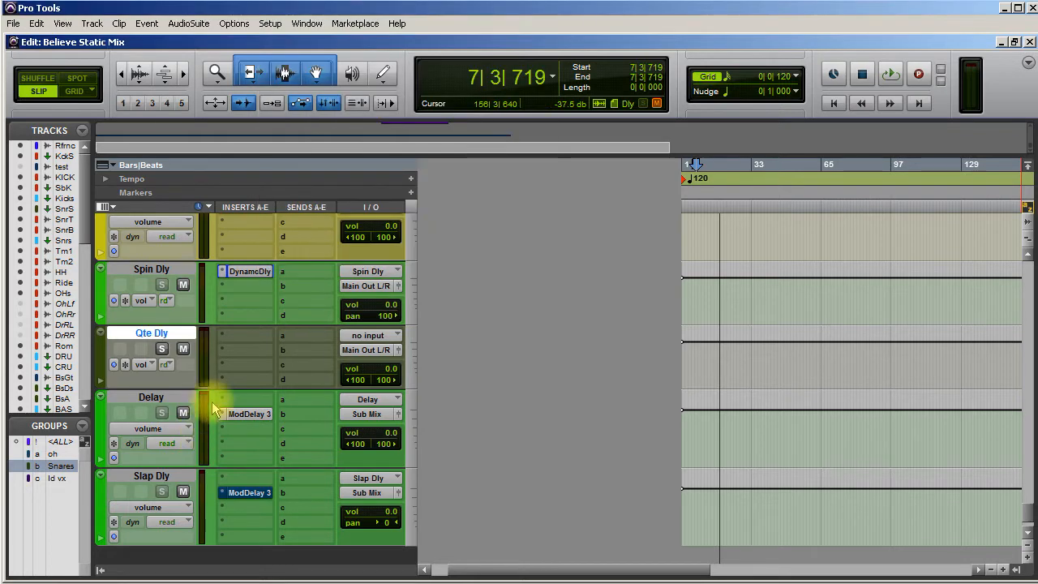
pyautogui.rightClick(151, 334)
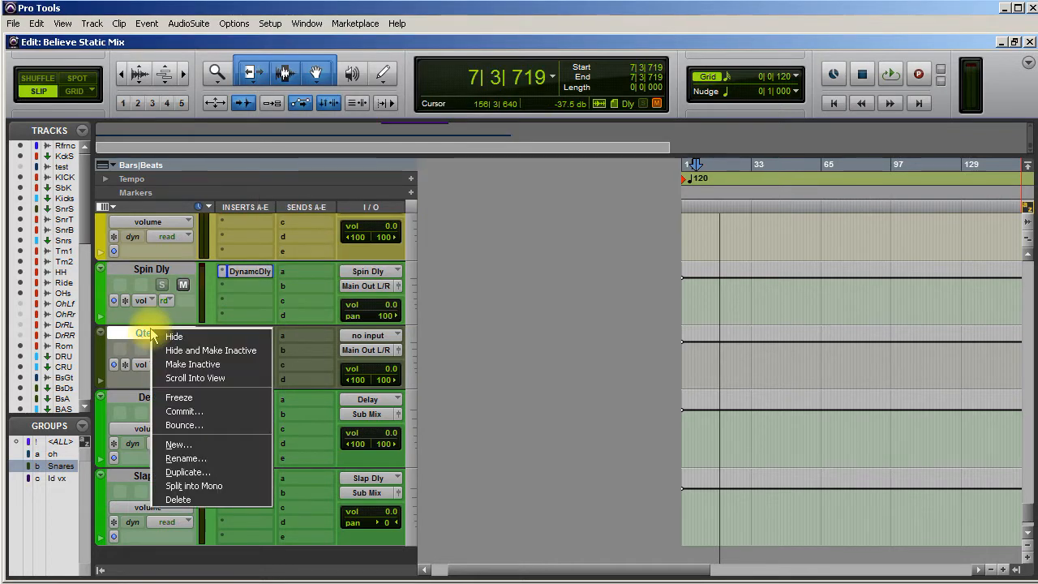
pyautogui.click(177, 459)
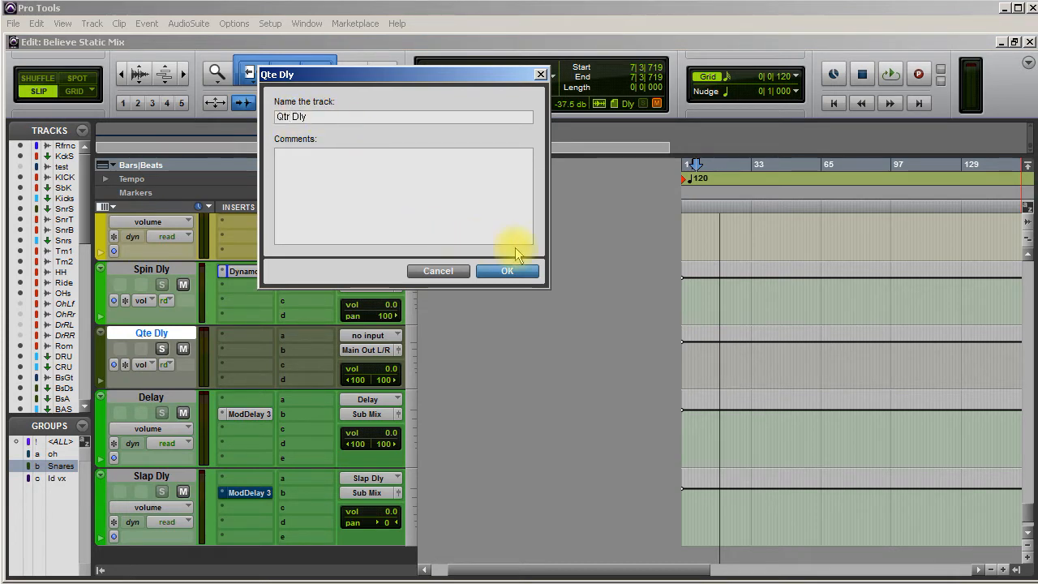
pyautogui.click(525, 274)
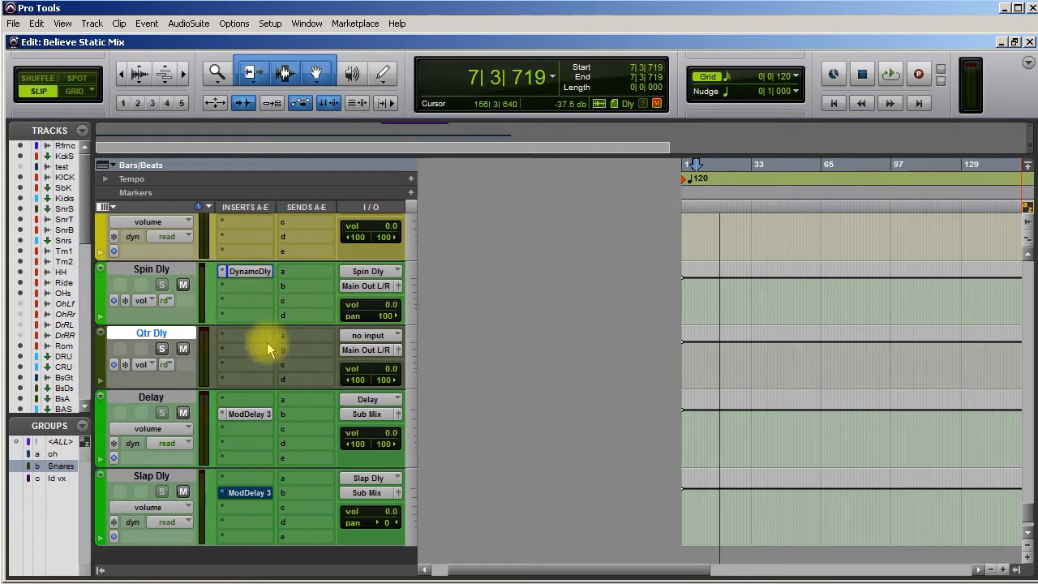
# Assign the SPDIF (Stereo) bus as the Qtr Dly track's input and rename that bus as Qtr Dly
pyautogui.click(375, 340)
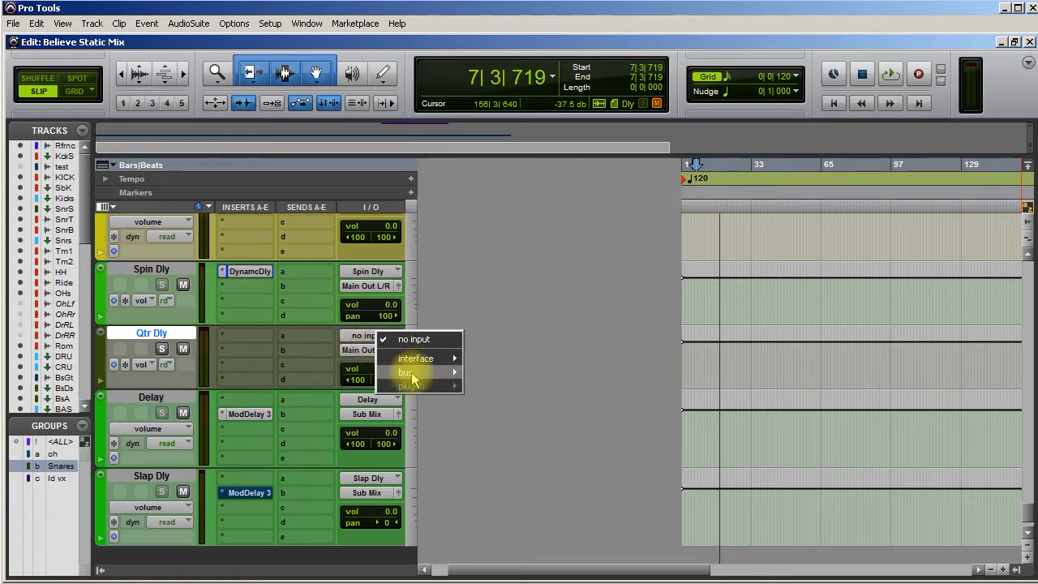
pyautogui.moveTo(427, 374)
pyautogui.moveTo(521, 376)
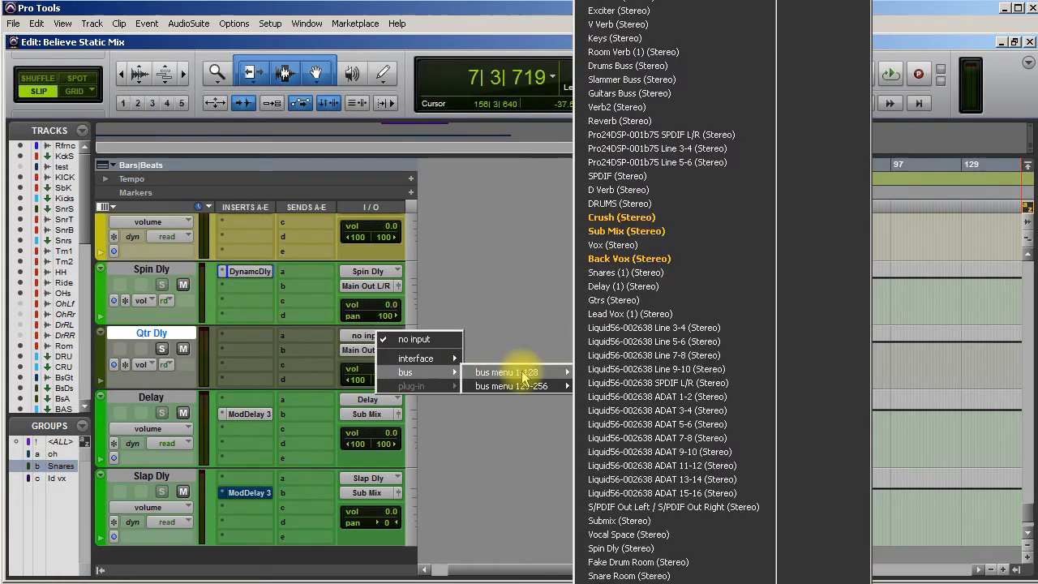
pyautogui.click(616, 176)
pyautogui.rightClick(376, 338)
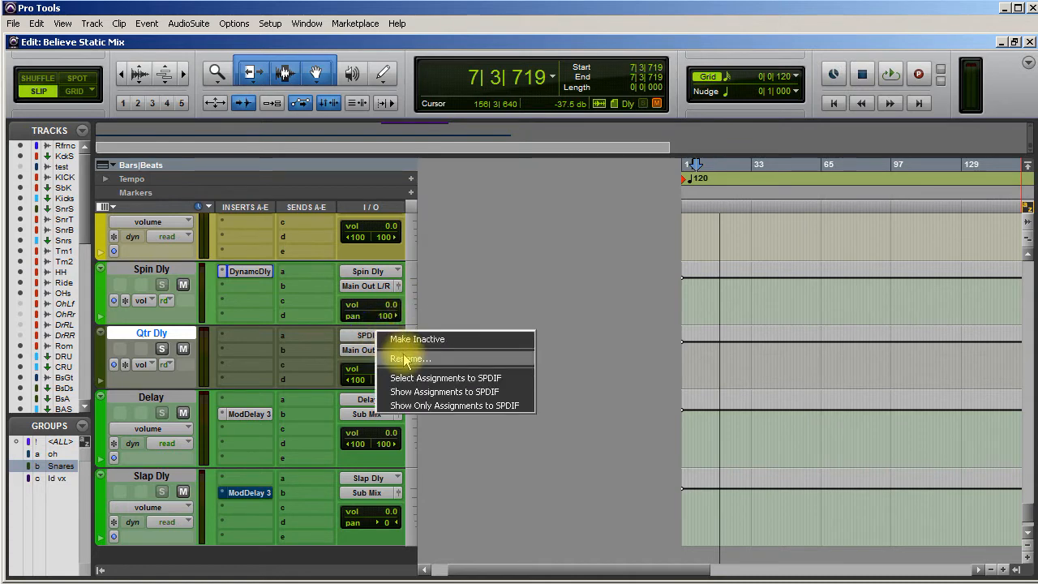
pyautogui.click(415, 339)
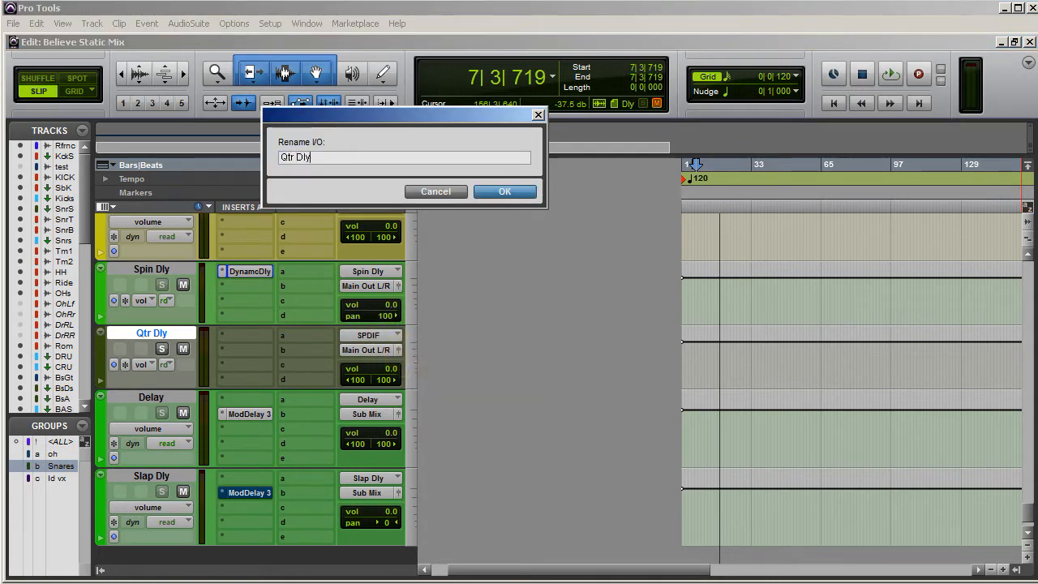
pyautogui.press('Return')
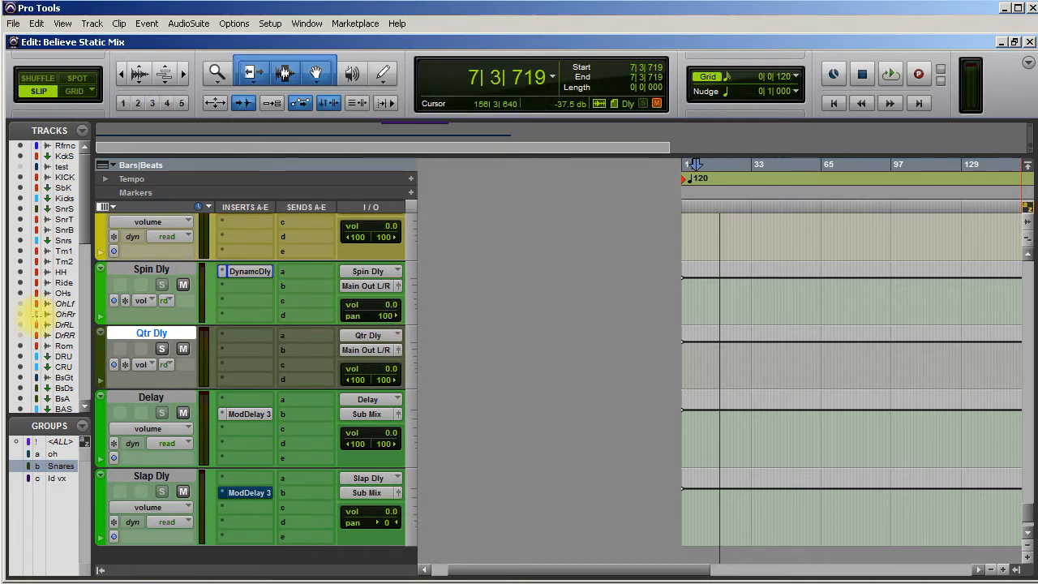
# Insert the multichannel Mod Delay III (stereo) plug-in in the first insert slot of the Qtr Dly track
pyautogui.click(238, 335)
pyautogui.moveTo(348, 364)
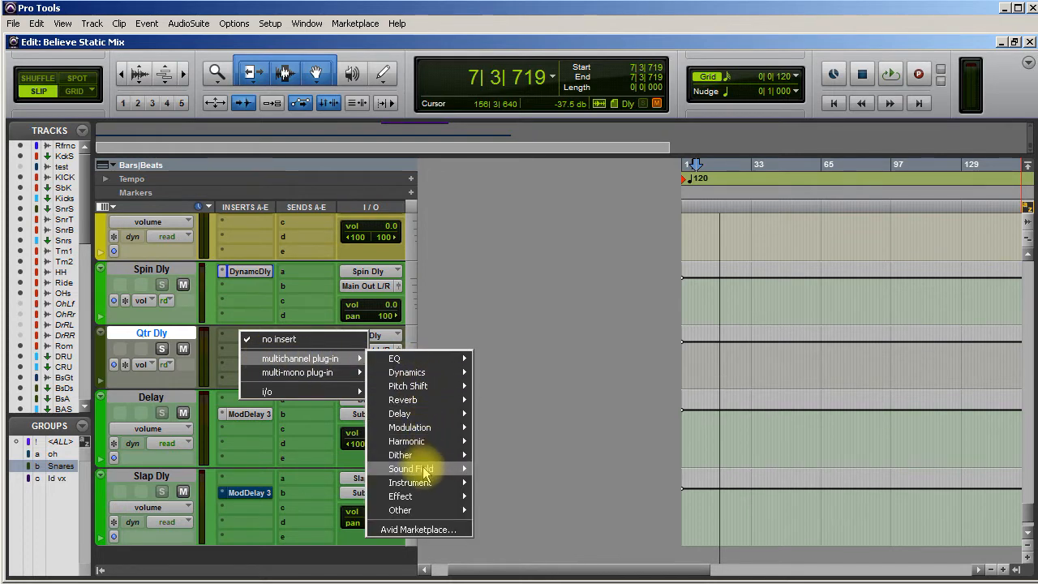
pyautogui.moveTo(442, 401)
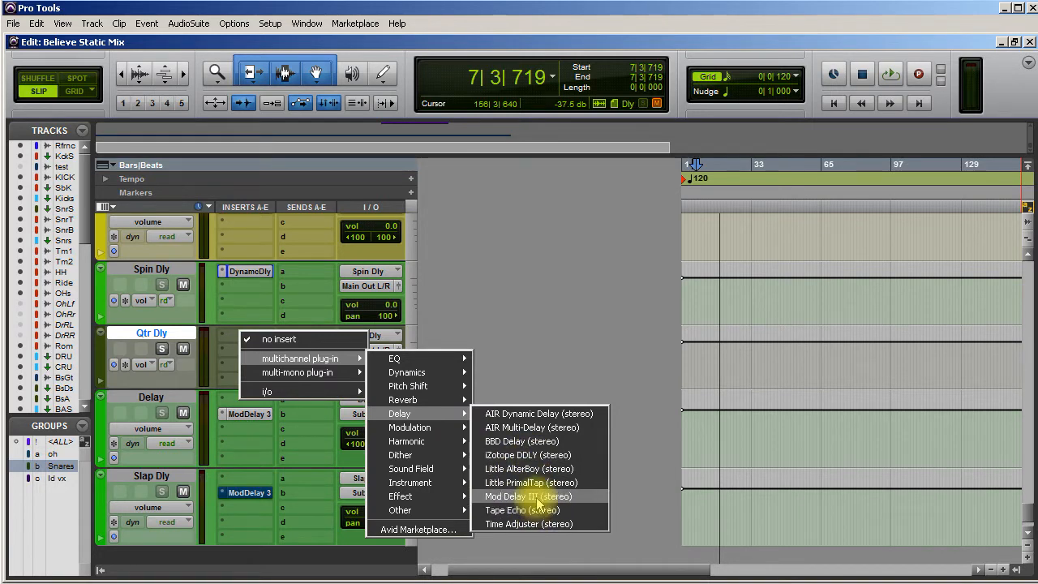
pyautogui.click(494, 496)
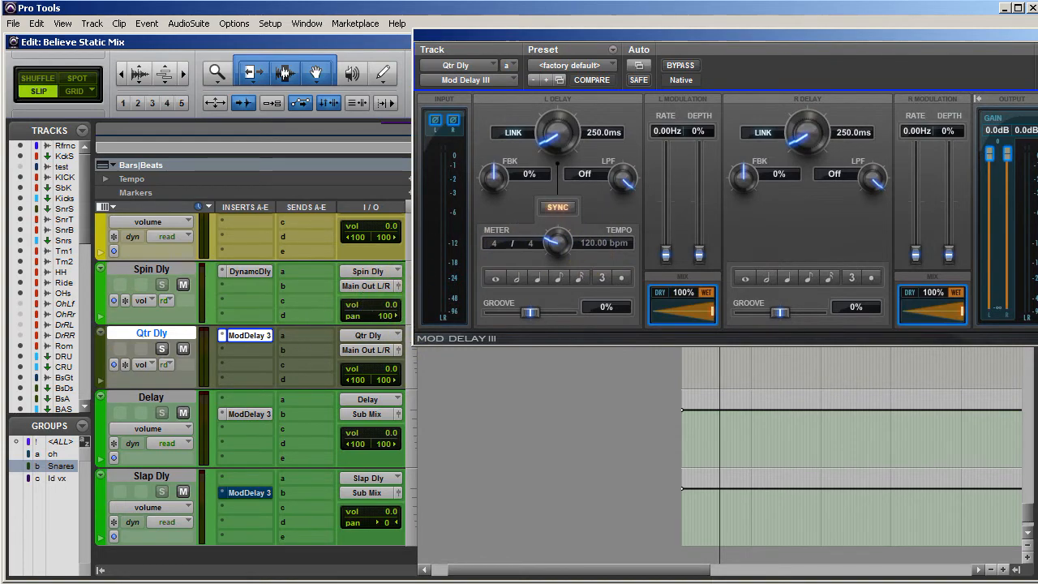
# Switch to the browser's BPM delay converter to check the 1/4 note delay time at 147 BPM, and return to Pro Tools
pyautogui.hotkey('alt', 'Tab')
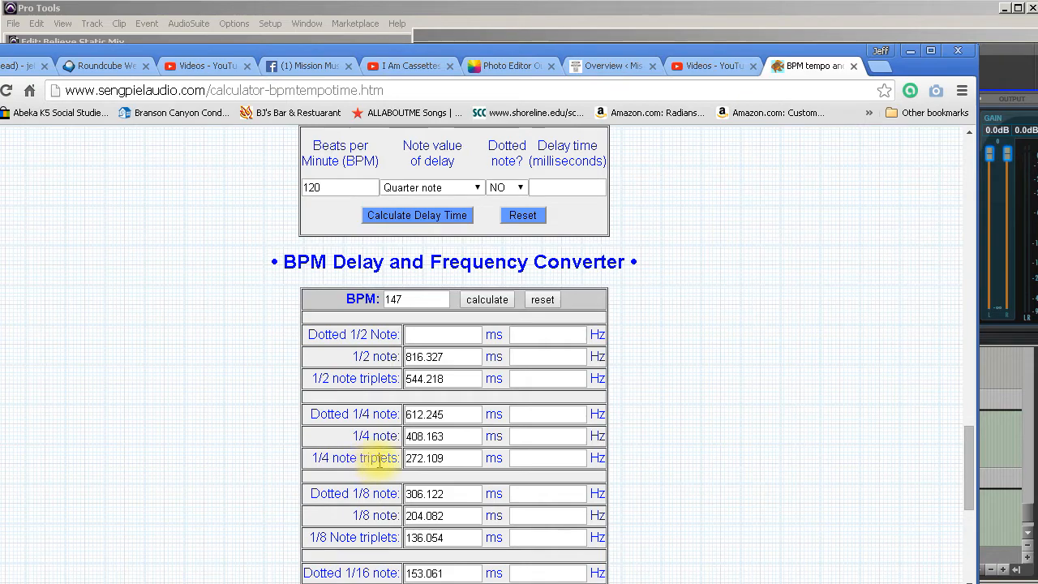
pyautogui.click(911, 51)
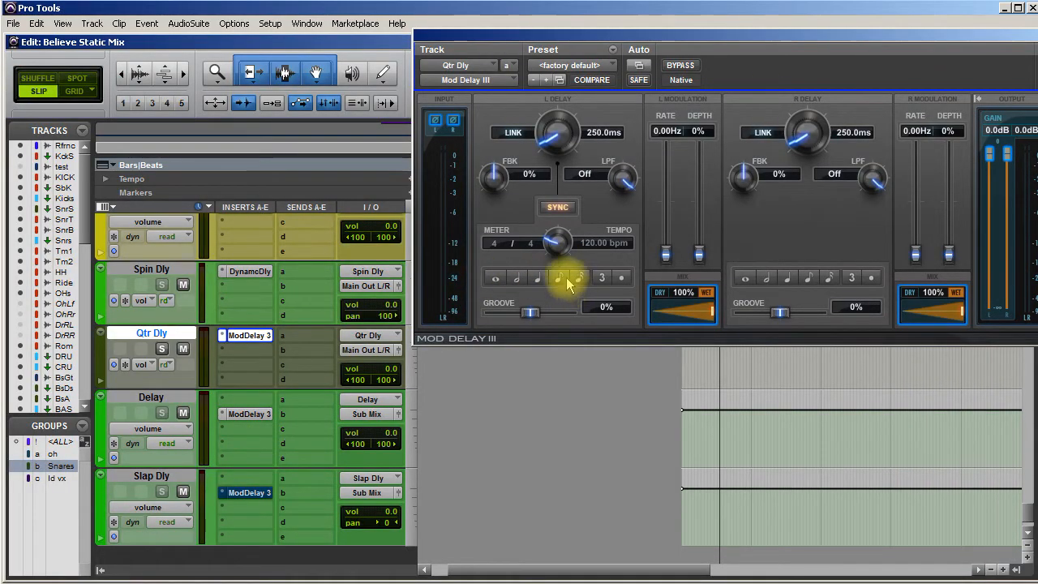
# Link the left and right delays in Mod Delay III and set the delay time to 408 ms
pyautogui.click(511, 133)
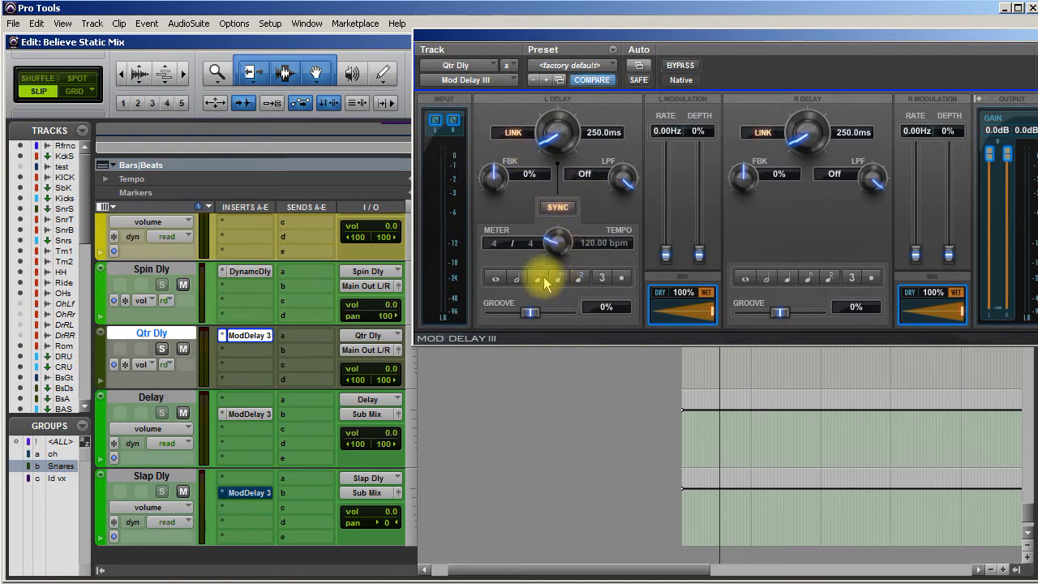
pyautogui.click(539, 278)
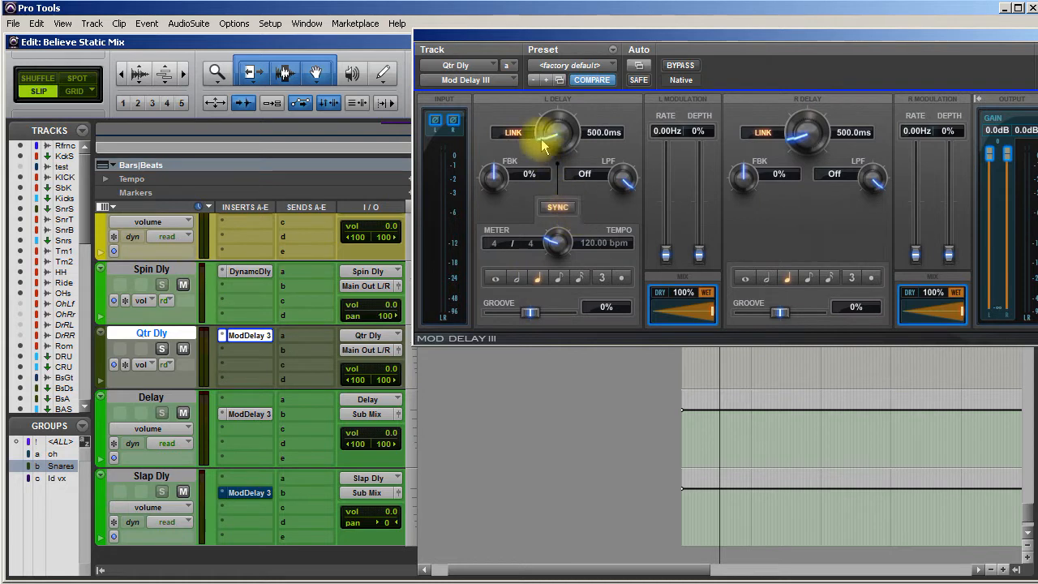
pyautogui.moveTo(554, 149); pyautogui.dragTo(552, 257)
pyautogui.click(594, 133)
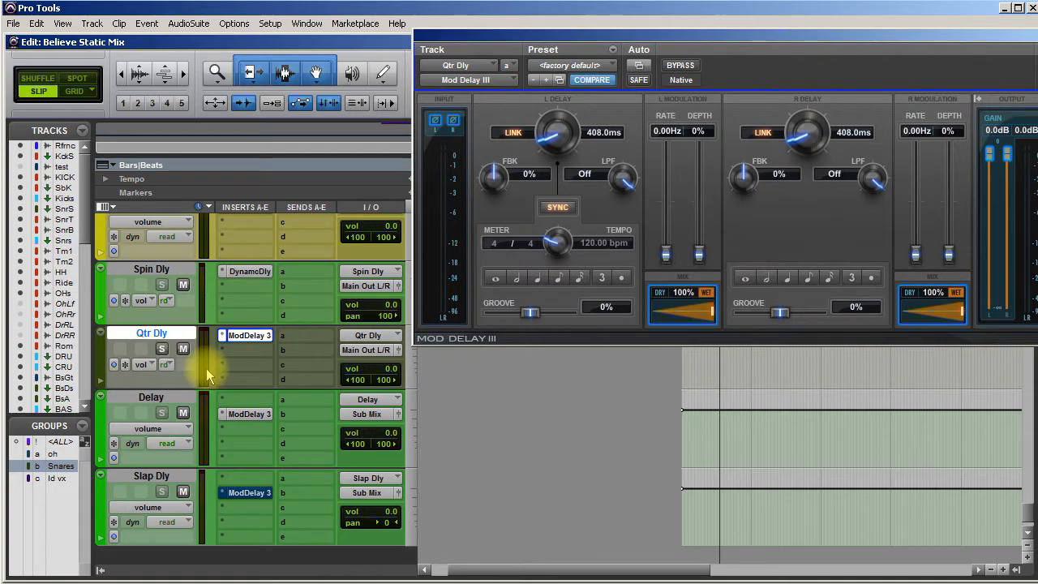
# Add a send to the Qtr Dly bus in slot c of the Vox De ess track and set its level to -14.5 dB
pyautogui.scroll(-10, 252, 454)
pyautogui.scroll(-1, 266, 482)
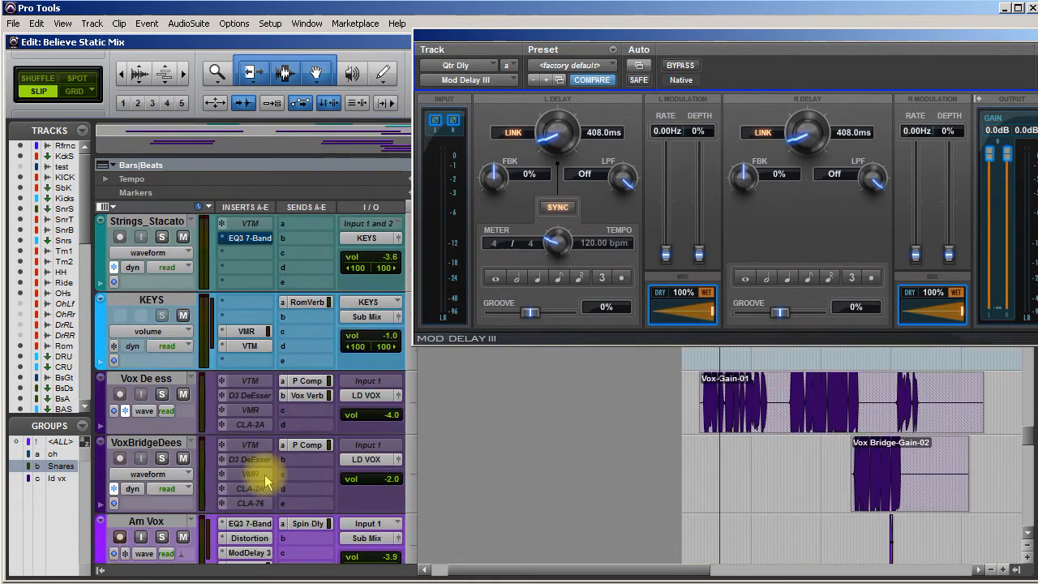
pyautogui.click(308, 410)
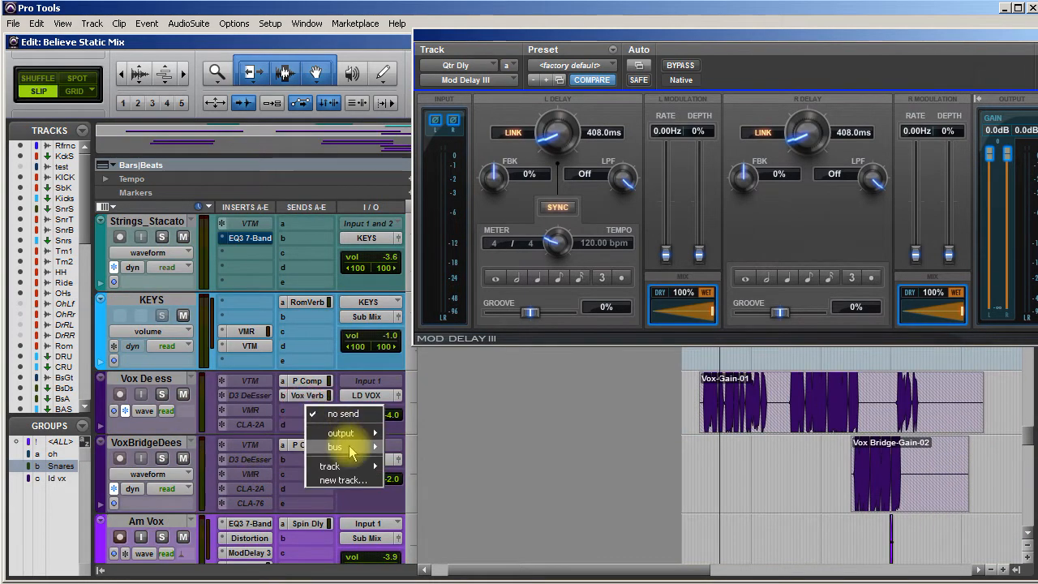
pyautogui.moveTo(349, 447)
pyautogui.moveTo(439, 448)
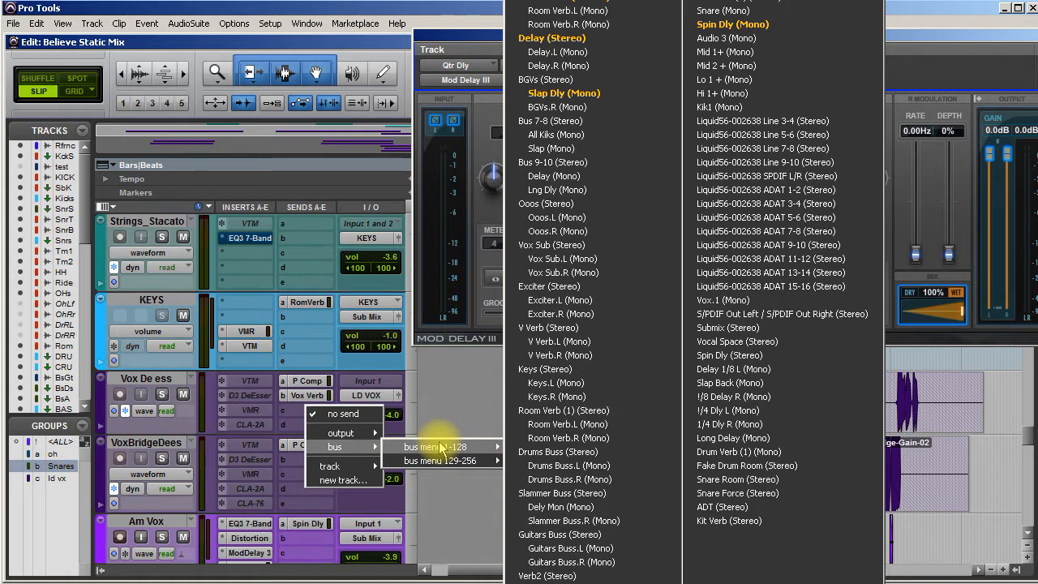
pyautogui.click(560, 581)
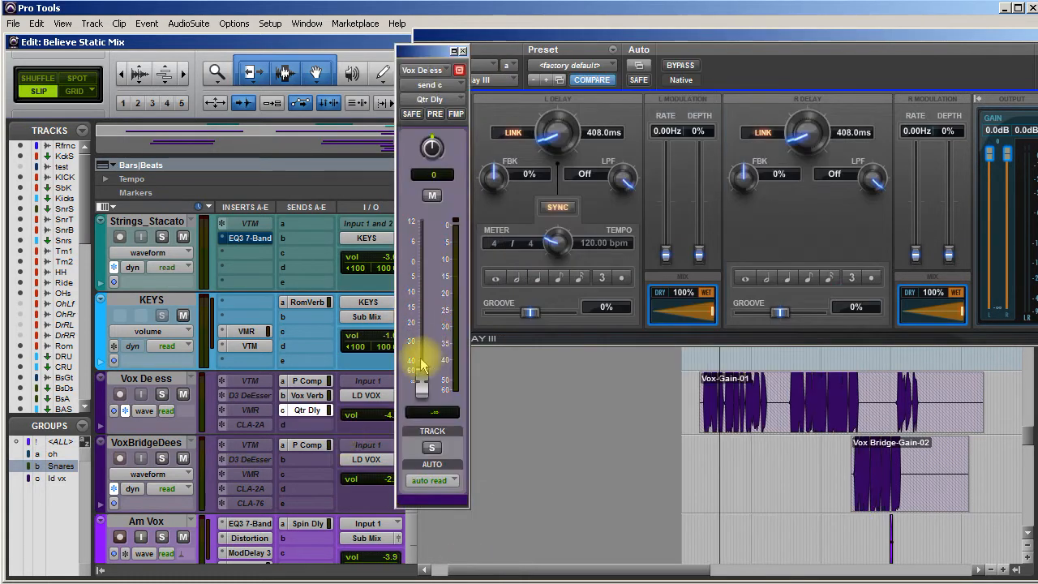
pyautogui.moveTo(418, 381); pyautogui.dragTo(418, 306)
# Solo the Vox De ess track, audition the delay, and raise the Qtr Dly send level to -1.7 dB
pyautogui.click(161, 394)
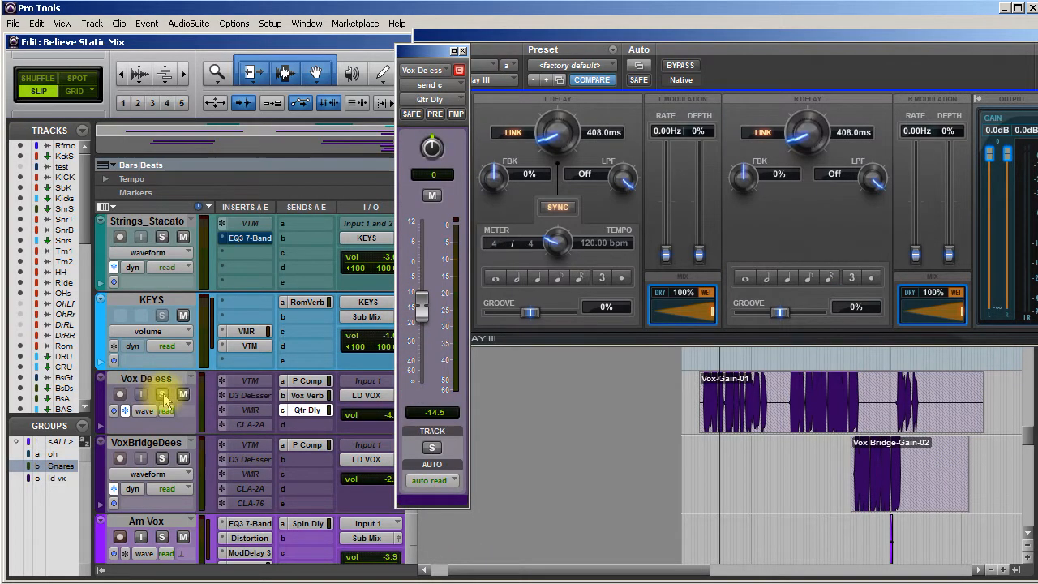
pyautogui.press('space')
pyautogui.press('space')
pyautogui.press('space')
pyautogui.moveTo(424, 305); pyautogui.dragTo(425, 272)
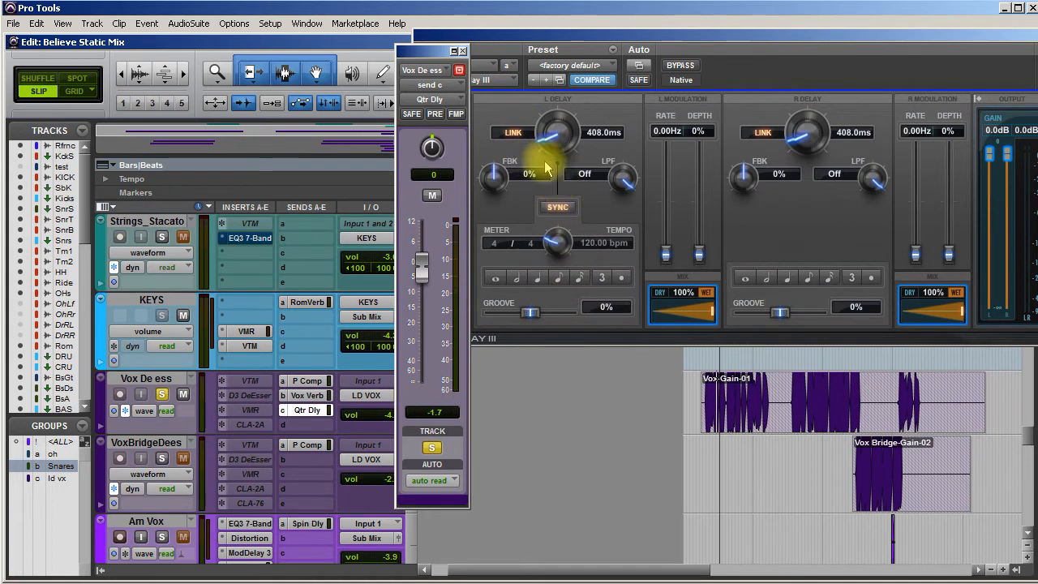
# Set the linked Mod Delay III delay time to 816 ms and audition it on the soloed vocal
pyautogui.click(603, 134)
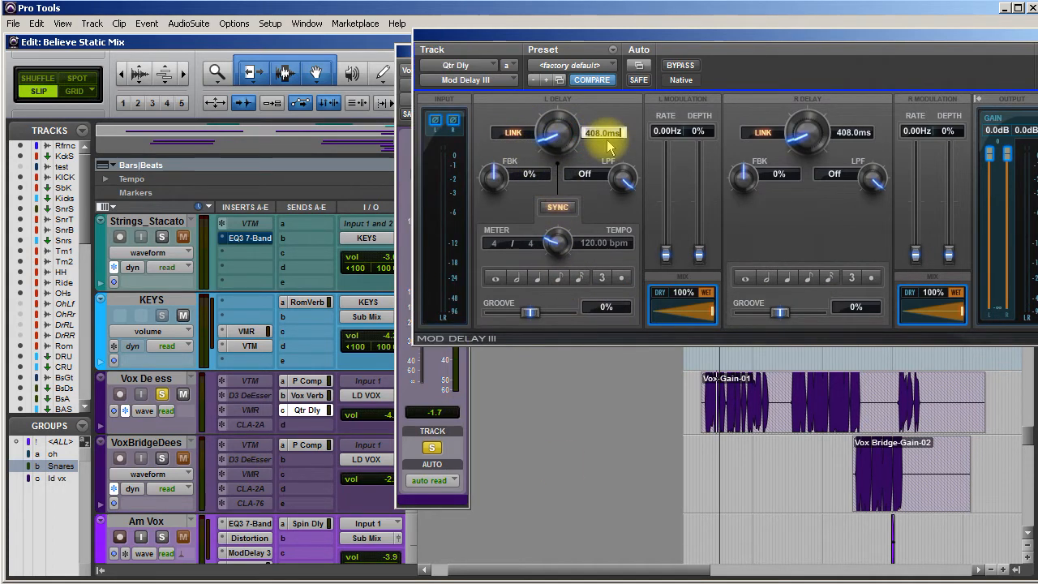
pyautogui.write('816')
pyautogui.press('Return')
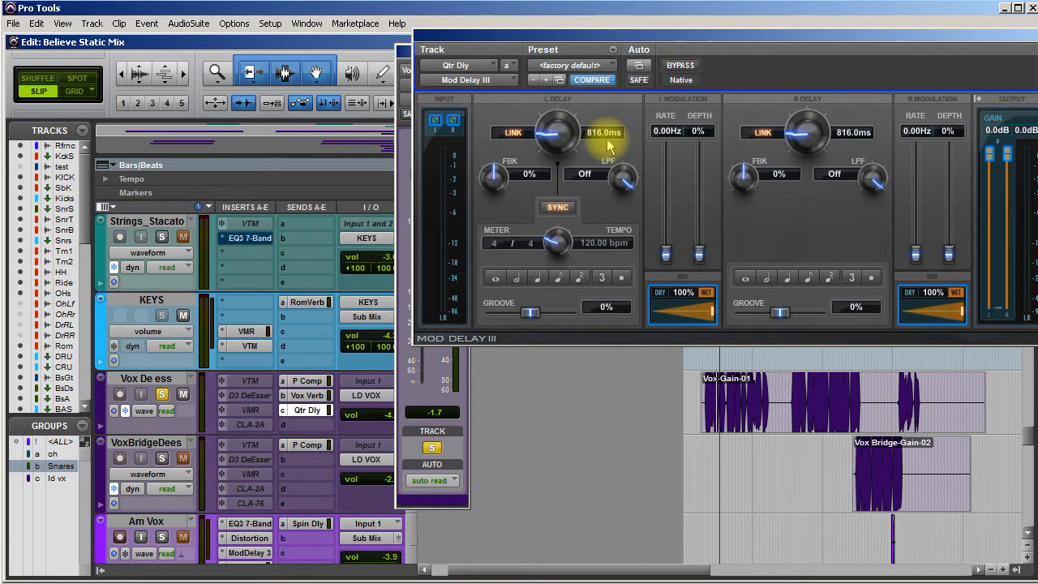
pyautogui.press('space')
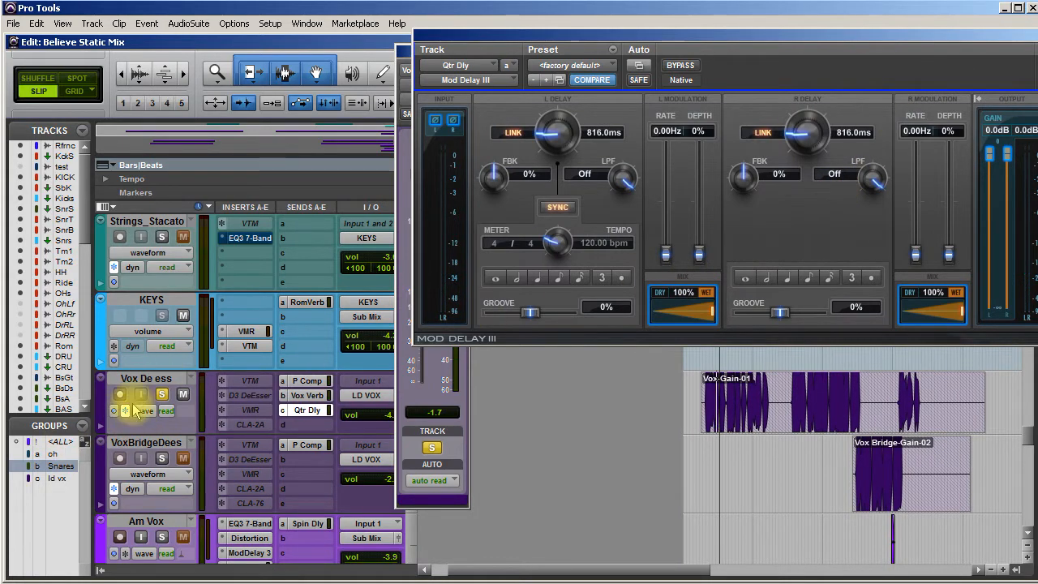
# Unsolo Vox De ess, close the Mod Delay III window, and lower the Qtr Dly send level to -27.7 dB
pyautogui.click(163, 396)
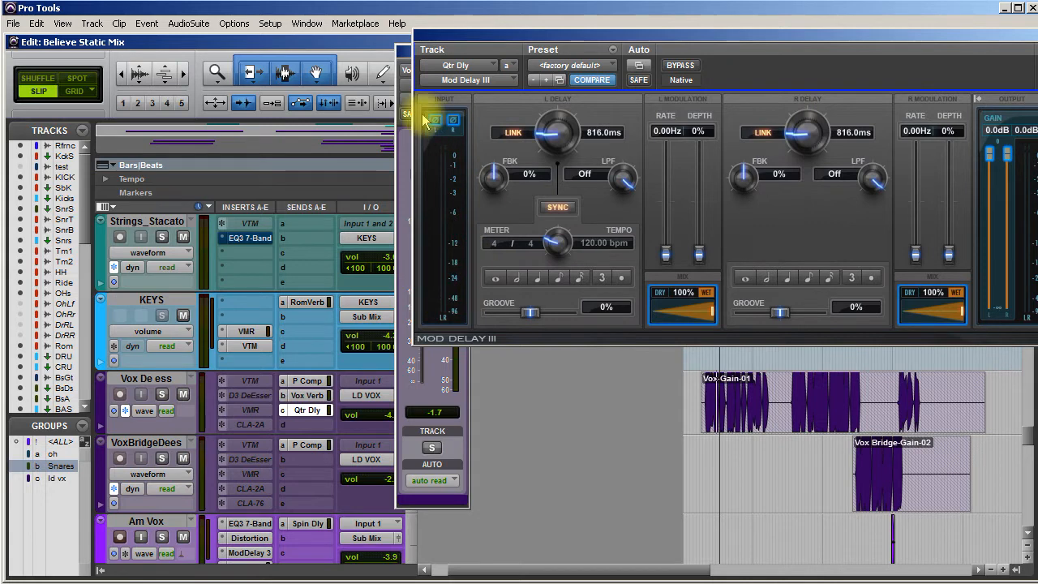
pyautogui.click(1037, 36)
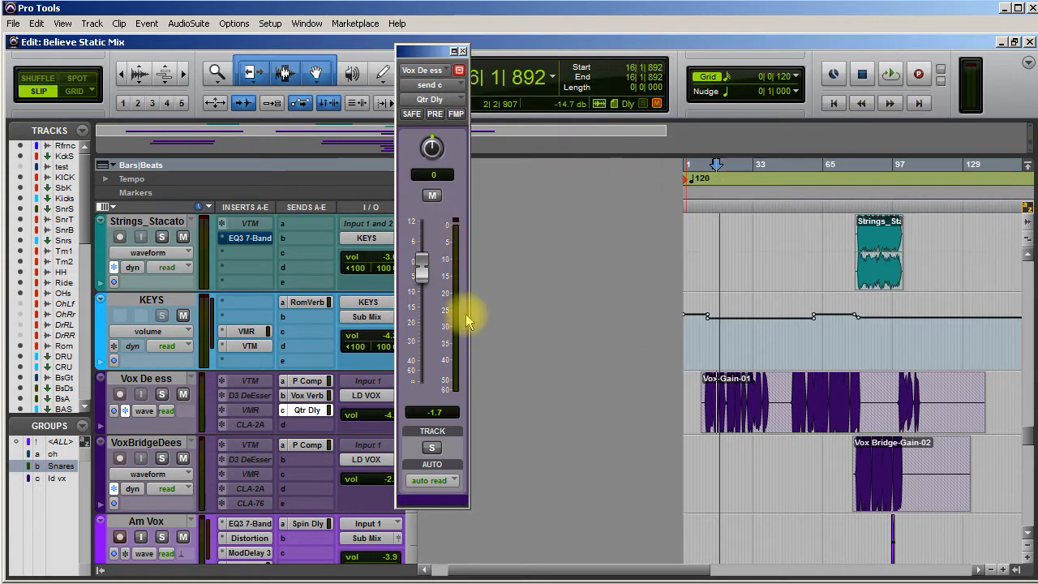
pyautogui.moveTo(415, 280); pyautogui.dragTo(420, 342)
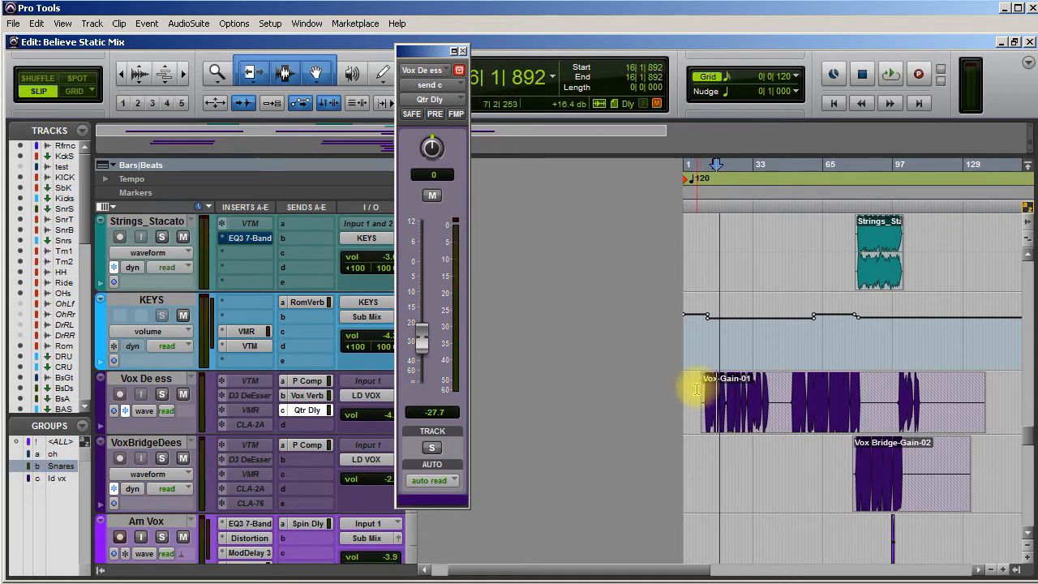
# Play the mix from the start of the vocal, compare the Qtr Dly send muted and unmuted, and set its level to -11.8 dB
pyautogui.click(696, 389)
pyautogui.press('space')
pyautogui.click(432, 195)
pyautogui.moveTo(416, 347); pyautogui.dragTo(418, 349)
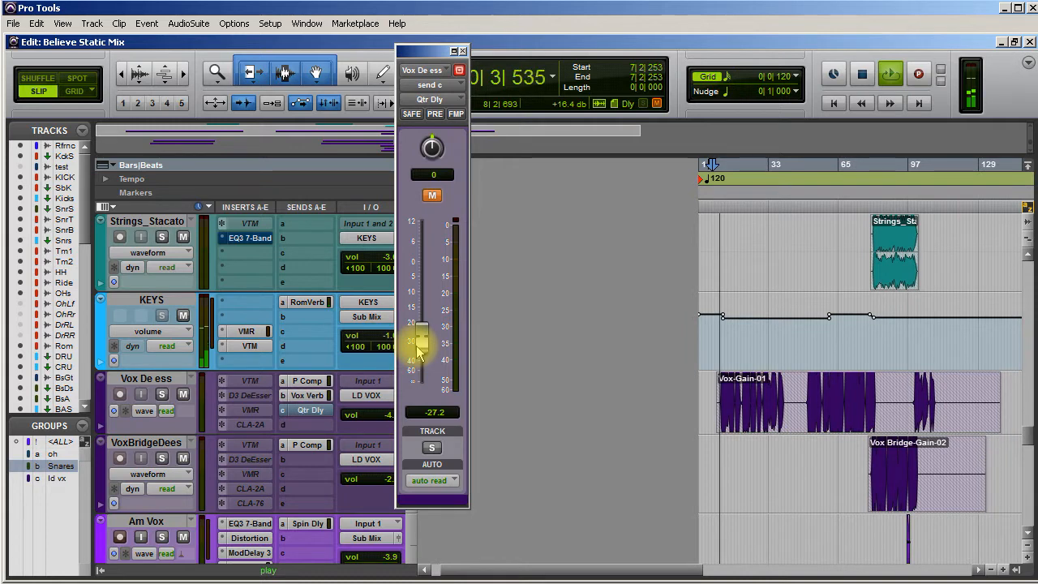
pyautogui.moveTo(417, 346); pyautogui.dragTo(418, 344)
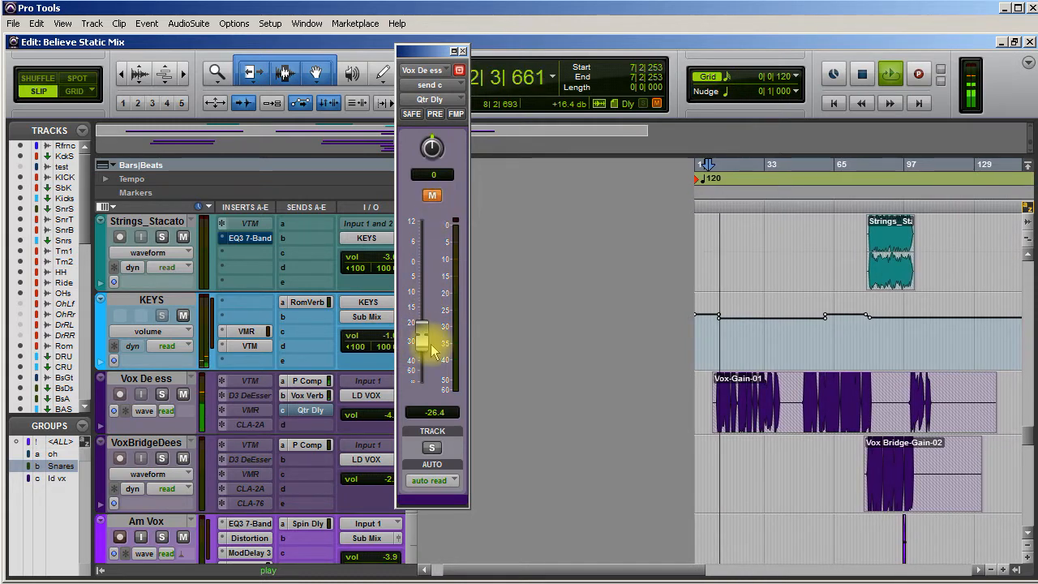
pyautogui.moveTo(430, 341); pyautogui.dragTo(426, 306)
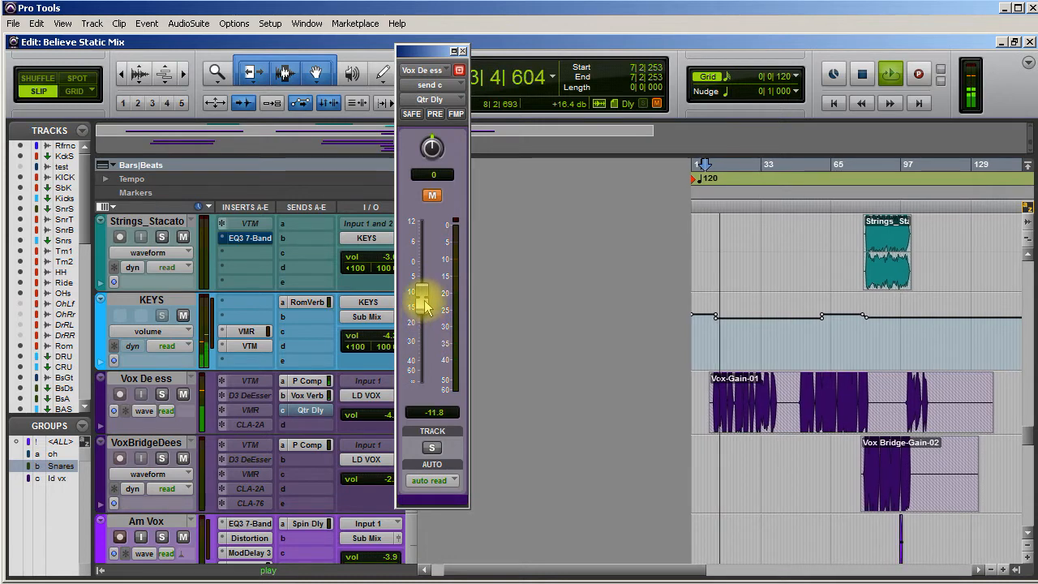
pyautogui.click(434, 197)
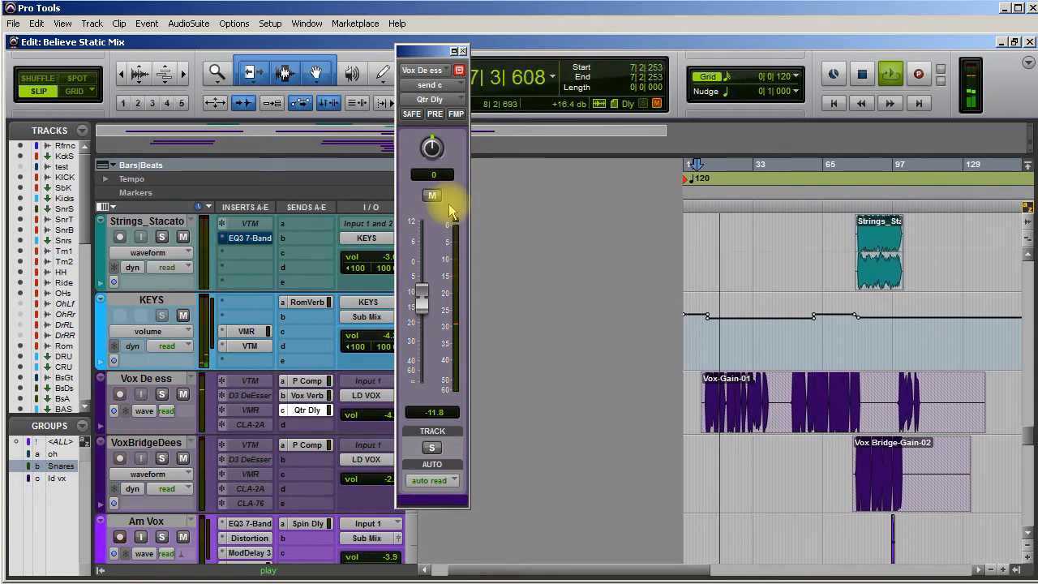
pyautogui.press('space')
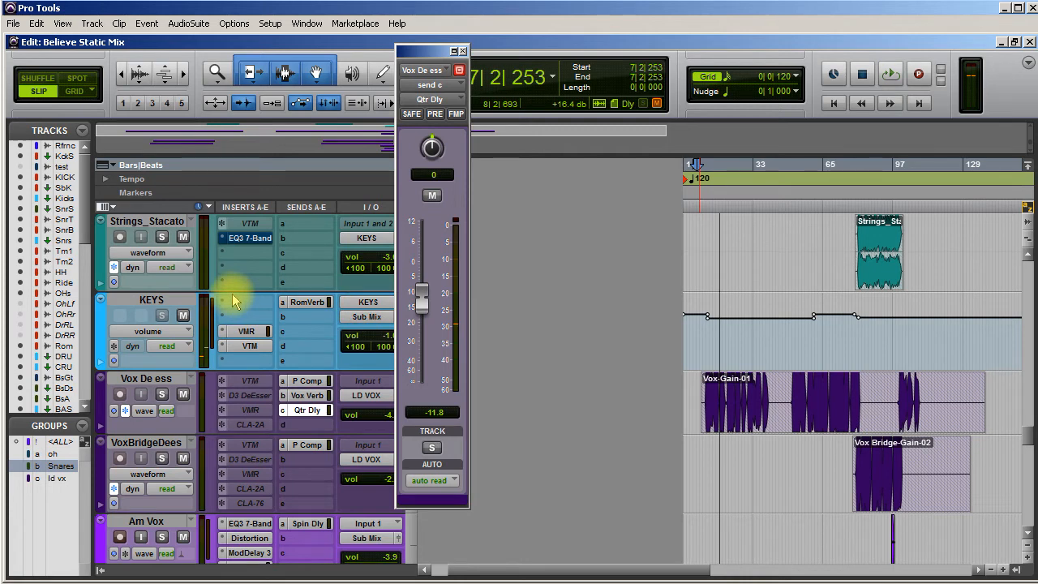
pyautogui.click(460, 53)
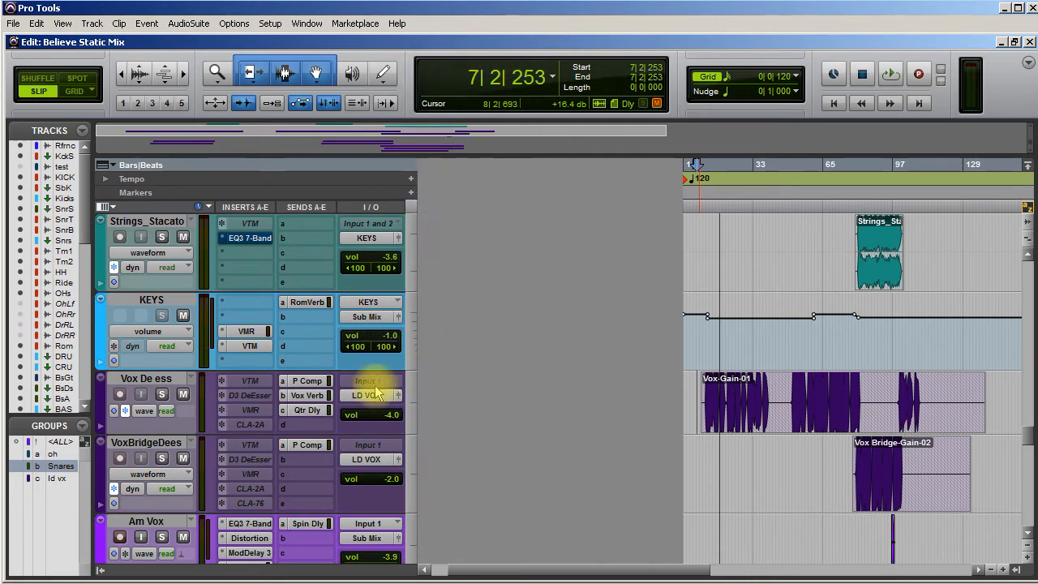
pyautogui.click(284, 412)
pyautogui.moveTo(326, 451)
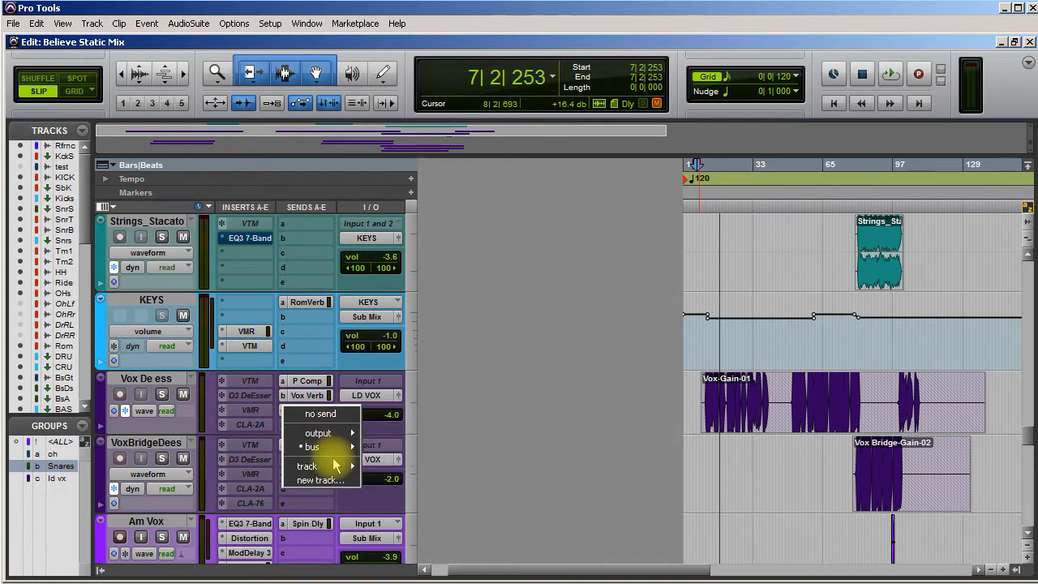
pyautogui.click(543, 334)
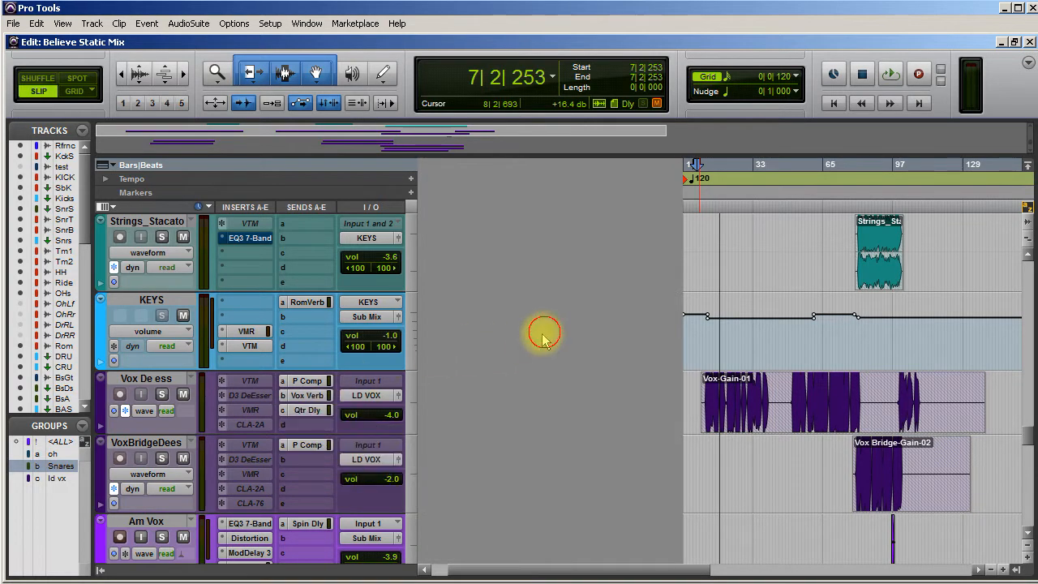
# Remove the Qtr Dly send from the Vox De ess track and assign the Delay (Stereo) bus to send c
pyautogui.click(283, 412)
pyautogui.click(306, 414)
pyautogui.click(302, 410)
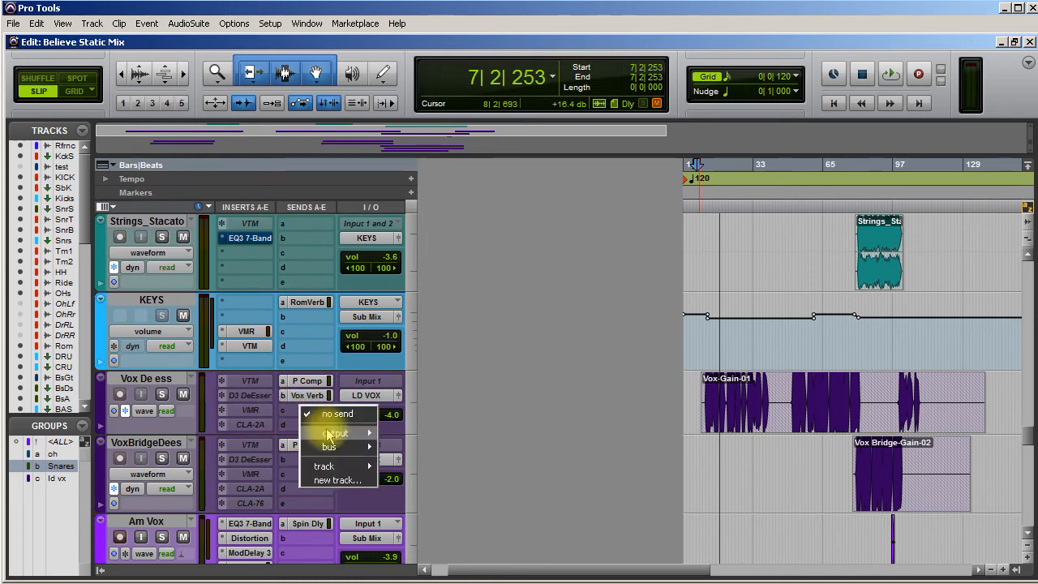
pyautogui.moveTo(333, 447)
pyautogui.moveTo(449, 450)
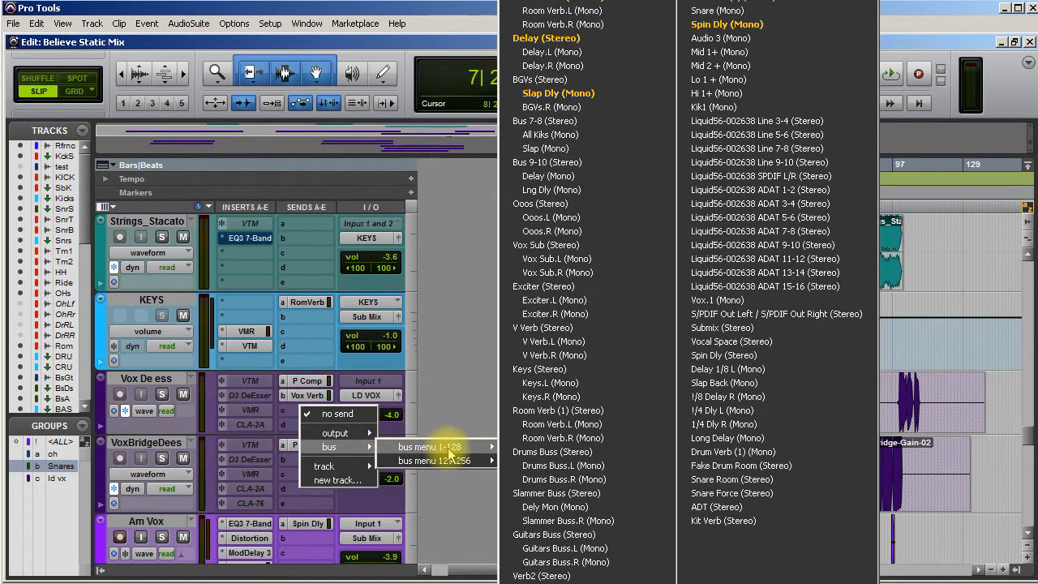
pyautogui.click(546, 38)
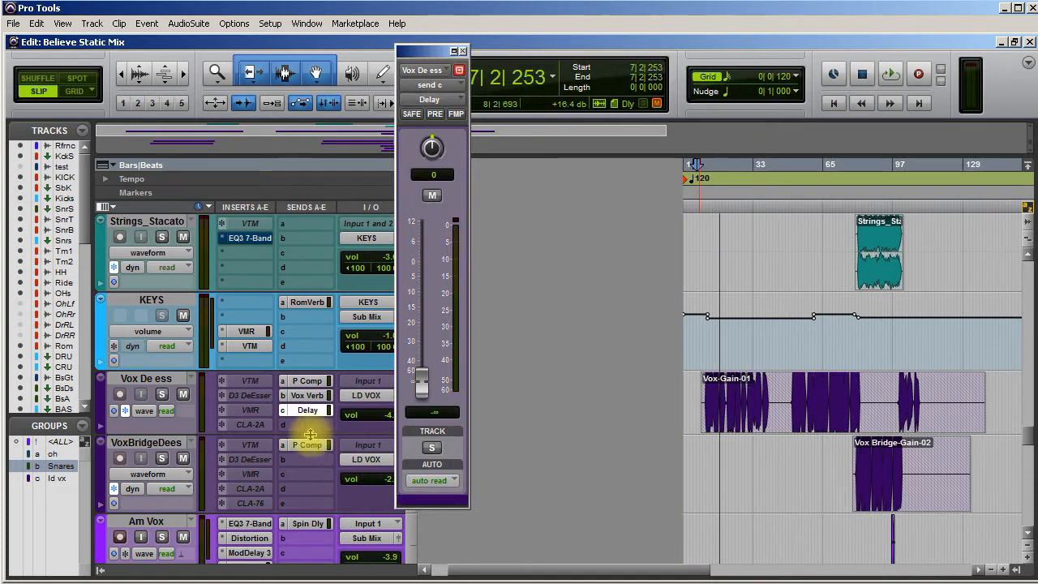
# Compare the Delay send muted and unmuted during playback, set its level to -13.1 dB, and close the send window
pyautogui.click(432, 195)
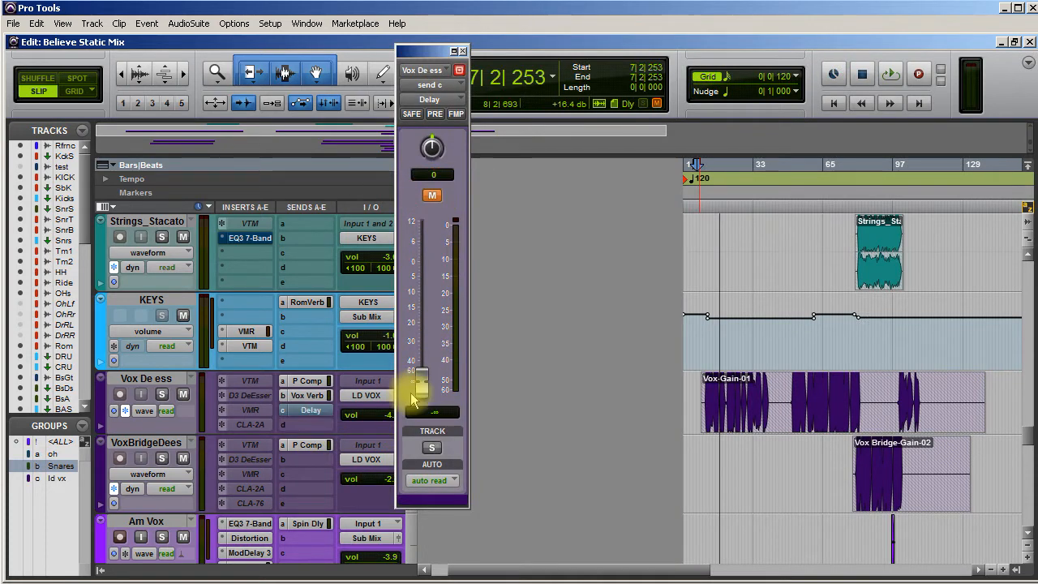
pyautogui.press('space')
pyautogui.moveTo(420, 385); pyautogui.dragTo(427, 288)
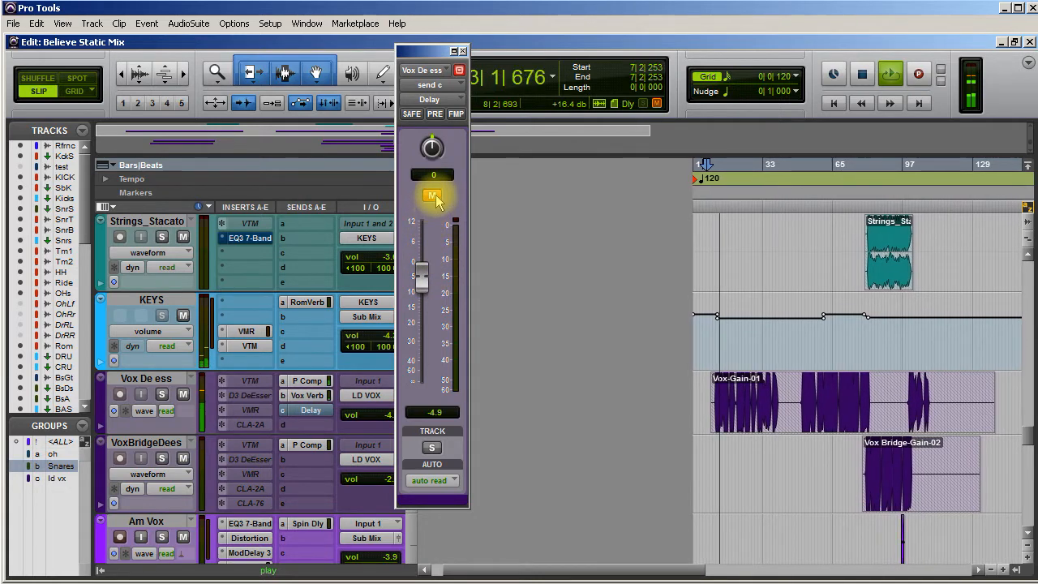
pyautogui.click(422, 280)
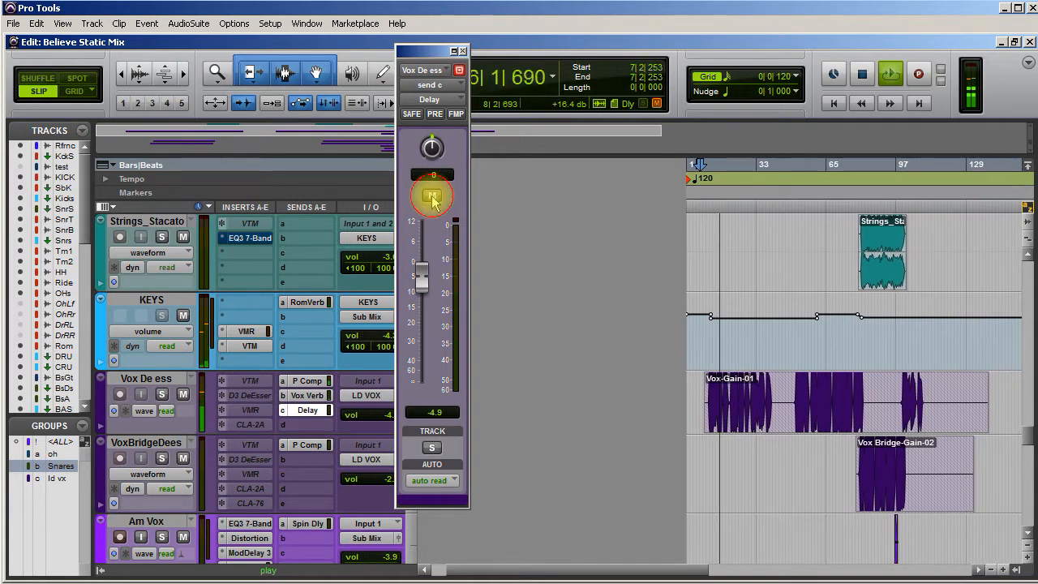
pyautogui.click(432, 196)
pyautogui.click(426, 278)
pyautogui.moveTo(426, 278); pyautogui.dragTo(428, 302)
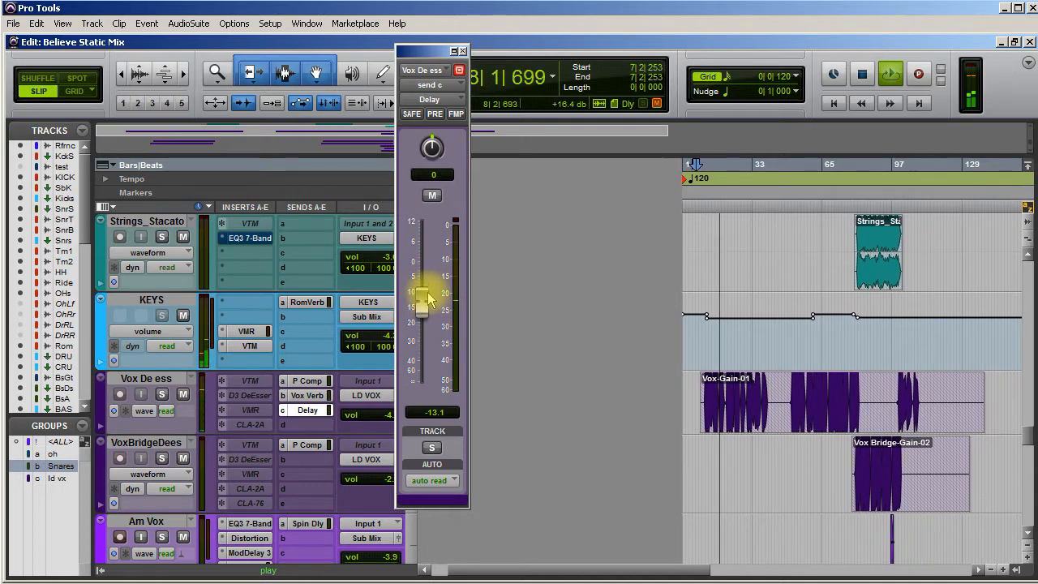
pyautogui.press('space')
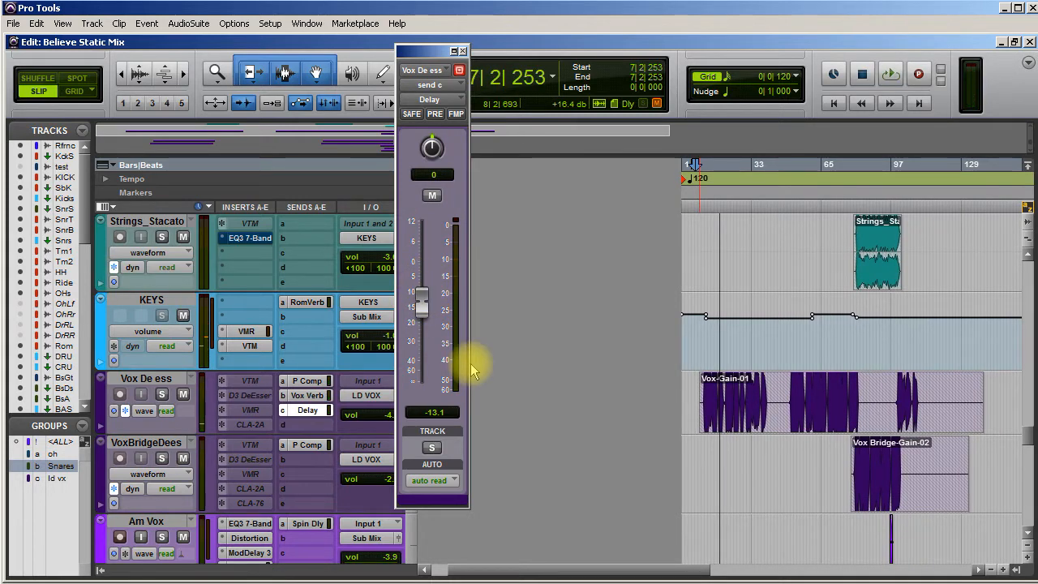
pyautogui.click(463, 51)
# Reassign send c of the Vox De ess track to the Qtr Dly bus
pyautogui.click(282, 411)
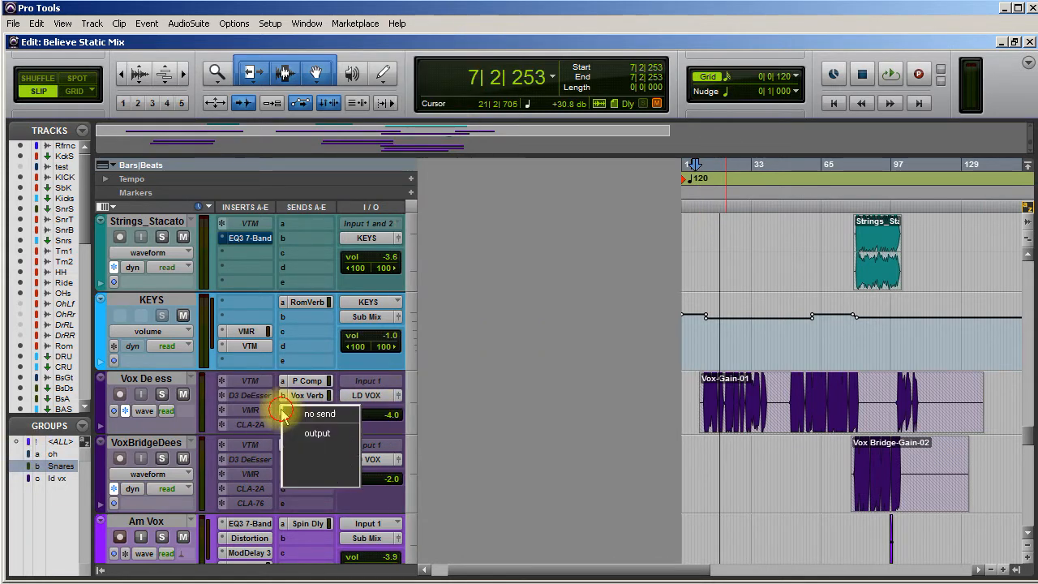
pyautogui.moveTo(311, 447)
pyautogui.moveTo(393, 448)
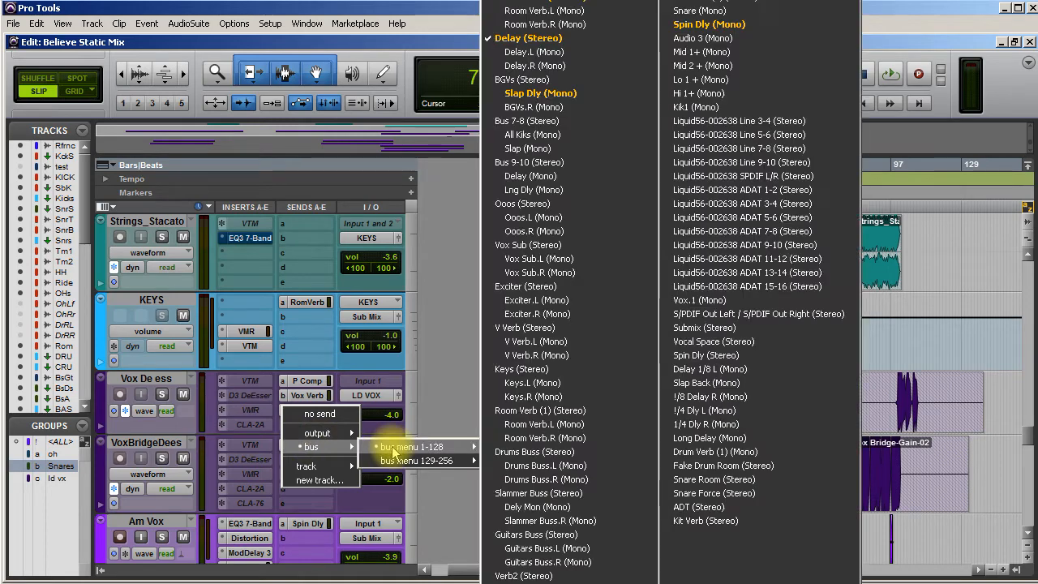
pyautogui.click(568, 580)
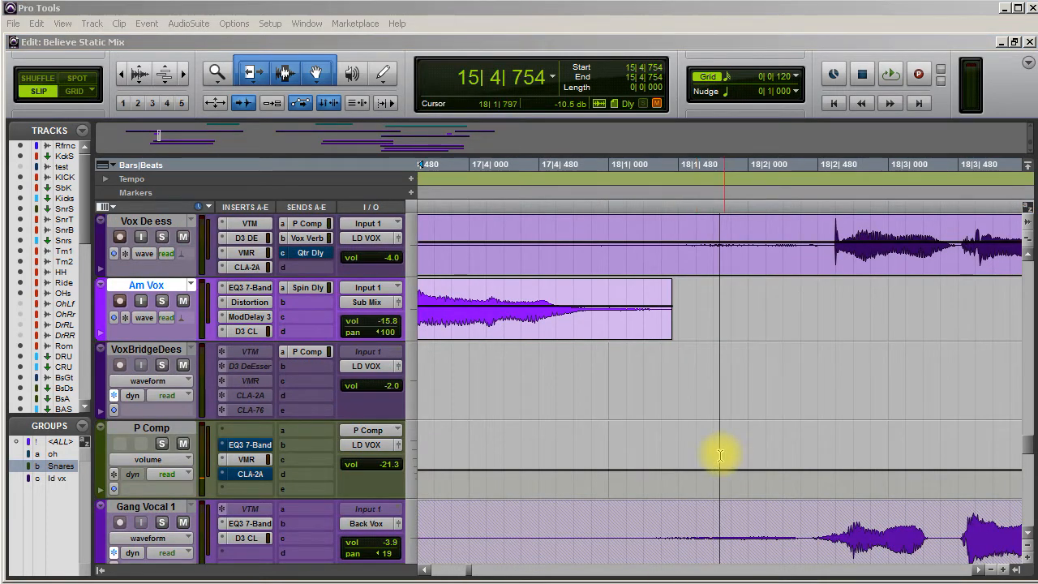
pyautogui.click(646, 361)
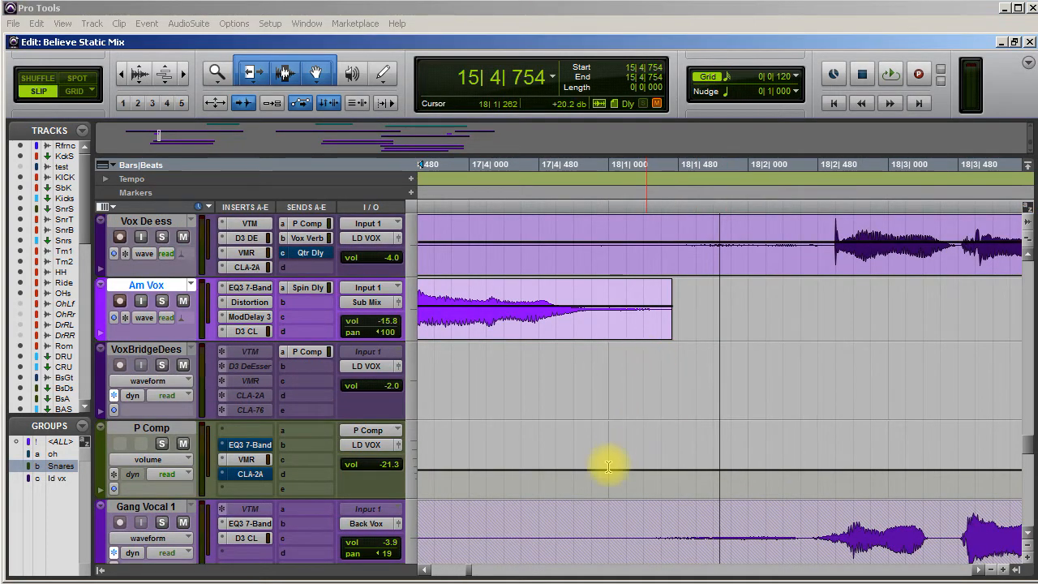
# Play the mix from 15|2|256 to hear the Am Vox phrase alongside the lead vocal
pyautogui.hscroll(-10, 608, 466)
pyautogui.hscroll(-5, 608, 467)
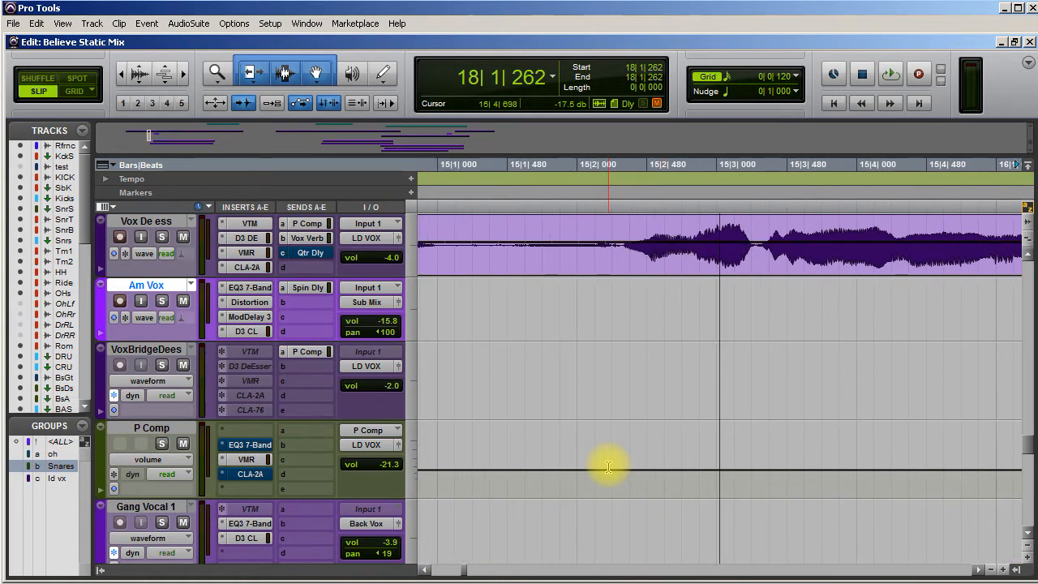
pyautogui.click(614, 296)
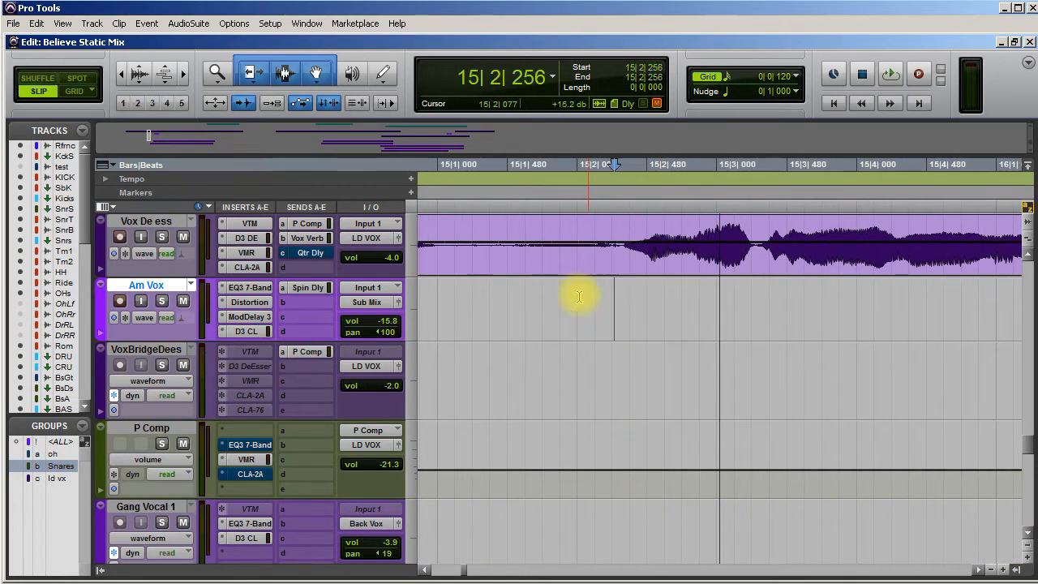
pyautogui.press('space')
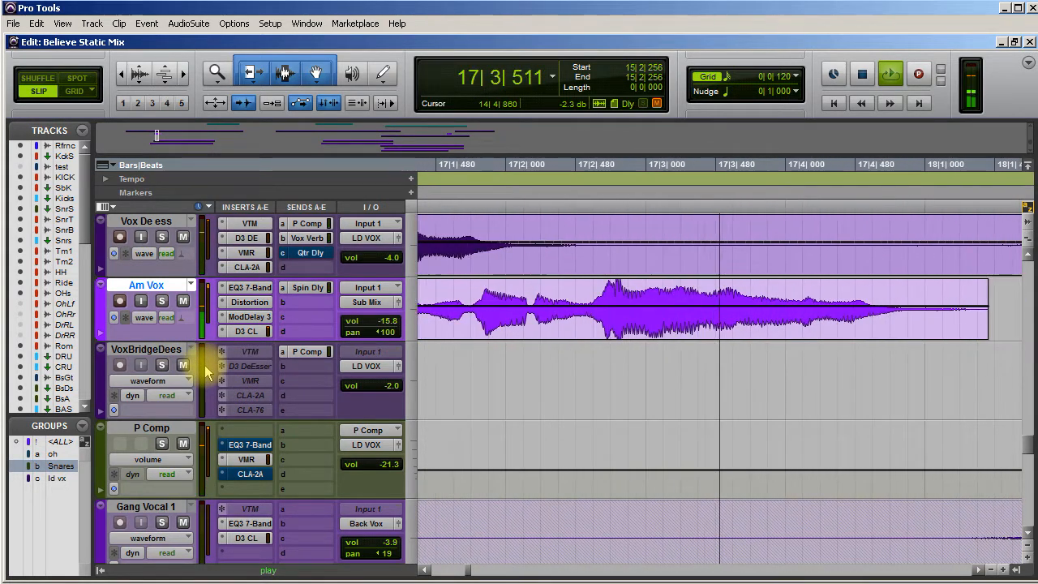
pyautogui.press('space')
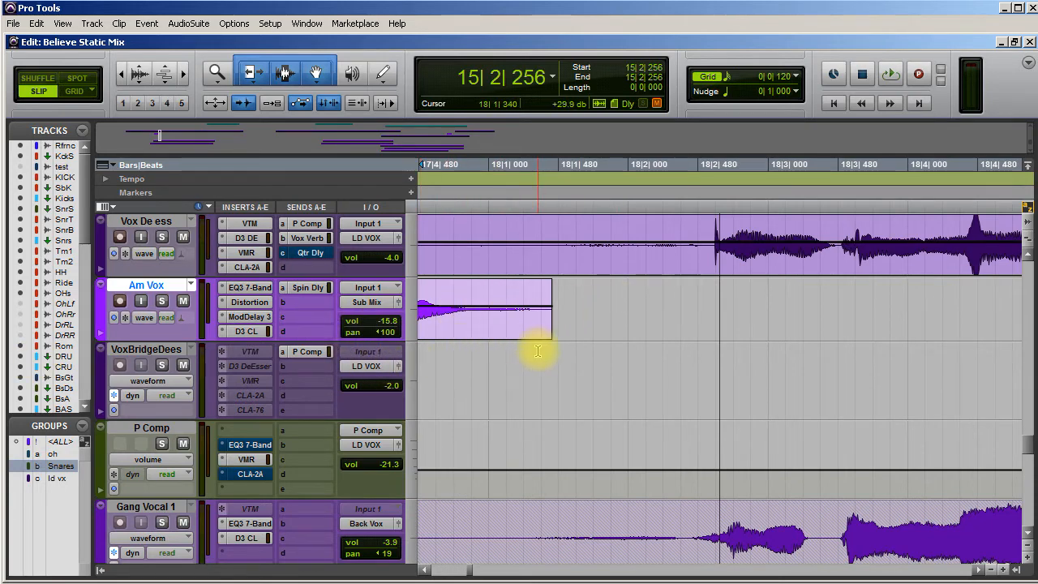
# Delete the Vox-Gain-07 clip from the Am Vox track and set the track's volume to -3.9 dB
pyautogui.hscroll(-10, 537, 348)
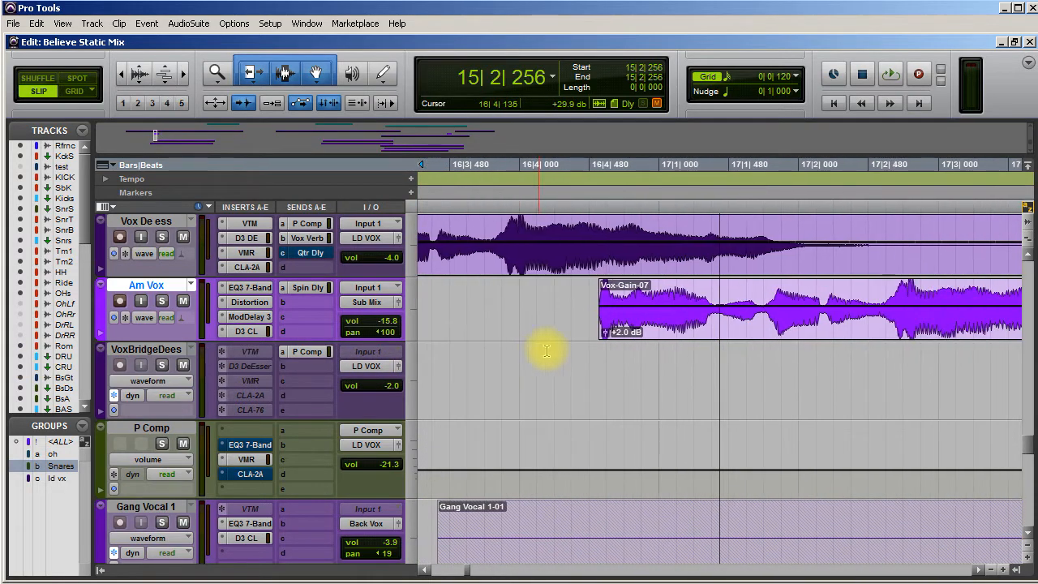
pyautogui.click(665, 332)
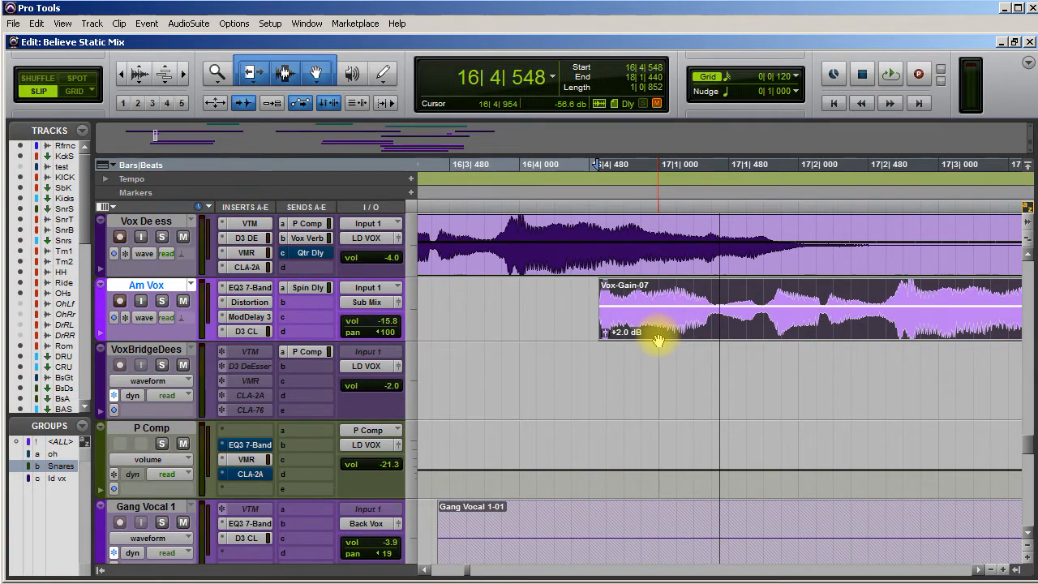
pyautogui.press('Delete')
pyautogui.click(383, 323)
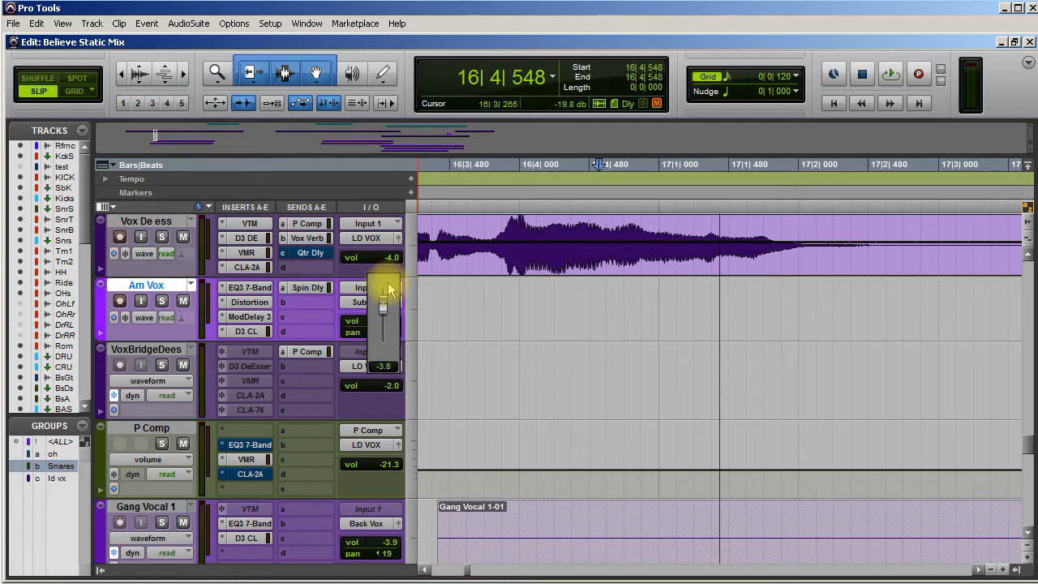
# Play the mix from 16|1|552 to check the lead vocal without the Am Vox clip
pyautogui.hscroll(-5, 679, 348)
pyautogui.click(556, 231)
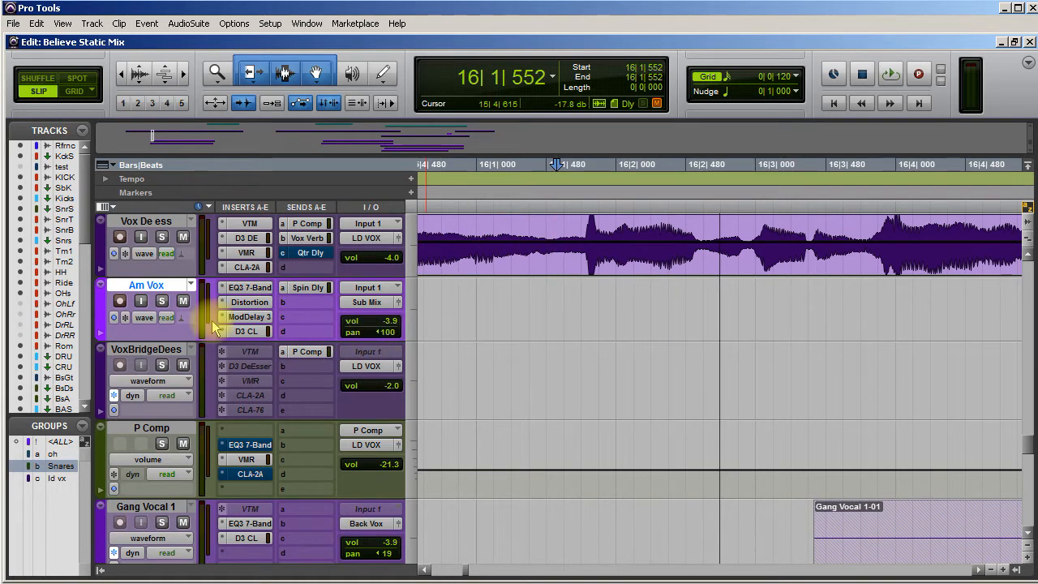
pyautogui.press('space')
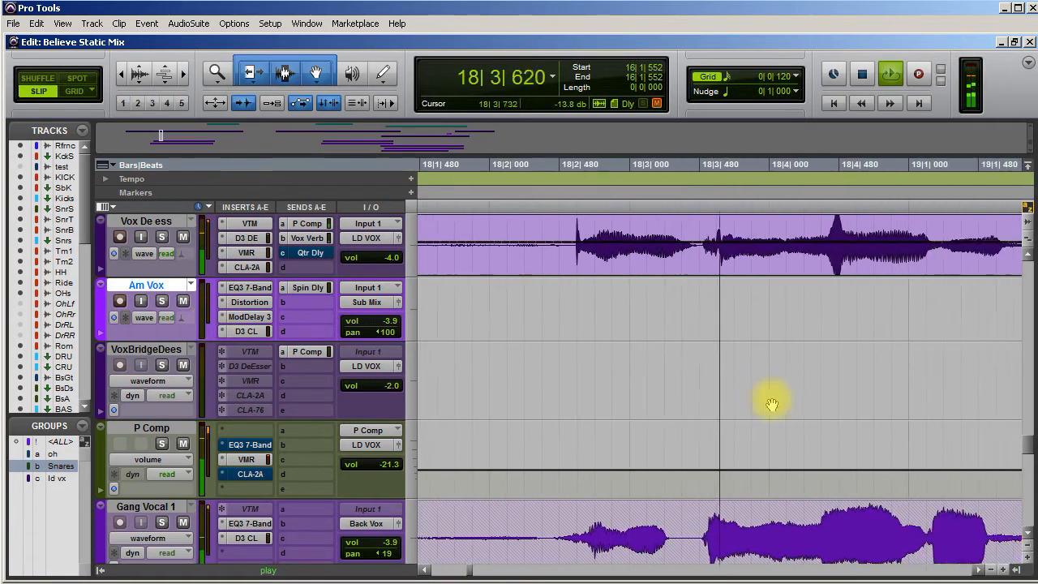
pyautogui.press('space')
# Go to the drum tracks and play the mix from 13|1|130 to check the cymbals
pyautogui.moveTo(1028, 442); pyautogui.dragTo(1034, 324)
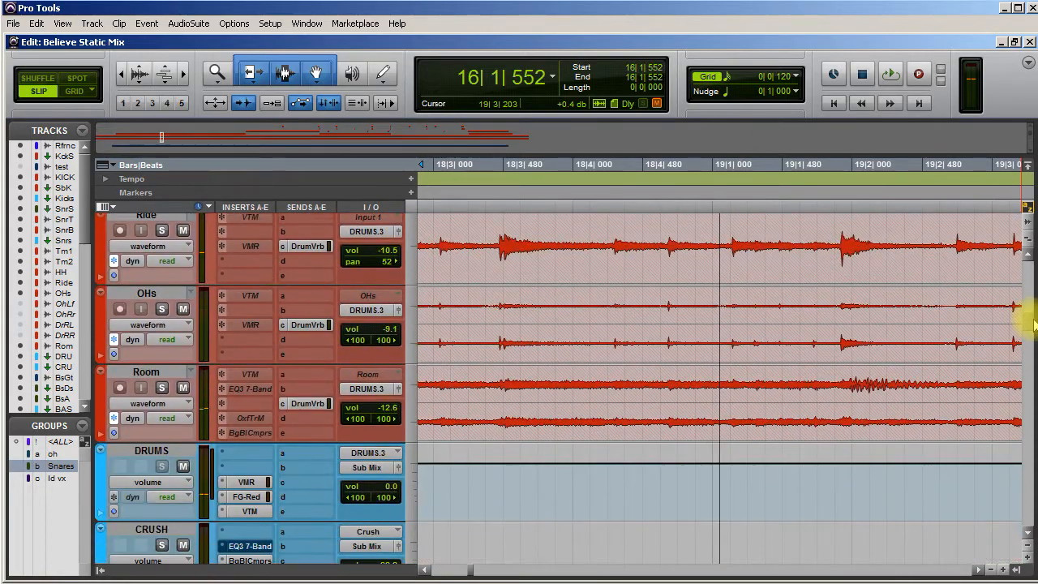
pyautogui.hscroll(-8, 507, 471)
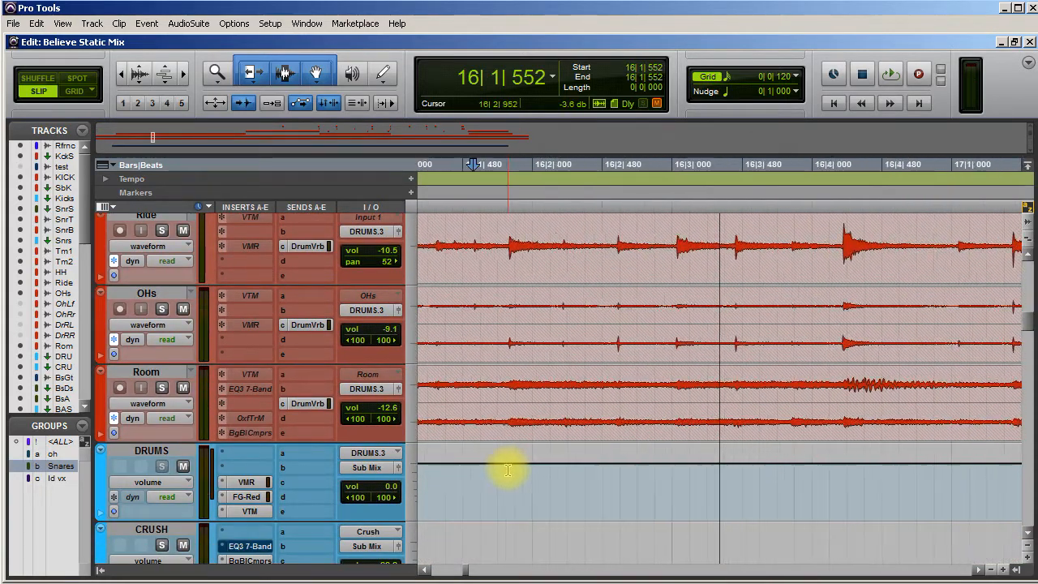
pyautogui.hscroll(-4, 507, 470)
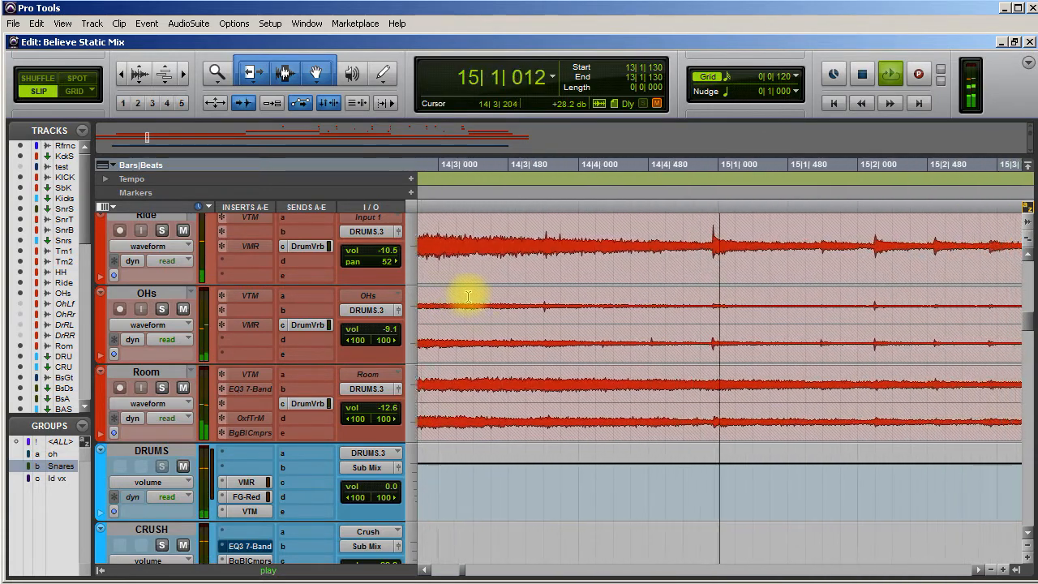
pyautogui.press('space')
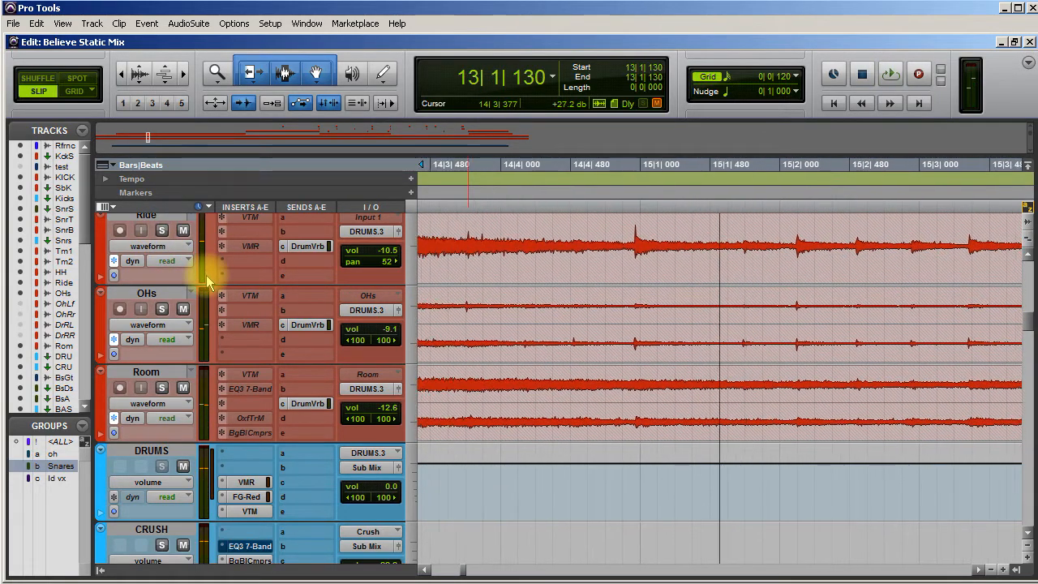
# Play the mix from 6|3|018, just before the Ride-02 clip begins, to judge the Ride level
pyautogui.scroll(5, 206, 275)
pyautogui.scroll(-3, 206, 275)
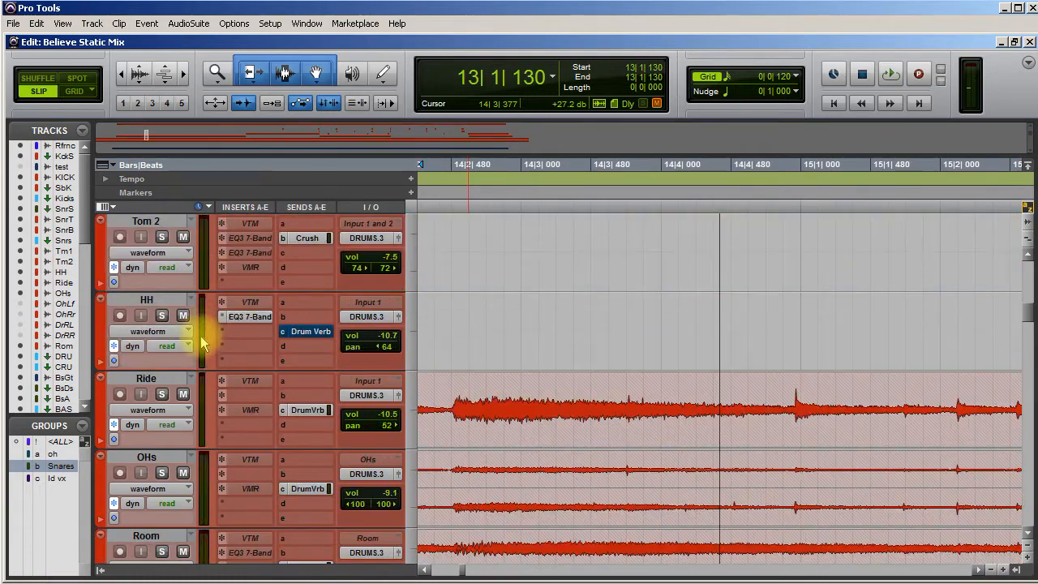
pyautogui.hscroll(-10, 203, 340)
pyautogui.hscroll(-5, 203, 345)
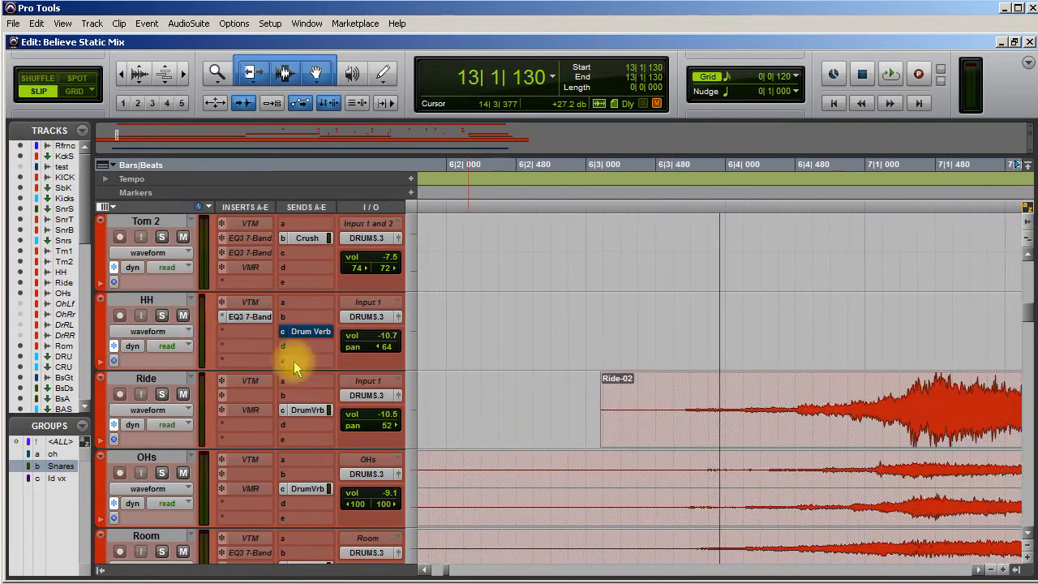
pyautogui.click(588, 394)
pyautogui.press('space')
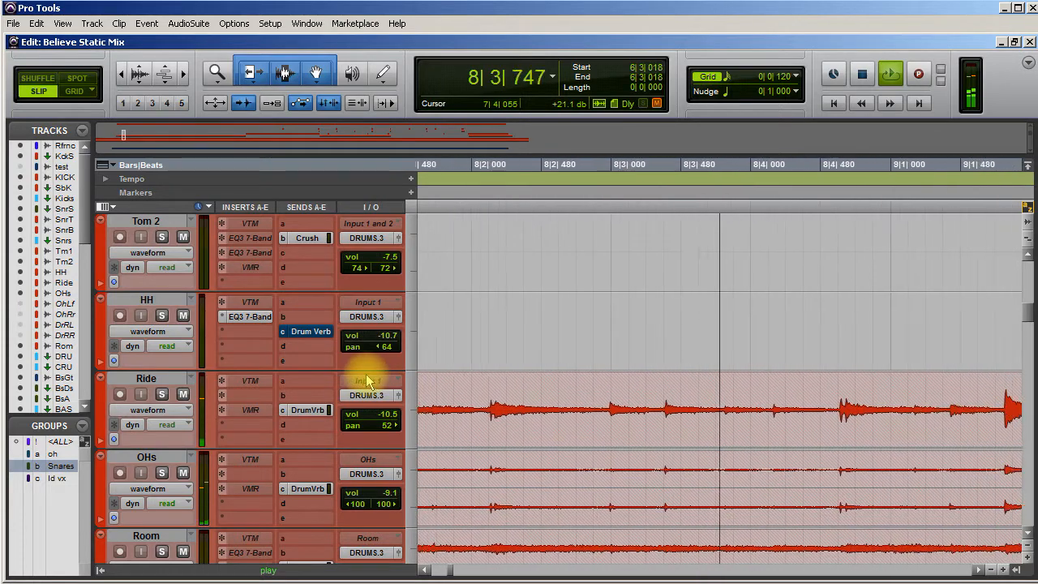
pyautogui.press('space')
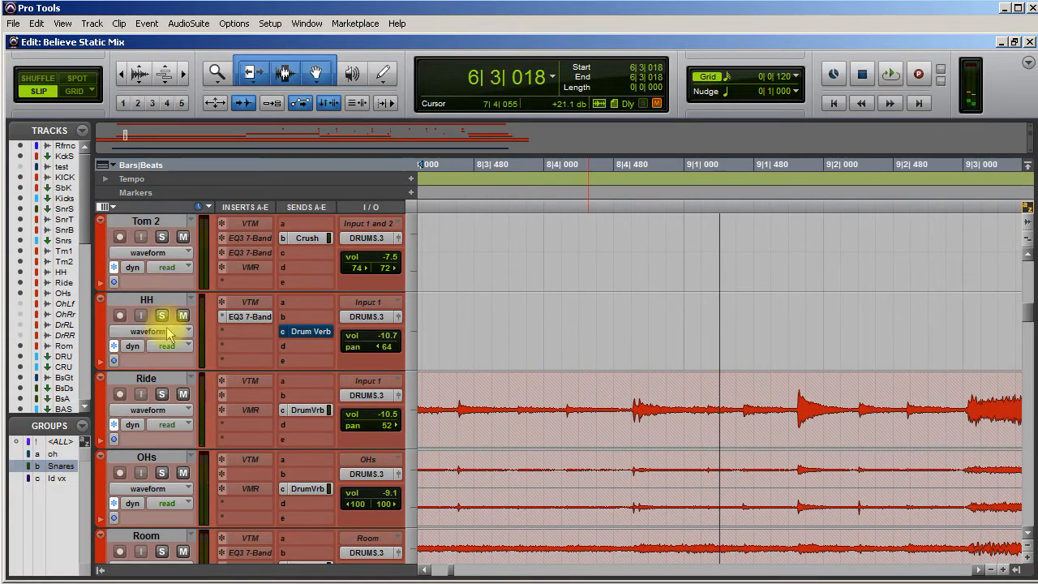
# Show the Ride track's volume automation and play the end of its first clip from 39|4|640
pyautogui.click(185, 412)
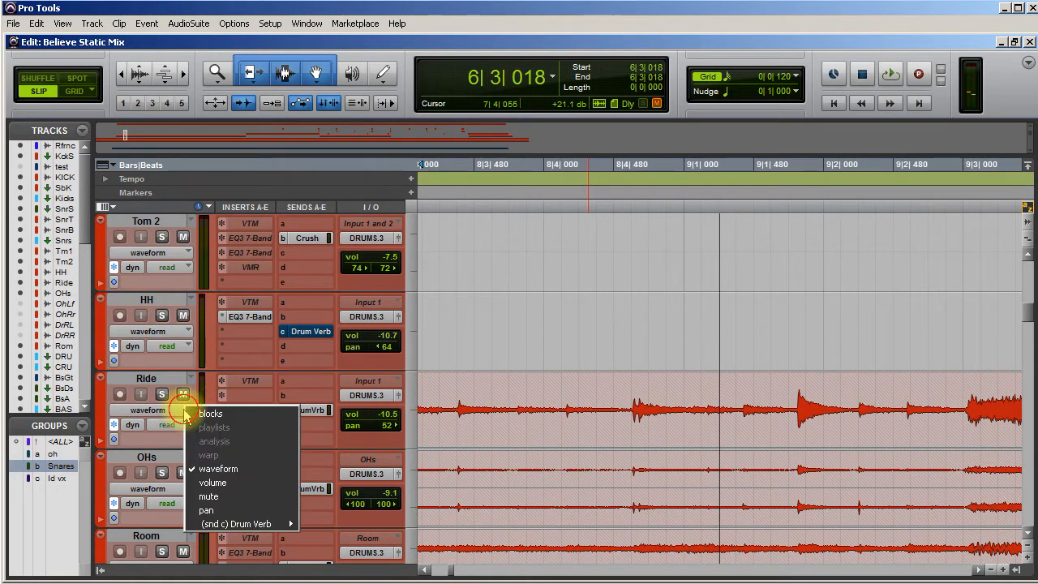
pyautogui.click(214, 484)
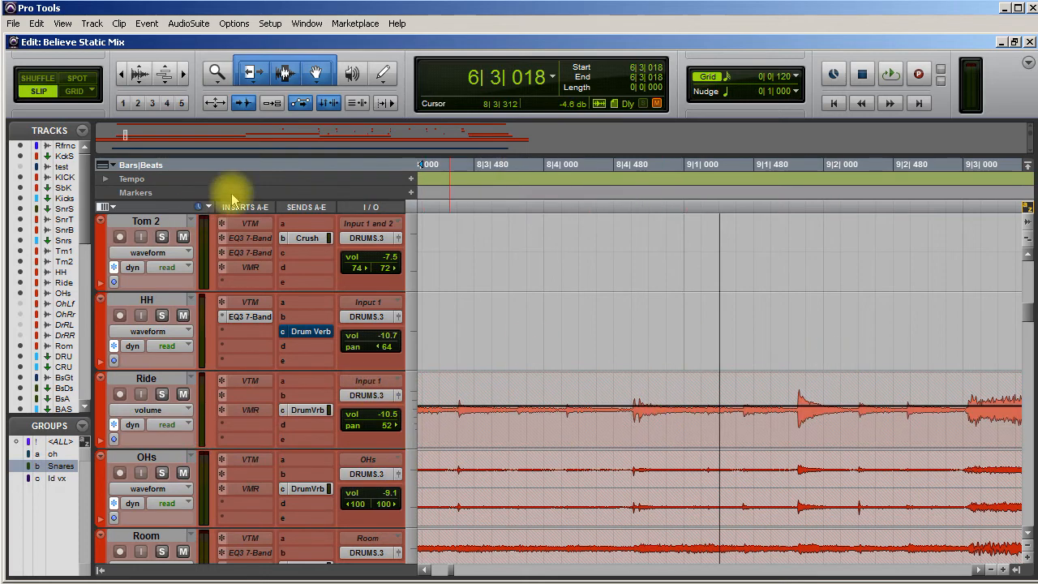
pyautogui.hscroll(-5, 418, 466)
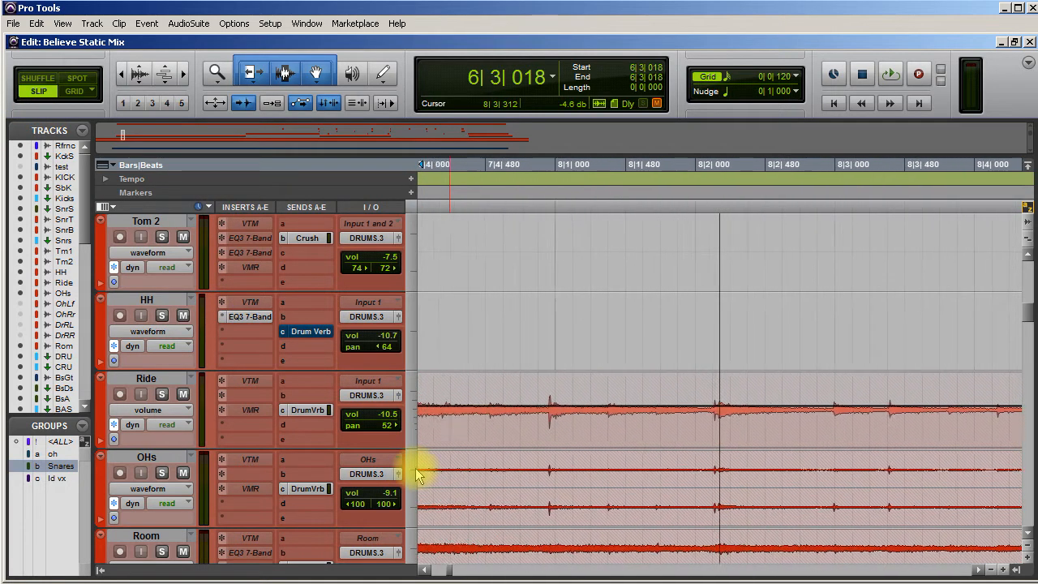
pyautogui.hscroll(-3, 418, 474)
pyautogui.hscroll(-3, 417, 474)
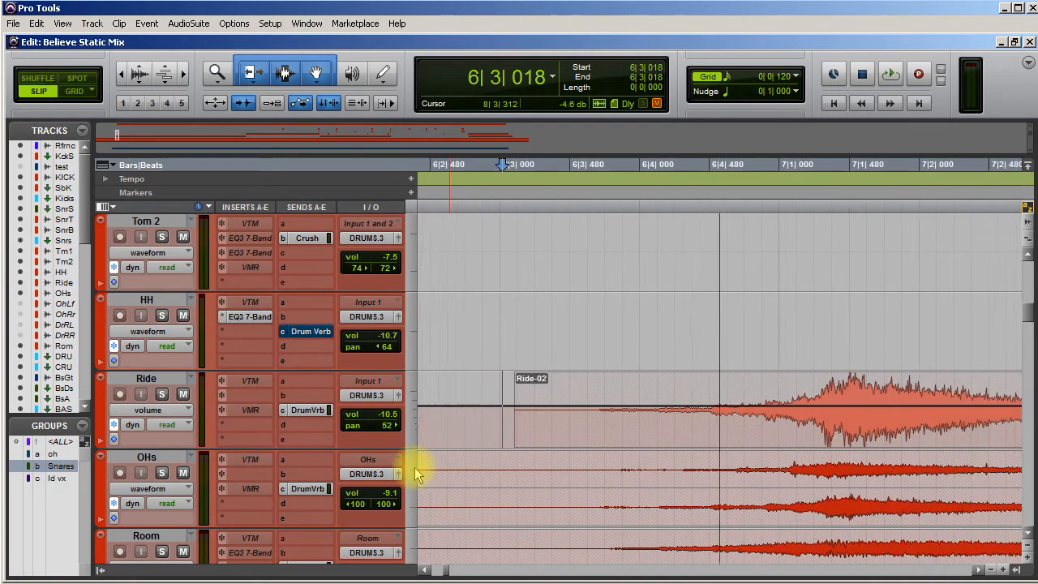
pyautogui.scroll(-8, 575, 419)
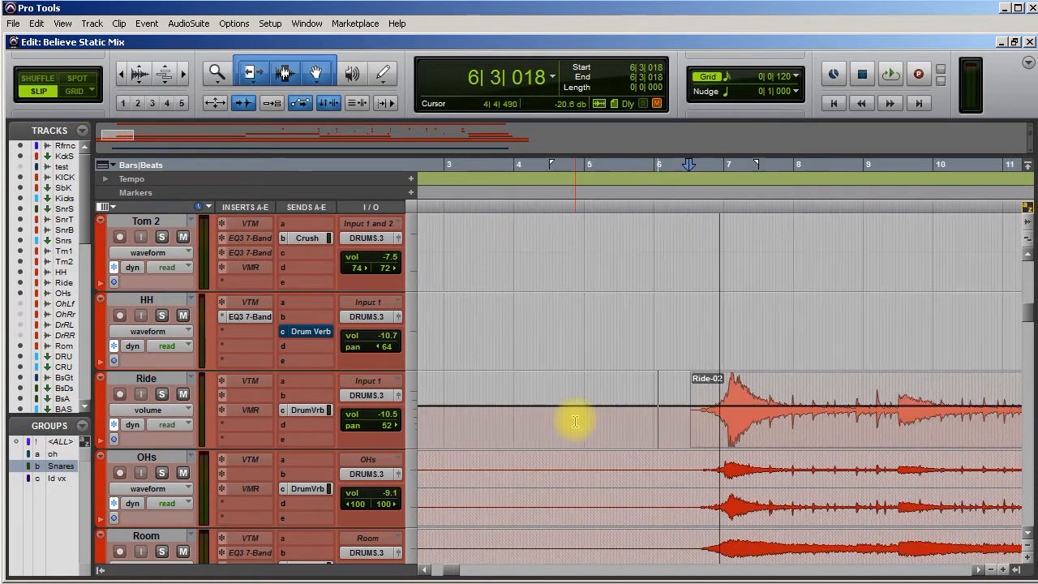
pyautogui.hscroll(5, 674, 458)
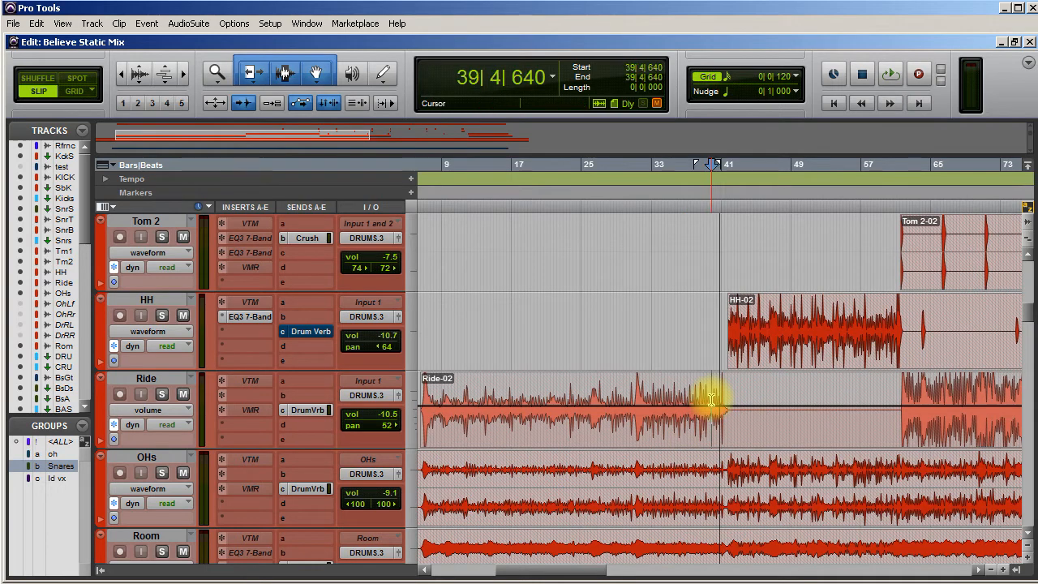
pyautogui.press('space')
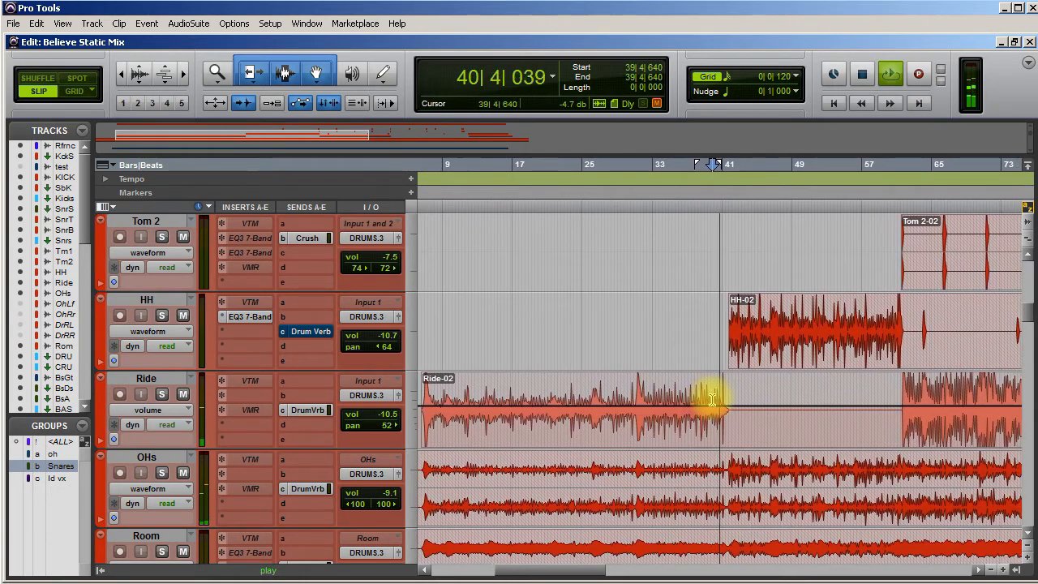
pyautogui.press('space')
# Raise the Ride volume automation from 6|2|526 to 42|2|670 by 4.1 dB to -6.4 dB, and play the section from 5|1|690
pyautogui.moveTo(730, 406); pyautogui.dragTo(680, 421)
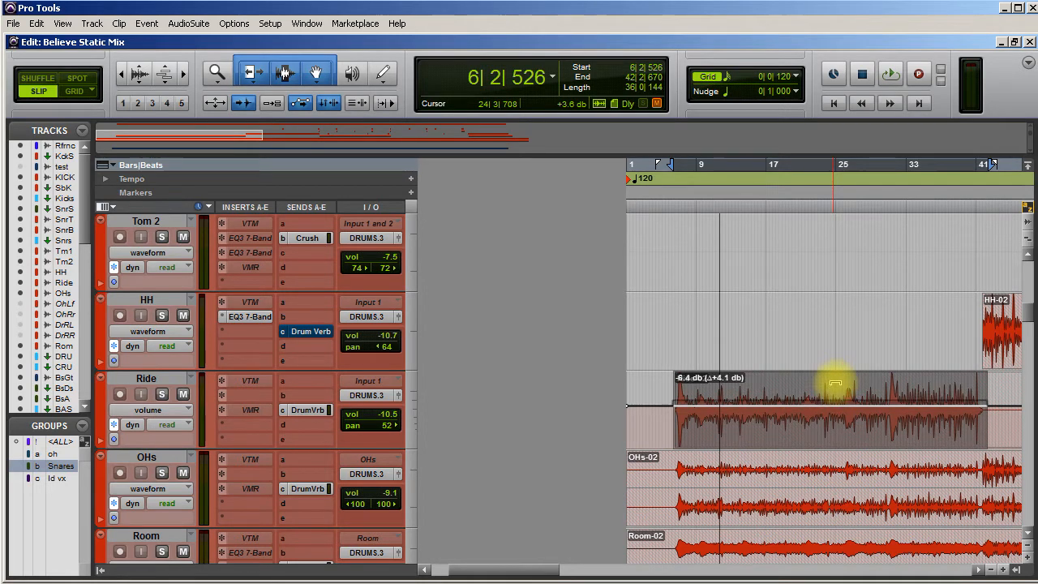
pyautogui.moveTo(835, 381); pyautogui.dragTo(672, 394)
pyautogui.click(666, 394)
pyautogui.press('space')
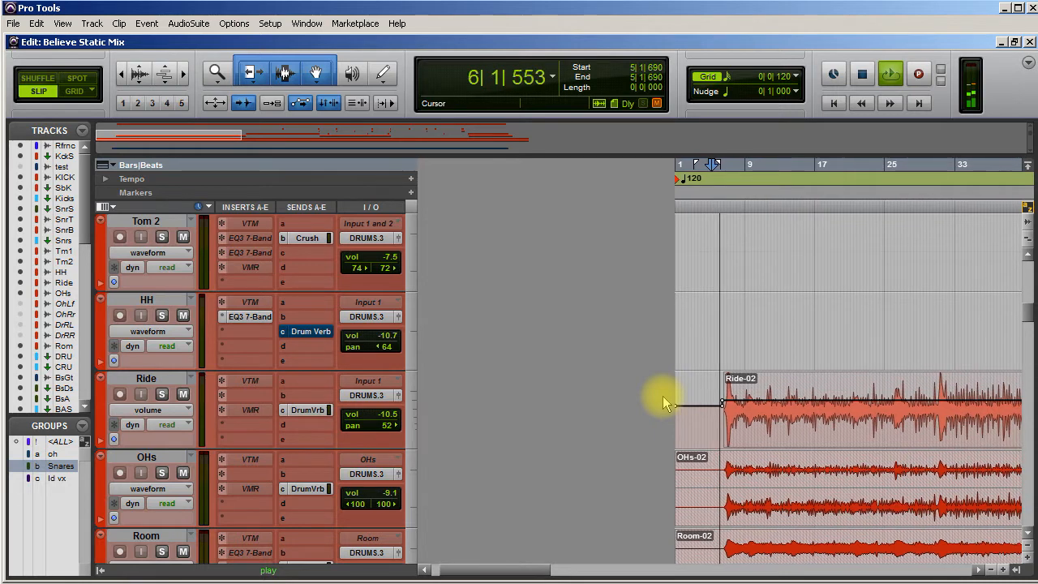
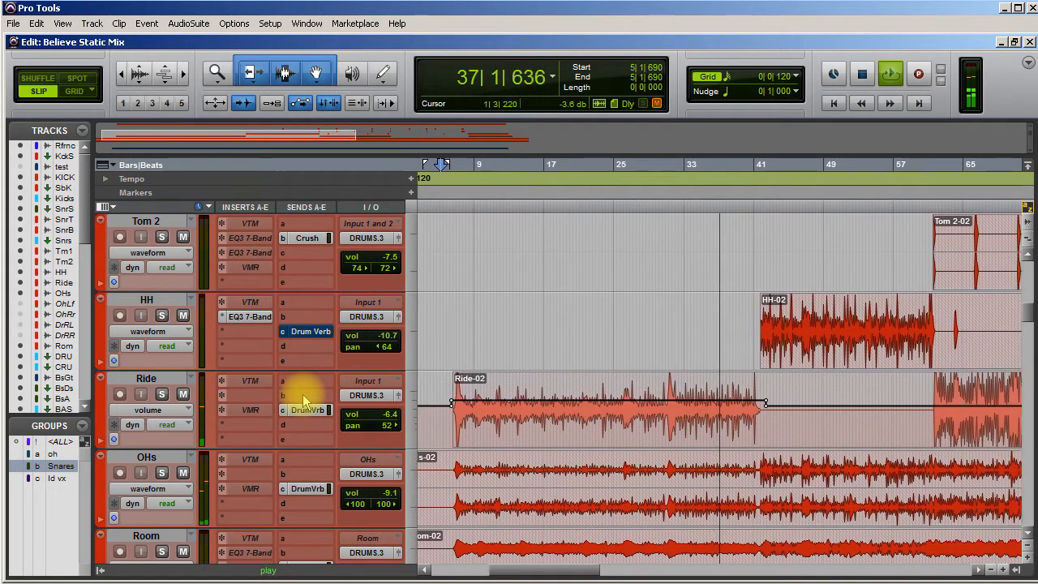
pyautogui.press('space')
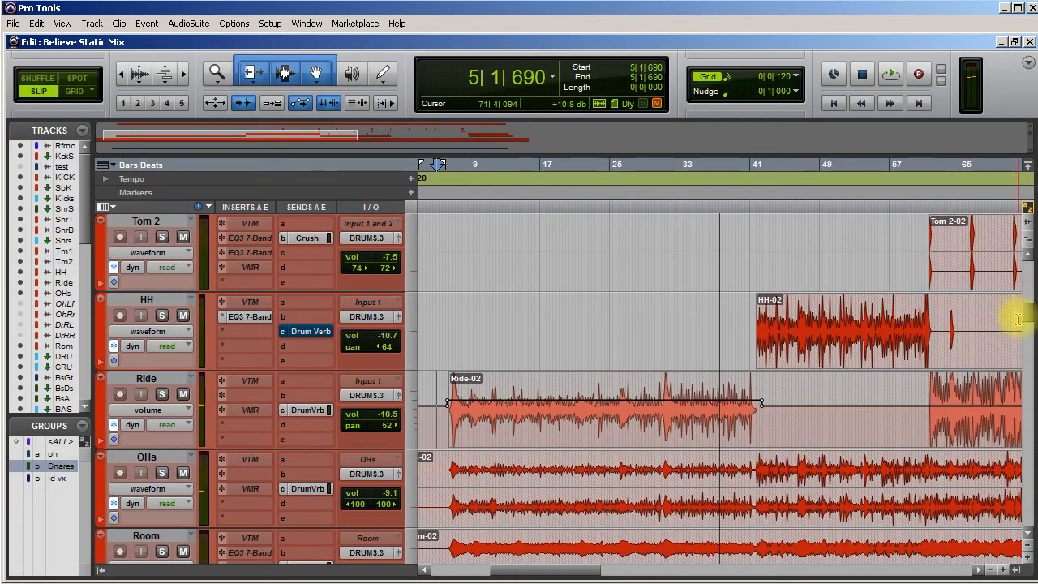
# Show the Glockenspiel track's volume automation and play from 29|4|877, briefly soloing the track
pyautogui.moveTo(1029, 315); pyautogui.dragTo(1030, 420)
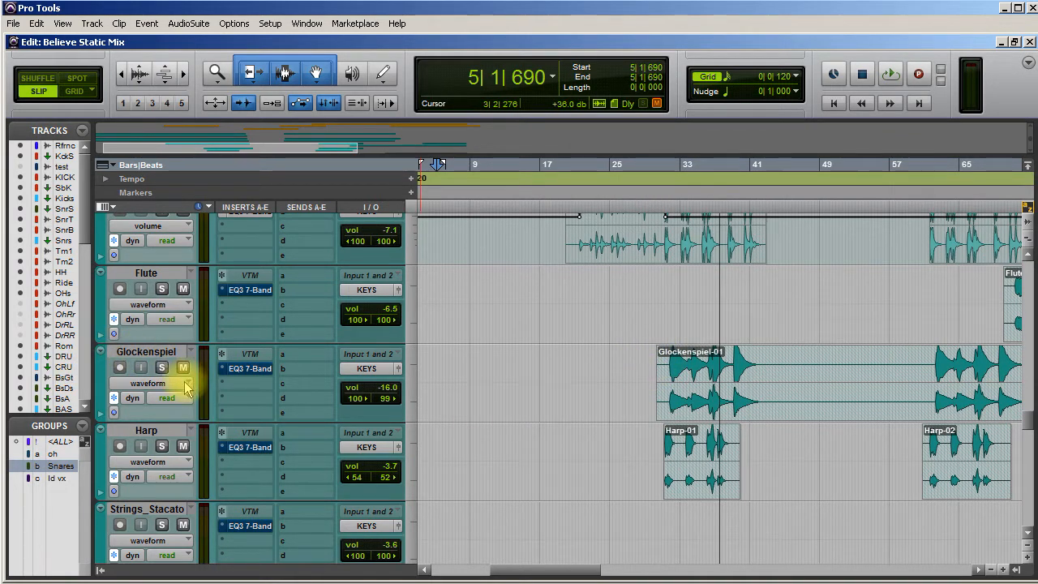
pyautogui.click(149, 383)
pyautogui.click(215, 456)
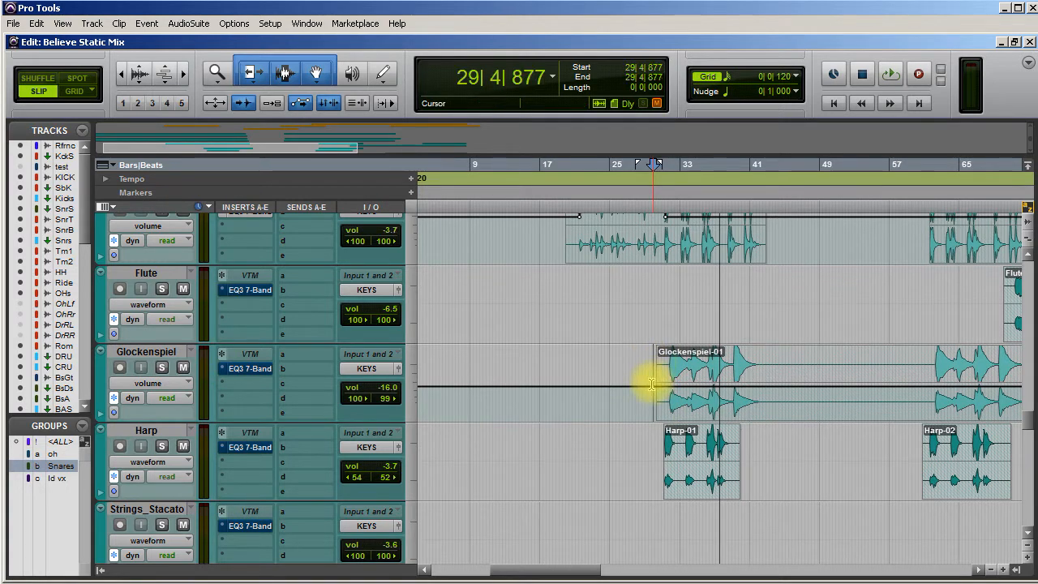
pyautogui.press('space')
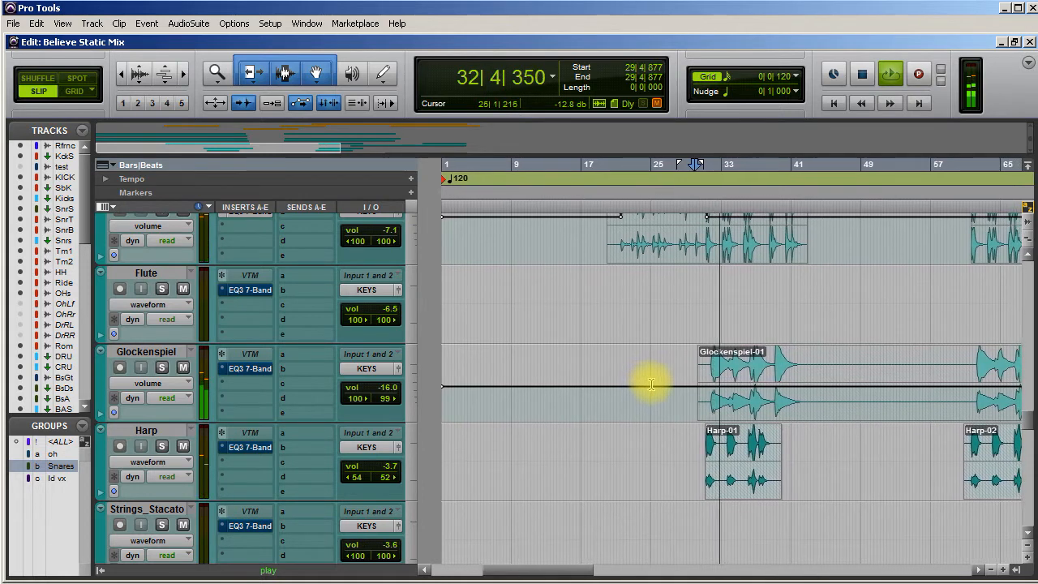
pyautogui.click(162, 369)
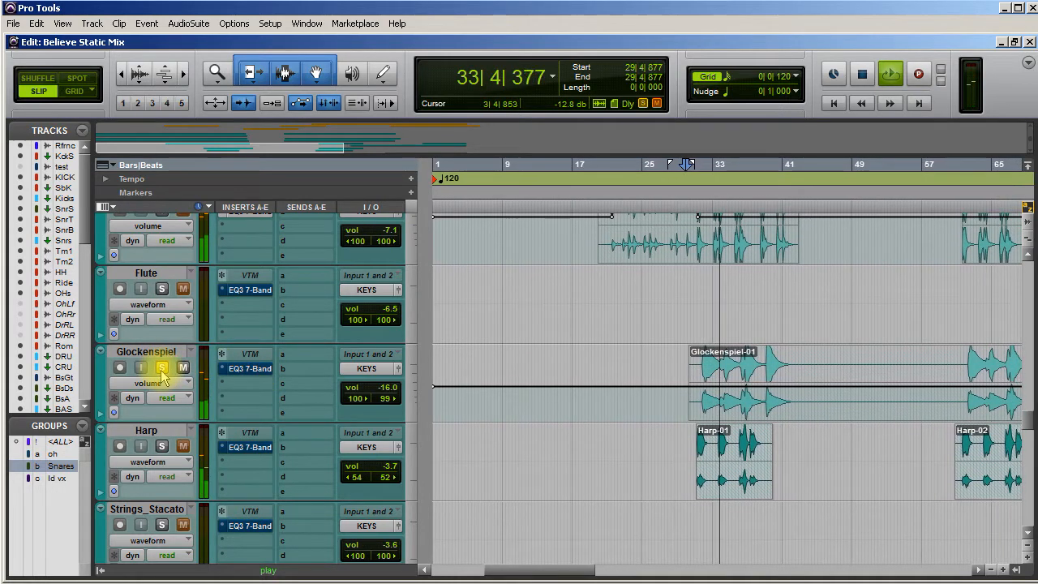
pyautogui.click(161, 369)
pyautogui.press('space')
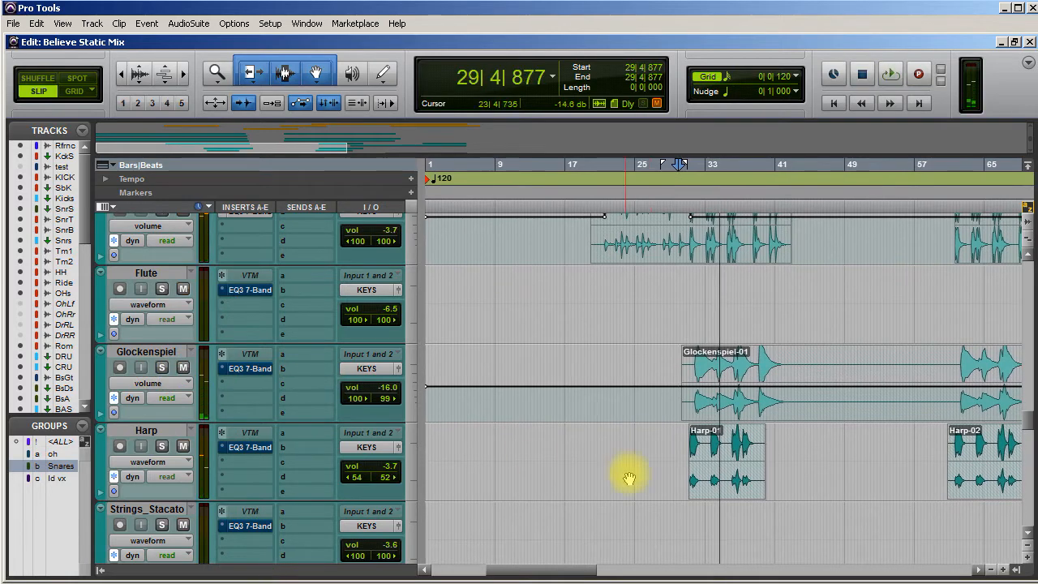
# Examine the Piano, Flute, Glockenspiel and Harp clips along the timeline and compare where the parts overlap
pyautogui.scroll(1, 750, 506)
pyautogui.scroll(-3, 750, 506)
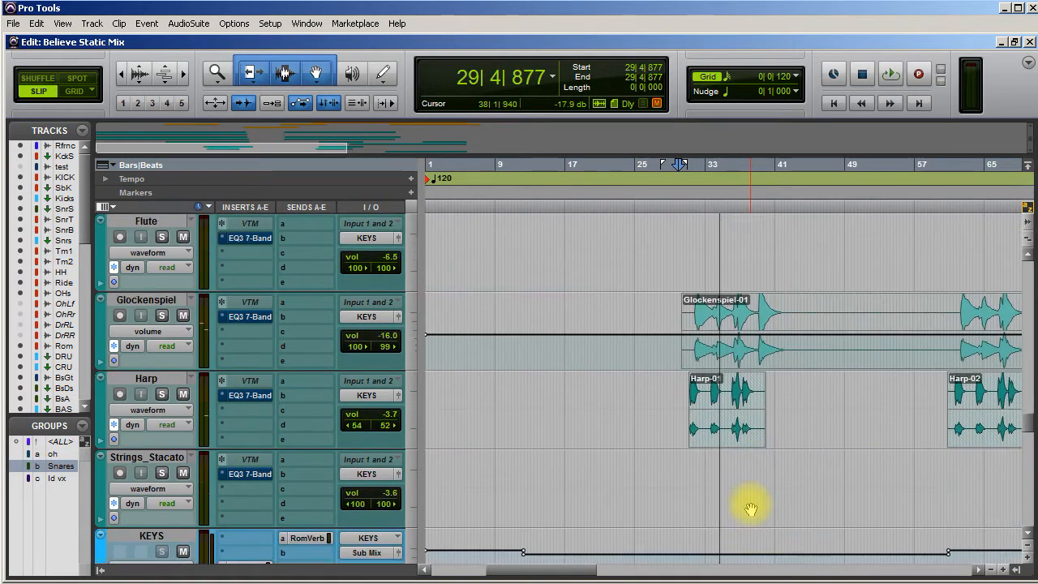
pyautogui.scroll(1, 751, 508)
pyautogui.hscroll(-3, 766, 523)
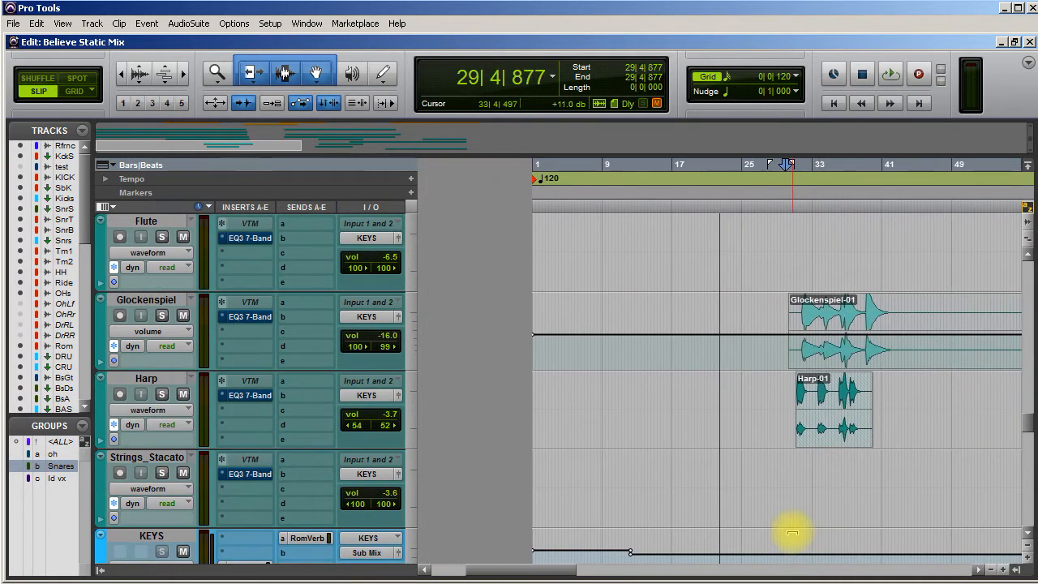
pyautogui.hscroll(6, 770, 529)
pyautogui.scroll(2, 771, 528)
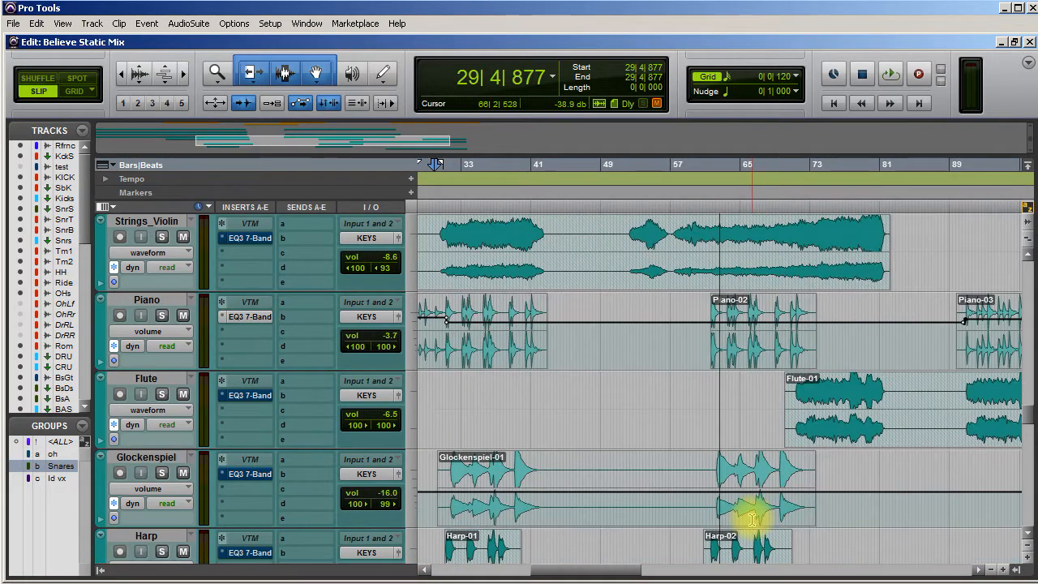
pyautogui.hscroll(-2, 752, 519)
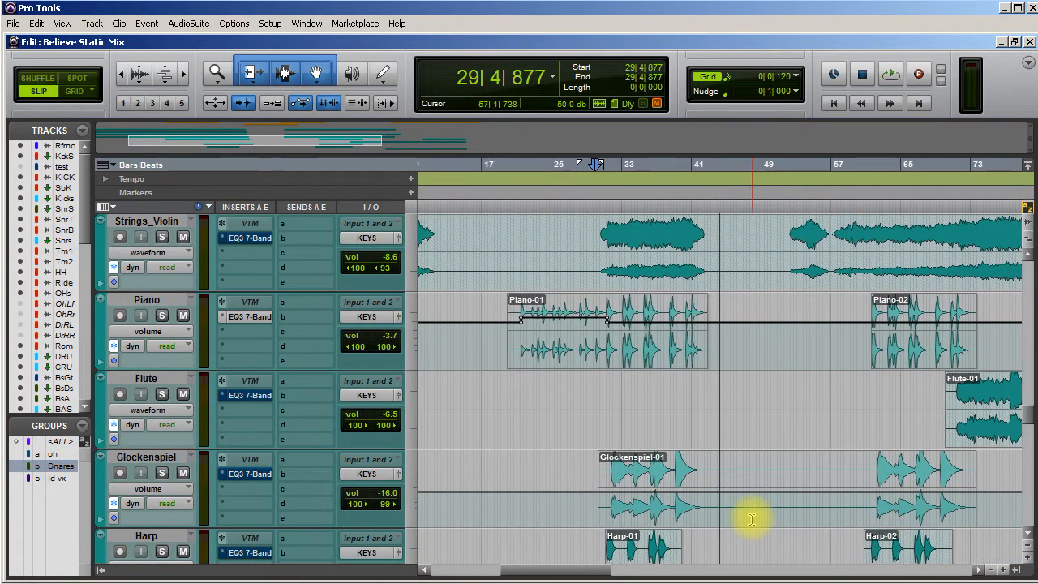
pyautogui.hscroll(2, 762, 517)
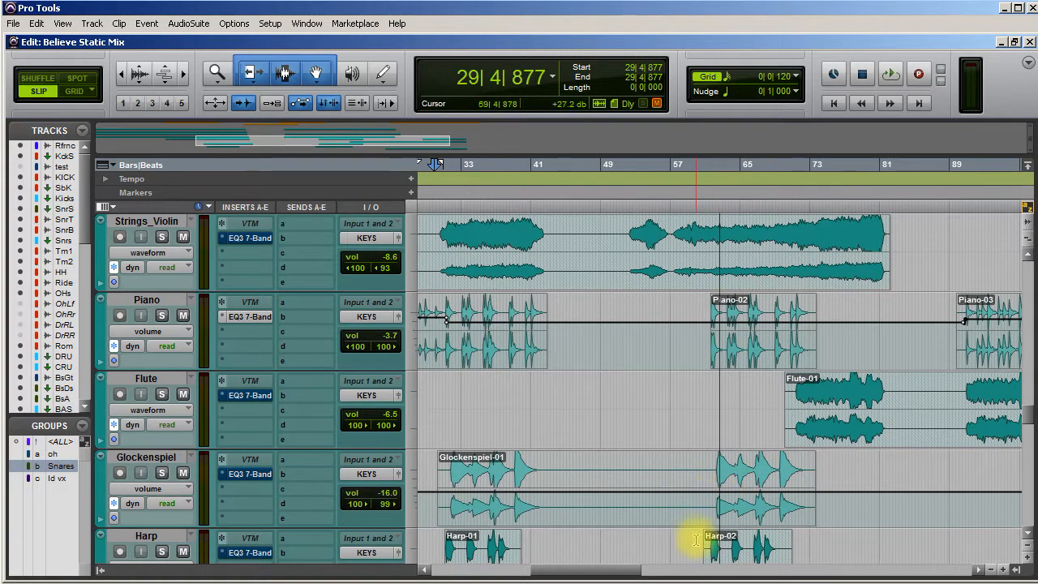
pyautogui.scroll(2, 698, 486)
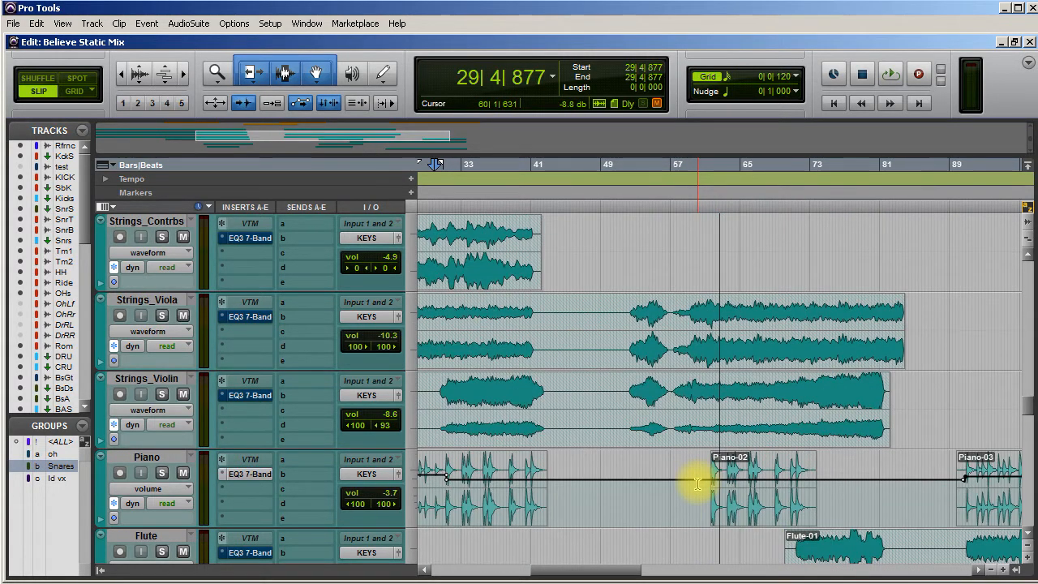
pyautogui.scroll(-5, 698, 484)
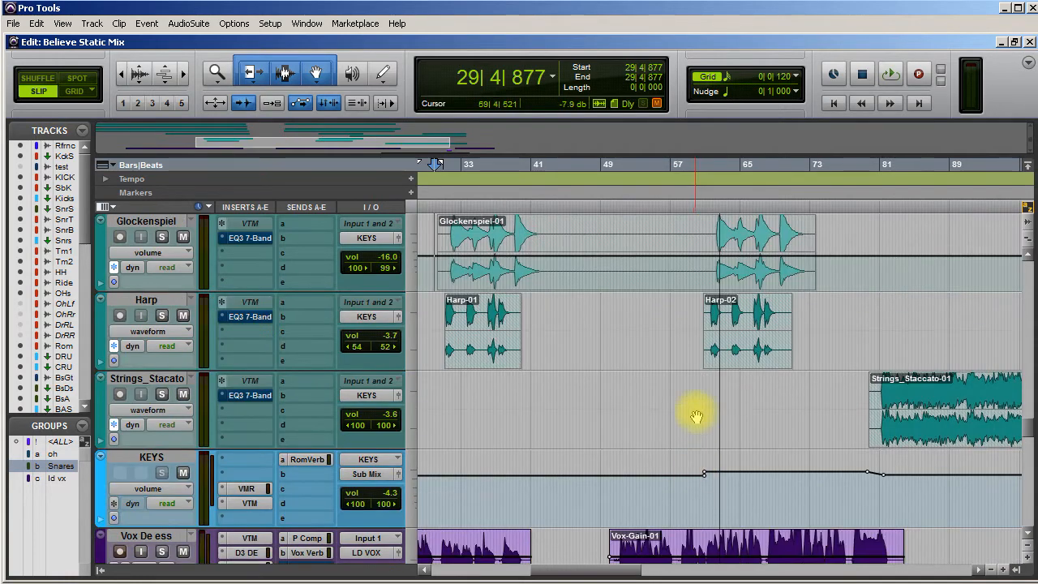
pyautogui.scroll(1, 686, 315)
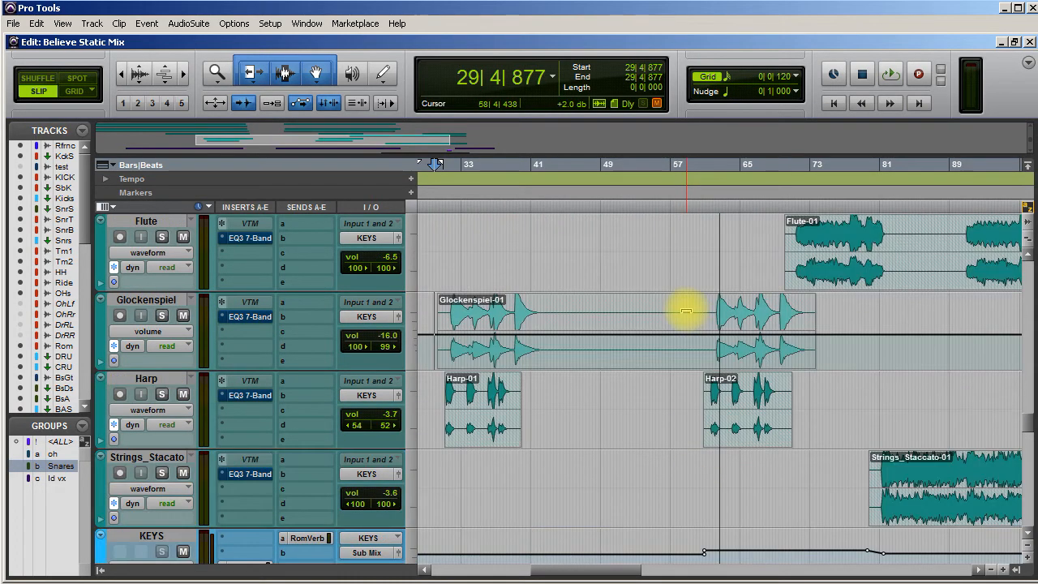
# Play the mix from 58|3|685, from 48|4|676 and from 33|2|634 to hear the Glockenspiel and Harp against the other keys
pyautogui.hscroll(-3, 683, 391)
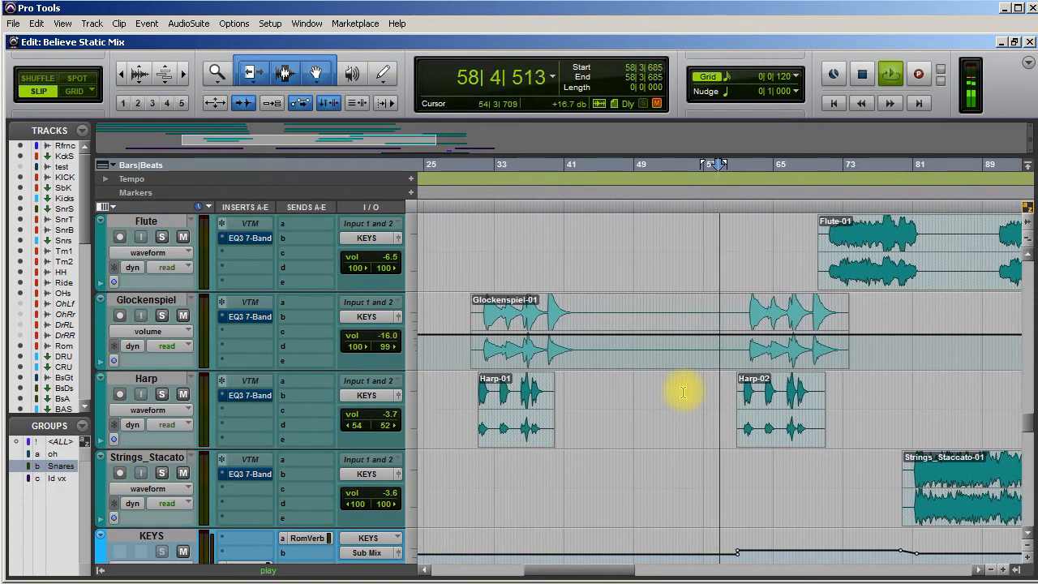
pyautogui.hscroll(-6, 630, 394)
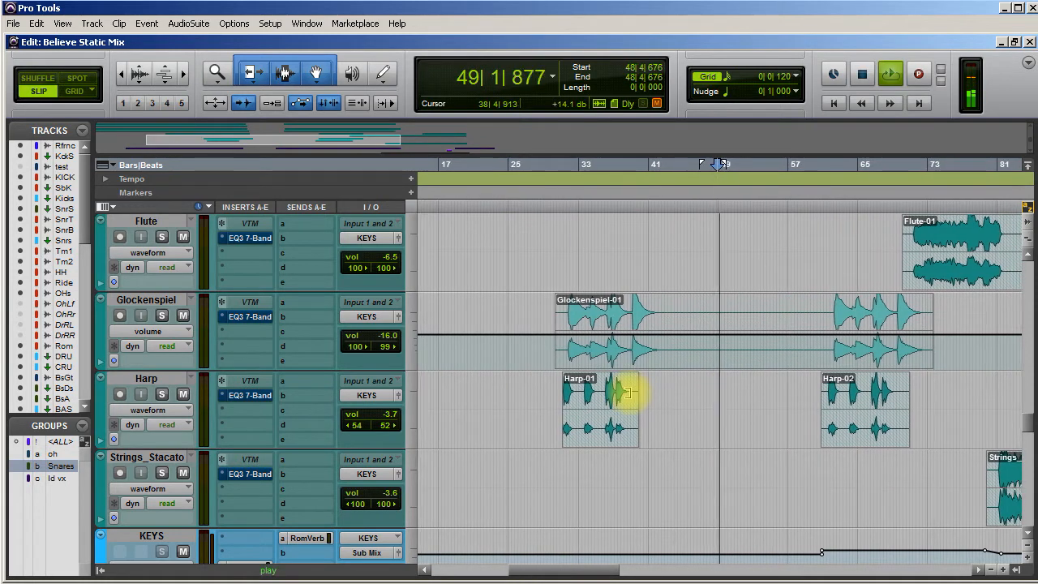
pyautogui.hscroll(-5, 646, 381)
pyautogui.press('space')
pyautogui.press('space')
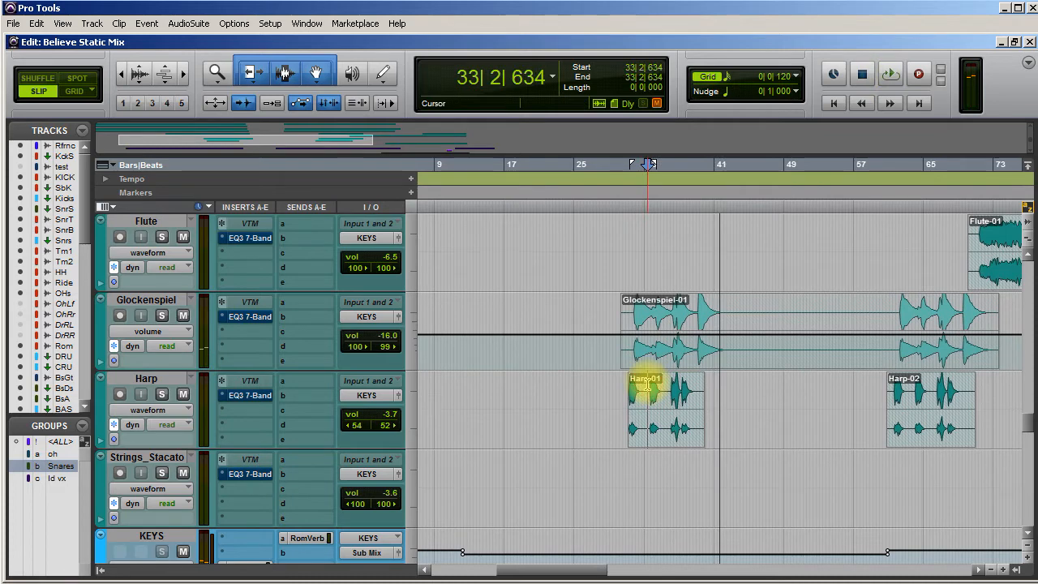
pyautogui.hscroll(-5, 646, 385)
pyautogui.press('space')
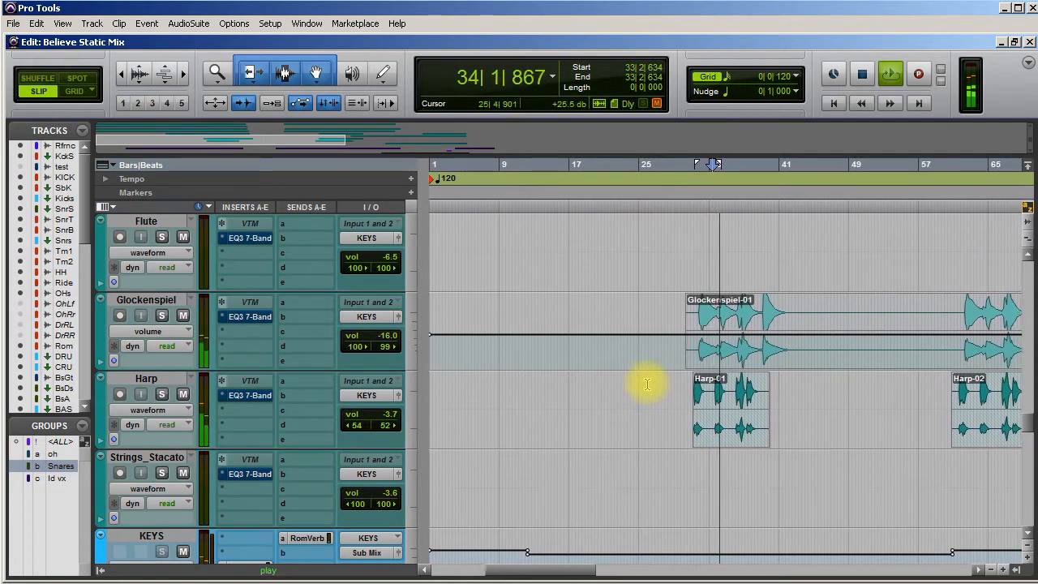
pyautogui.scroll(4, 712, 388)
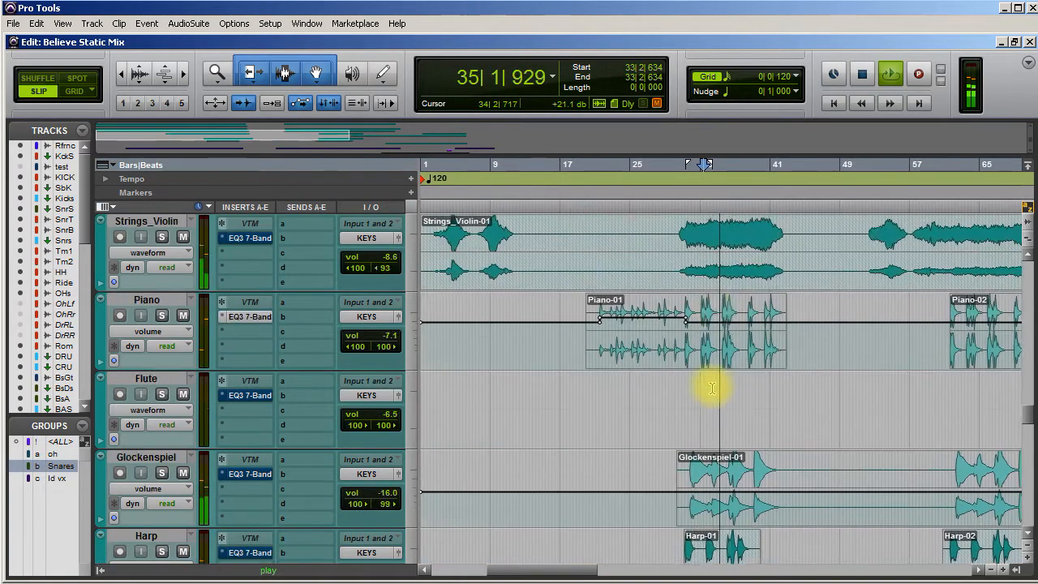
pyautogui.scroll(2, 712, 388)
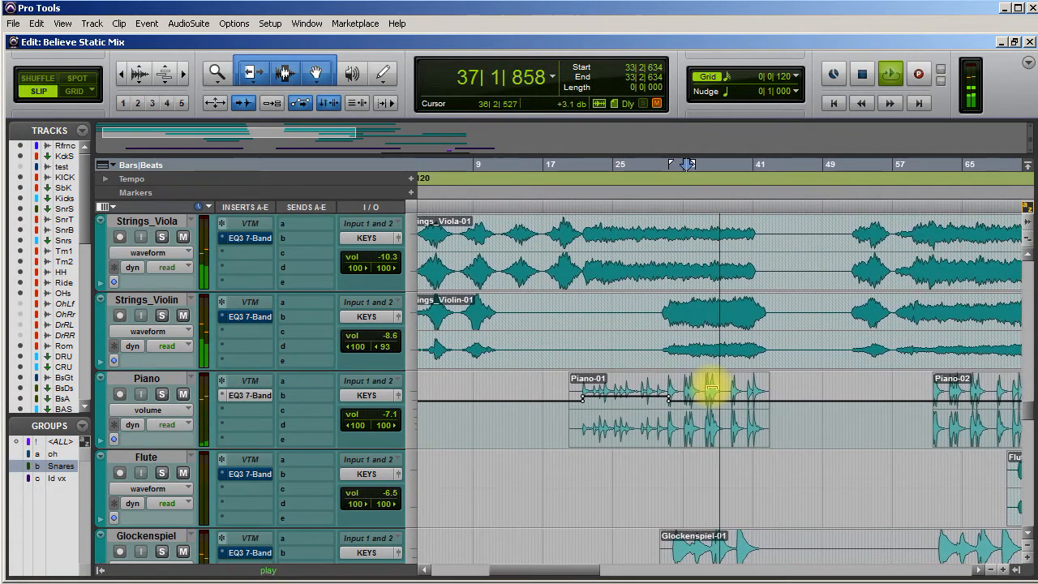
pyautogui.press('space')
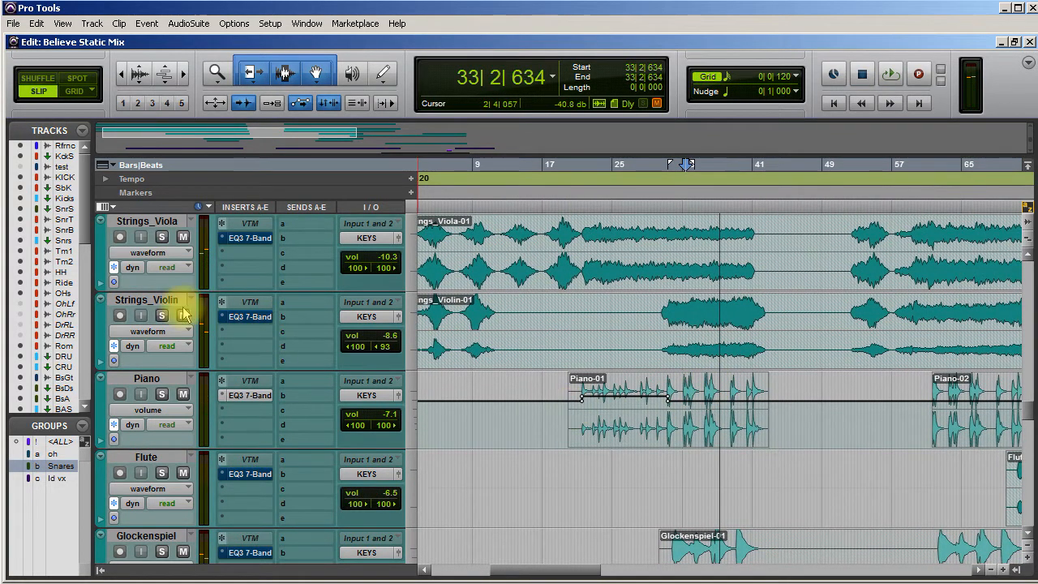
# Solo the Piano track and play its first clip from 35|2|087
pyautogui.scroll(2, 675, 383)
pyautogui.scroll(2, 676, 384)
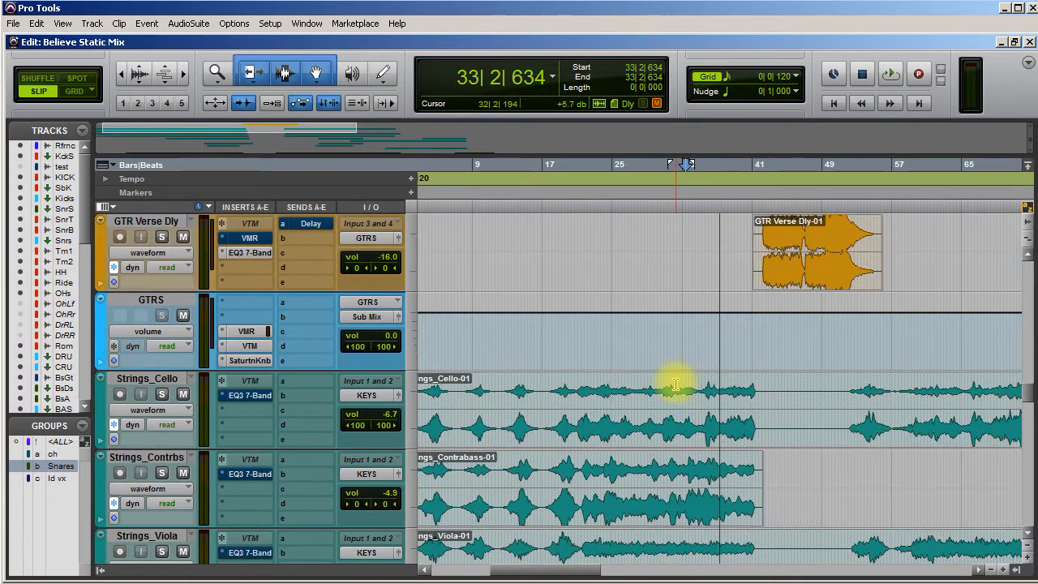
pyautogui.scroll(-3, 676, 383)
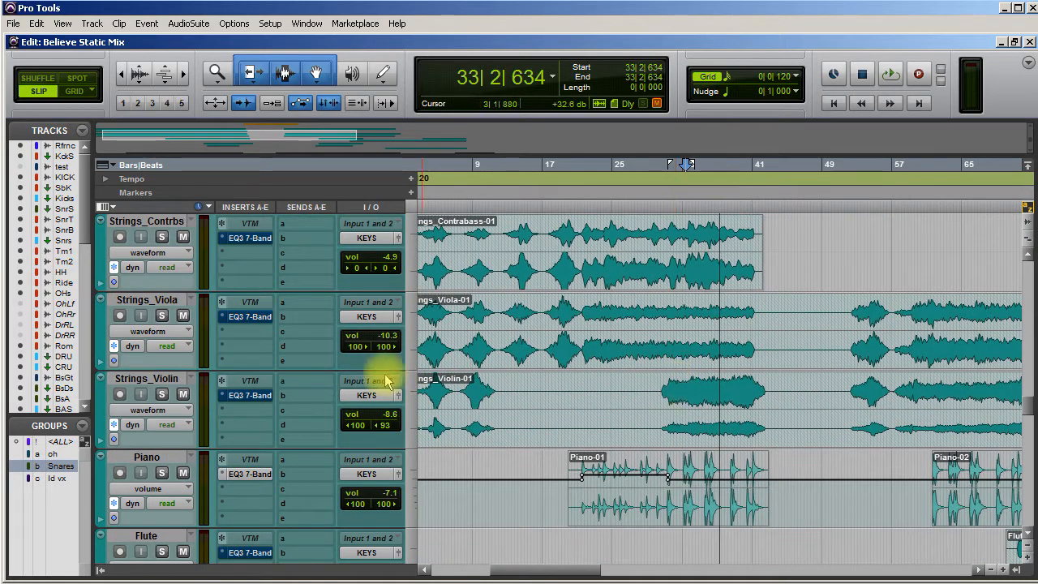
pyautogui.click(162, 473)
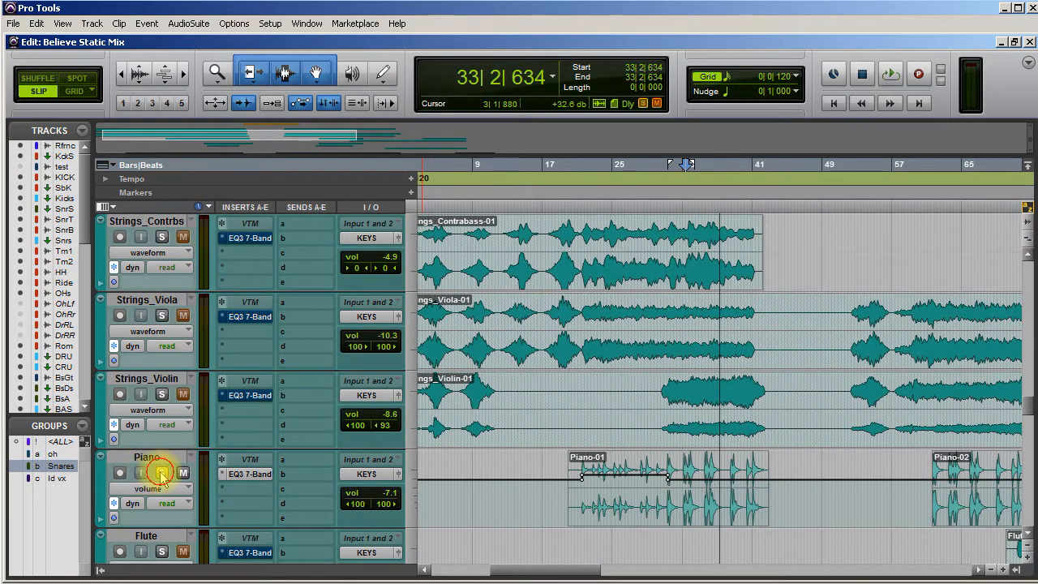
pyautogui.click(699, 474)
pyautogui.press('space')
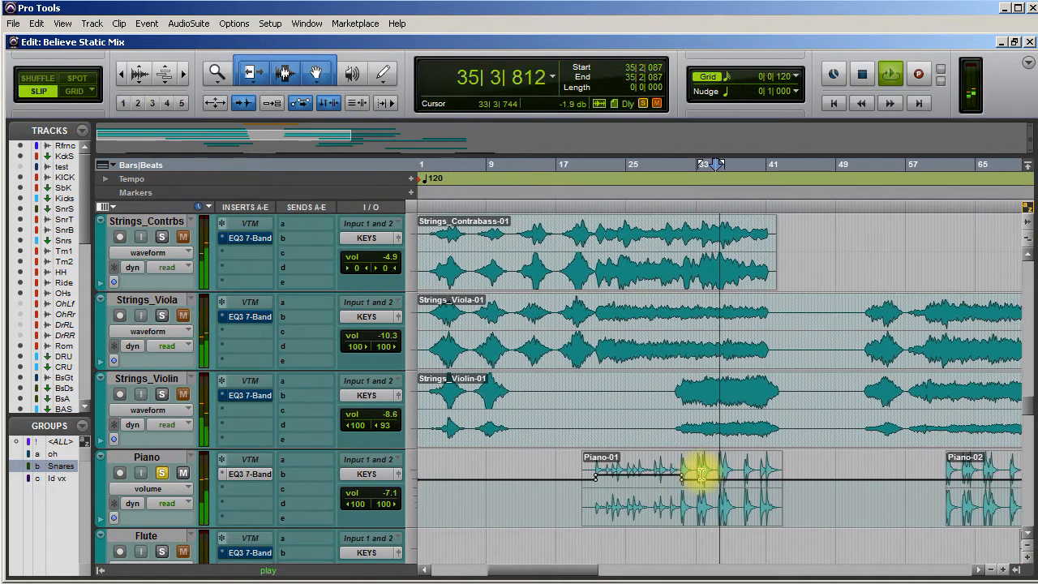
pyautogui.press('space')
pyautogui.scroll(-3, 540, 447)
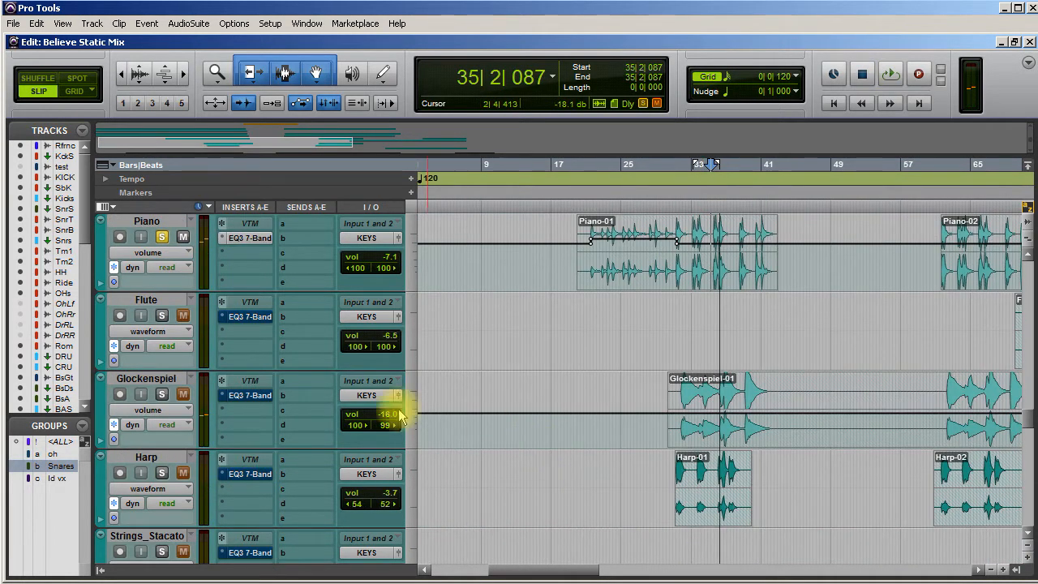
# Add the Glockenspiel and Harp to the solo one at a time, playing from 35|2|087, and unsolo all three tracks
pyautogui.click(162, 395)
pyautogui.press('space')
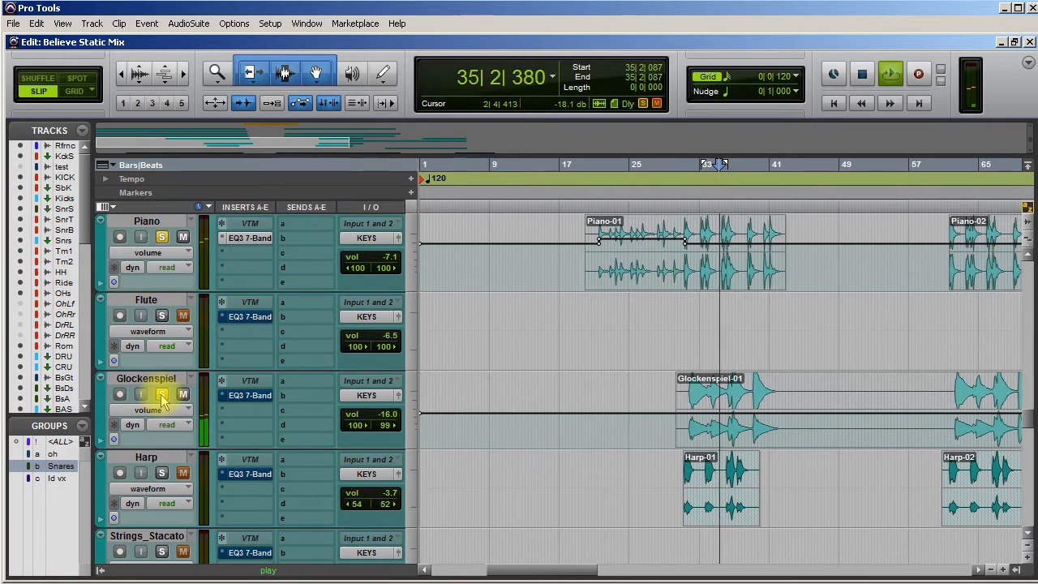
pyautogui.press('space')
pyautogui.click(161, 474)
pyautogui.press('space')
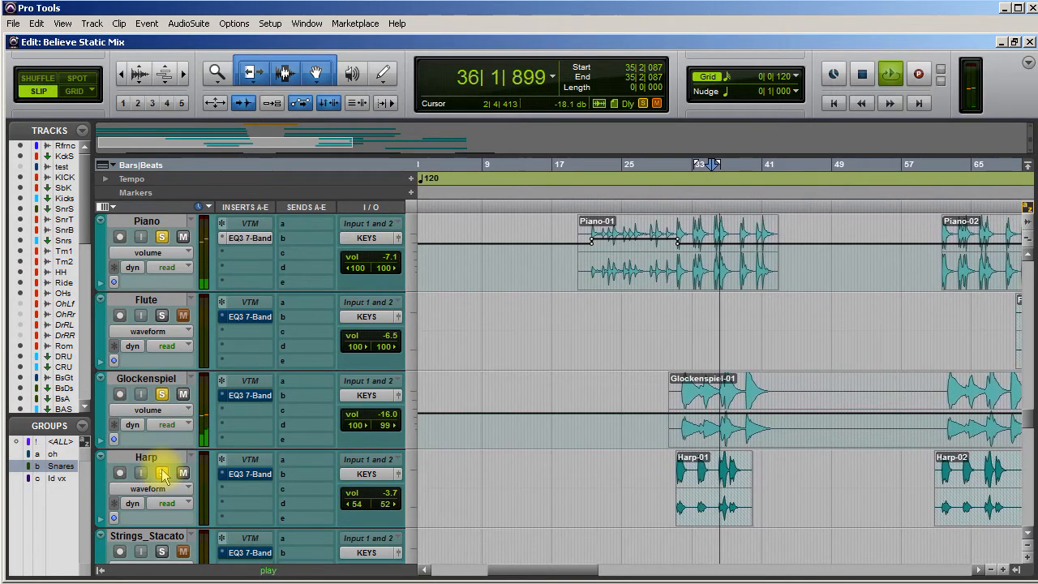
pyautogui.press('space')
pyautogui.click(162, 474)
pyautogui.click(161, 395)
pyautogui.click(162, 237)
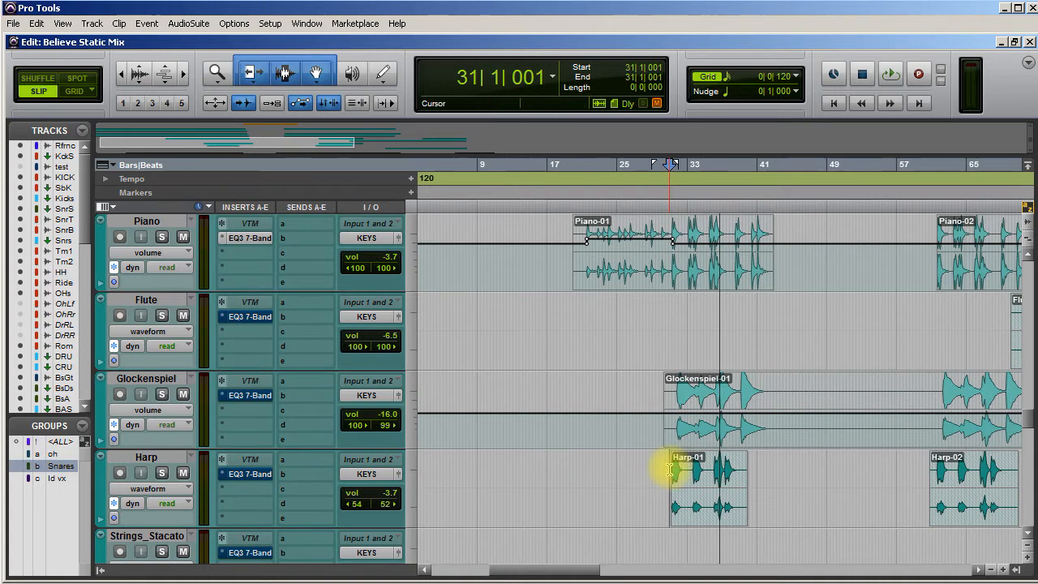
# Play from 31|1|001 while switching the Glockenspiel track back to waveform view and showing the Harp track's volume automation
pyautogui.press('space')
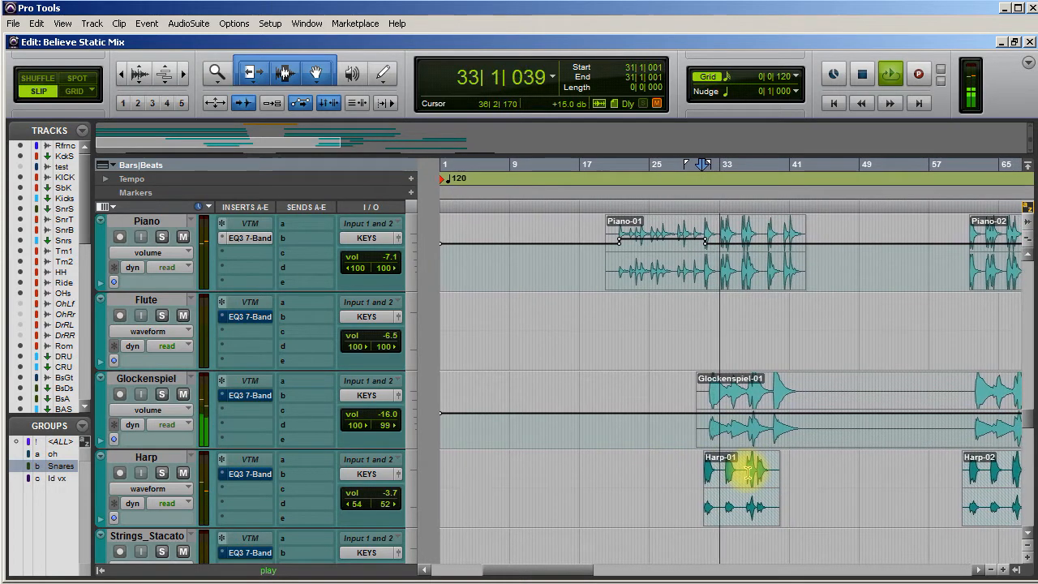
pyautogui.click(174, 408)
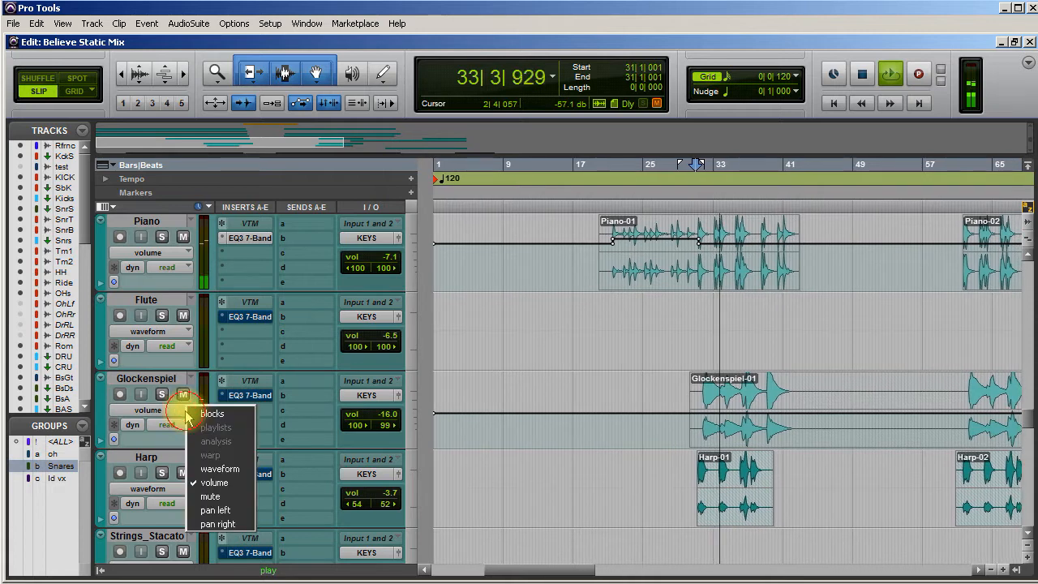
pyautogui.click(214, 469)
pyautogui.click(187, 490)
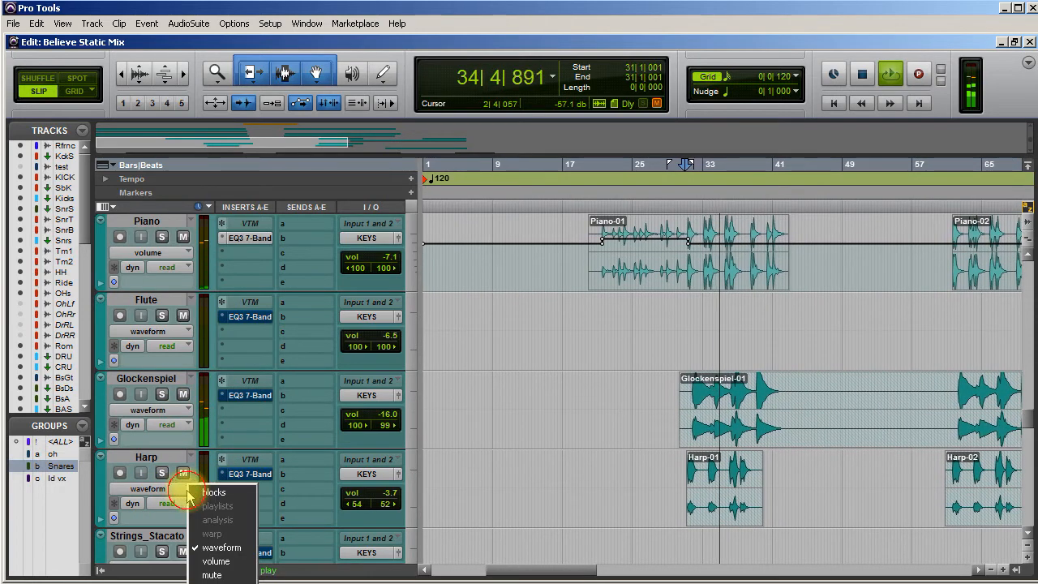
pyautogui.click(215, 560)
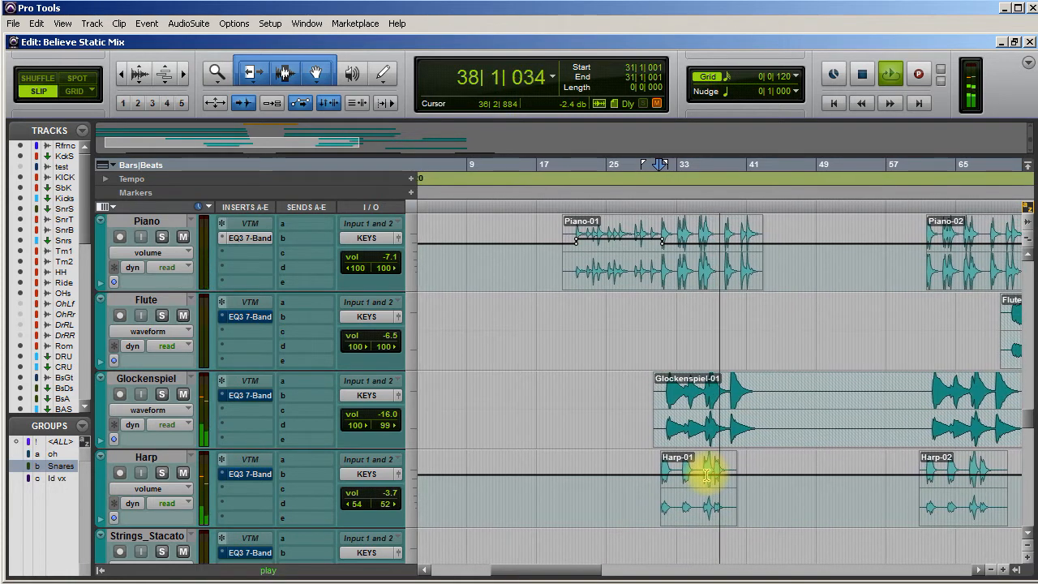
# Lower the Harp volume automation from 35|3|910 to 39|4|283 to -6.2 dB, and play the section from 30|3|137
pyautogui.press('space')
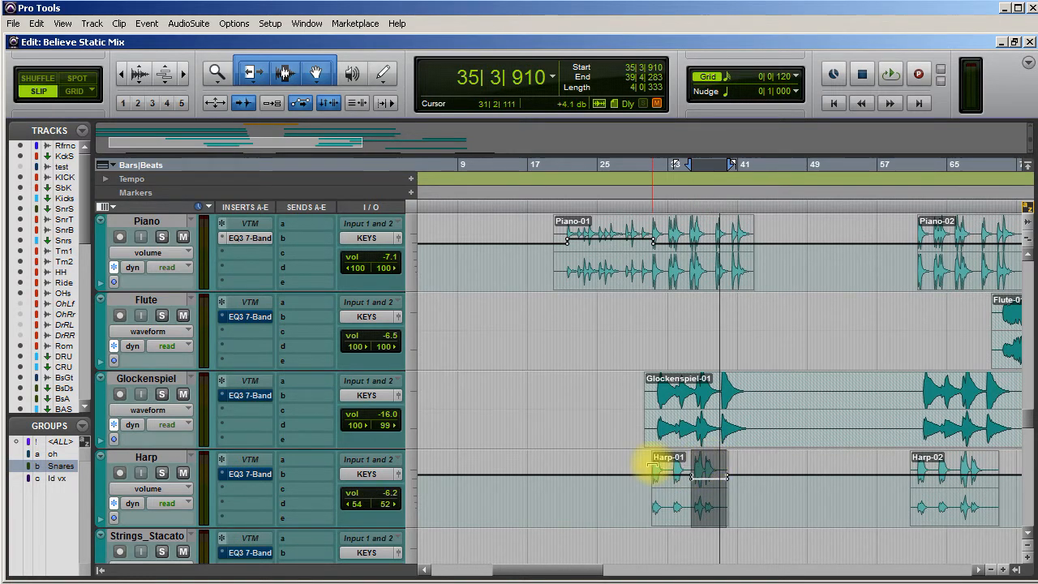
pyautogui.press('space')
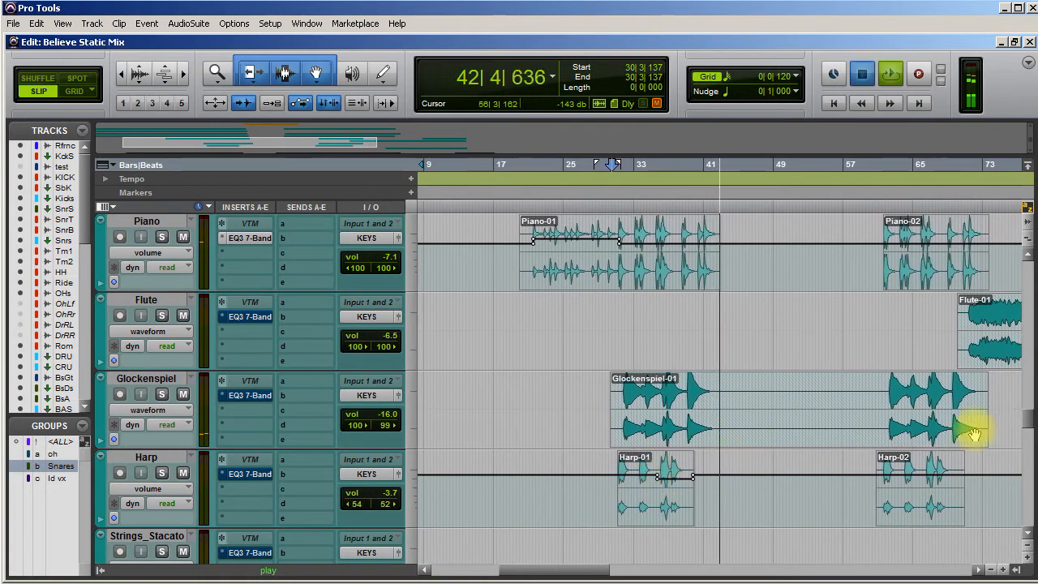
pyautogui.press('space')
# Play the last notes of the first Piano clip from 40|2|147
pyautogui.scroll(5, 709, 364)
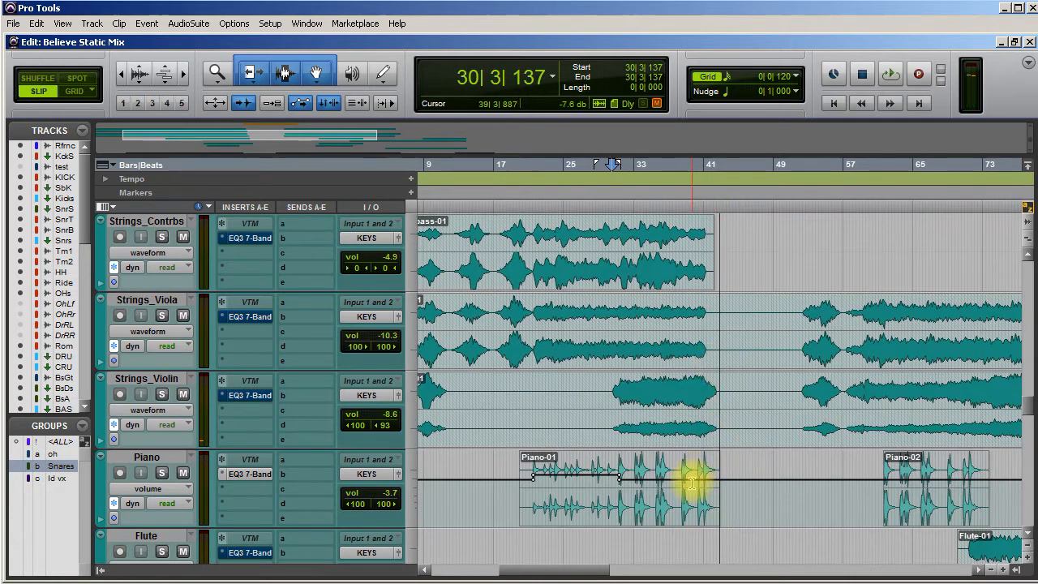
pyautogui.scroll(3, 706, 499)
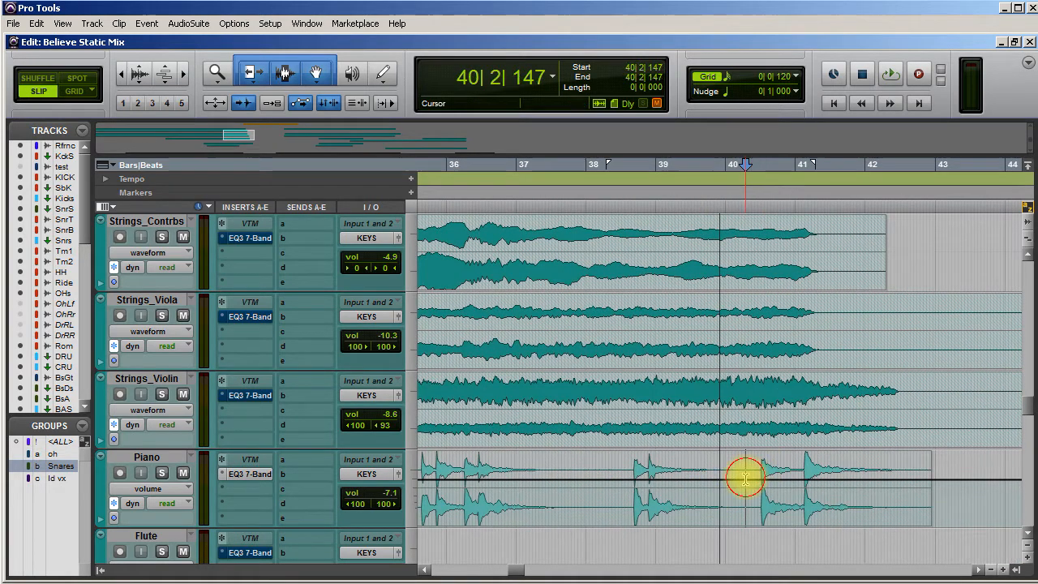
pyautogui.press('space')
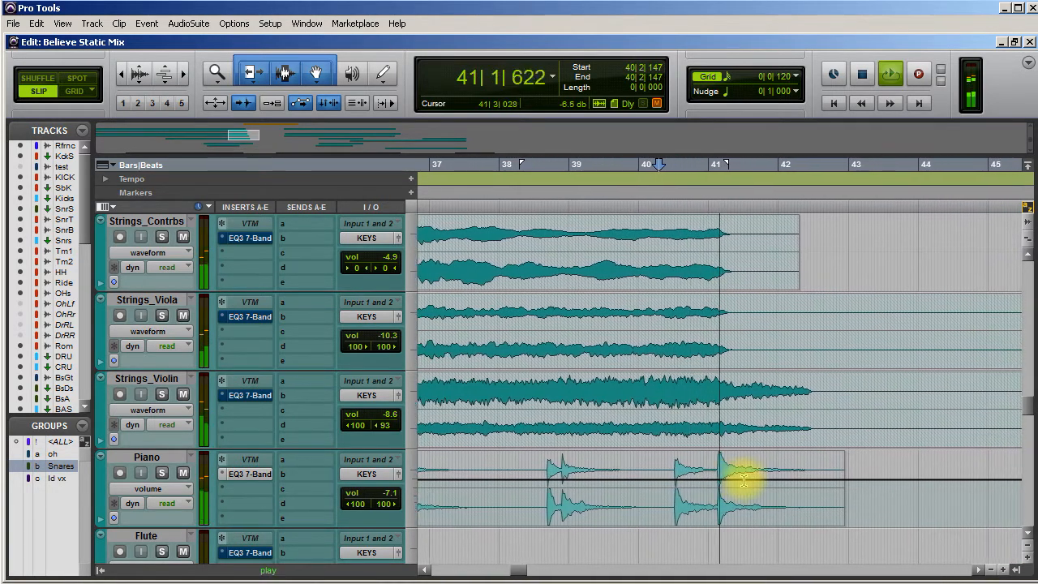
# Raise the Piano volume automation slightly from about bar 41 to the end of its first clip, and play from 38|3|536
pyautogui.press('space')
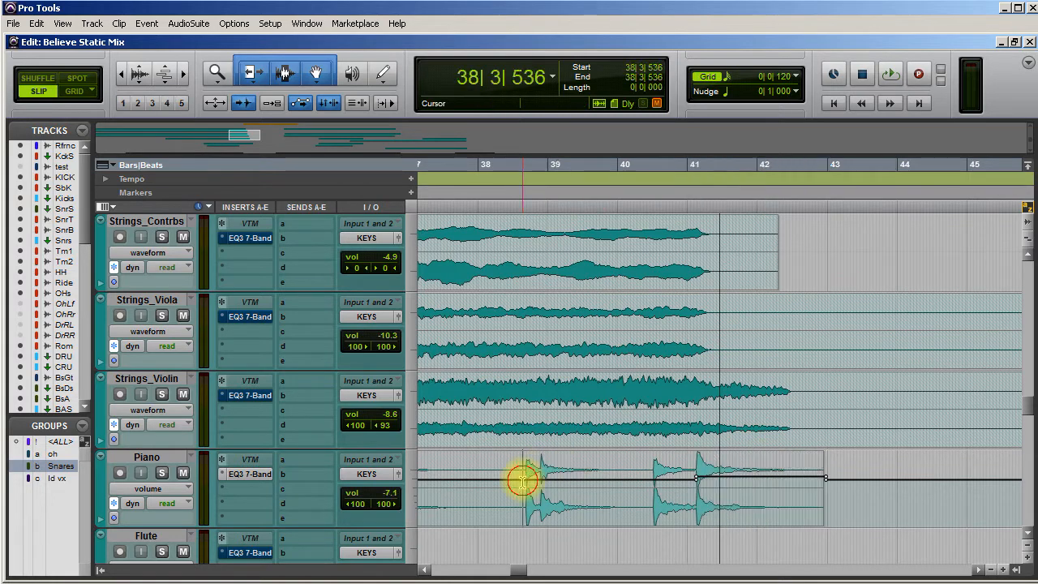
pyautogui.press('space')
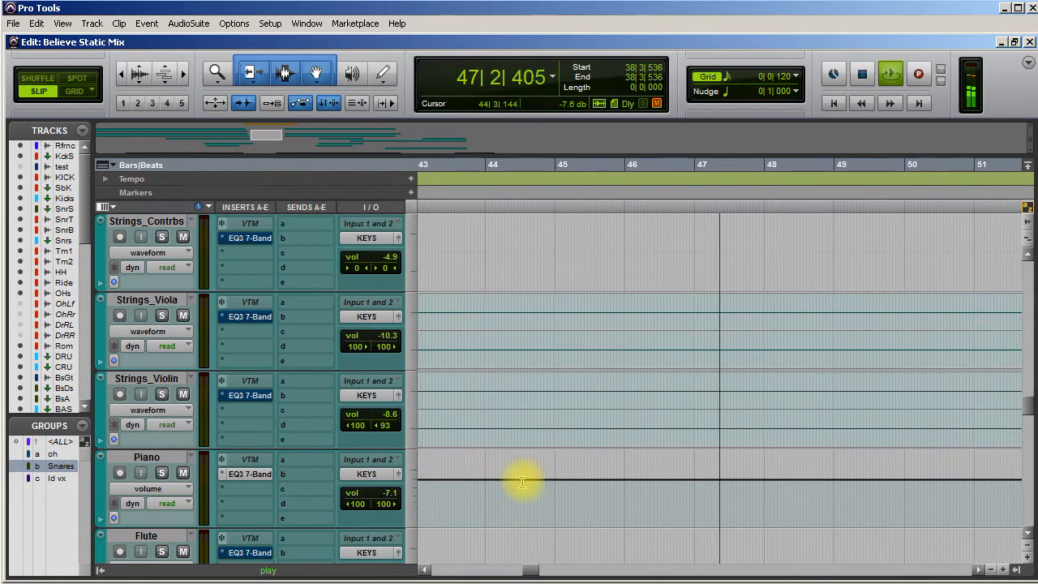
pyautogui.press('space')
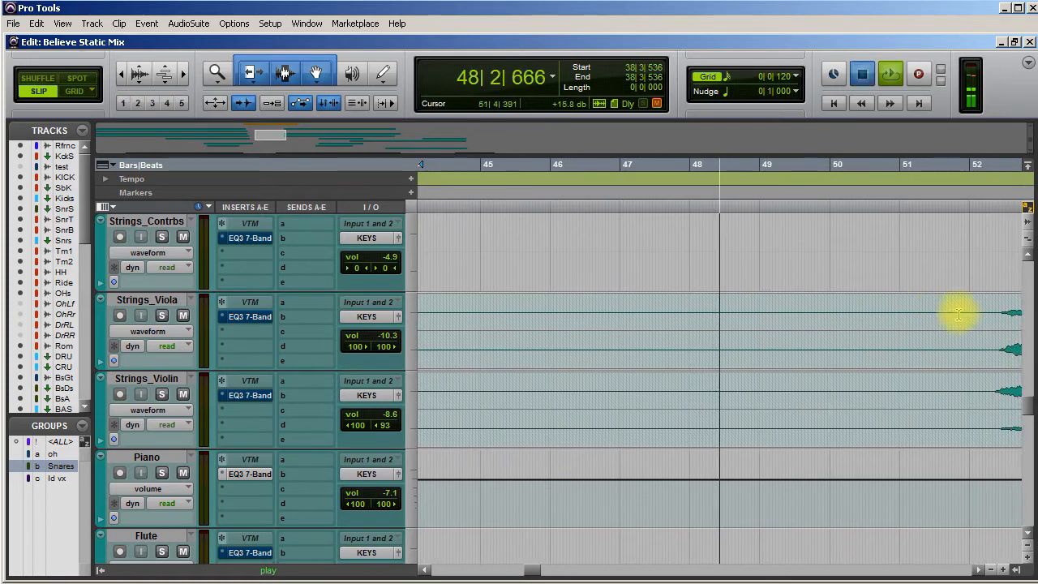
# Play the acoustic guitar section from 46|2|334, place the playback start at 47|1|486, and zoom in on the waveforms there
pyautogui.scroll(10, 1027, 407)
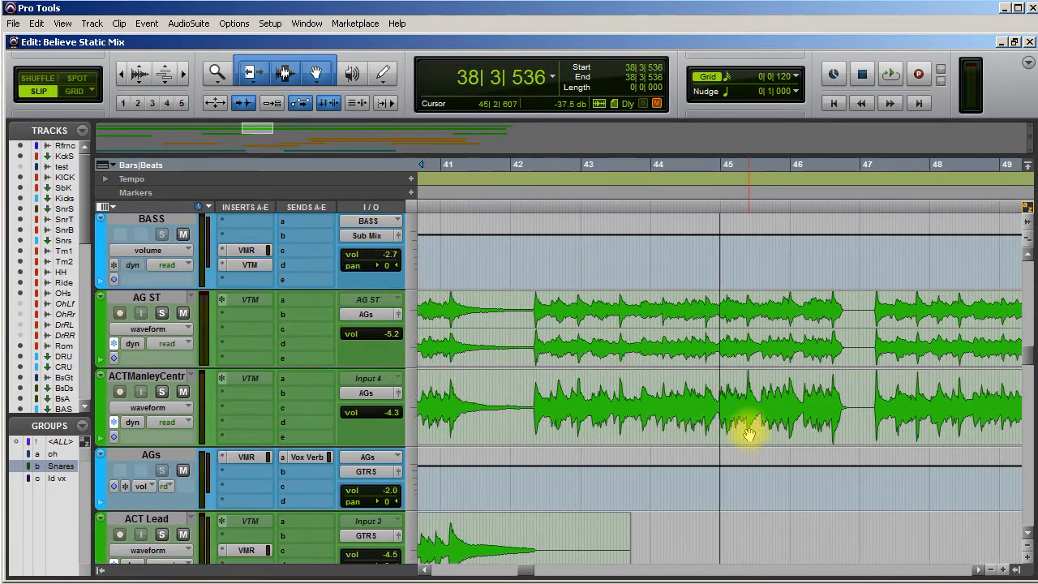
pyautogui.press('space')
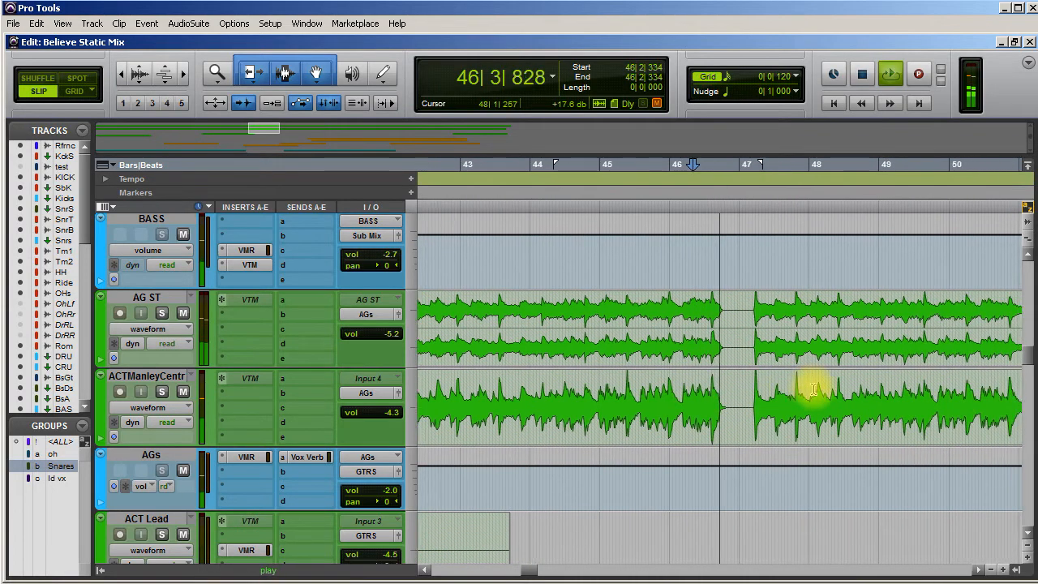
pyautogui.press('space')
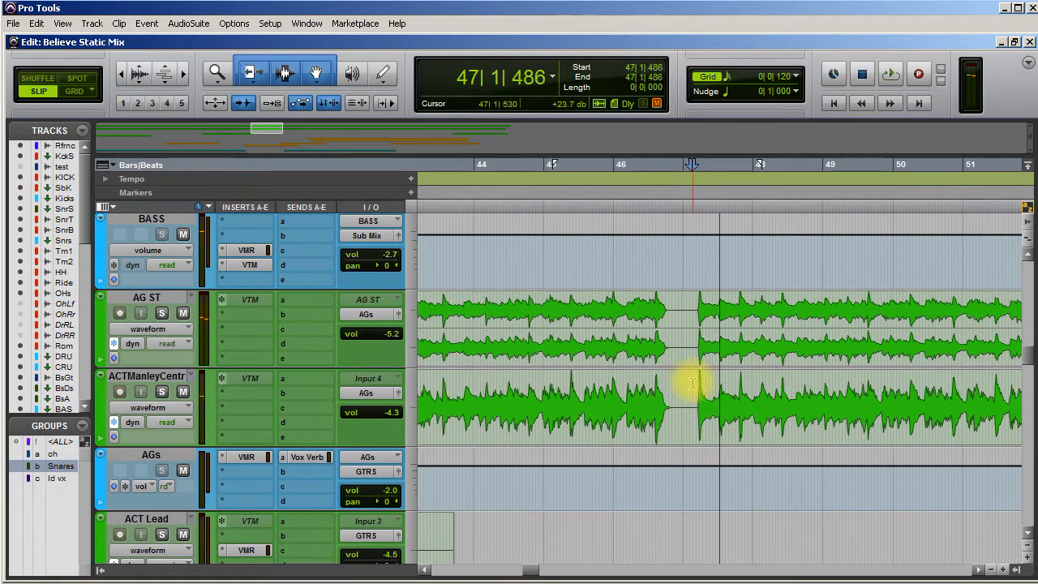
pyautogui.press('t')
pyautogui.press('t')
pyautogui.press('t')
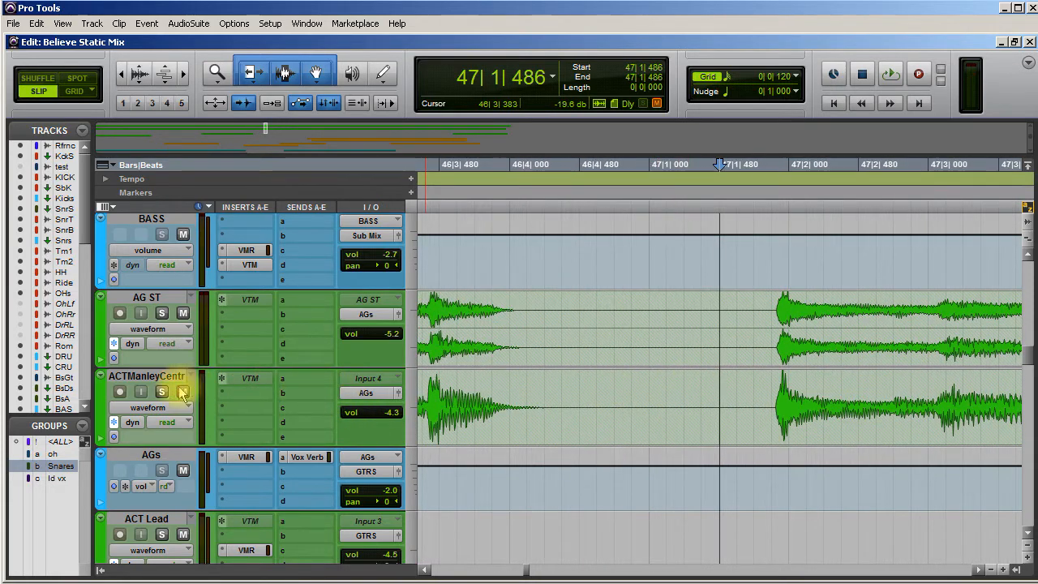
# Solo the ACTManleyCentr track and play it from 47|1|486
pyautogui.click(163, 393)
pyautogui.press('space')
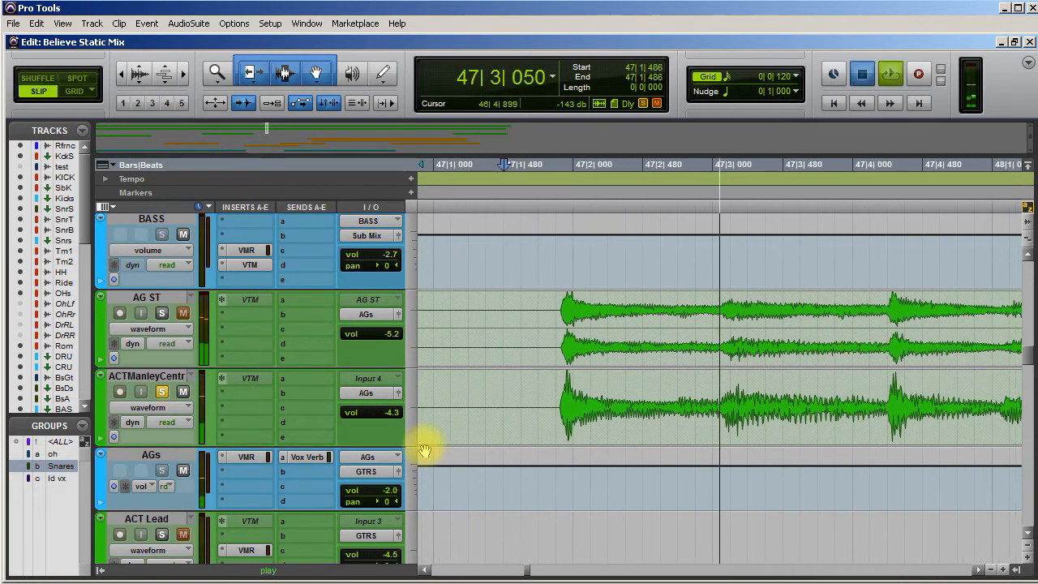
pyautogui.press('space')
pyautogui.press('space')
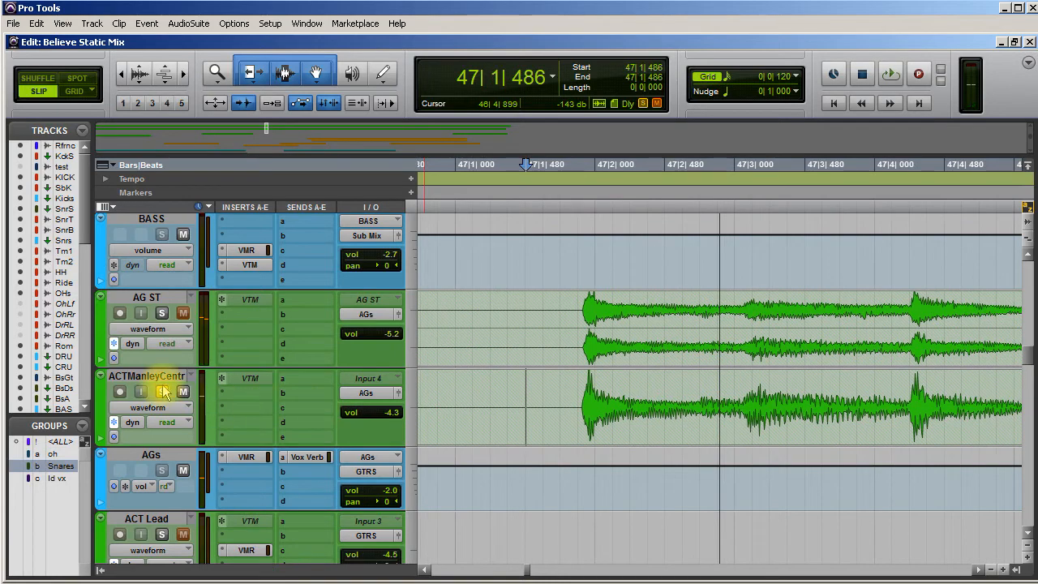
# Compare the AG ST and ACTManleyCentr tracks by soloing and playing them repeatedly from 47|1|486
pyautogui.click(161, 313)
pyautogui.press('space')
pyautogui.press('space')
pyautogui.press('space')
pyautogui.press('space')
pyautogui.click(162, 393)
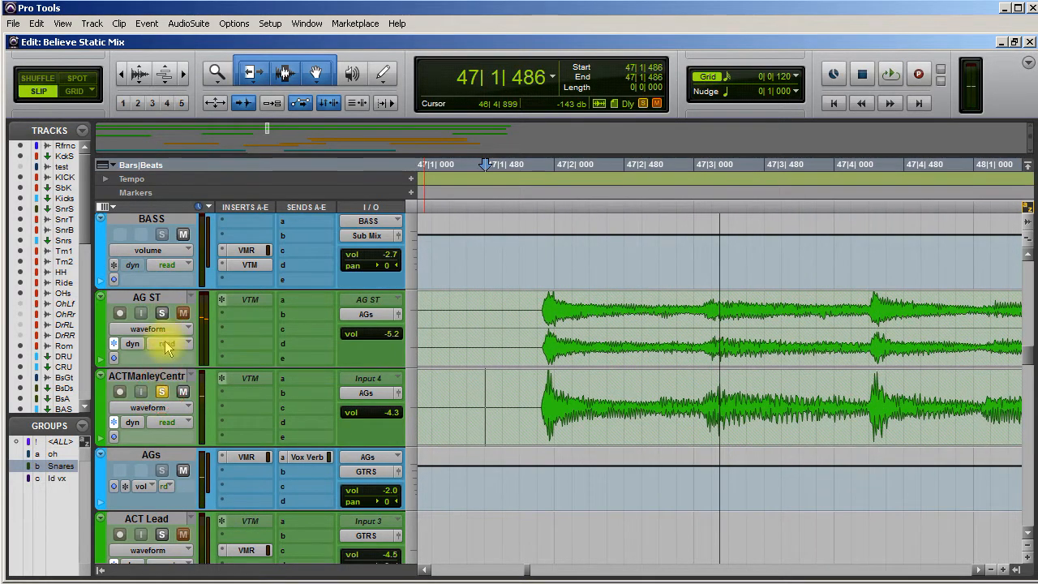
pyautogui.press('space')
pyautogui.press('space')
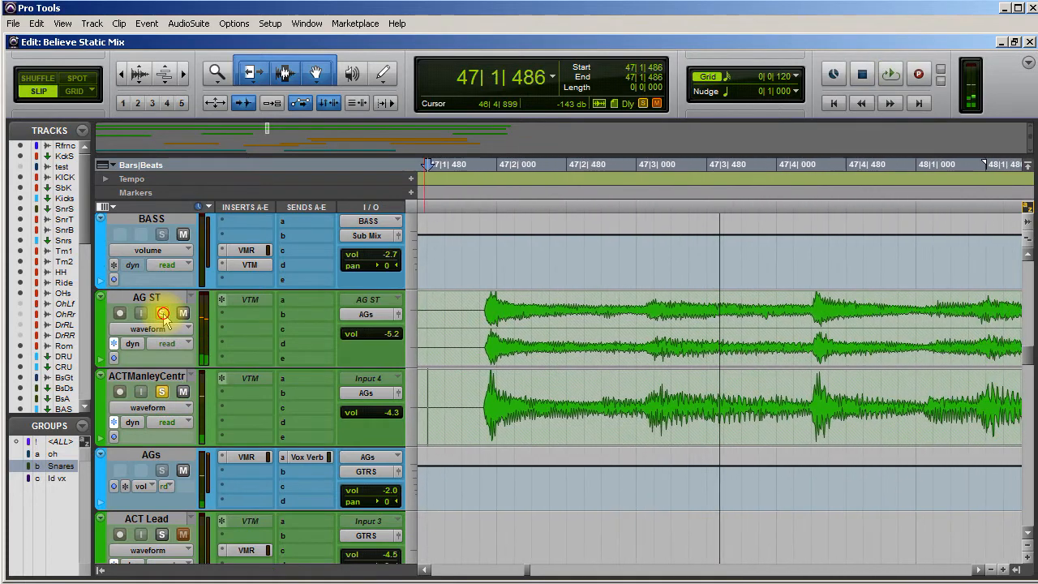
# Add AG ST to the soloed ACTManleyCentr track, play from 47|1|486, and clear both solos
pyautogui.click(162, 313)
pyautogui.press('space')
pyautogui.press('space')
pyautogui.press('space')
pyautogui.press('space')
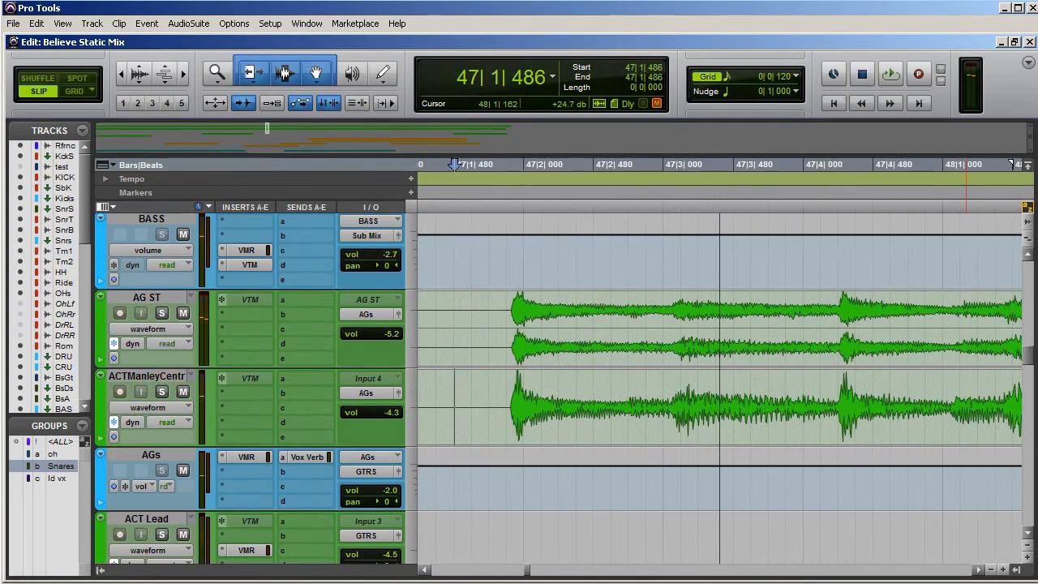
# Look through the drum, bass and guitar tracks, and play the unsoloed mix from 47|1|486
pyautogui.scroll(5, 1023, 349)
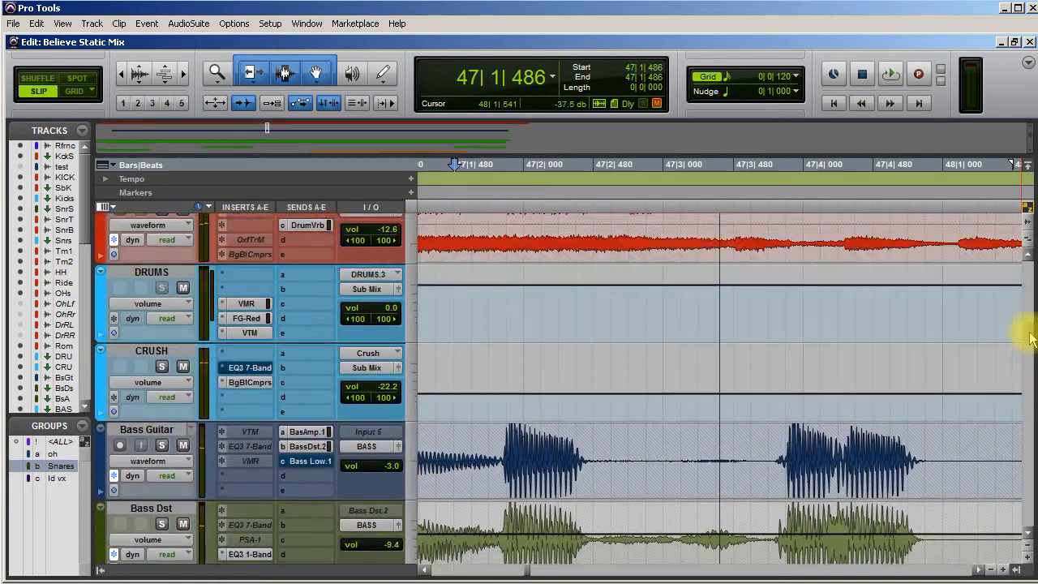
pyautogui.scroll(-7, 1023, 349)
pyautogui.scroll(3, 1029, 365)
pyautogui.scroll(-7, 1028, 365)
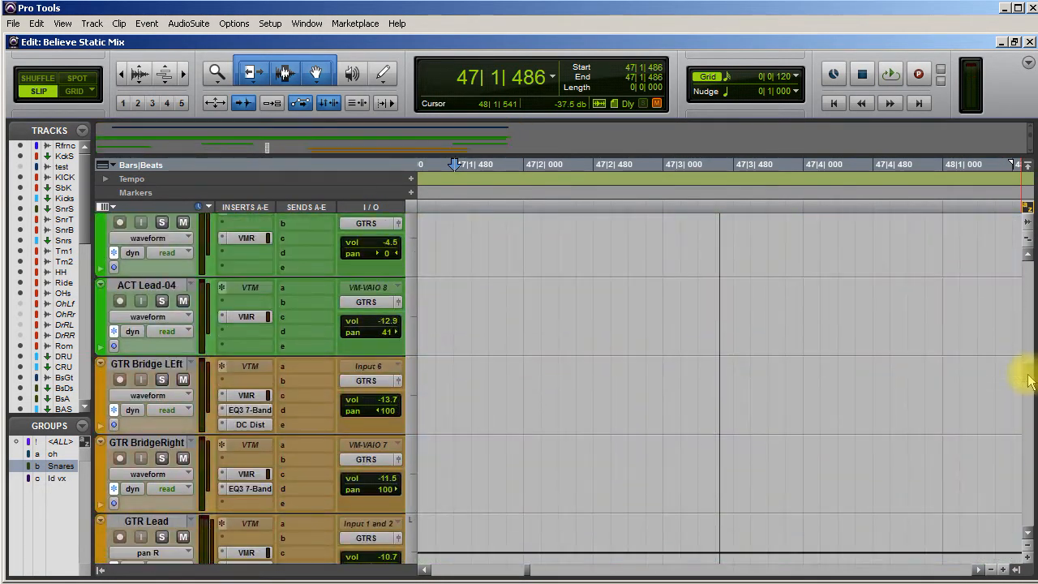
pyautogui.scroll(5, 1028, 365)
pyautogui.press('space')
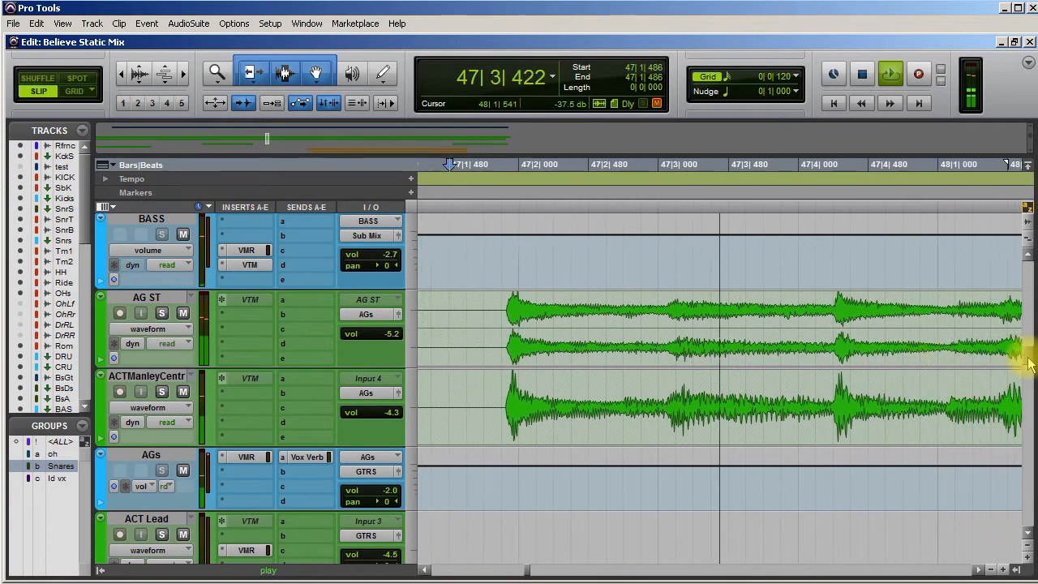
pyautogui.press('space')
# Solo AG ST and ACTManleyCentr together, play them from 47|1|486, and clear both solos
pyautogui.click(162, 313)
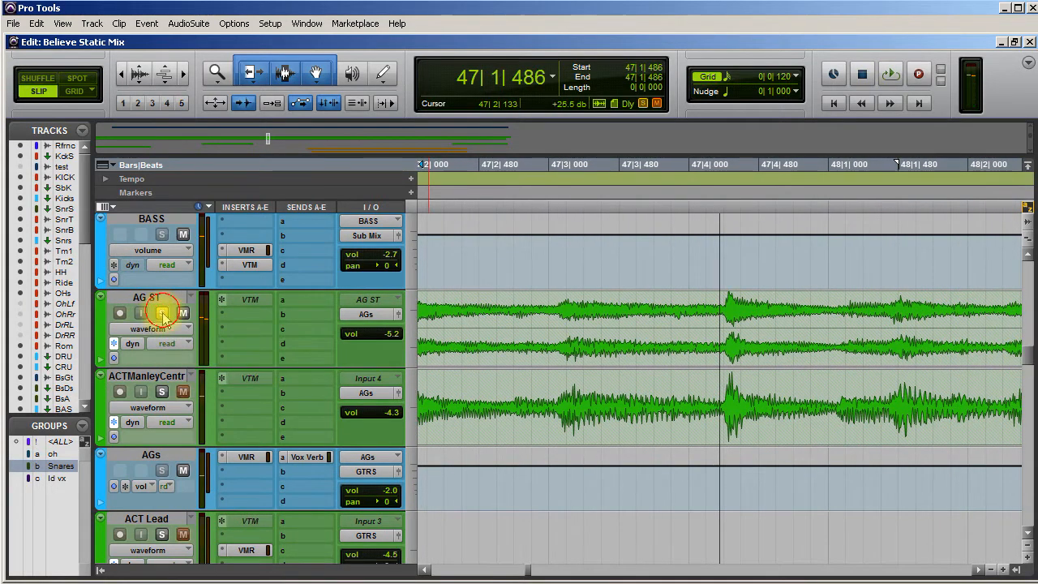
pyautogui.click(161, 392)
pyautogui.press('space')
pyautogui.press('space')
pyautogui.click(161, 313)
pyautogui.click(163, 390)
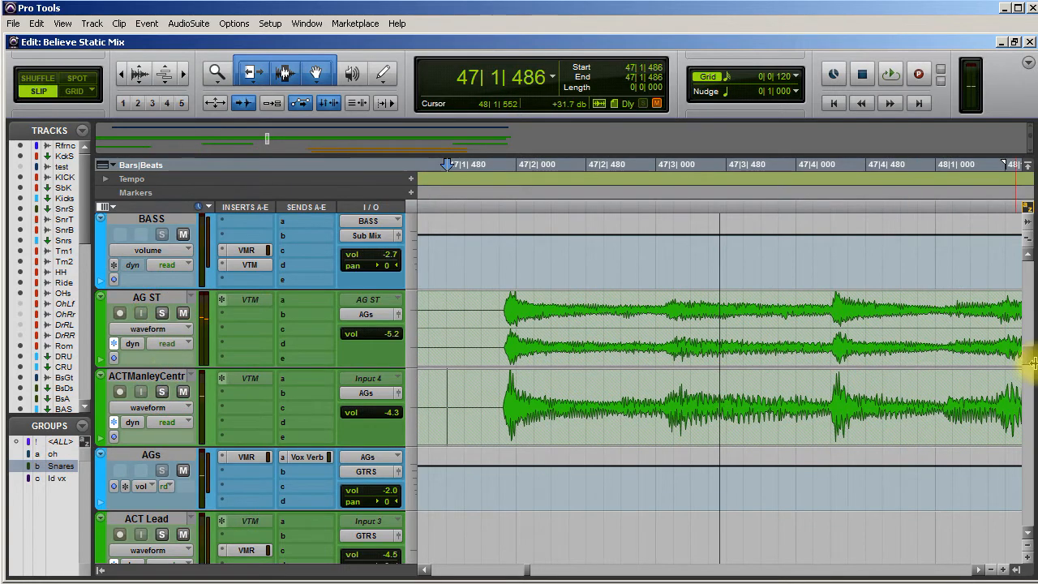
# Solo the OHs drum track, play it repeatedly from 47|1|486, and clear its solo
pyautogui.moveTo(1029, 353); pyautogui.dragTo(1025, 318)
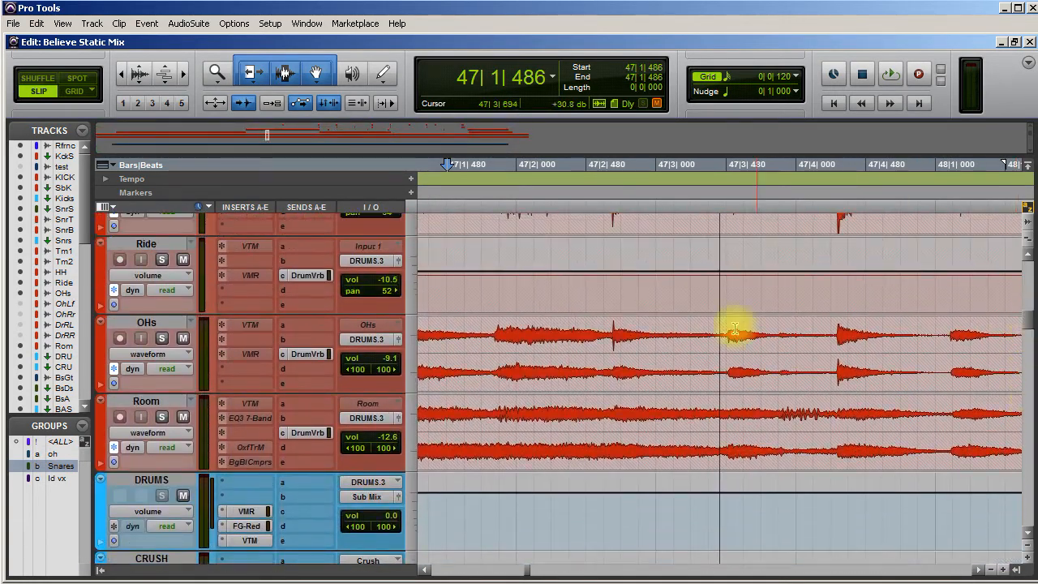
pyautogui.click(162, 338)
pyautogui.press('space')
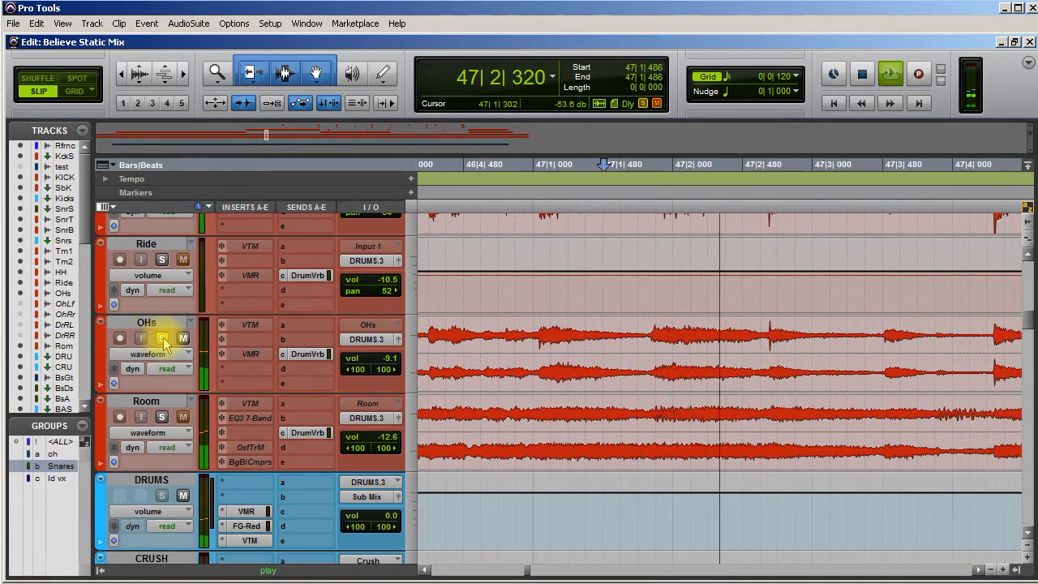
pyautogui.press('space')
pyautogui.press('space')
pyautogui.press('space')
pyautogui.click(162, 339)
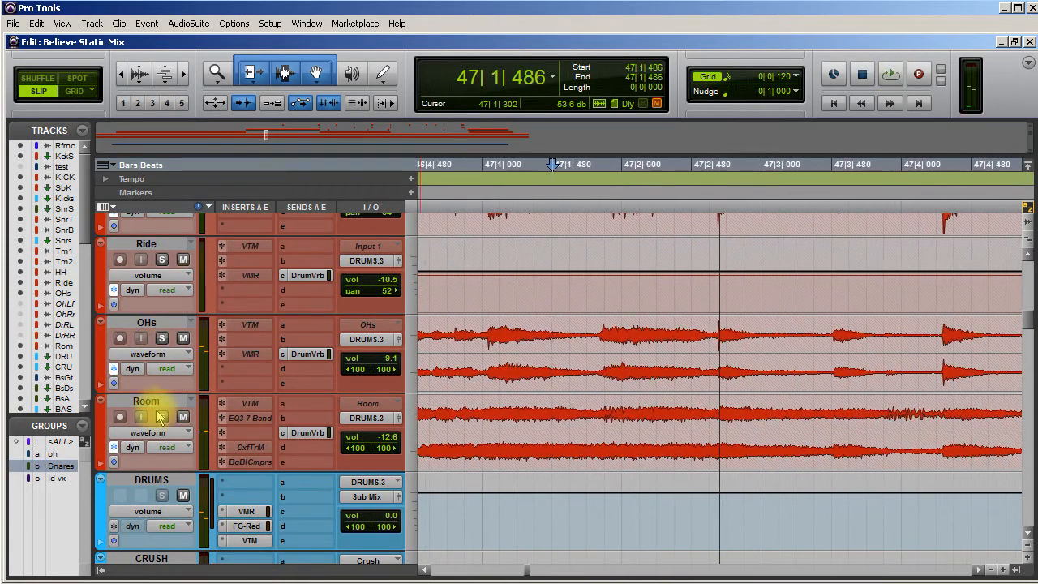
# Solo the Room track, play it from 47|1|486, and clear its solo
pyautogui.click(162, 416)
pyautogui.press('space')
pyautogui.press('space')
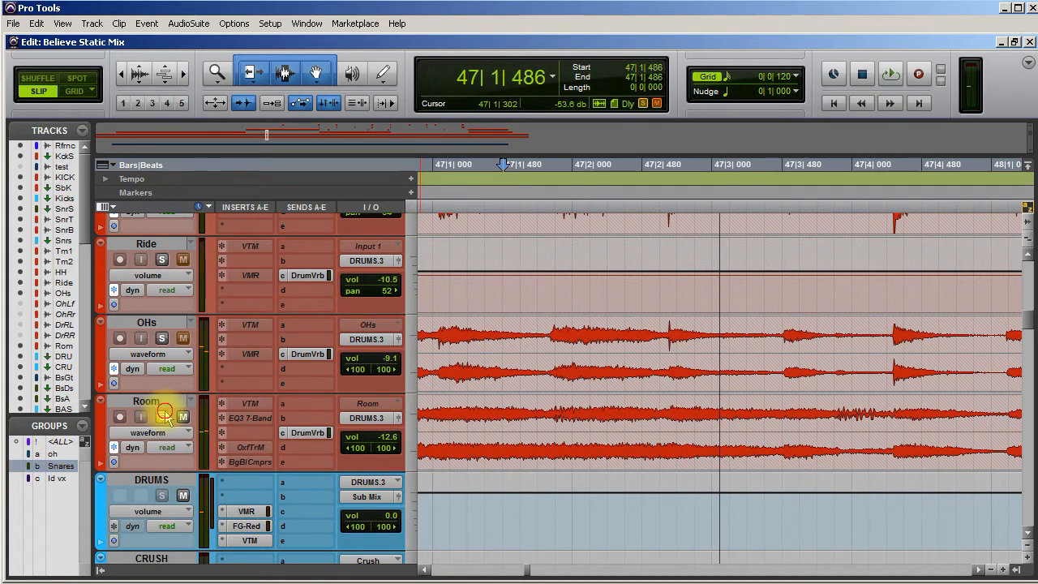
# Solo the HH track, play it repeatedly from 47|1|486, and clear its solo
pyautogui.scroll(3, 168, 414)
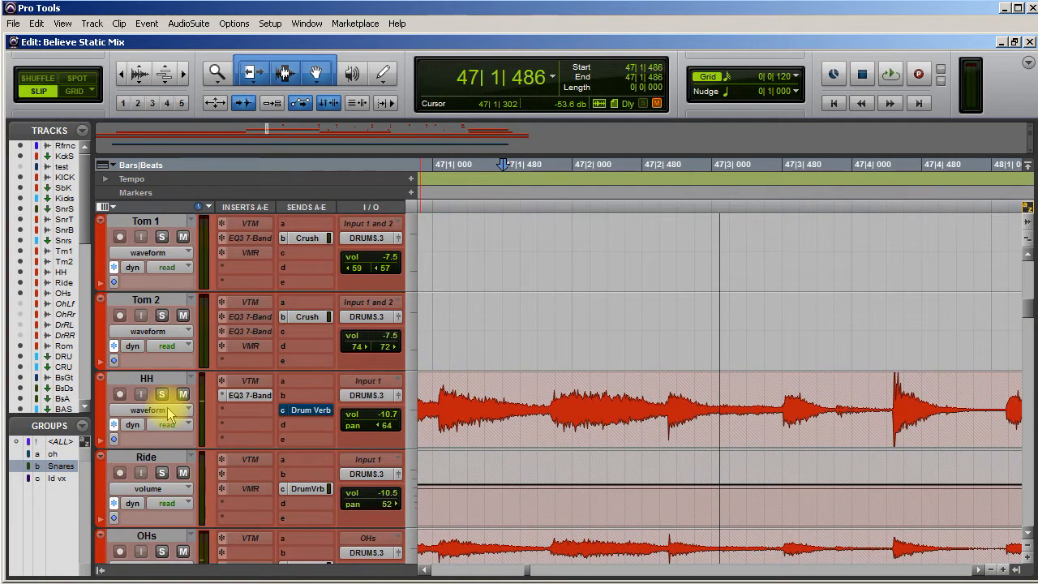
pyautogui.click(161, 395)
pyautogui.press('space')
pyautogui.press('space')
pyautogui.press('space')
pyautogui.press('space')
pyautogui.press('space')
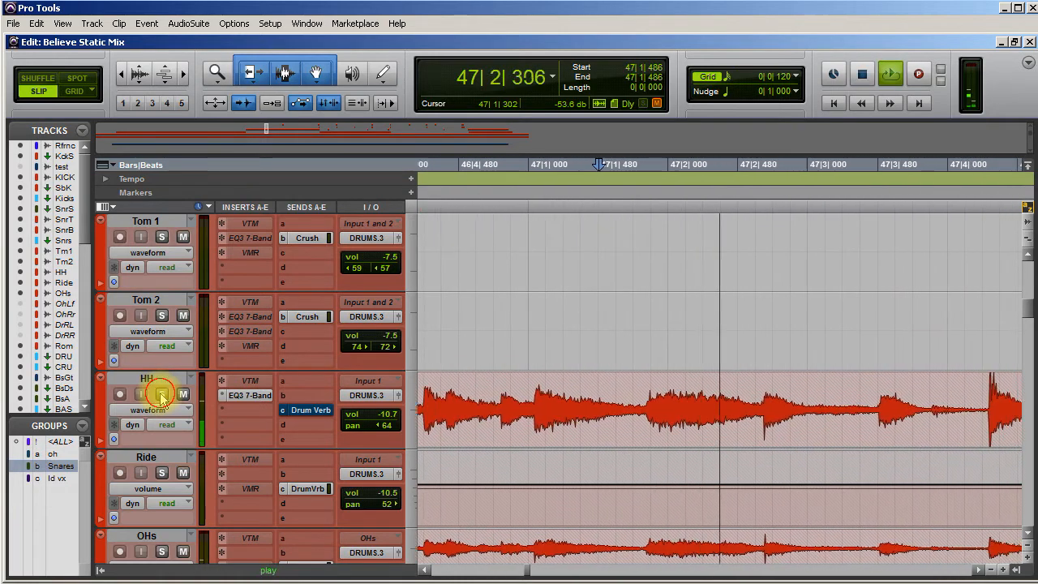
# Play the full mix several more times from 47|1|486 while checking the HH track
pyautogui.press('space')
pyautogui.press('space')
pyautogui.press('space')
pyautogui.press('space')
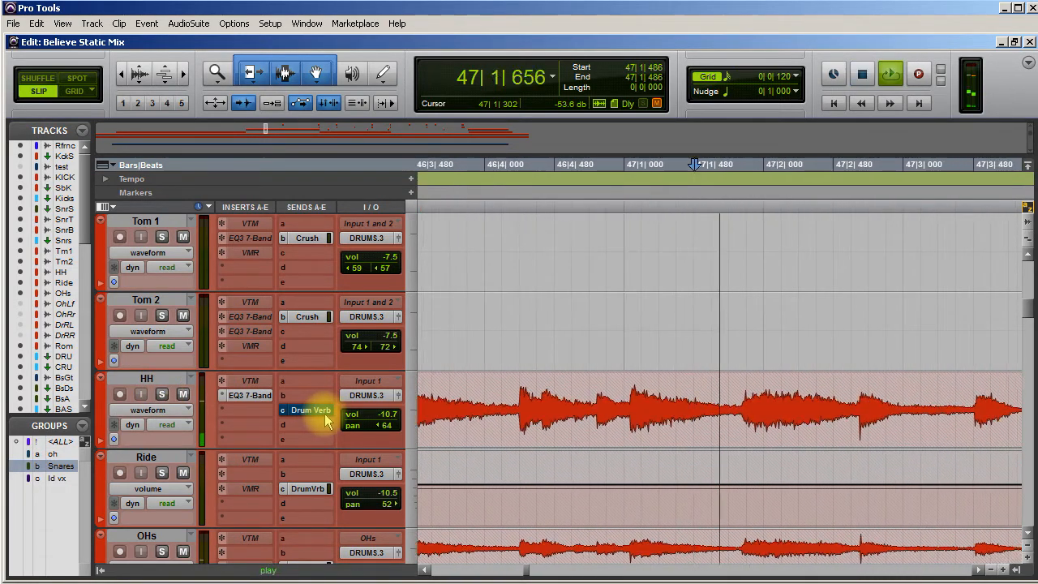
pyautogui.press('space')
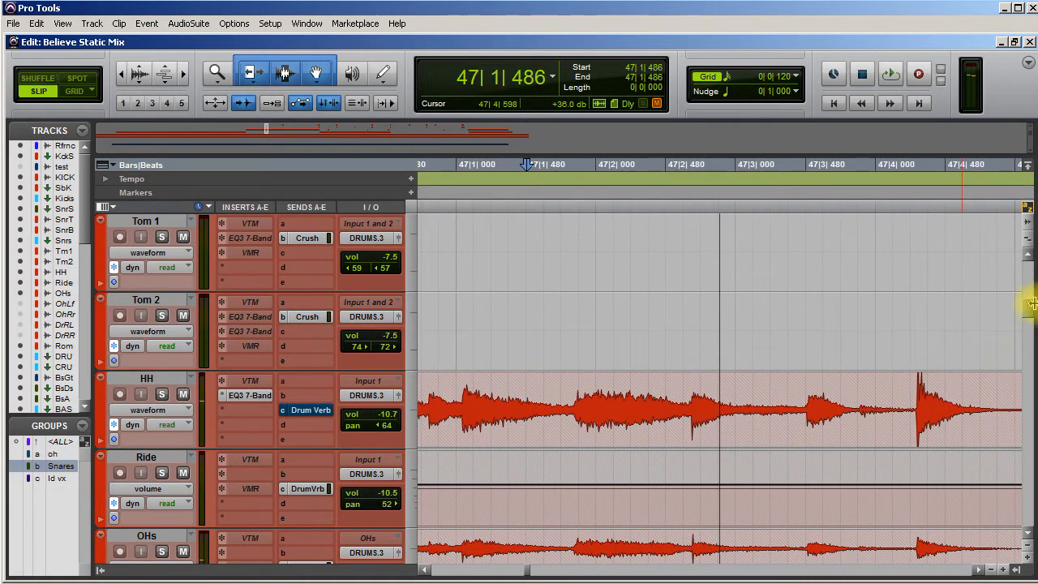
# Solo the GTR Verse Dly track and play it from 47|1|486
pyautogui.moveTo(1031, 316); pyautogui.dragTo(1028, 389)
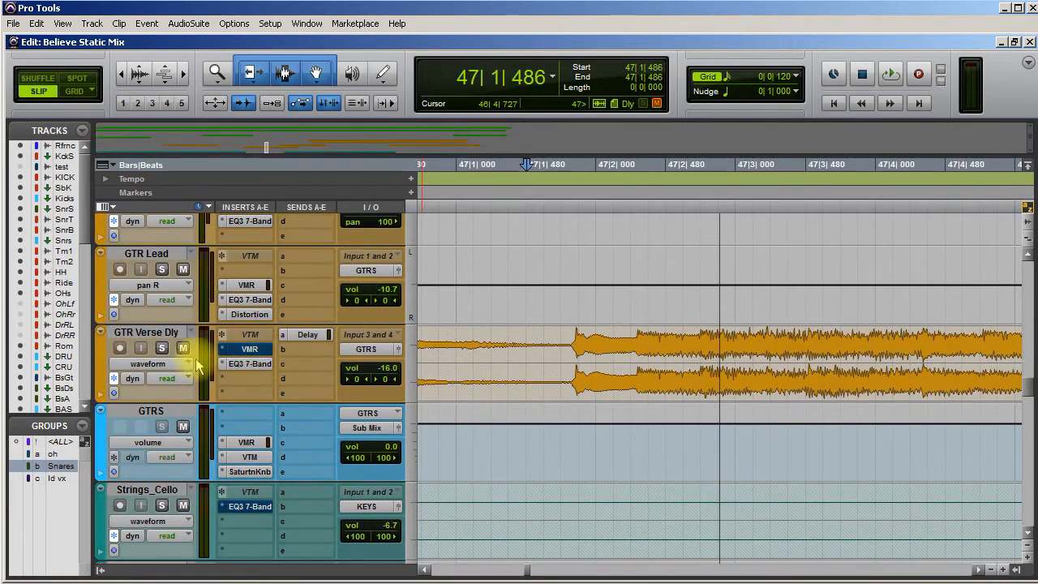
pyautogui.press('space')
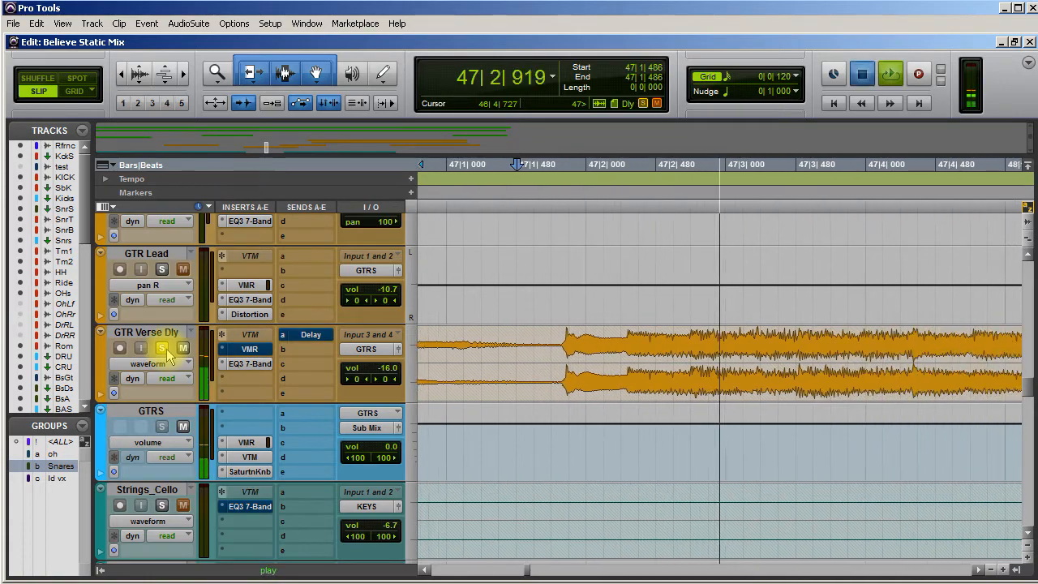
pyautogui.press('space')
# Check the vocal tracks, the Static Mix track and the reverb and delay return tracks around 47|1|486
pyautogui.scroll(-3, 437, 397)
pyautogui.scroll(-20, 436, 398)
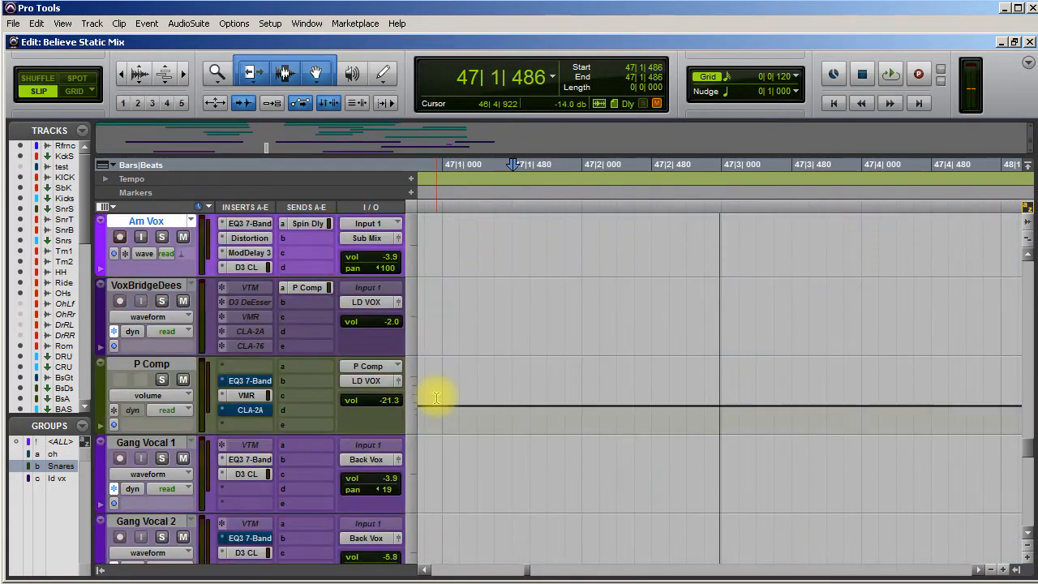
pyautogui.scroll(-2, 436, 397)
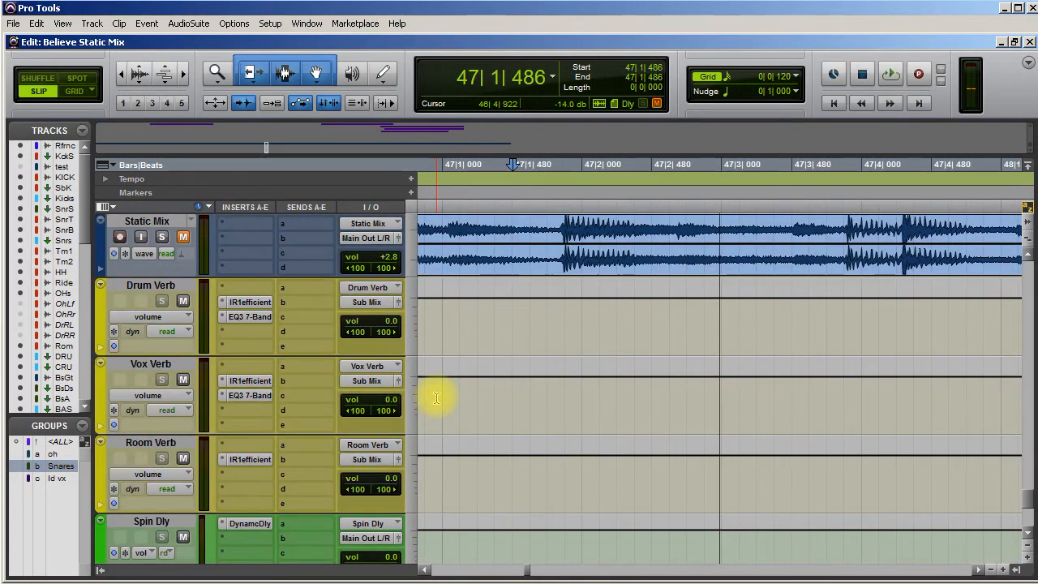
# Solo the Bass Guitar track, audition it from 47|1|486, and clear its solo
pyautogui.scroll(20, 437, 397)
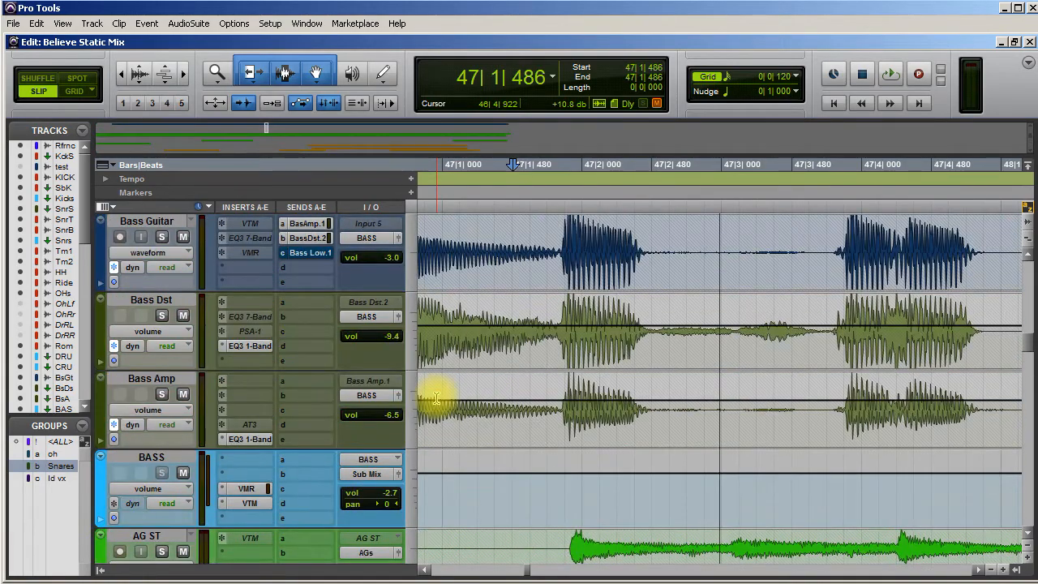
pyautogui.scroll(2, 437, 398)
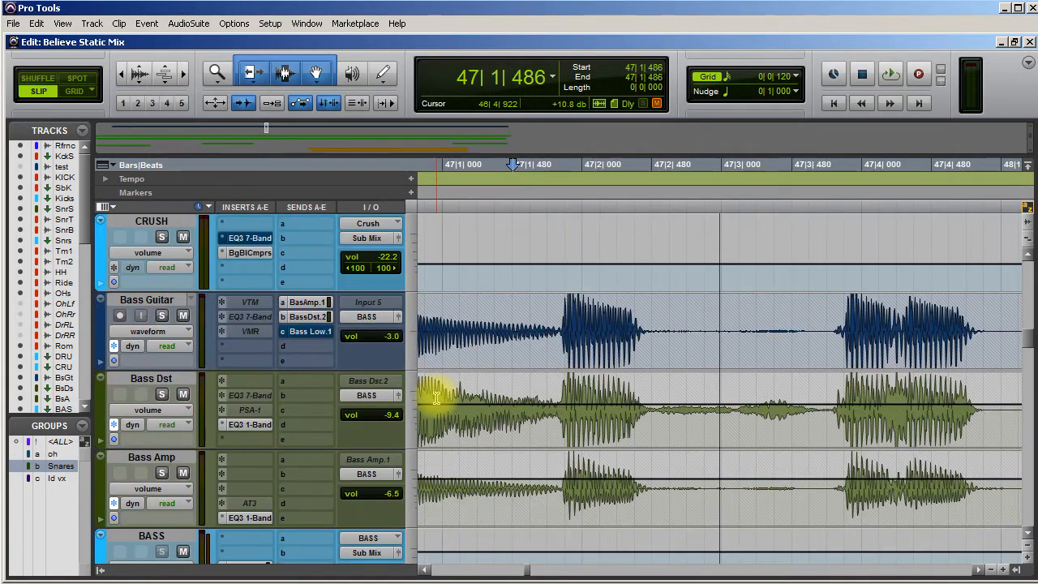
pyautogui.click(161, 315)
pyautogui.press('space')
pyautogui.press('space')
pyautogui.press('space')
pyautogui.press('space')
pyautogui.press('space')
pyautogui.press('space')
pyautogui.press('space')
pyautogui.press('space')
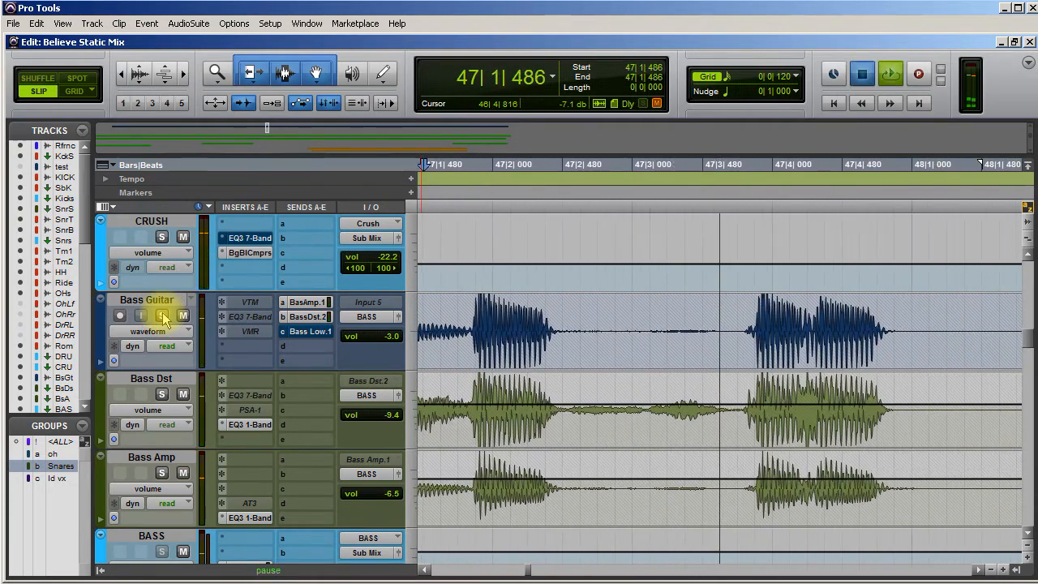
pyautogui.press('space')
pyautogui.click(161, 315)
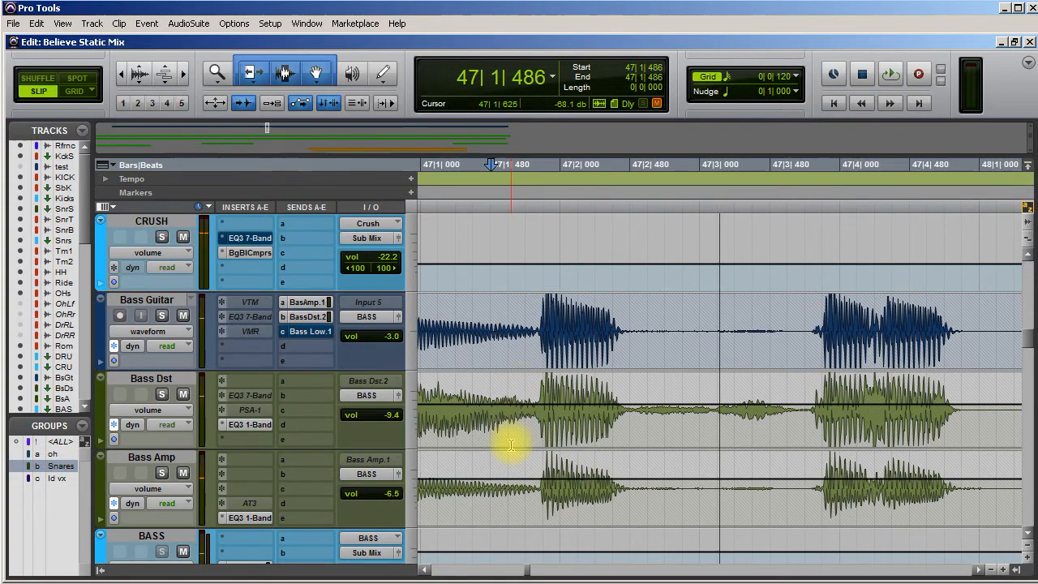
# Solo the AG ST and ACTManleyCentr tracks together, audition them from 47|1|486, and clear both solos
pyautogui.scroll(5, 509, 441)
pyautogui.scroll(-9, 316, 439)
pyautogui.click(161, 315)
pyautogui.click(162, 394)
pyautogui.press('space')
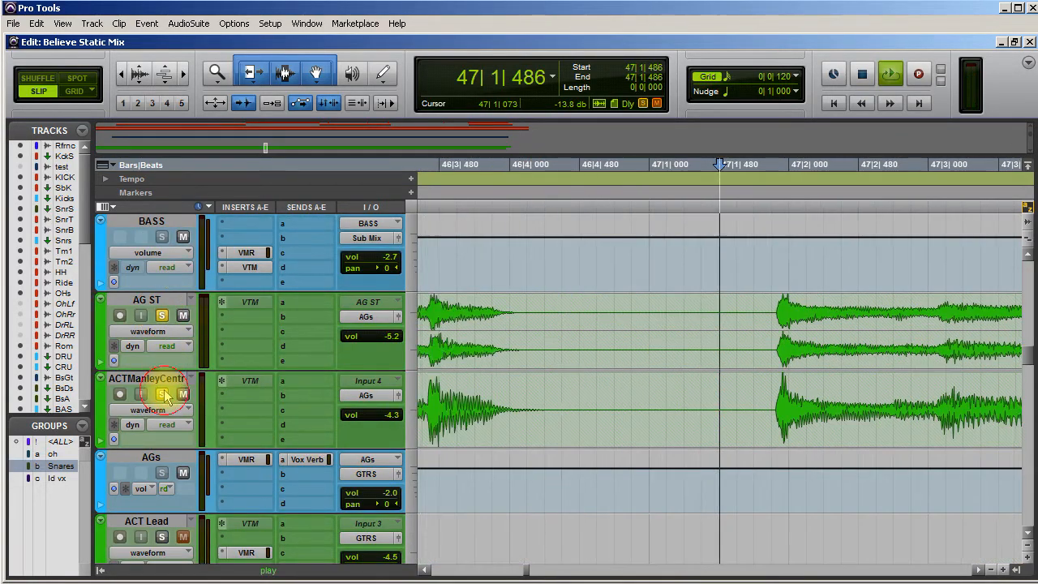
pyautogui.press('space')
pyautogui.click(162, 395)
pyautogui.click(161, 315)
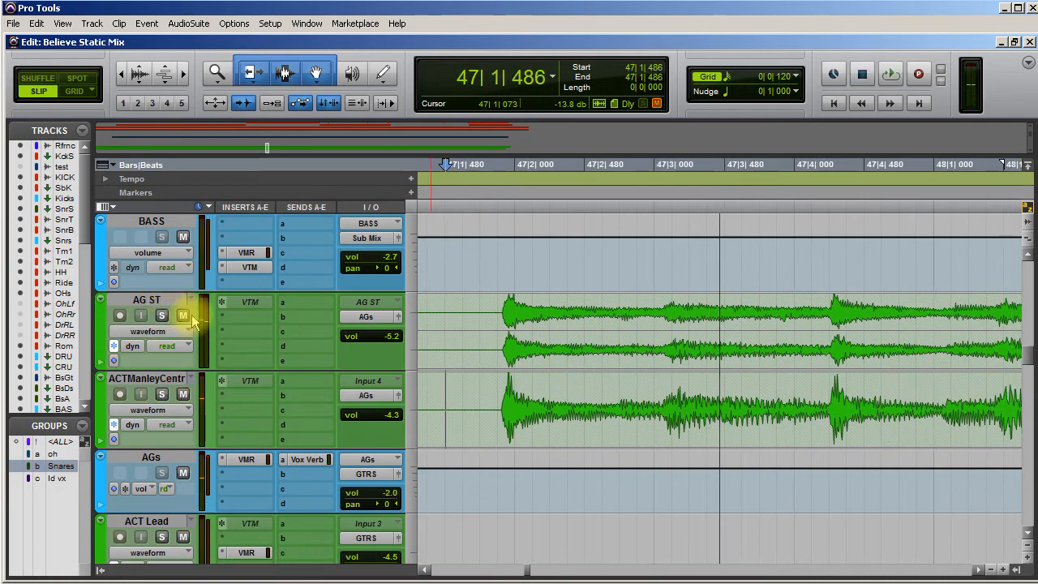
# Compare playback from 47|1|486 with the AG ST and ACTManleyCentr tracks muted and unmuted
pyautogui.click(182, 316)
pyautogui.click(183, 395)
pyautogui.press('space')
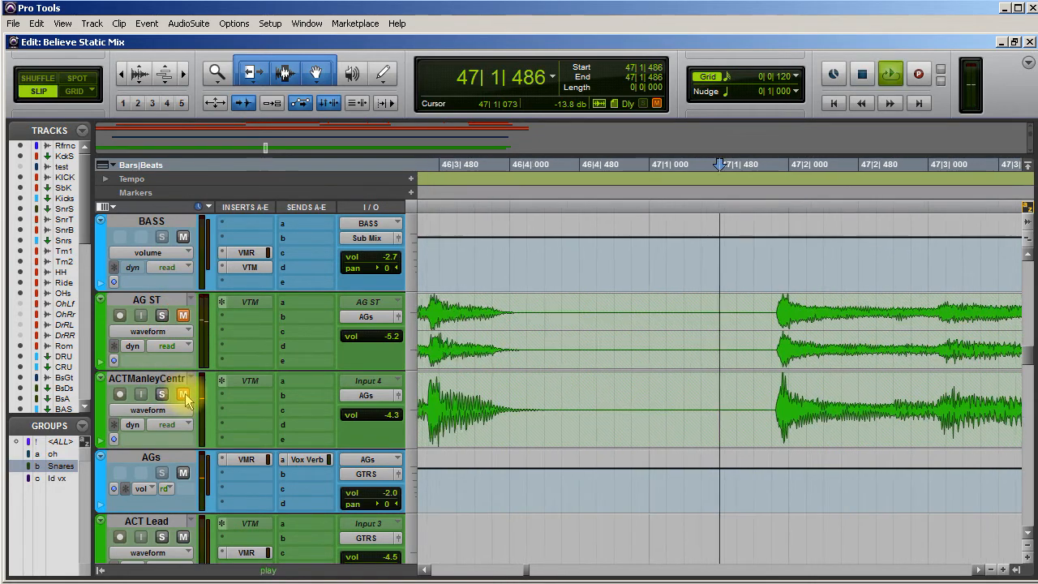
pyautogui.press('space')
pyautogui.press('space')
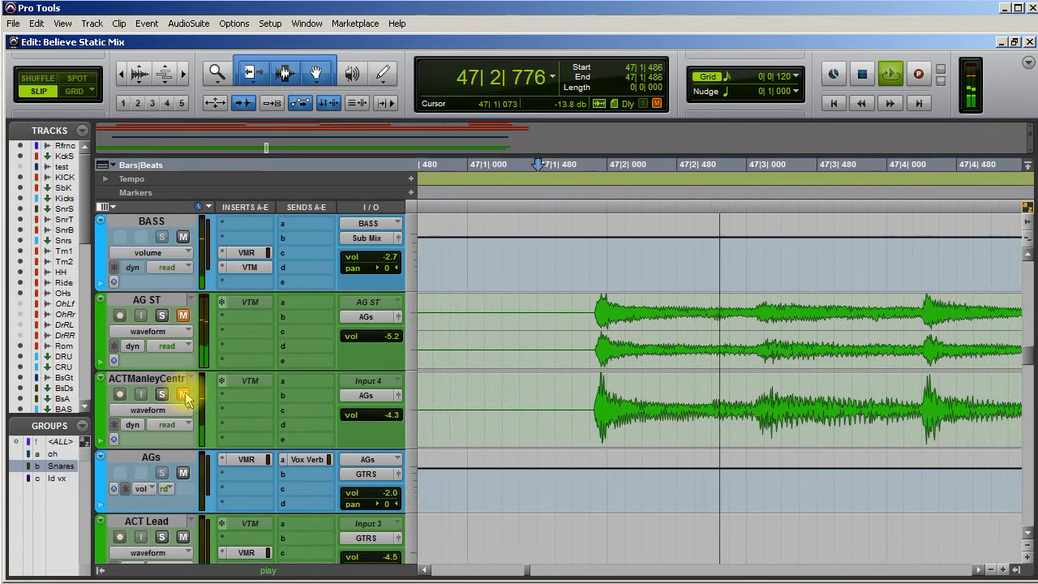
pyautogui.press('space')
pyautogui.click(182, 316)
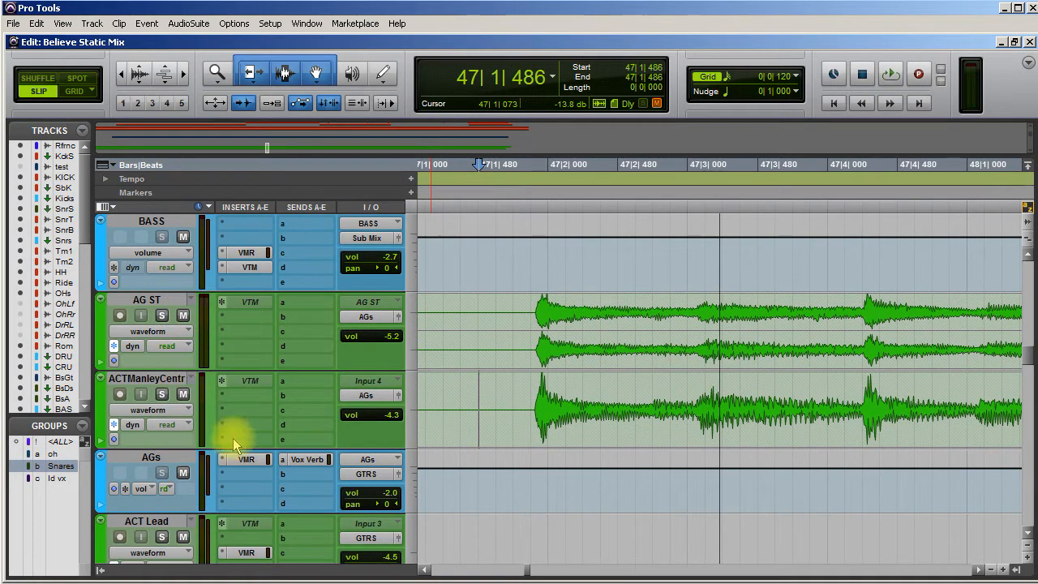
pyautogui.press('space')
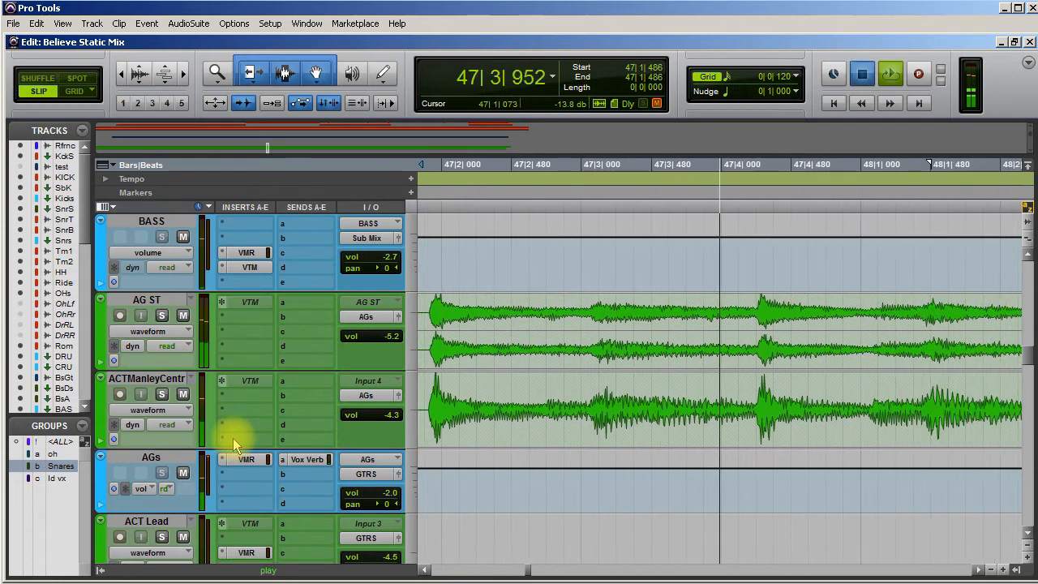
pyautogui.press('space')
# Display volume automation on the ACTManleyCentr track and lower the volume over the acoustic strum's attack just before 47|2|000
pyautogui.scroll(1, 390, 454)
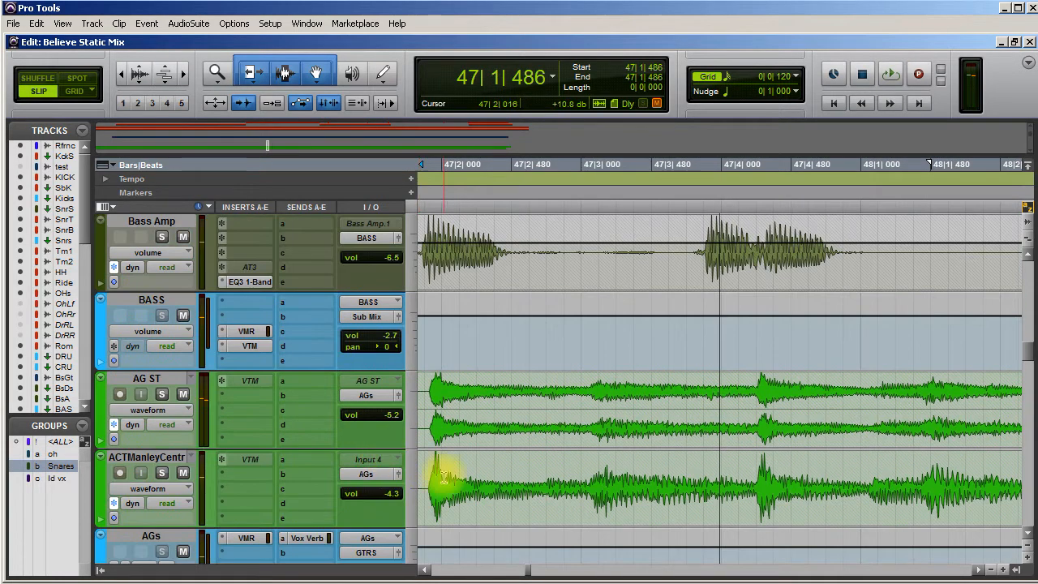
pyautogui.click(187, 488)
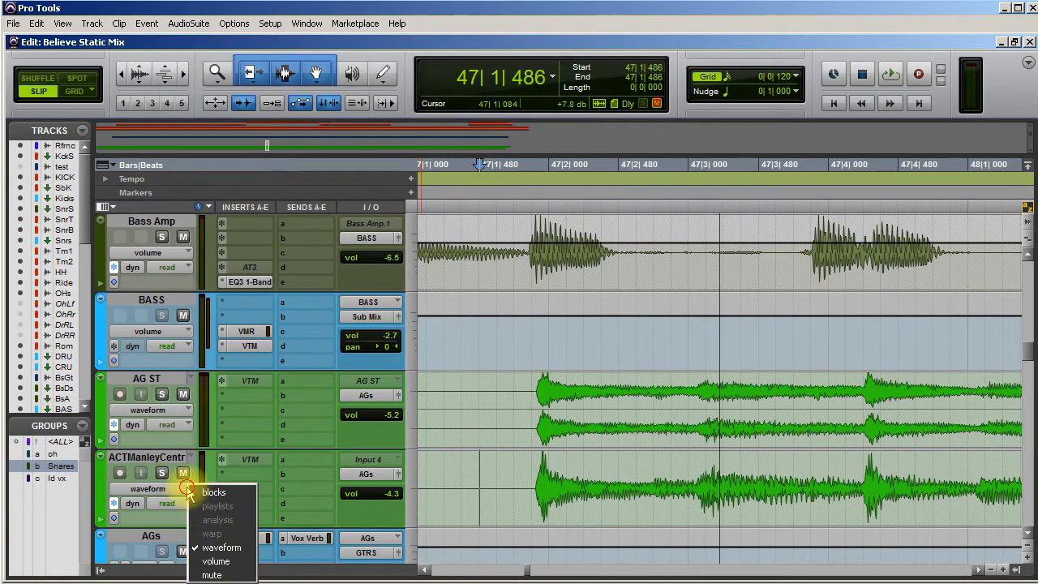
pyautogui.click(212, 561)
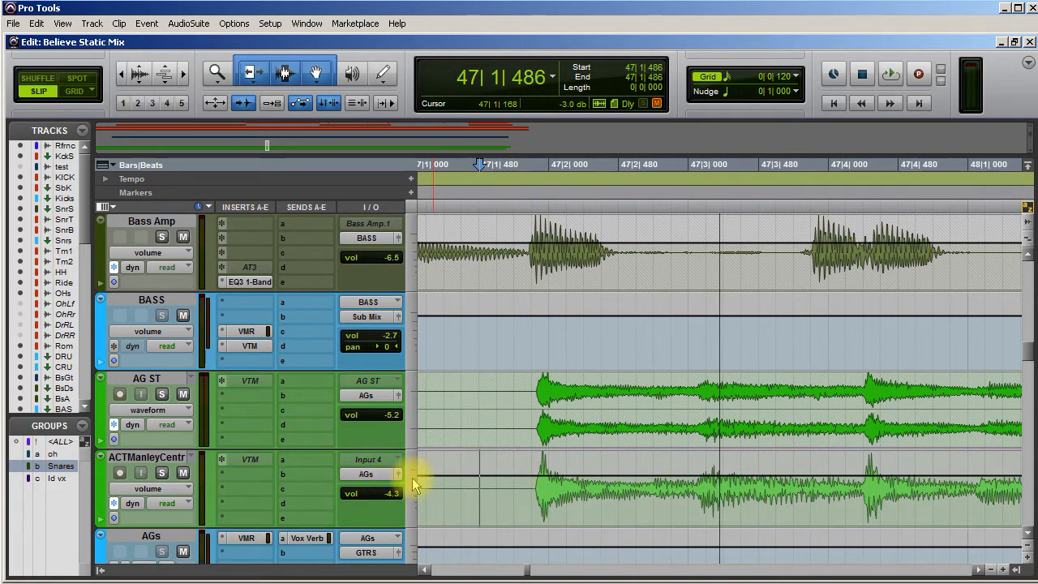
pyautogui.scroll(-3, 431, 482)
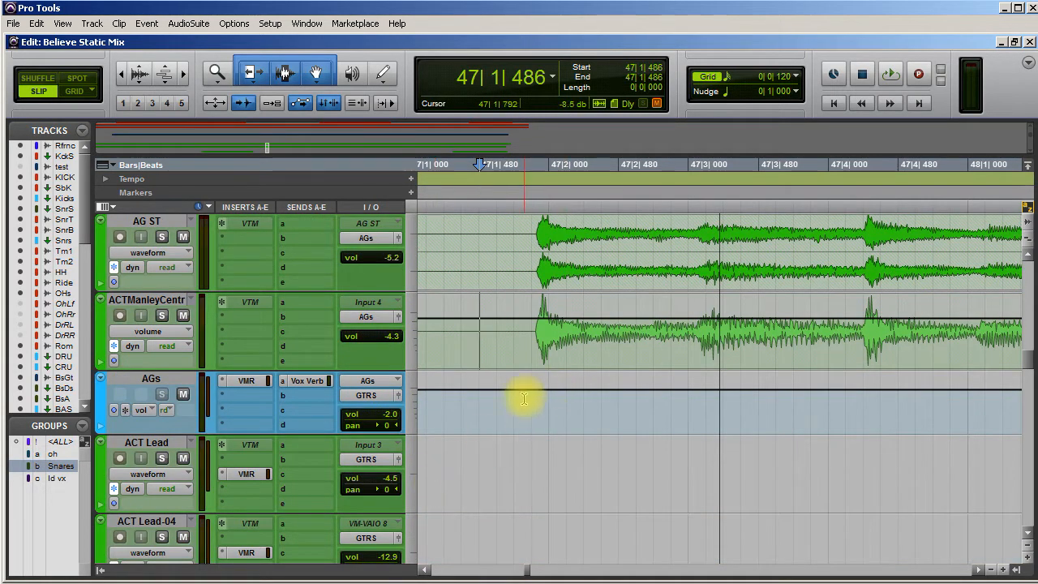
pyautogui.scroll(3, 523, 398)
pyautogui.scroll(-9, 523, 398)
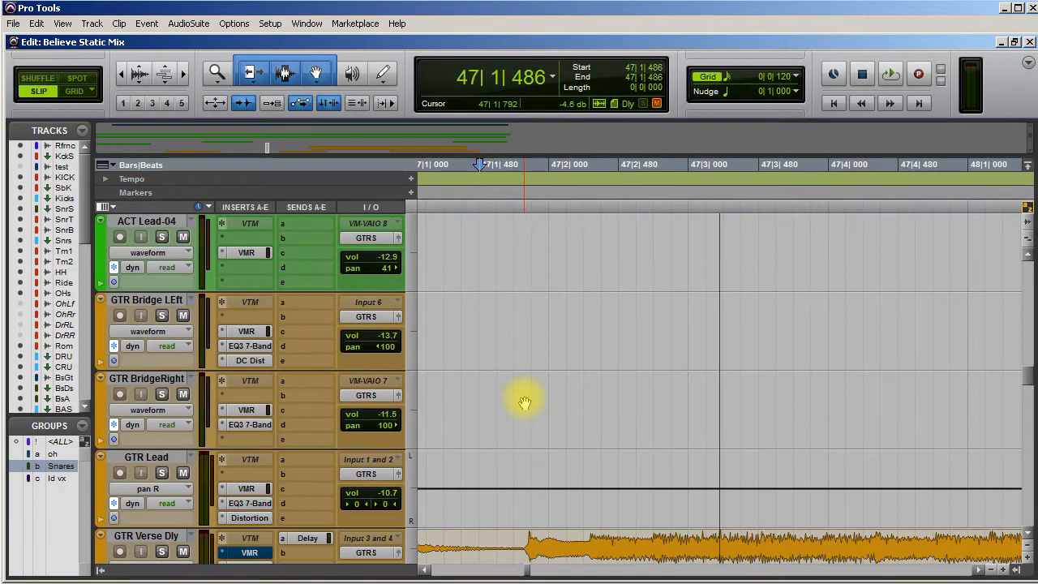
pyautogui.scroll(8, 524, 398)
pyautogui.moveTo(535, 404)
pyautogui.mouseDown()
pyautogui.moveTo(554, 406)
pyautogui.moveTo(546, 398)
pyautogui.mouseUp()
# Select the same attack on AG ST from 47|1|853 to 47|2|094, display volume automation, and lower it by about 9 dB
pyautogui.moveTo(534, 309); pyautogui.dragTo(558, 309)
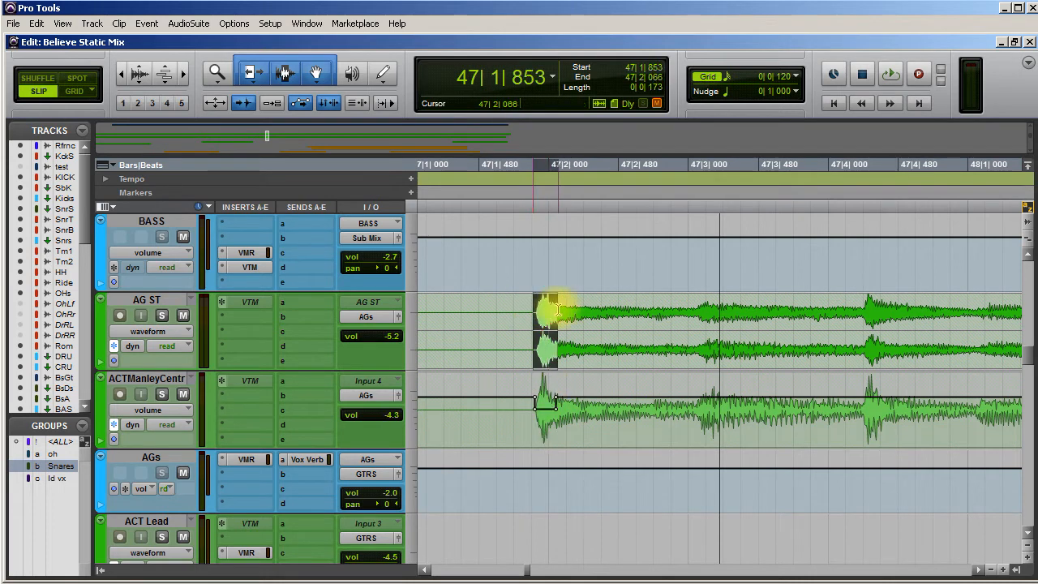
pyautogui.click(172, 331)
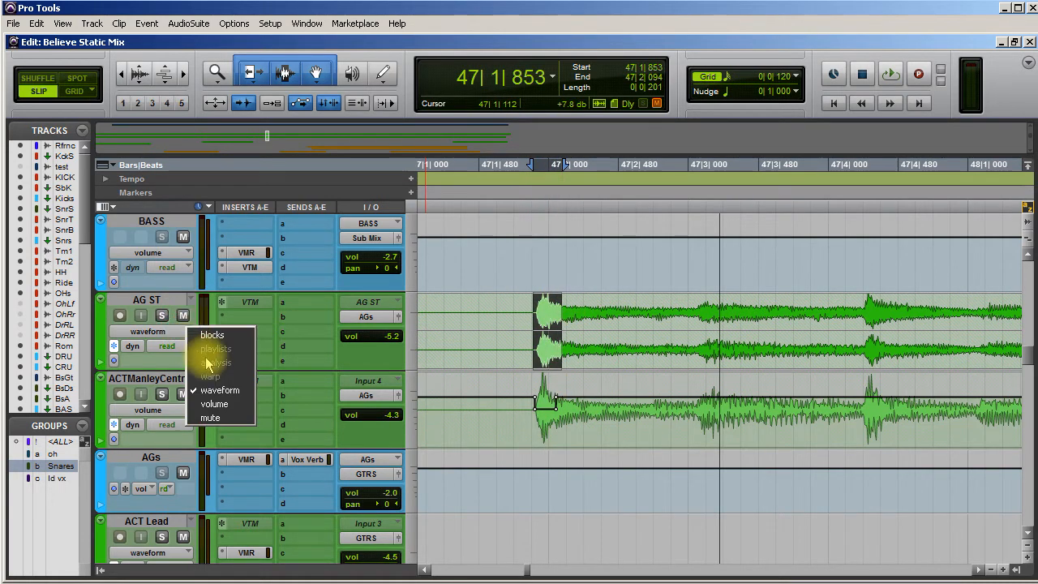
pyautogui.click(217, 404)
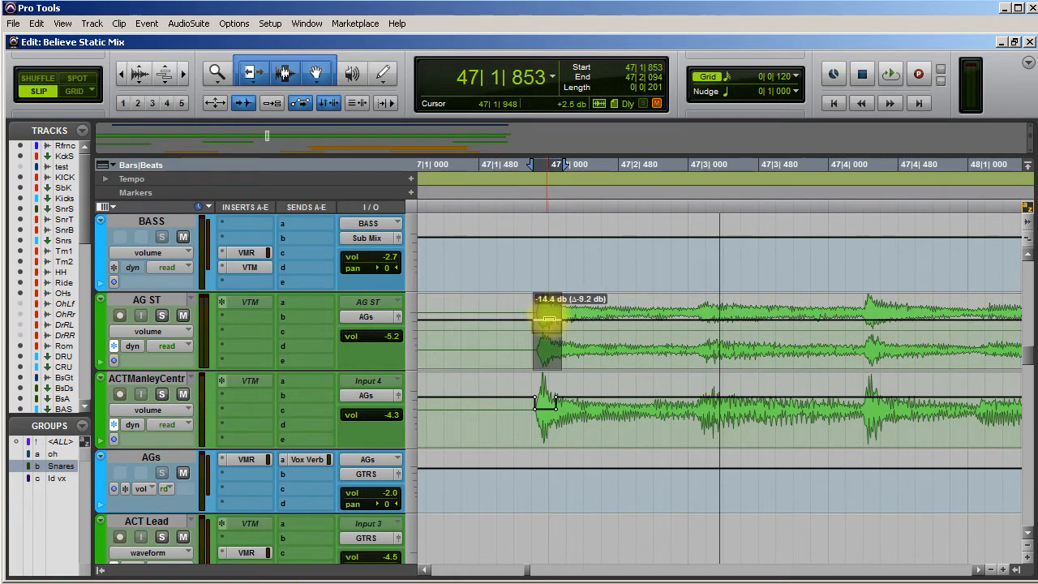
# Audition the lowered acoustic guitar attack in the mix from 47|1|318
pyautogui.click(457, 312)
pyautogui.press('space')
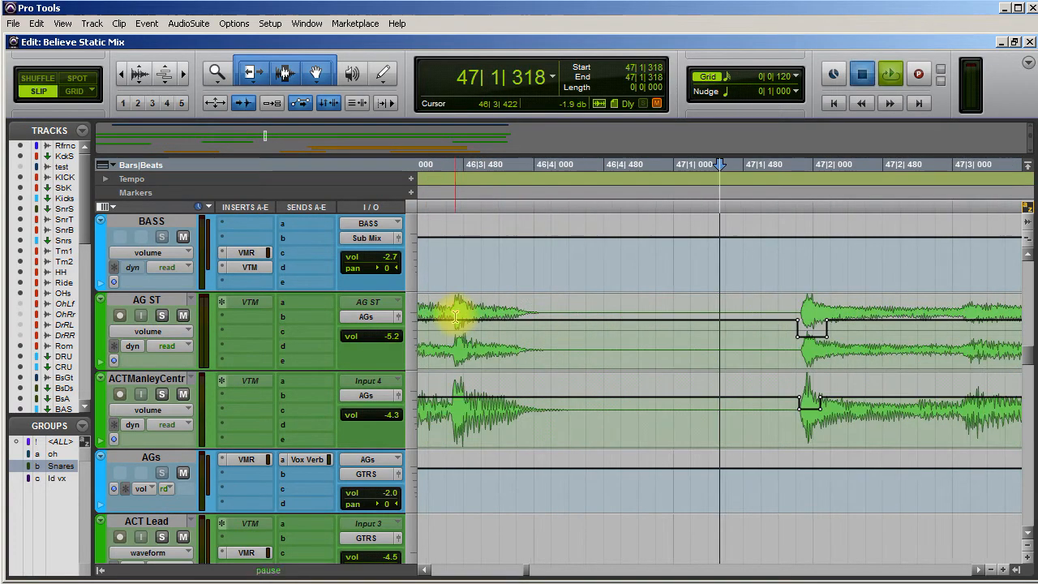
pyautogui.press('space')
pyautogui.press('space')
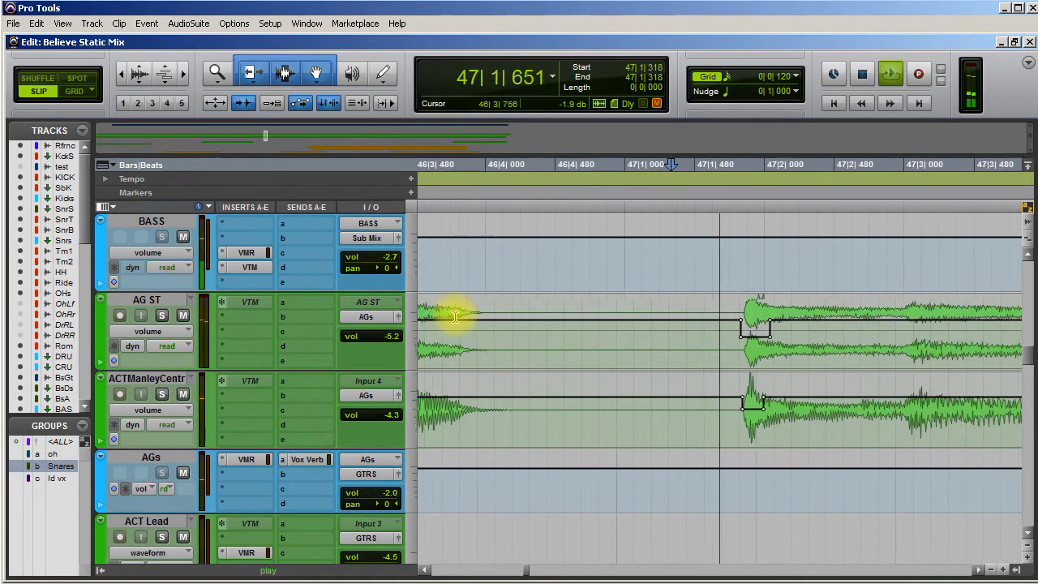
pyautogui.press('space')
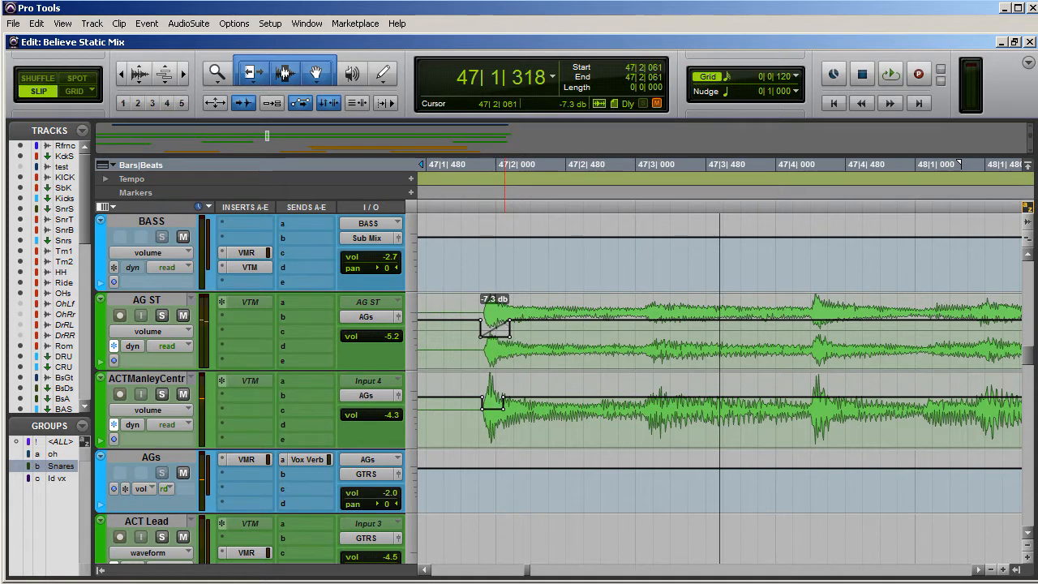
# Reshape the volume dips on AG ST and ACTManleyCentr into ramps that rise back to the original level
pyautogui.moveTo(509, 336); pyautogui.dragTo(504, 322)
pyautogui.moveTo(506, 414); pyautogui.dragTo(504, 408)
pyautogui.click(452, 389)
# Audition the ramped acoustic guitar attack in the mix from 47|1|547
pyautogui.click(442, 319)
pyautogui.press('space')
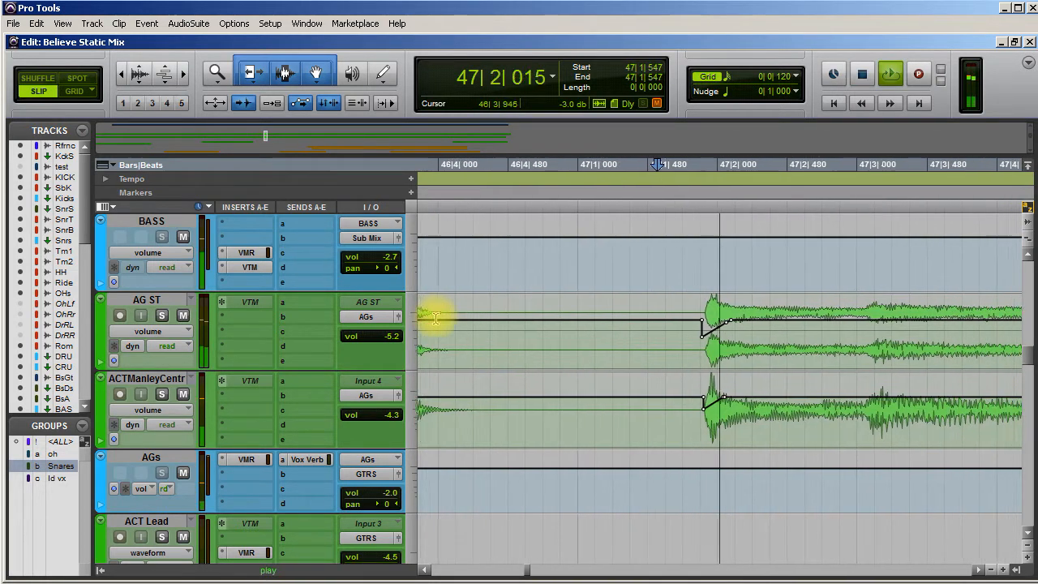
pyautogui.press('space')
pyautogui.press('space')
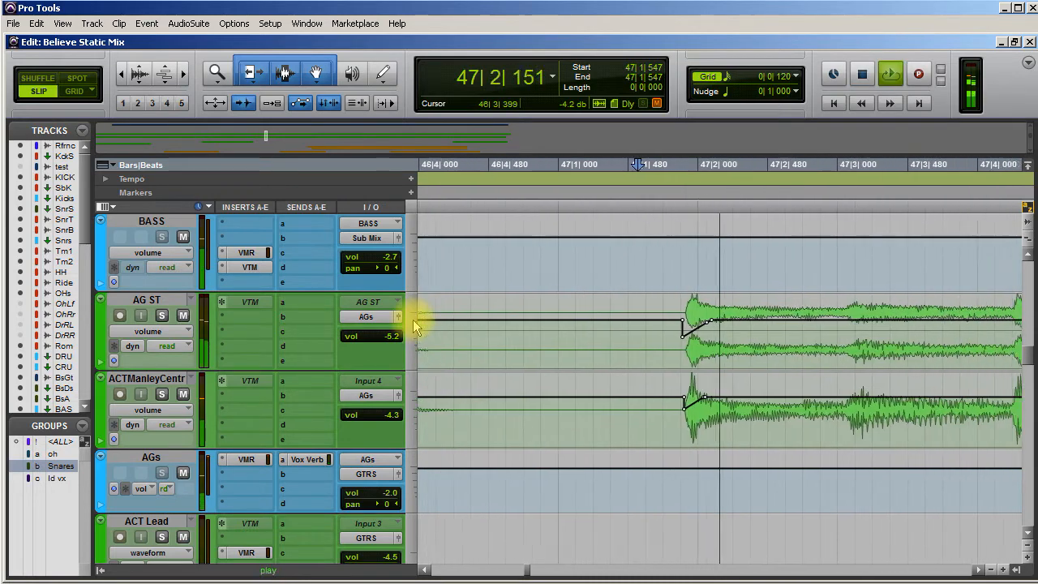
pyautogui.press('space')
# Play the mix from 45|4|788 through the automated acoustic guitar entry to hear it in context
pyautogui.hscroll(-4, 548, 382)
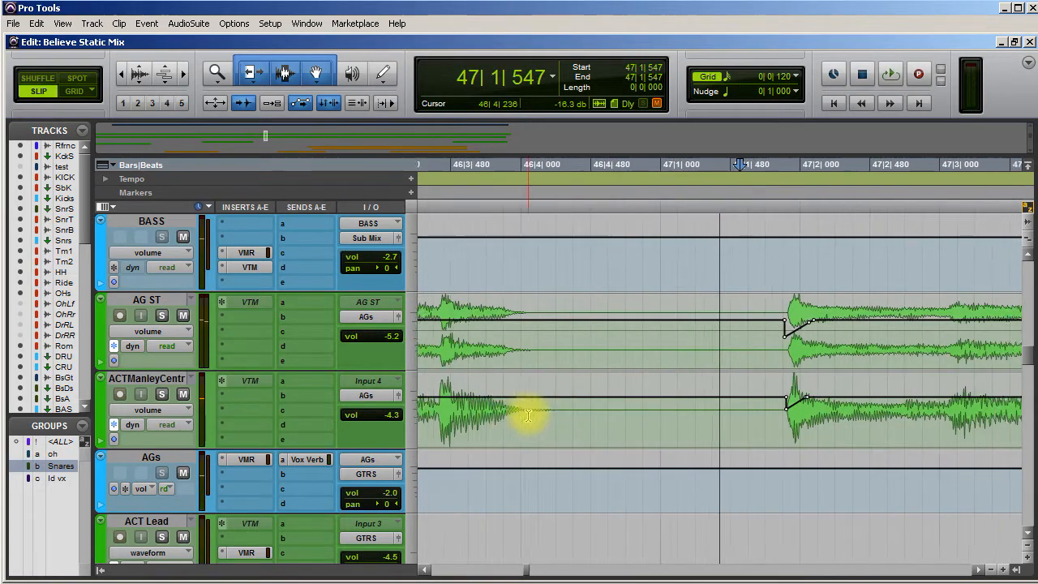
pyautogui.click(562, 319)
pyautogui.press('space')
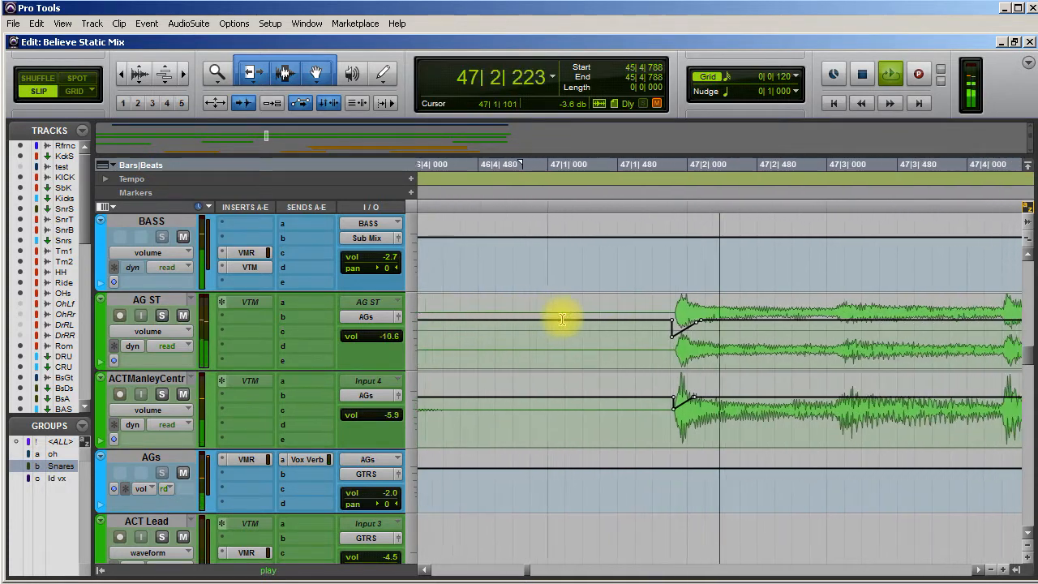
pyautogui.press('space')
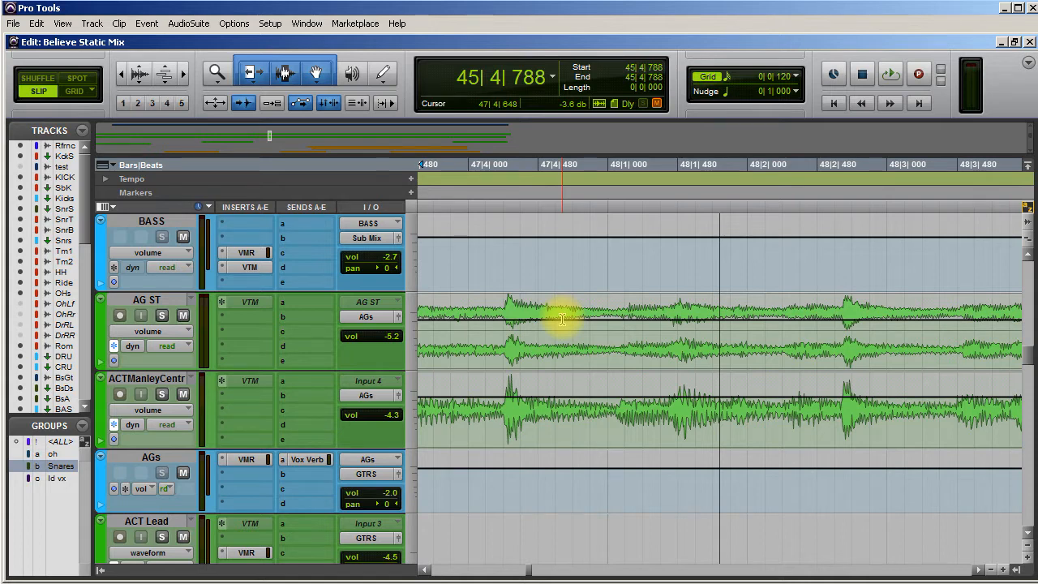
# Play the mix from 44|2|234 through bar 57 to check the guitar balance over a longer passage
pyautogui.click(504, 318)
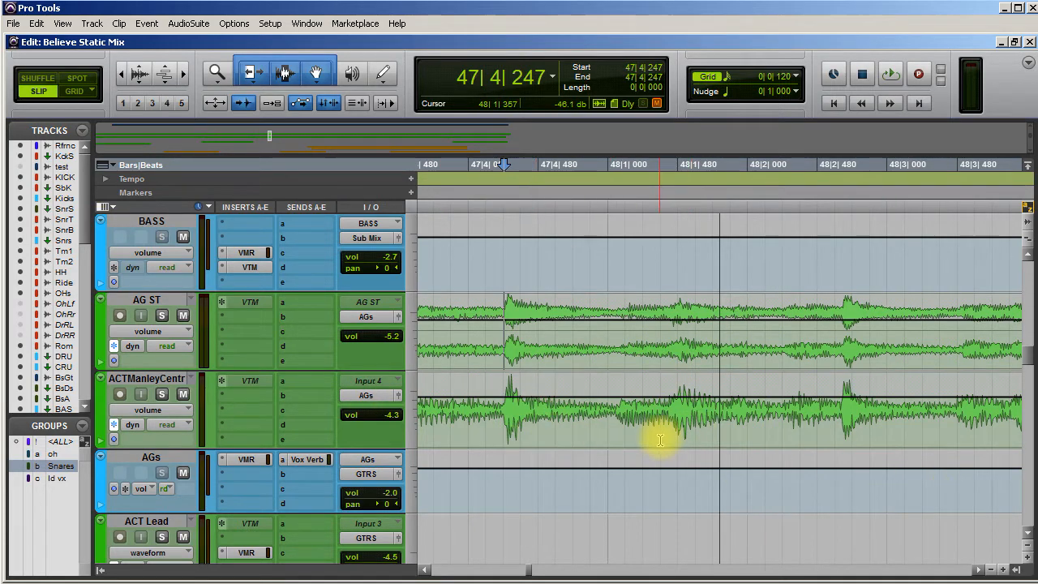
pyautogui.hscroll(-10, 609, 466)
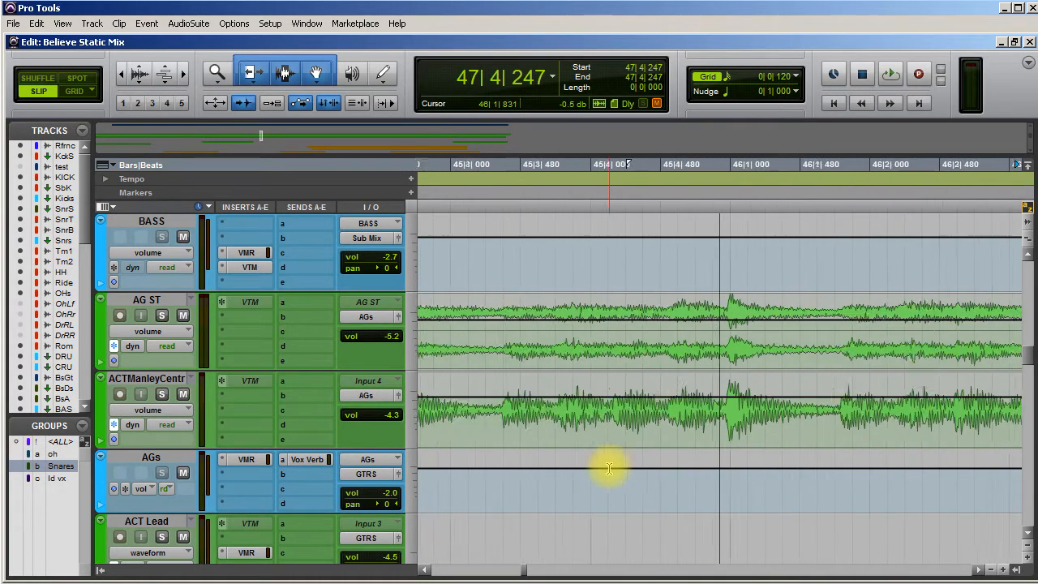
pyautogui.hscroll(-3, 609, 467)
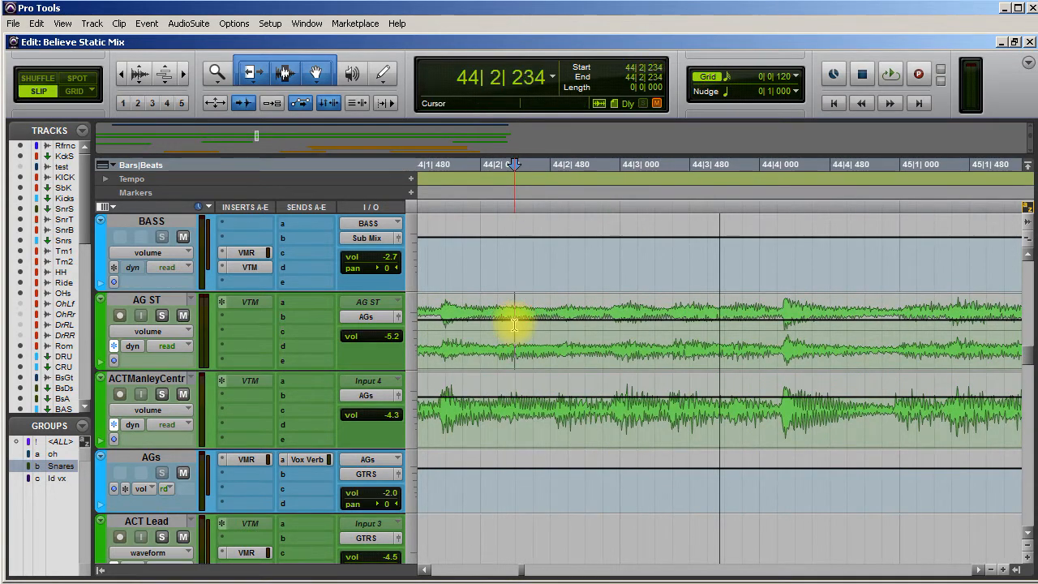
pyautogui.press('space')
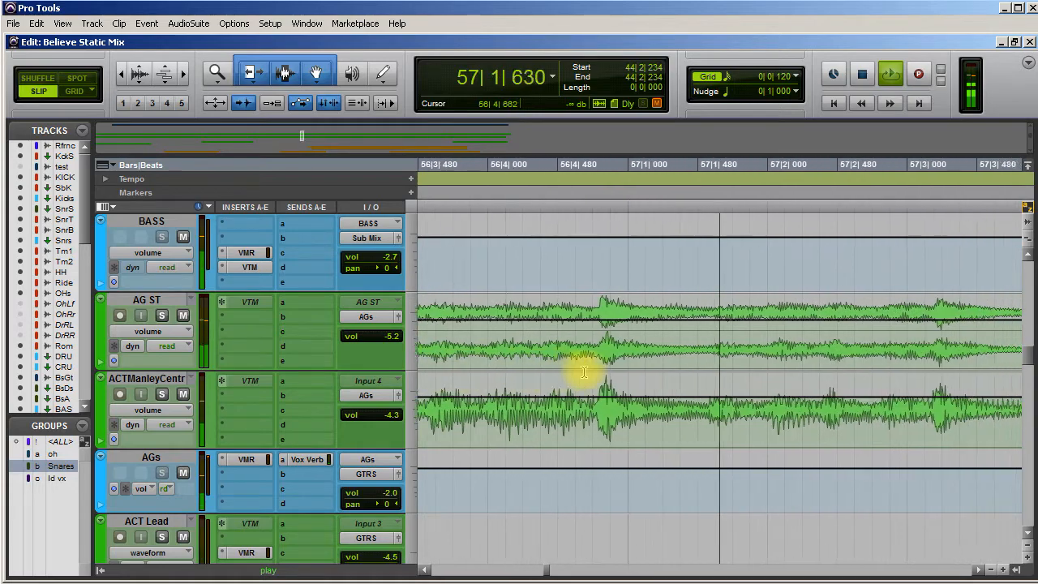
pyautogui.press('space')
# Select the quiet passage on the GTR Lead track from 56|2|336 to 56|4|790
pyautogui.scroll(5, 799, 483)
pyautogui.scroll(3, 800, 484)
pyautogui.scroll(-10, 800, 484)
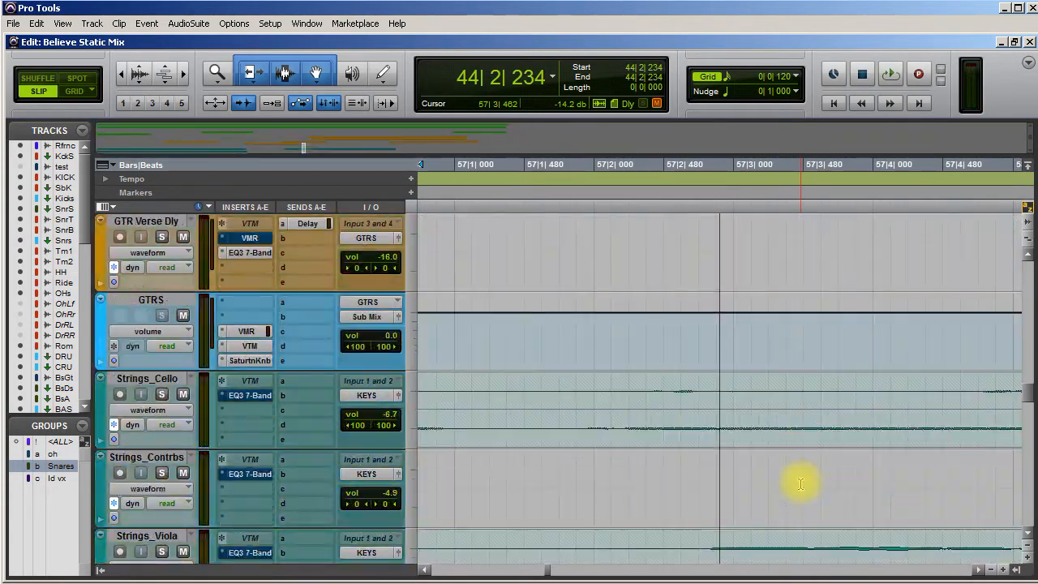
pyautogui.scroll(2, 800, 484)
pyautogui.hscroll(-6, 669, 494)
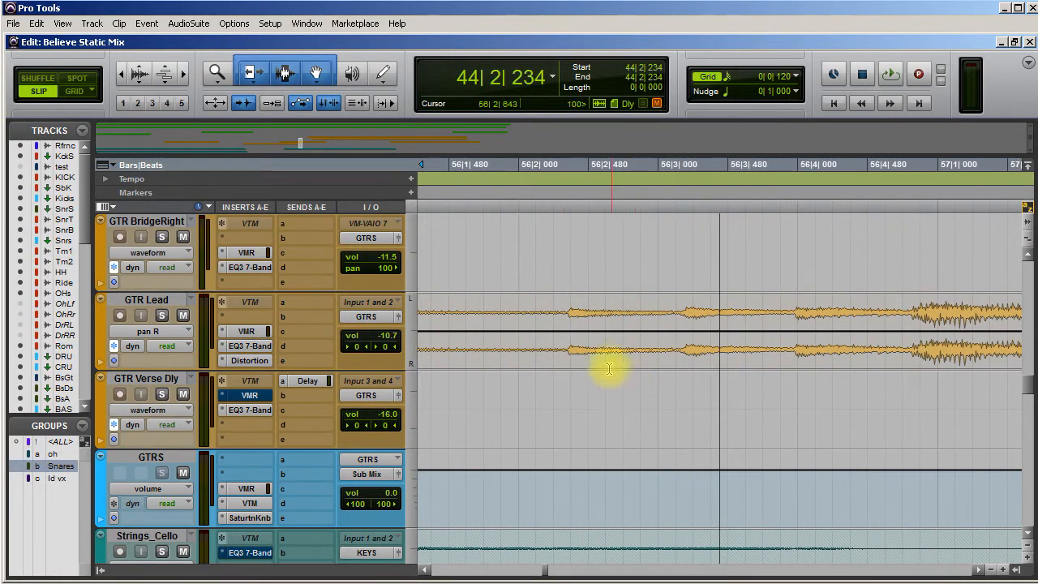
pyautogui.click(567, 321)
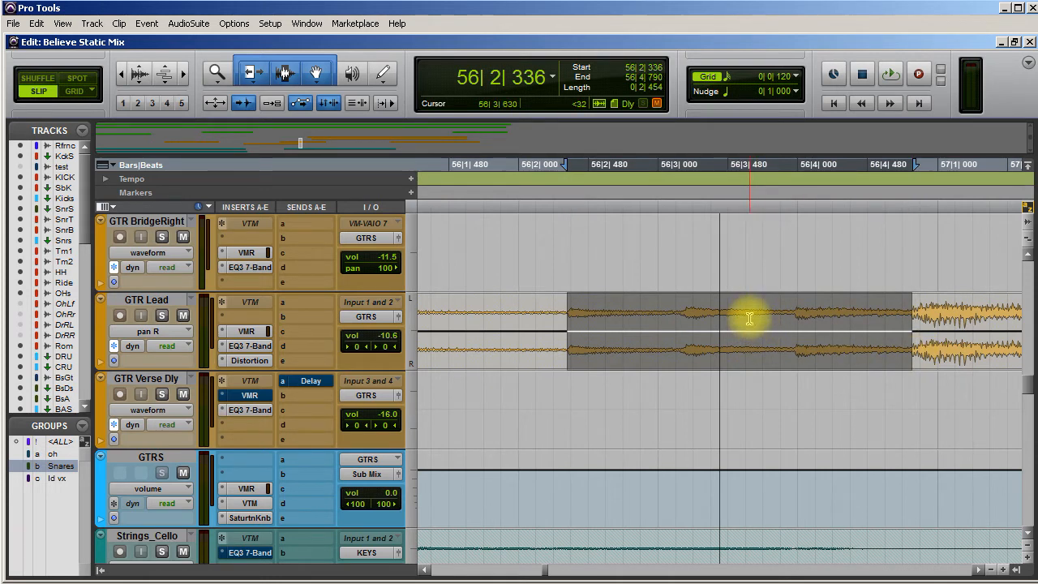
# Show volume automation on the GTR Lead track and lower the selected passage from 56|2|336 to 56|4|790 to -14.7 dB
pyautogui.click(173, 331)
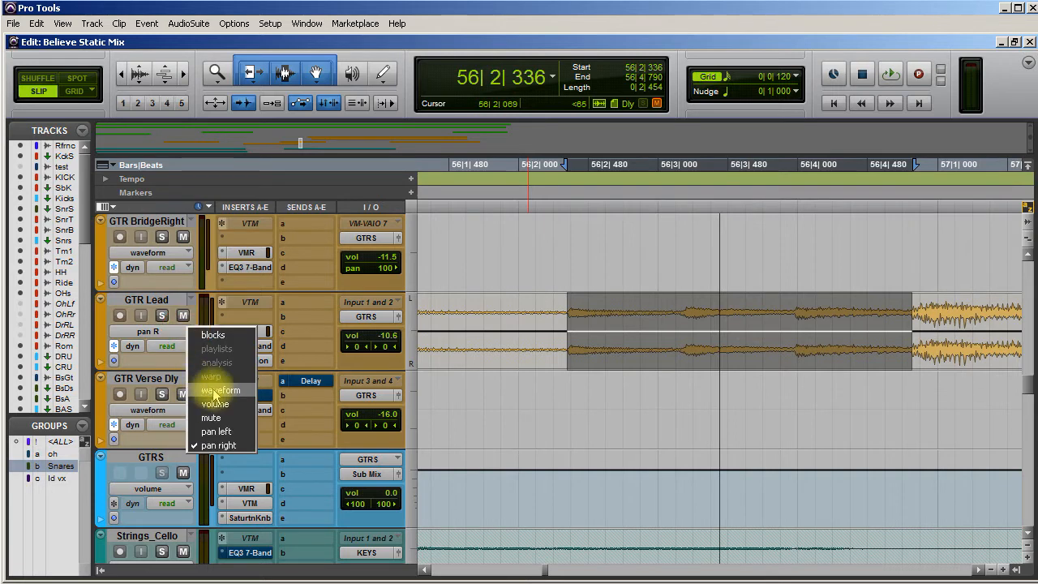
pyautogui.click(215, 393)
pyautogui.click(174, 331)
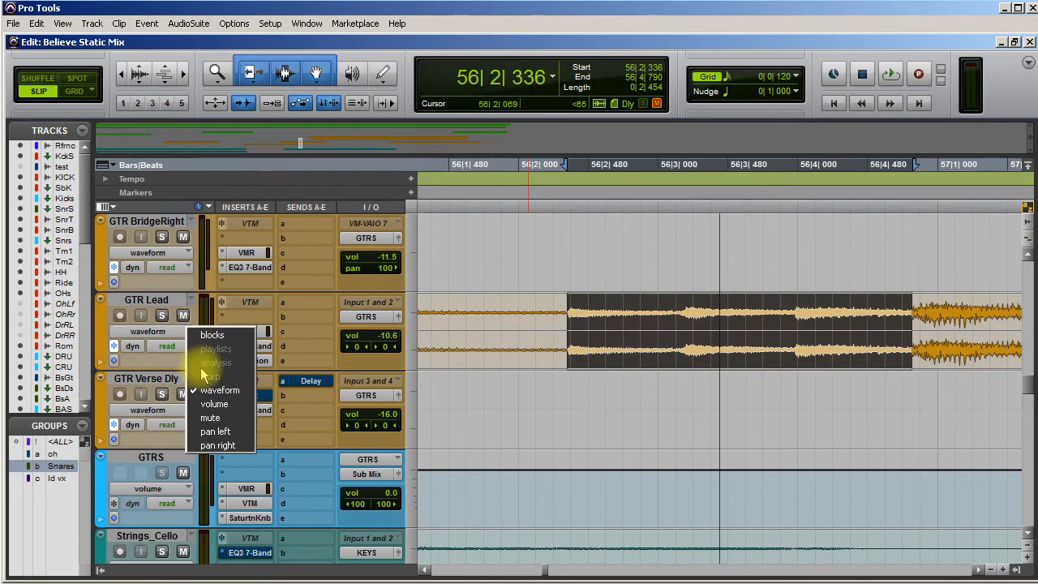
pyautogui.click(214, 404)
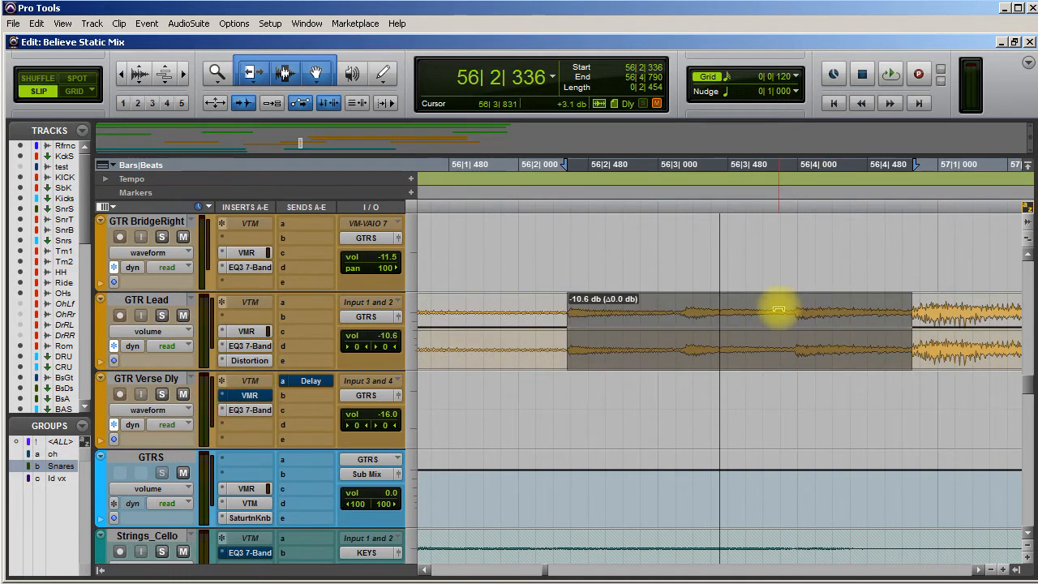
pyautogui.moveTo(779, 312); pyautogui.dragTo(778, 313)
# Play the mix from 55|2|175 through bar 66 to check the lowered lead guitar passage in context
pyautogui.hscroll(-3, 644, 382)
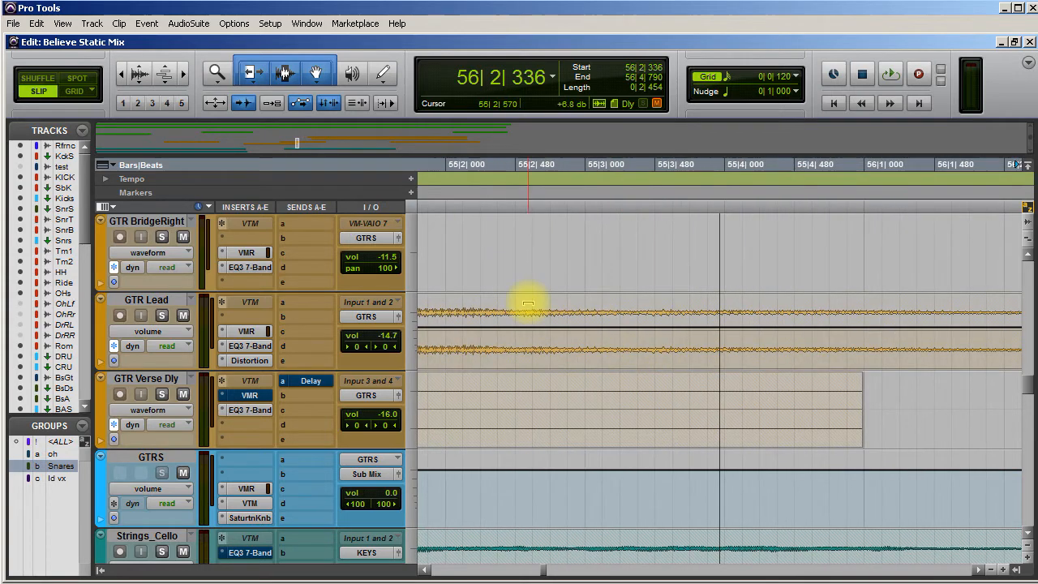
pyautogui.click(471, 323)
pyautogui.press('space')
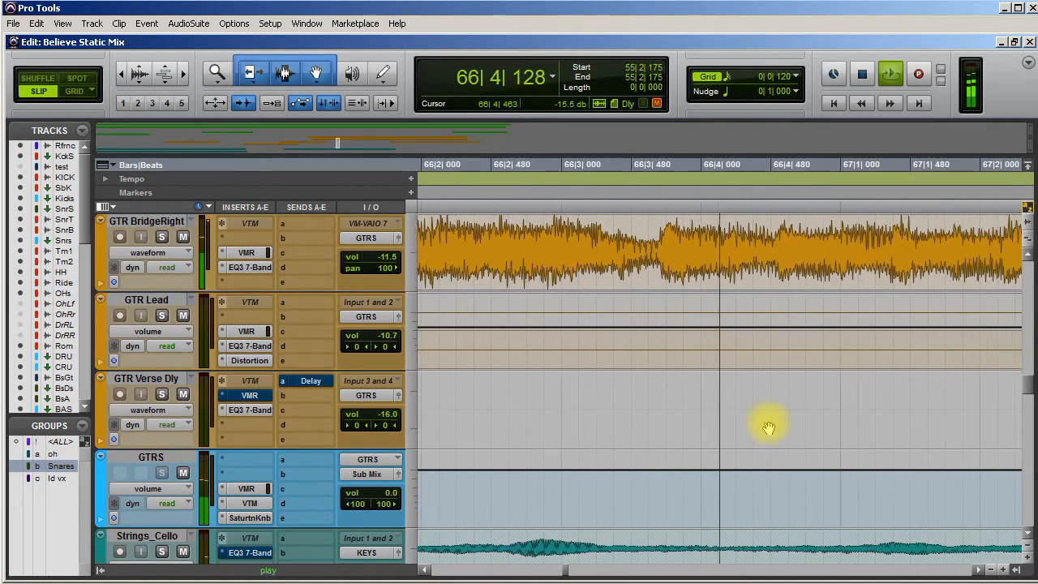
pyautogui.press('space')
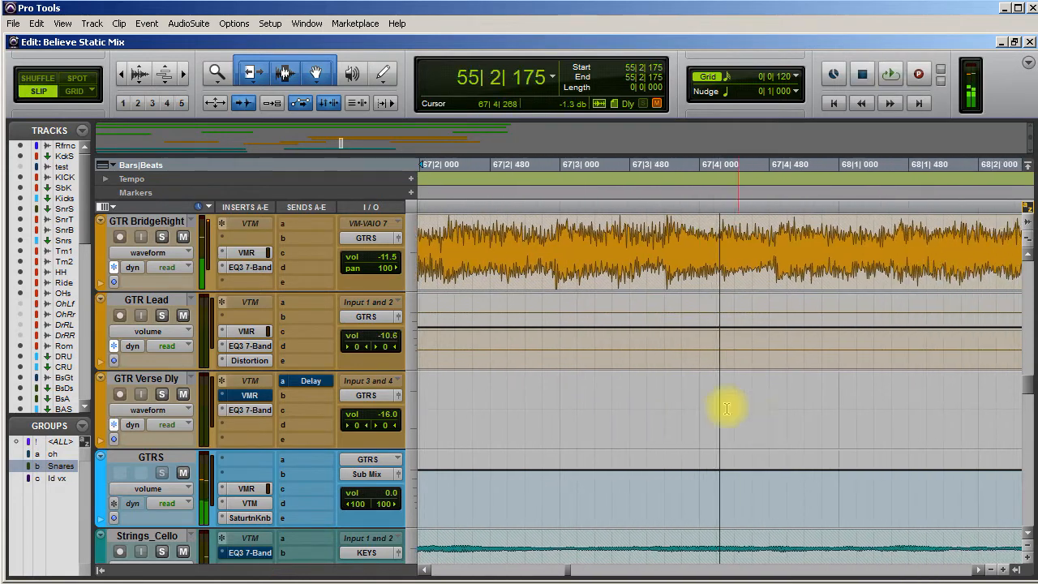
# Play the mix from 66|3|582 to hear how the Harp part enters against the Glockenspiel
pyautogui.scroll(-10, 604, 425)
pyautogui.hscroll(-10, 606, 439)
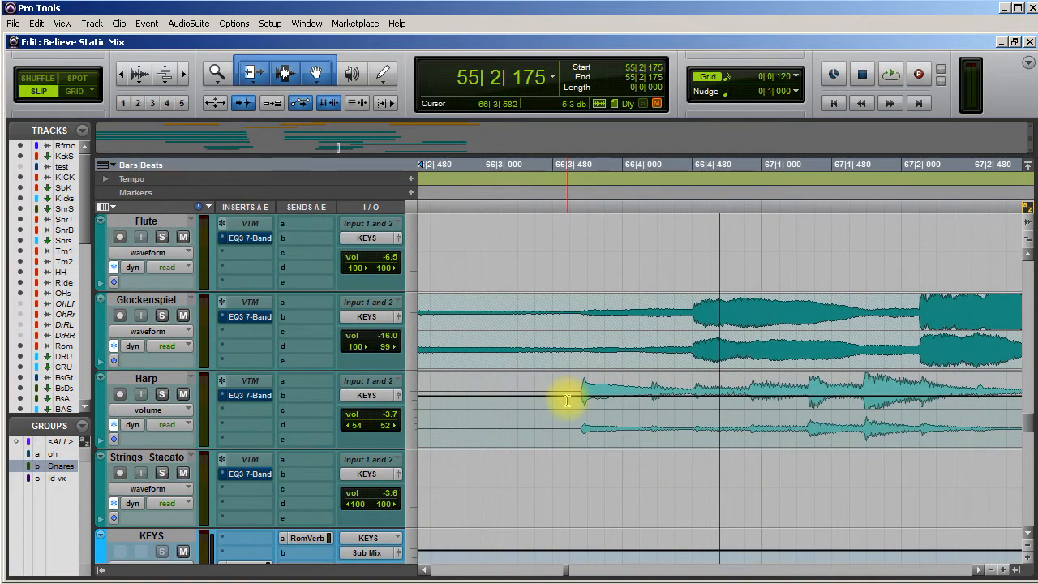
pyautogui.click(566, 400)
pyautogui.press('space')
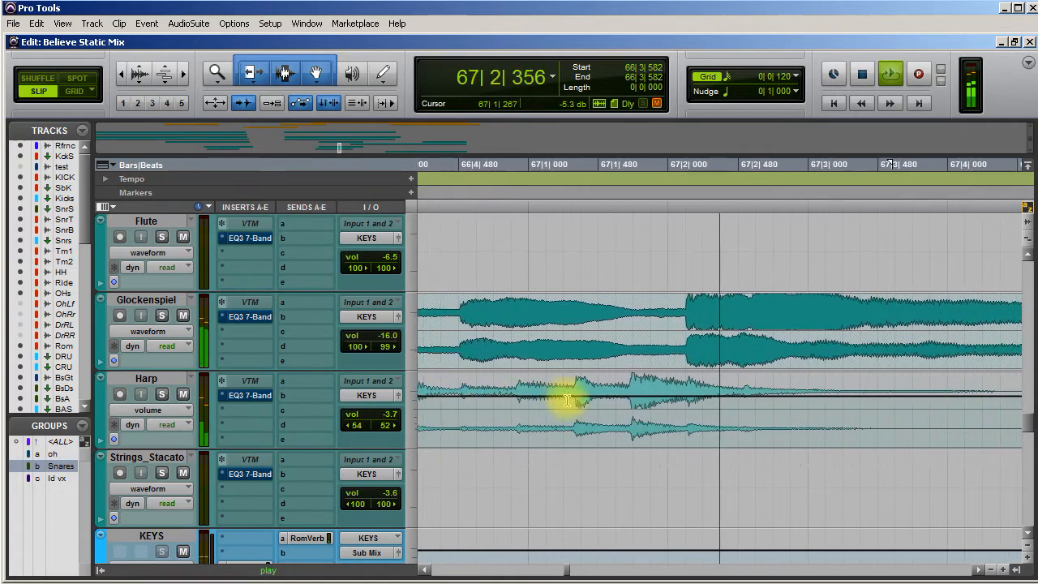
pyautogui.press('space')
# Audition the harp entry from 66|3|225, first with the Harp track soloed and again in the full mix
pyautogui.click(162, 395)
pyautogui.click(644, 398)
pyautogui.press('space')
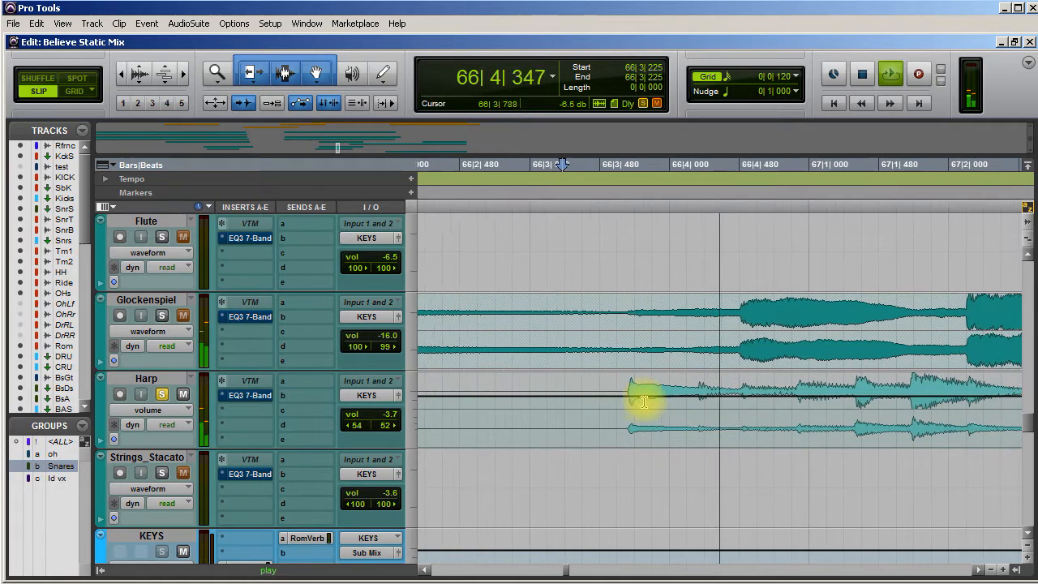
pyautogui.press('space')
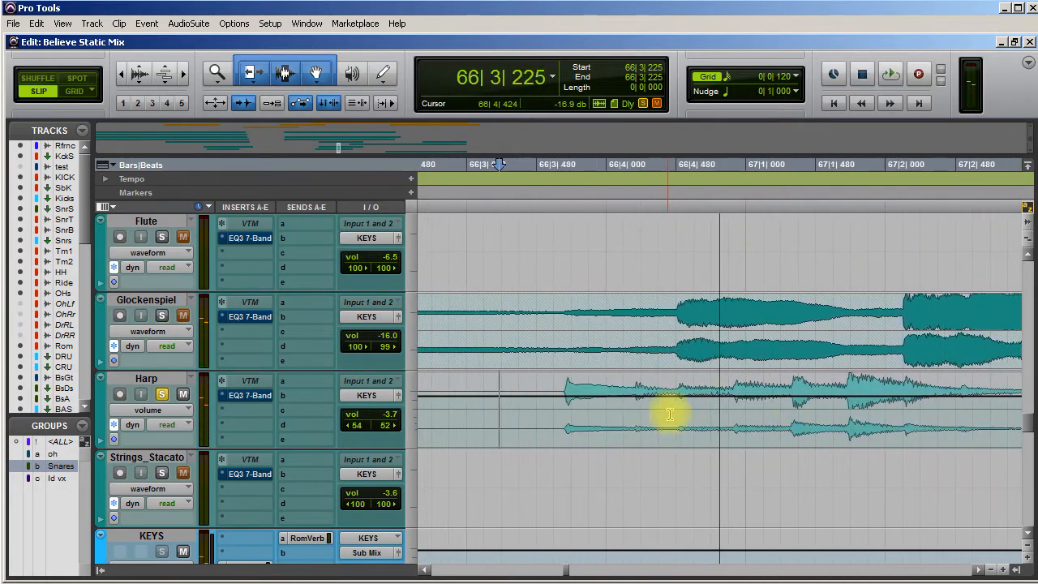
pyautogui.click(162, 395)
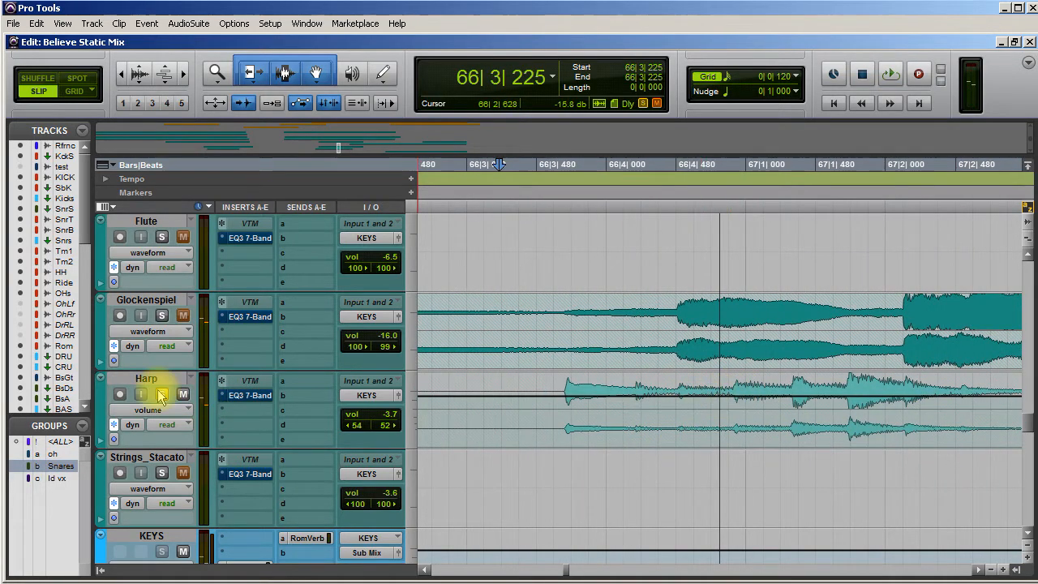
pyautogui.press('space')
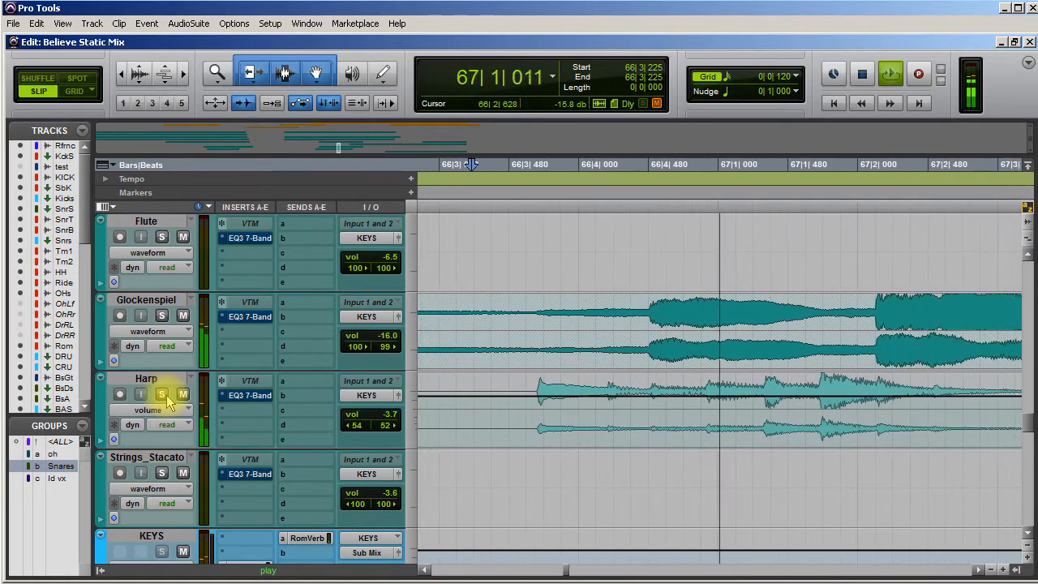
pyautogui.press('space')
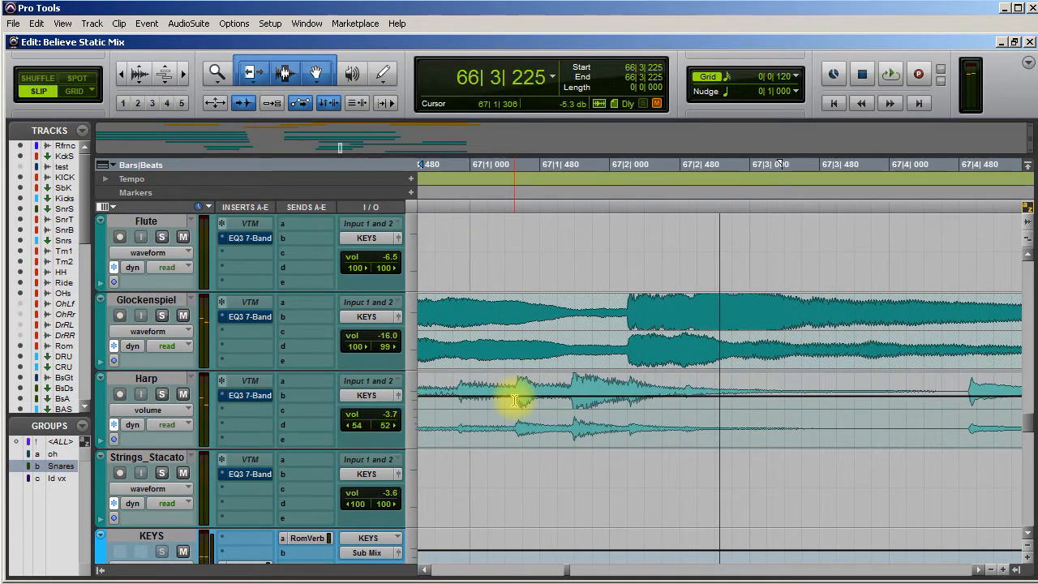
# Raise the Harp volume automation from 66|3|643 to 67|1|317 and set it to -8.7 dB from 67|1|323 to 67|2|137
pyautogui.moveTo(516, 396); pyautogui.dragTo(570, 393)
pyautogui.moveTo(714, 382); pyautogui.dragTo(716, 381)
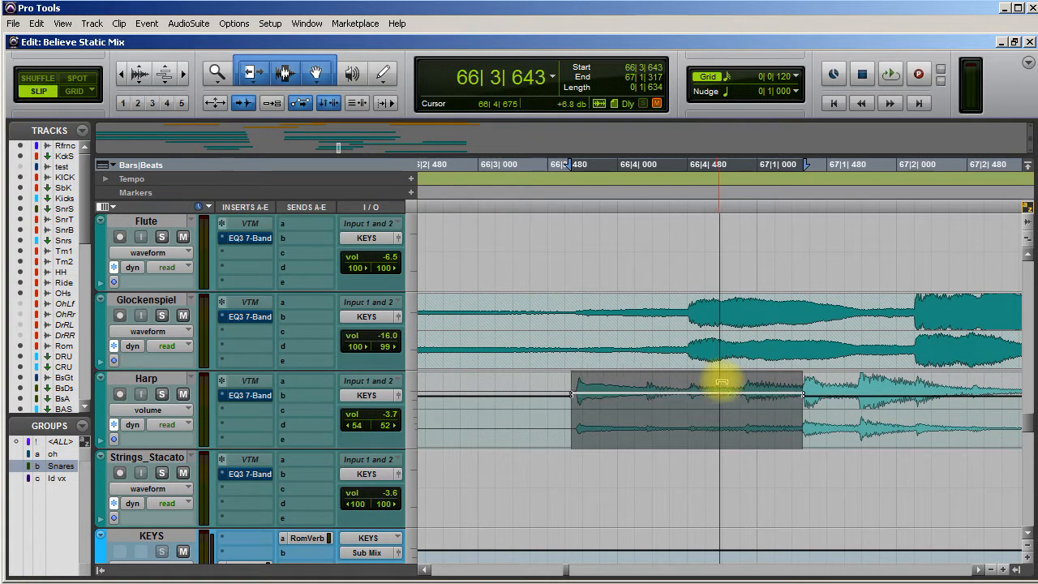
pyautogui.moveTo(803, 406); pyautogui.dragTo(914, 415)
pyautogui.moveTo(876, 384); pyautogui.dragTo(876, 391)
# Play the mix from 66|2|461 to check the automated first harp phrase
pyautogui.hscroll(-3, 711, 442)
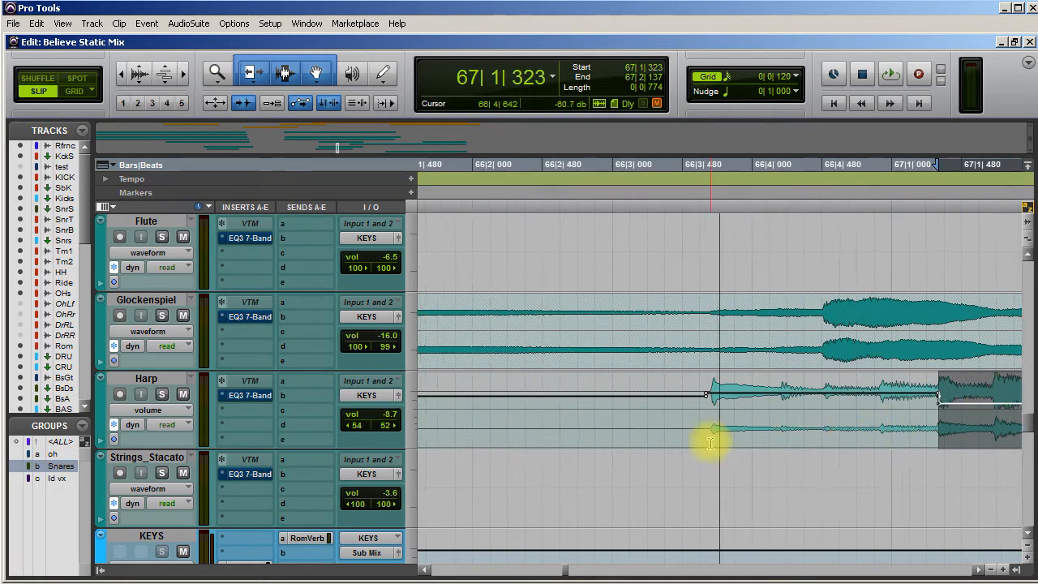
pyautogui.click(808, 398)
pyautogui.press('space')
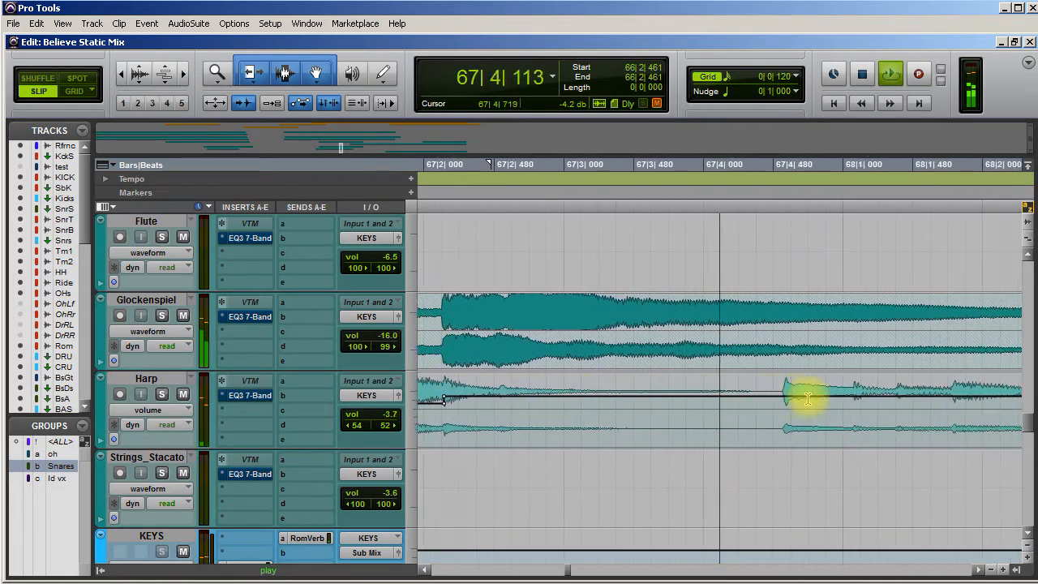
pyautogui.press('space')
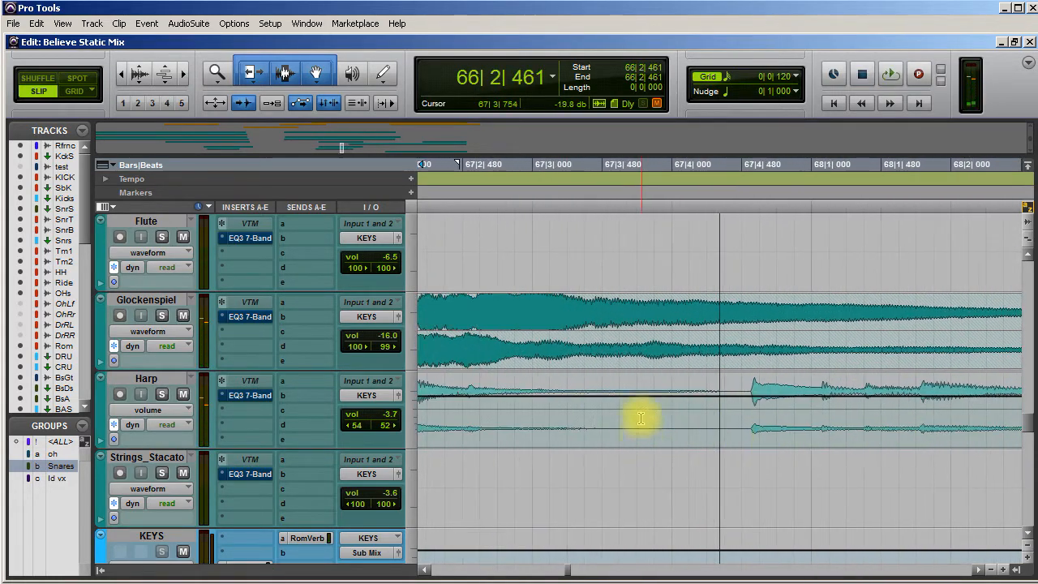
# Raise the Harp volume automation to -0.4 dB for the second phrase, from 67|4|508 to 68|4|346
pyautogui.moveTo(747, 396); pyautogui.dragTo(1027, 418)
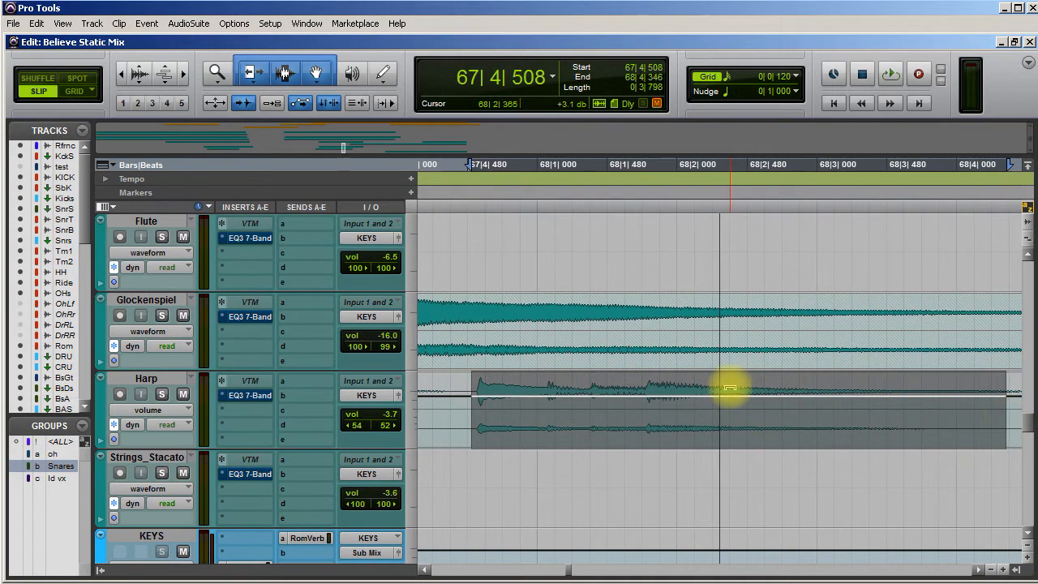
pyautogui.moveTo(730, 385); pyautogui.dragTo(730, 385)
# Play the second harp phrase from 67|4|508, and the whole automated harp passage from 66|1|780 into bar 70
pyautogui.hscroll(-6, 625, 443)
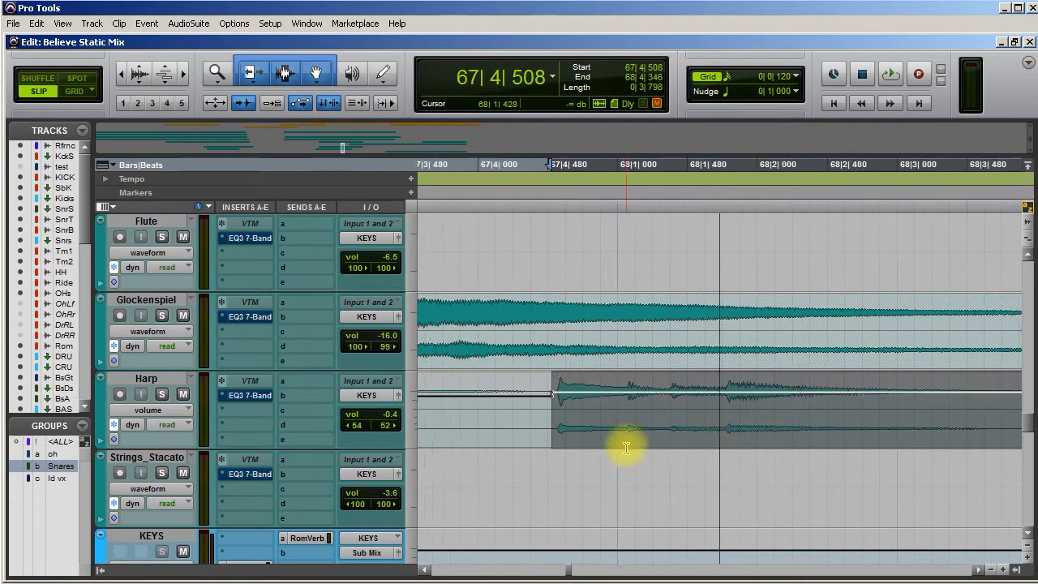
pyautogui.press('space')
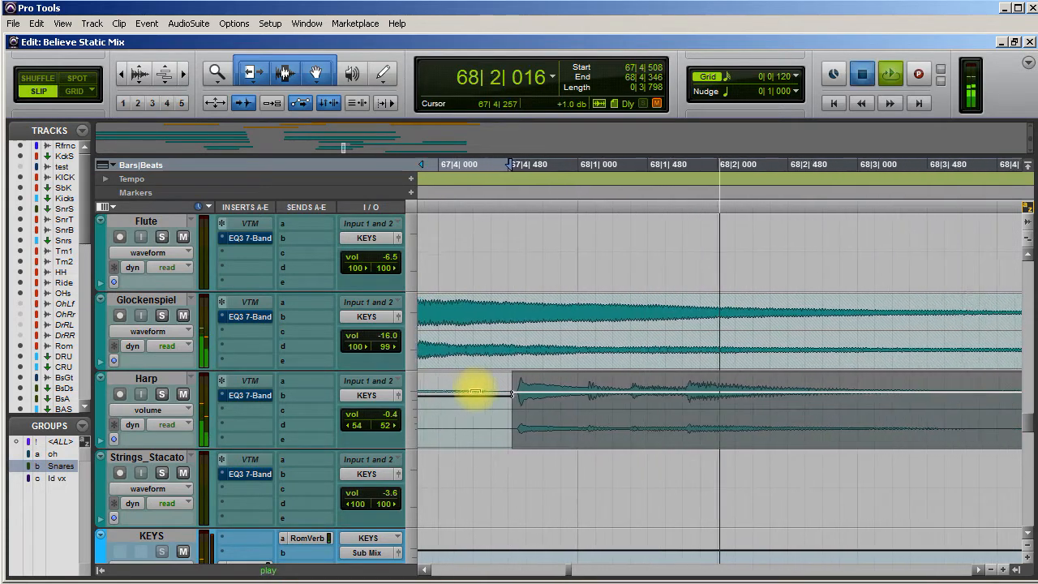
pyautogui.press('space')
pyautogui.hscroll(-7, 510, 463)
pyautogui.hscroll(-4, 504, 451)
pyautogui.click(565, 395)
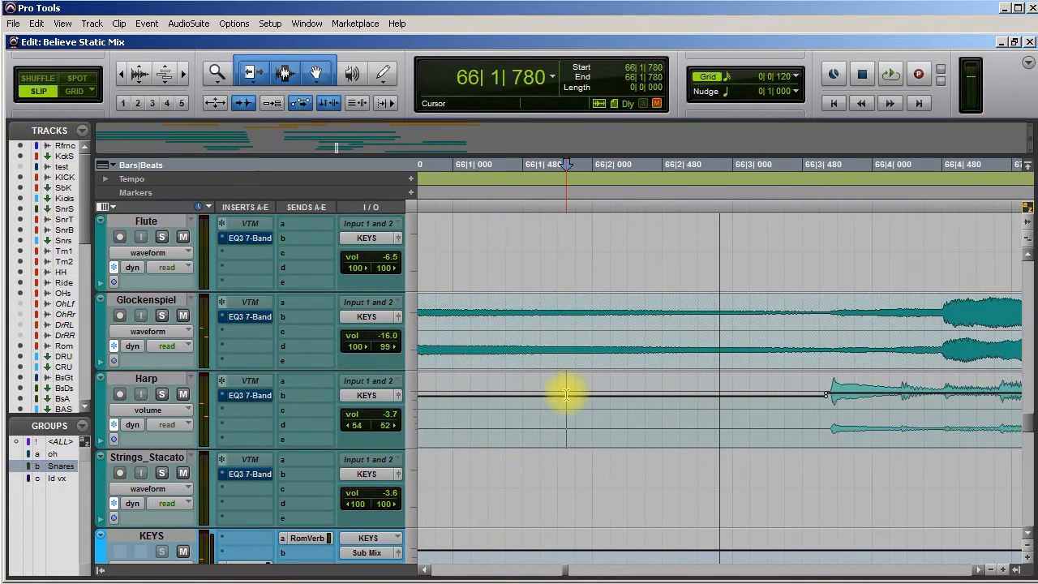
pyautogui.press('space')
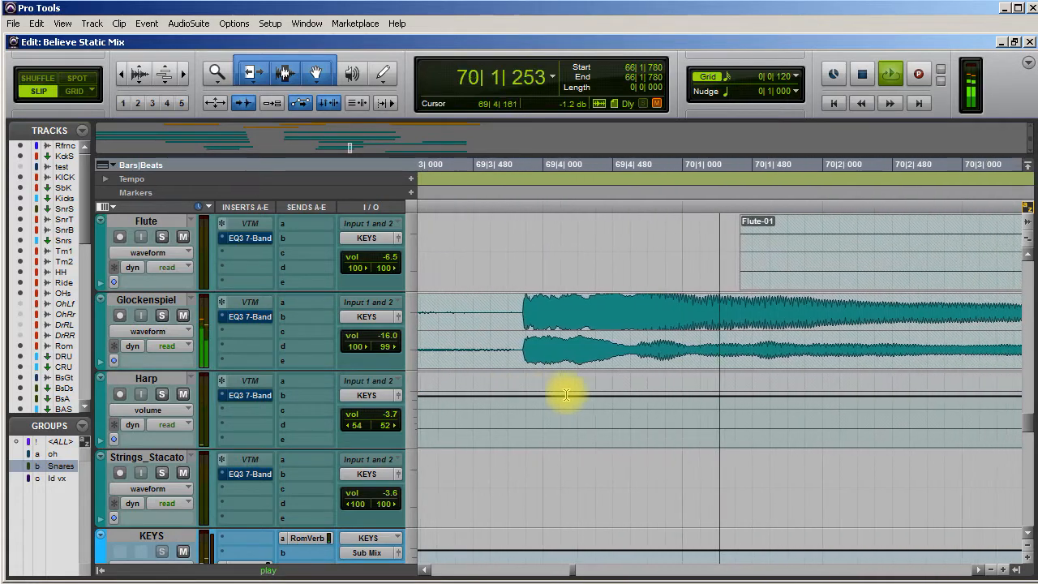
# Solo the Glockenspiel track briefly and play the full mix from 68|4|897 through bar 84
pyautogui.click(161, 317)
pyautogui.press('space')
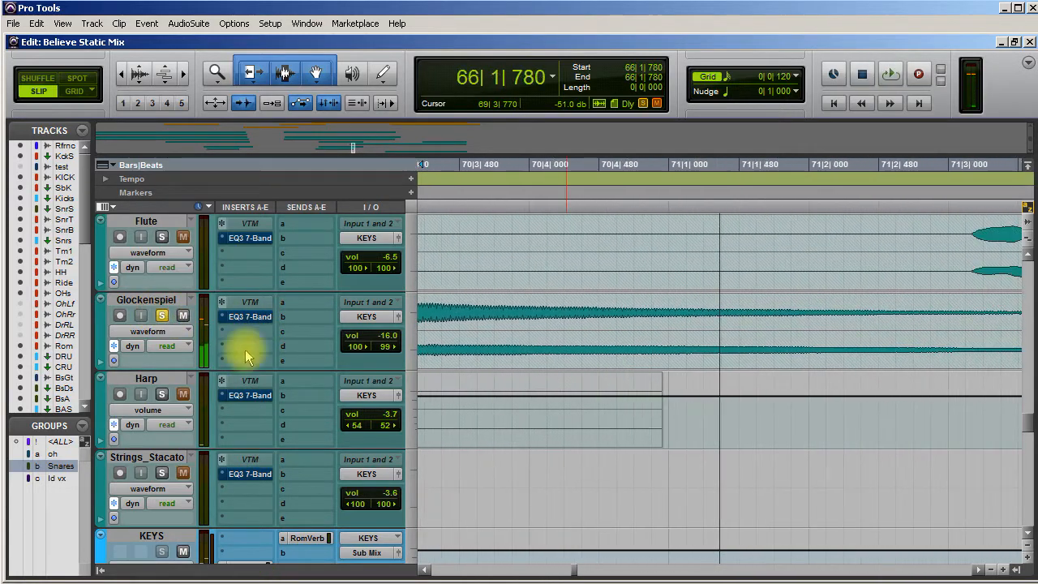
pyautogui.click(162, 315)
pyautogui.click(434, 311)
pyautogui.press('space')
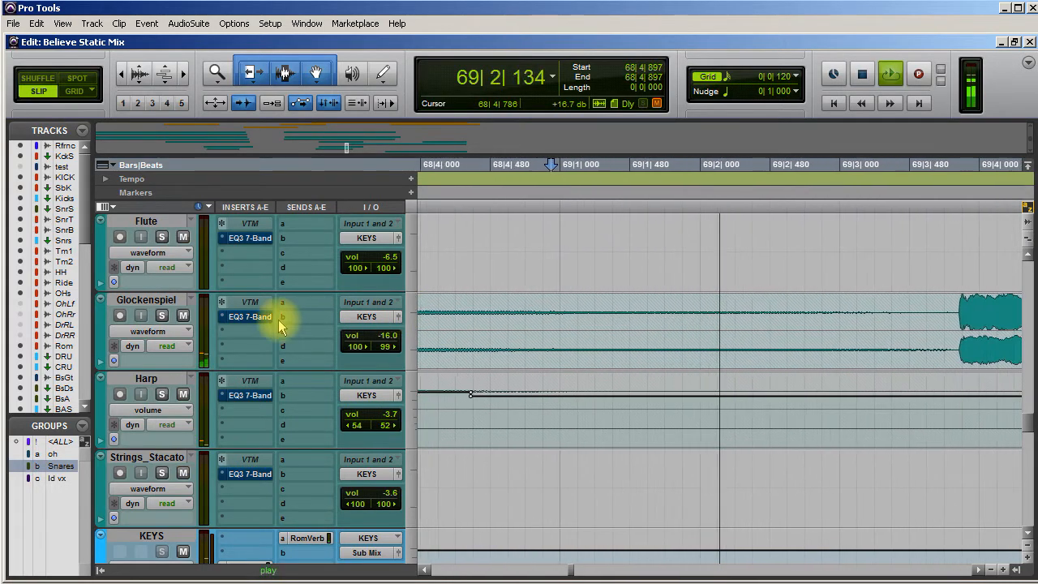
pyautogui.click(163, 316)
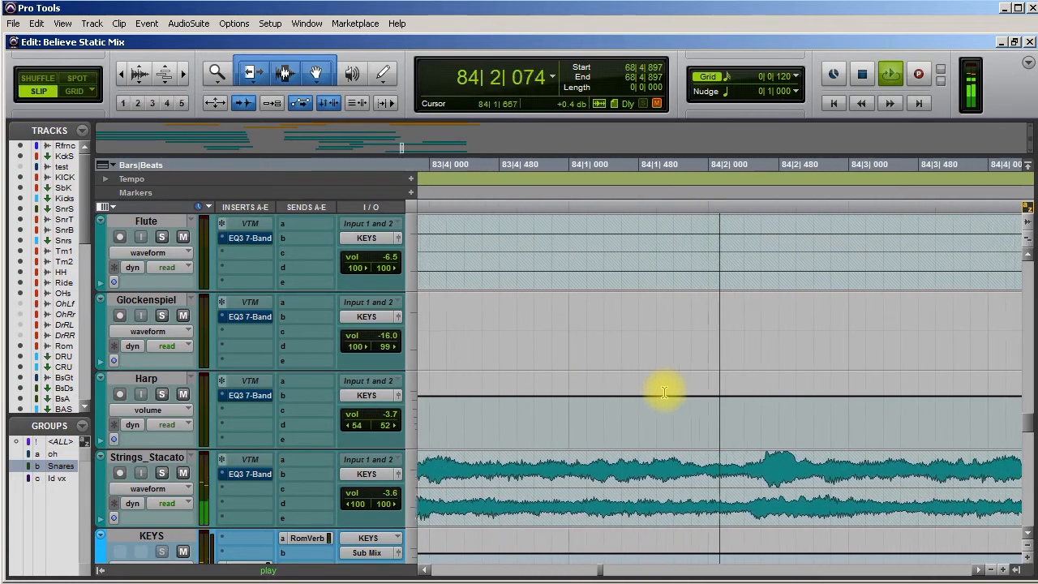
# Stop playback at the bridge vocal and copy the Vox Verb send from Vox De ess to send b of VoxBridgeDees
pyautogui.scroll(-10, 664, 392)
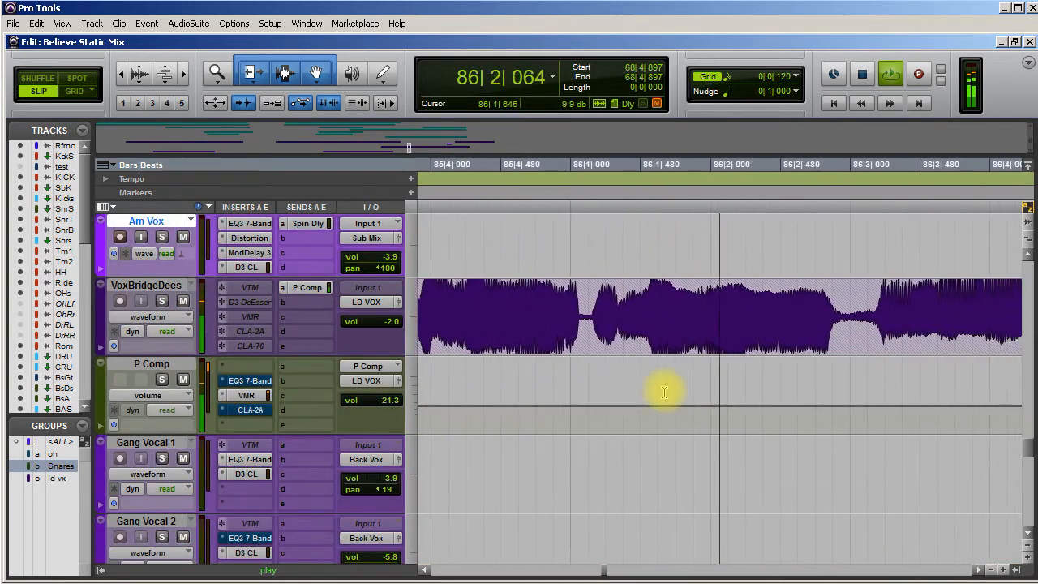
pyautogui.scroll(2, 664, 394)
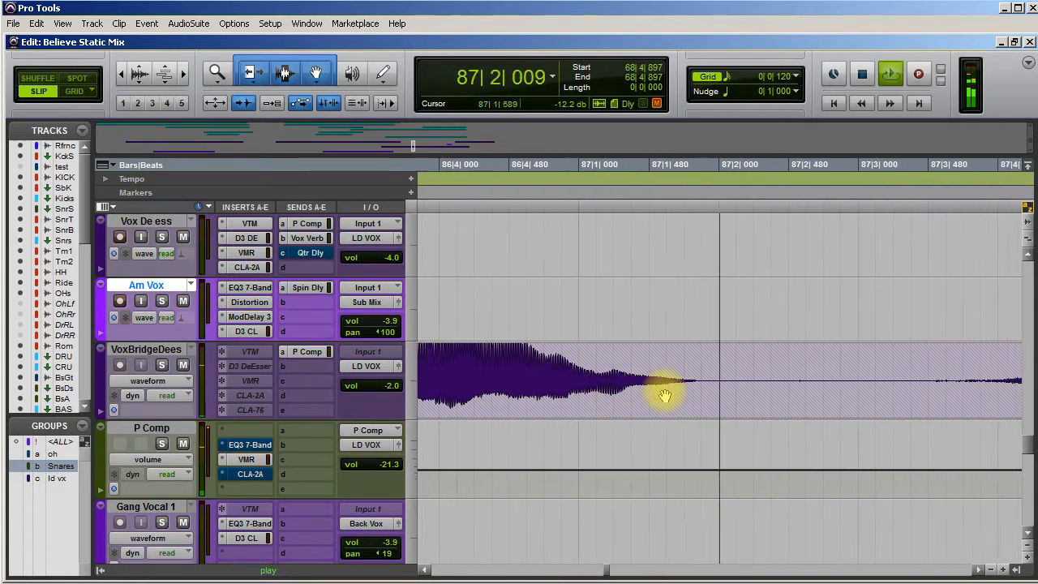
pyautogui.press('space')
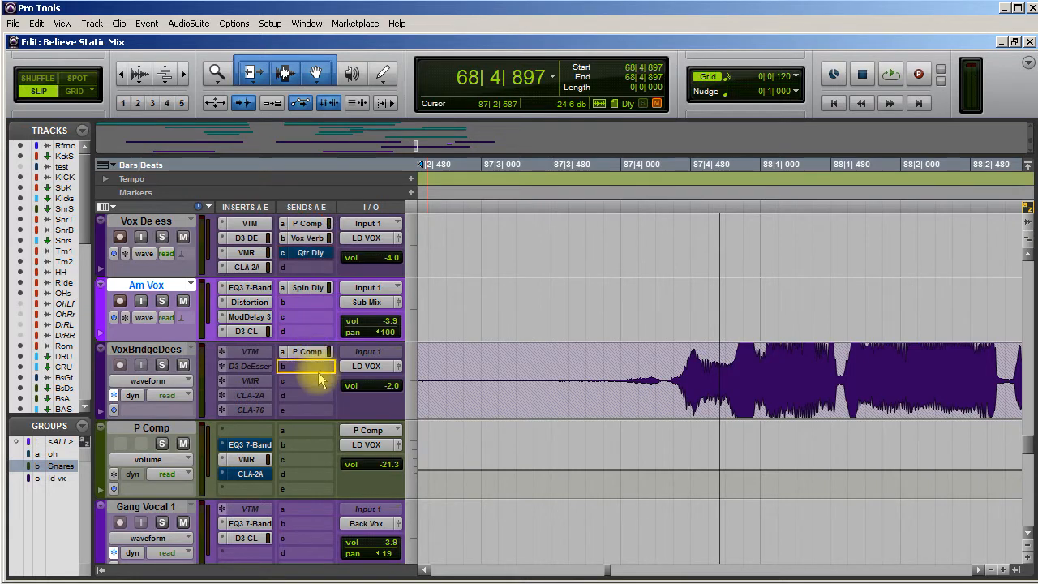
pyautogui.moveTo(321, 380); pyautogui.dragTo(321, 380)
# Play the mix from 68|3|737 through bar 92 to hear the bridge vocal with its Vox Verb send
pyautogui.hscroll(-6, 486, 424)
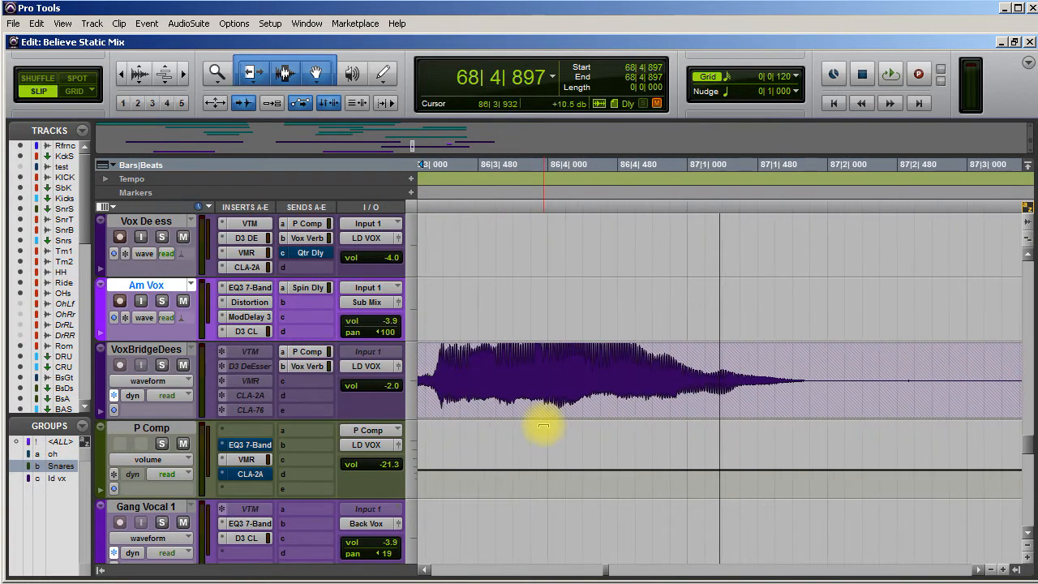
pyautogui.hscroll(-20, 544, 424)
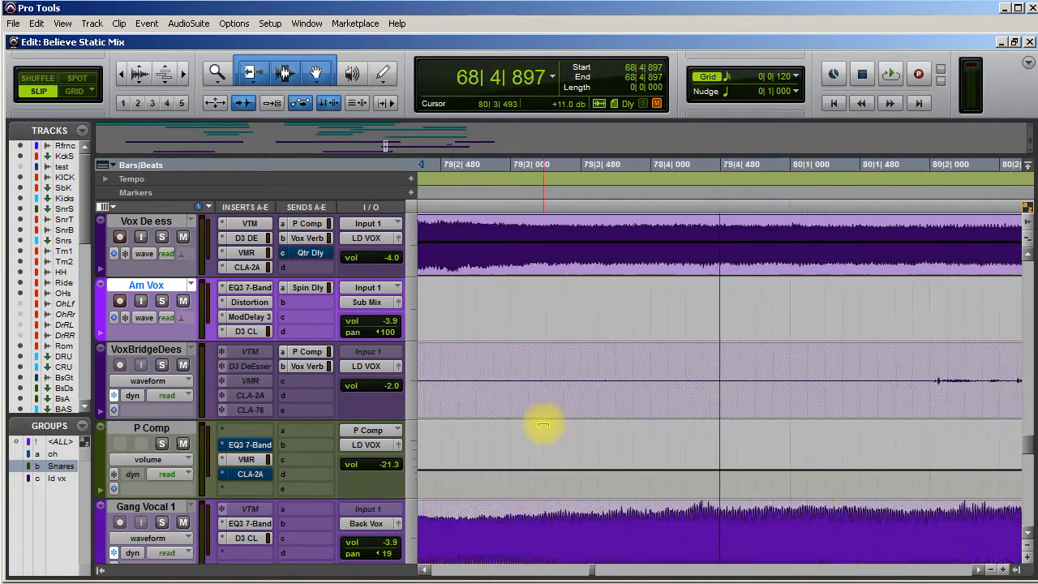
pyautogui.hscroll(-20, 543, 424)
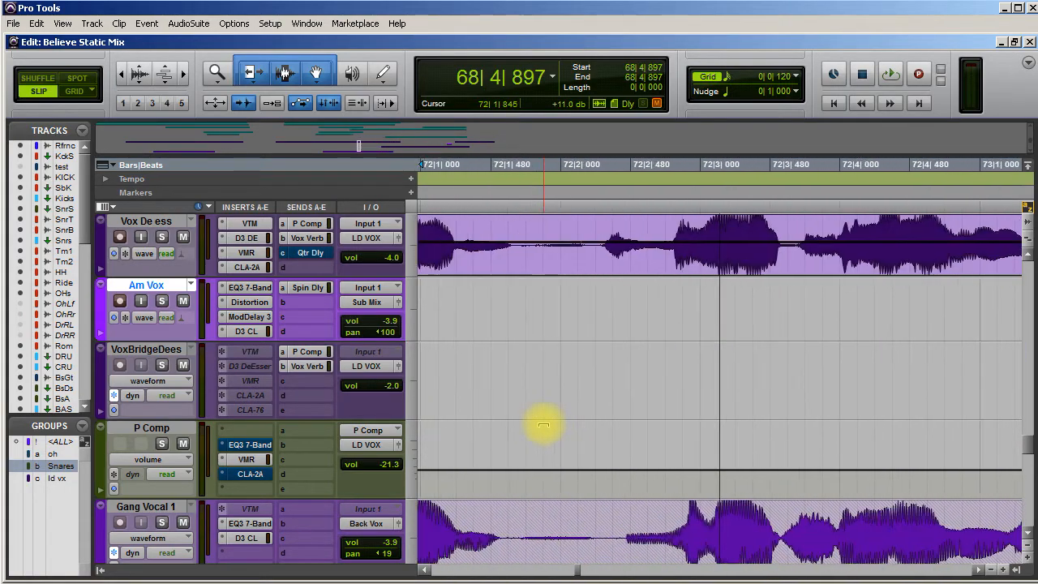
pyautogui.hscroll(-3, 519, 406)
pyautogui.click(470, 354)
pyautogui.press('space')
pyautogui.hscroll(-1, 470, 354)
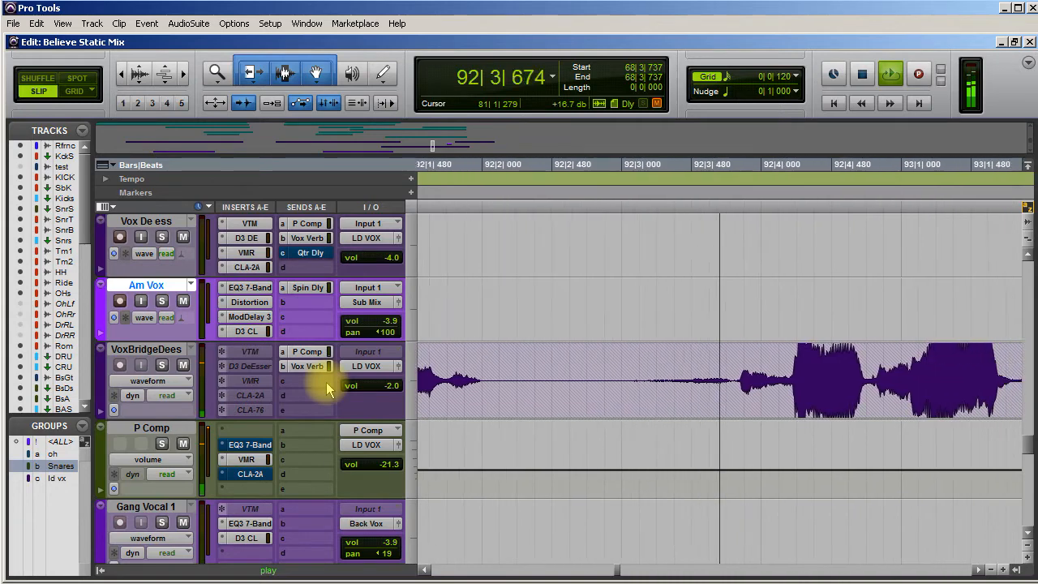
pyautogui.press('space')
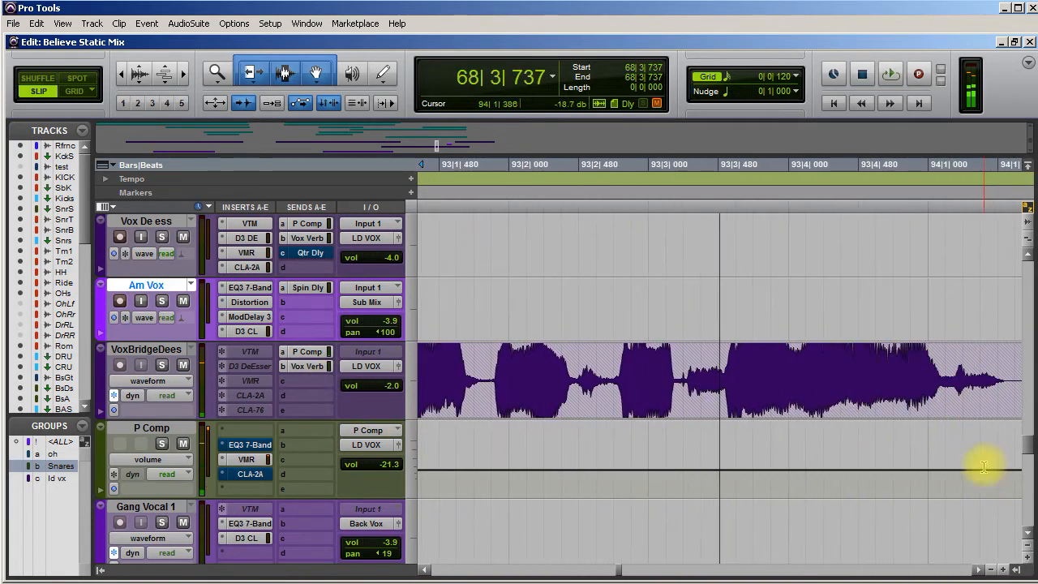
# Locate the Piano track and play the mix from 90|3|785 into bar 93 to hear the piano notes
pyautogui.moveTo(1032, 460)
pyautogui.mouseDown()
pyautogui.moveTo(1030, 489)
pyautogui.moveTo(1028, 479)
pyautogui.mouseUp()
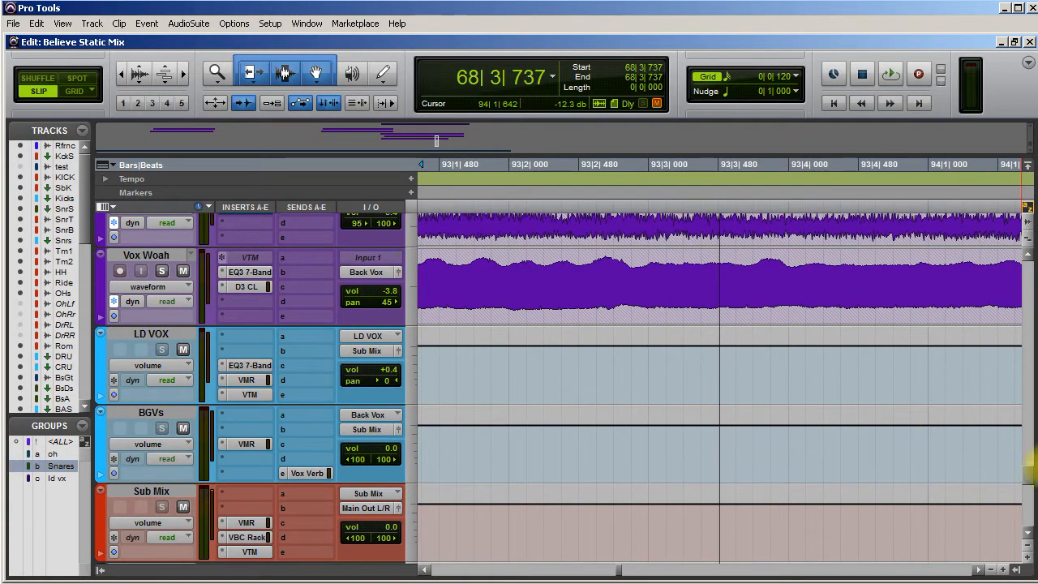
pyautogui.moveTo(1030, 478); pyautogui.dragTo(1029, 416)
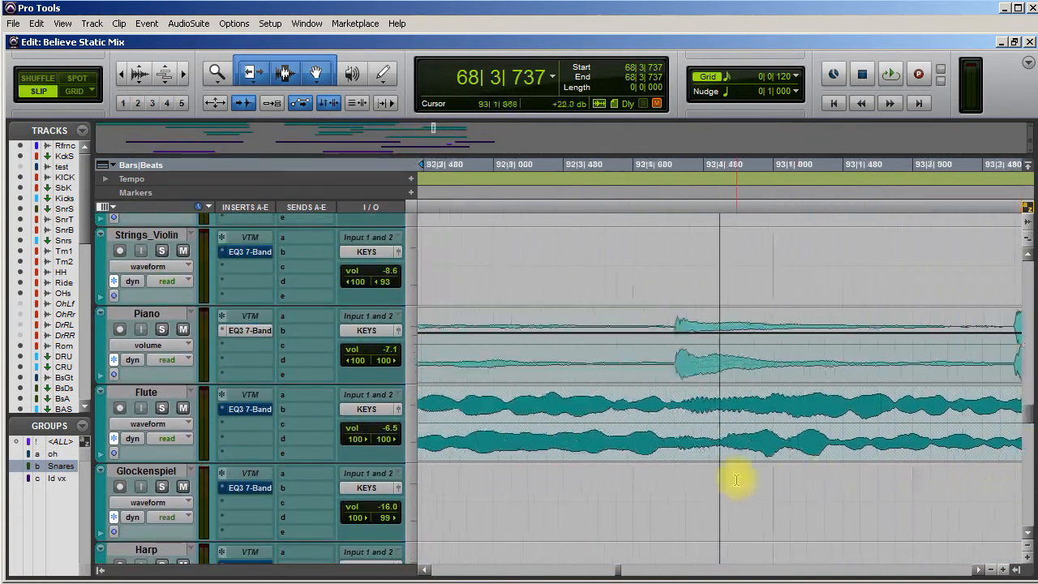
pyautogui.hscroll(-3, 735, 480)
pyautogui.hscroll(2, 735, 480)
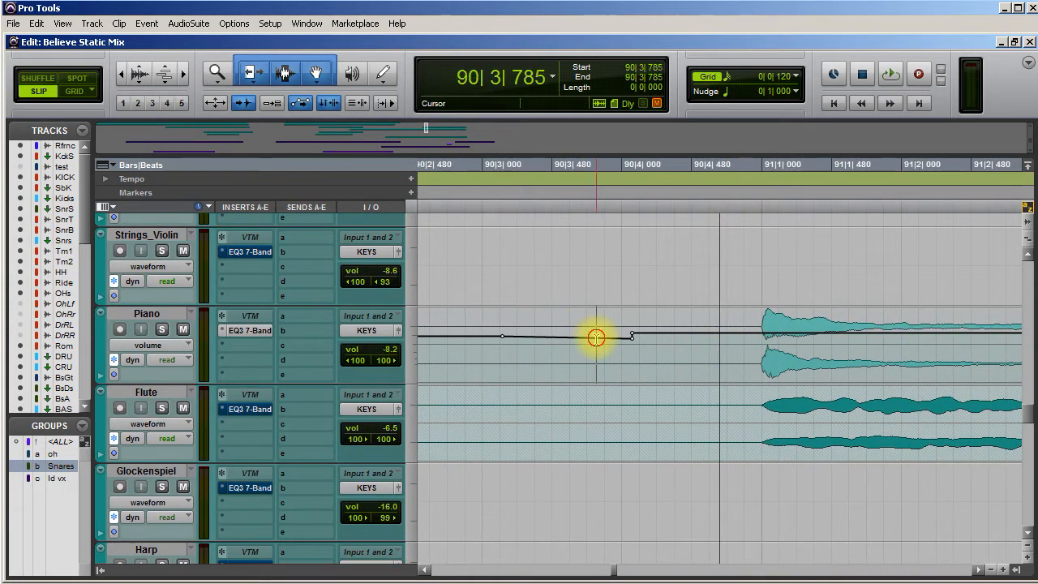
pyautogui.press('space')
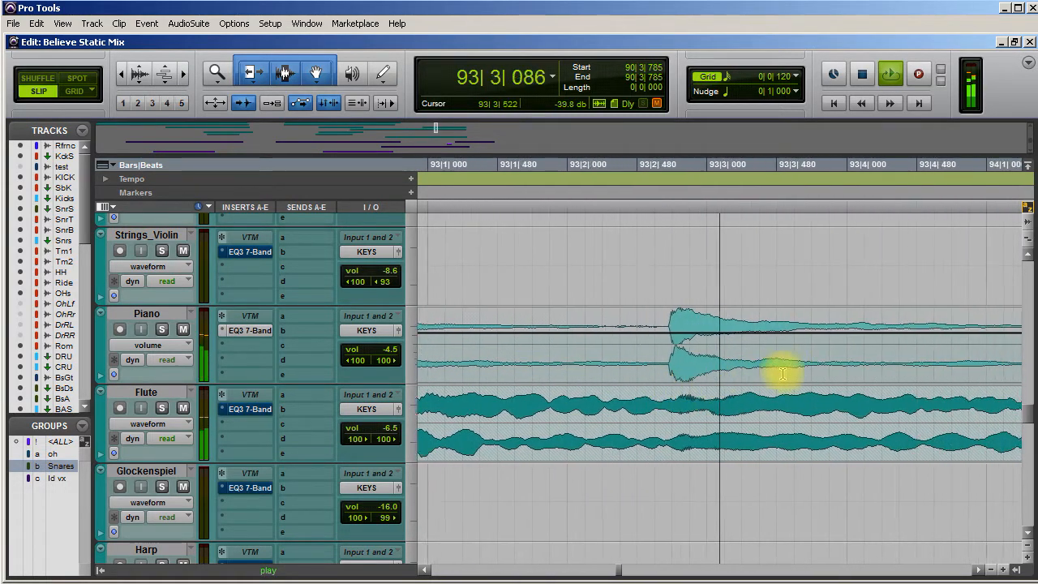
pyautogui.press('space')
# Raise the Piano volume automation from 92|1|793 to 94|3|567 by about 2.5 dB, to about -2.0 dB
pyautogui.hscroll(-10, 579, 422)
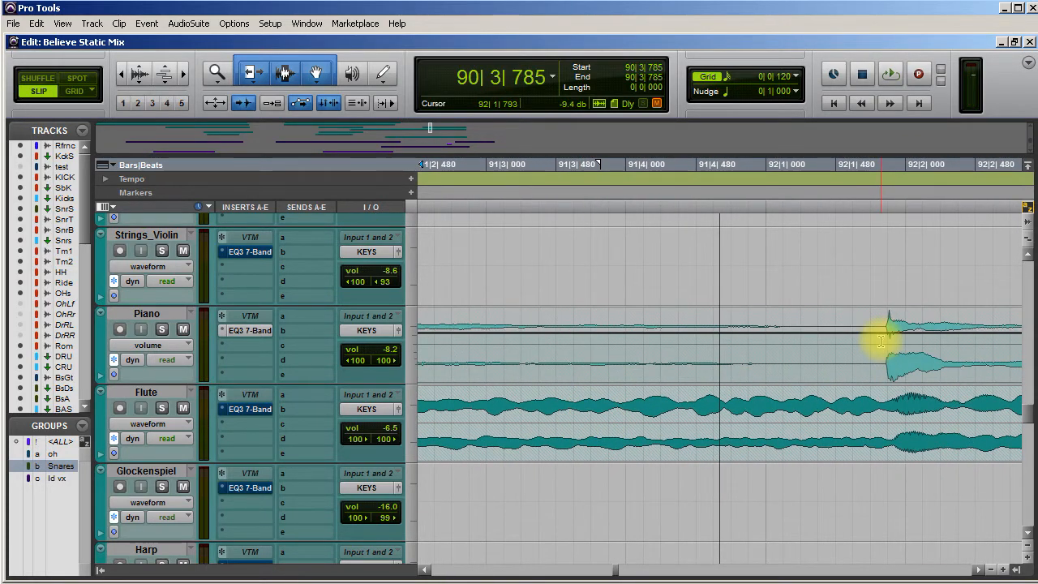
pyautogui.moveTo(979, 339); pyautogui.dragTo(935, 387)
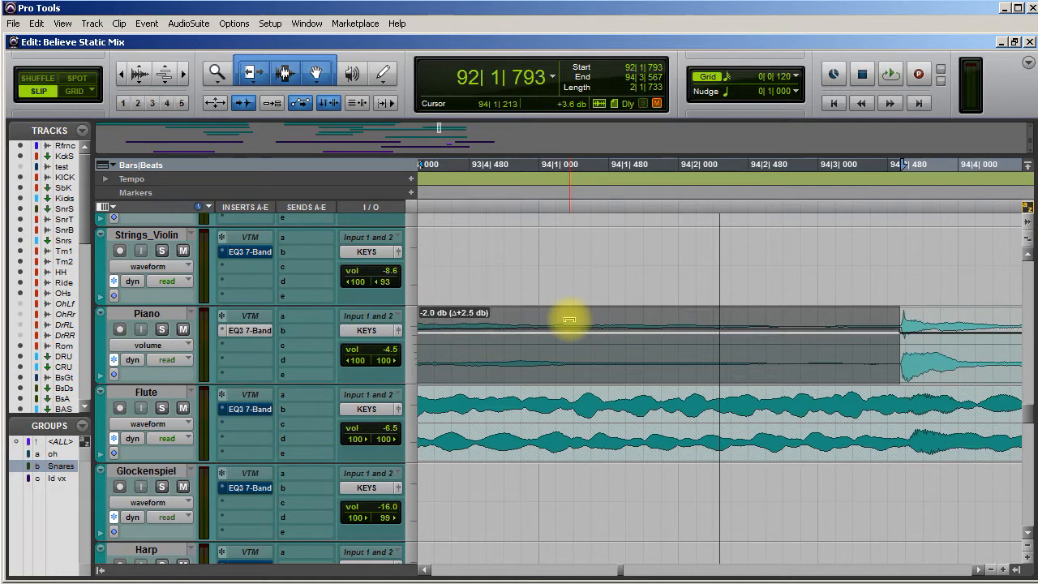
# Play the mix from 89|4|907 into bar 104 and bring the acoustic guitar tracks into view
pyautogui.hscroll(-10, 529, 395)
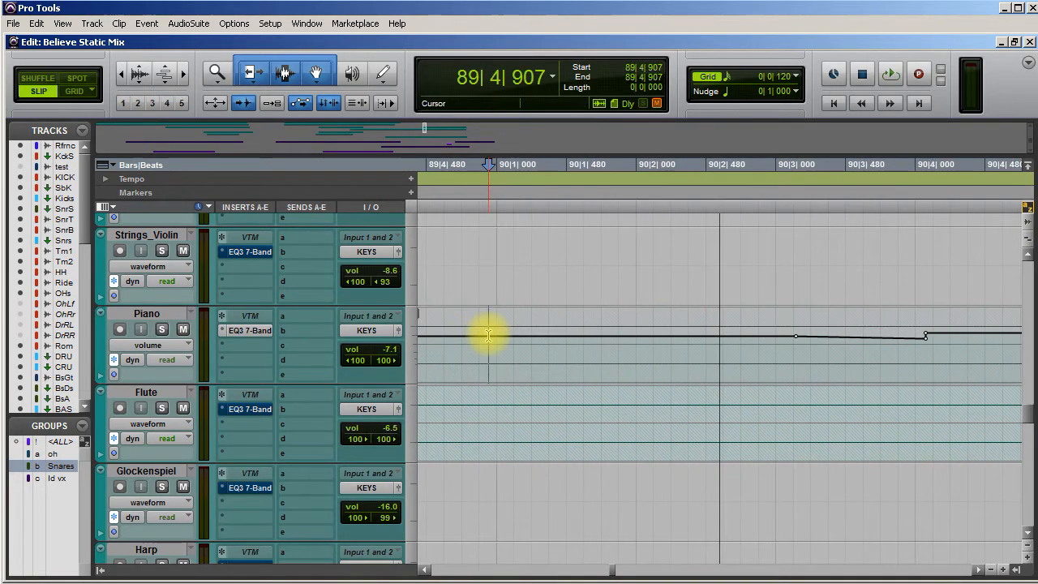
pyautogui.press('space')
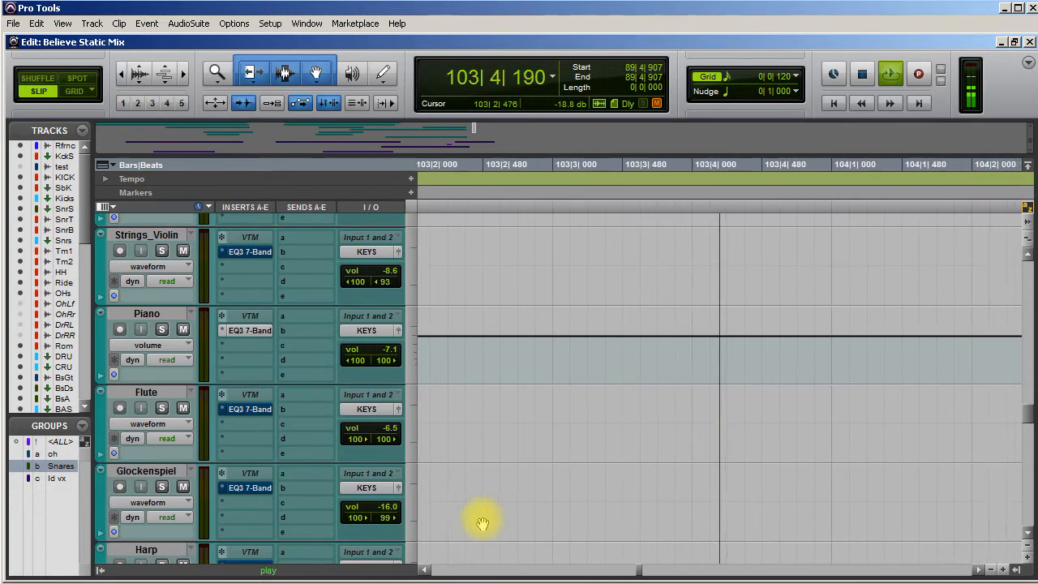
pyautogui.scroll(10, 482, 523)
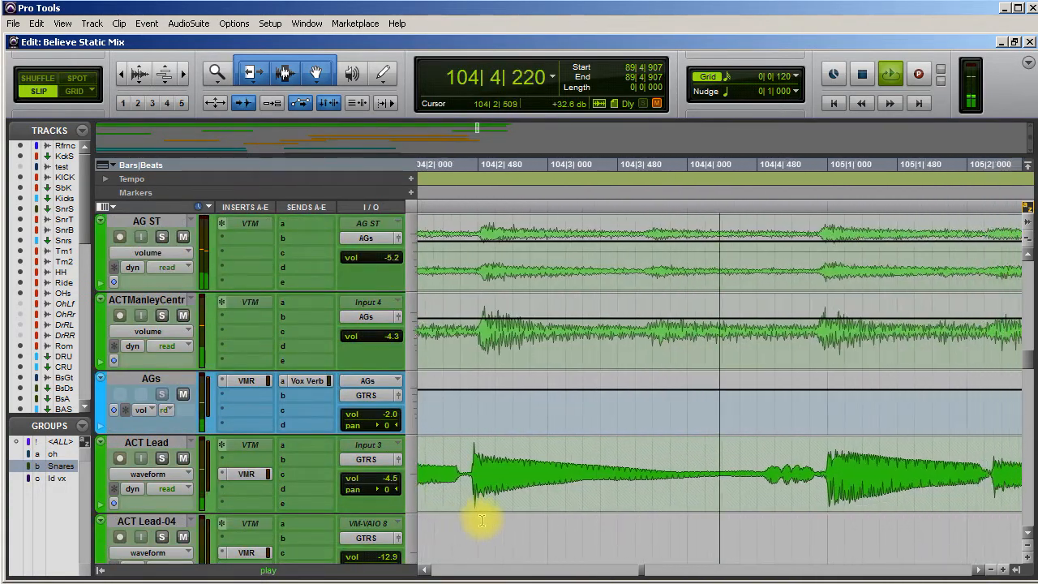
pyautogui.press('space')
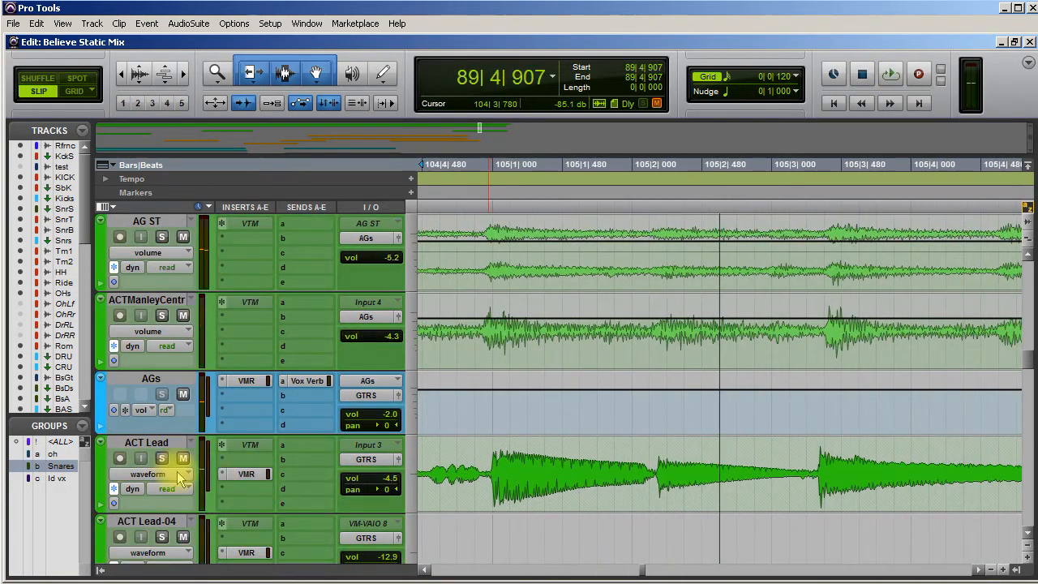
# Show volume automation on the ACT Lead track and lower it to -7.0 dB from 100|3|687 to 112|4|954
pyautogui.click(179, 479)
pyautogui.click(209, 548)
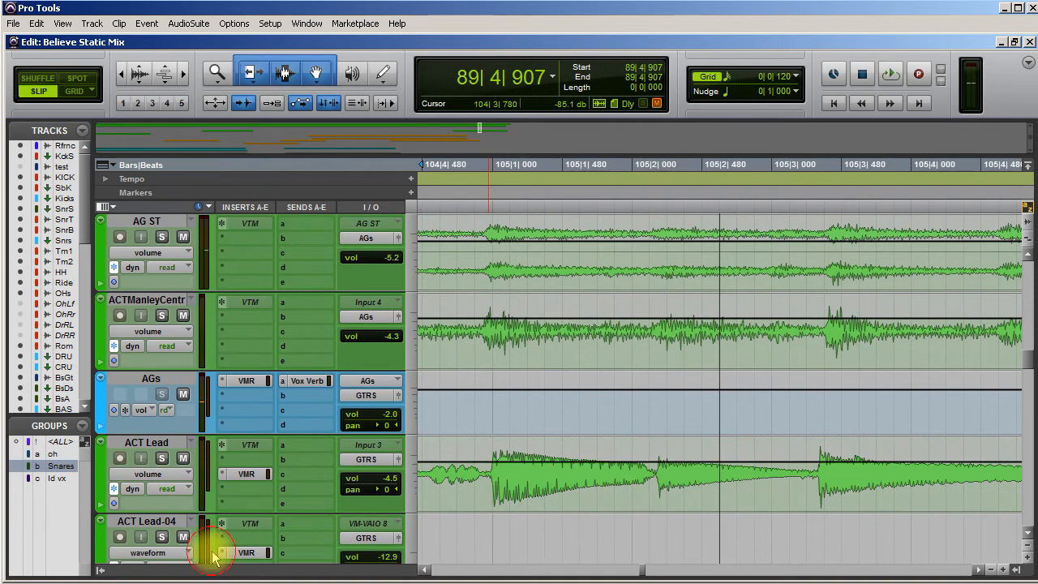
pyautogui.hscroll(-10, 434, 560)
pyautogui.hscroll(-4, 435, 560)
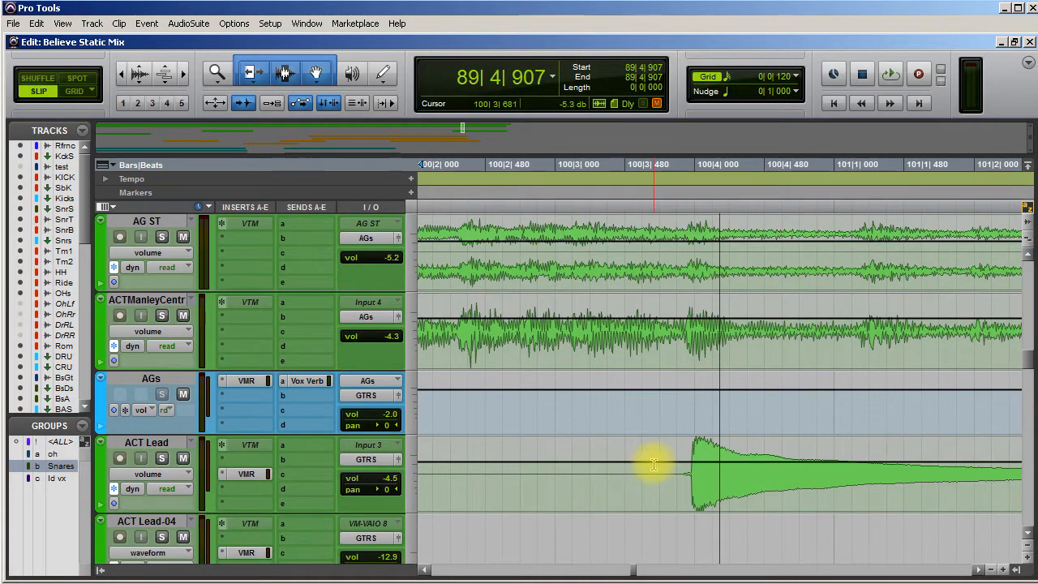
pyautogui.moveTo(655, 462); pyautogui.dragTo(665, 483)
pyautogui.moveTo(594, 448); pyautogui.dragTo(594, 454)
# Play the mix from 100|1|523 into bar 101 to check the lowered ACT Lead entrance
pyautogui.hscroll(-5, 474, 519)
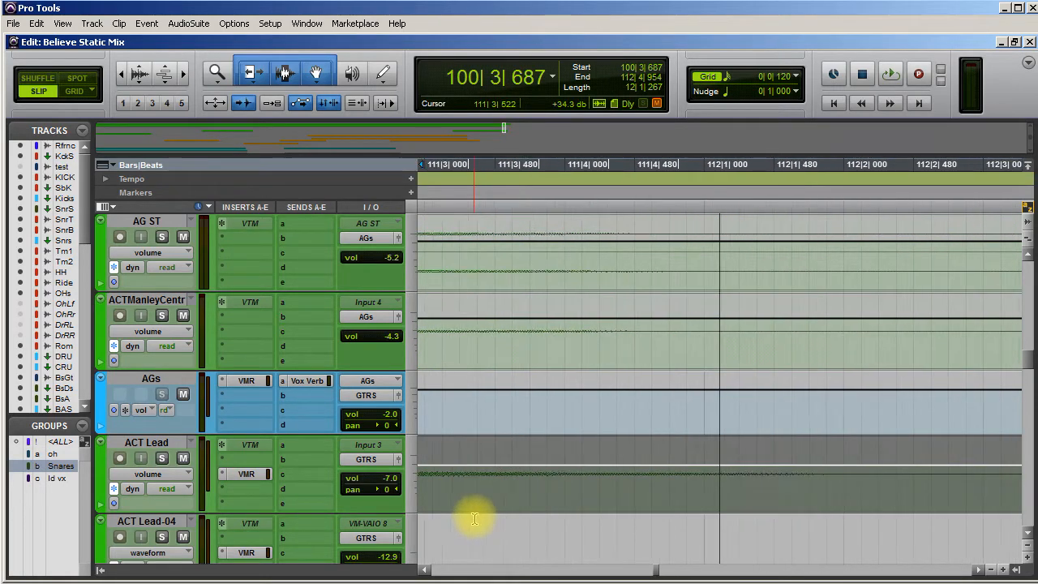
pyautogui.hscroll(-10, 475, 517)
pyautogui.hscroll(-8, 470, 513)
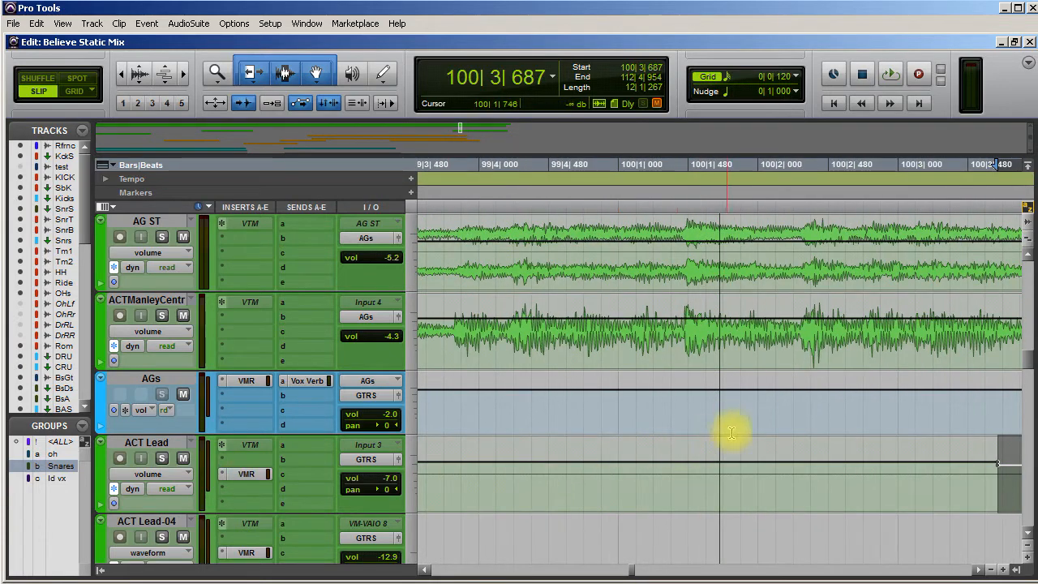
pyautogui.click(695, 457)
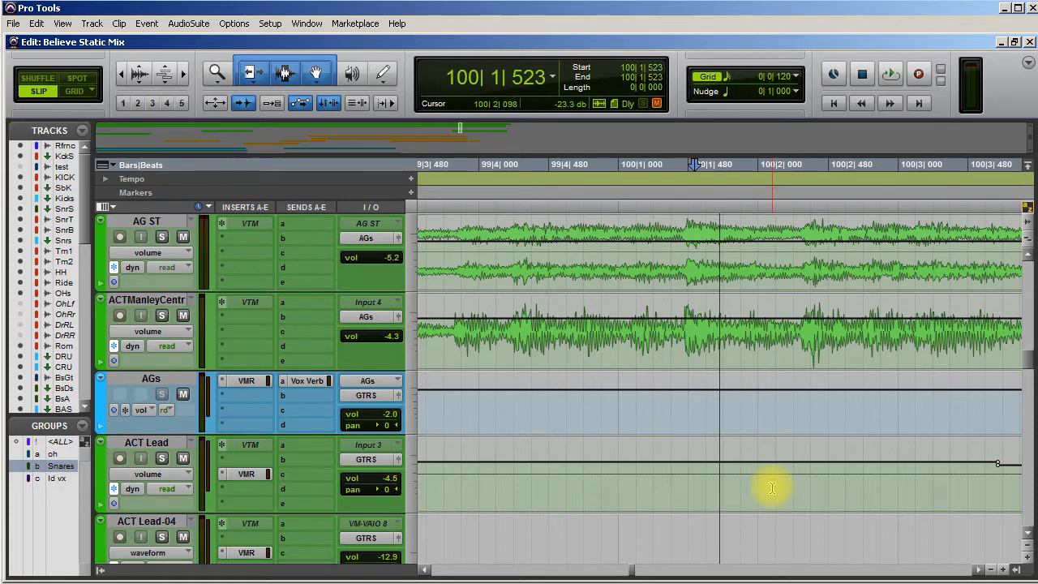
pyautogui.press('space')
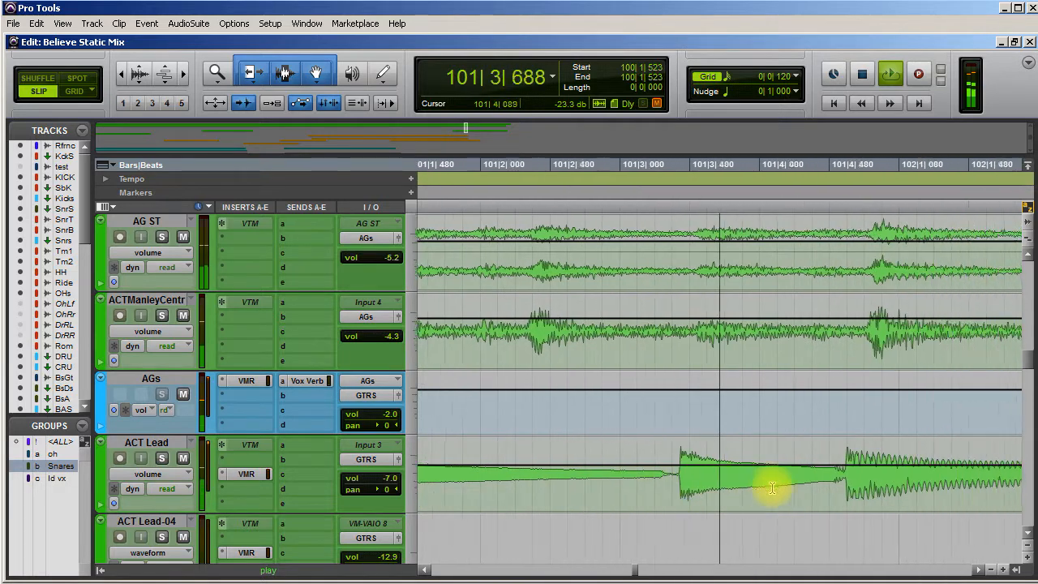
pyautogui.press('space')
# Find the Vox De ess track at bar 100 and switch its display from waveform to volume automation
pyautogui.scroll(-5, 772, 515)
pyautogui.hscroll(-5, 656, 558)
pyautogui.scroll(5, 657, 559)
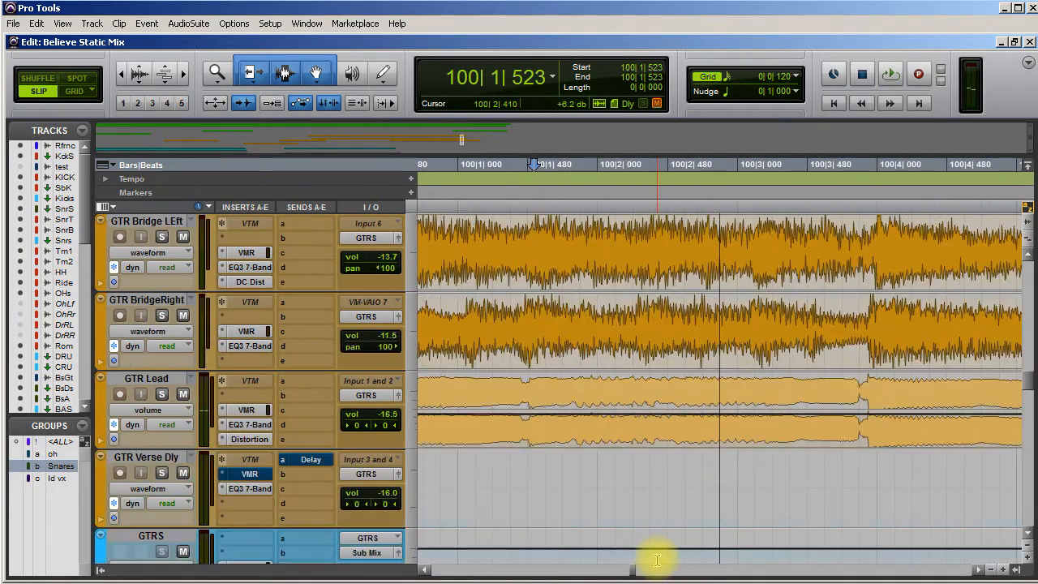
pyautogui.scroll(-12, 656, 559)
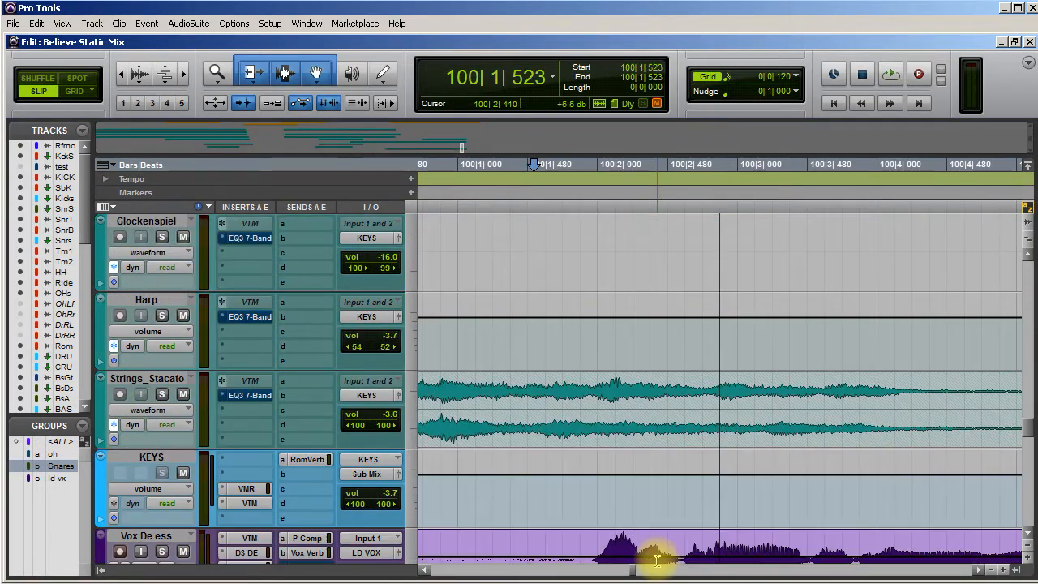
pyautogui.scroll(3, 657, 560)
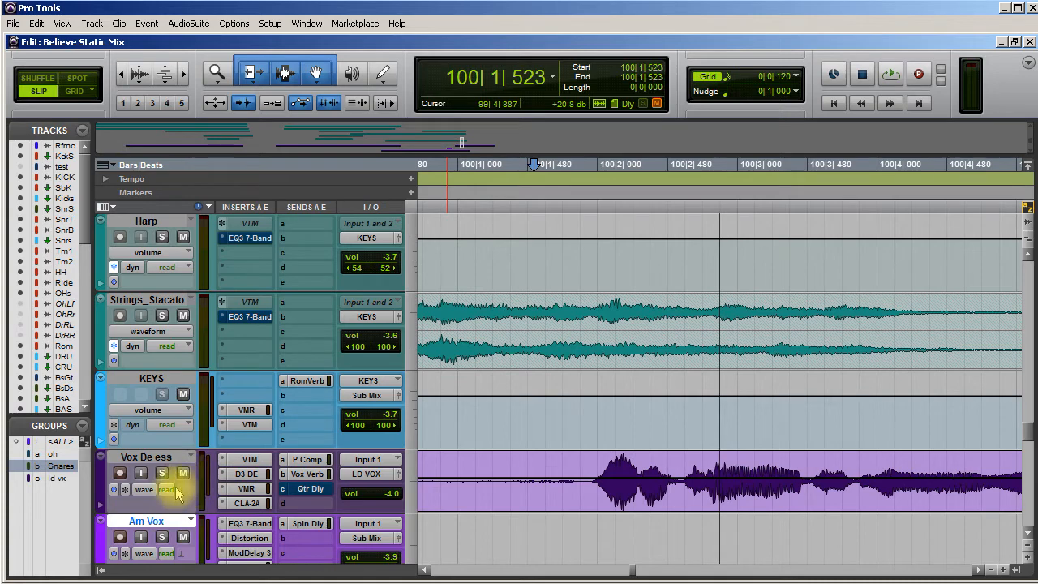
pyautogui.click(143, 490)
pyautogui.click(167, 560)
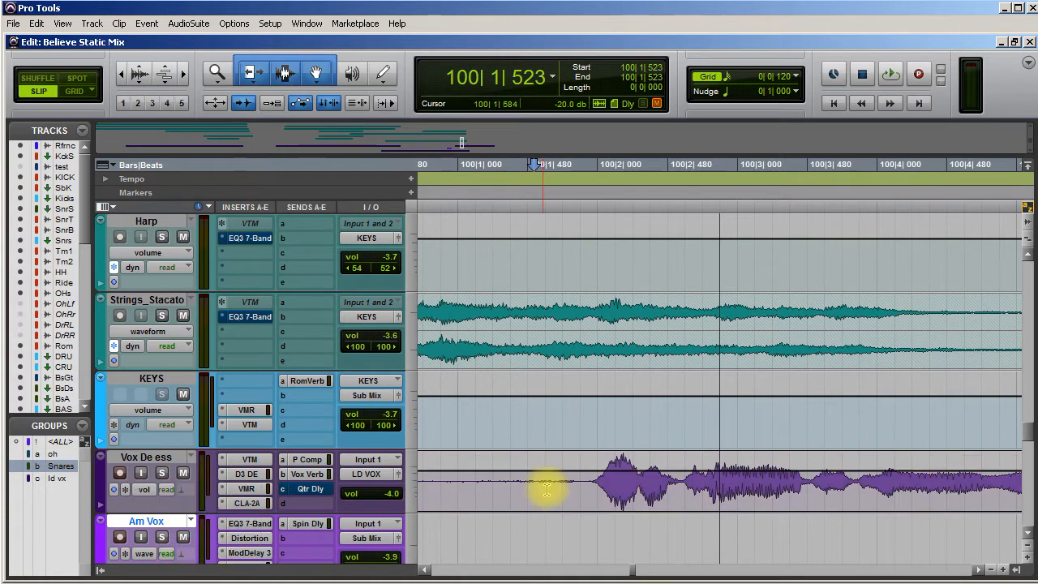
# Play the vocal from 100|1|879, and raise the Vox De ess volume automation by more than 2 dB from 100|2|298 to 101|2|532
pyautogui.press('space')
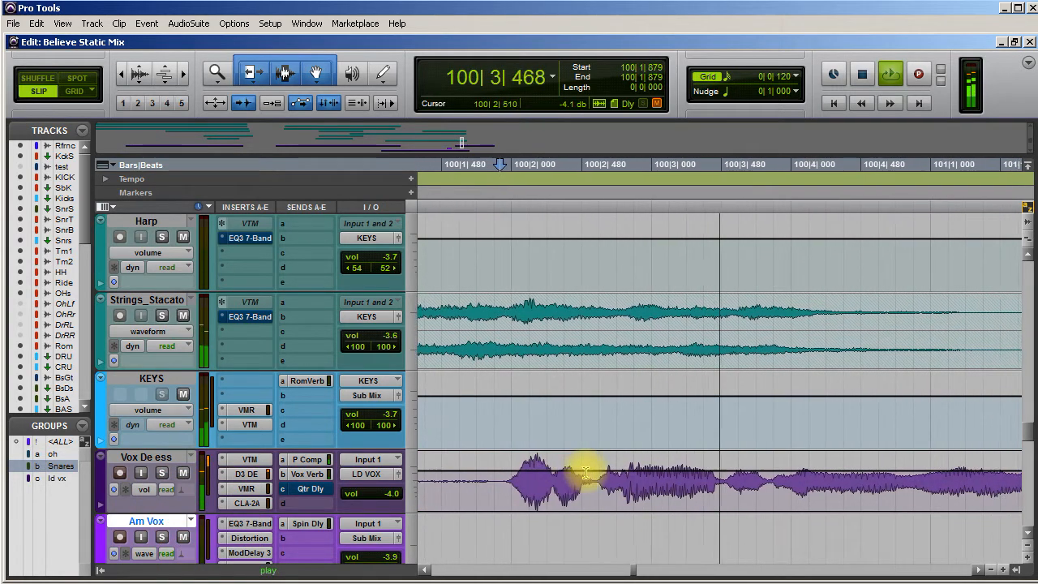
pyautogui.press('space')
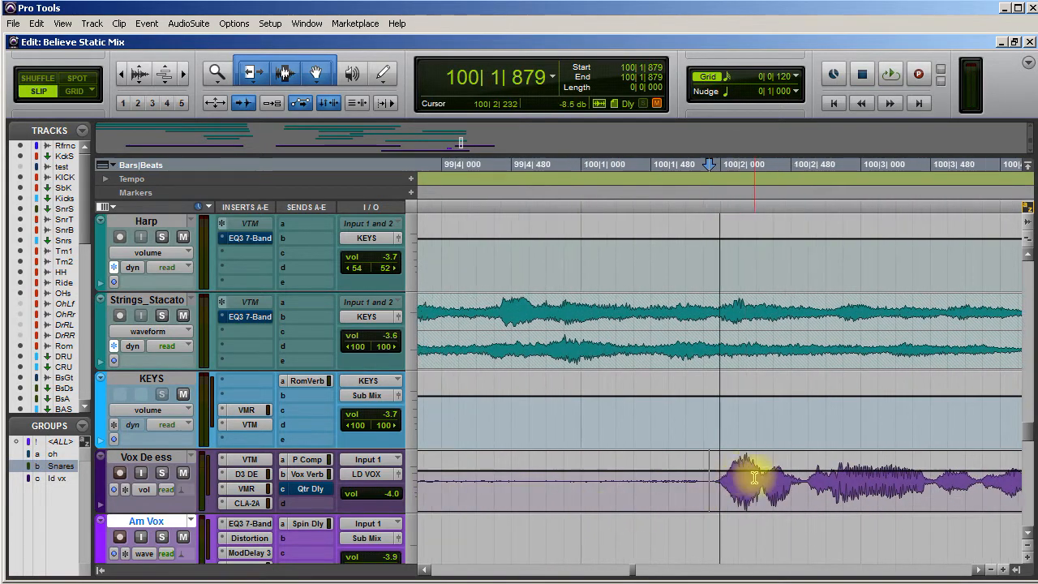
pyautogui.moveTo(765, 476); pyautogui.dragTo(902, 485)
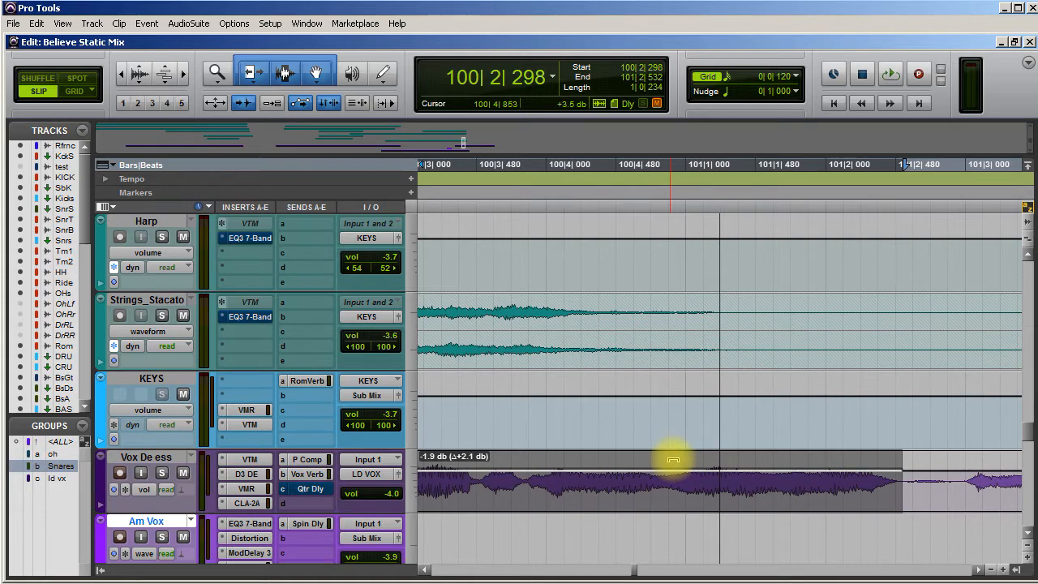
pyautogui.moveTo(677, 454); pyautogui.dragTo(683, 454)
# Play the mix from 98|3|108 through bar 101 to check the raised vocal phrase
pyautogui.hscroll(-10, 572, 494)
pyautogui.click(467, 482)
pyautogui.press('space')
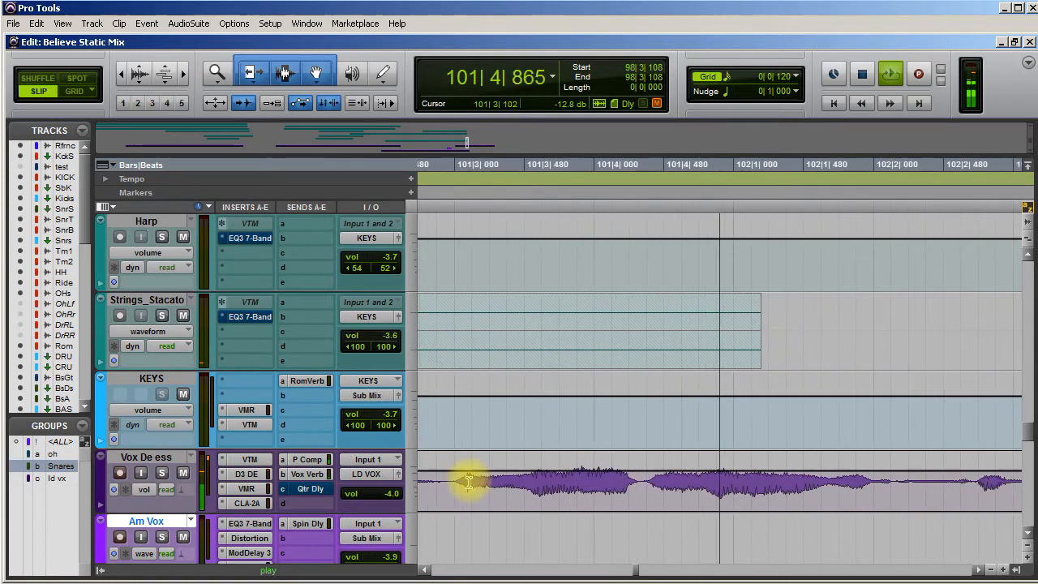
pyautogui.press('space')
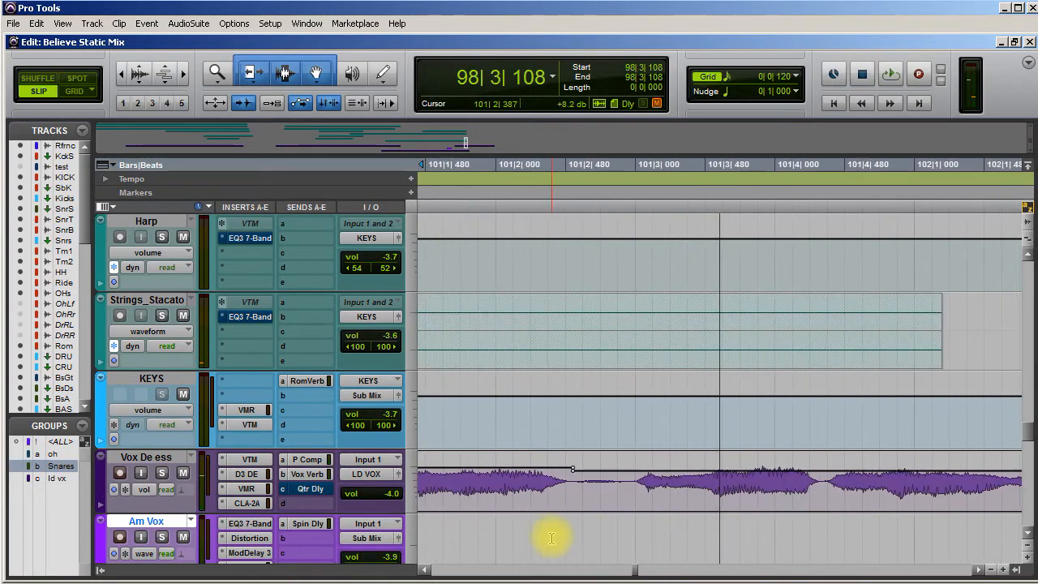
# Nudge the raised Vox De ess phrase up to about -1.1 dB and play from 98|3|448 into bar 106
pyautogui.hscroll(1, 551, 539)
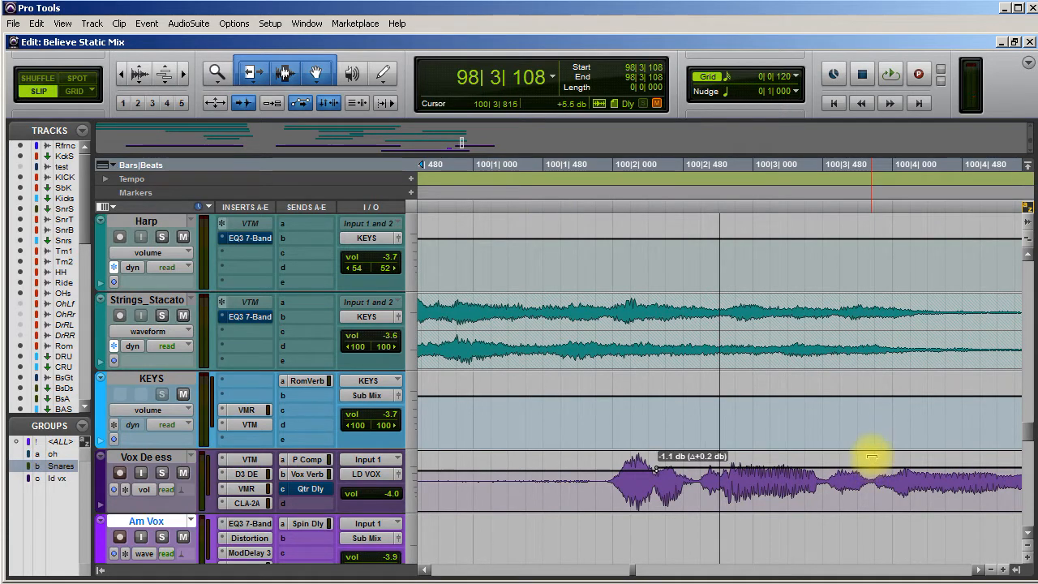
pyautogui.hscroll(-5, 616, 525)
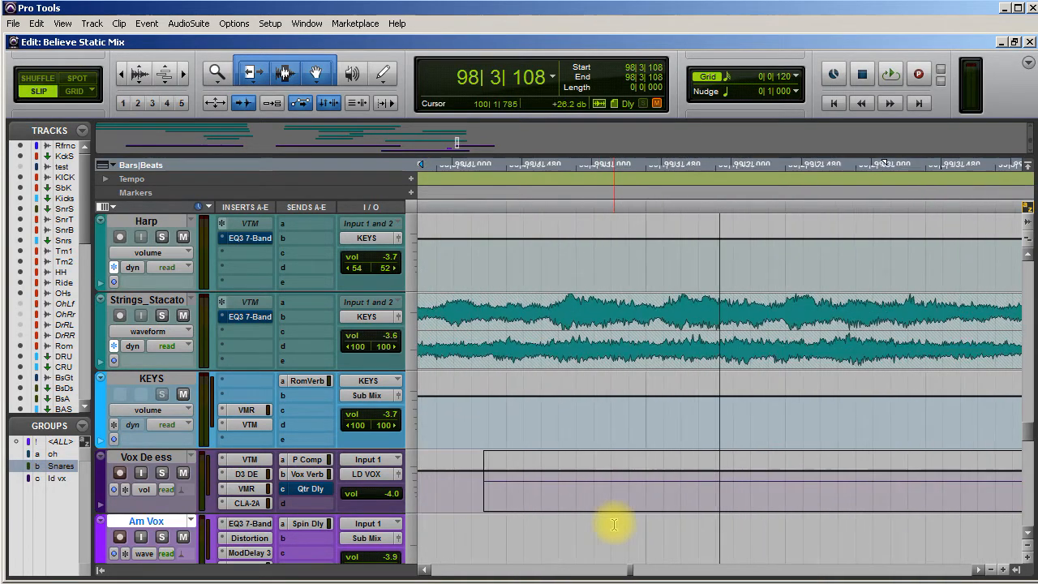
pyautogui.press('space')
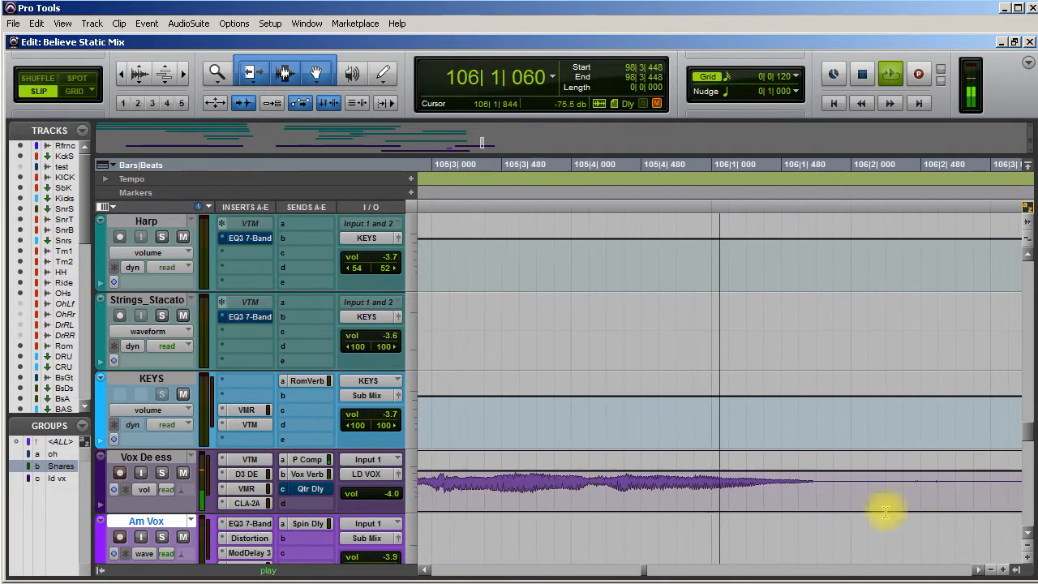
pyautogui.press('space')
# Locate the Ride track's first hits in bar 102 and play them in the mix from 102|2|426
pyautogui.scroll(-15, 1030, 438)
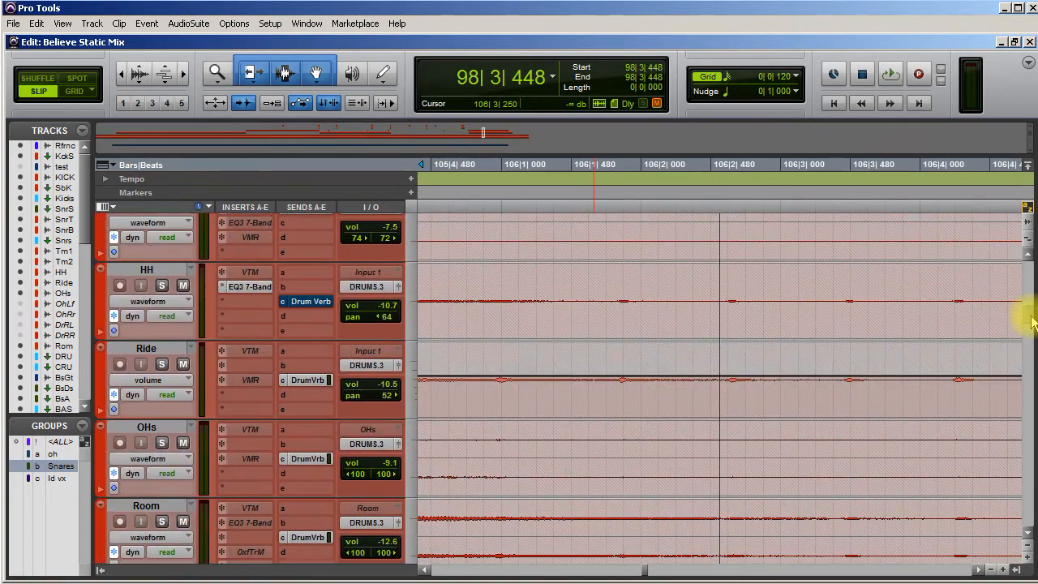
pyautogui.hscroll(-10, 568, 475)
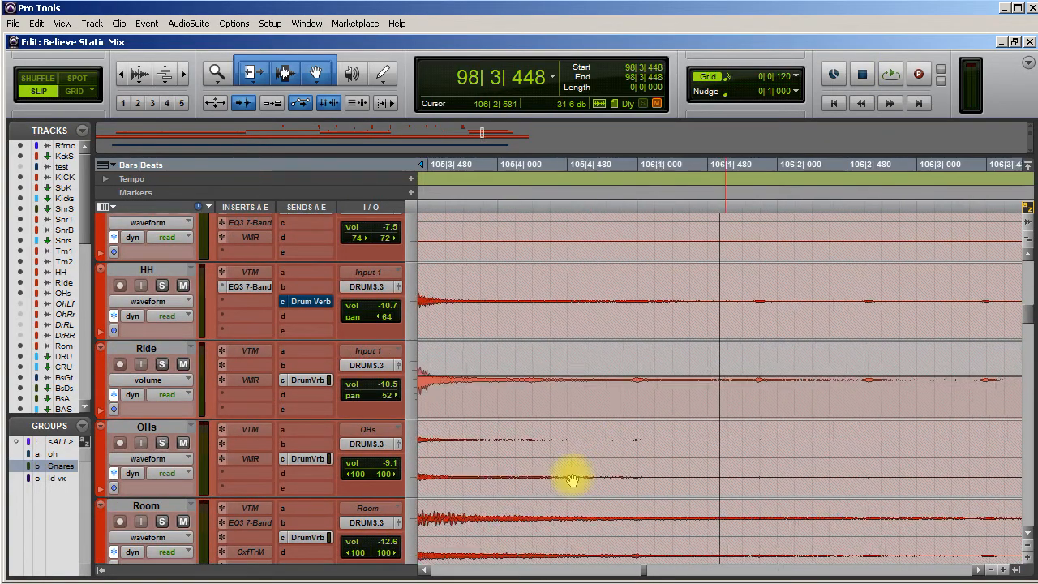
pyautogui.hscroll(-8, 571, 480)
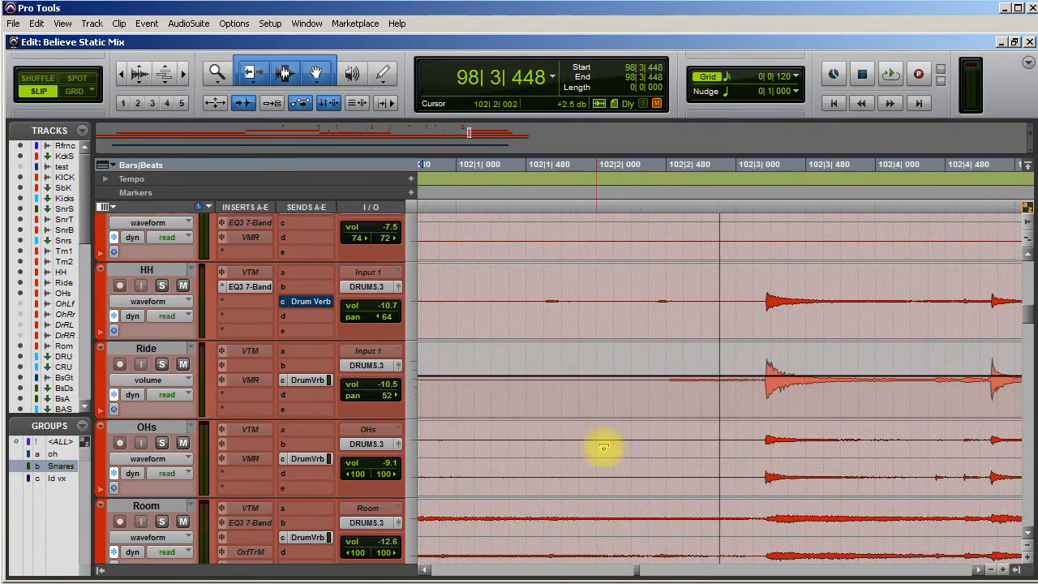
pyautogui.press('space')
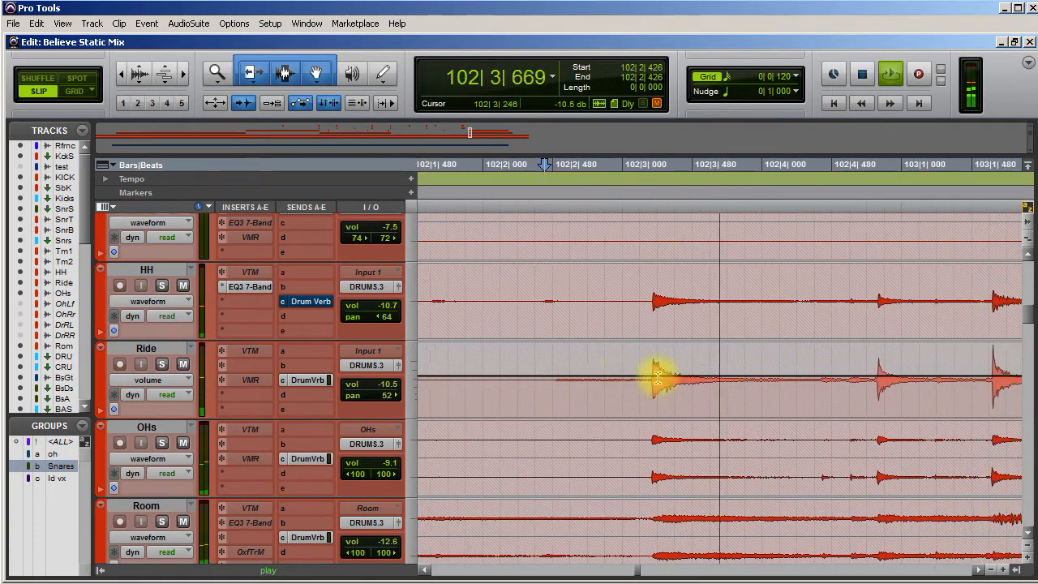
pyautogui.press('space')
# Raise the Ride volume automation to -8.5 dB from 102|2|420 to 114|1|618
pyautogui.moveTo(457, 372); pyautogui.dragTo(934, 394)
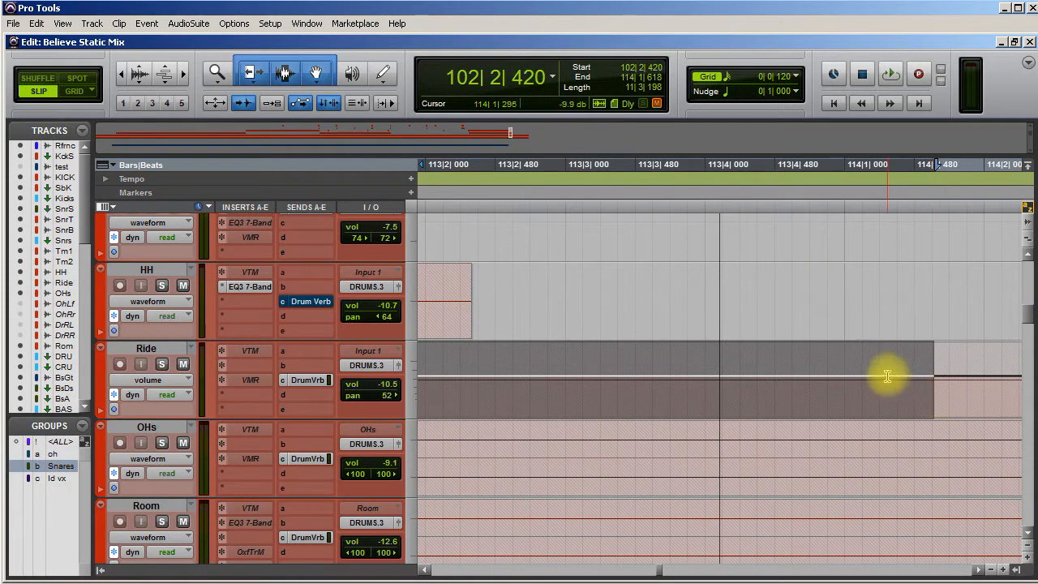
pyautogui.moveTo(878, 353); pyautogui.dragTo(887, 315)
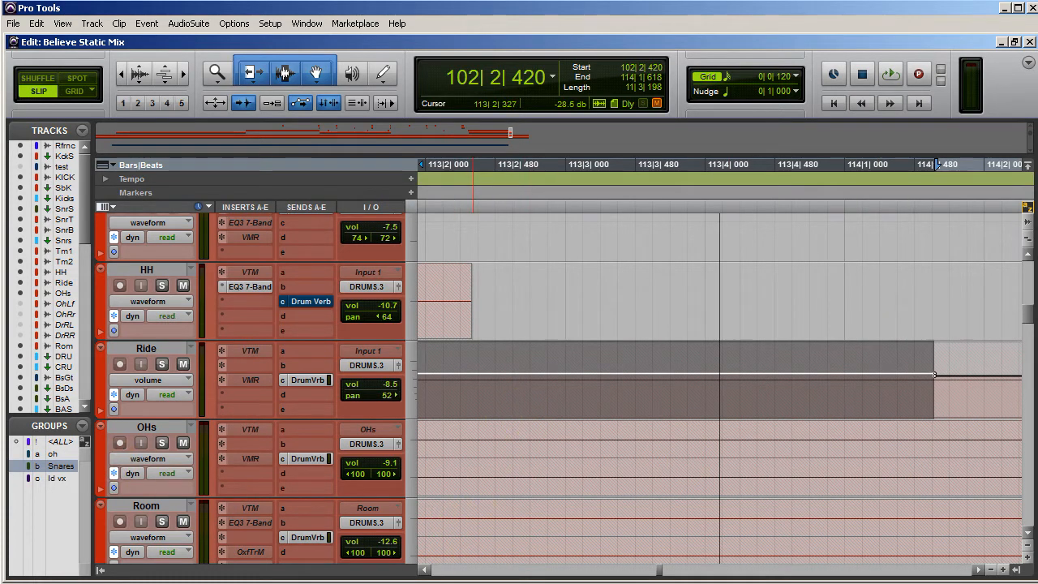
pyautogui.hscroll(-12, 378, 542)
pyautogui.hscroll(-15, 397, 558)
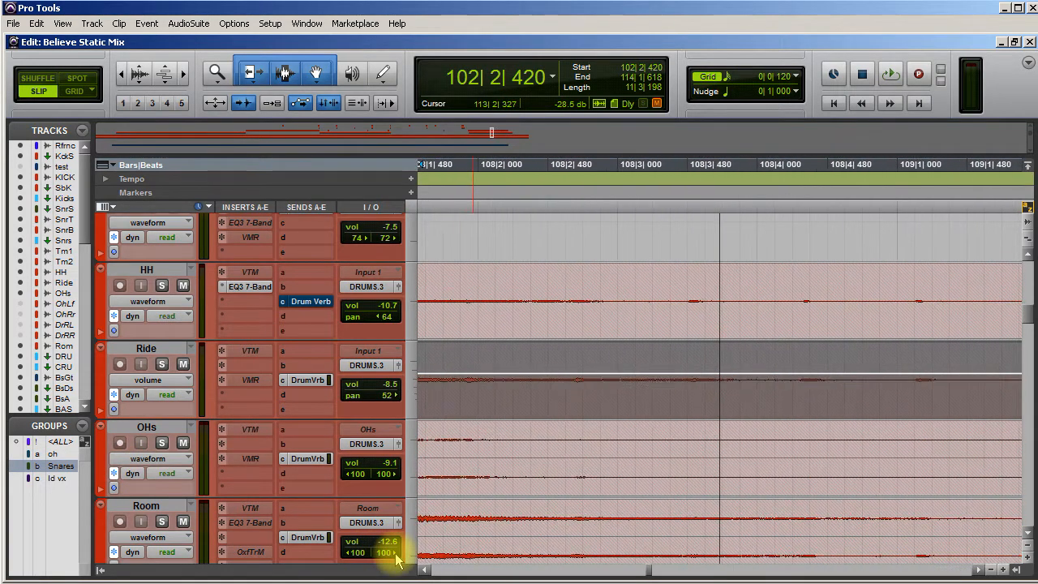
# Play the mix from 101|2|649 into bar 110 to check the raised Ride volume
pyautogui.hscroll(-6, 393, 560)
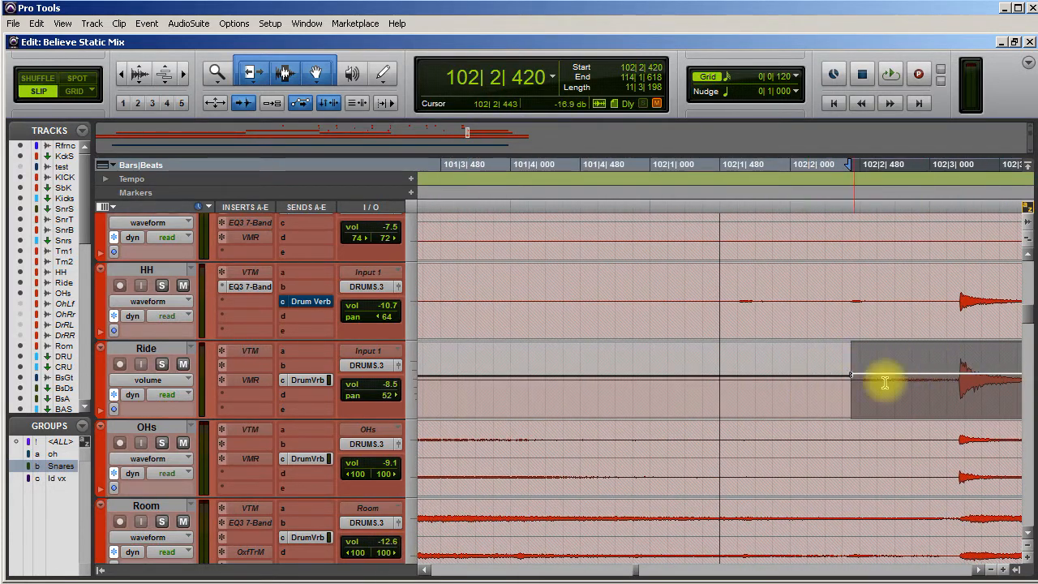
pyautogui.hscroll(-1, 538, 420)
pyautogui.hscroll(-1, 538, 420)
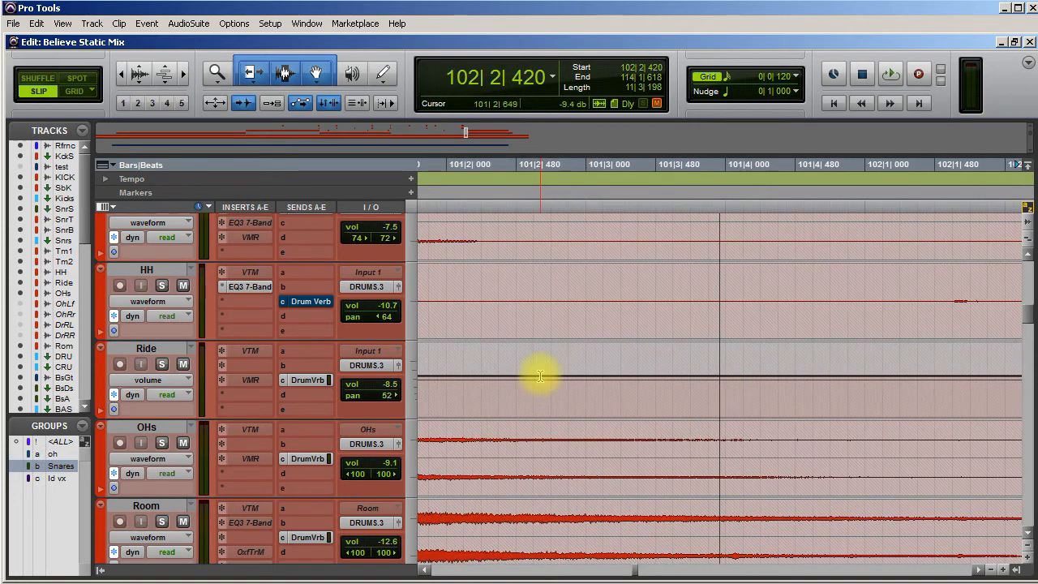
pyautogui.click(540, 375)
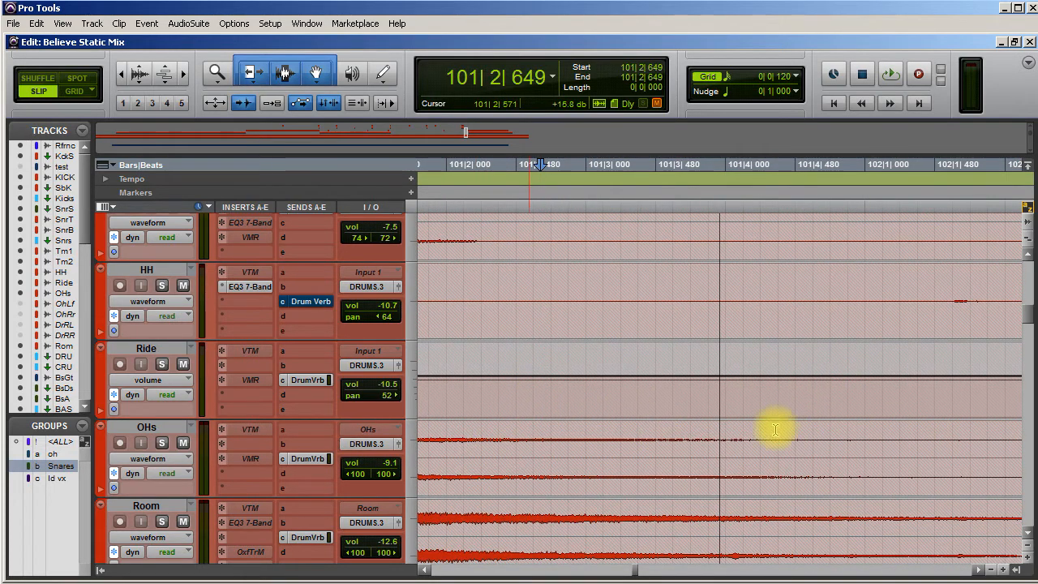
pyautogui.press('space')
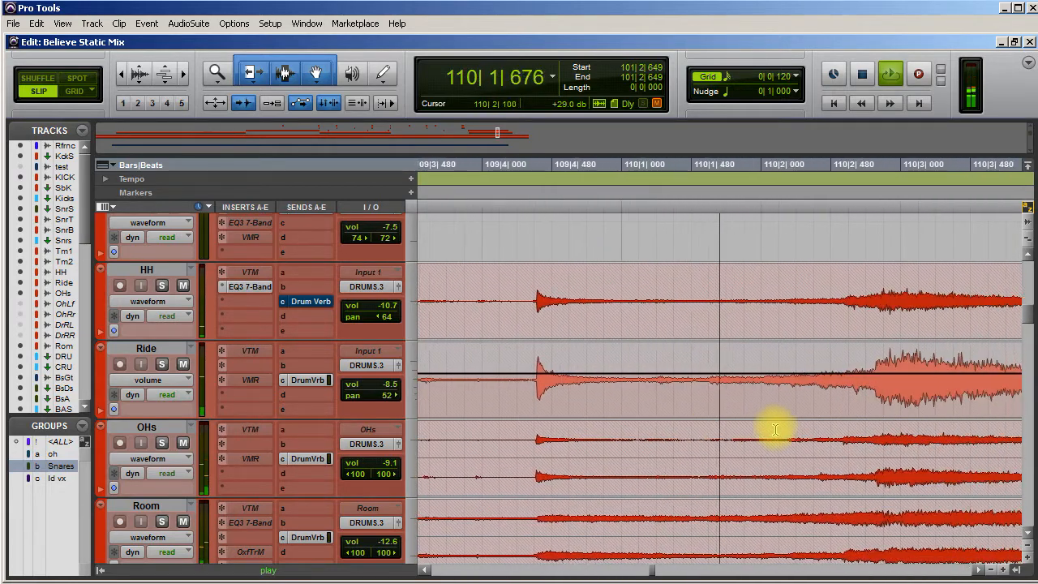
pyautogui.press('space')
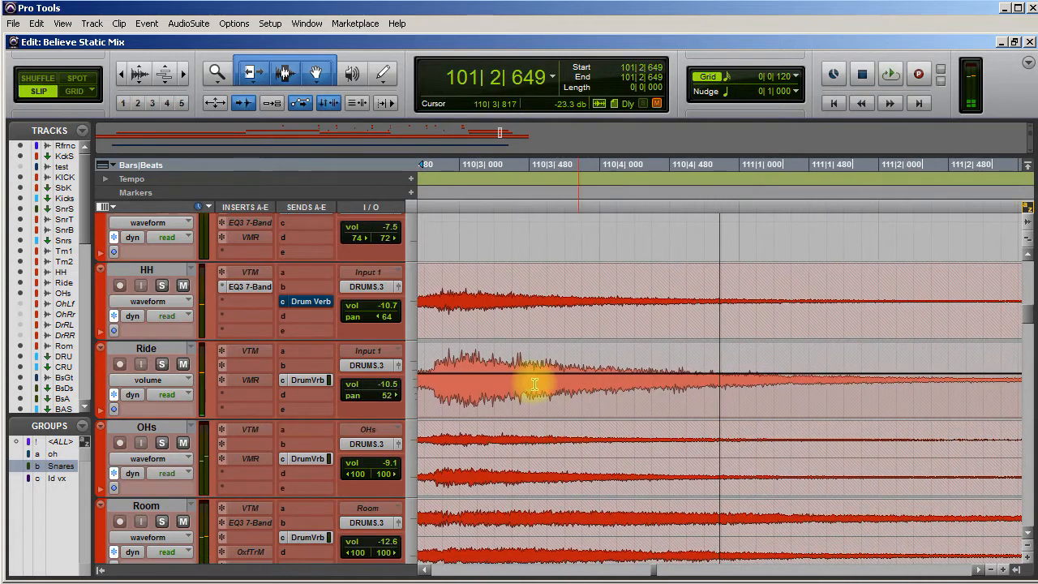
# Raise the Ride volume automation from 102|2|398 to 110|1|603 to about -8.1 dB
pyautogui.hscroll(-3, 544, 432)
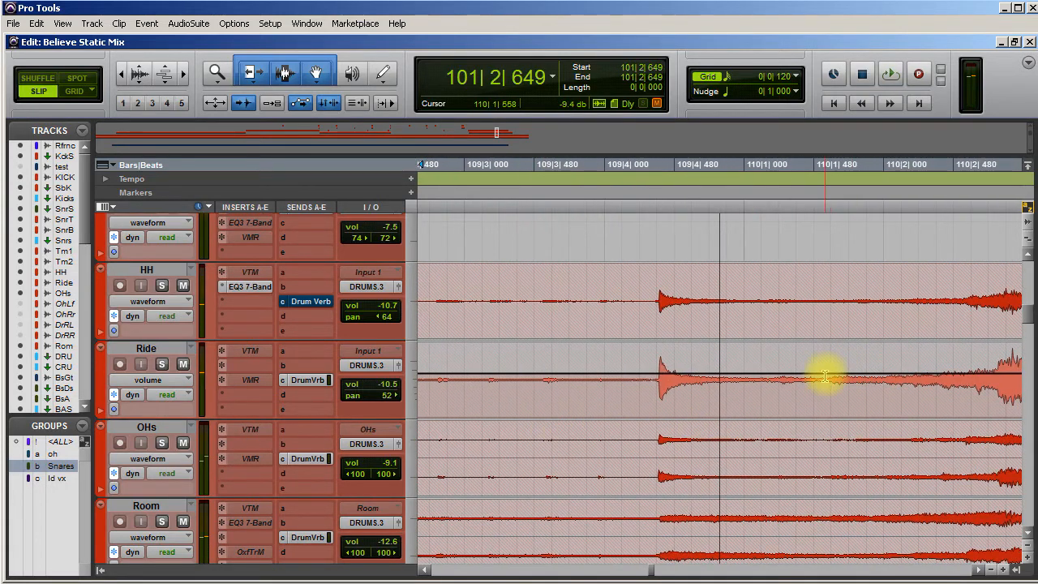
pyautogui.moveTo(831, 376); pyautogui.dragTo(942, 399)
pyautogui.press('space')
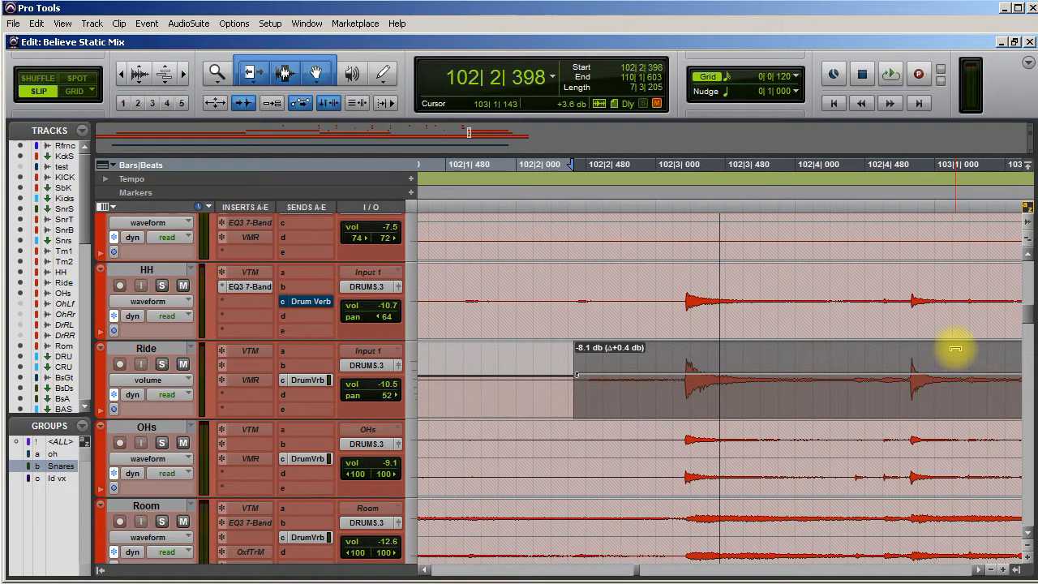
pyautogui.moveTo(956, 343); pyautogui.dragTo(956, 344)
# Play the mix from 101|4|111 into bar 110 to check the adjusted Ride passage
pyautogui.hscroll(-5, 764, 436)
pyautogui.click(794, 364)
pyautogui.press('space')
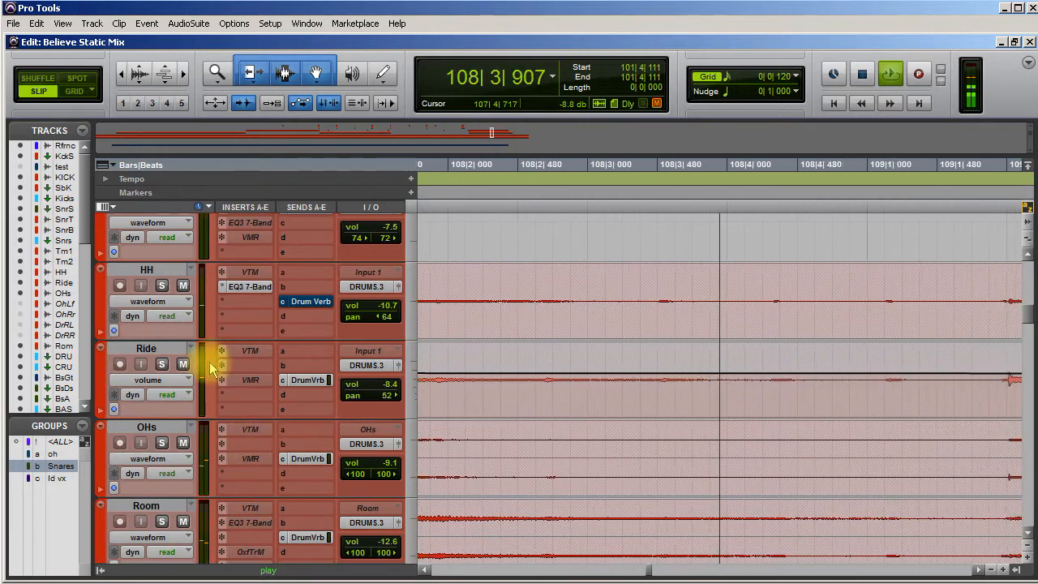
# Solo the Ride, replay it from 101|4|111 and set its Drum Verb send level to -1.7 dB
pyautogui.click(162, 364)
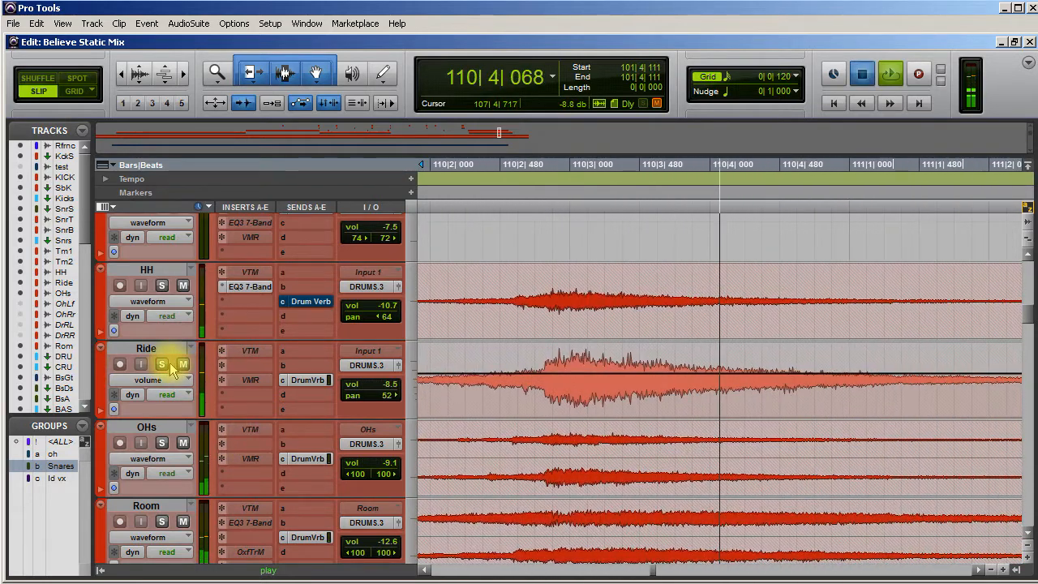
pyautogui.press('space')
pyautogui.press('space')
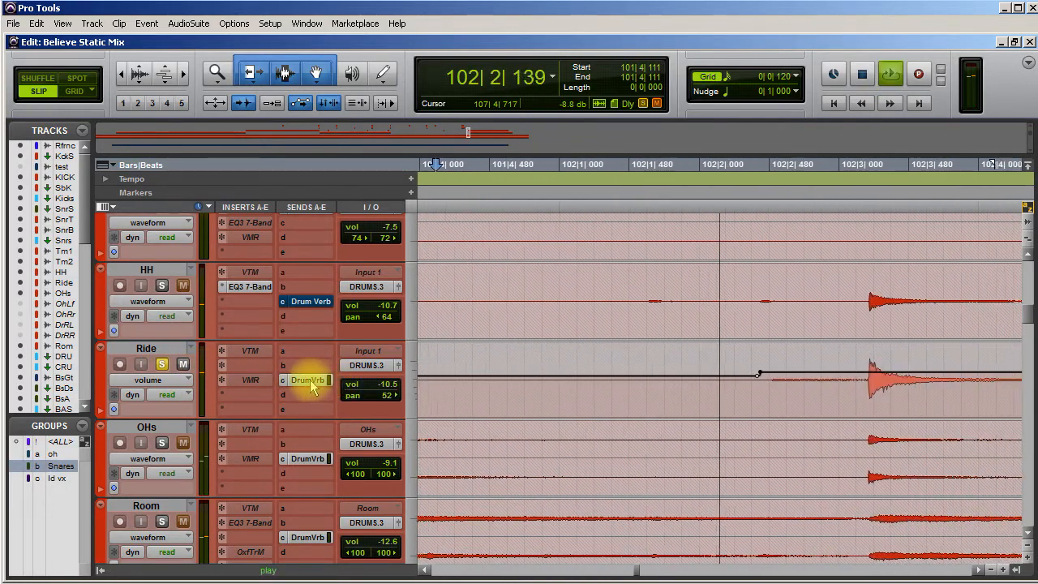
pyautogui.click(309, 386)
pyautogui.moveTo(423, 373); pyautogui.dragTo(426, 275)
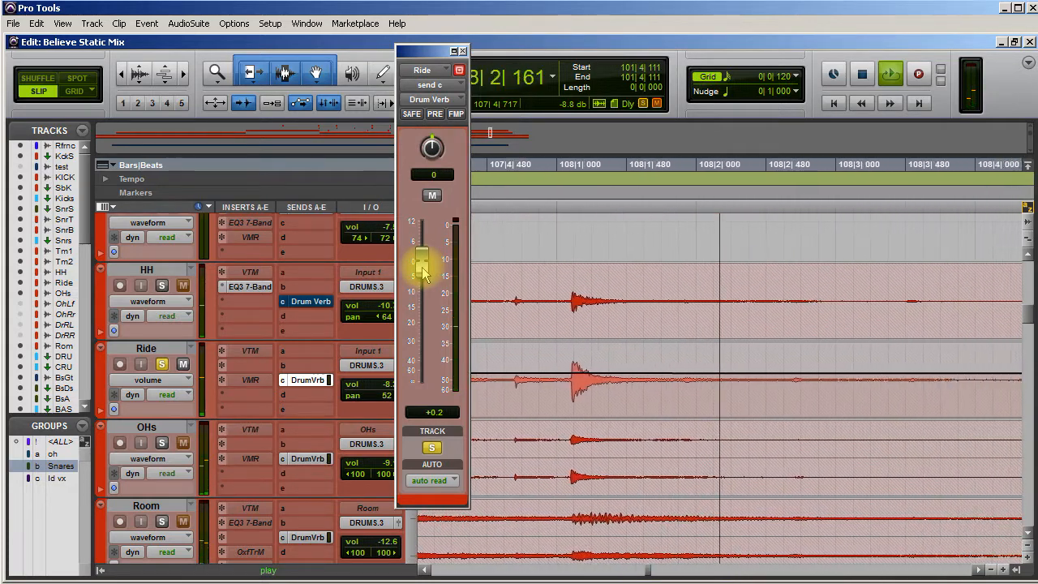
pyautogui.press('space')
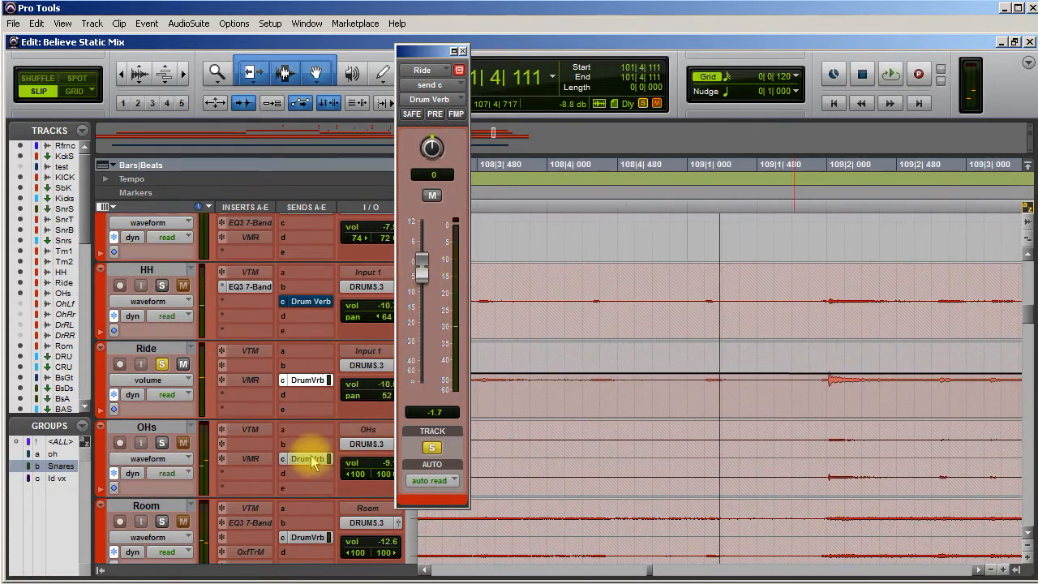
# Inspect the Crush sends on Tom 1 and Tom 2 and compare them with the other drum tracks' sends
pyautogui.scroll(5, 311, 439)
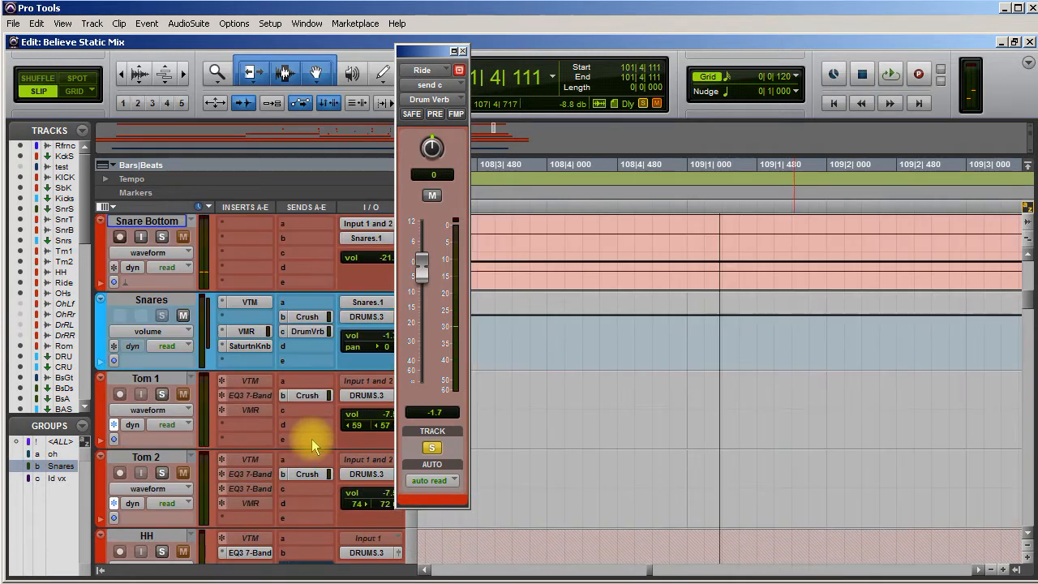
pyautogui.click(311, 396)
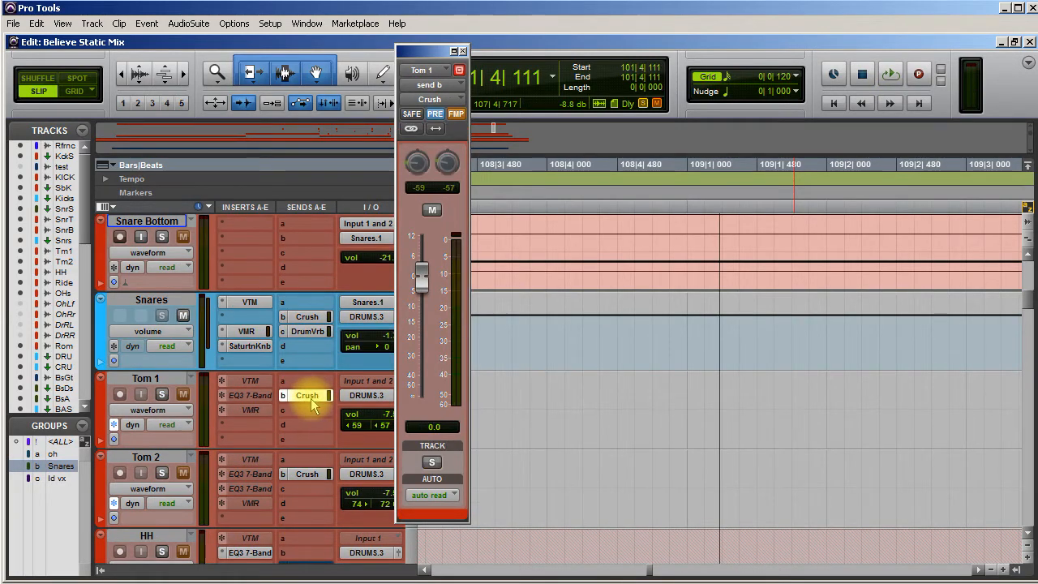
pyautogui.click(317, 476)
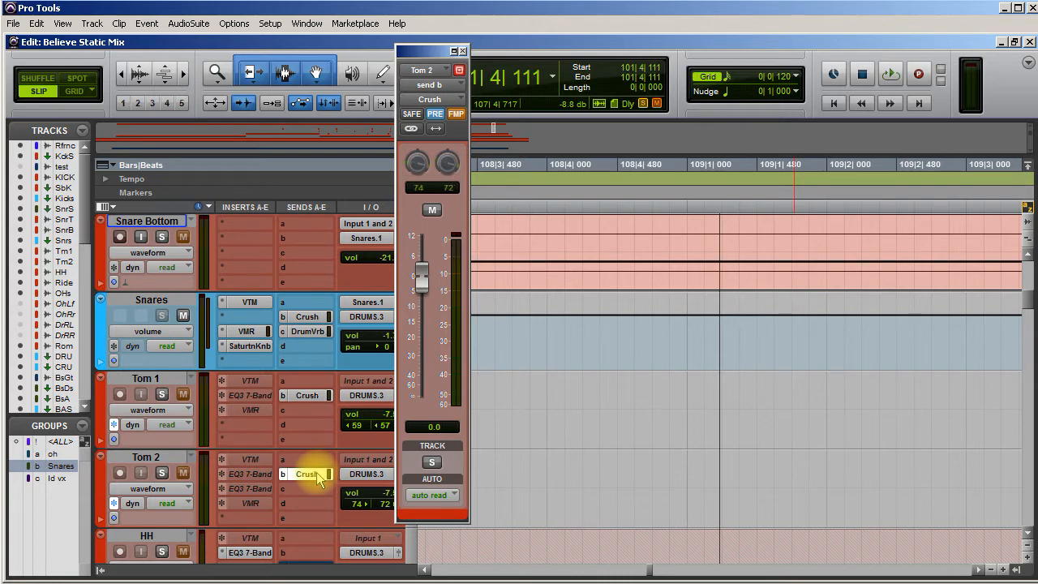
pyautogui.scroll(-2, 317, 479)
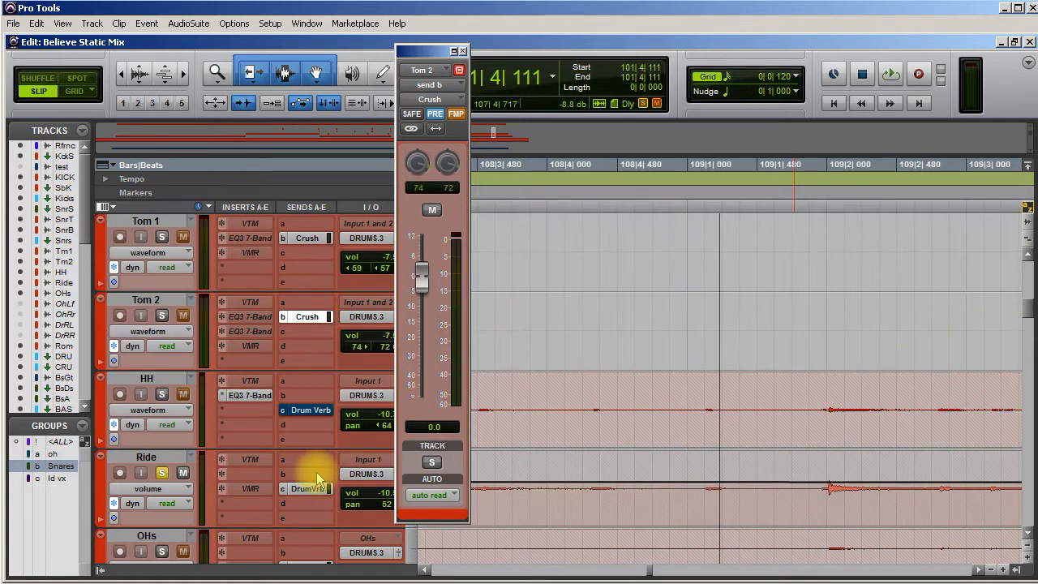
pyautogui.scroll(-1, 317, 479)
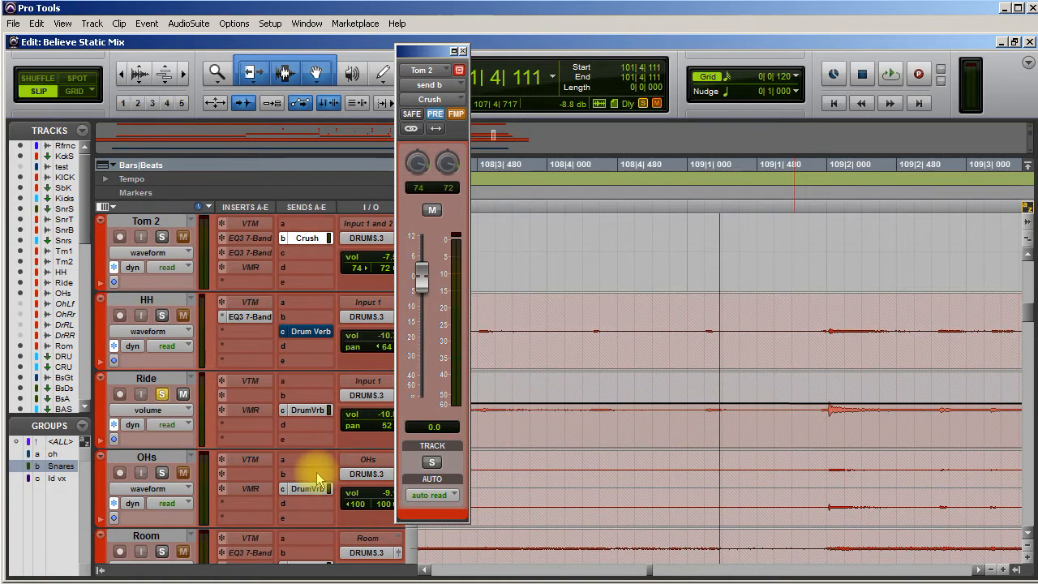
pyautogui.scroll(1, 317, 478)
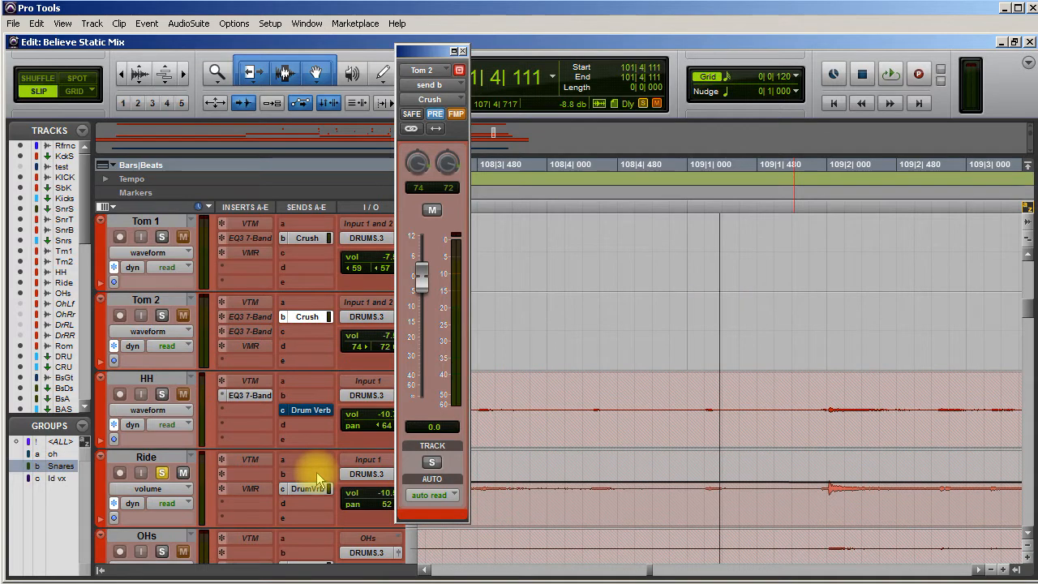
# Show the drum channels in the mixer and copy the Ride's Drum Verb send to Tom 1
pyautogui.hotkey('ctrl', '=')
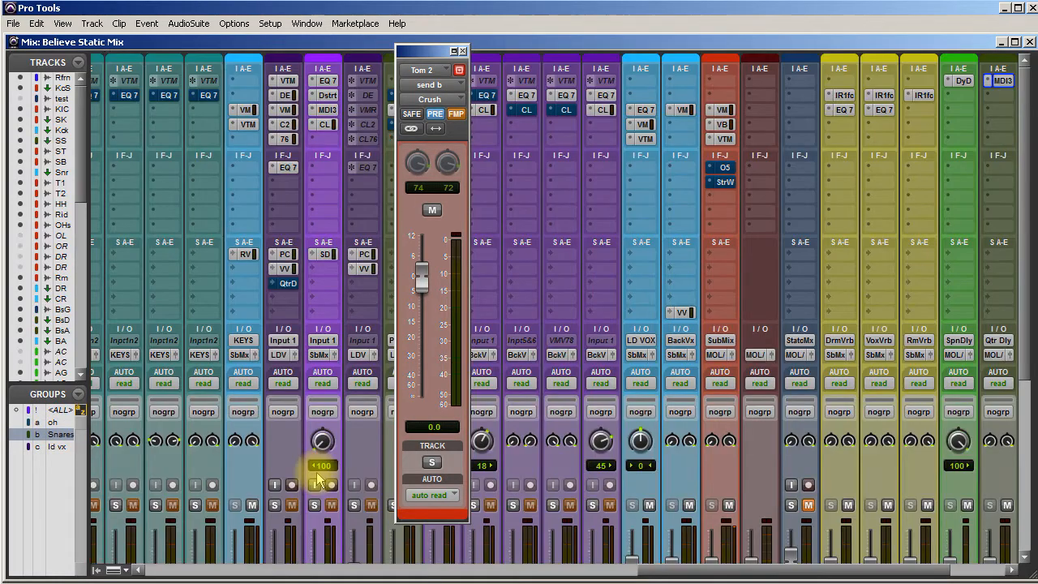
pyautogui.click(462, 52)
pyautogui.hscroll(-10, 440, 292)
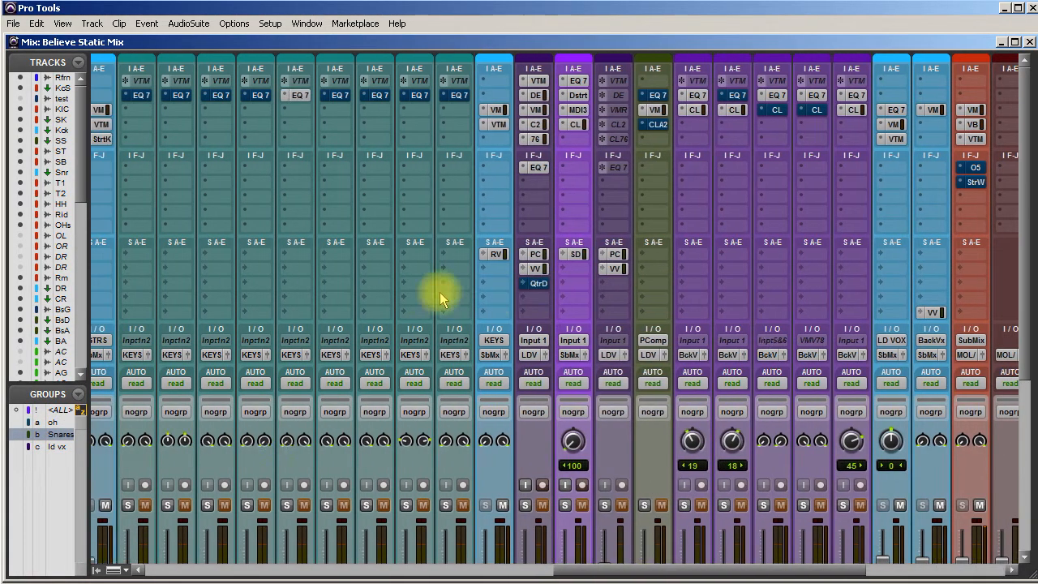
pyautogui.hscroll(-15, 439, 292)
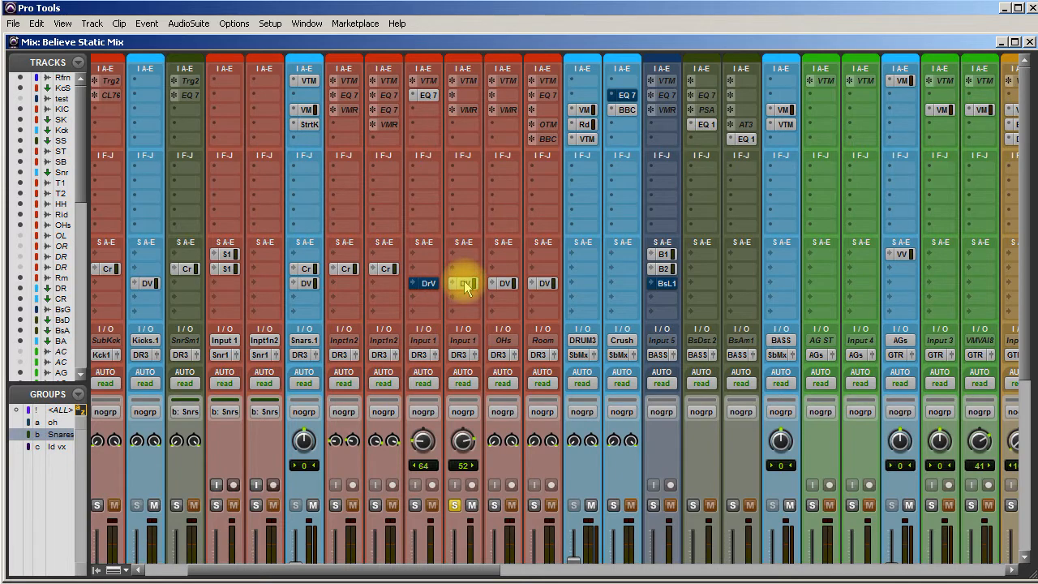
pyautogui.click(464, 284)
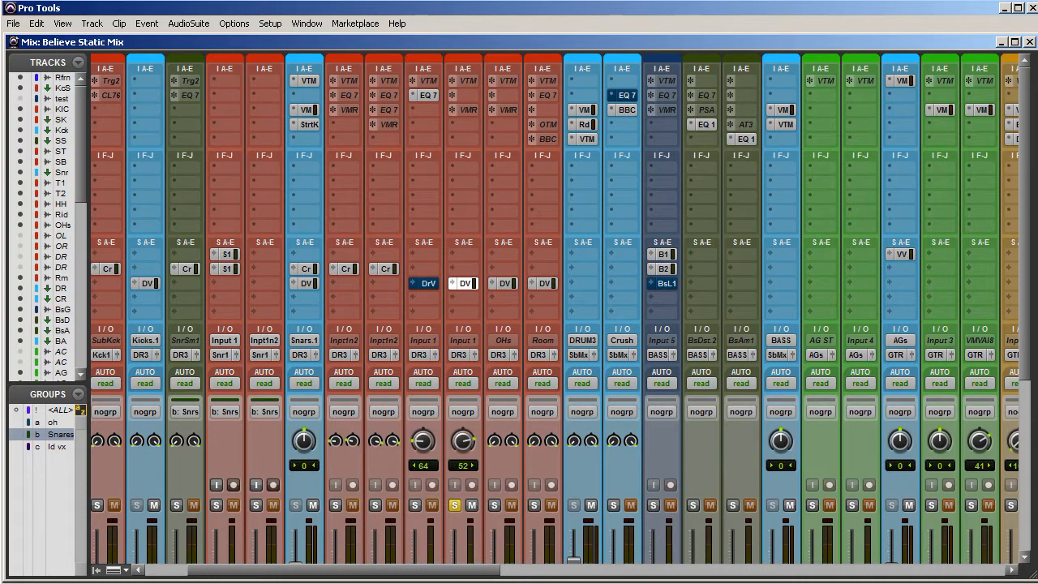
pyautogui.moveTo(463, 285); pyautogui.dragTo(352, 285)
# Lower Tom 1's Drum Verb send level to -13.4 dB
pyautogui.click(349, 285)
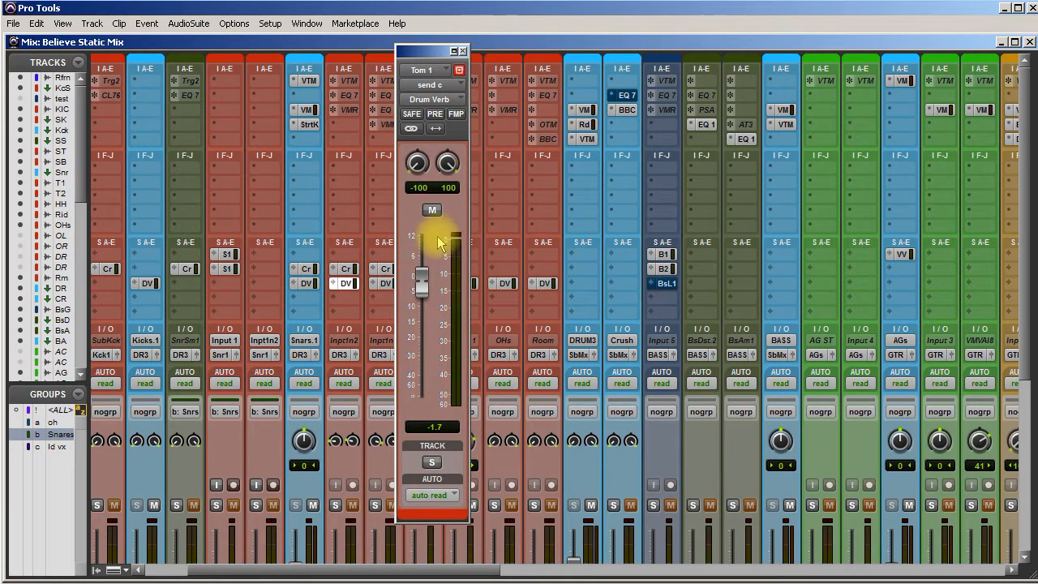
pyautogui.moveTo(427, 295)
pyautogui.mouseDown()
pyautogui.moveTo(428, 330)
pyautogui.moveTo(440, 307)
pyautogui.mouseUp()
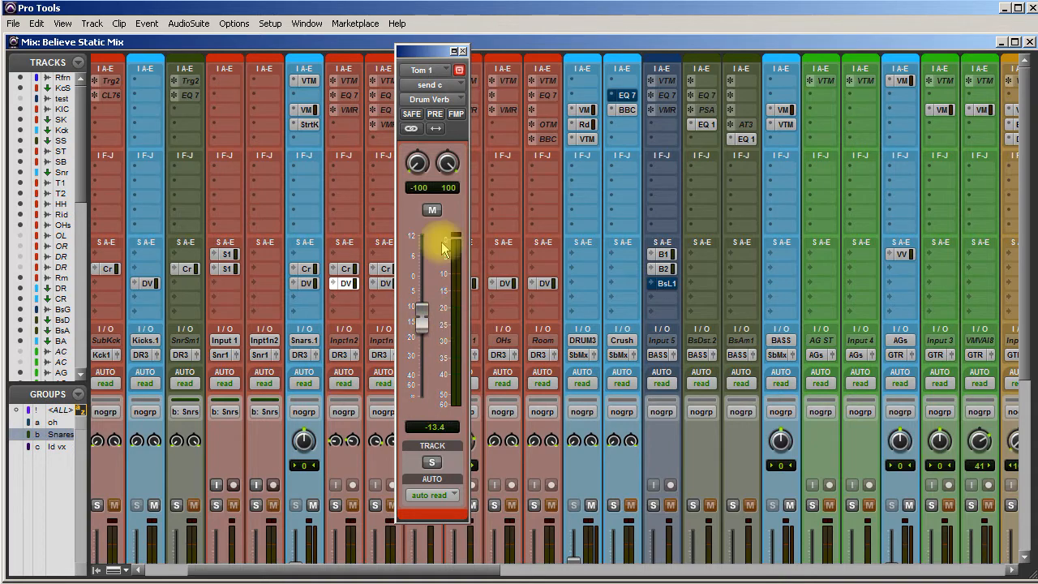
pyautogui.click(463, 51)
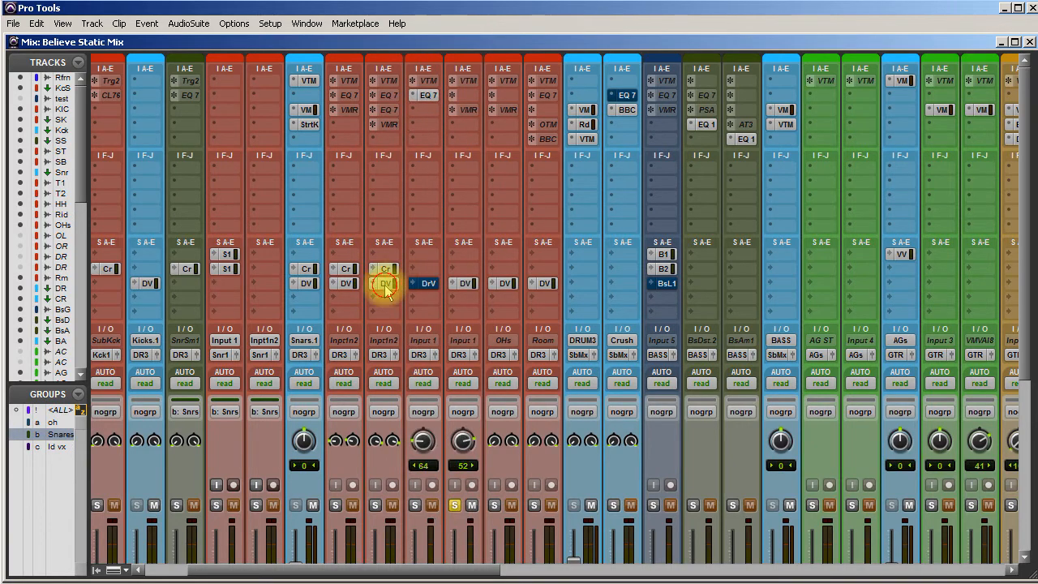
# Copy the Drum Verb send to Tom 2 and set its level to about -13.1 dB
pyautogui.click(386, 283)
pyautogui.moveTo(424, 267); pyautogui.dragTo(428, 325)
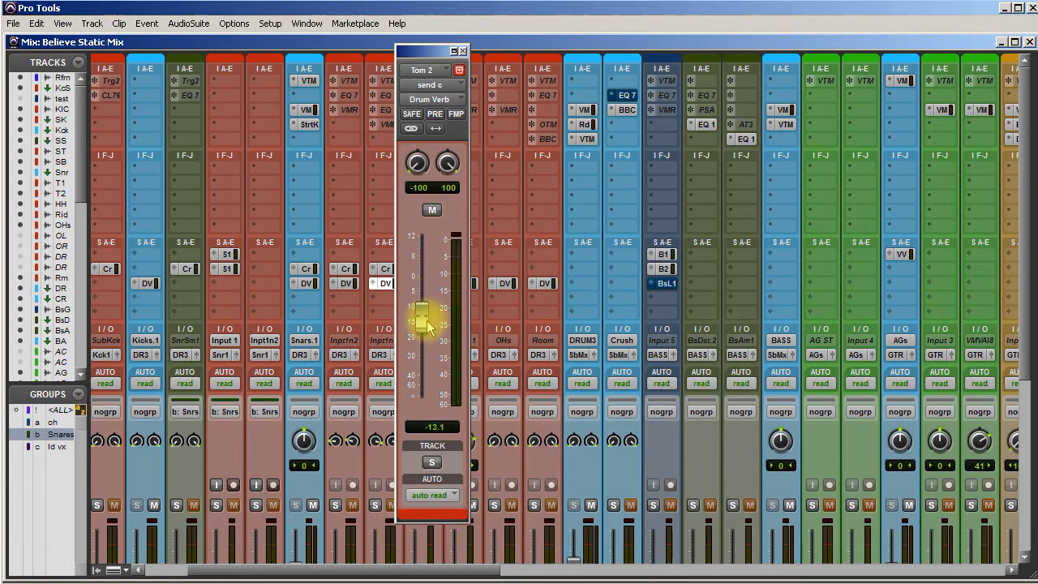
pyautogui.click(462, 51)
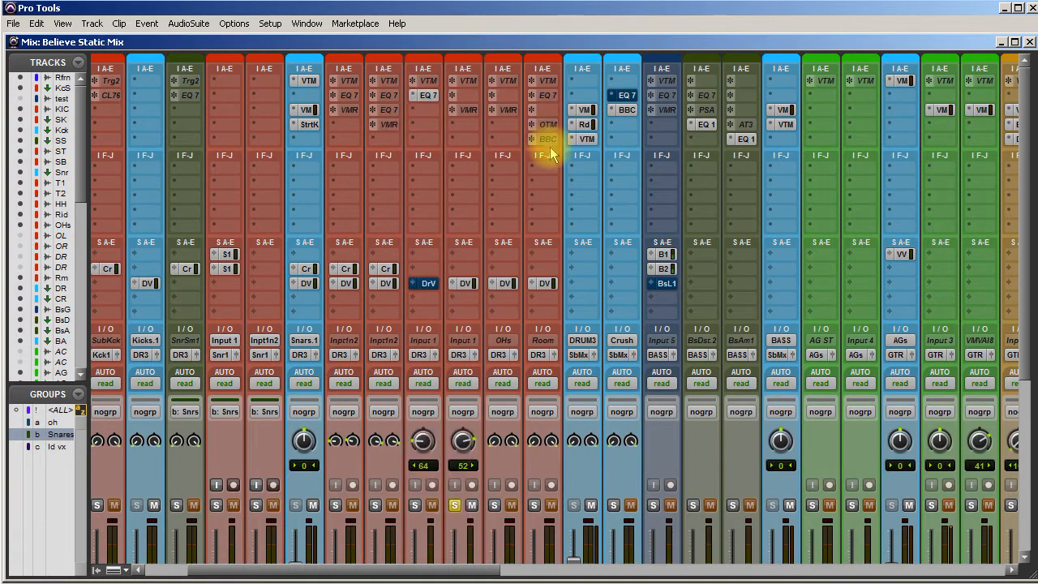
# Unsolo the Ride and solo the ACT Lead guitar channel during playback
pyautogui.click(454, 504)
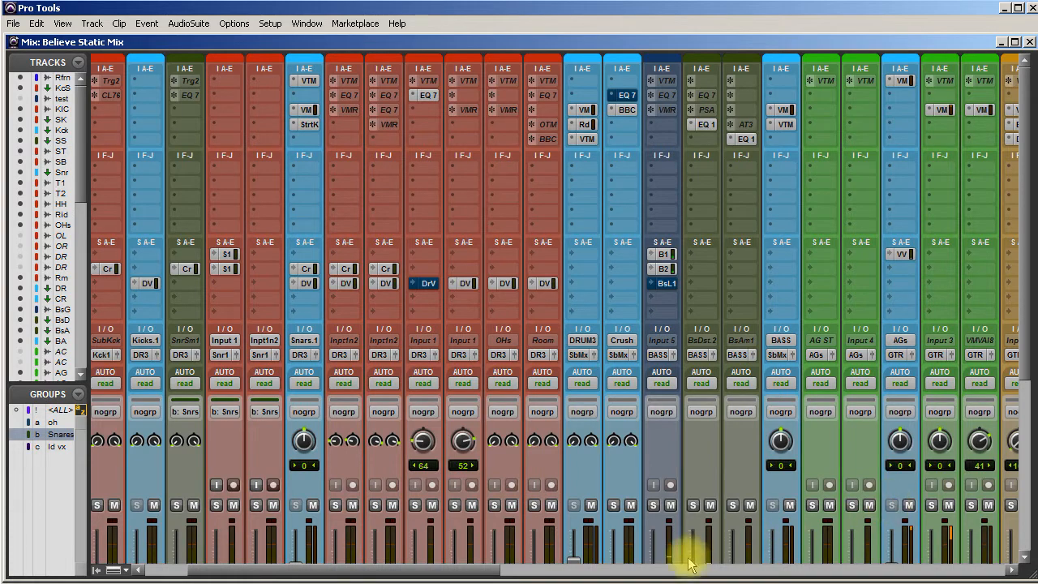
pyautogui.moveTo(478, 569); pyautogui.dragTo(613, 498)
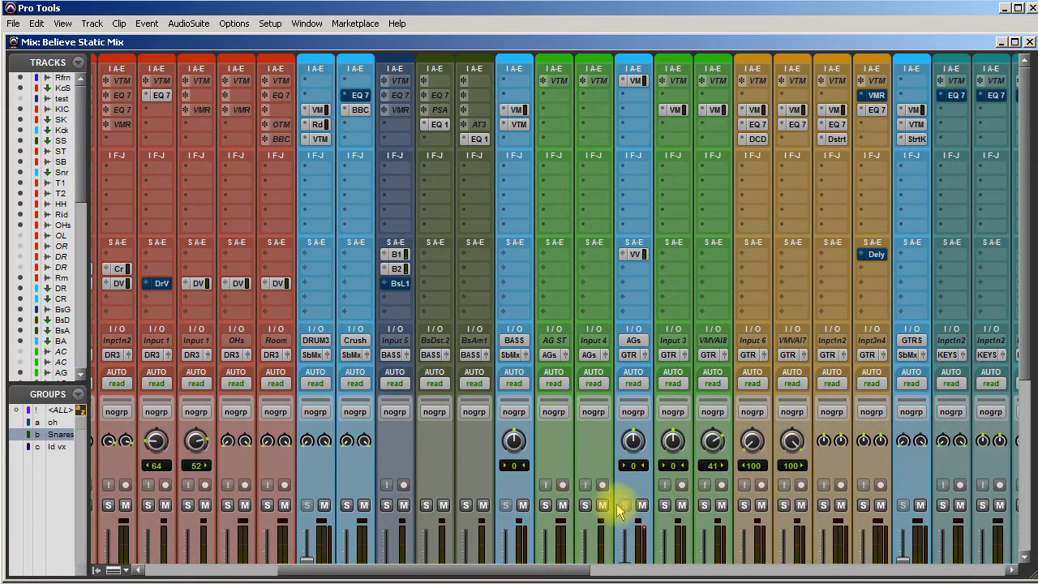
pyautogui.scroll(-4, 613, 498)
pyautogui.click(665, 370)
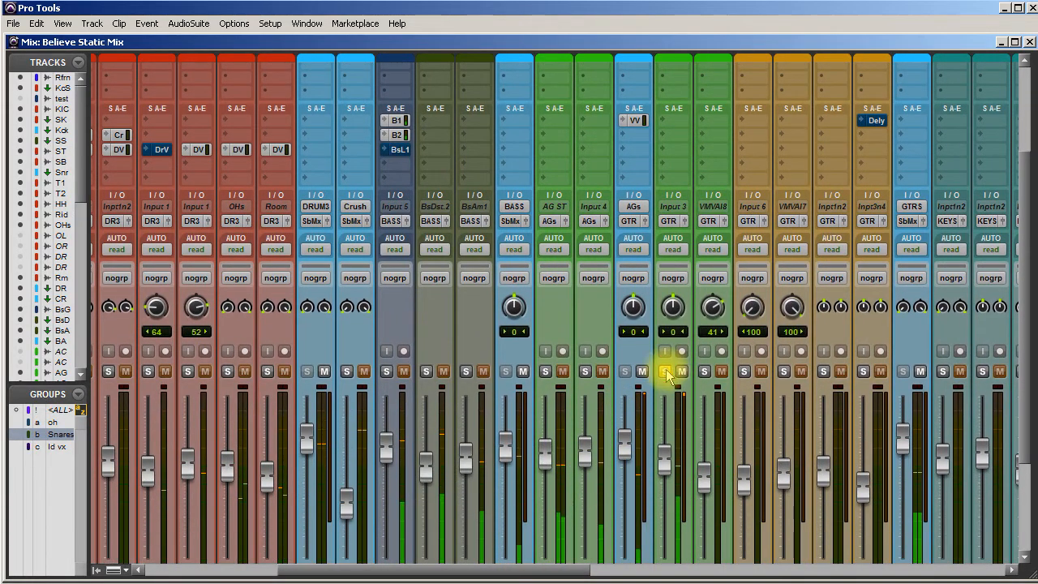
# Copy the AGs channel's Vox Verb send to ACT Lead at about -5.9 dB and unsolo the guitar
pyautogui.scroll(3, 632, 389)
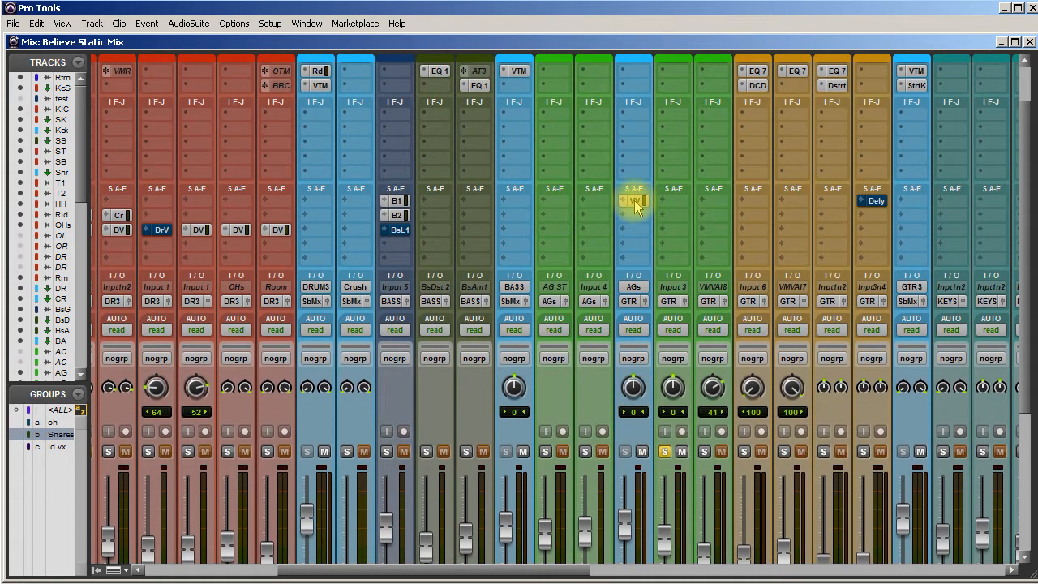
pyautogui.moveTo(635, 206); pyautogui.dragTo(676, 203)
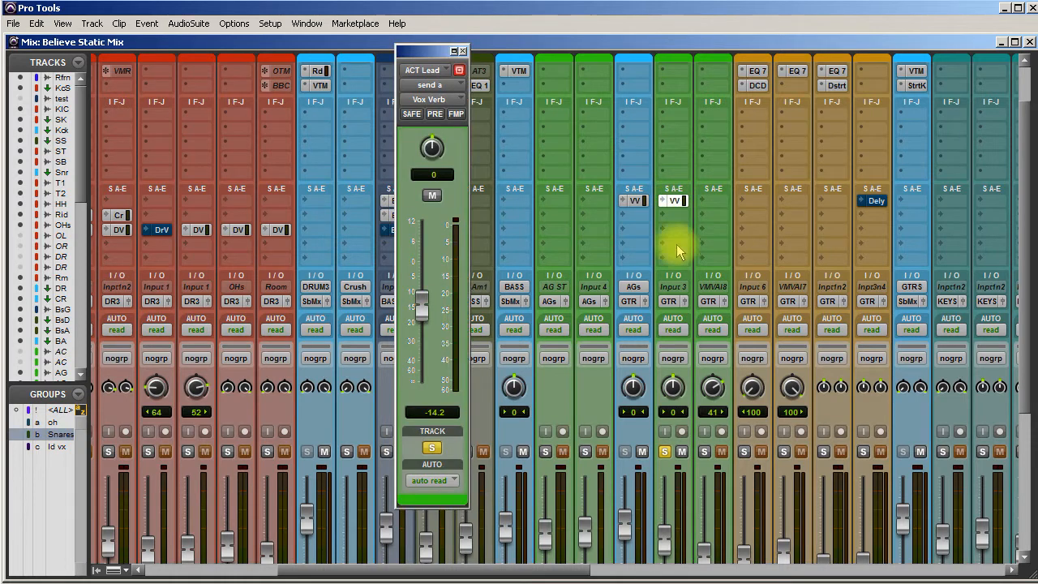
pyautogui.moveTo(420, 304); pyautogui.dragTo(424, 278)
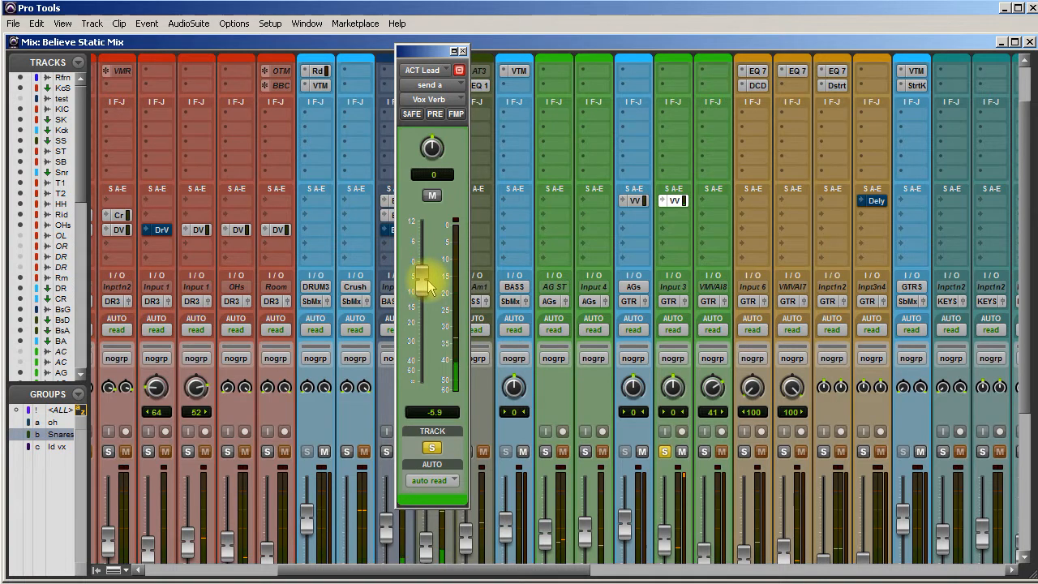
pyautogui.click(463, 51)
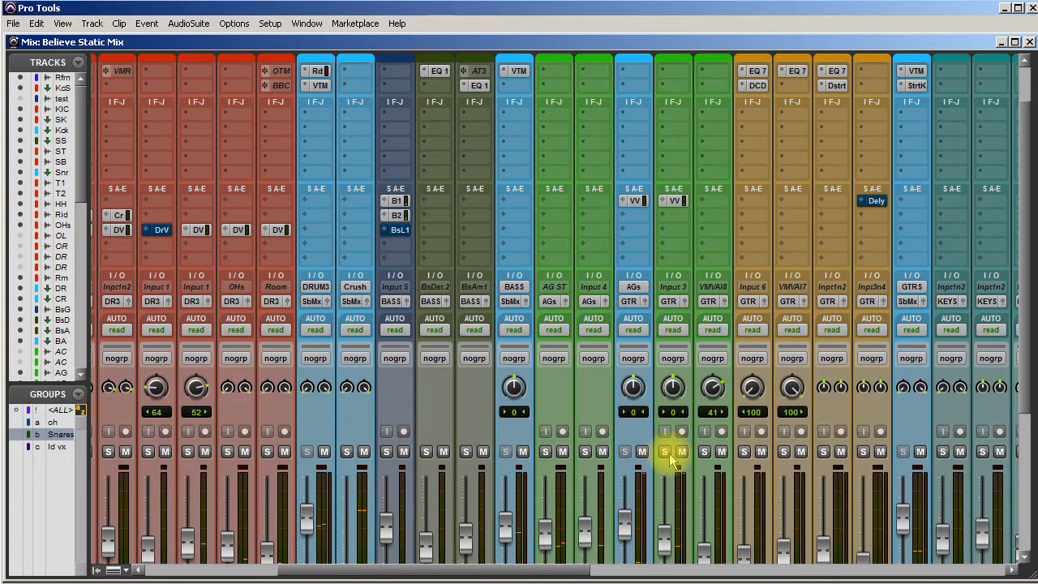
pyautogui.scroll(-3, 670, 461)
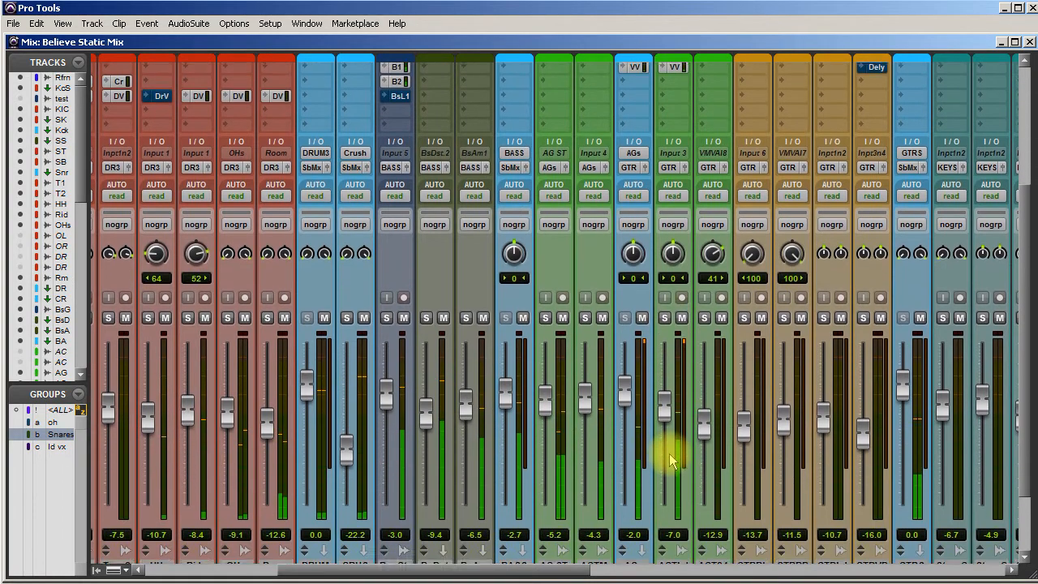
# Copy ACT Lead's Vox Verb send to the adjacent green guitar channel and check ACT Lead's send settings
pyautogui.scroll(3, 669, 461)
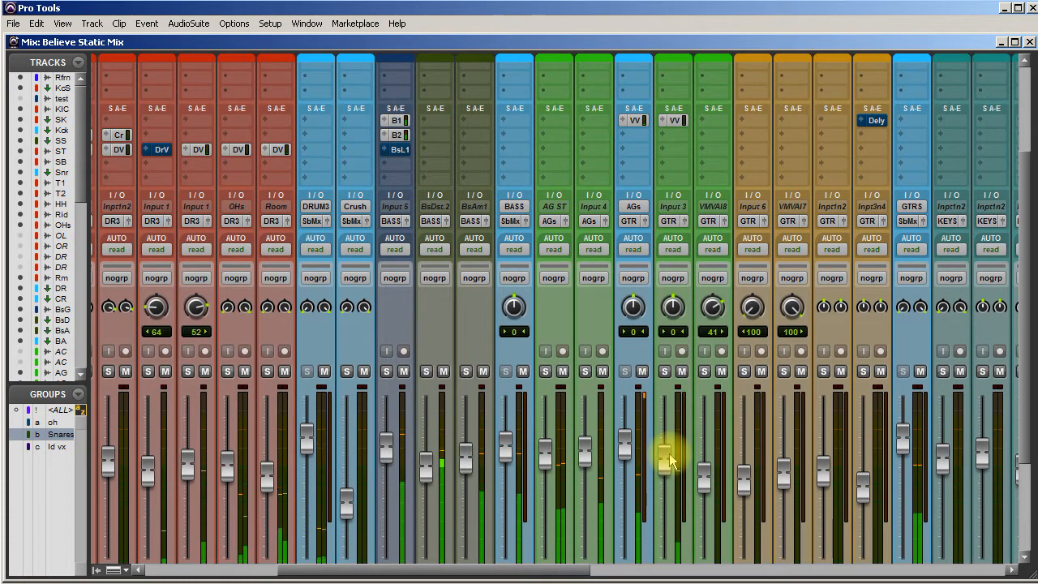
pyautogui.scroll(1, 704, 454)
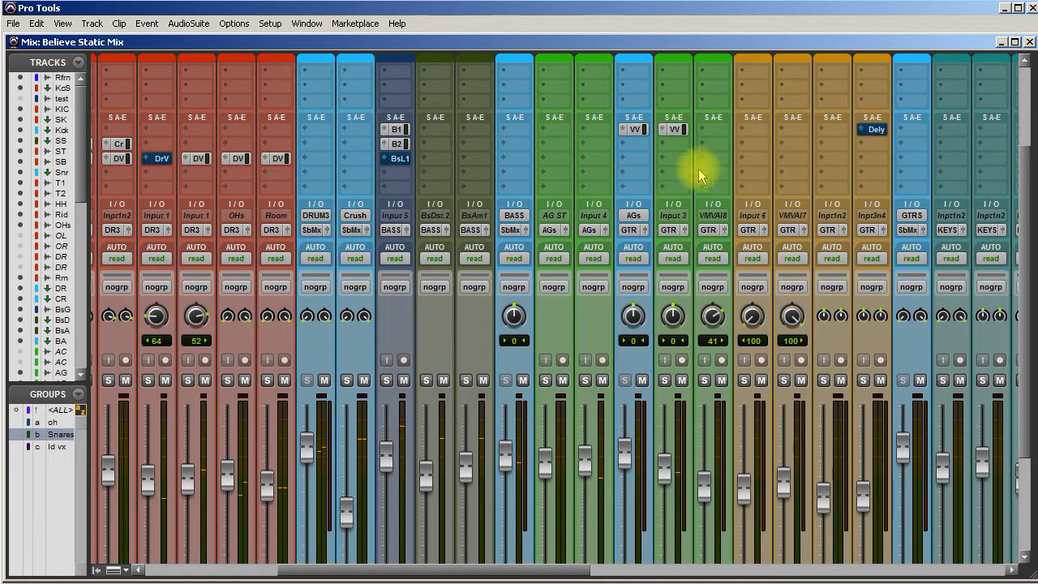
pyautogui.moveTo(723, 126); pyautogui.dragTo(724, 128)
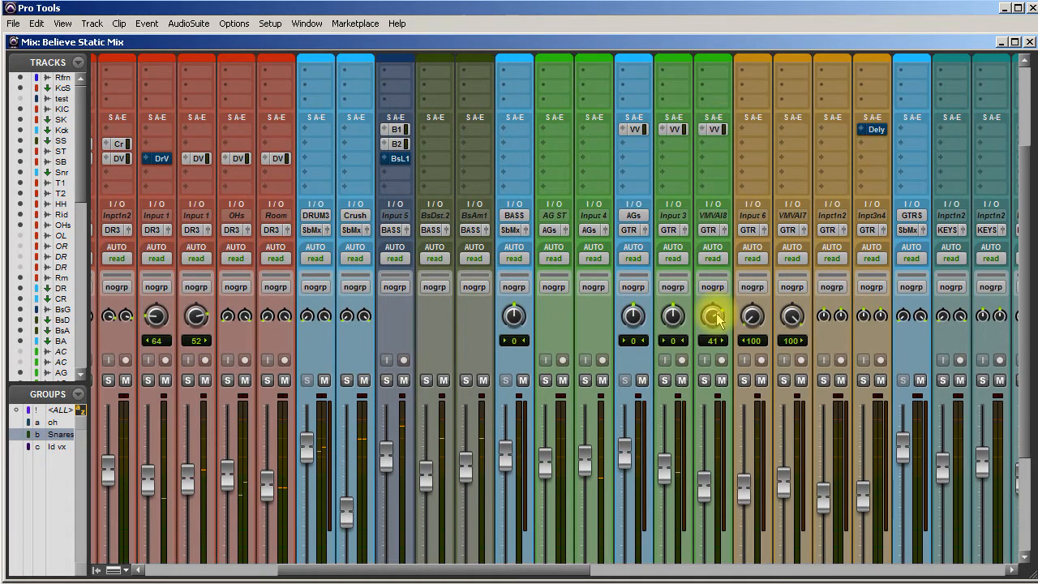
pyautogui.scroll(-1, 716, 314)
pyautogui.scroll(-3, 717, 320)
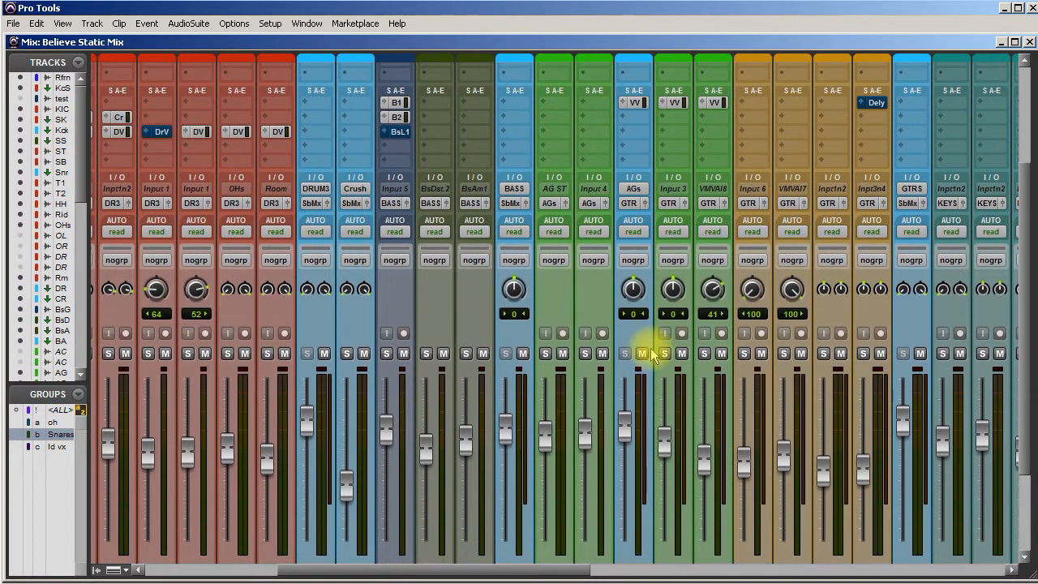
pyautogui.click(673, 94)
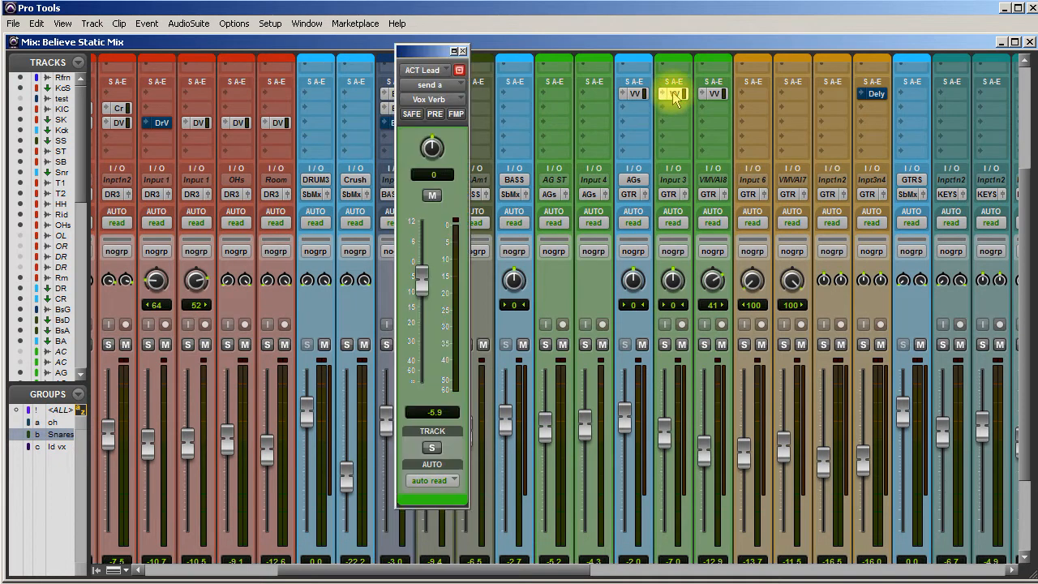
pyautogui.click(464, 51)
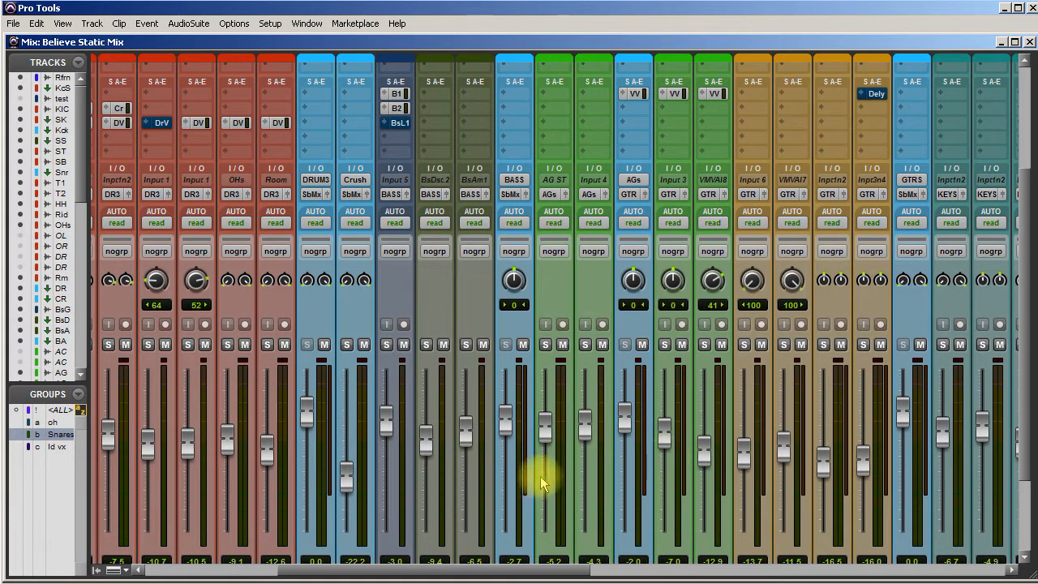
# Show the Edit window and place the edit cursor on the Ride track at bar 75, beat 4
pyautogui.hscroll(-4, 560, 382)
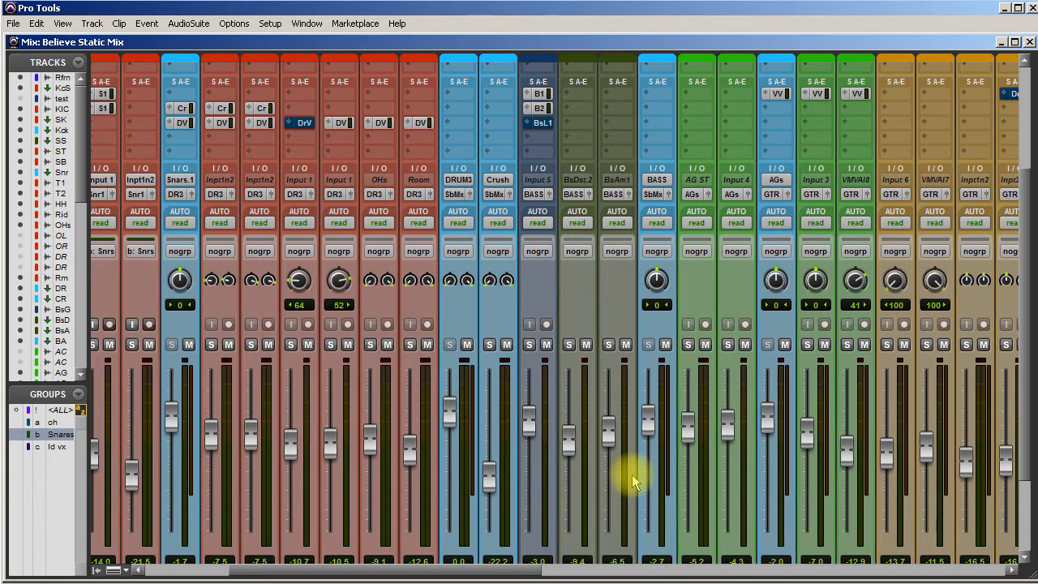
pyautogui.scroll(3, 627, 452)
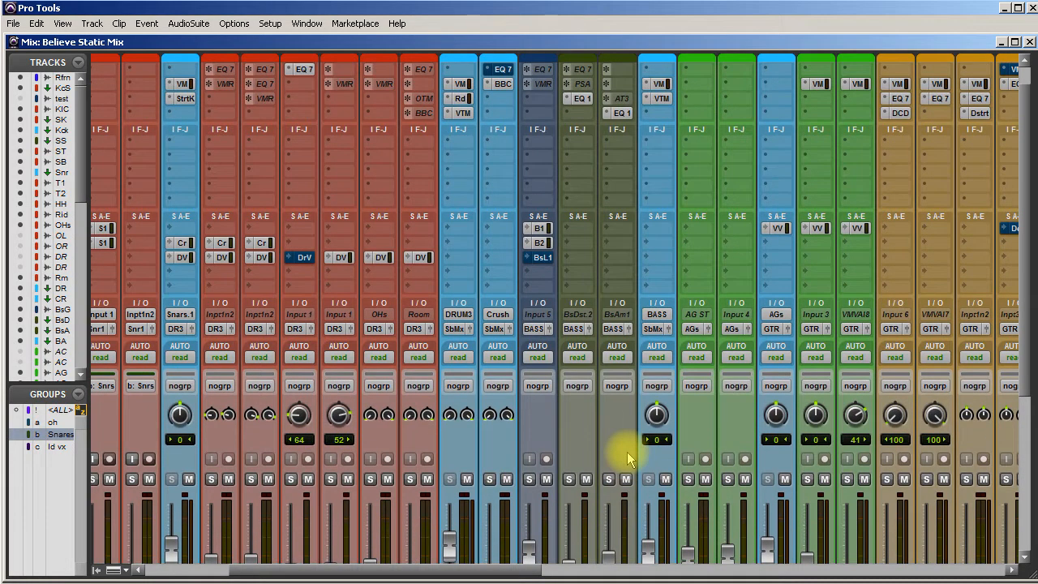
pyautogui.hotkey('ctrl', '=')
pyautogui.scroll(1, 631, 478)
pyautogui.scroll(-5, 631, 479)
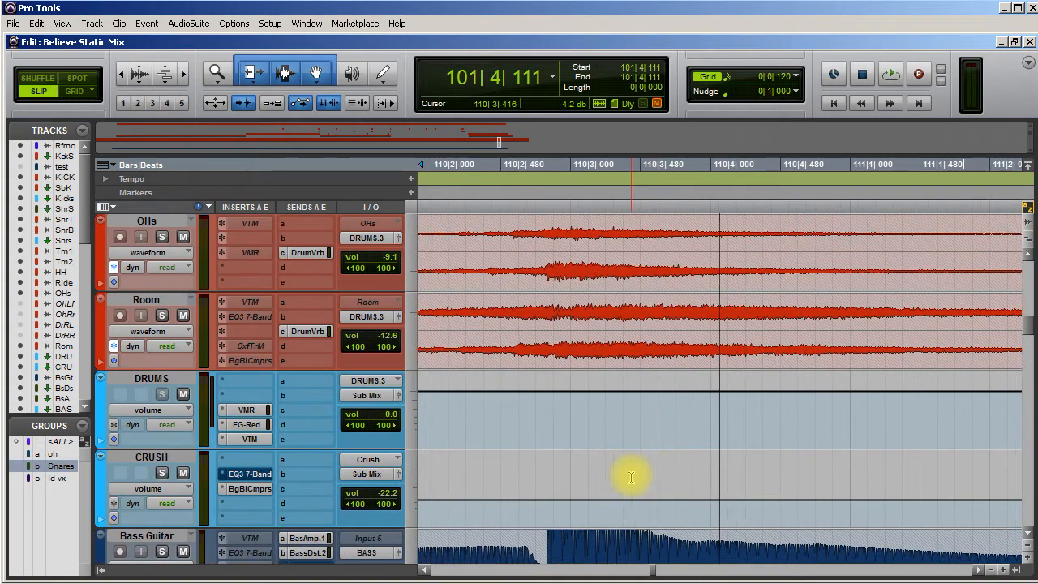
pyautogui.scroll(1, 625, 475)
pyautogui.hscroll(-5, 608, 474)
pyautogui.hscroll(-8, 608, 472)
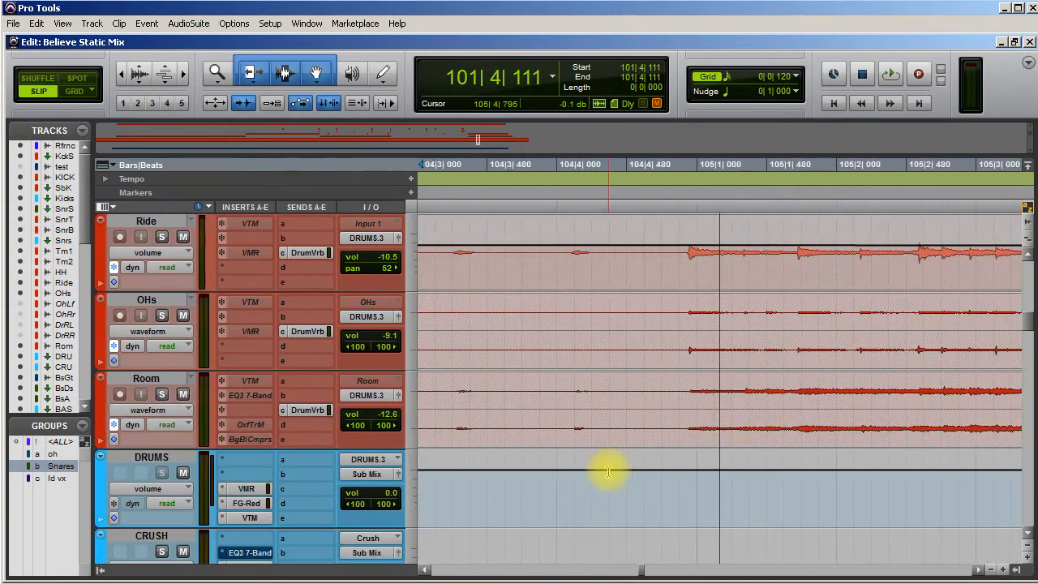
pyautogui.hscroll(-8, 609, 472)
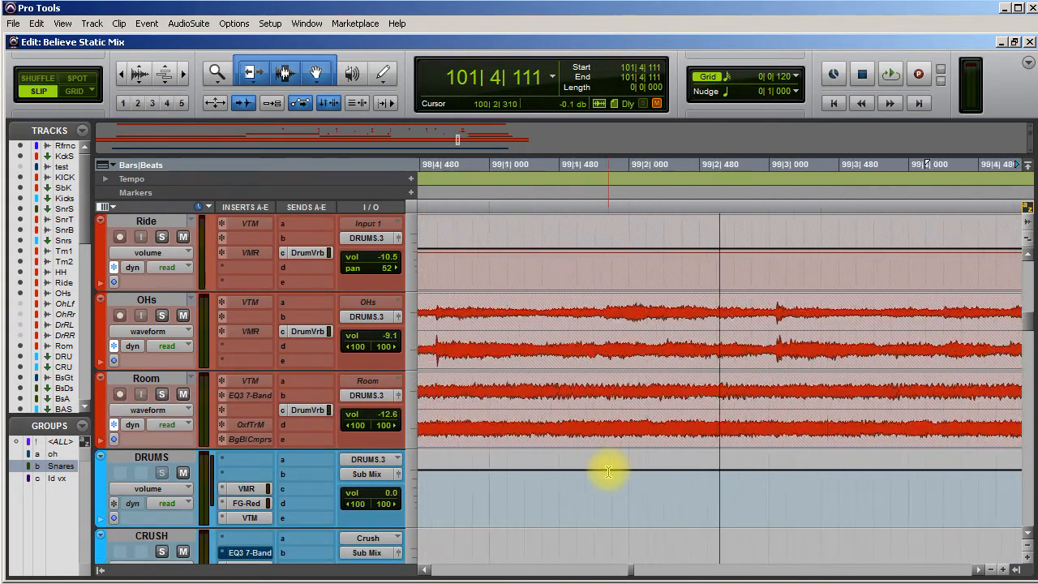
pyautogui.hscroll(-8, 608, 472)
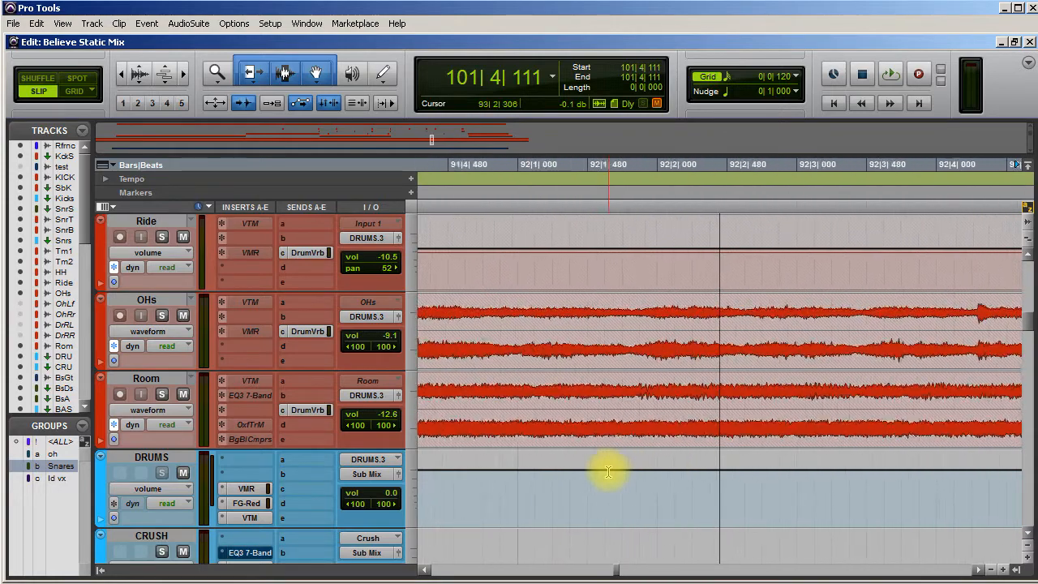
pyautogui.hscroll(-8, 608, 471)
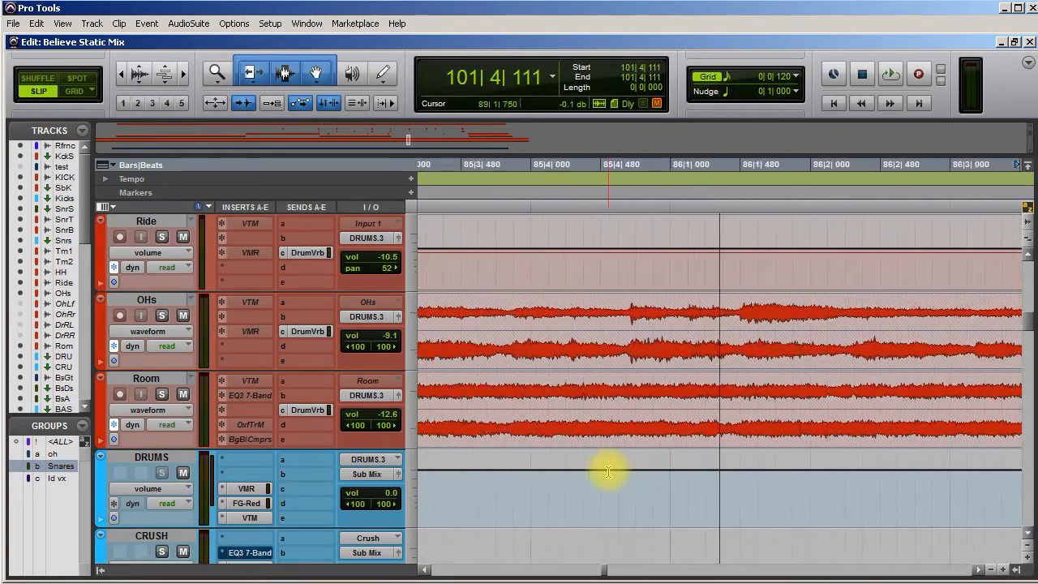
pyautogui.hscroll(-6, 608, 472)
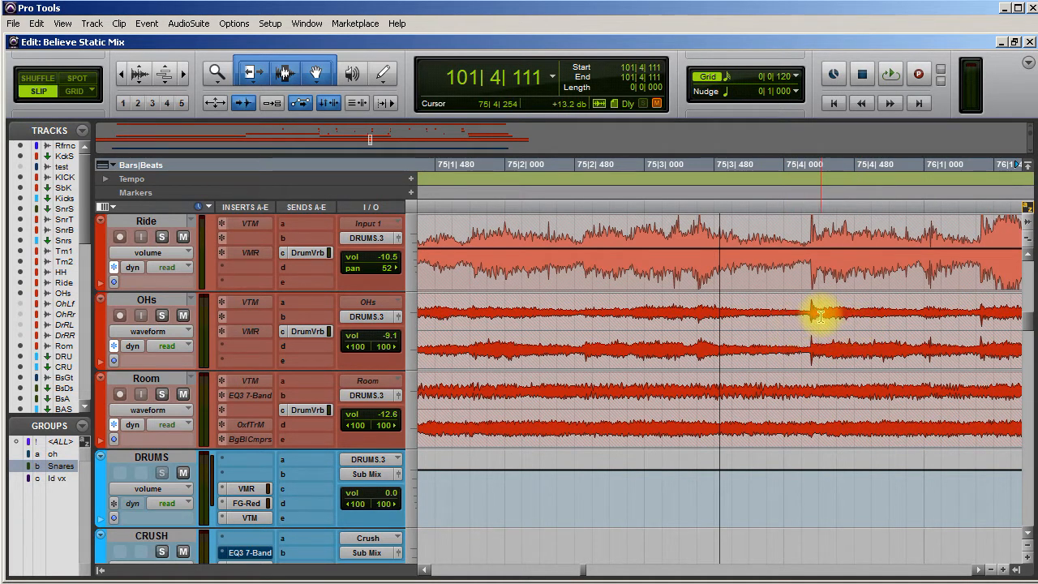
pyautogui.click(808, 246)
pyautogui.press('t')
pyautogui.press('t')
pyautogui.press('t')
pyautogui.press('t')
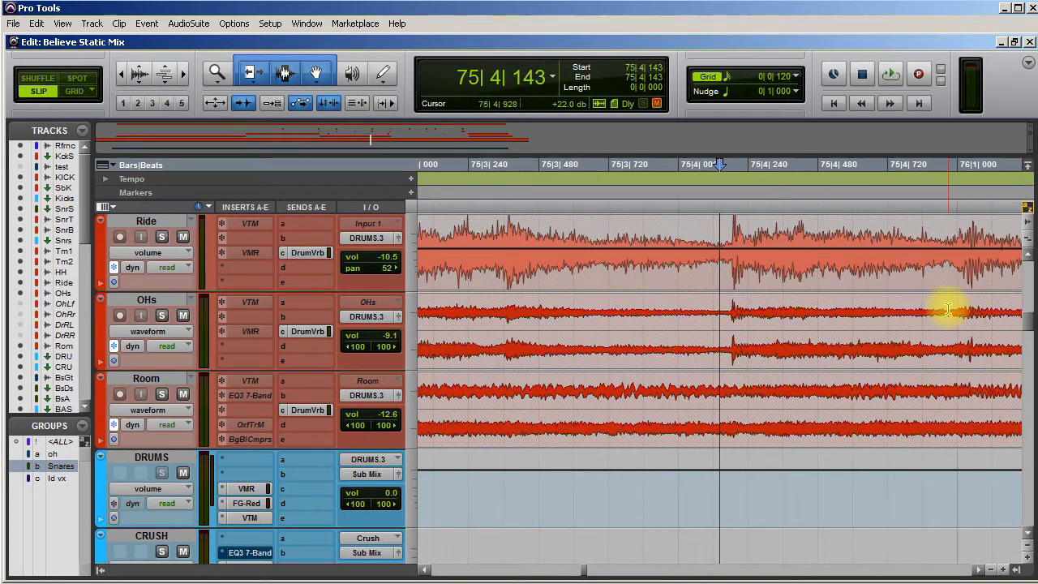
# Play the song from bar 61, where the Ride's middle section begins
pyautogui.press('r')
pyautogui.press('r')
pyautogui.press('r')
pyautogui.press('r')
pyautogui.press('r')
pyautogui.press('r')
pyautogui.press('r')
pyautogui.press('r')
pyautogui.press('r')
pyautogui.press('r')
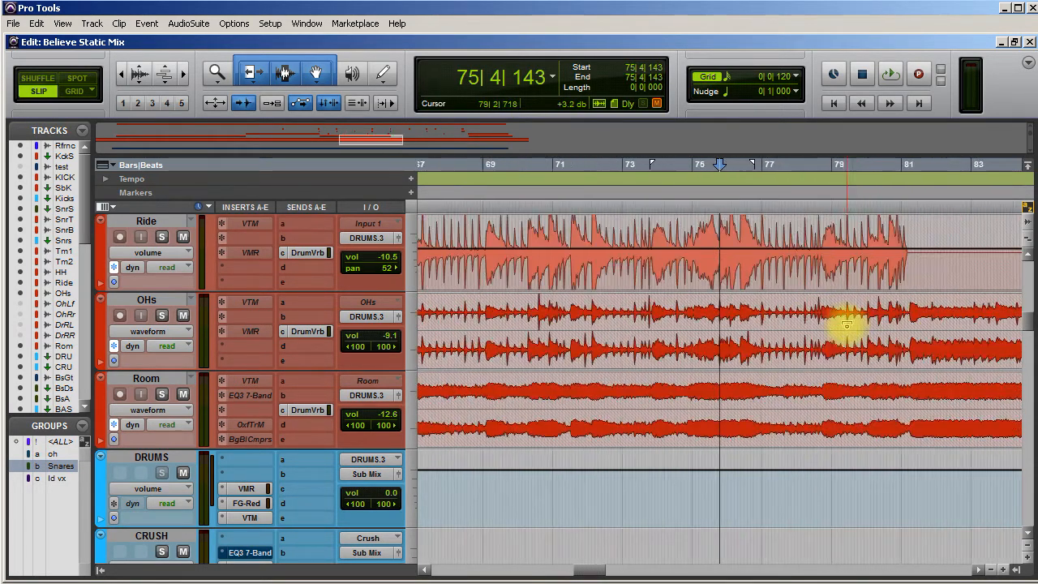
pyautogui.hscroll(-3, 704, 377)
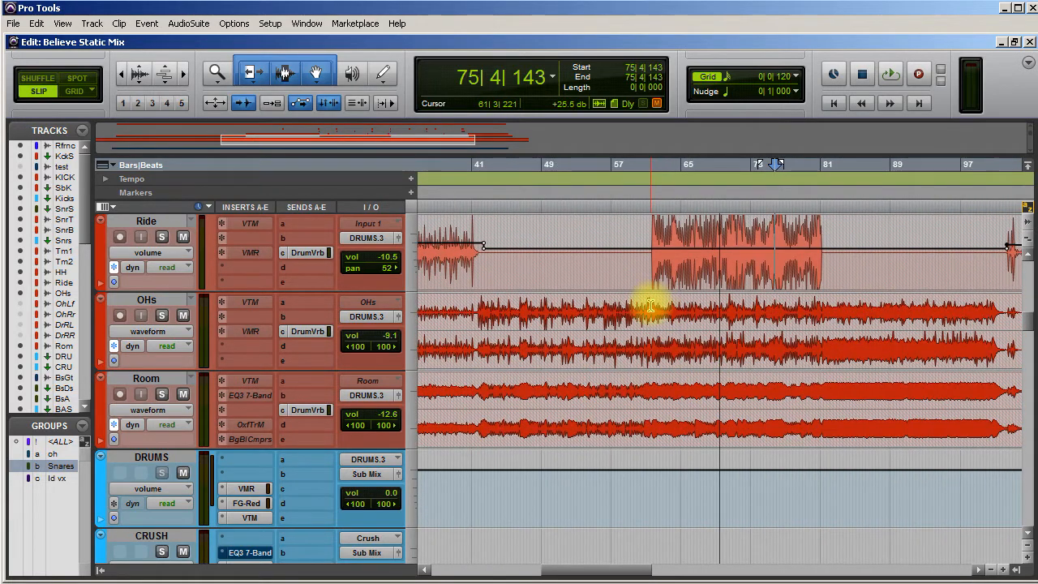
pyautogui.click(650, 306)
pyautogui.press('space')
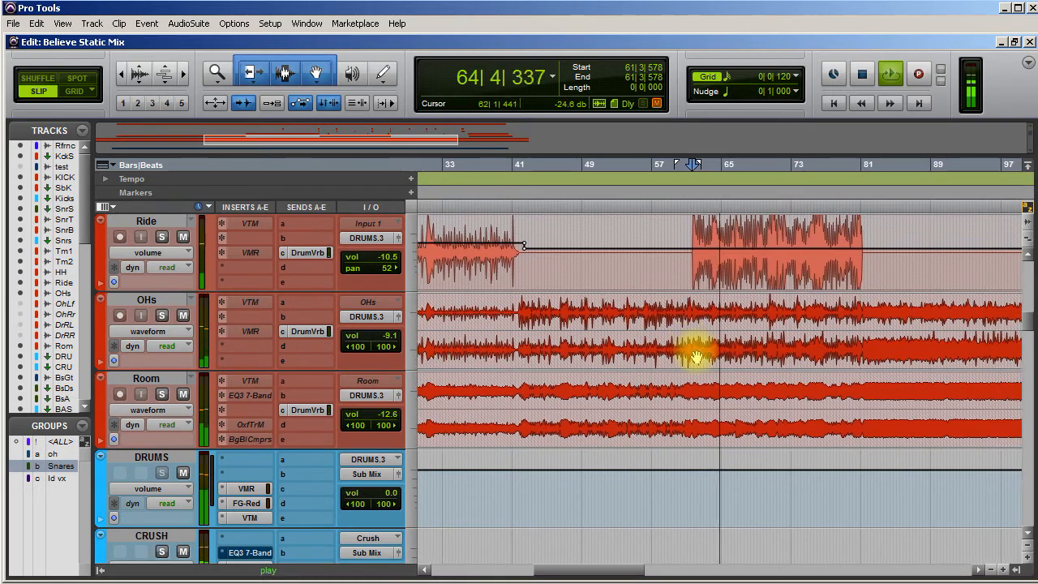
# Examine the tom, hi-hat, ride, bass, acoustic and electric guitar tracks while the bridge plays
pyautogui.scroll(4, 701, 453)
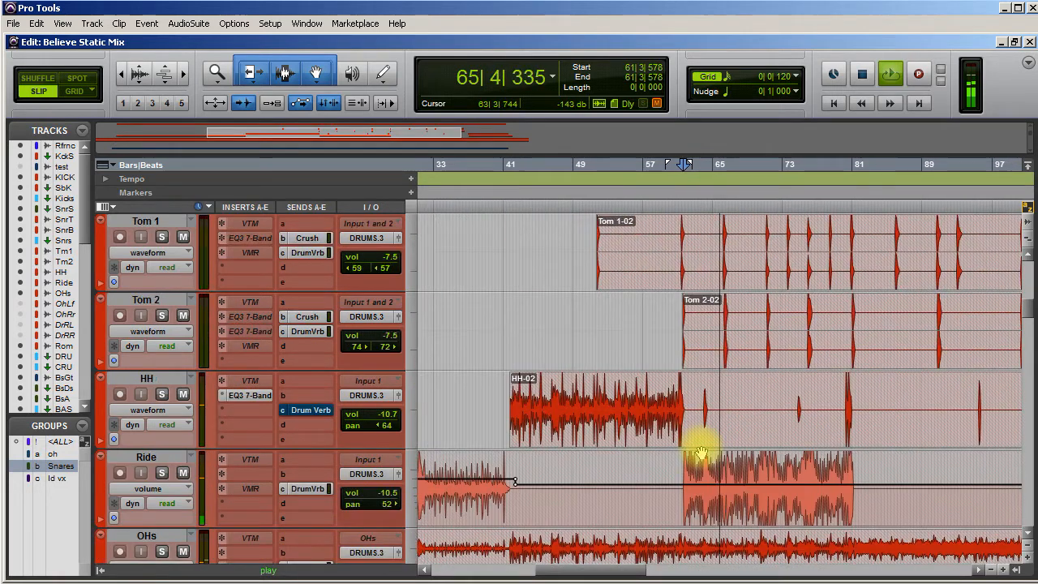
pyautogui.scroll(-3, 701, 452)
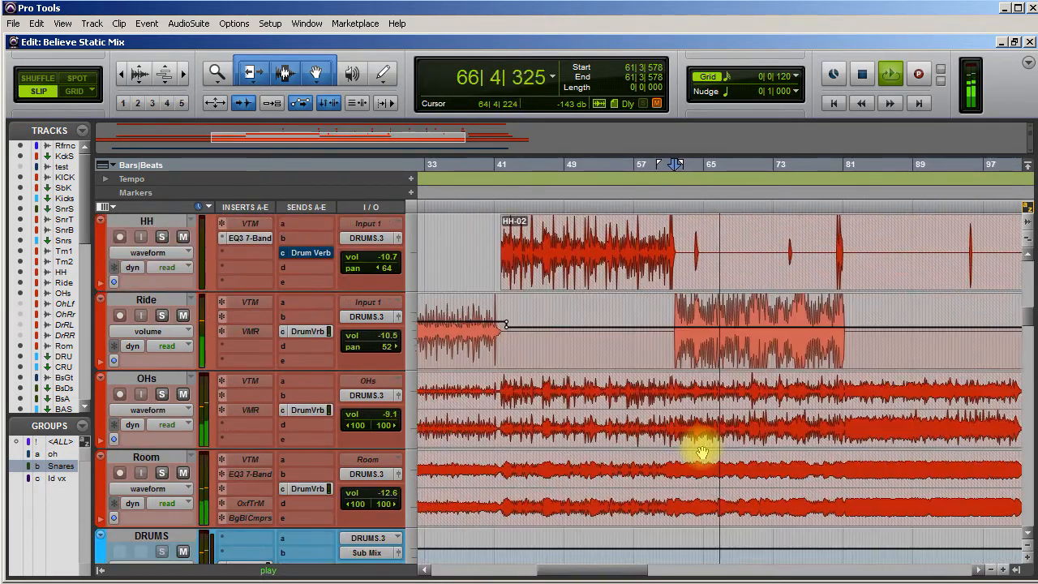
pyautogui.scroll(1, 701, 453)
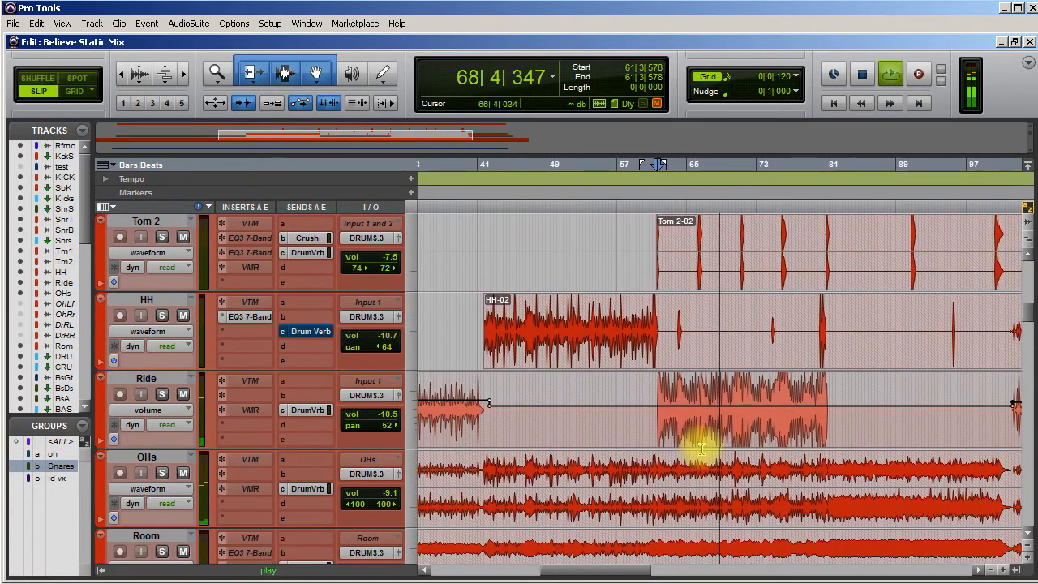
pyautogui.scroll(1, 702, 451)
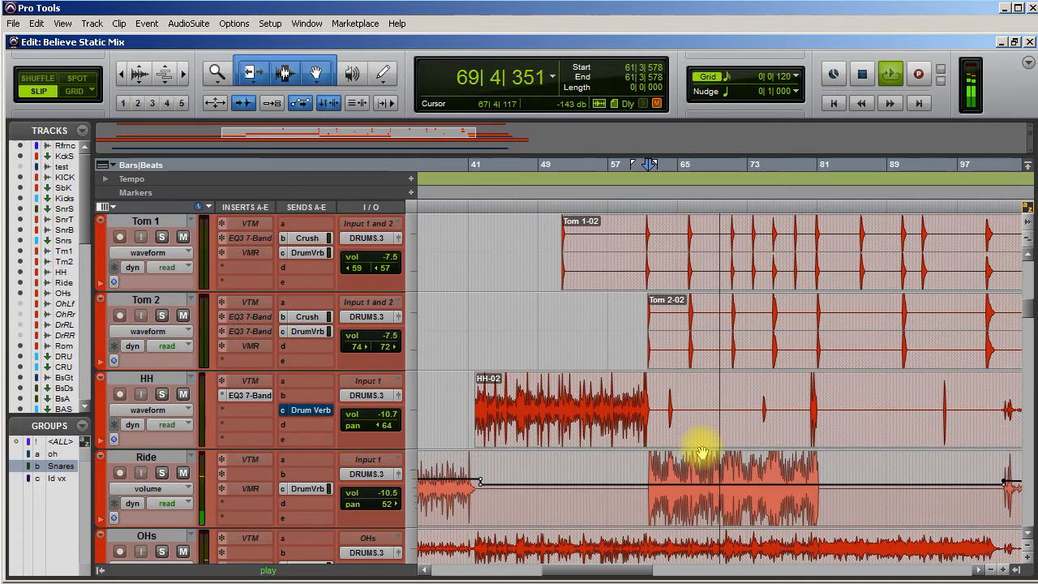
pyautogui.scroll(-1, 702, 453)
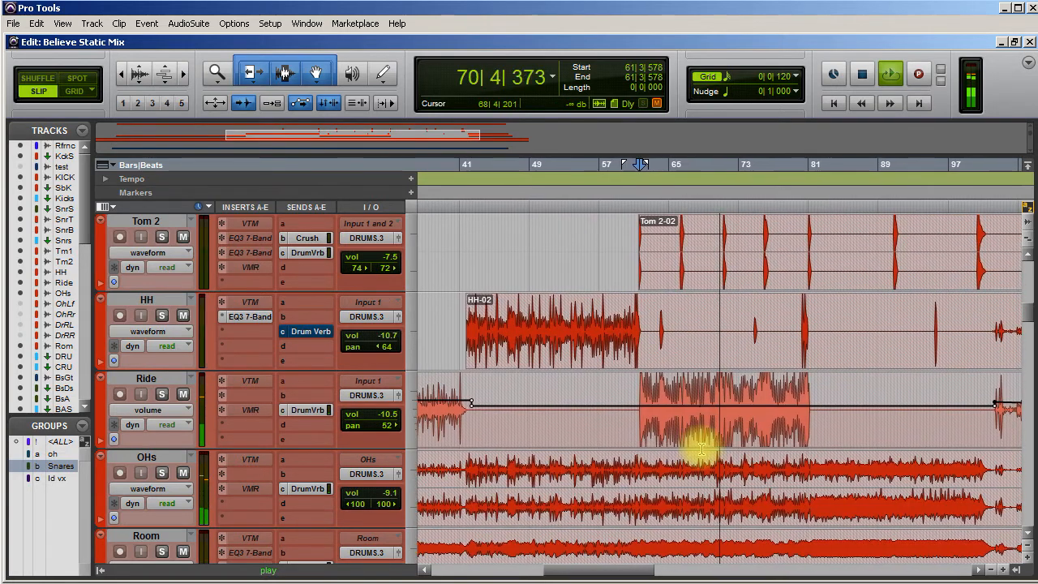
pyautogui.scroll(-5, 702, 450)
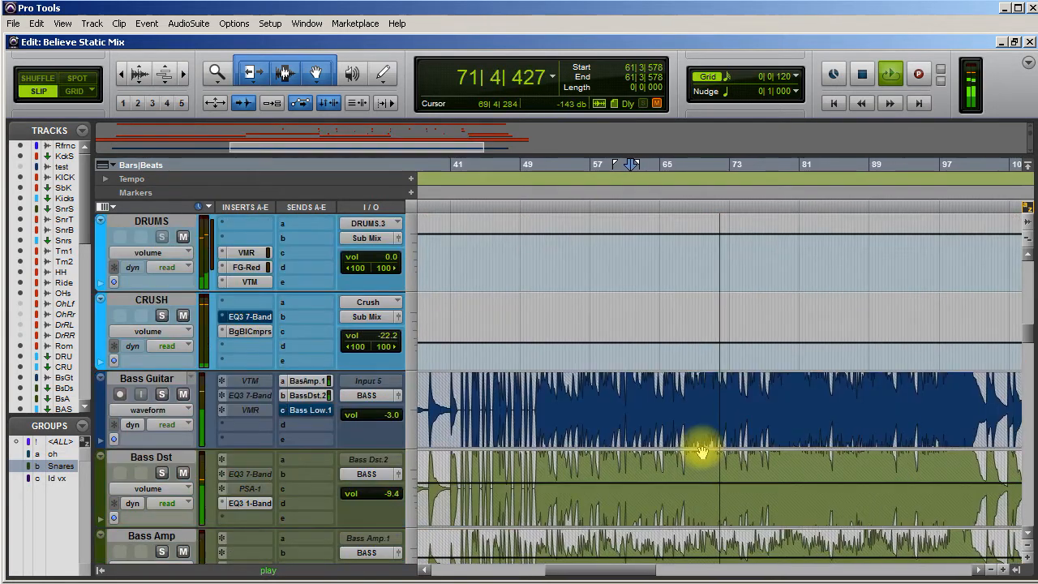
pyautogui.scroll(-1, 701, 451)
pyautogui.scroll(-1, 702, 451)
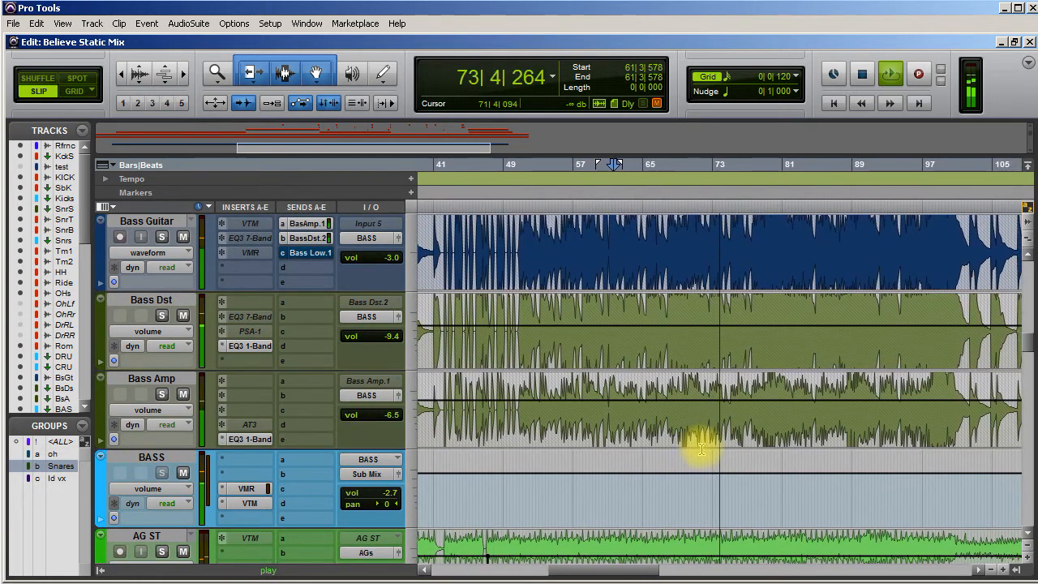
pyautogui.scroll(-2, 701, 450)
pyautogui.scroll(-1, 702, 450)
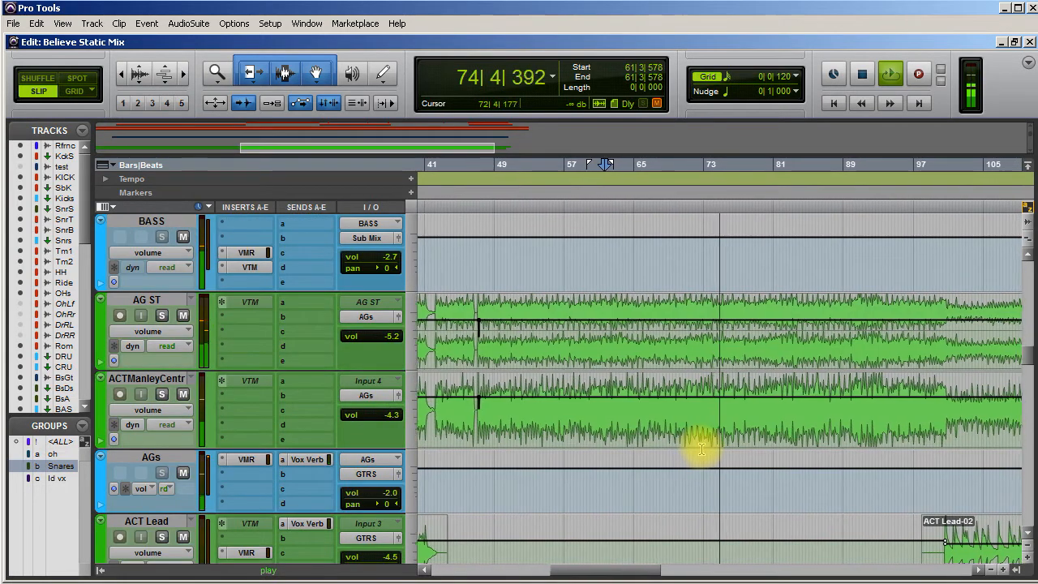
pyautogui.scroll(-4, 702, 449)
pyautogui.scroll(-2, 701, 449)
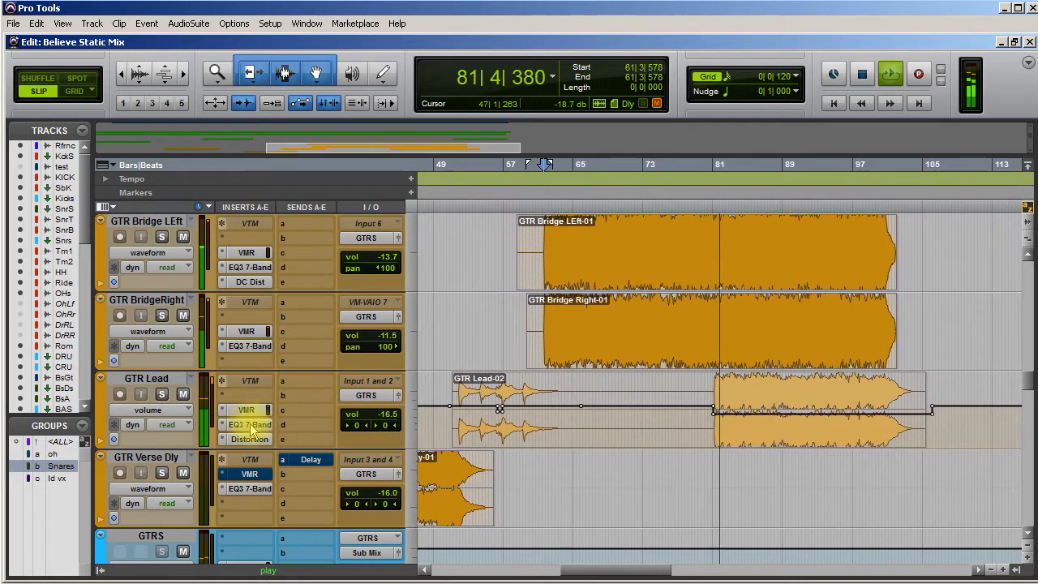
# Solo GTR Lead, stop playback, and route its first send to a new stereo aux input track named Gtr Dly
pyautogui.click(161, 394)
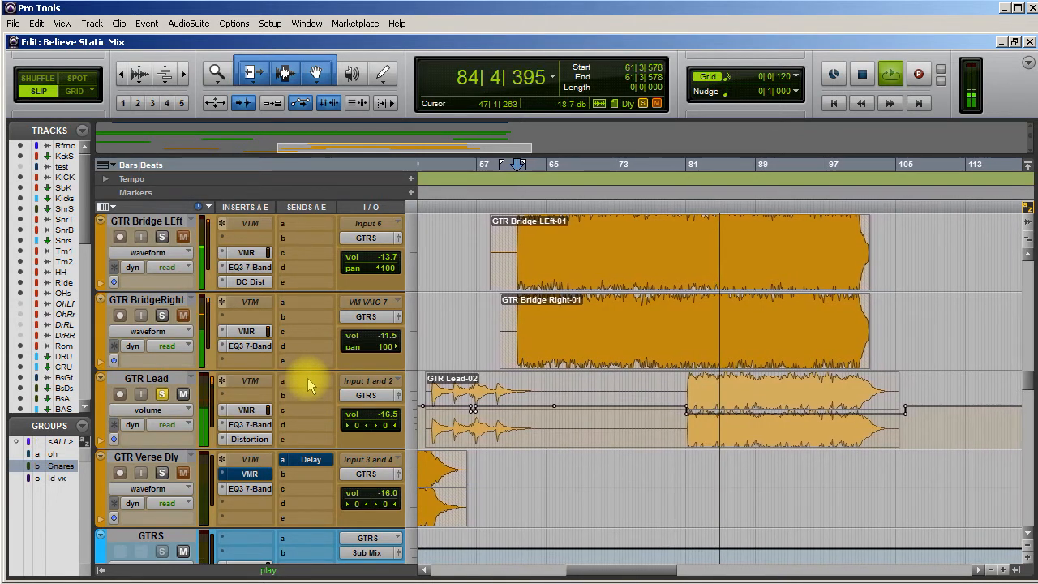
pyautogui.press('space')
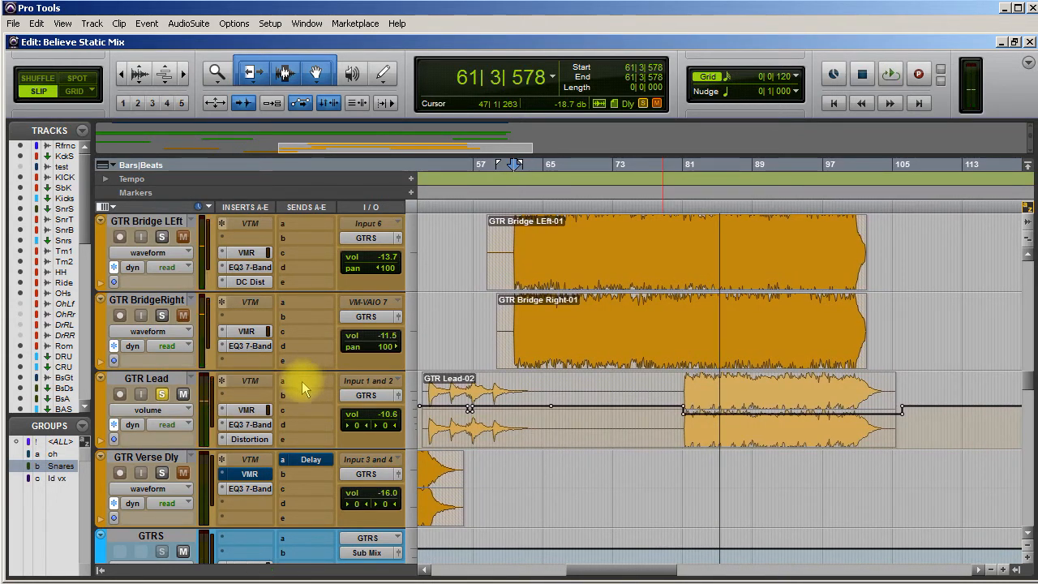
pyautogui.click(301, 381)
pyautogui.moveTo(324, 406)
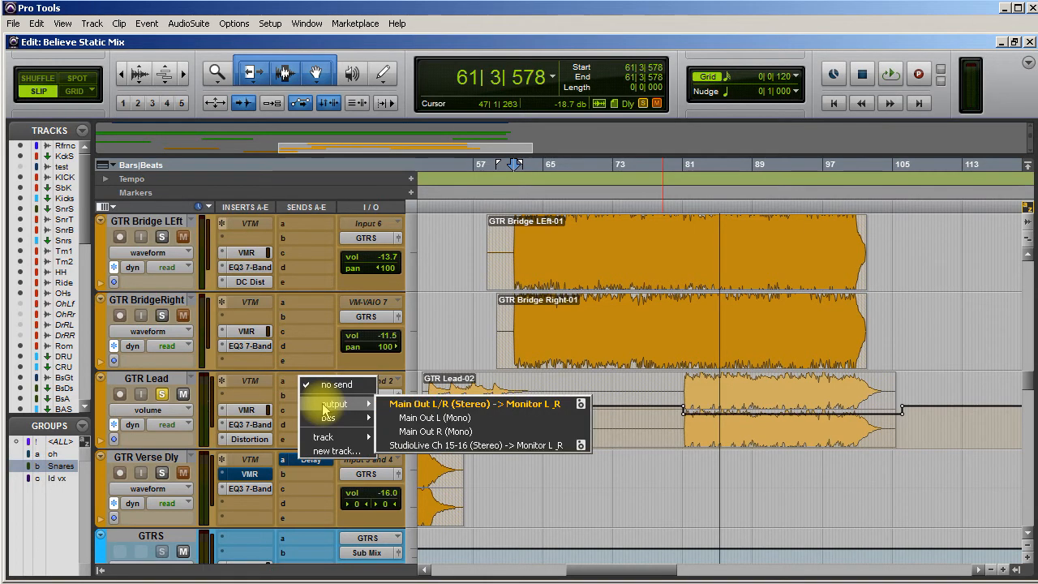
pyautogui.moveTo(328, 424)
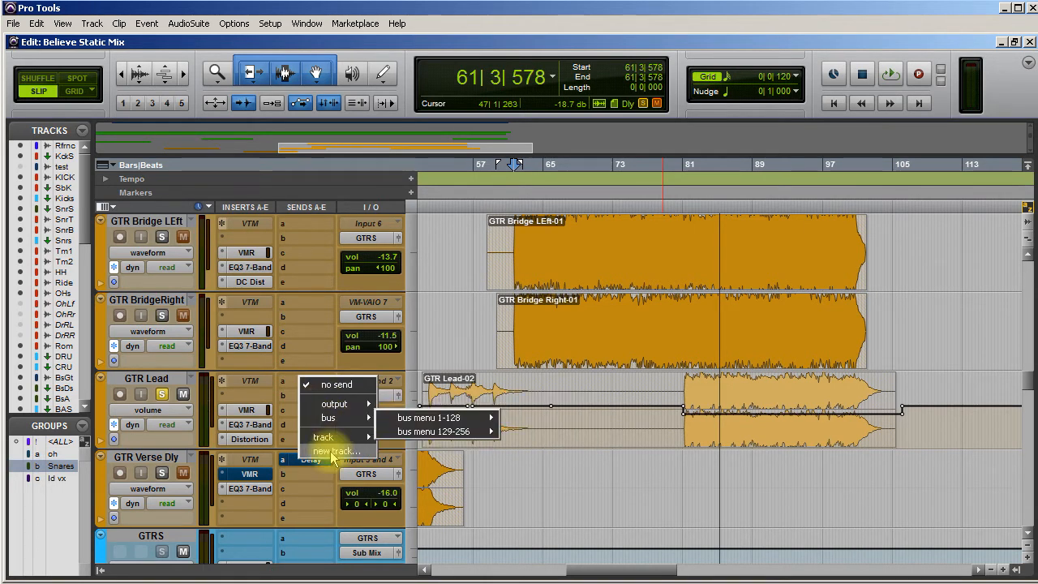
pyautogui.click(333, 451)
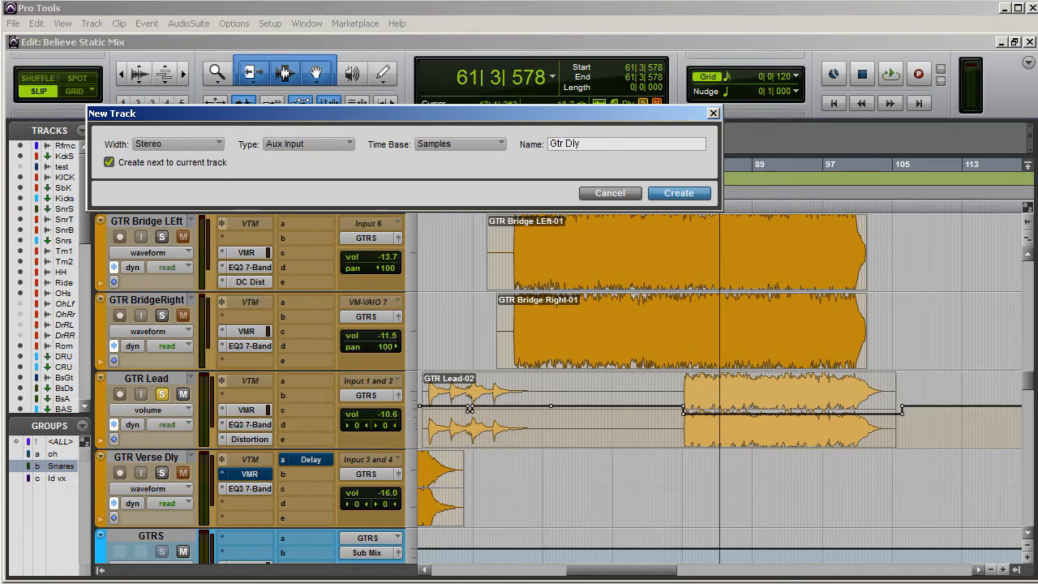
pyautogui.press('Return')
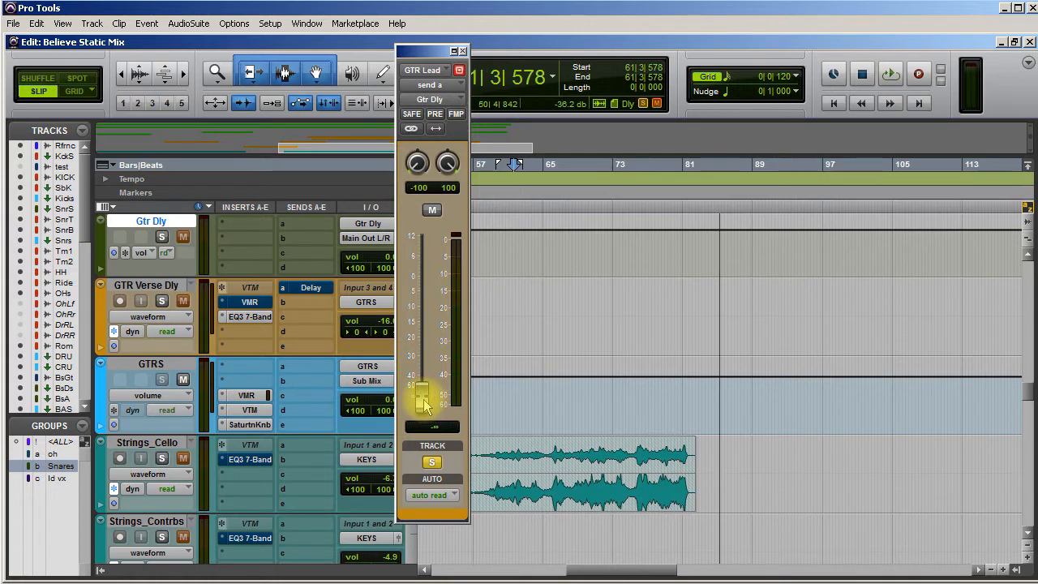
# Insert the stereo Mod Delay III plug-in in the first insert slot of the Gtr Dly track
pyautogui.click(242, 223)
pyautogui.moveTo(305, 246)
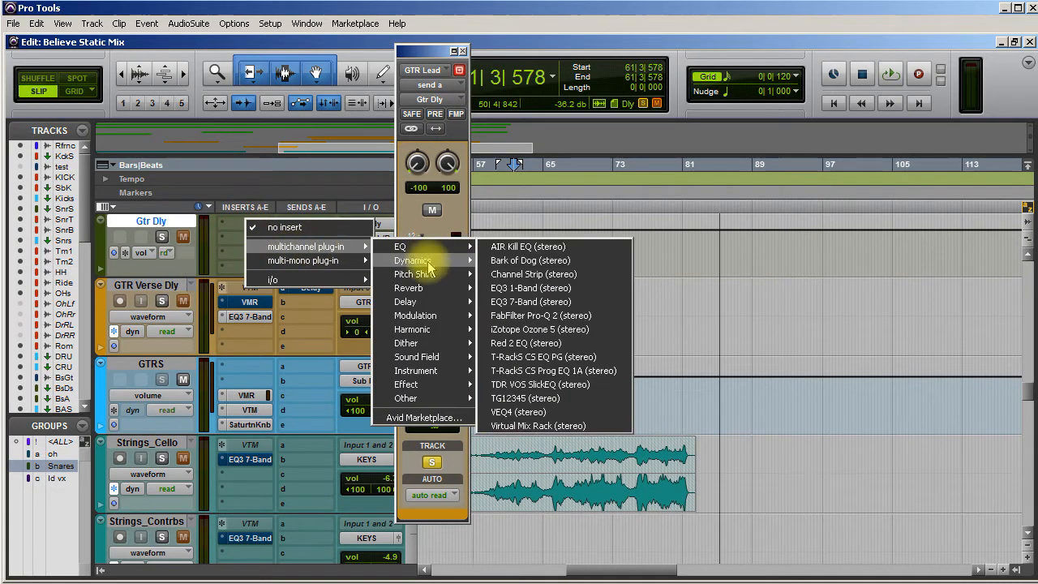
pyautogui.moveTo(448, 334)
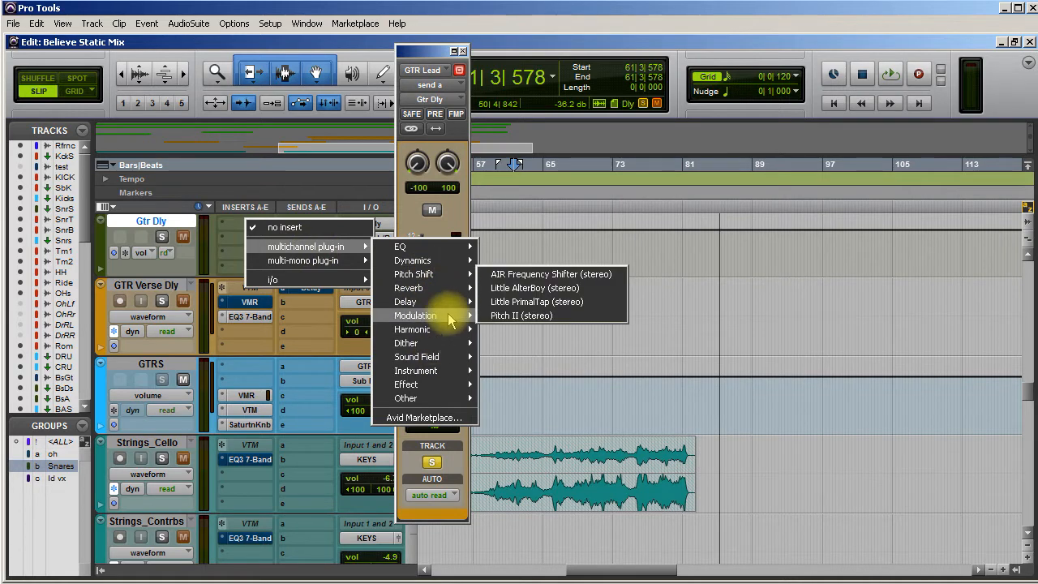
pyautogui.moveTo(430, 302)
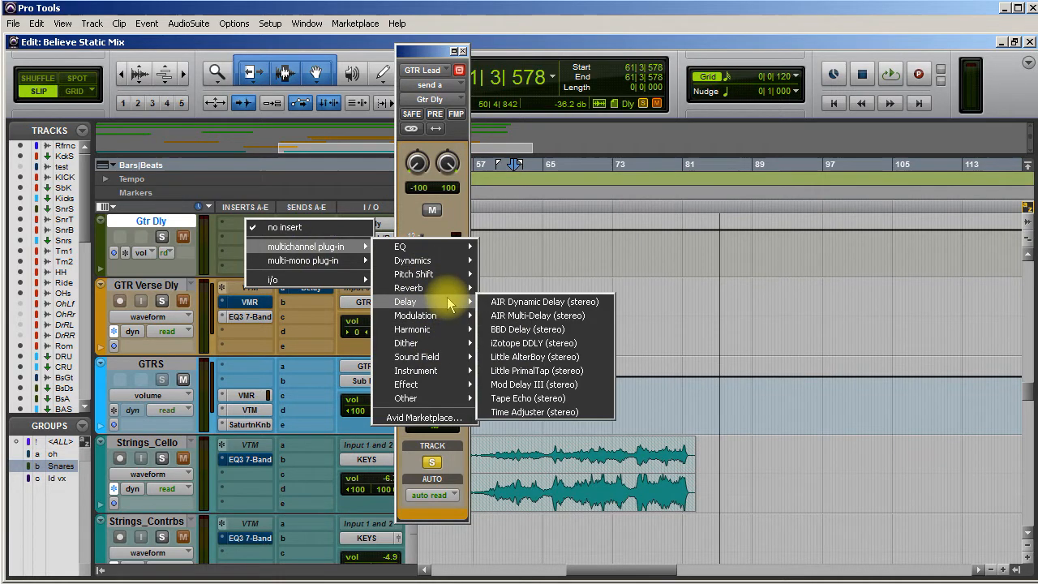
pyautogui.click(547, 386)
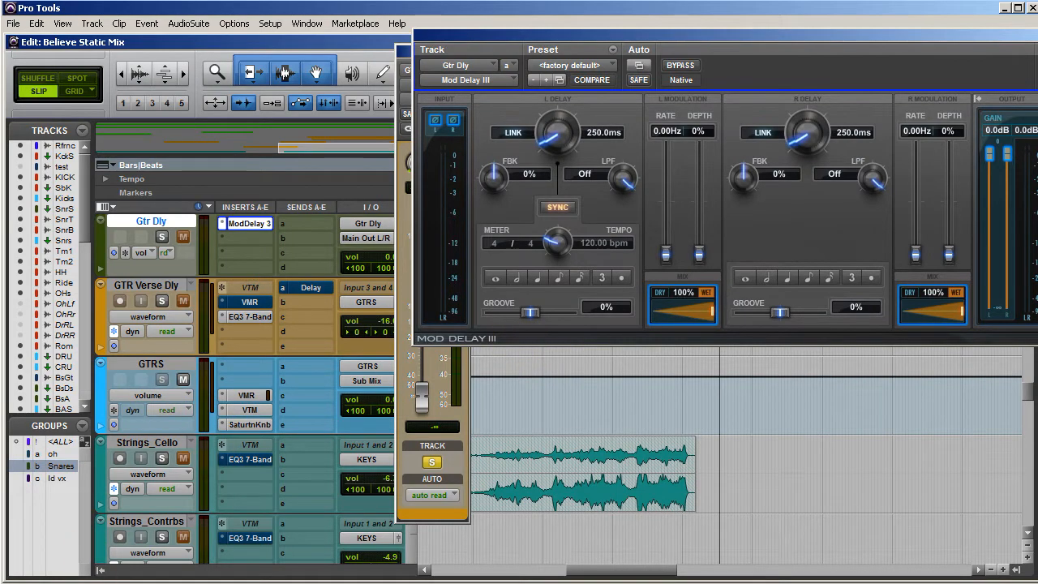
# Consult the BPM delay calculator in the browser, and set Mod Delay III to a linked delay time of 385.306 ms
pyautogui.click(271, 583)
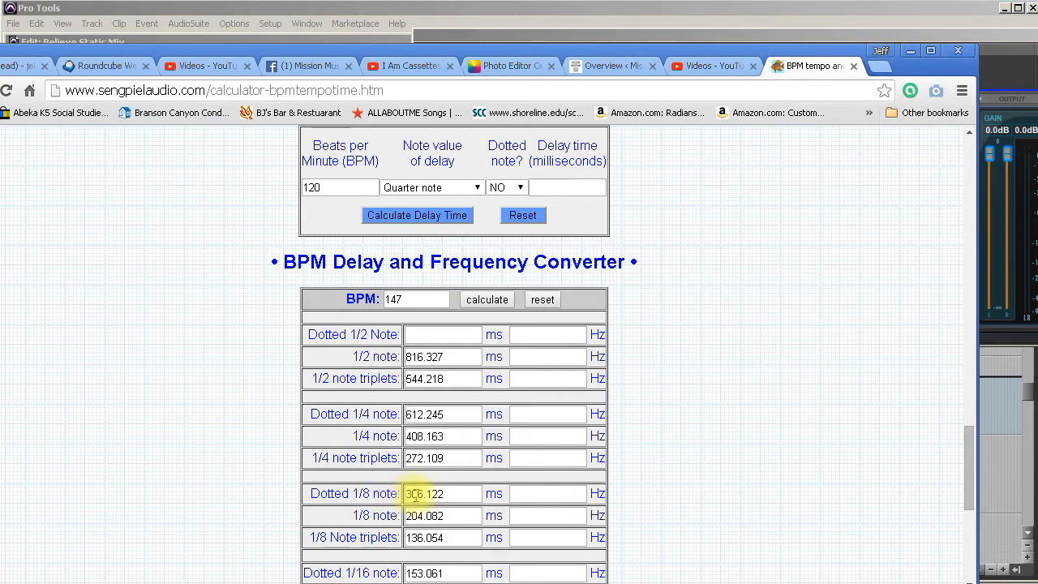
pyautogui.click(911, 51)
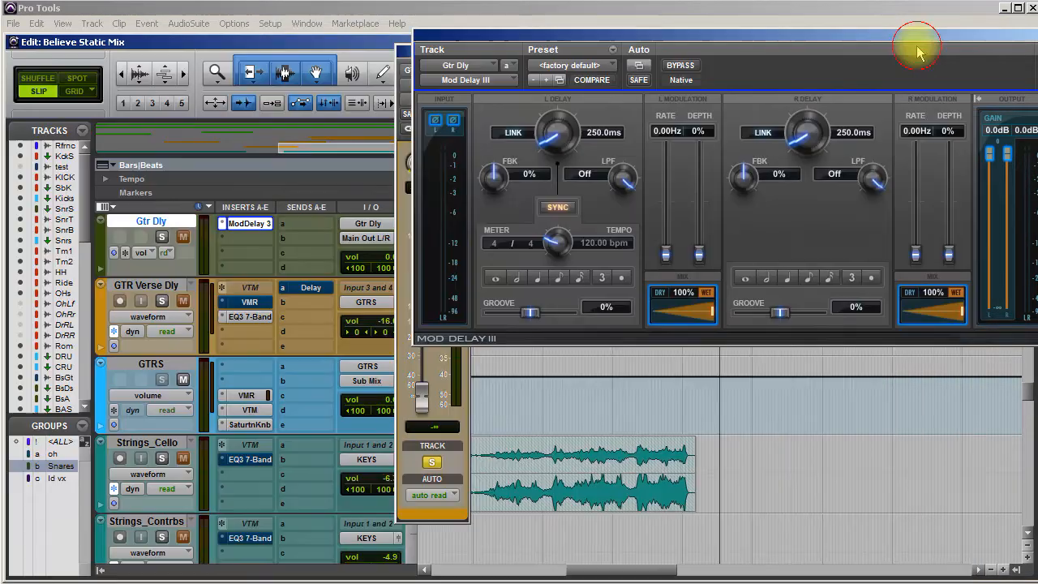
pyautogui.click(622, 279)
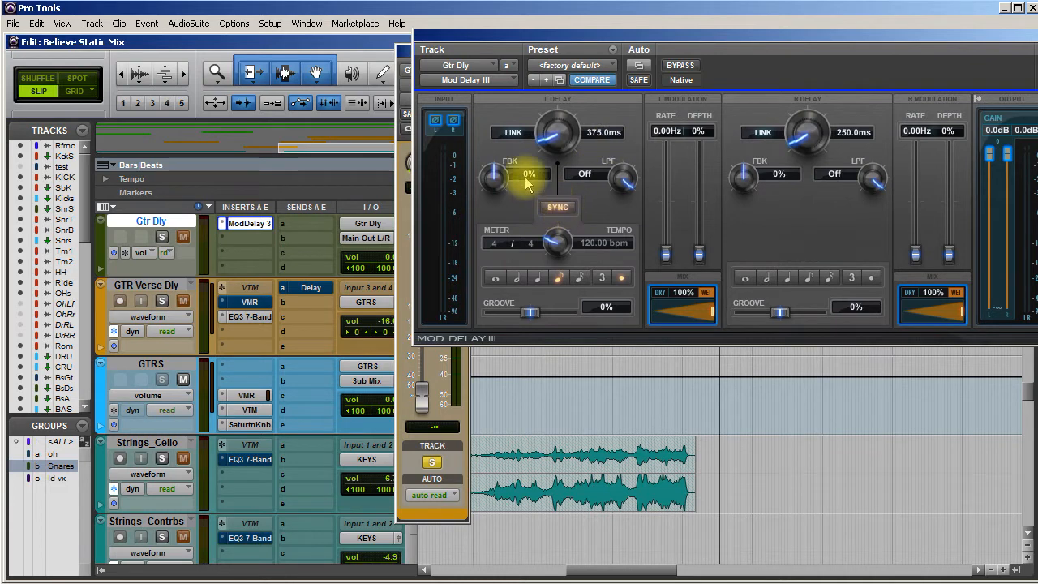
pyautogui.moveTo(562, 138); pyautogui.dragTo(572, 136)
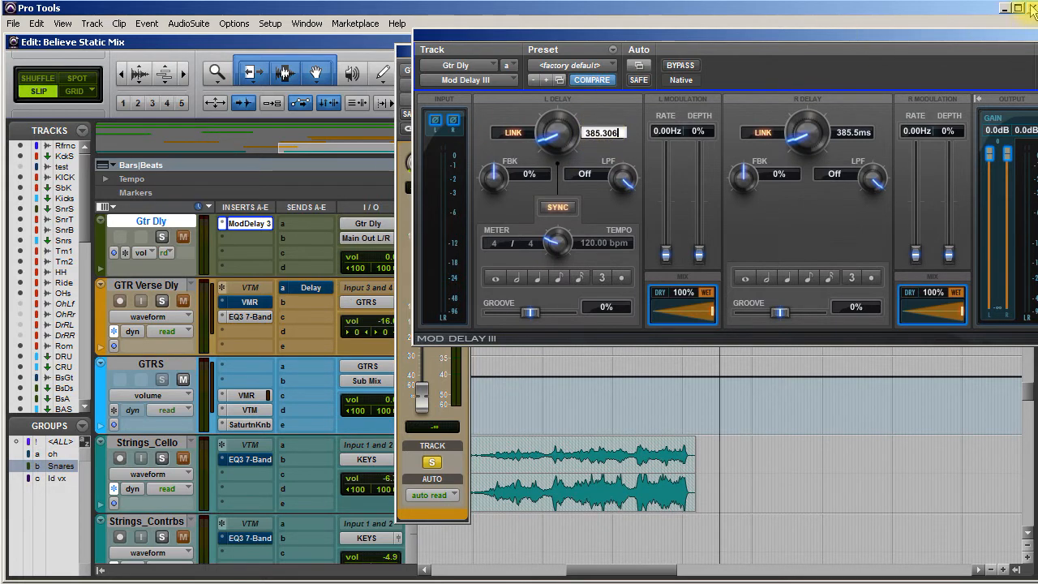
# Set feedback to 39% and the low-pass filter to 1519 Hz for both delays, and close the plug-in
pyautogui.moveTo(497, 180); pyautogui.dragTo(496, 132)
pyautogui.moveTo(875, 170); pyautogui.dragTo(859, 218)
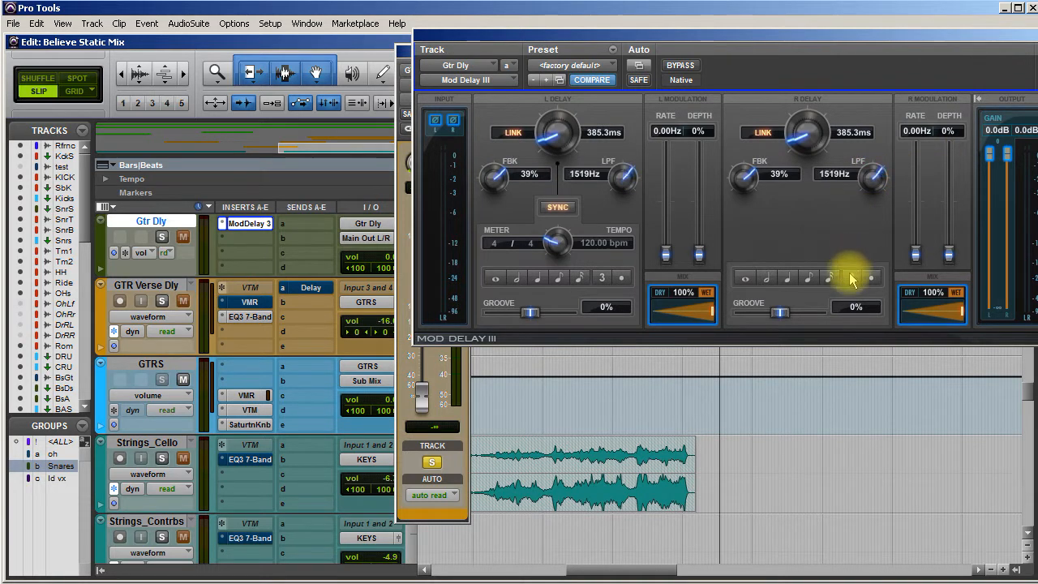
pyautogui.click(1032, 37)
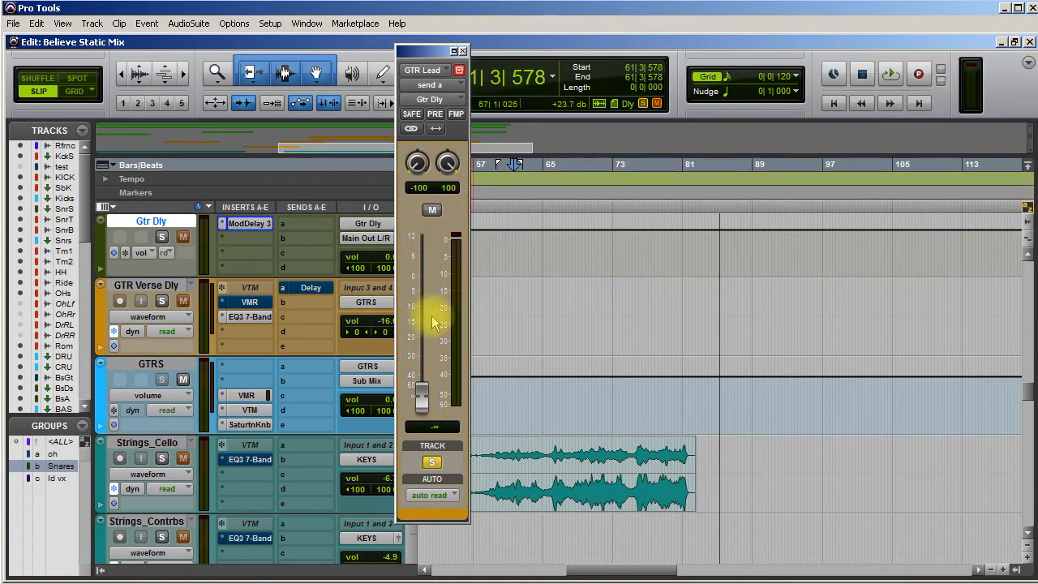
# Solo Gtr Dly and GTR Verse Dly, and briefly audition the GTR Verse Dly clip from bar 42
pyautogui.click(164, 238)
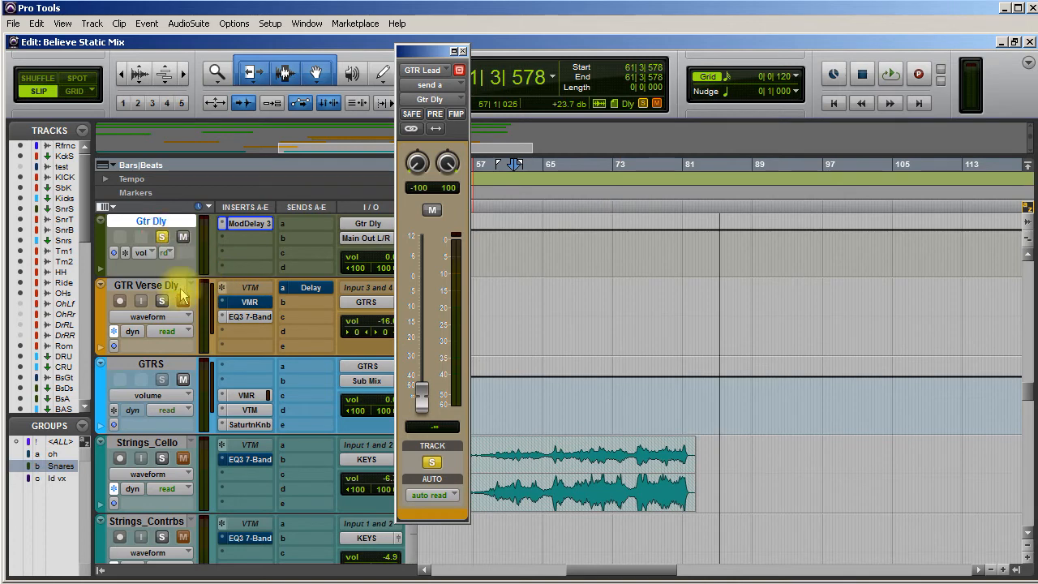
pyautogui.click(162, 301)
pyautogui.hscroll(-4, 564, 352)
pyautogui.hscroll(10, 563, 352)
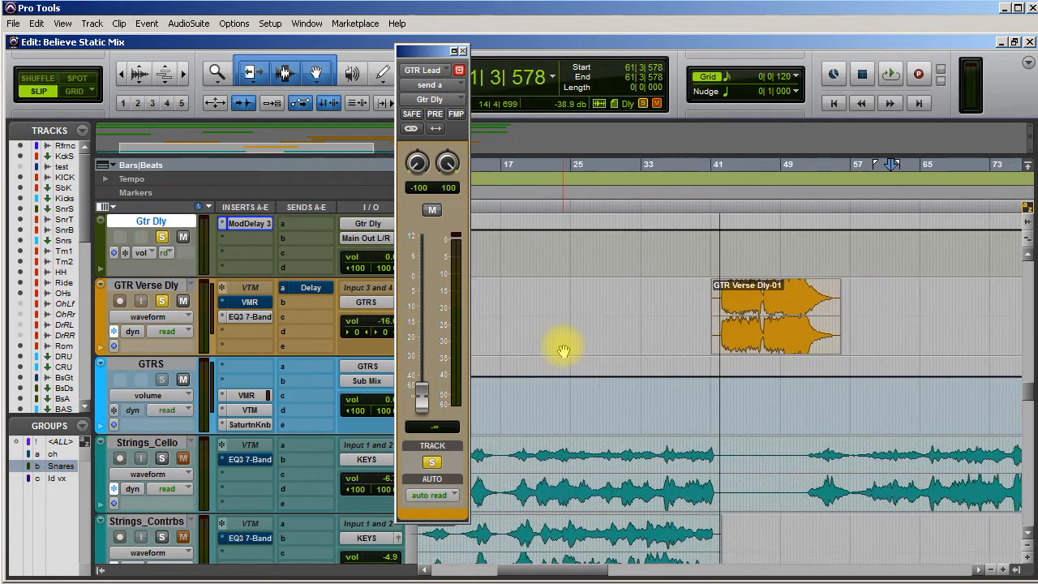
pyautogui.hscroll(7, 559, 350)
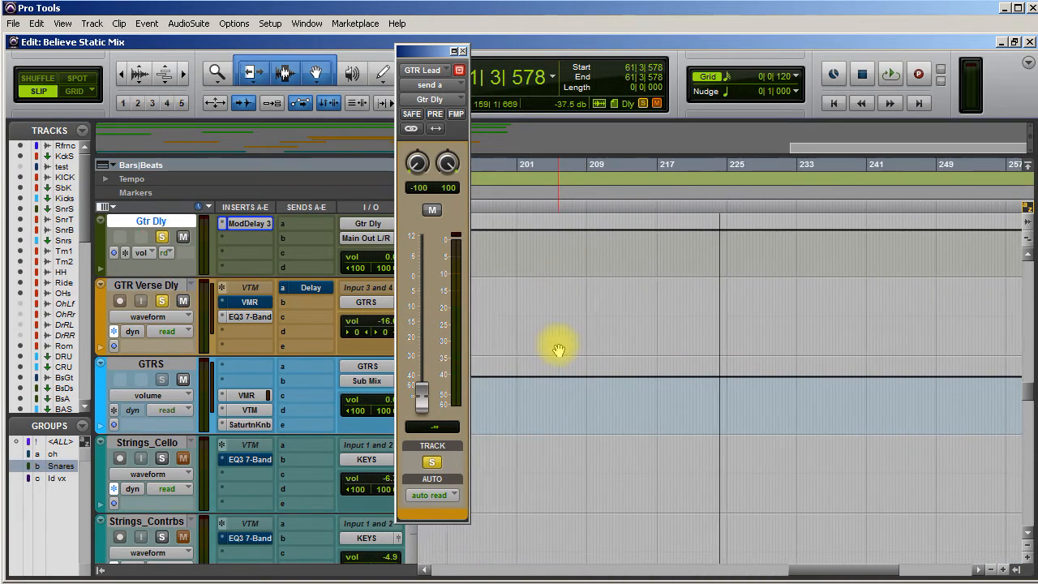
pyautogui.hscroll(-20, 556, 349)
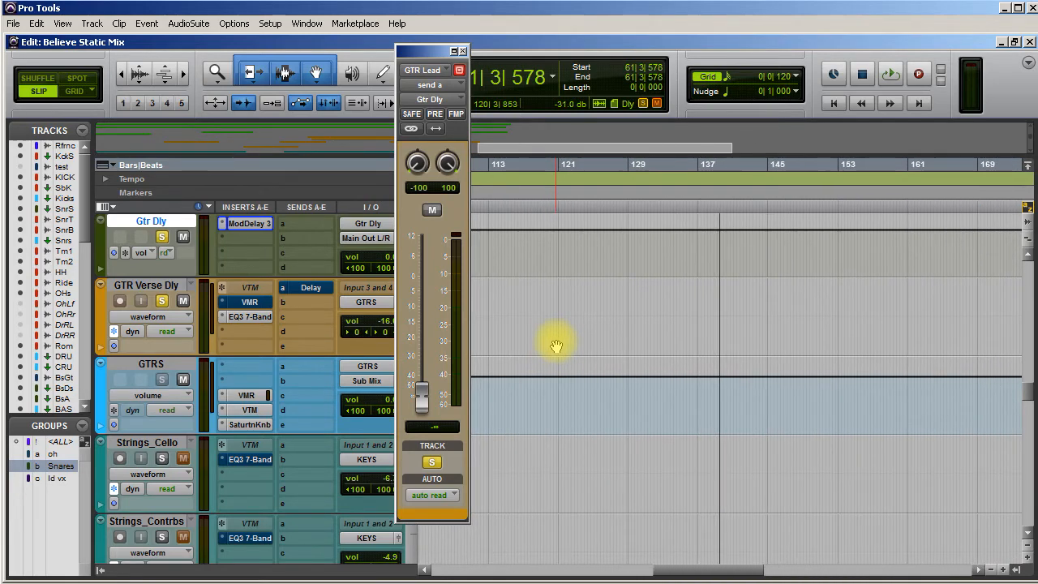
pyautogui.hscroll(2, 556, 340)
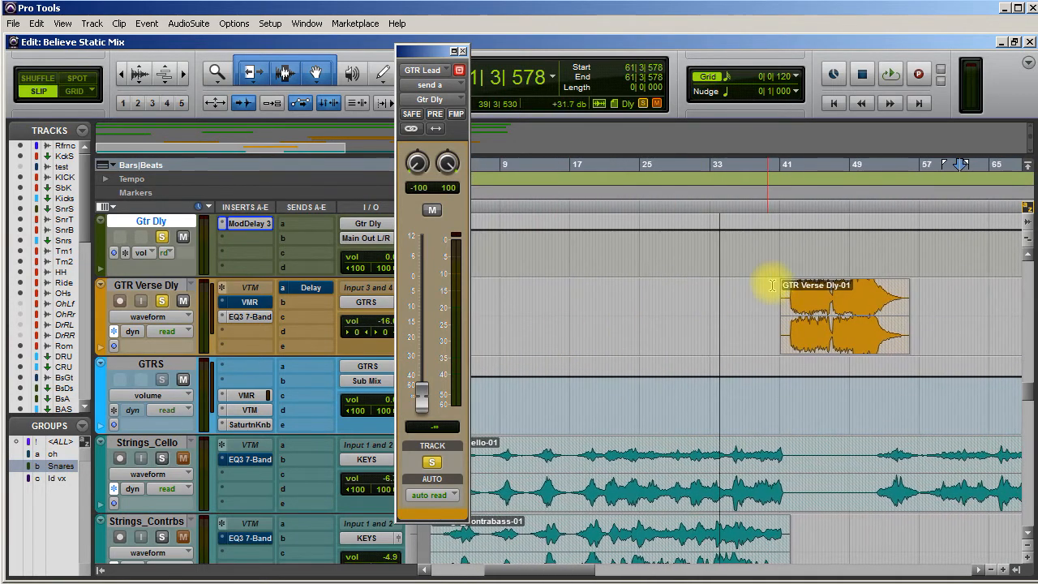
pyautogui.click(790, 293)
pyautogui.press('space')
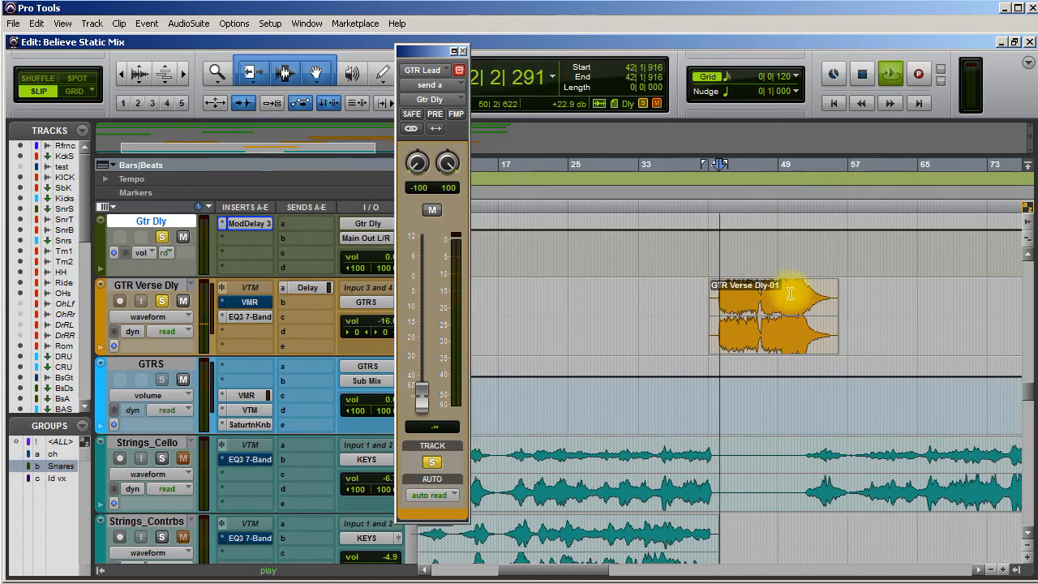
pyautogui.press('space')
# Play GTR Lead from bar 81 with GTR Verse Dly unsoloed, and raise the Gtr Dly send level to -0.6 dB
pyautogui.scroll(5, 730, 357)
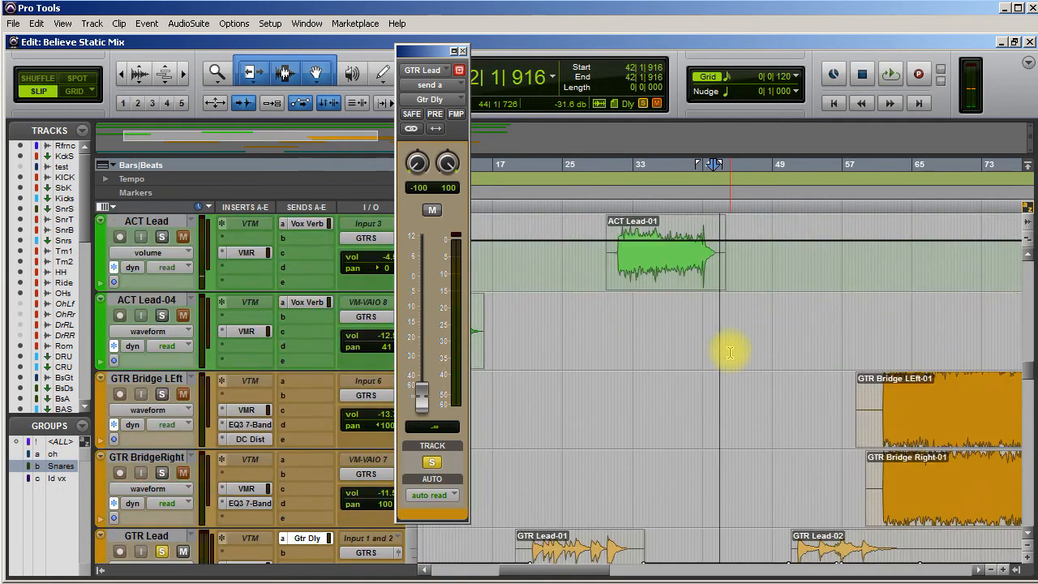
pyautogui.scroll(-3, 729, 354)
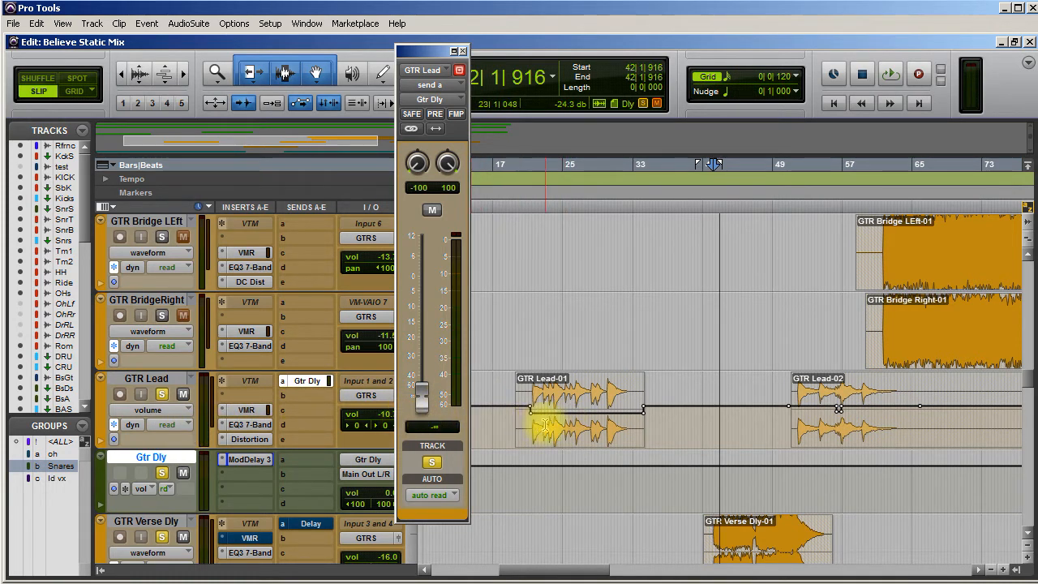
pyautogui.moveTo(575, 564); pyautogui.dragTo(669, 567)
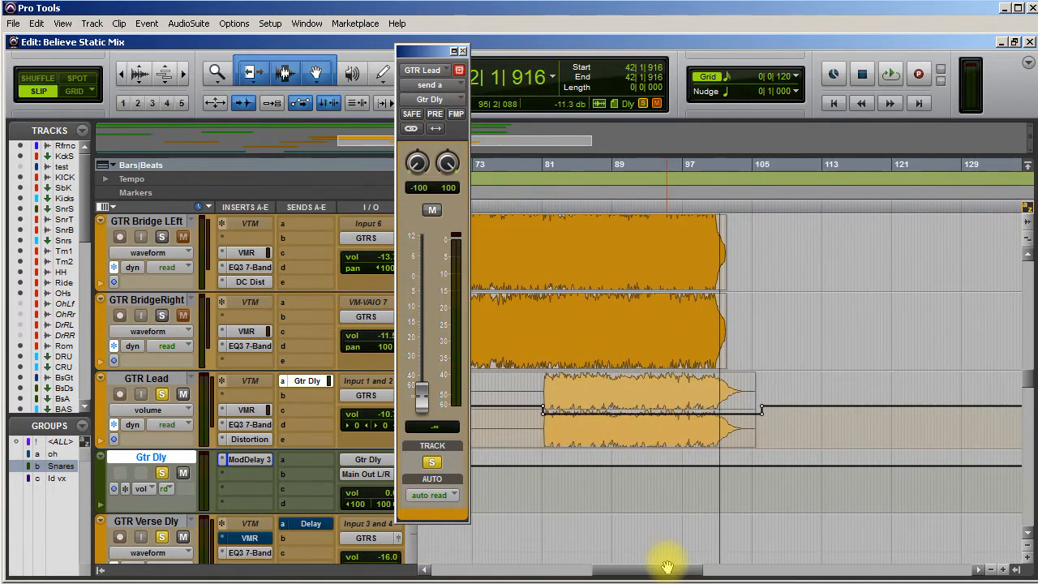
pyautogui.click(545, 403)
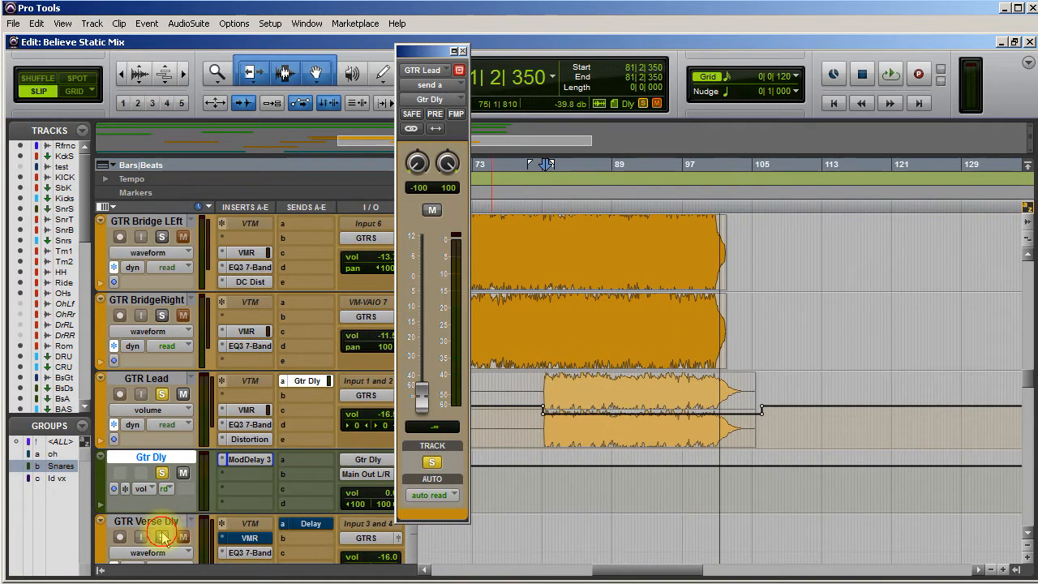
pyautogui.press('space')
pyautogui.moveTo(422, 397); pyautogui.dragTo(433, 286)
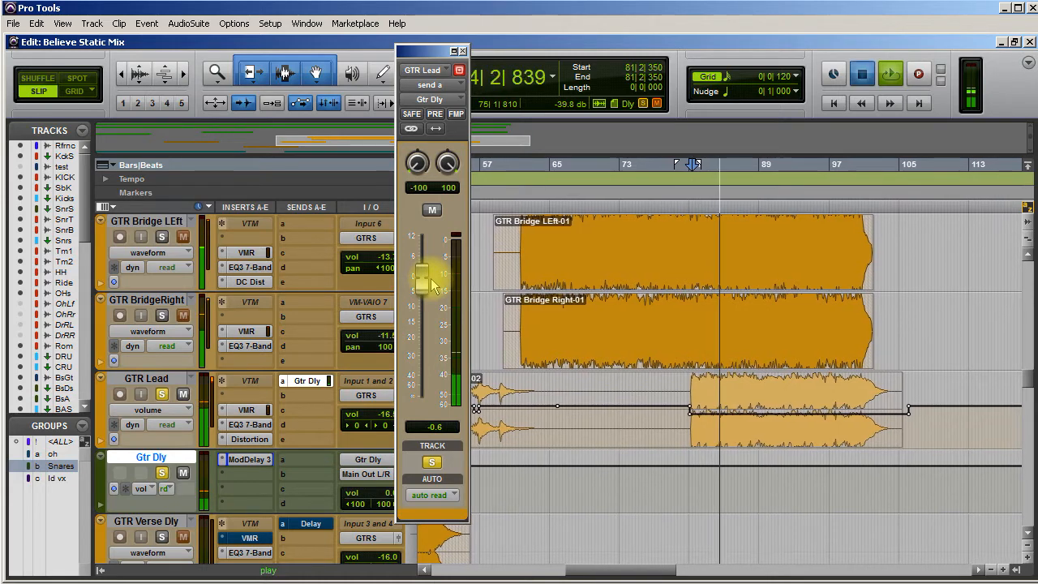
pyautogui.press('space')
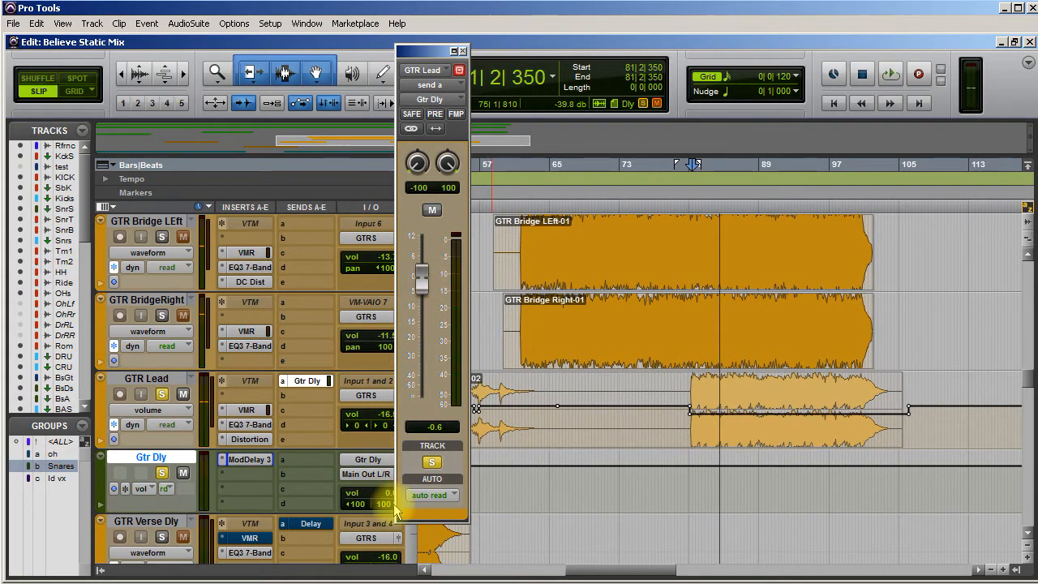
# Set Mod Delay III's groove to -2% left and 11% right, and replay the lead guitar while raising its send to +4.3 dB
pyautogui.click(258, 461)
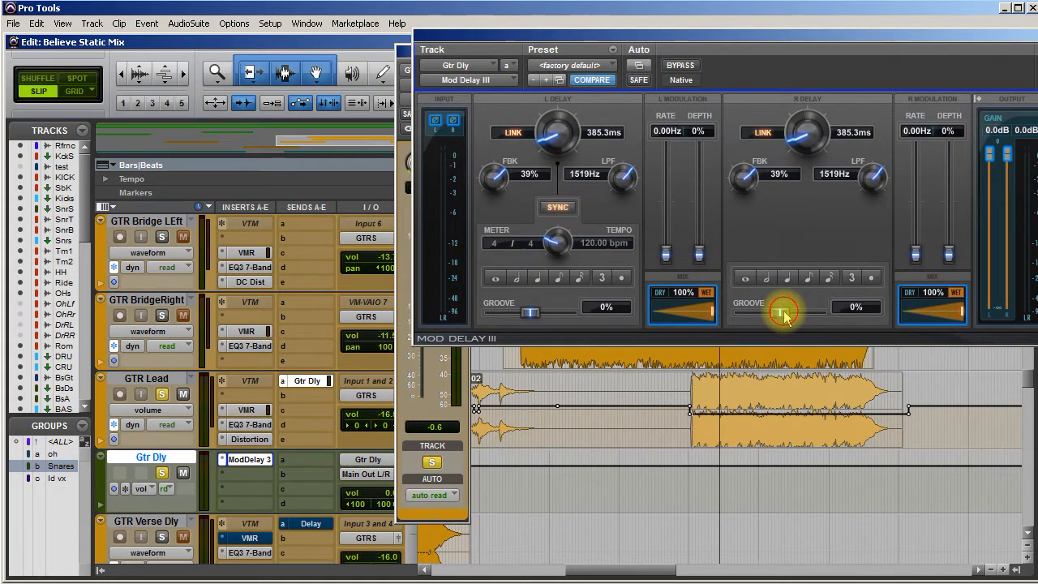
pyautogui.moveTo(787, 310); pyautogui.dragTo(782, 316)
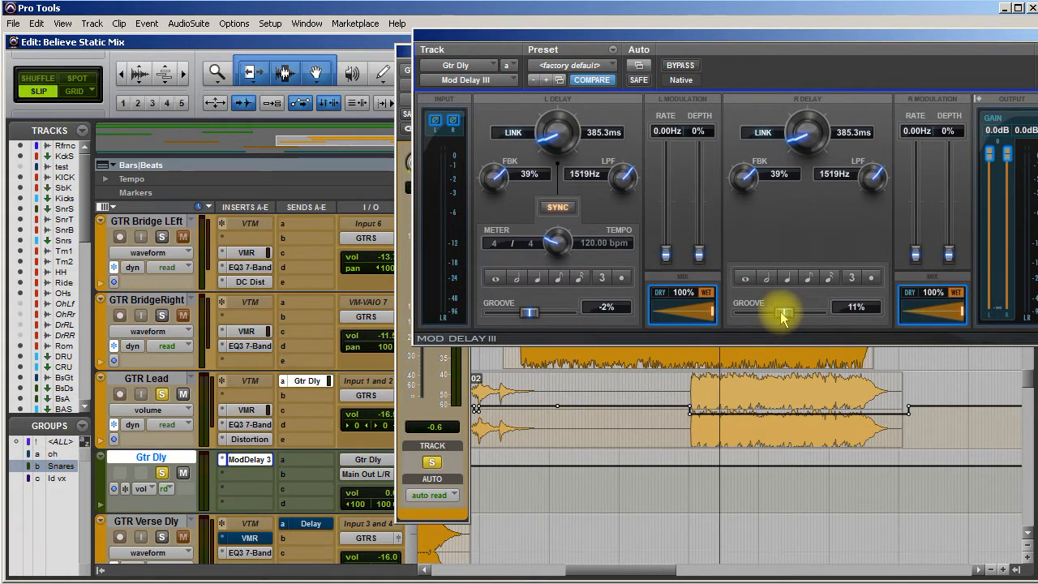
pyautogui.press('space')
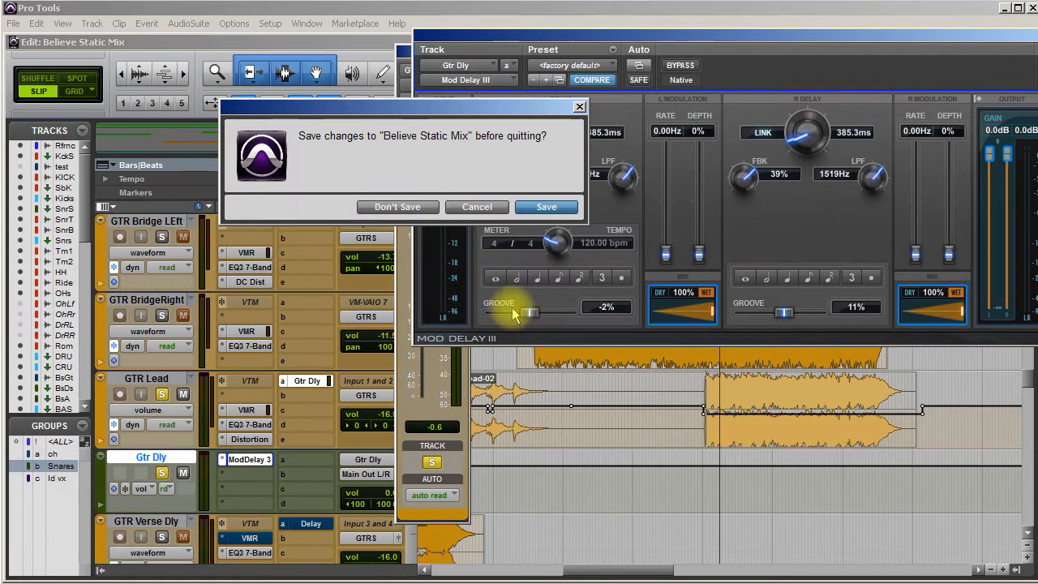
pyautogui.click(476, 206)
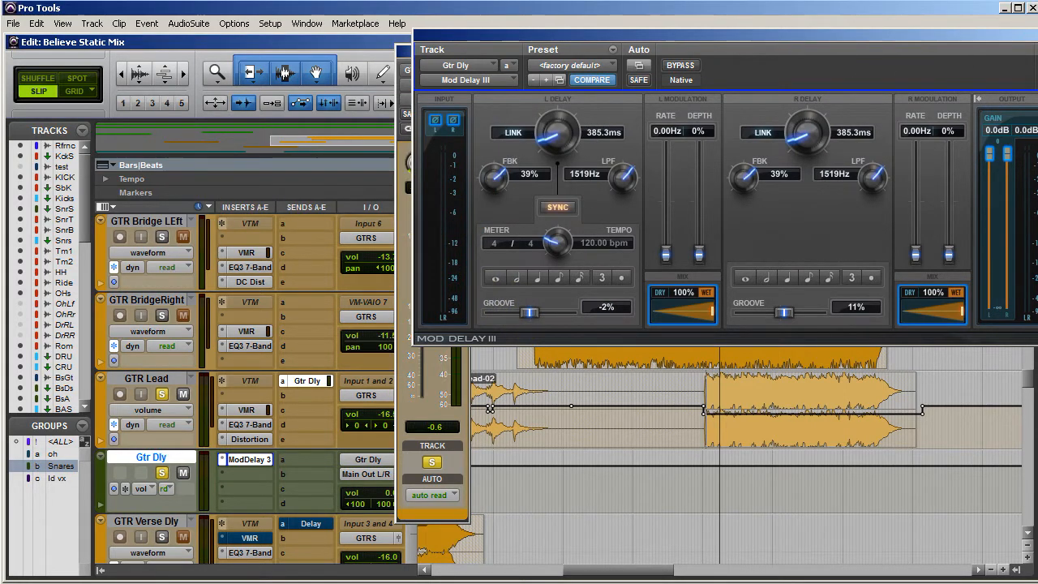
pyautogui.moveTo(779, 35); pyautogui.dragTo(939, 58)
pyautogui.press('space')
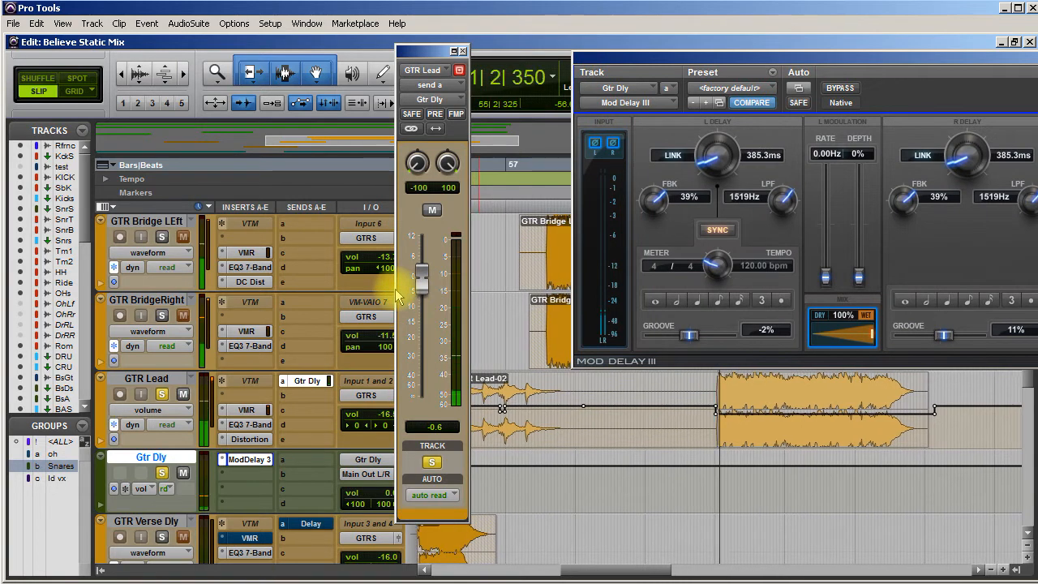
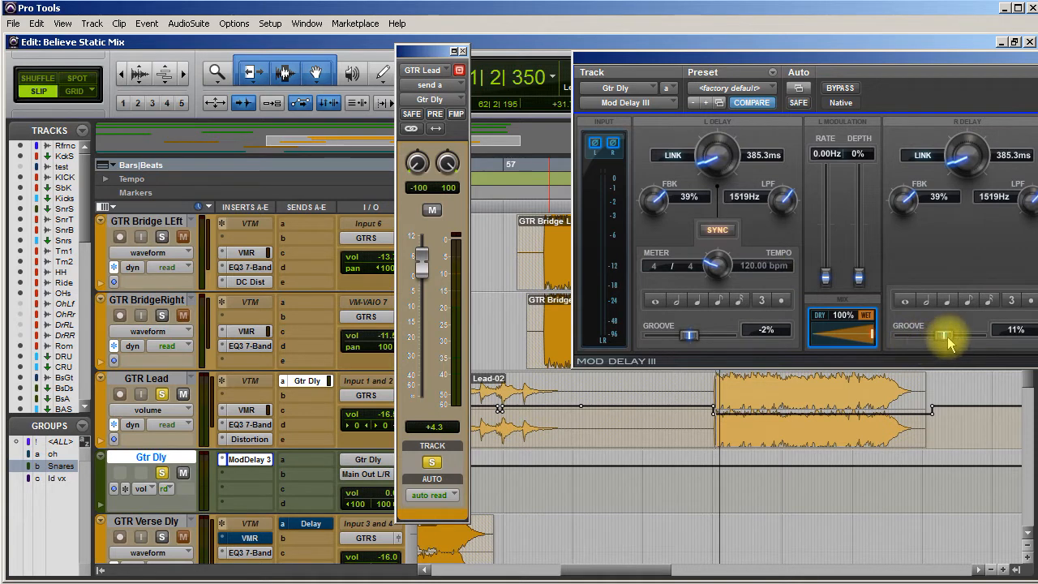
# Set the right delay to 408.0 ms with 13% groove, and play the lead guitar again from bar 81
pyautogui.moveTo(953, 341)
pyautogui.mouseDown()
pyautogui.moveTo(957, 332)
pyautogui.moveTo(957, 342)
pyautogui.mouseUp()
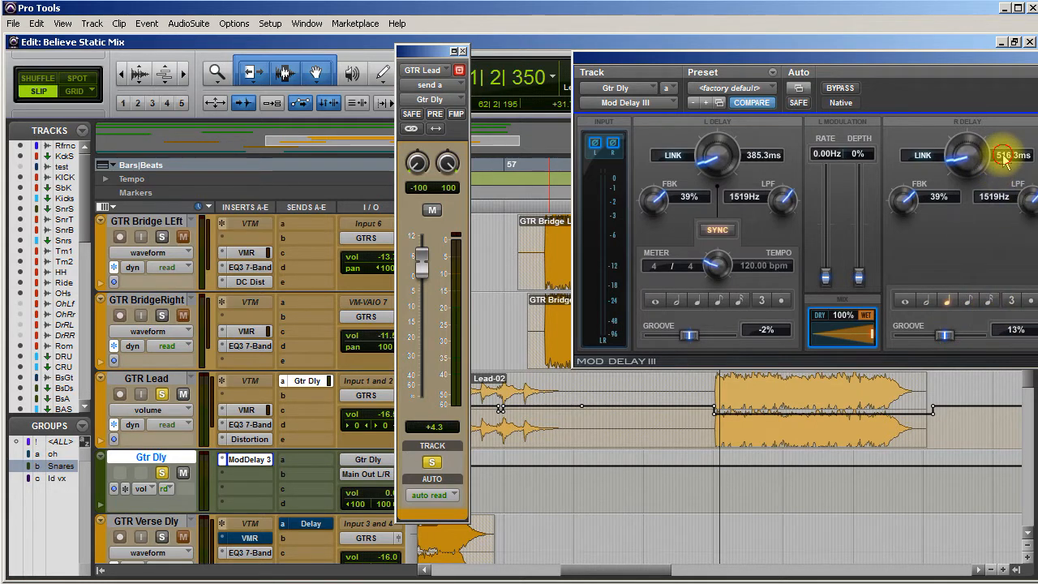
pyautogui.write('408.0ms')
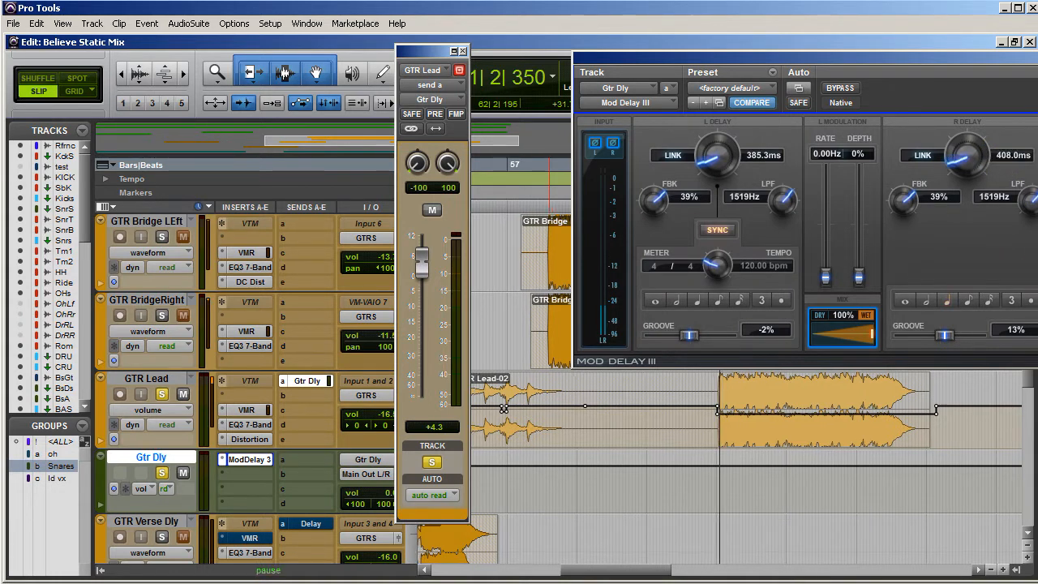
pyautogui.press('space')
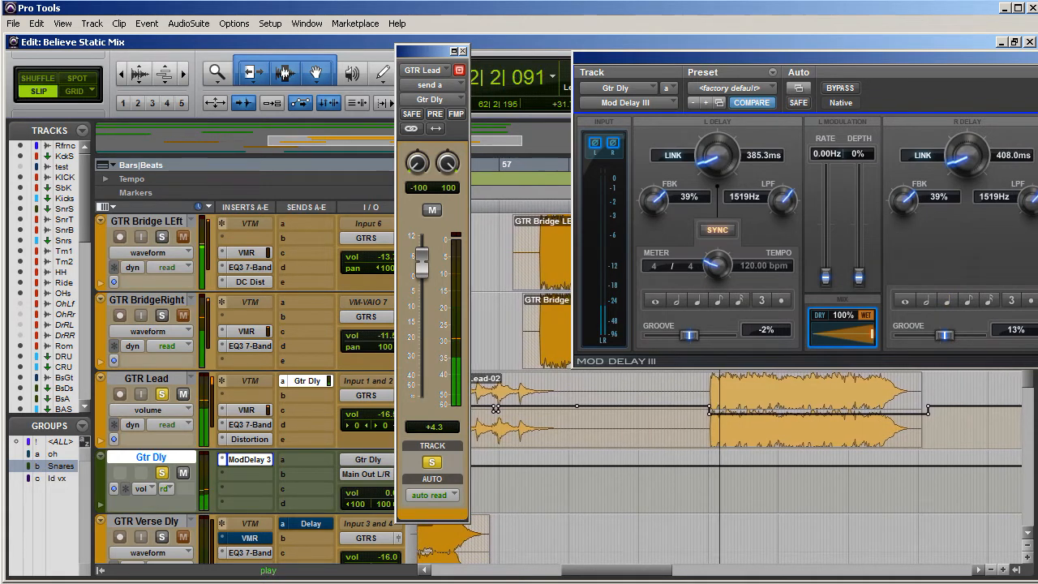
# Unsolo GTR Lead and Gtr Dly during playback, and lower the Gtr Dly send level to -3.6 dB in the full mix
pyautogui.click(161, 394)
pyautogui.click(162, 473)
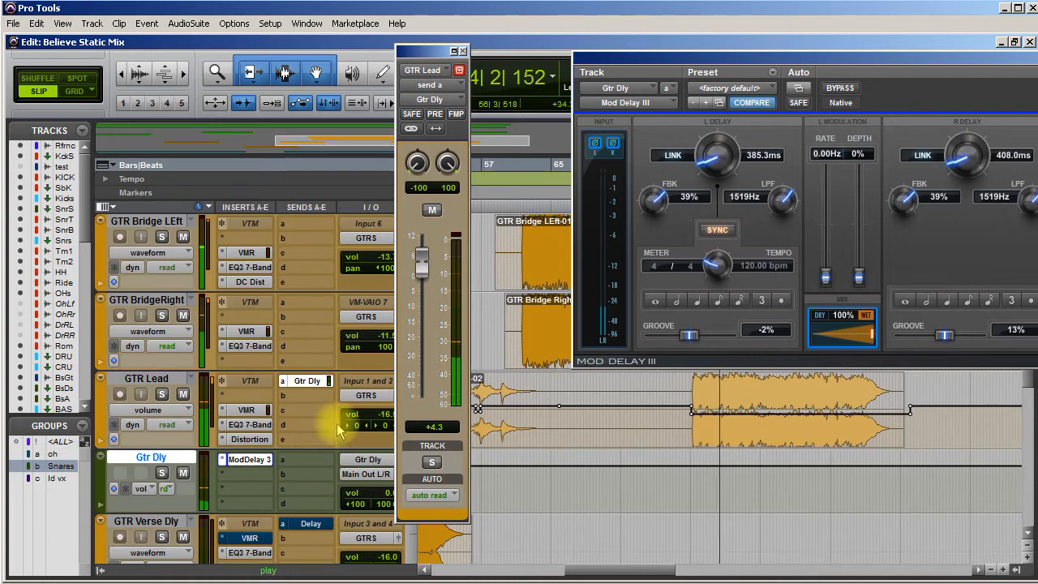
pyautogui.moveTo(430, 286); pyautogui.dragTo(433, 298)
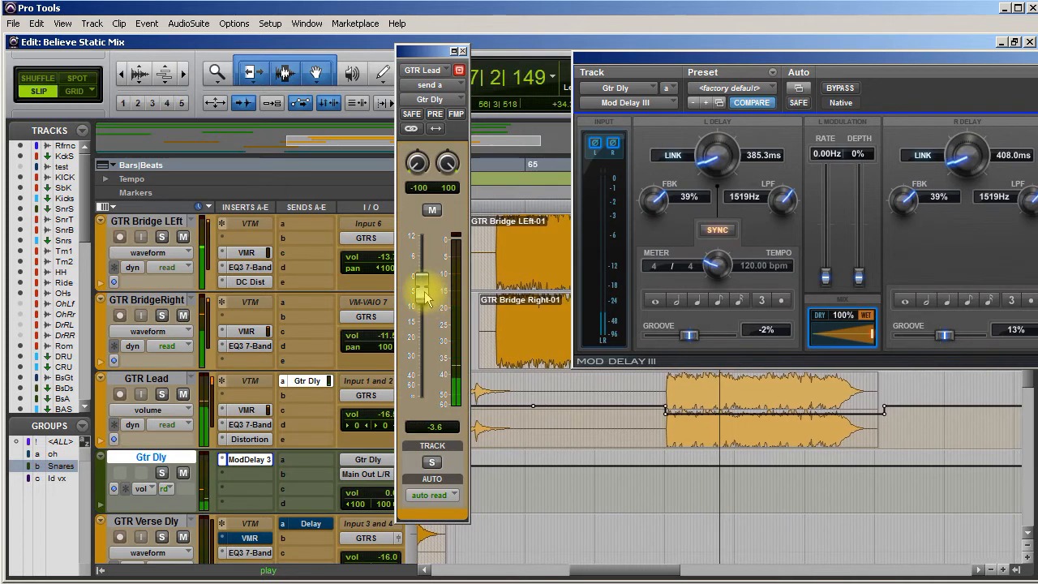
pyautogui.click(184, 473)
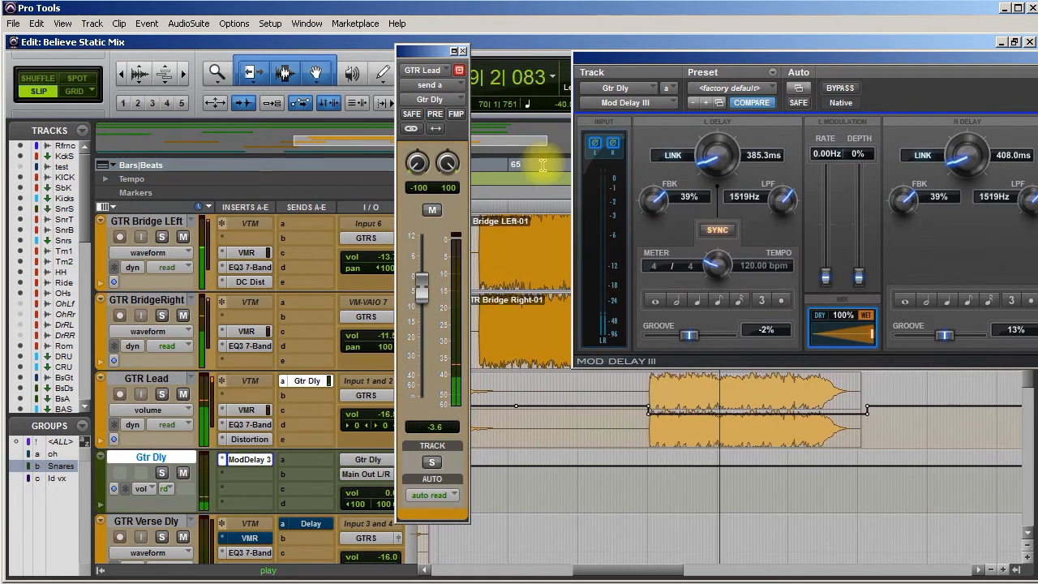
# Close the GTR Lead send window and the Mod Delay III plug-in window
pyautogui.click(462, 51)
pyautogui.moveTo(841, 64); pyautogui.dragTo(520, 70)
pyautogui.click(890, 65)
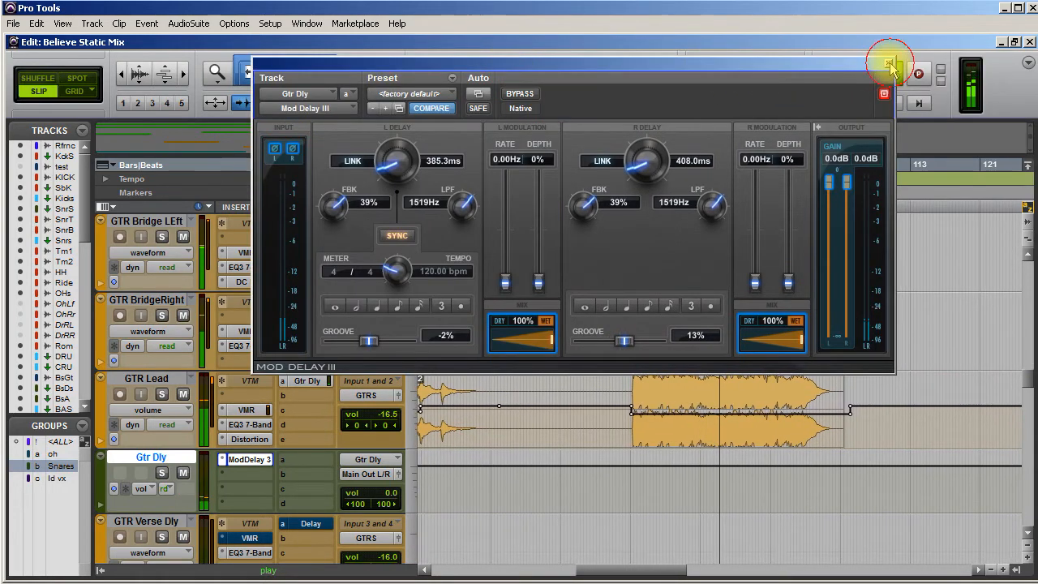
# Solo GTR Lead and Gtr Dly during playback, and raise the lead's Gtr Dly send to +2.3 dB
pyautogui.click(163, 474)
pyautogui.click(161, 394)
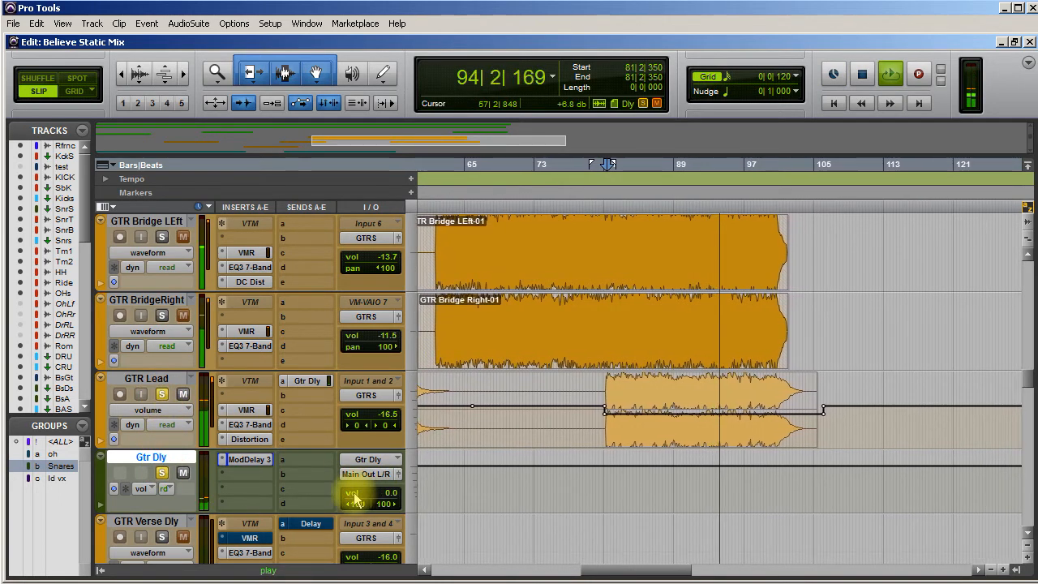
pyautogui.click(305, 381)
pyautogui.moveTo(424, 280); pyautogui.dragTo(425, 275)
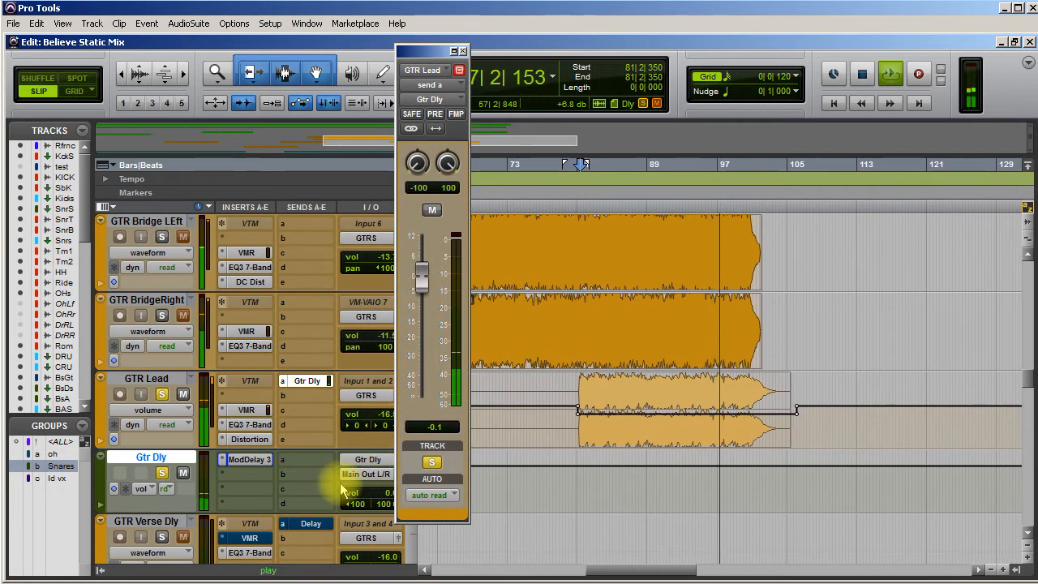
pyautogui.moveTo(423, 277); pyautogui.dragTo(425, 269)
# Unsolo GTR Lead and Gtr Dly, replay the full mix, and lower the lead's delay send to -0.4 dB
pyautogui.click(159, 393)
pyautogui.press('space')
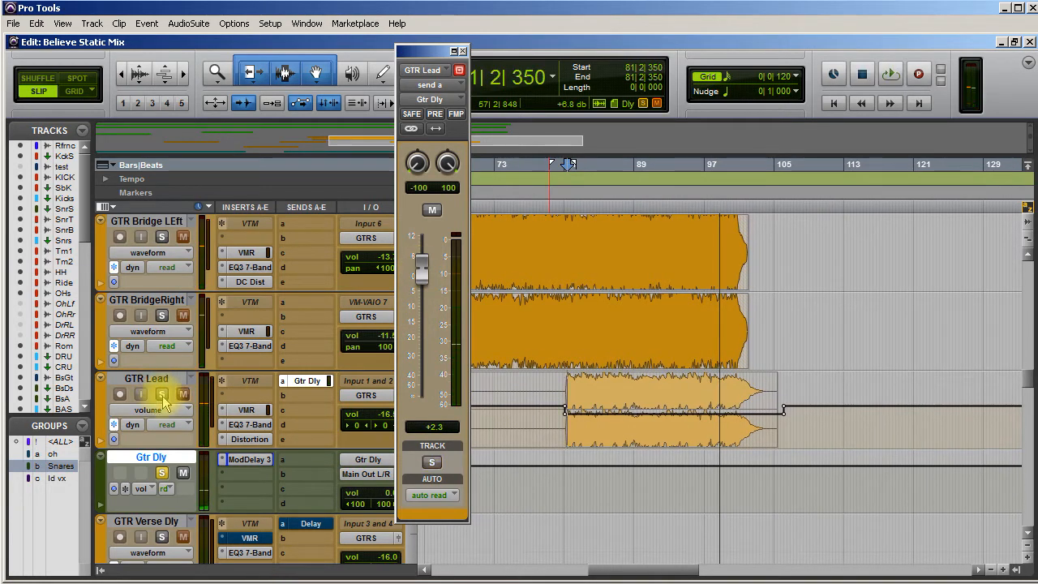
pyautogui.click(162, 475)
pyautogui.press('space')
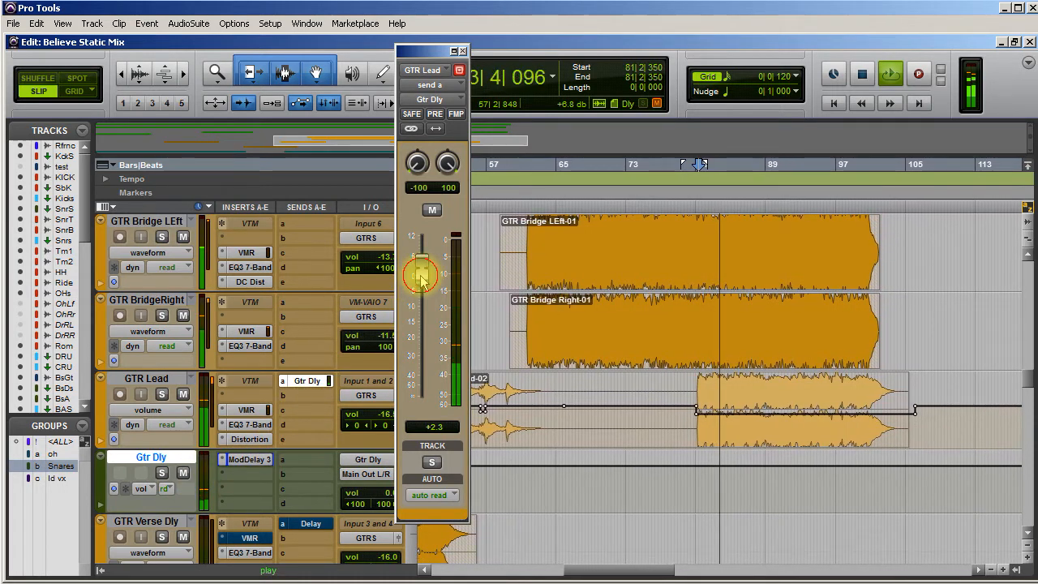
pyautogui.moveTo(420, 280); pyautogui.dragTo(422, 285)
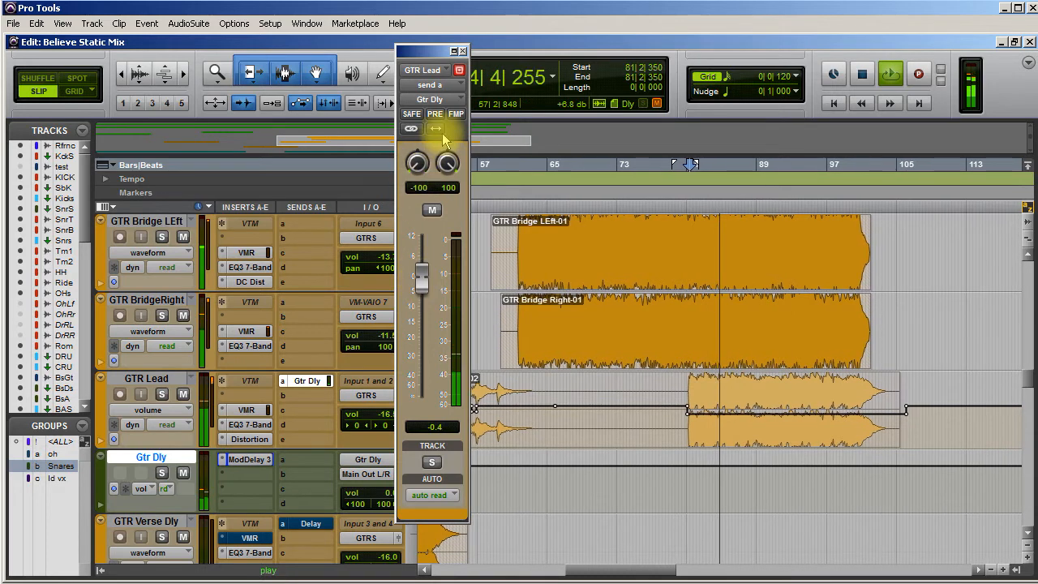
pyautogui.click(463, 50)
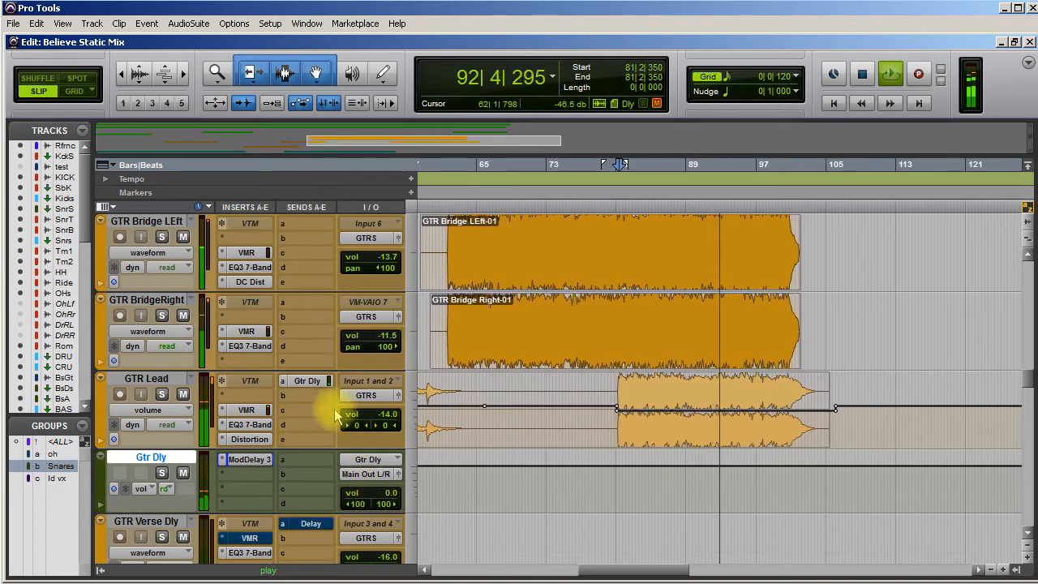
# Lower GTR Lead's Gtr Dly send to -3.8 dB and the solo section's volume automation to -14.5 dB, and restart playback
pyautogui.click(307, 381)
pyautogui.moveTo(421, 276); pyautogui.dragTo(422, 292)
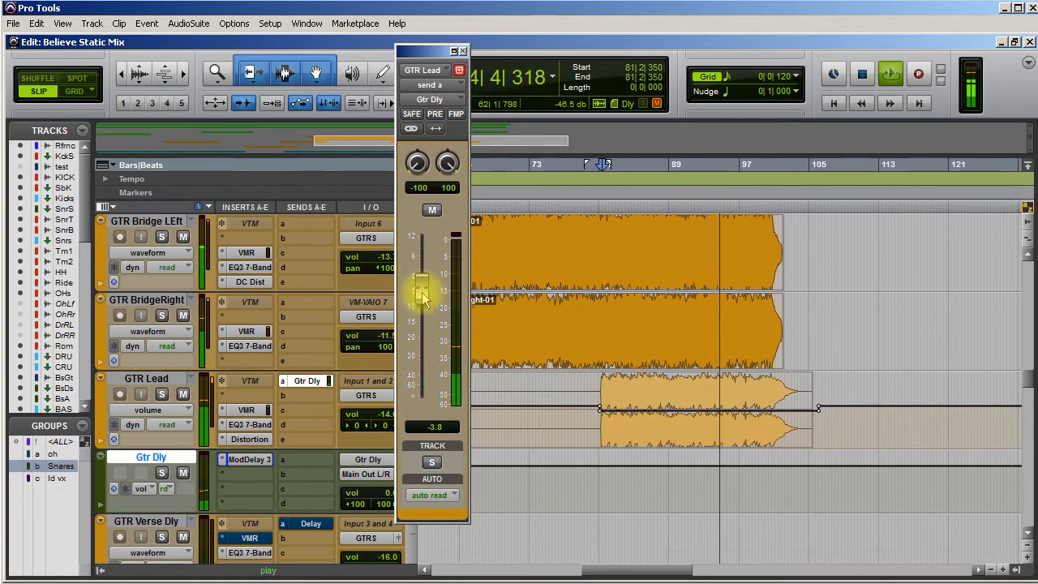
pyautogui.click(464, 51)
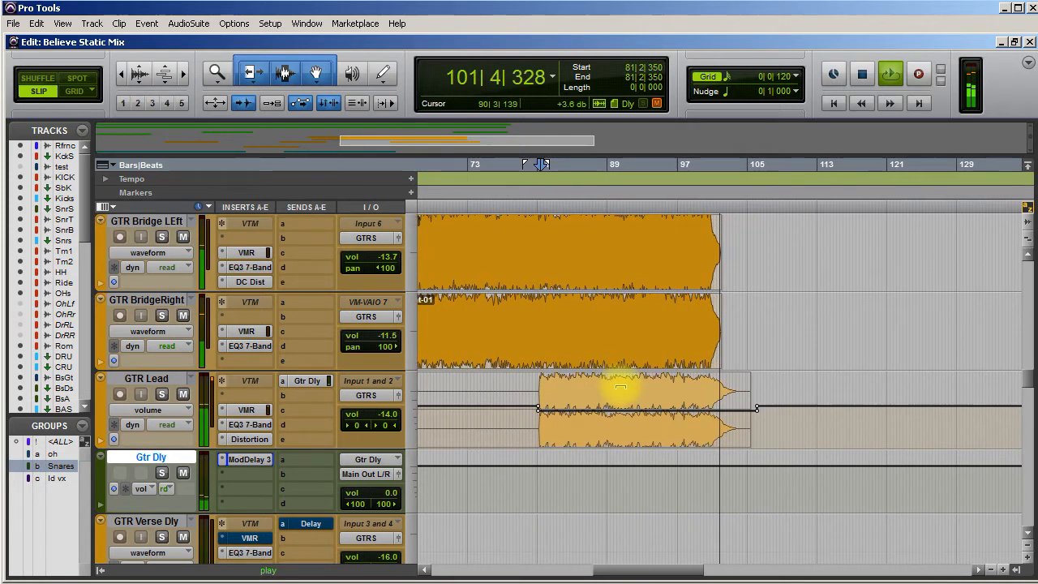
pyautogui.press('space')
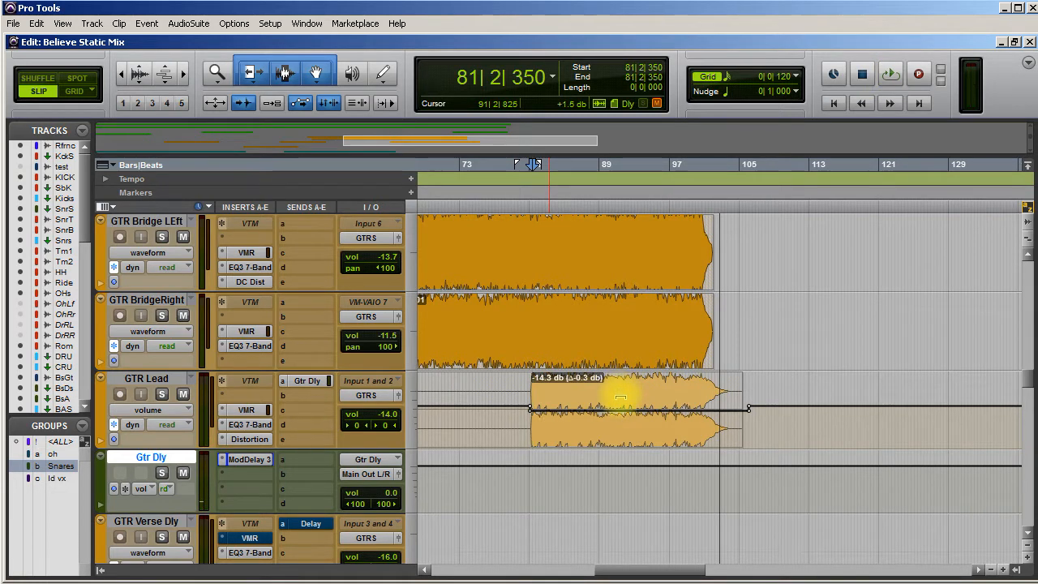
pyautogui.moveTo(621, 399); pyautogui.dragTo(620, 400)
pyautogui.press('space')
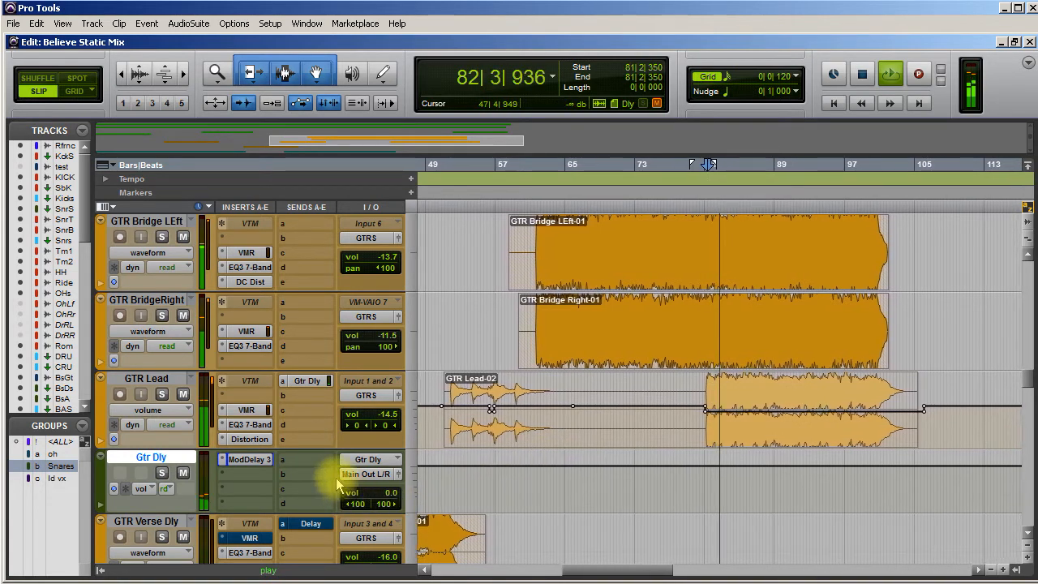
# Lower GTR Lead's Gtr Dly send to -4.3 dB during playback and close the send window
pyautogui.click(323, 382)
pyautogui.moveTo(420, 291); pyautogui.dragTo(418, 304)
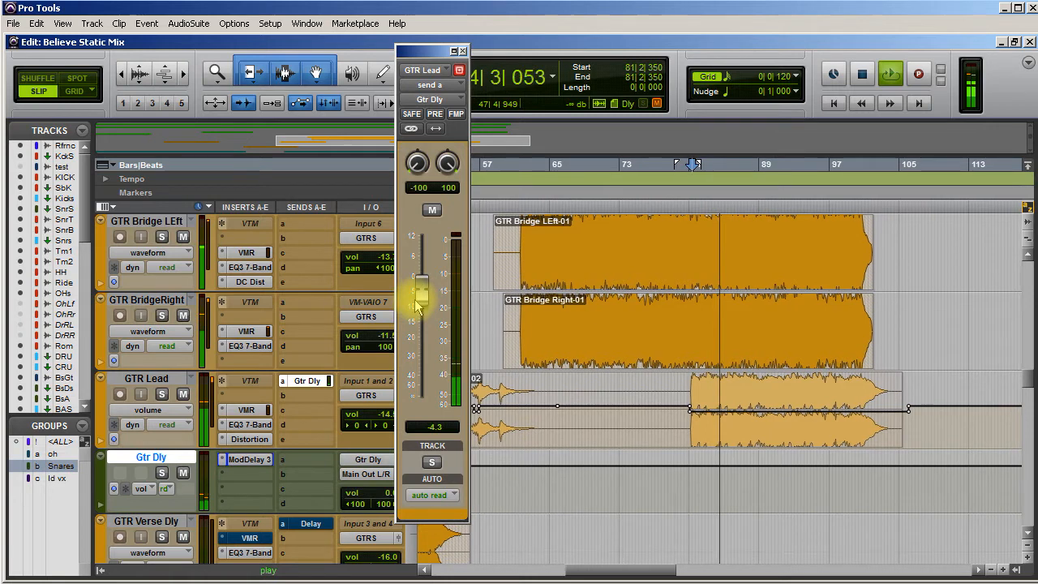
pyautogui.click(462, 50)
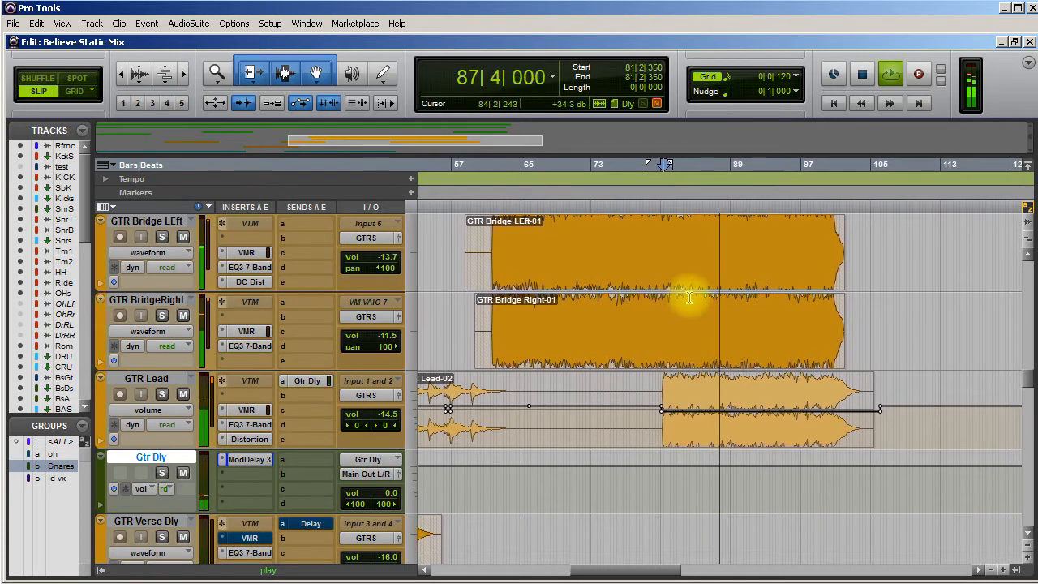
# Set the GTR Lead volume to -15.0 dB and the Gtr Dly track volume to -2.0 dB
pyautogui.click(376, 414)
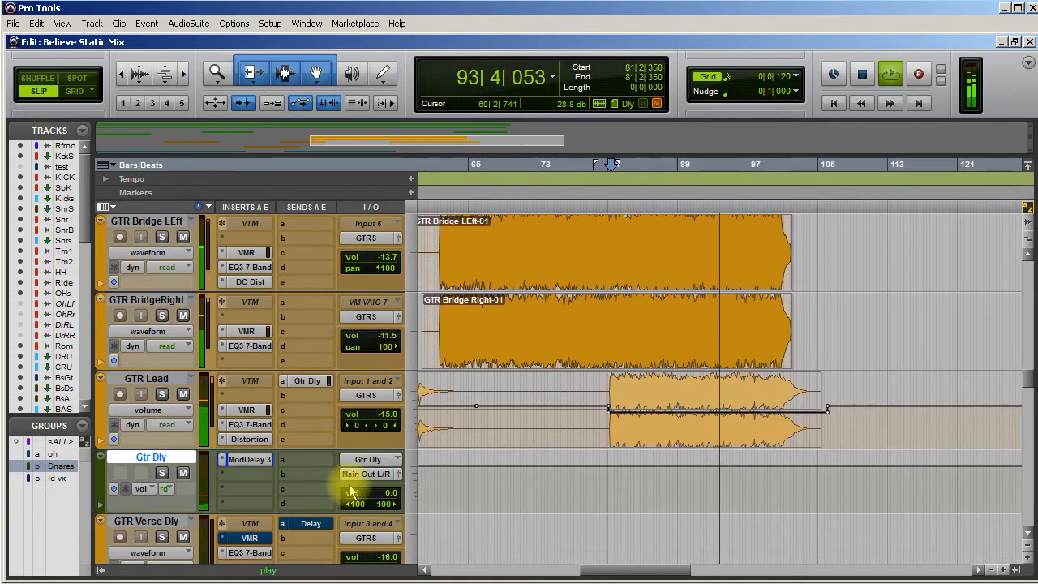
pyautogui.moveTo(365, 501); pyautogui.dragTo(365, 506)
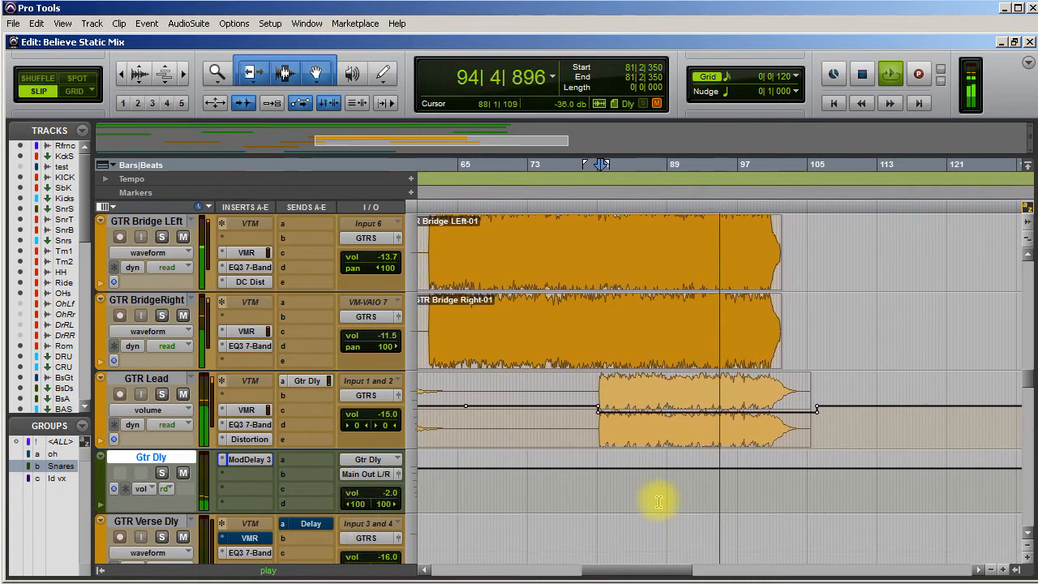
# Recolor the Gtr Dly track bright green using the track color palette
pyautogui.doubleClick(98, 487)
pyautogui.click(405, 289)
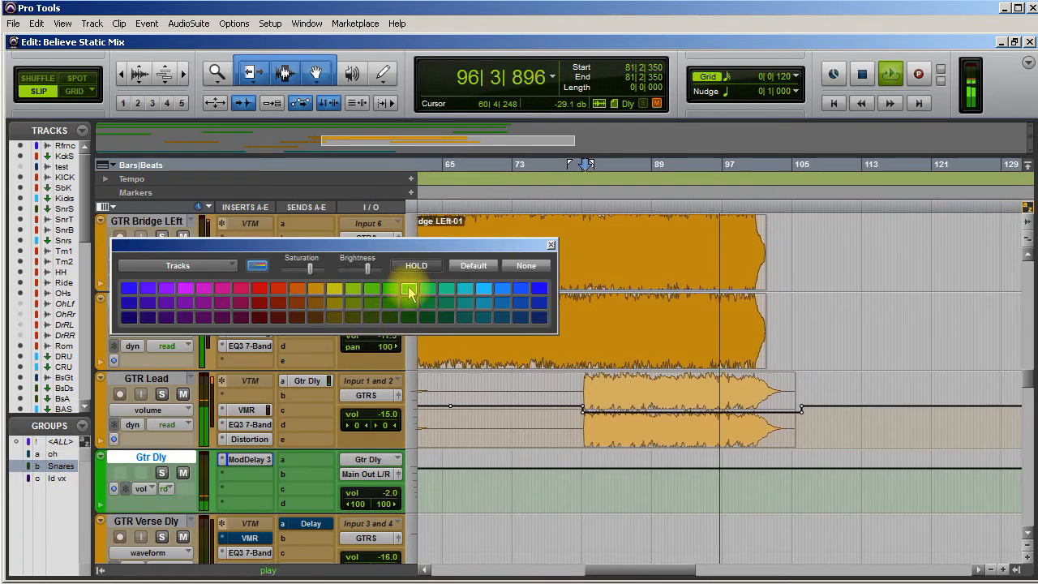
pyautogui.click(394, 290)
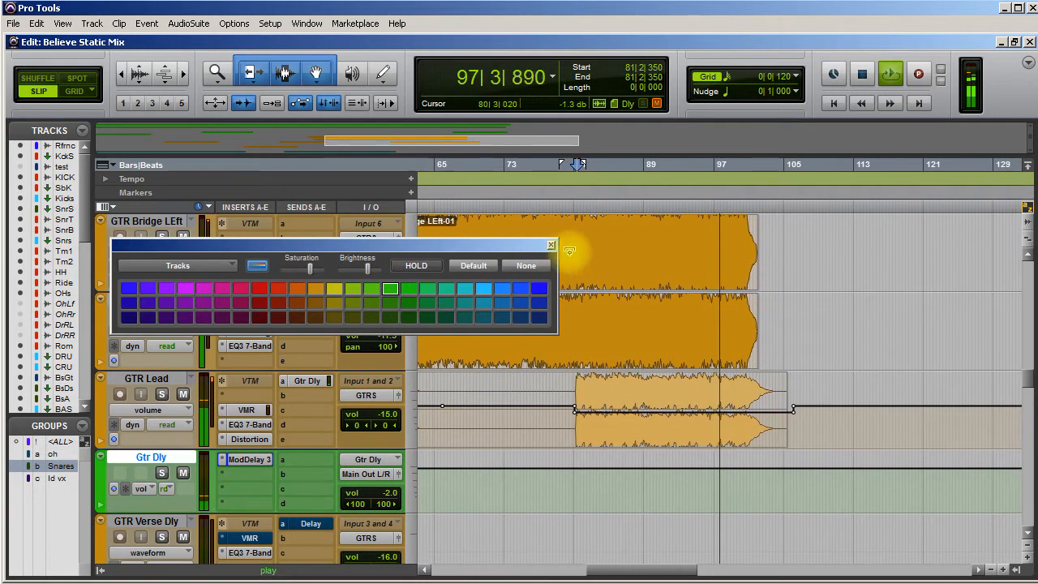
pyautogui.click(550, 244)
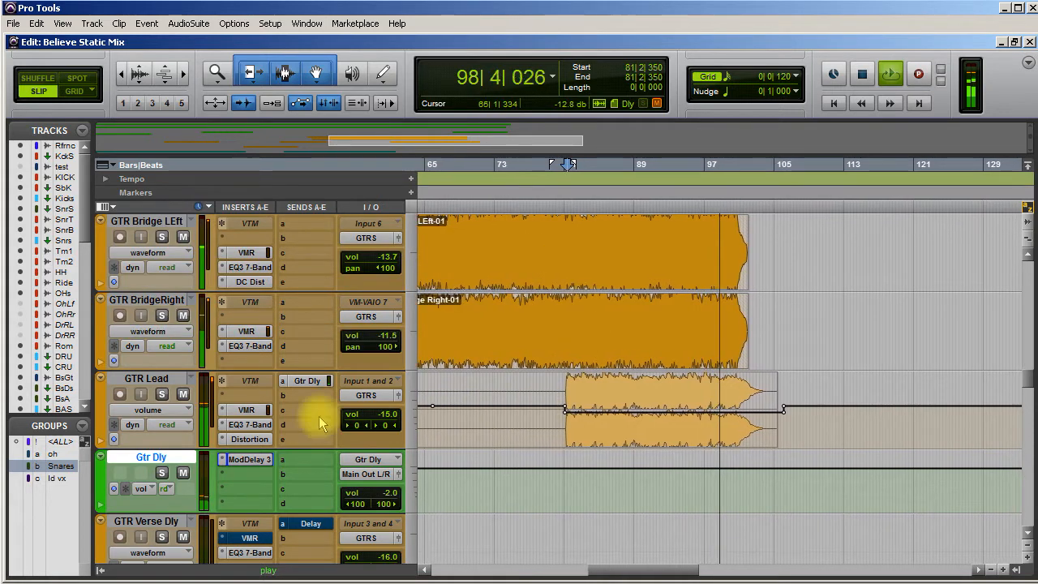
# Replay the lead solo from bar 81 and lower its GTR Lead volume automation to -15.8 dB
pyautogui.press('space')
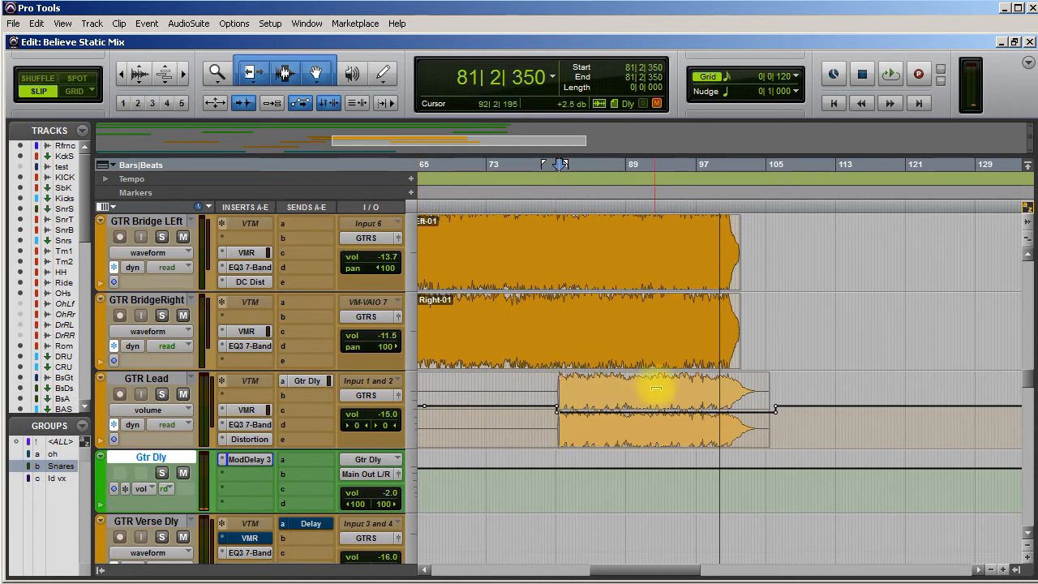
pyautogui.press('space')
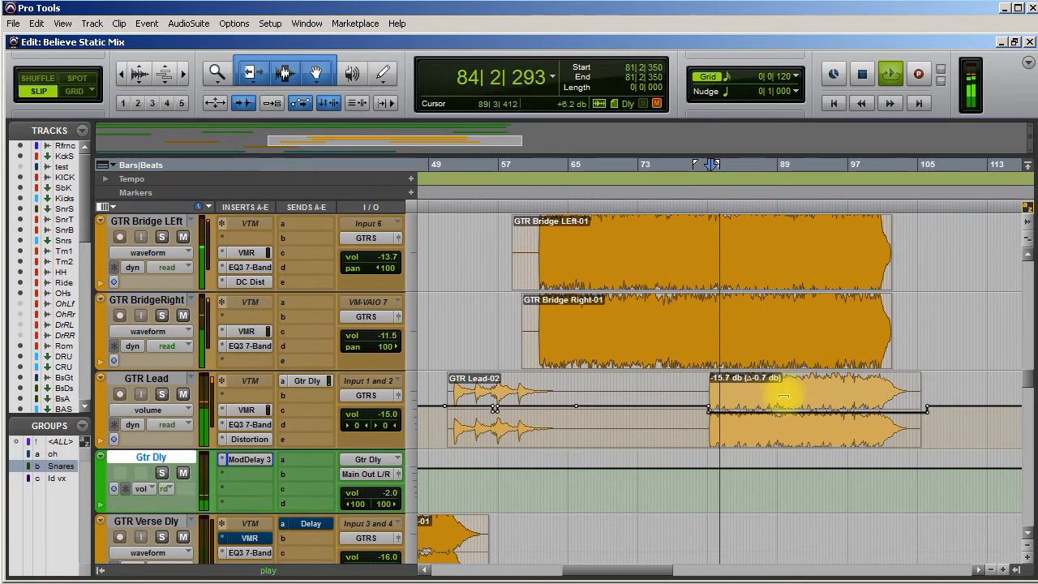
pyautogui.moveTo(784, 398); pyautogui.dragTo(783, 399)
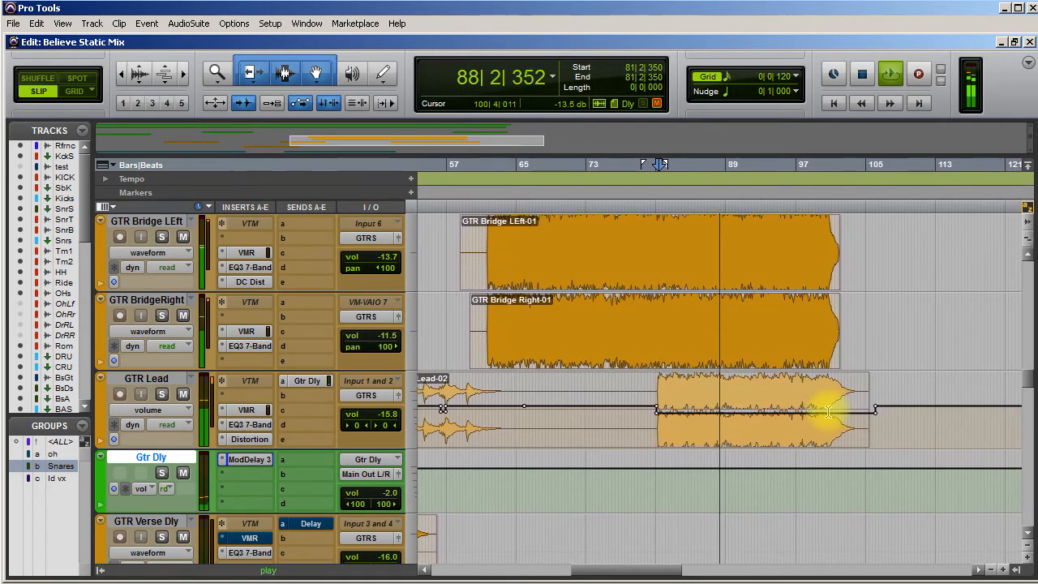
pyautogui.press('space')
# Examine the whole session's arrangement, from the drum tracks down to the delay returns, at a wide zoom
pyautogui.scroll(5, 763, 344)
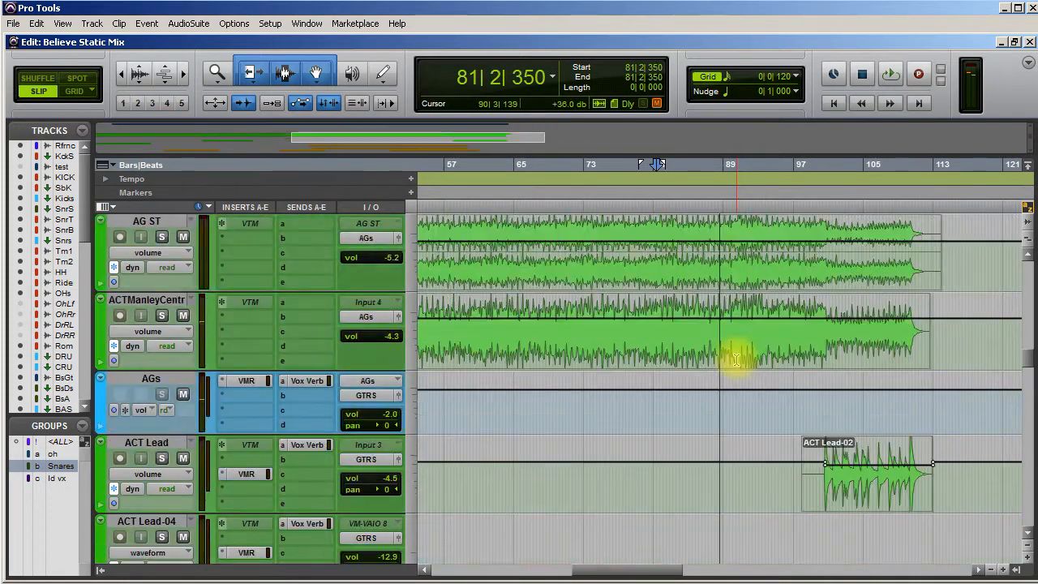
pyautogui.press('r')
pyautogui.press('r')
pyautogui.press('r')
pyautogui.press('r')
pyautogui.press('r')
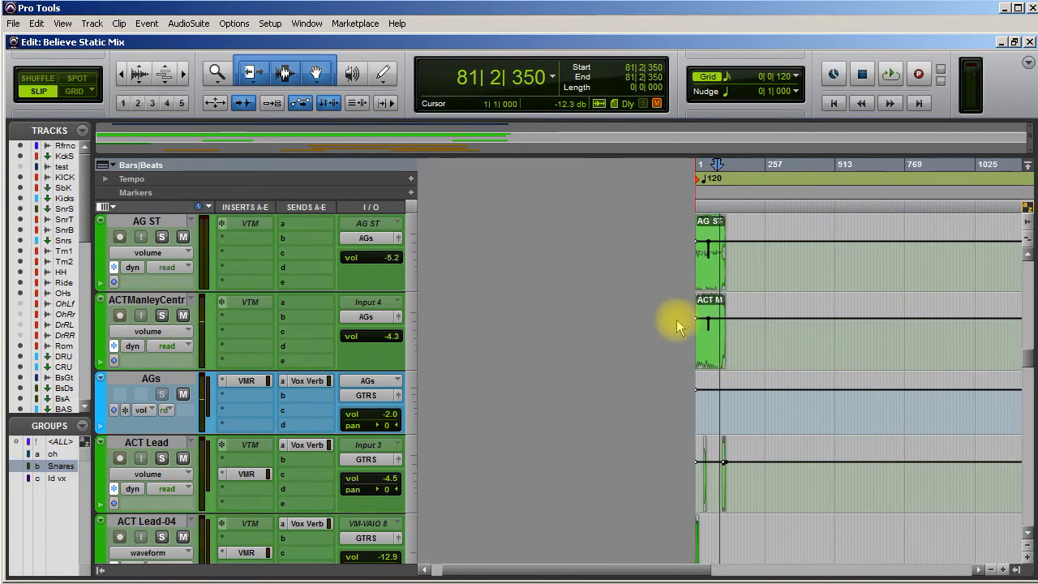
pyautogui.press('t')
pyautogui.press('t')
pyautogui.press('t')
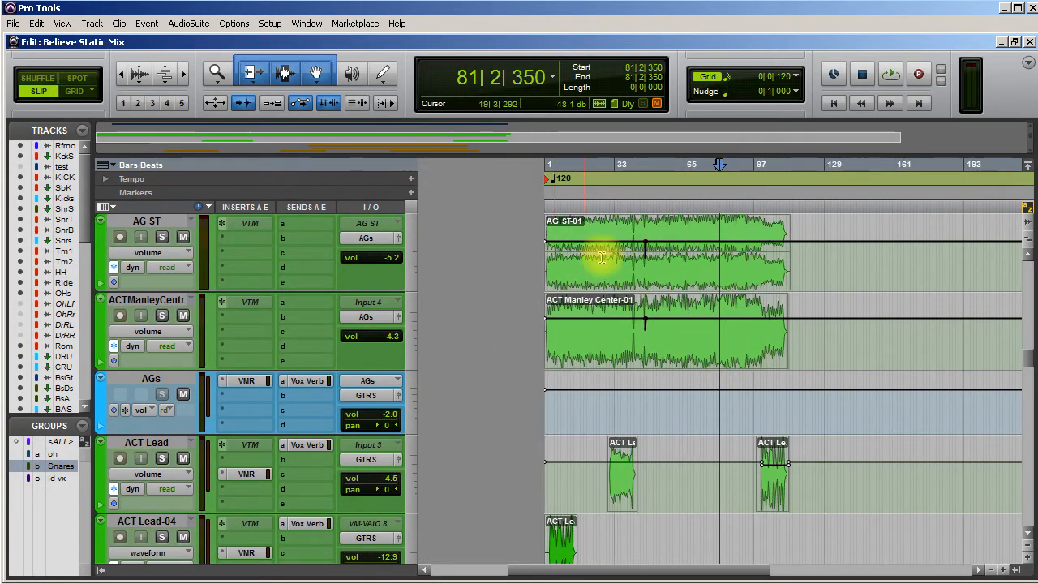
pyautogui.scroll(20, 664, 451)
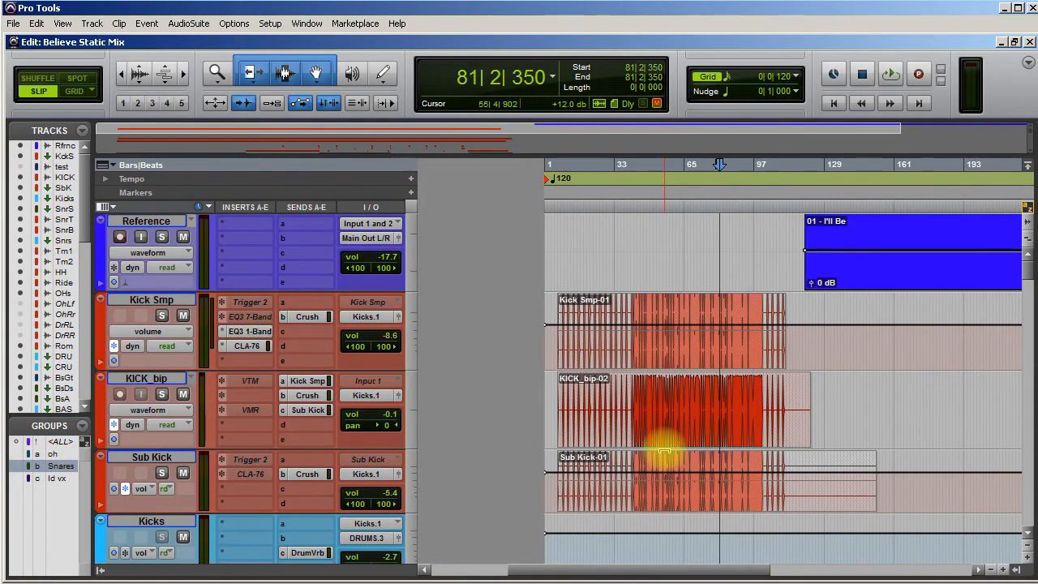
pyautogui.scroll(-15, 663, 451)
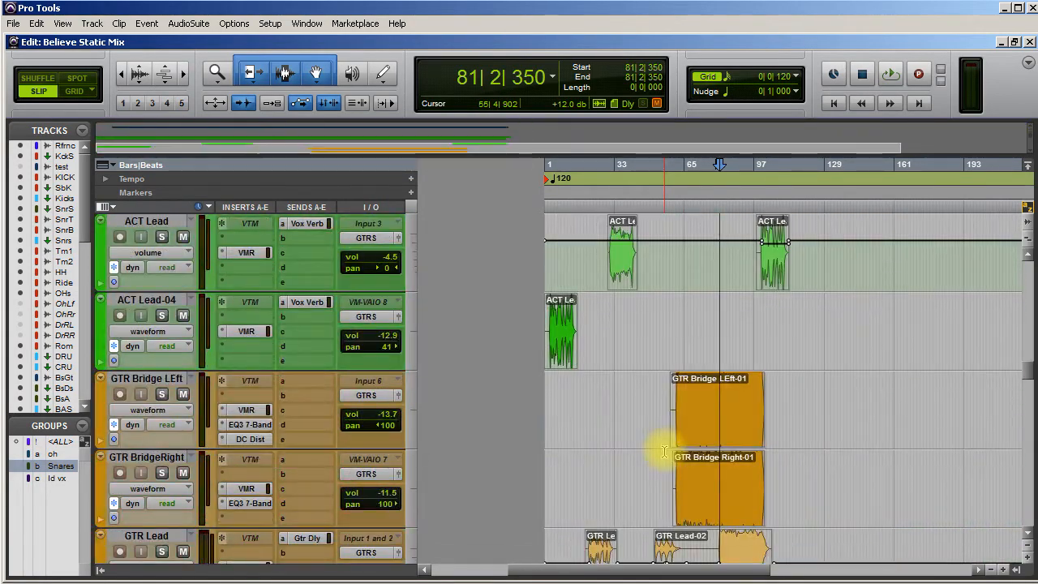
pyautogui.scroll(-15, 664, 450)
pyautogui.scroll(-8, 664, 451)
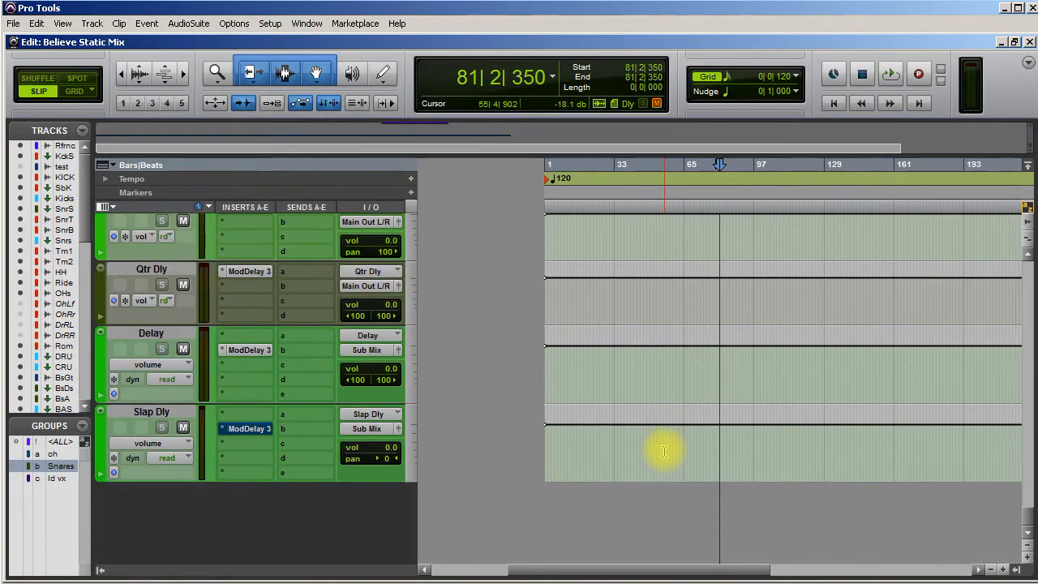
pyautogui.scroll(15, 664, 451)
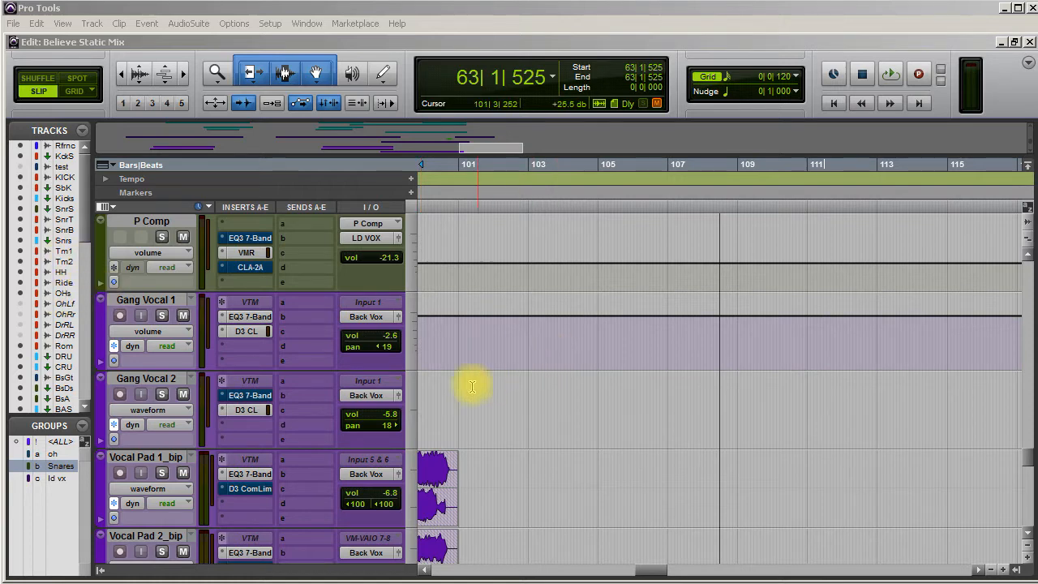
# Examine the gang vocal, keys, strings and bridge guitar tracks across the arrangement for their clips and volume automation
pyautogui.click(524, 403)
pyautogui.hscroll(-10, 514, 417)
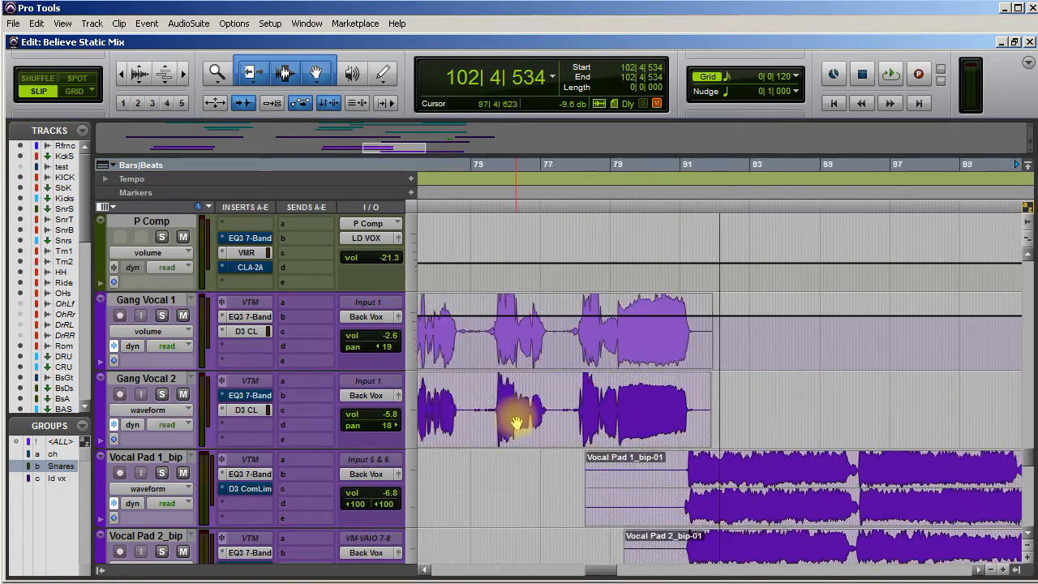
pyautogui.scroll(8, 552, 429)
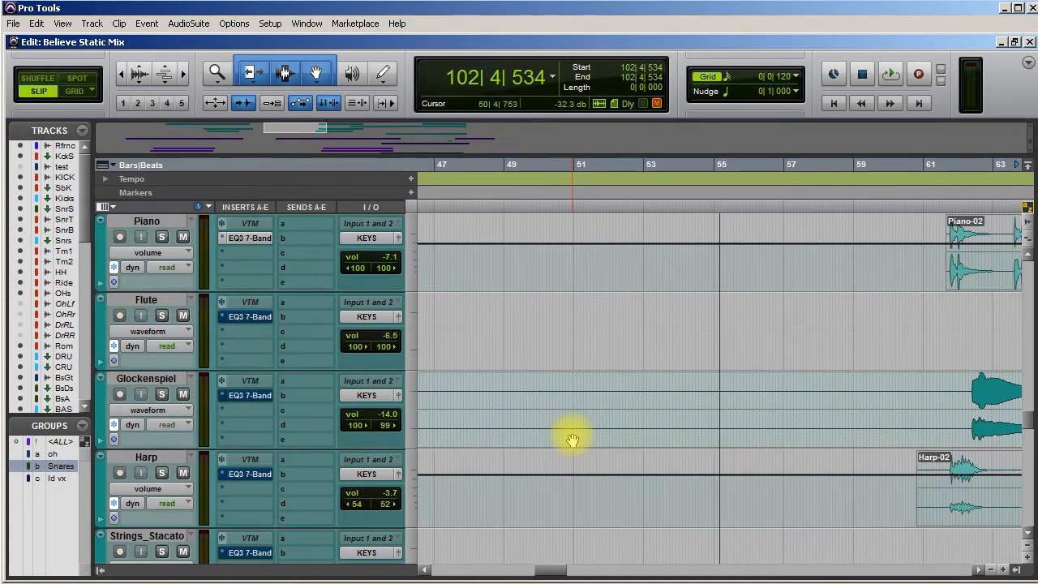
pyautogui.hscroll(-4, 571, 435)
pyautogui.hscroll(-4, 572, 440)
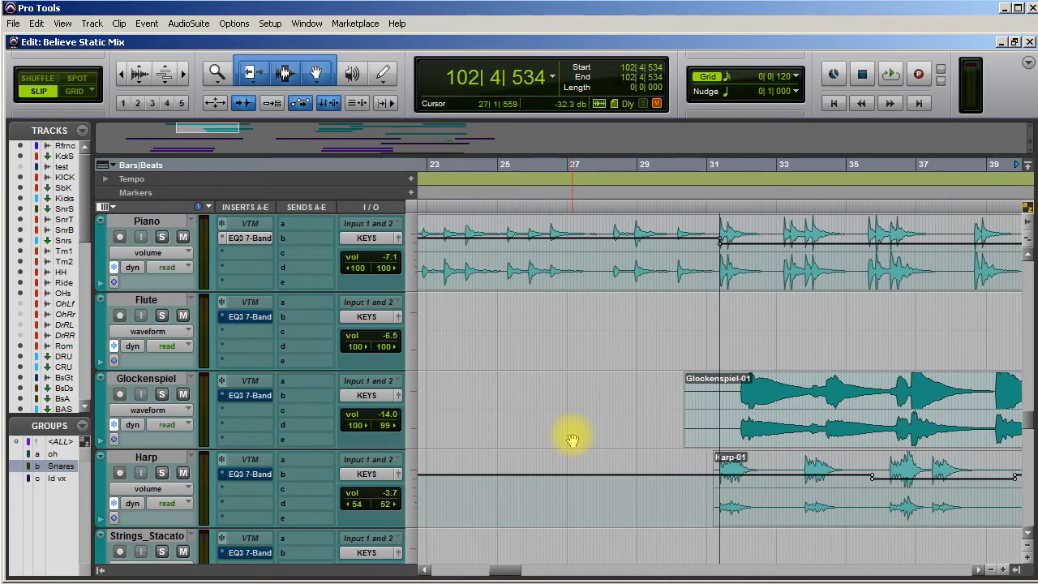
pyautogui.hscroll(5, 573, 440)
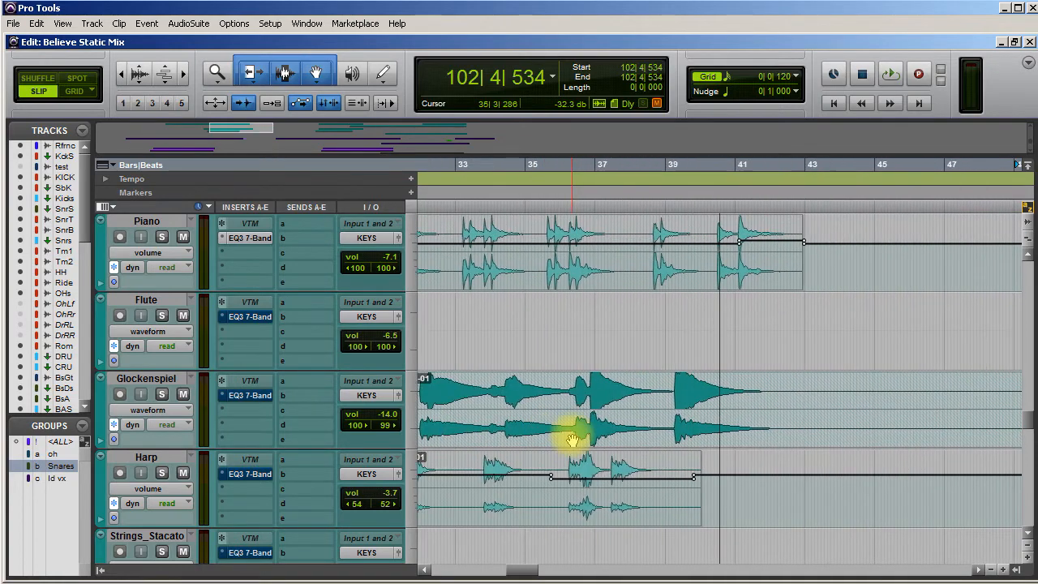
pyautogui.hscroll(5, 571, 440)
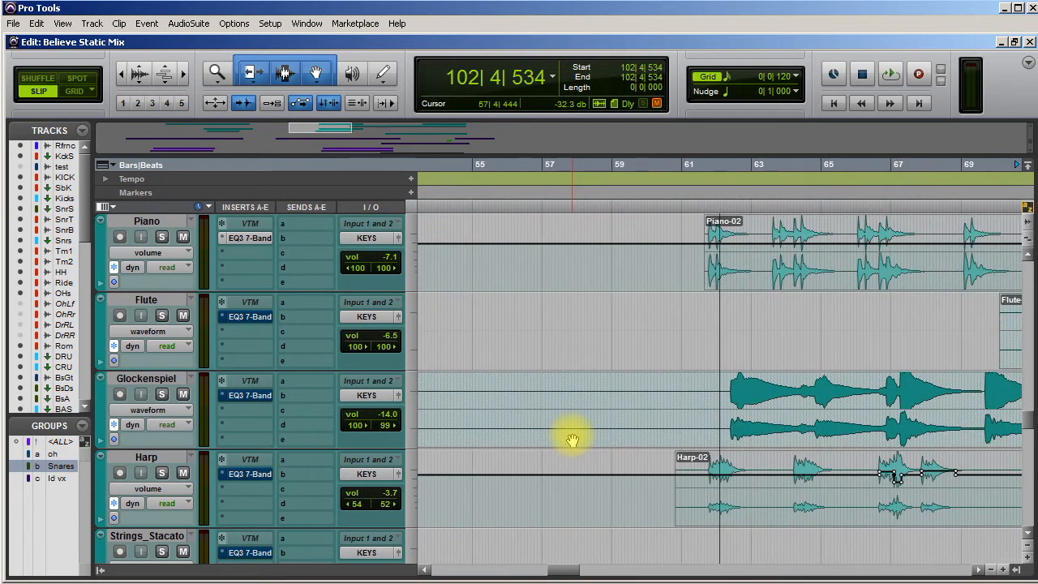
pyautogui.hscroll(3, 572, 440)
pyautogui.hscroll(1, 571, 439)
pyautogui.scroll(5, 572, 439)
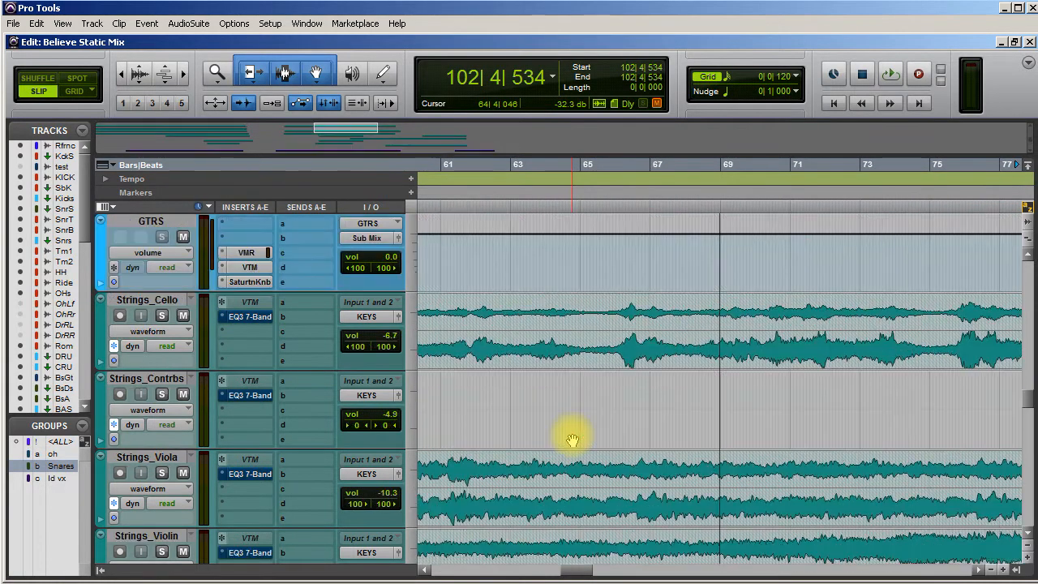
pyautogui.scroll(6, 572, 440)
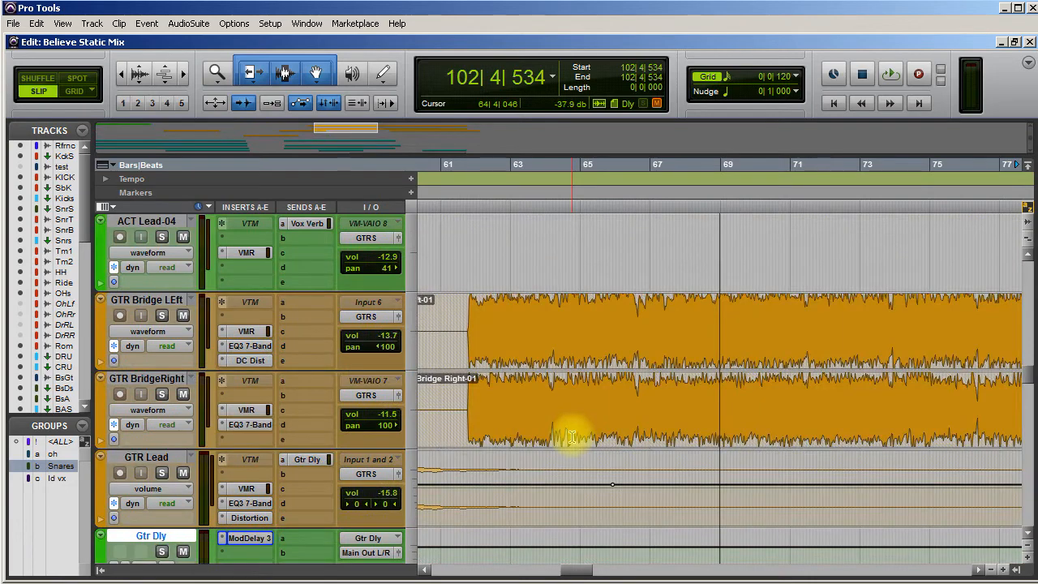
pyautogui.hscroll(3, 572, 438)
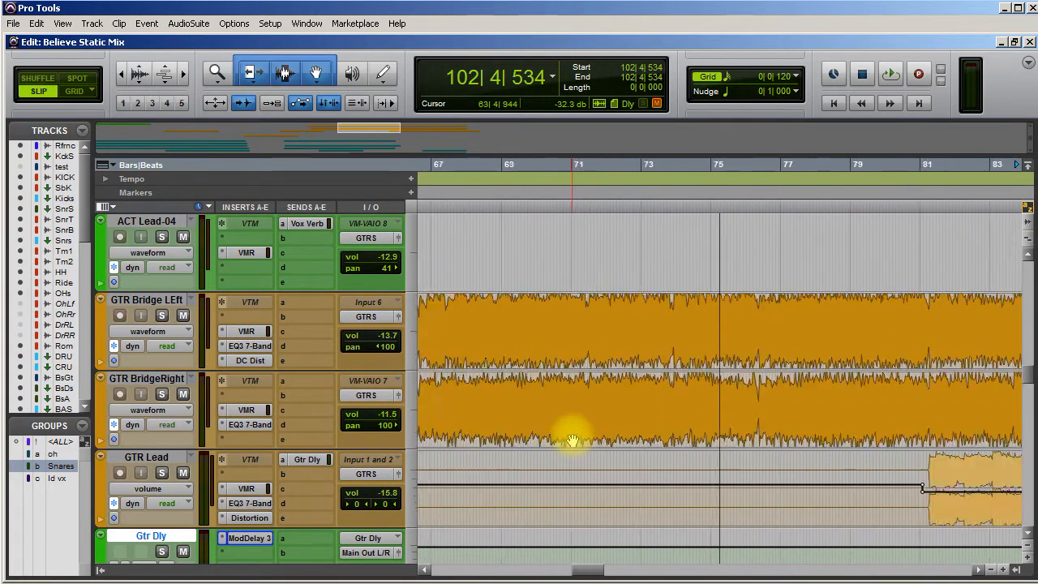
# Audition the GTR Lead-02 clip in the full mix, starting just before it at bar 50
pyautogui.hscroll(-10, 572, 438)
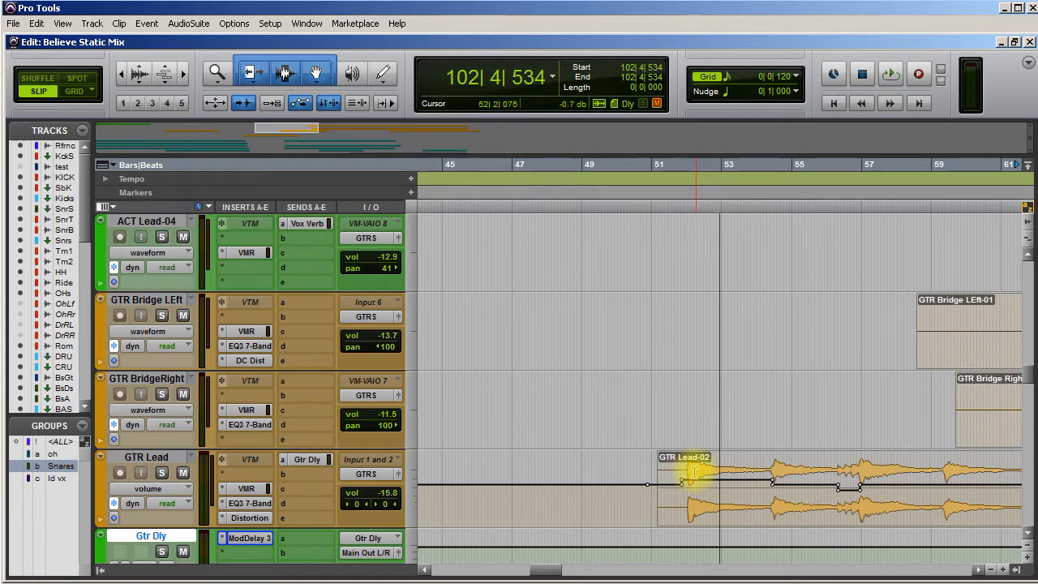
pyautogui.scroll(-2, 694, 473)
pyautogui.click(625, 397)
pyautogui.press('space')
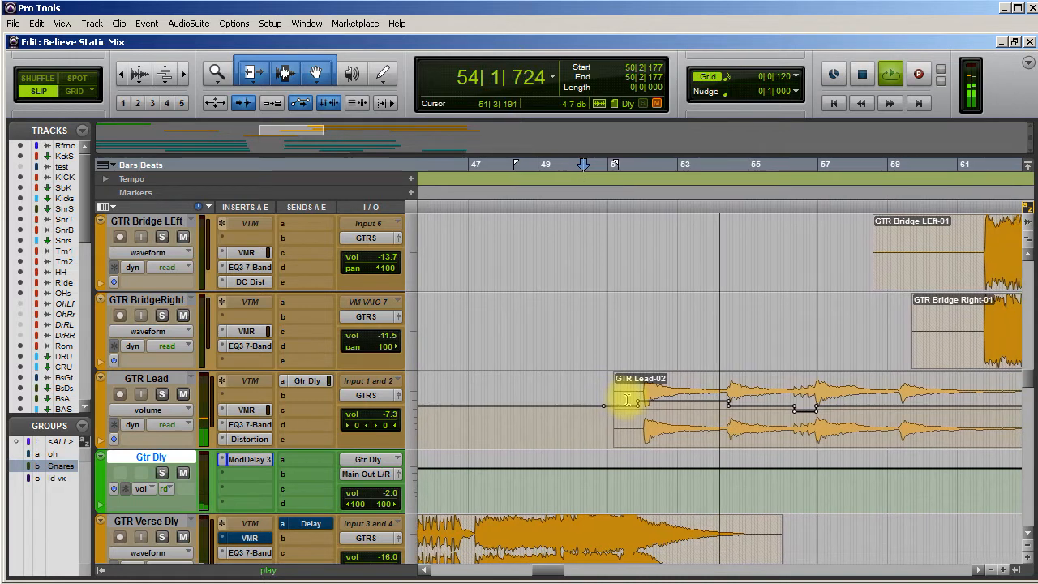
pyautogui.press('space')
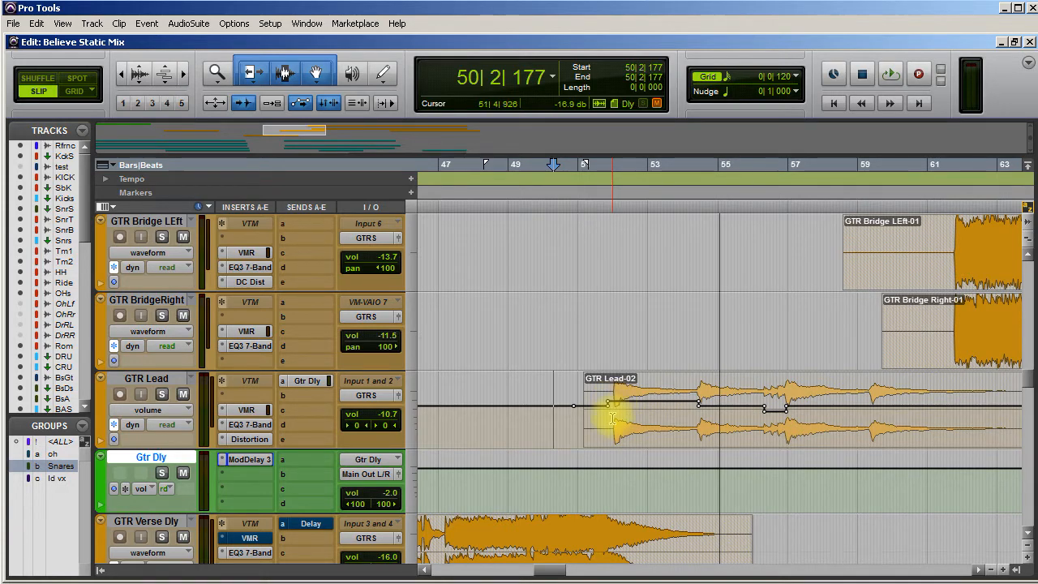
# Audition the GTR Lead-01 clip from bar 21, first with GTR Lead soloed and then in the full mix
pyautogui.hscroll(-10, 614, 414)
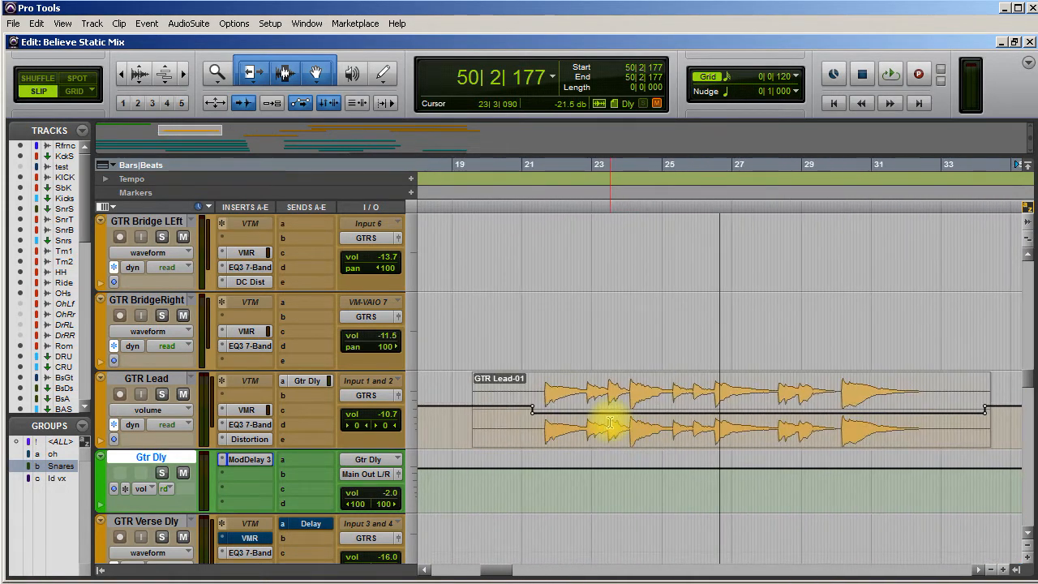
pyautogui.click(528, 401)
pyautogui.click(161, 395)
pyautogui.press('space')
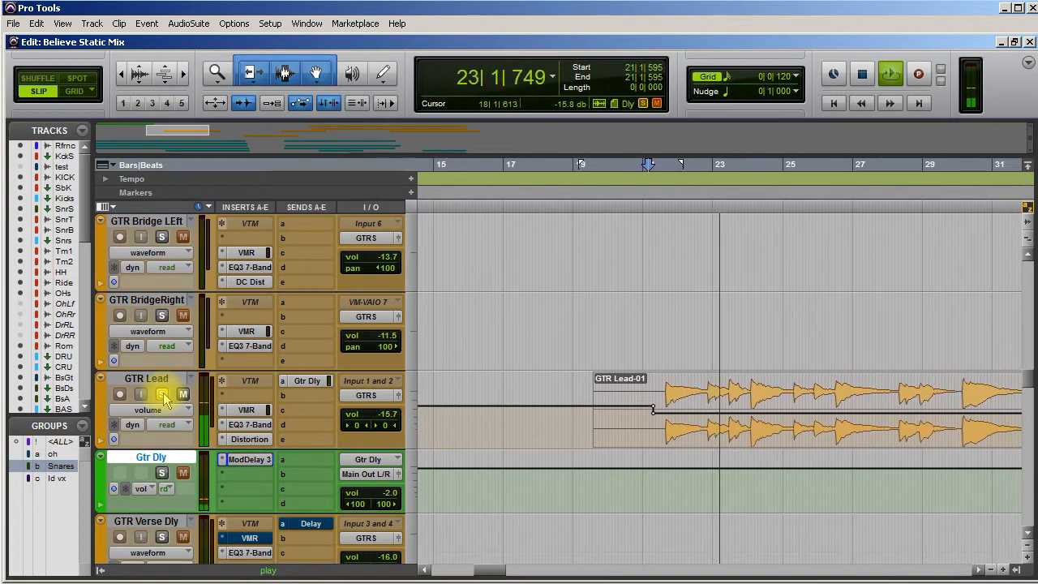
pyautogui.click(162, 395)
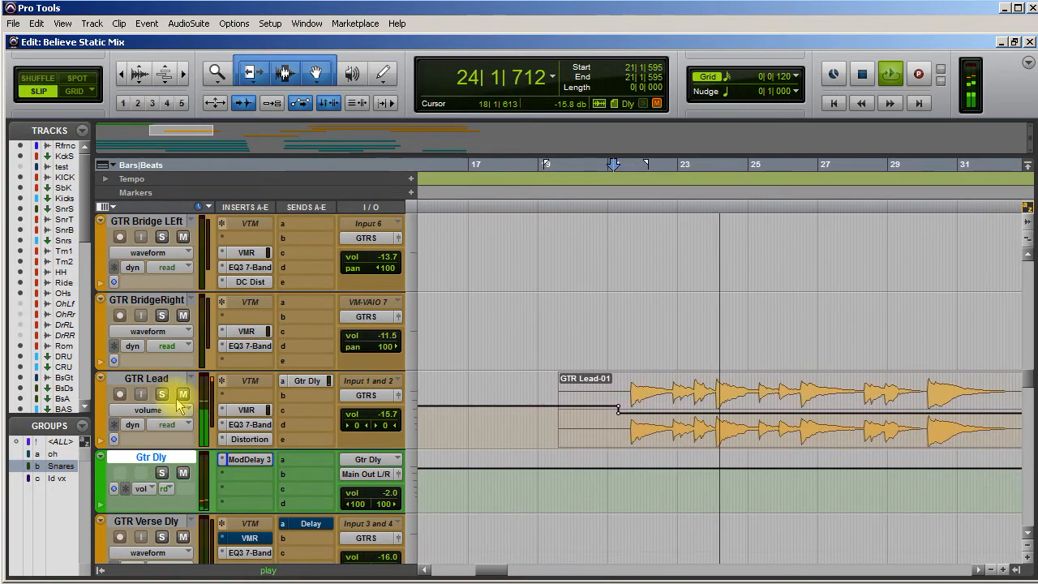
pyautogui.press('space')
# Audition the GTR Lead-02 clip from bar 51 with GTR Lead soloed, add the Gtr Dly solo, and clear both solos
pyautogui.hscroll(8, 436, 425)
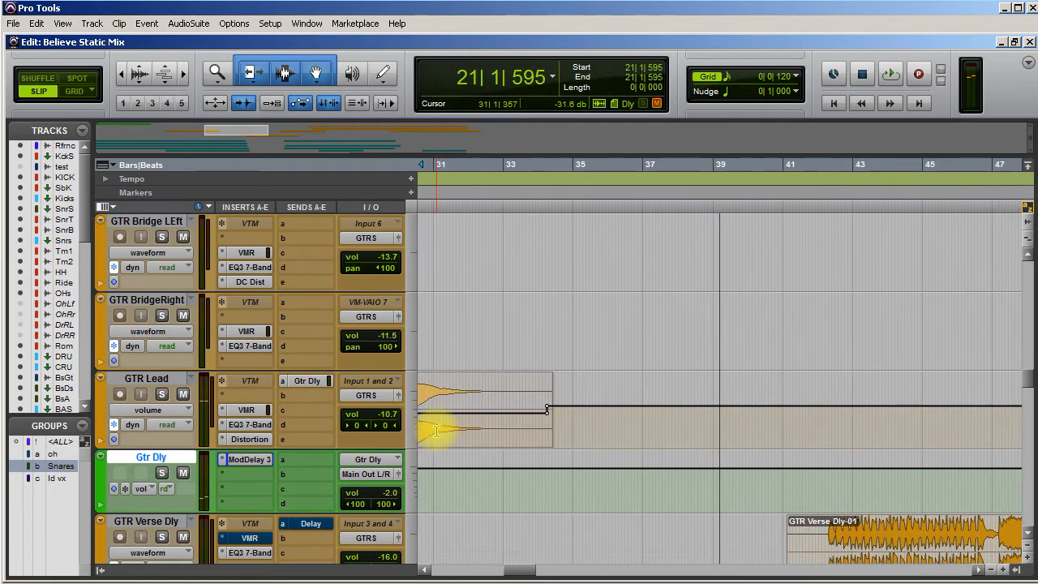
pyautogui.hscroll(3, 436, 432)
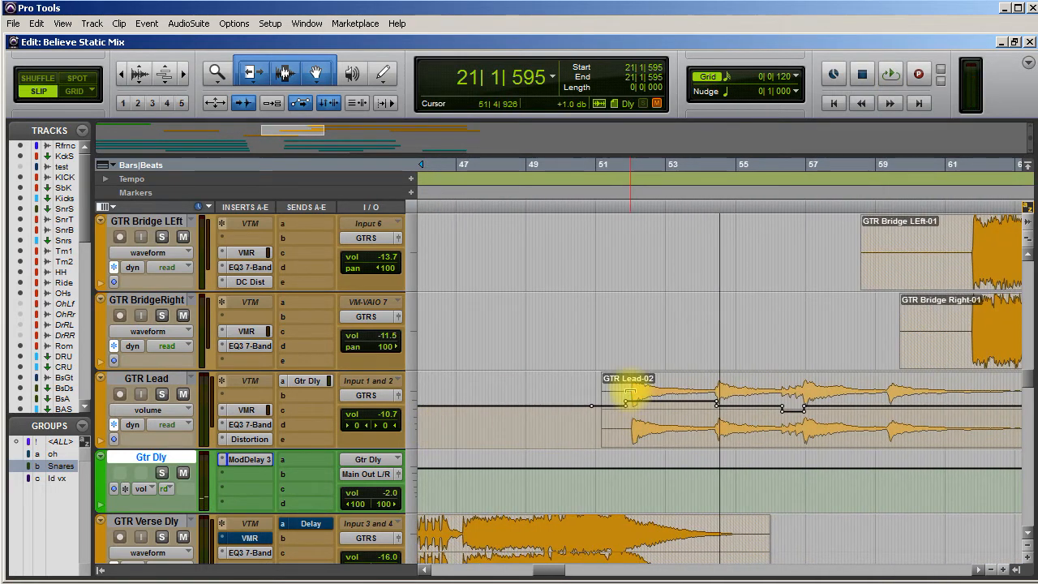
pyautogui.click(622, 403)
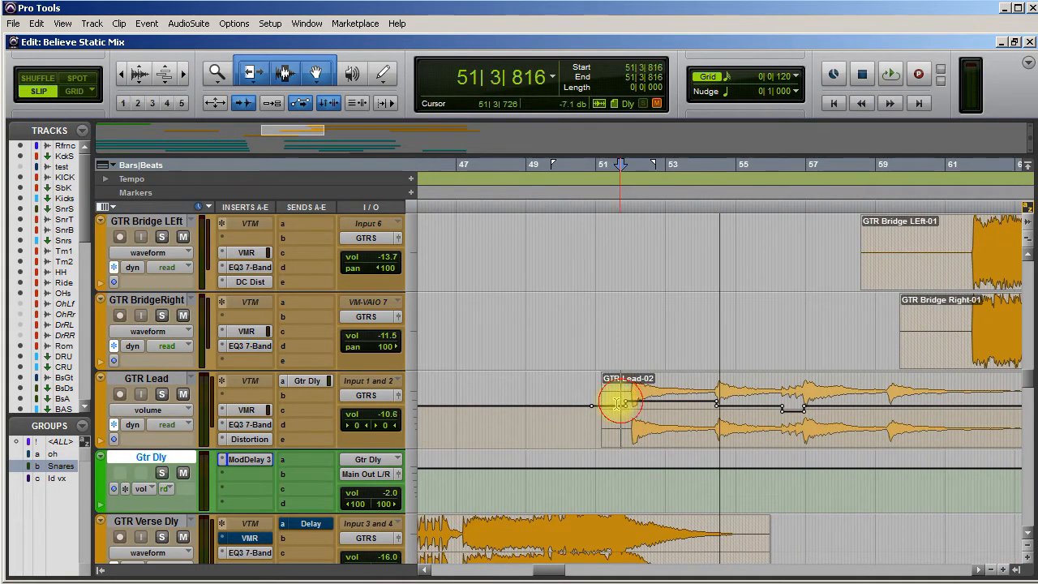
pyautogui.click(163, 395)
pyautogui.press('space')
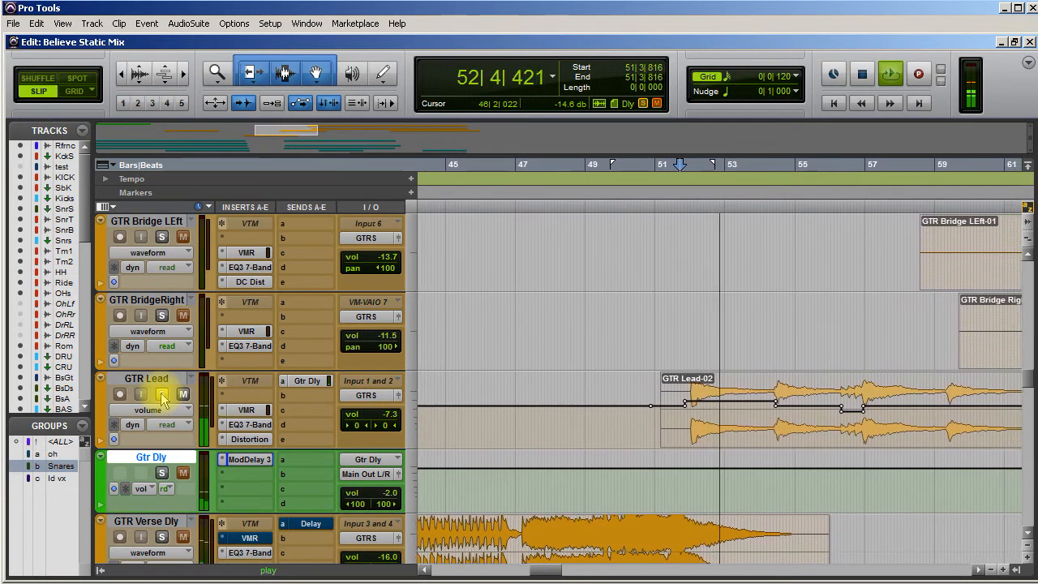
pyautogui.click(161, 472)
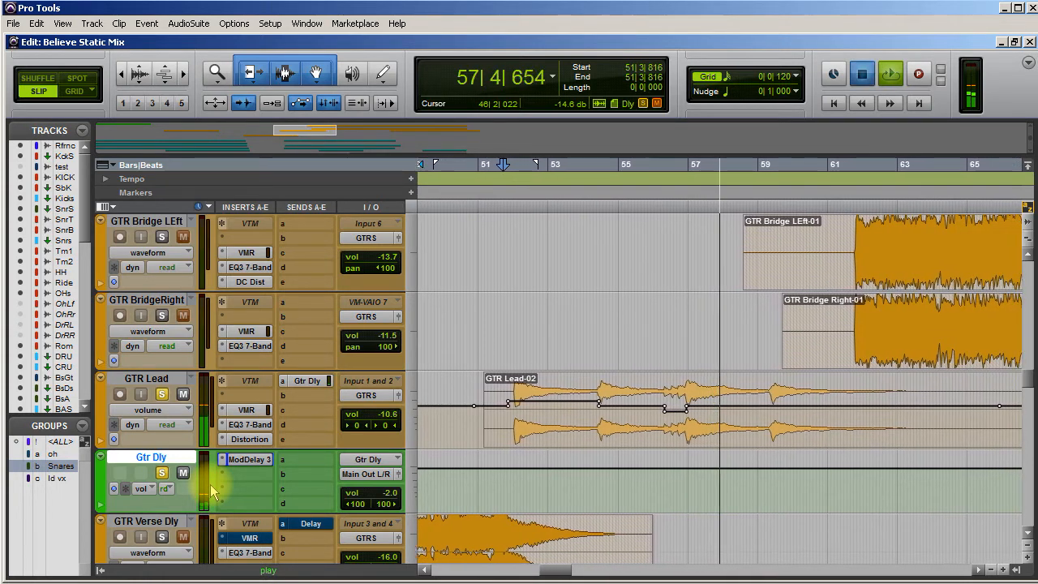
pyautogui.press('space')
pyautogui.press('space')
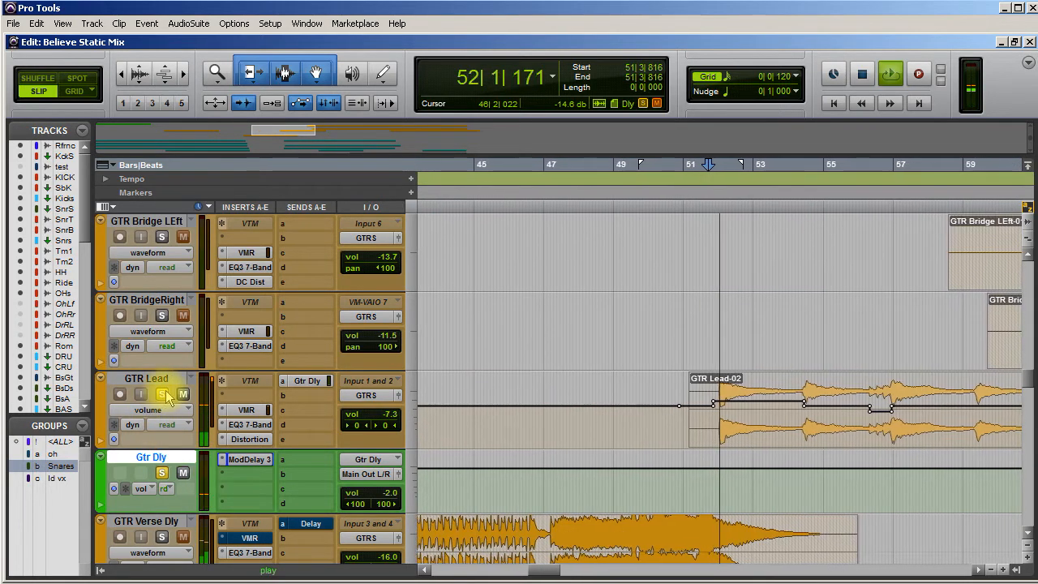
pyautogui.press('space')
pyautogui.click(162, 473)
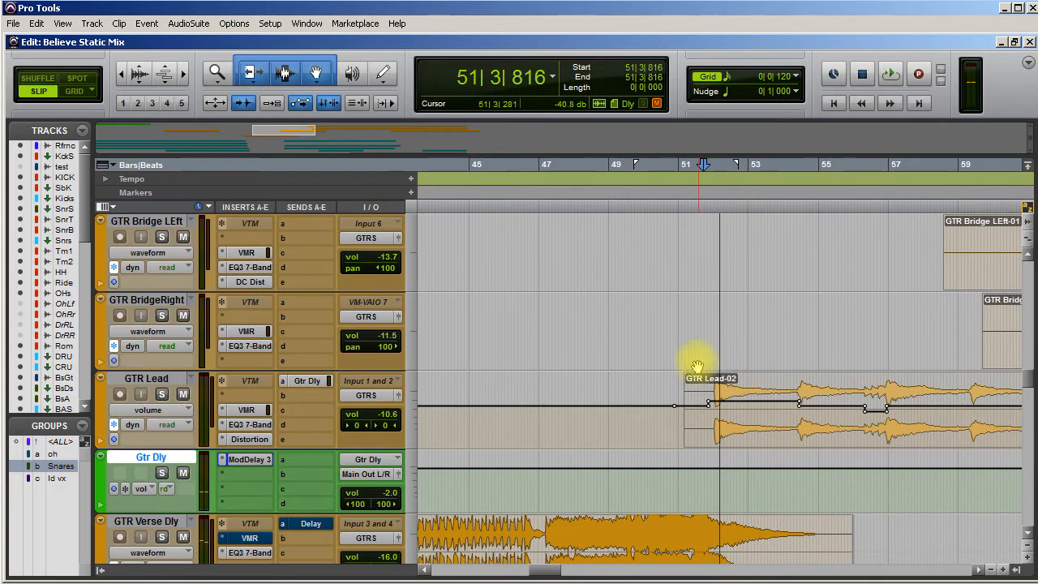
# Replay the GTR Lead-02 passage from bar 51 with all tracks unsoloed
pyautogui.click(696, 396)
pyautogui.press('space')
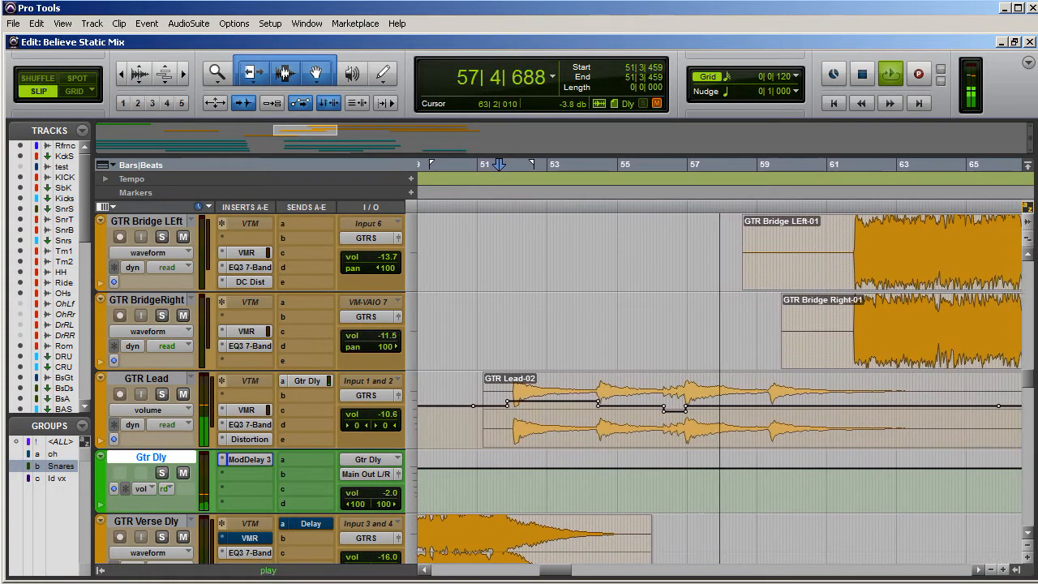
pyautogui.press('space')
# Examine the violin, piano, flute, glockenspiel and harp tracks, comparing the Piano volume automation across its clips
pyautogui.scroll(-5, 621, 472)
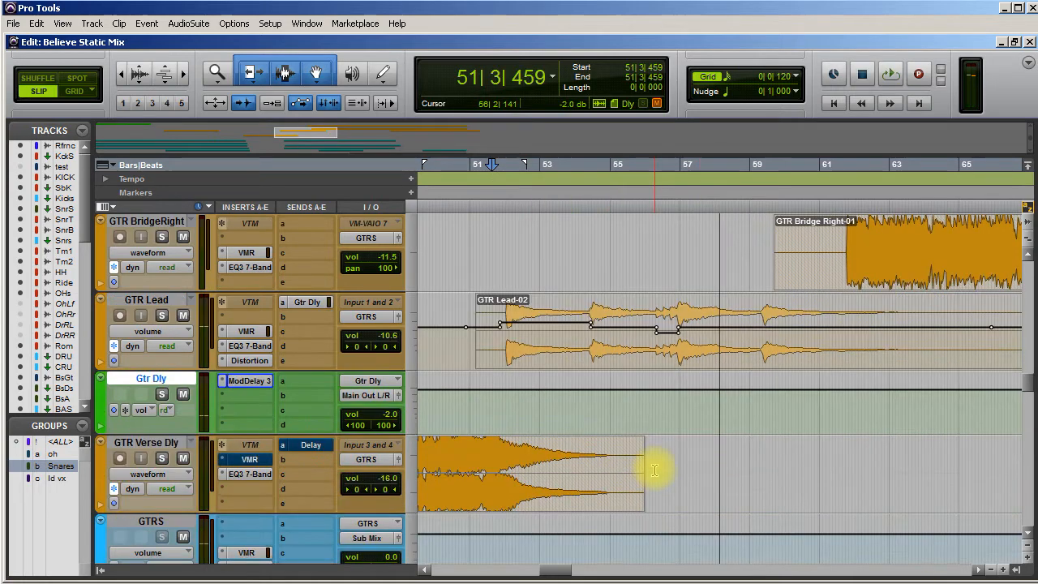
pyautogui.scroll(-5, 655, 470)
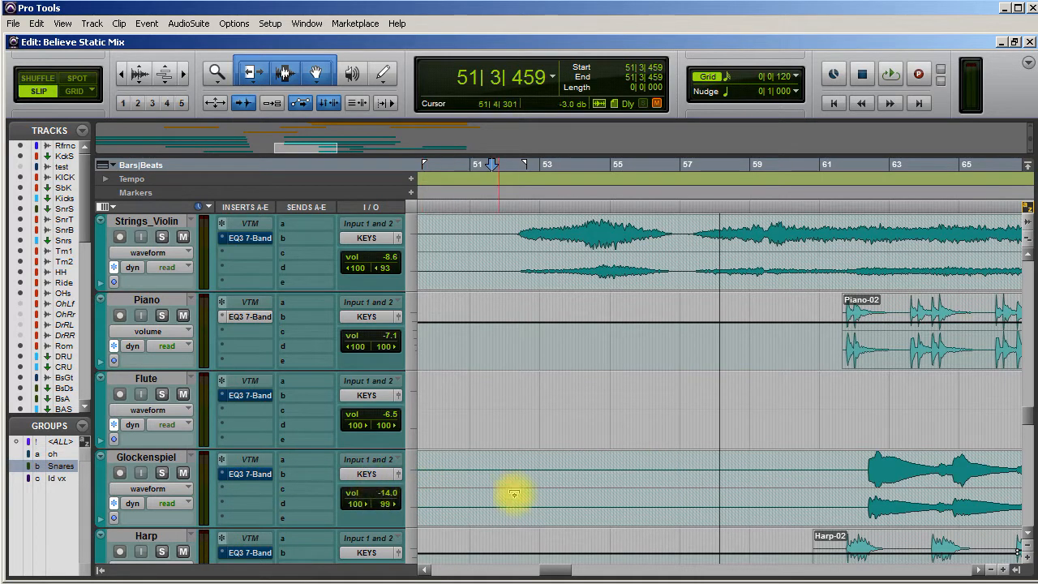
pyautogui.hscroll(5, 514, 496)
pyautogui.hscroll(4, 516, 504)
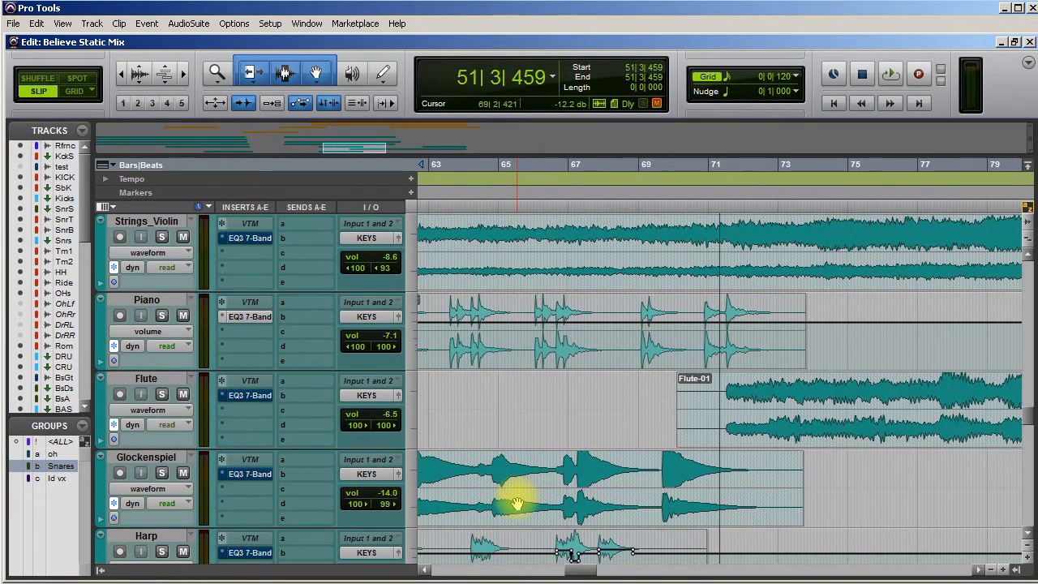
pyautogui.hscroll(-19, 516, 505)
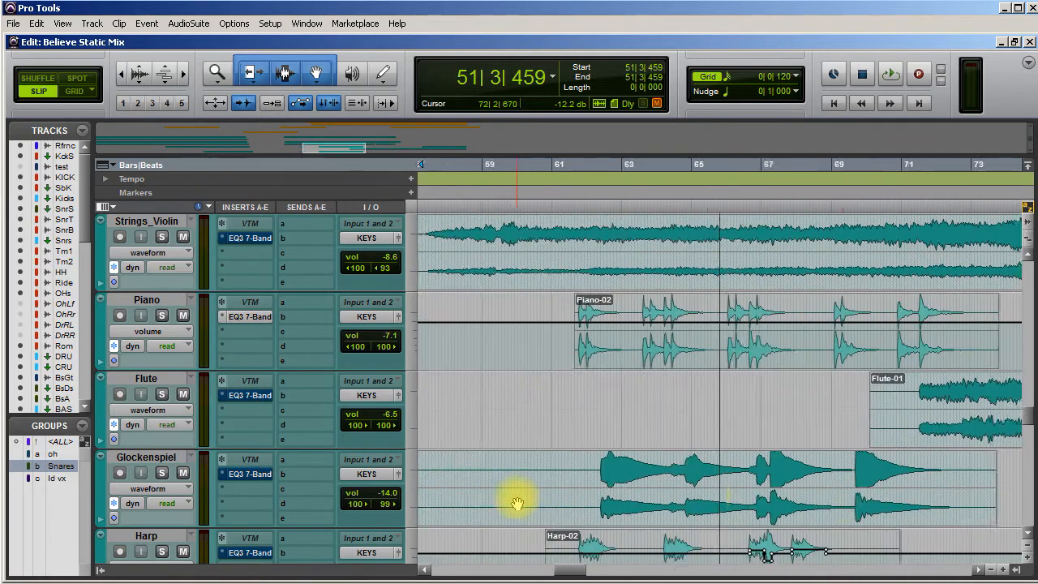
pyautogui.hscroll(-3, 516, 504)
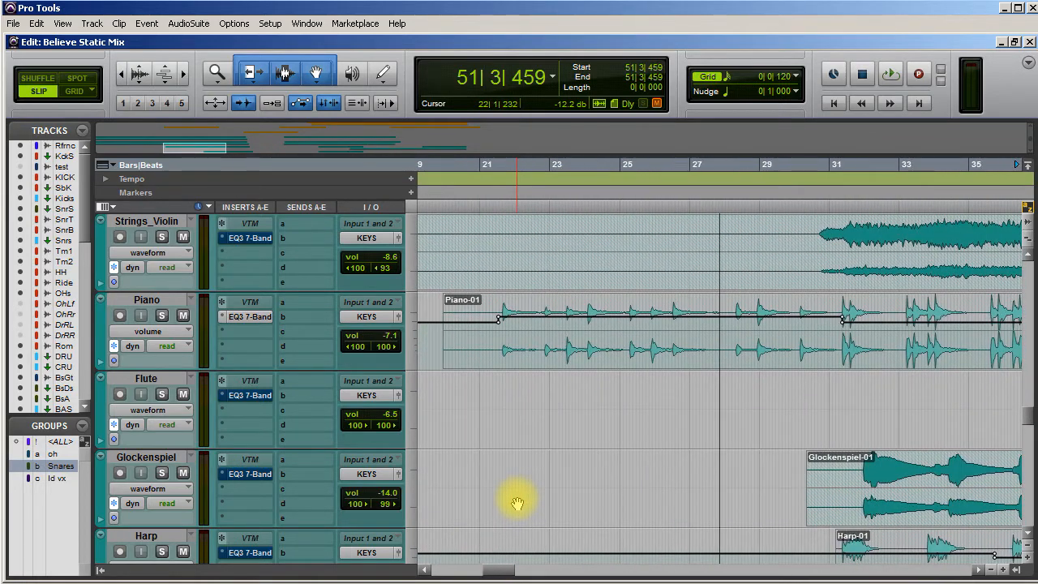
pyautogui.hscroll(2, 667, 353)
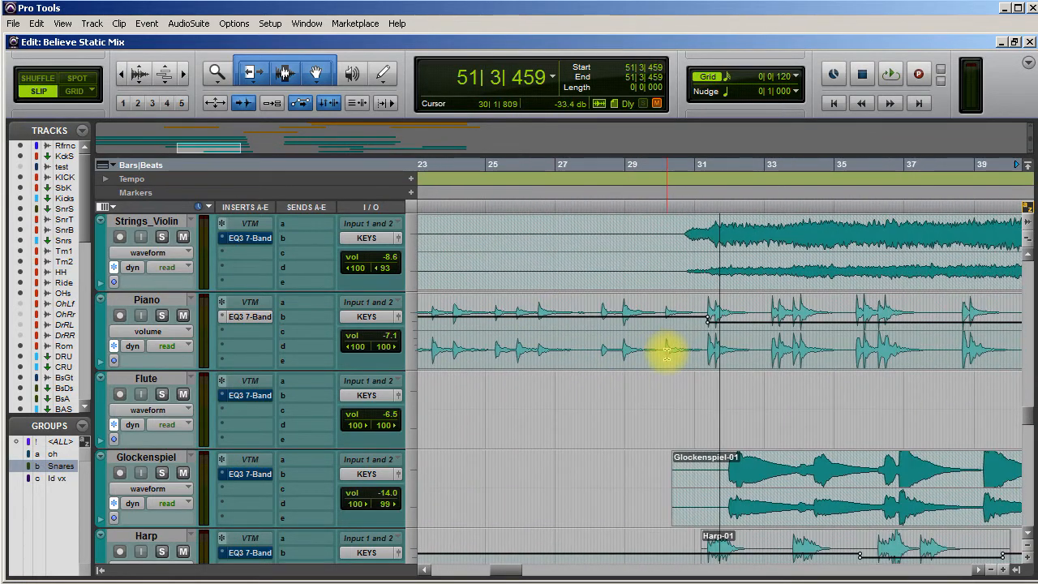
pyautogui.hscroll(3, 666, 353)
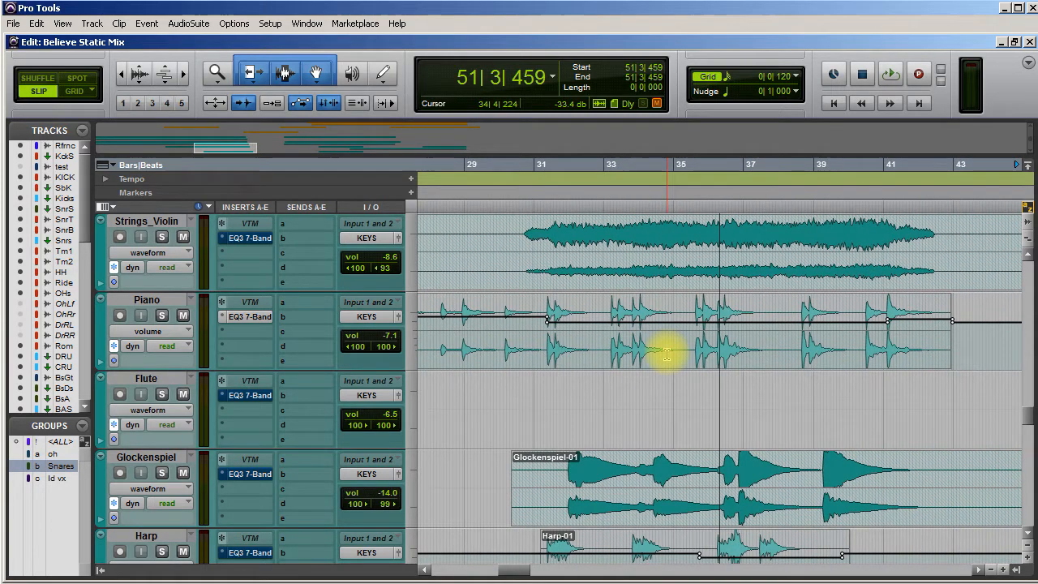
pyautogui.hscroll(-1, 666, 352)
pyautogui.hscroll(-1, 667, 353)
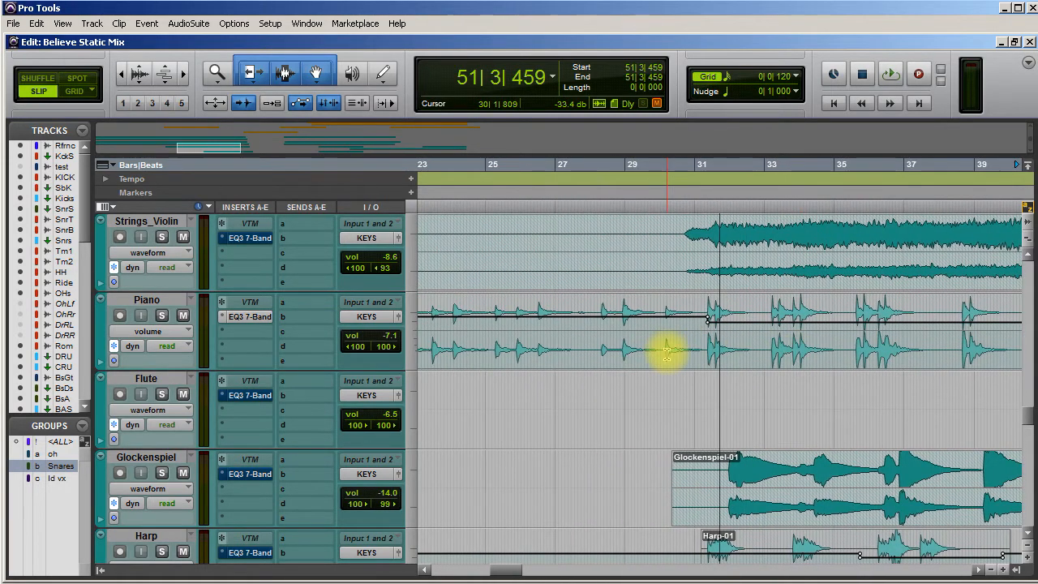
pyautogui.hscroll(4, 667, 352)
pyautogui.hscroll(20, 667, 355)
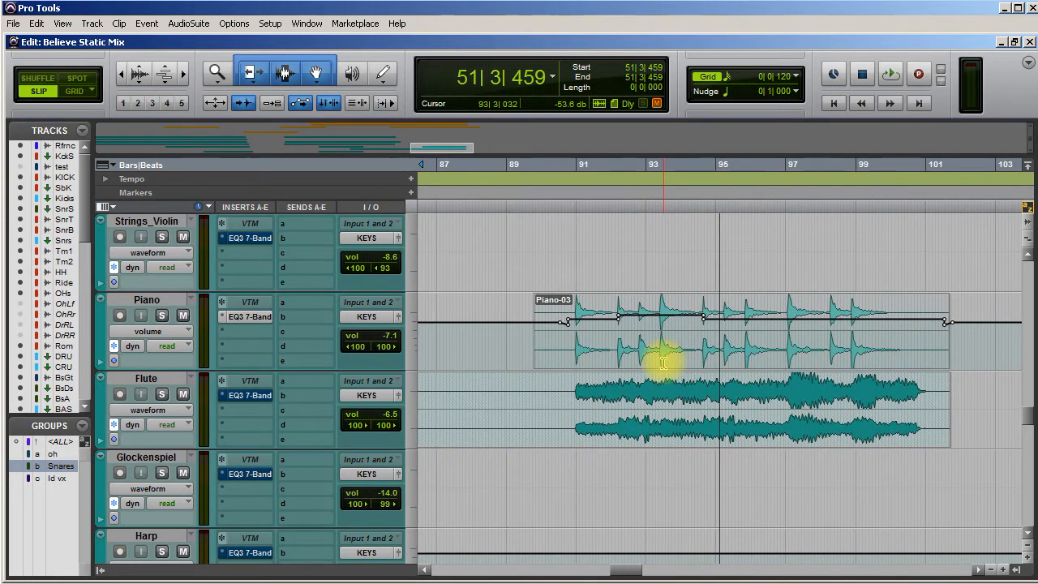
# Audition the Piano-03 clip with the flute in the full mix from bar 91
pyautogui.click(604, 321)
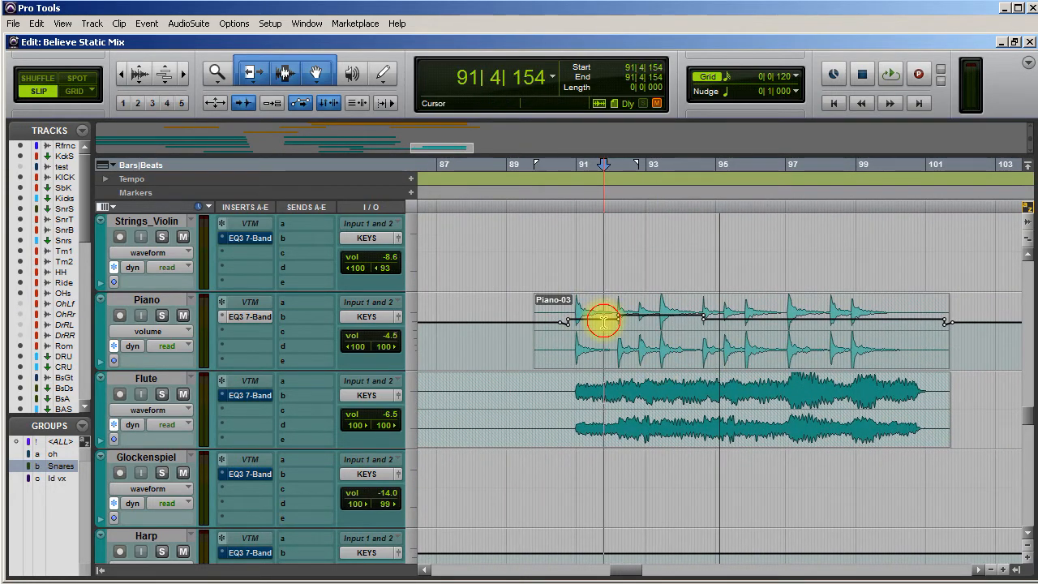
pyautogui.press('space')
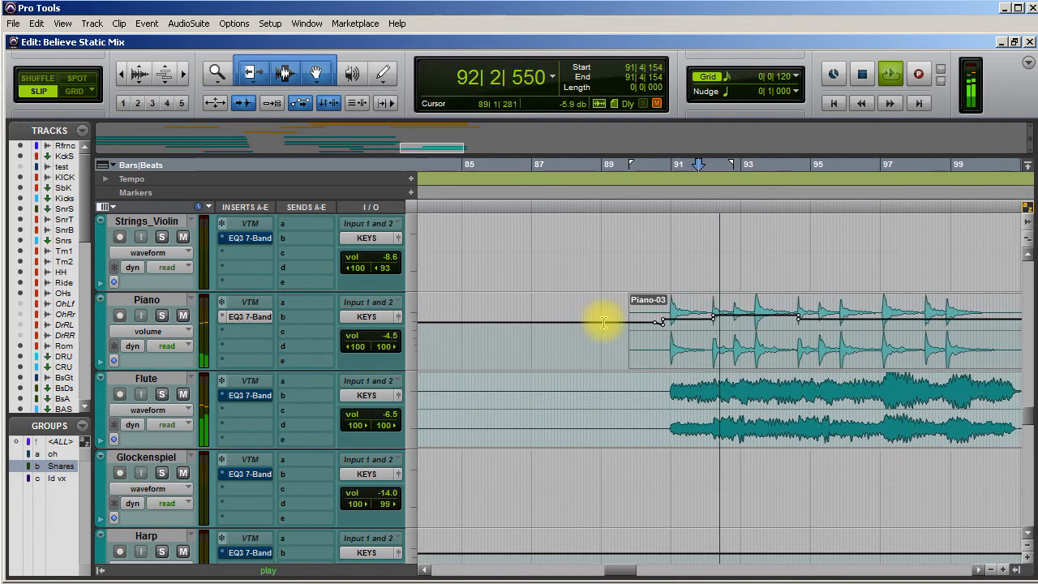
pyautogui.press('space')
pyautogui.scroll(8, 621, 417)
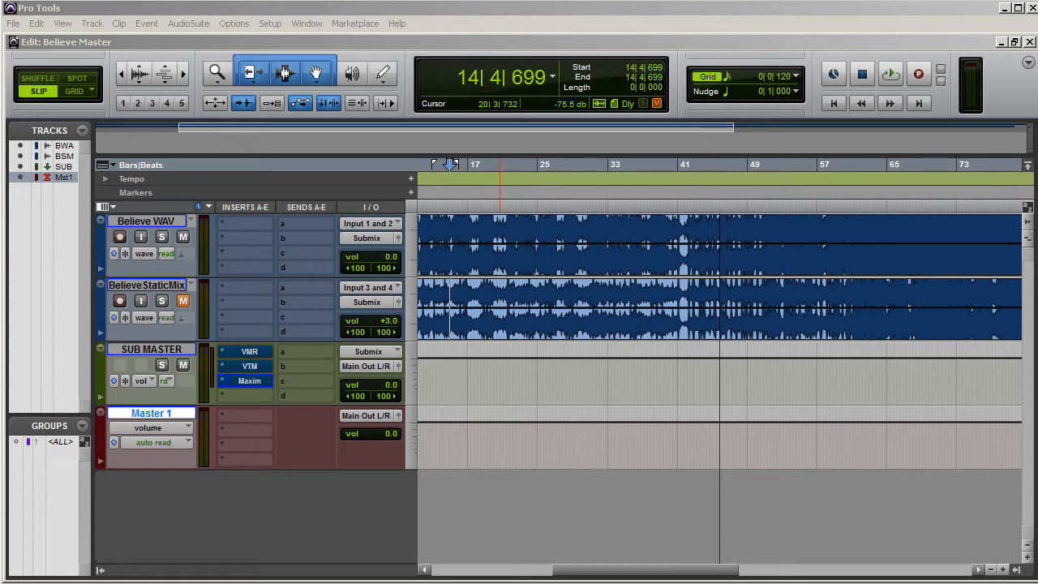
# Play from bar 14 in the Believe Master session, swapping the mutes from Believe WAV to BelieveStaticMix and back to compare both mixes
pyautogui.click(162, 224)
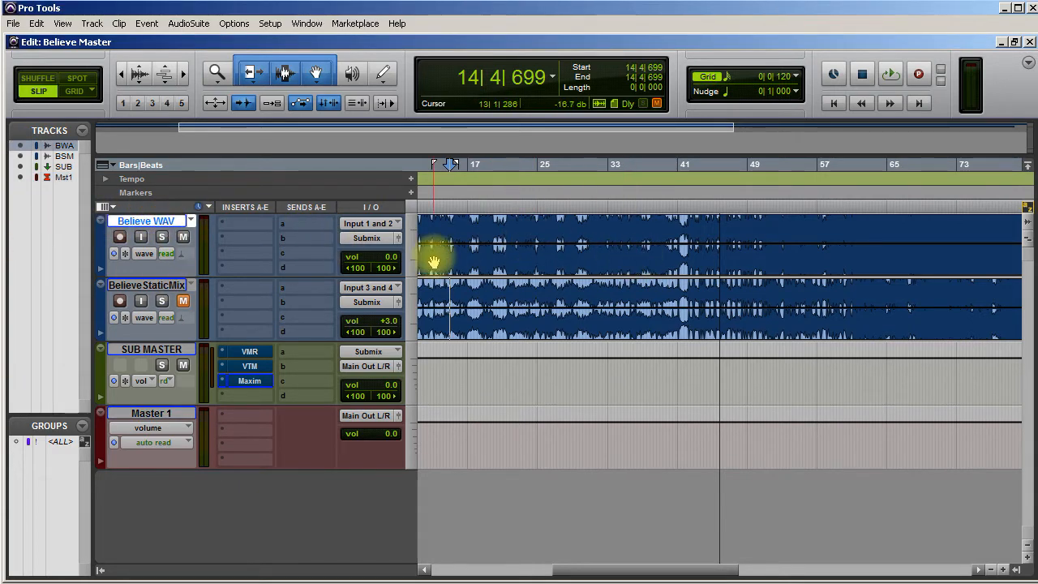
pyautogui.click(158, 285)
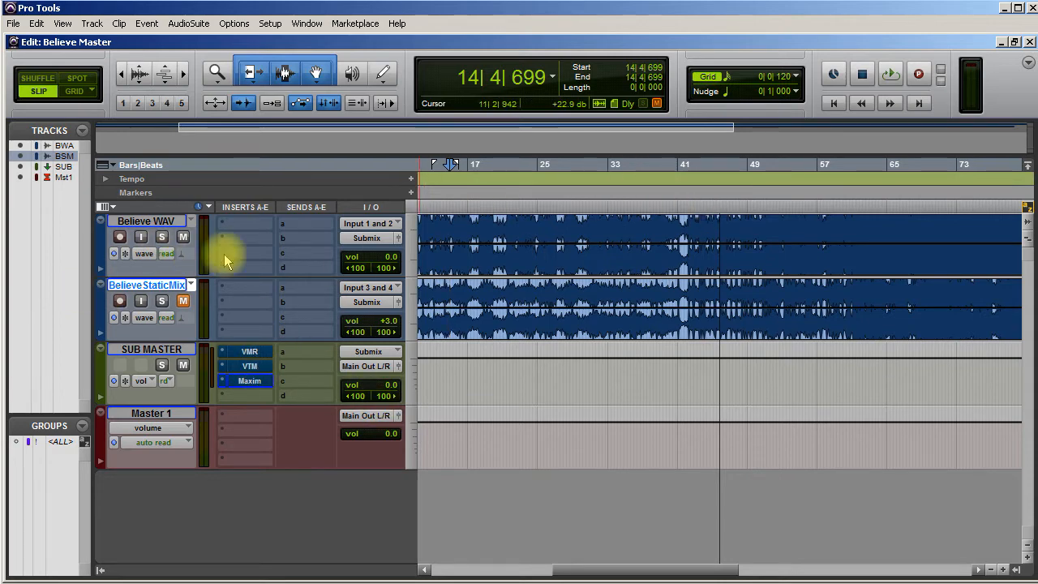
pyautogui.press('space')
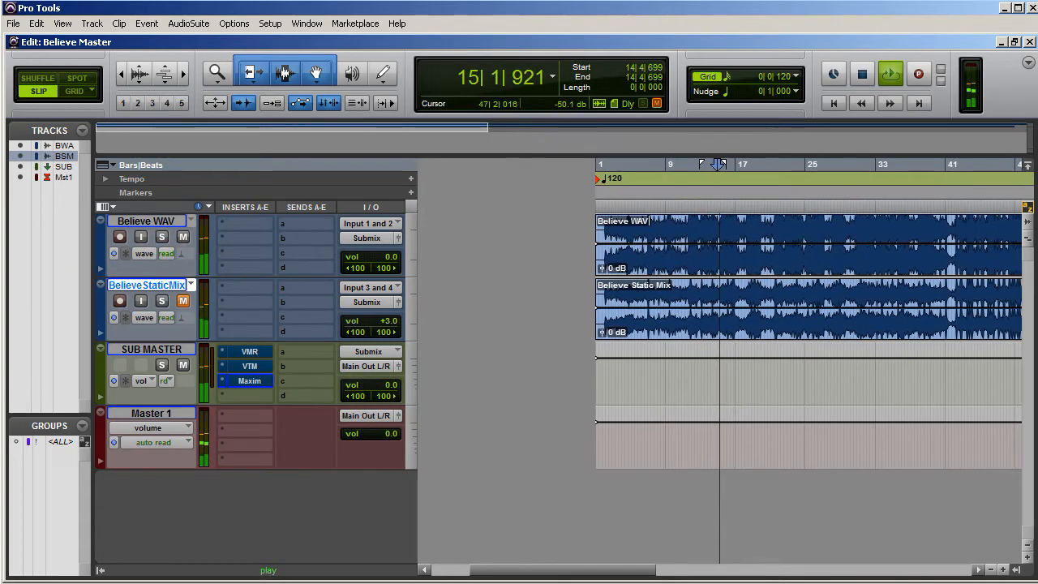
pyautogui.press('space')
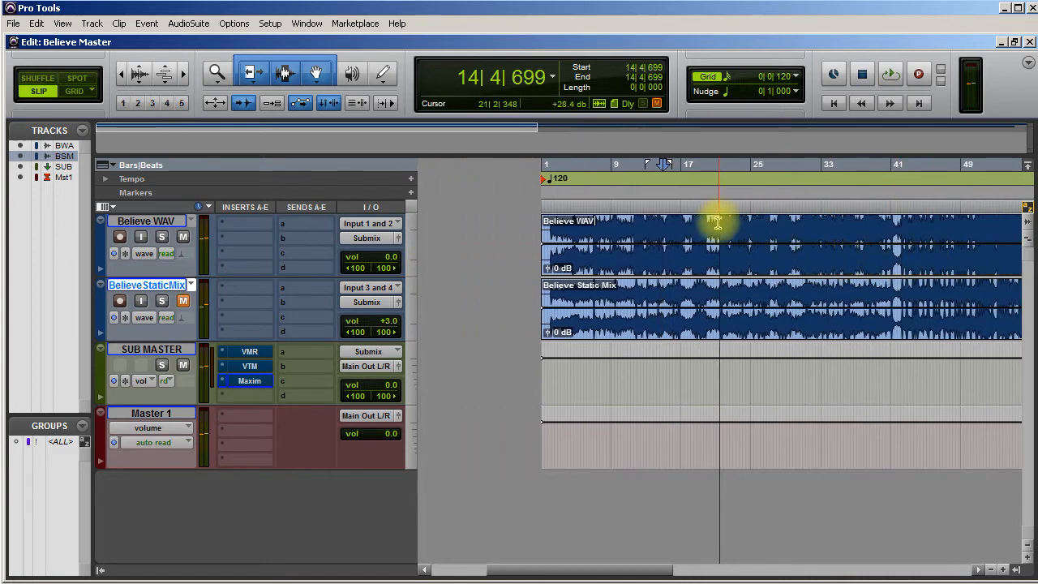
pyautogui.press('space')
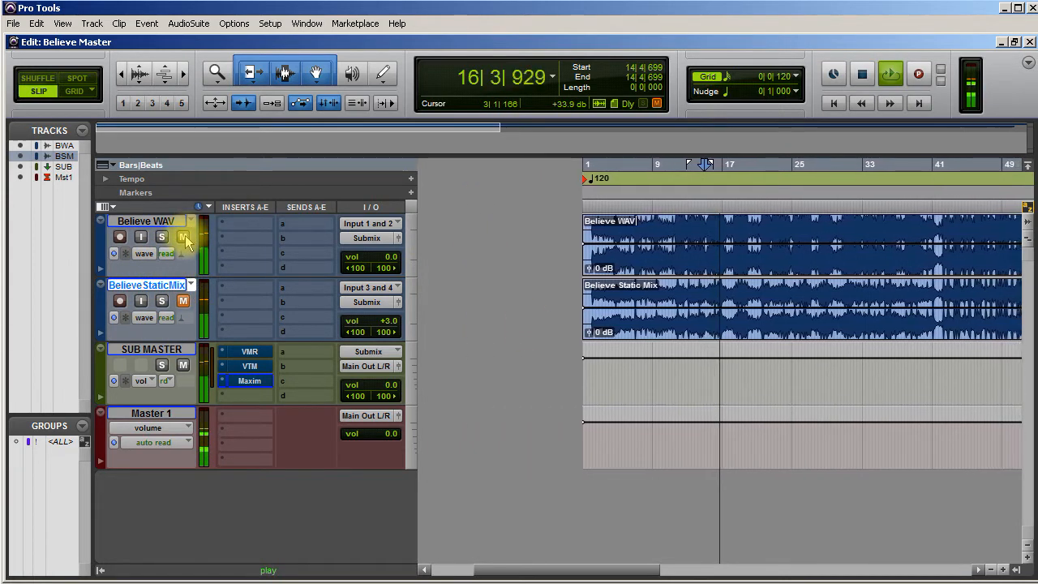
pyautogui.click(186, 240)
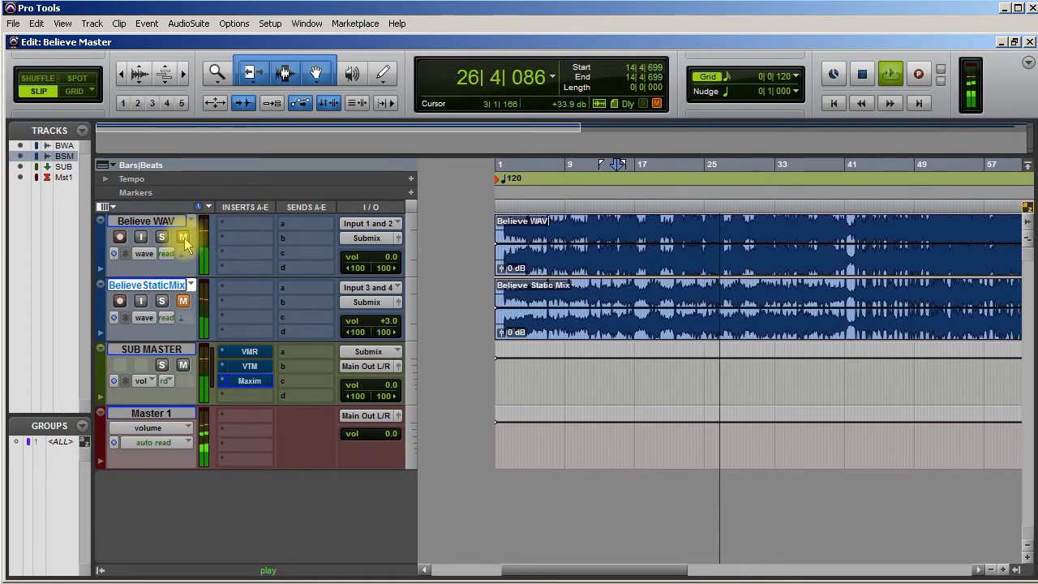
pyautogui.click(184, 302)
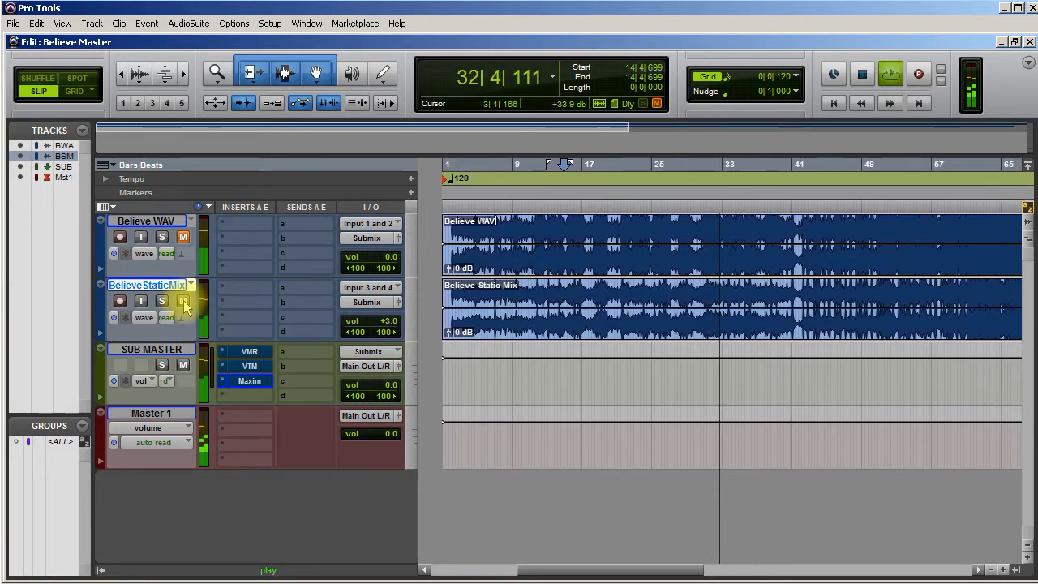
pyautogui.click(183, 301)
pyautogui.click(183, 236)
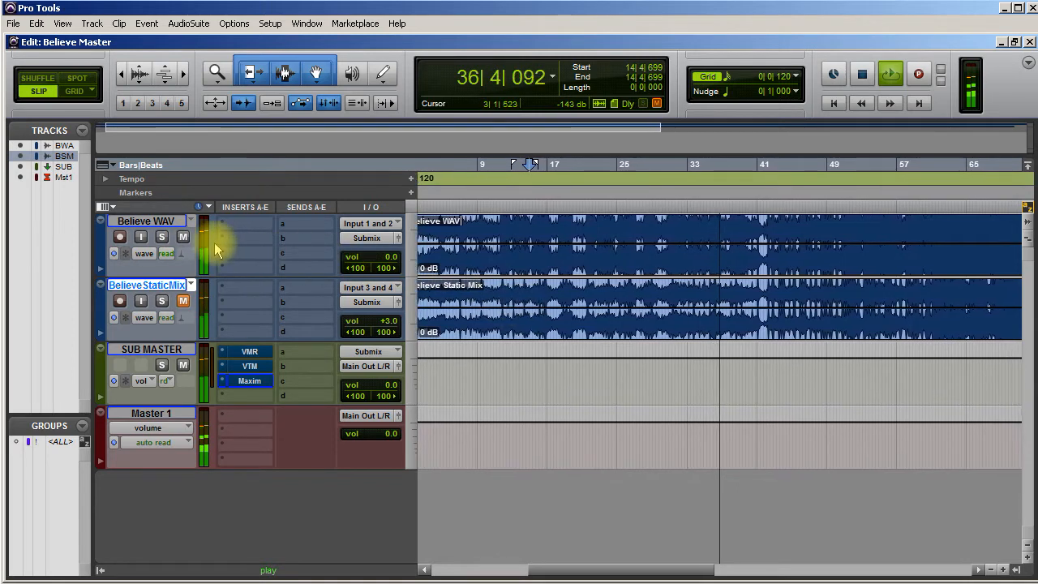
# Keep alternating the mutes of Believe WAV and BelieveStaticMix through the bar 37 to 53 passage, and stop on the static mix
pyautogui.click(185, 238)
pyautogui.click(183, 302)
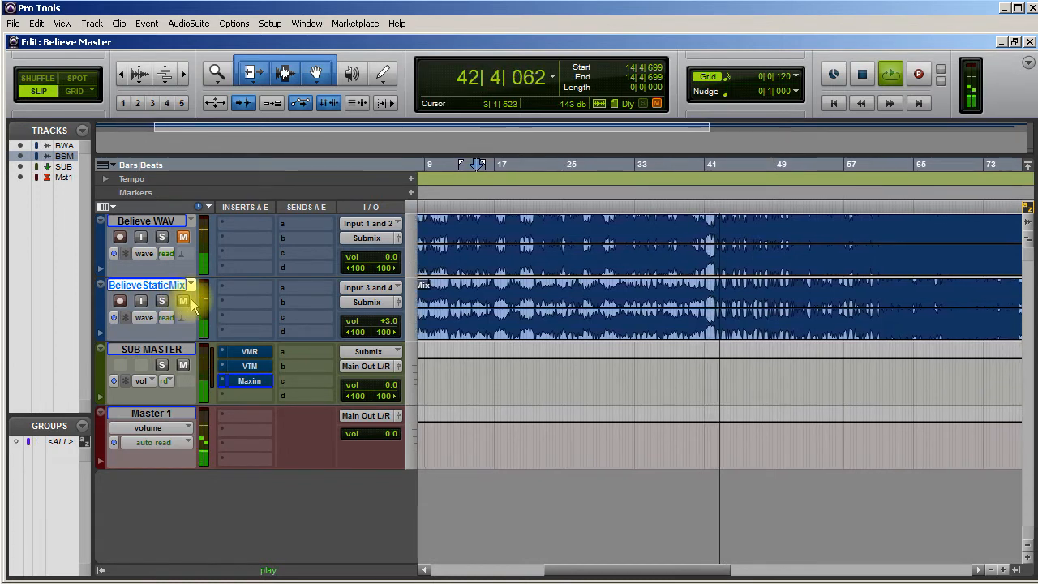
pyautogui.click(183, 303)
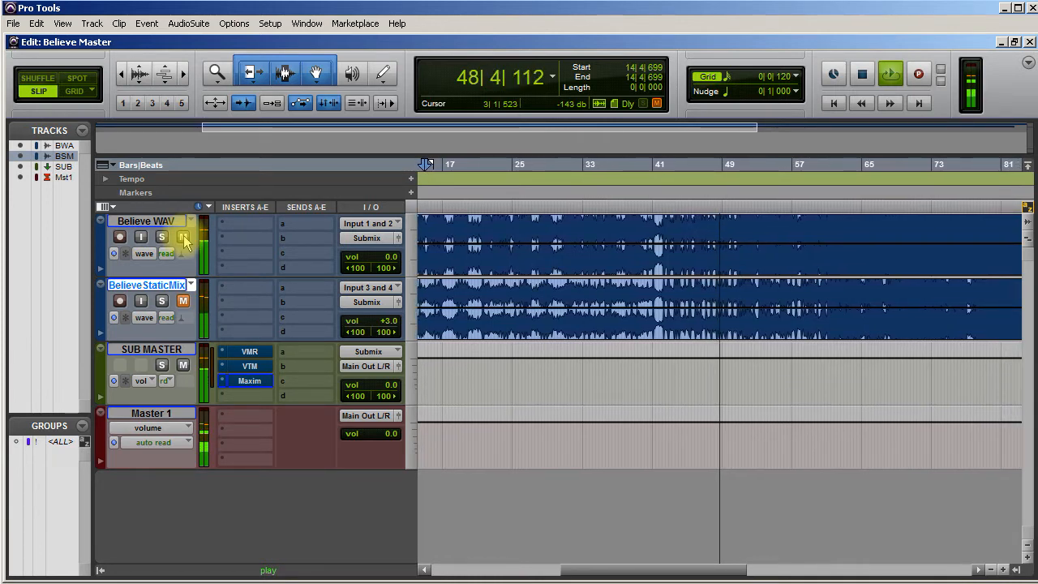
pyautogui.click(183, 302)
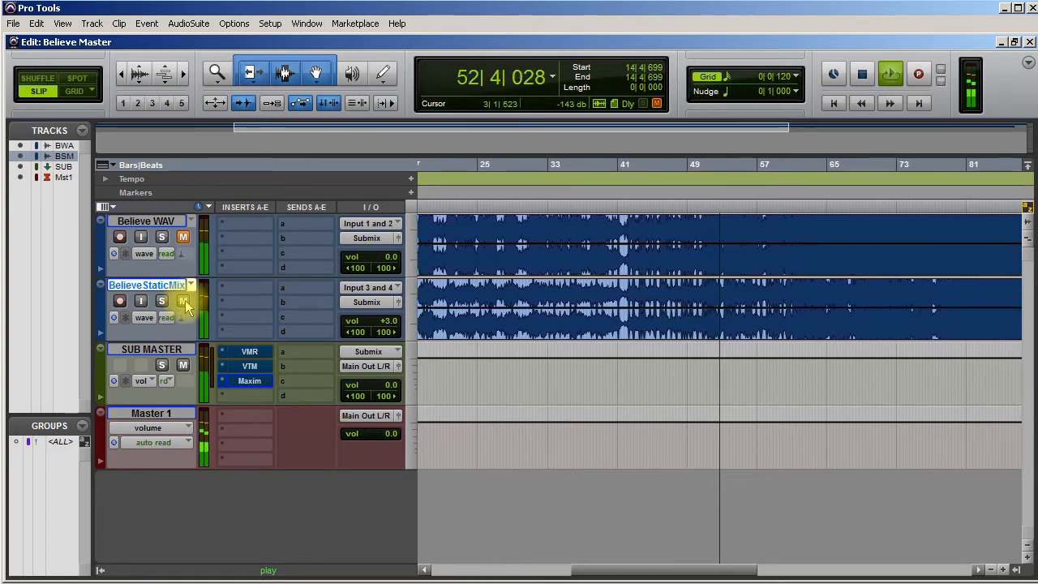
pyautogui.press('space')
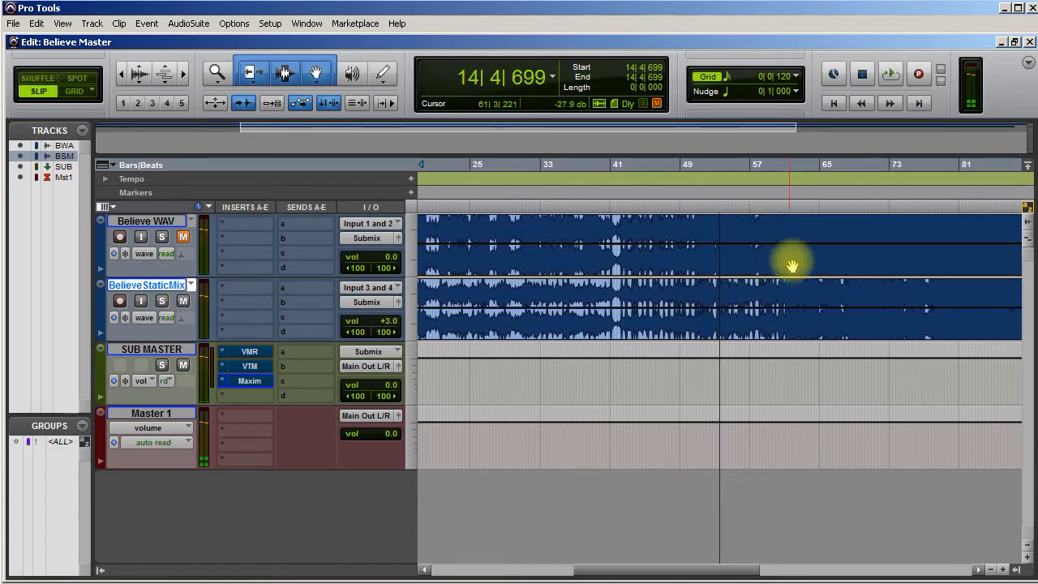
# Play from bar 70 with BelieveStaticMix audible, alternating it with Believe WAV by swapping their mutes
pyautogui.click(872, 225)
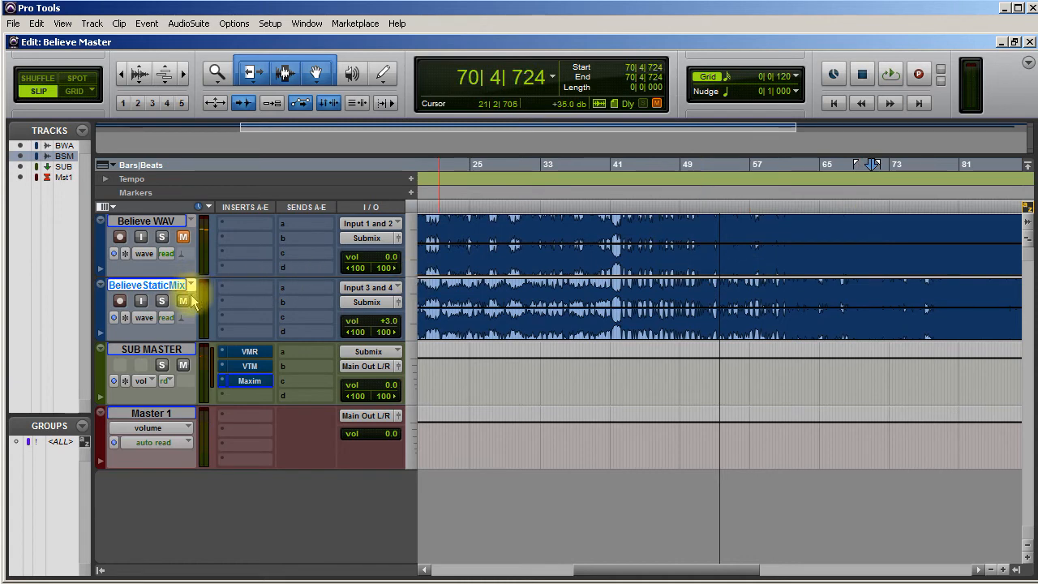
pyautogui.press('space')
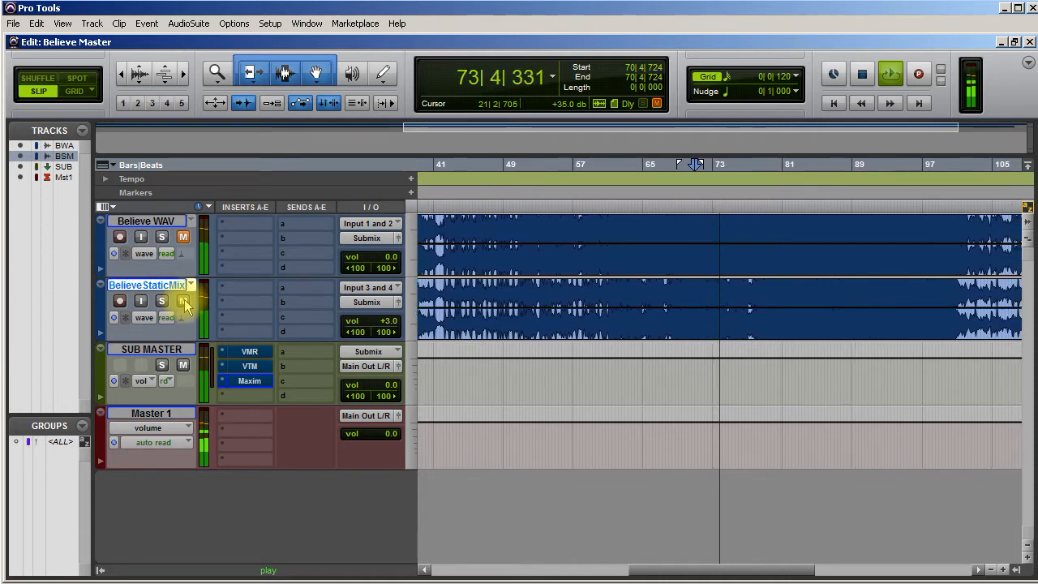
pyautogui.click(184, 301)
pyautogui.click(183, 237)
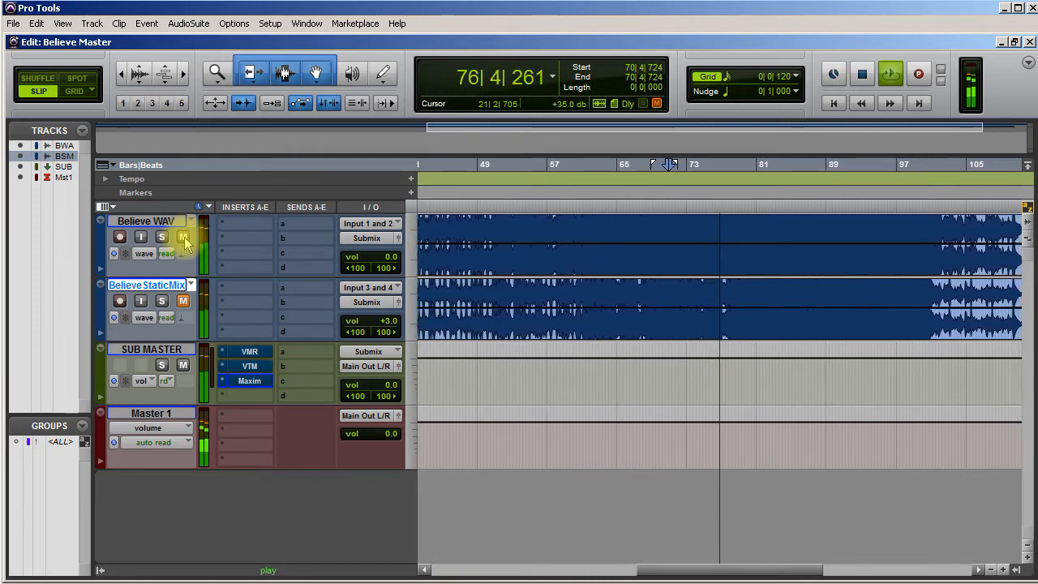
pyautogui.click(184, 302)
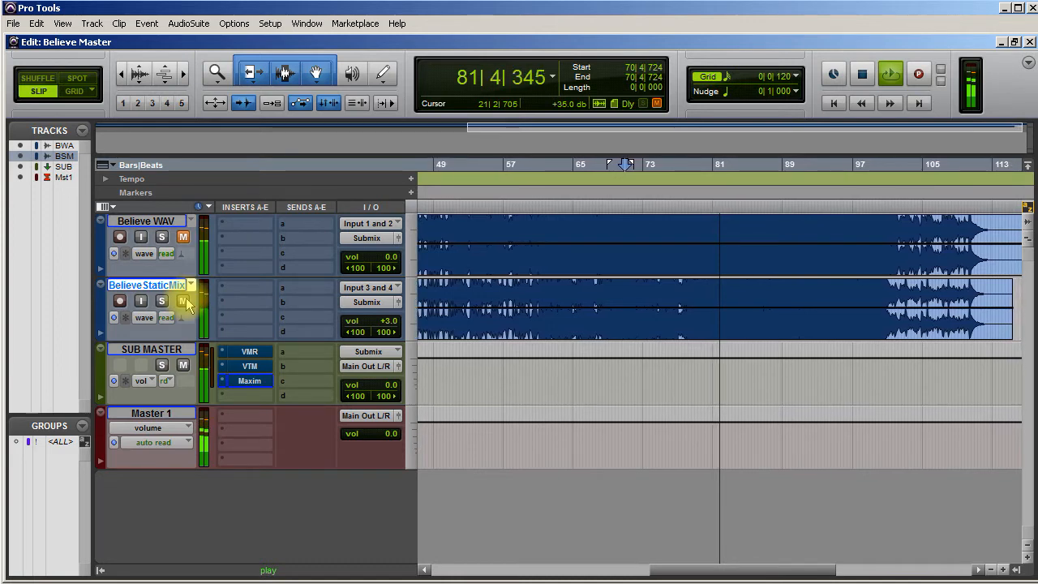
pyautogui.click(185, 298)
pyautogui.click(183, 237)
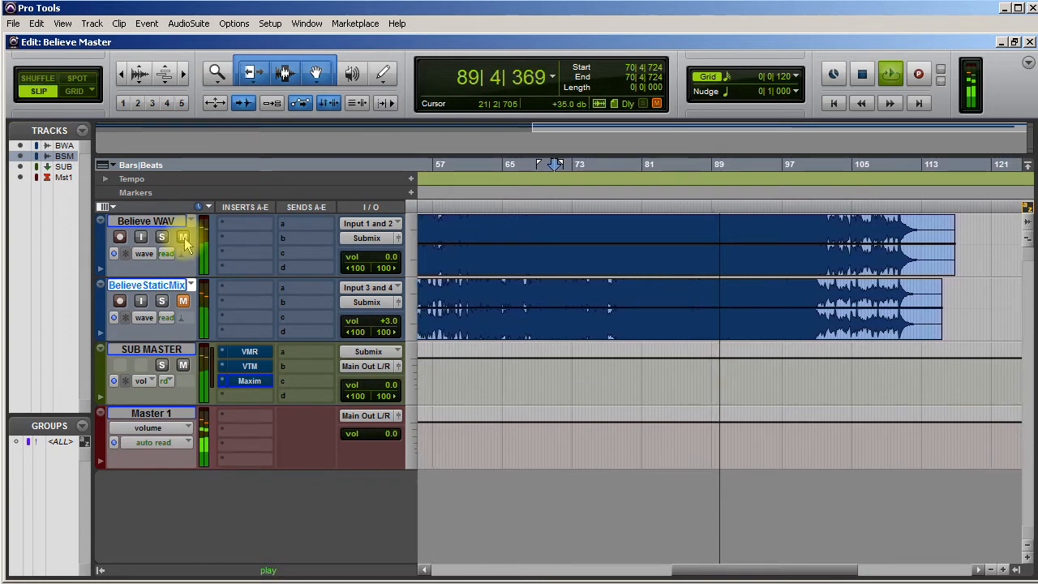
# Continue comparing the two mixes through the song's ending, finish with Believe WAV audible and BelieveStaticMix muted, and stop playback
pyautogui.click(183, 237)
pyautogui.click(183, 301)
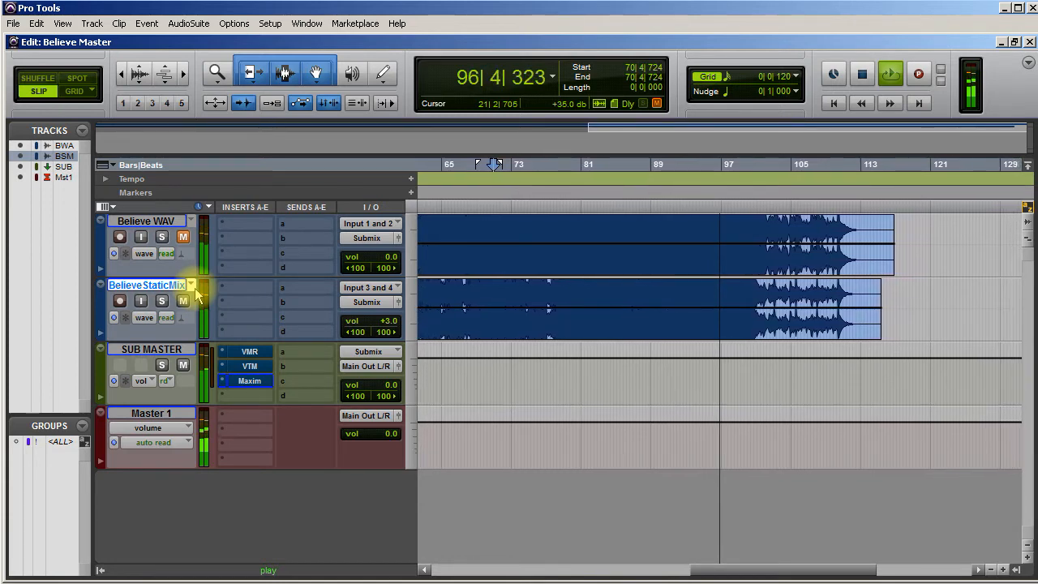
pyautogui.click(182, 237)
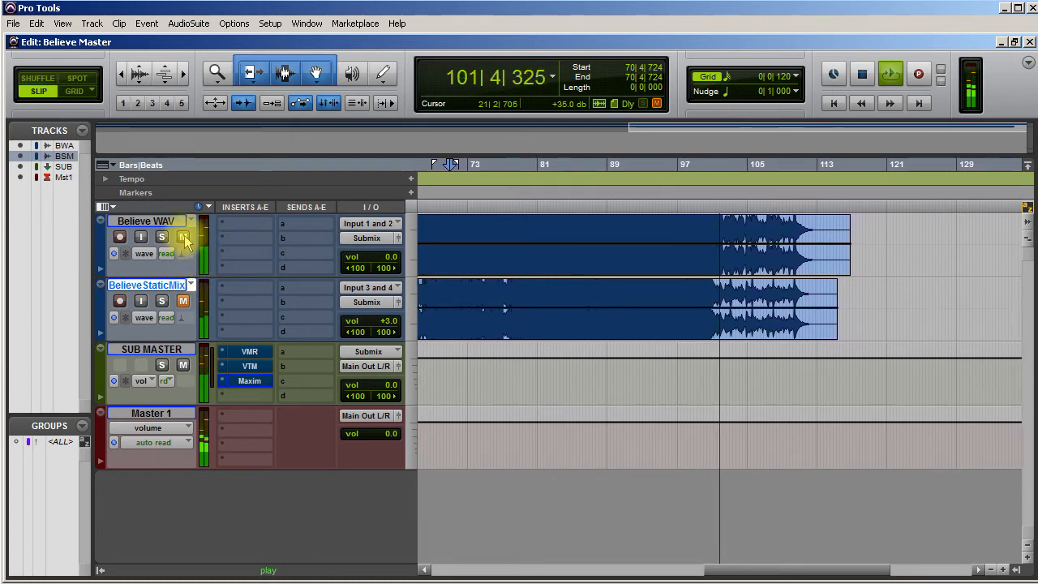
pyautogui.click(183, 302)
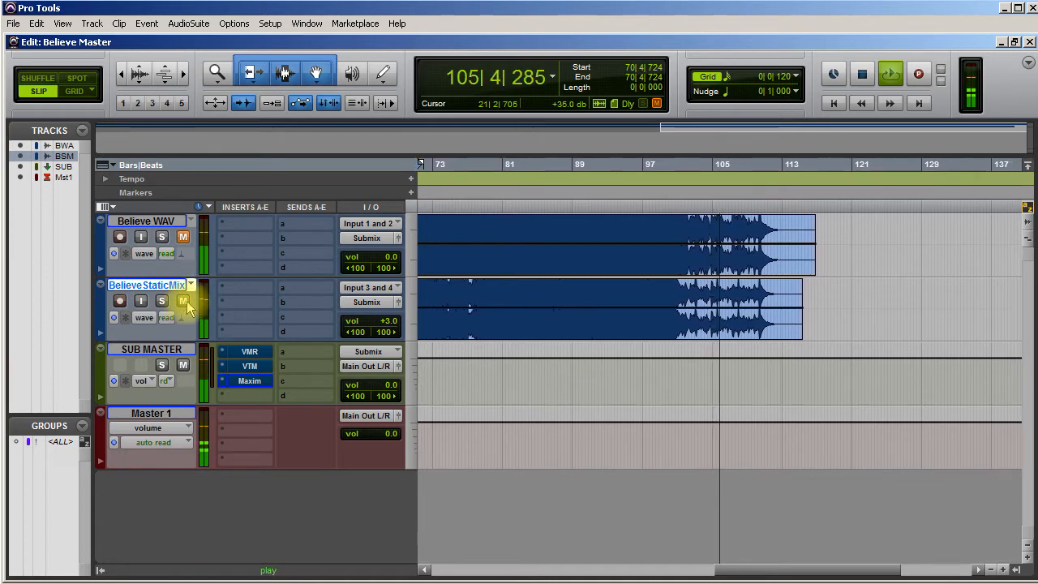
pyautogui.click(184, 237)
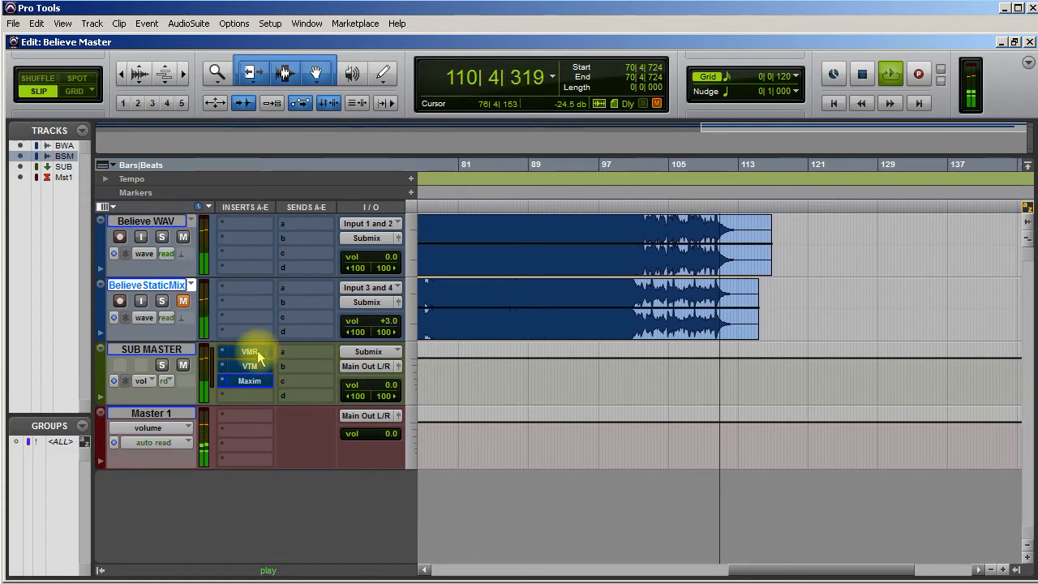
pyautogui.press('space')
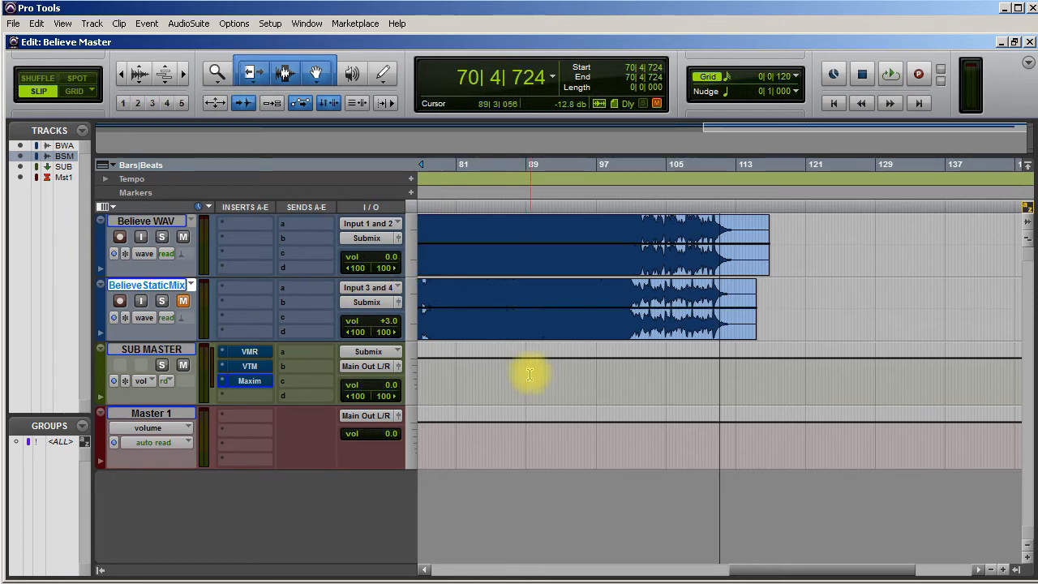
# Open the VMR insert on SUB MASTER and examine the band settings of the CS-EQ module
pyautogui.click(224, 361)
pyautogui.click(227, 368)
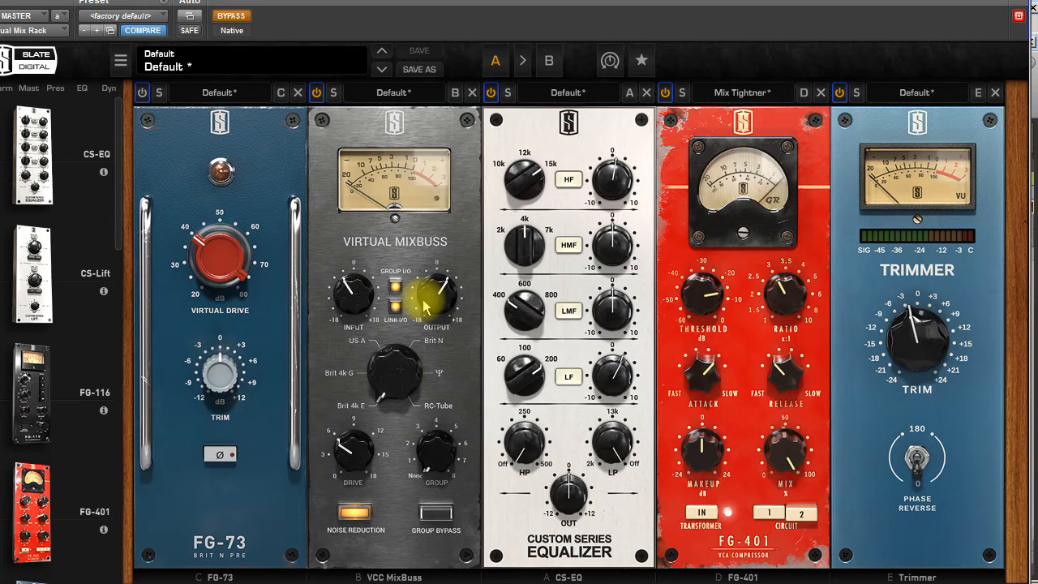
pyautogui.moveTo(613, 388)
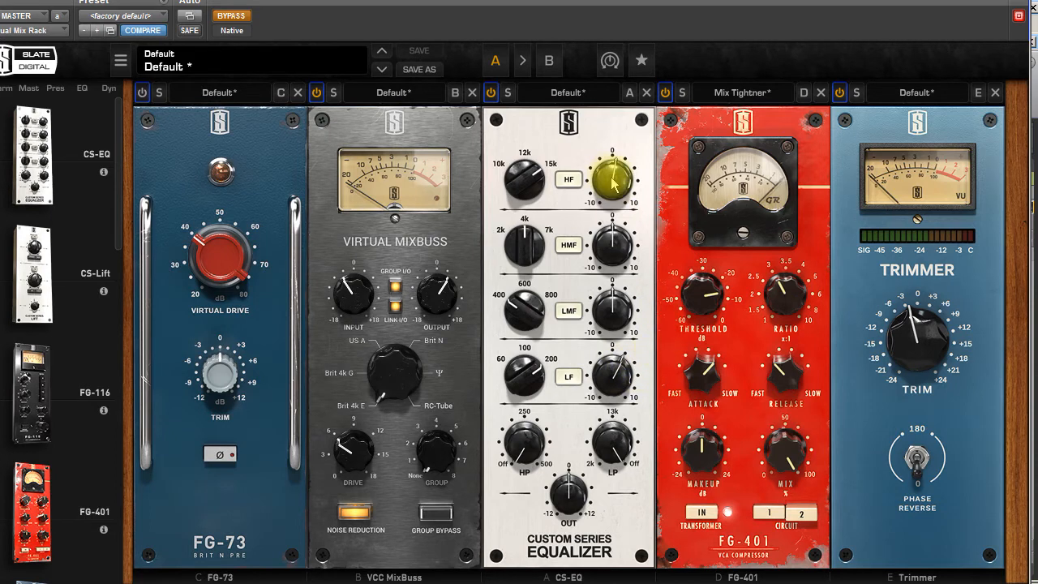
pyautogui.moveTo(617, 185)
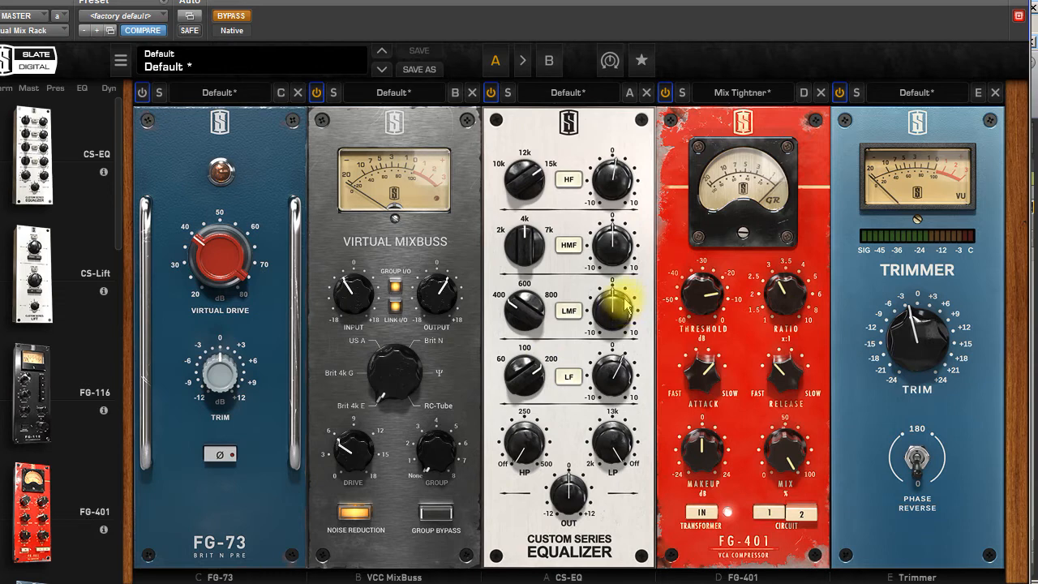
pyautogui.moveTo(622, 303)
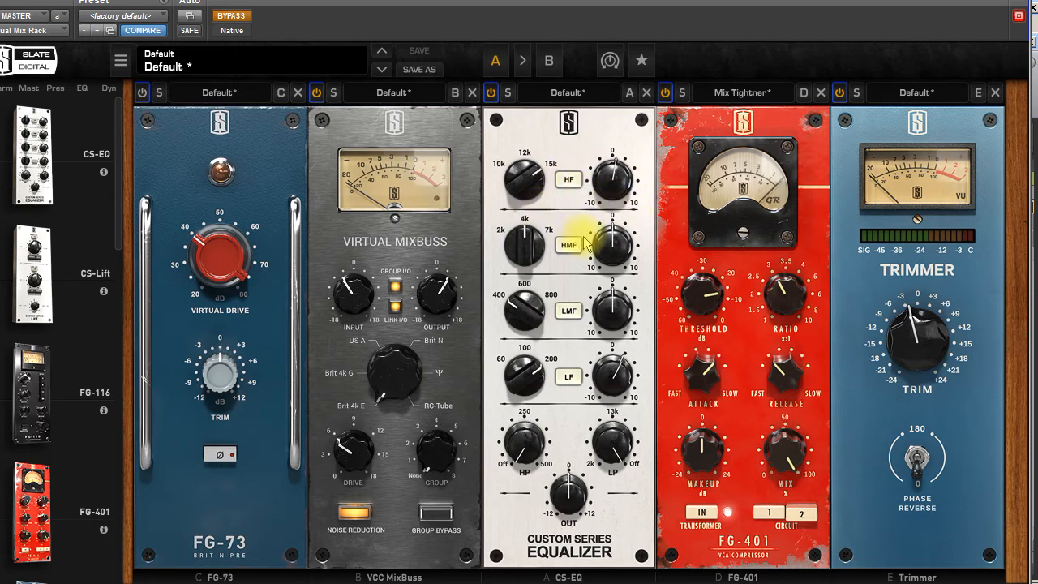
pyautogui.moveTo(601, 253)
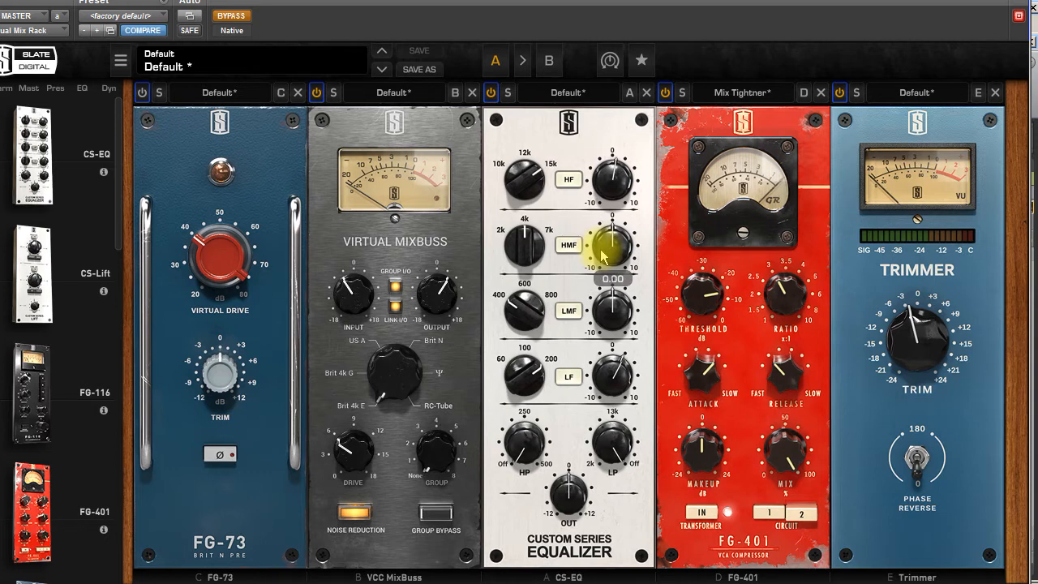
pyautogui.moveTo(540, 339)
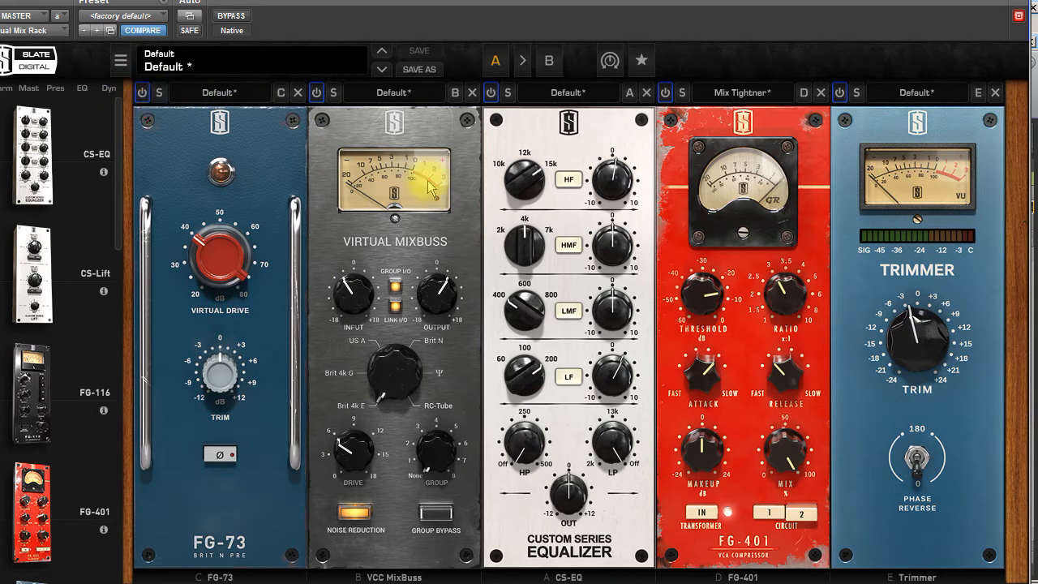
# Enable the FG-73, Virtual MixBuss and CS-EQ modules in turn during playback, toggling the MixBuss in and out to compare
pyautogui.click(143, 93)
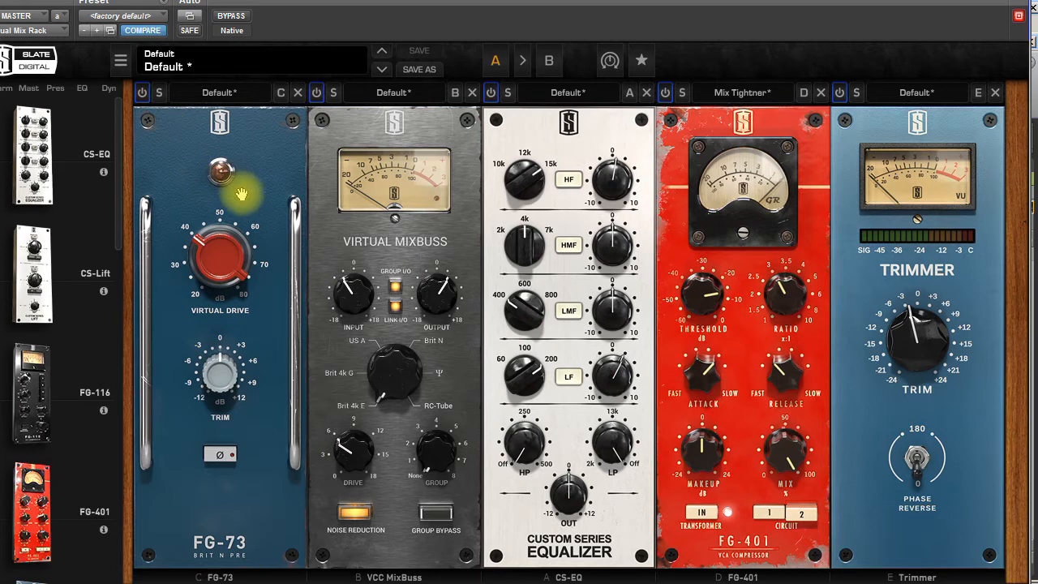
pyautogui.click(143, 92)
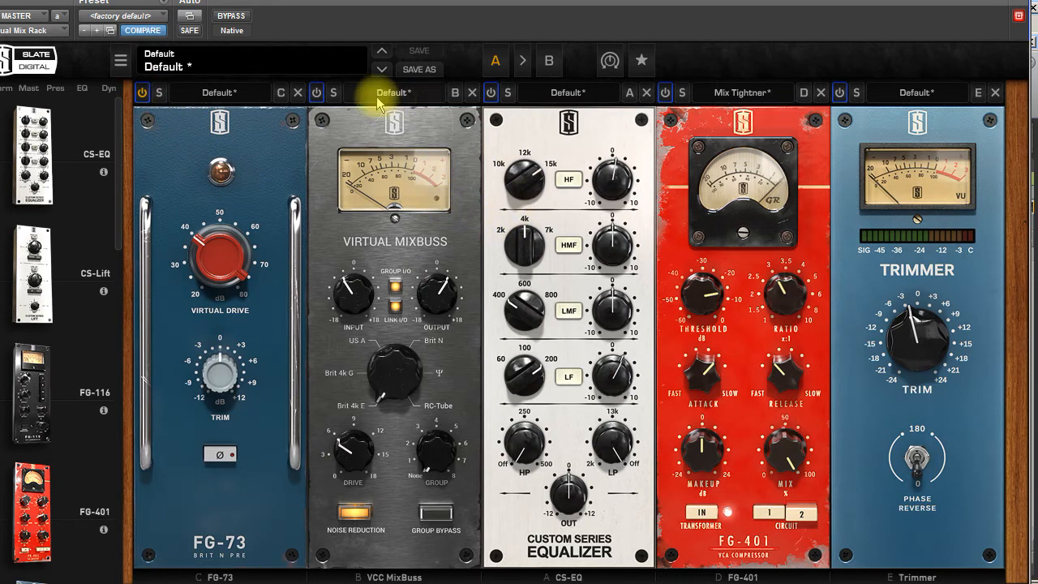
pyautogui.click(317, 93)
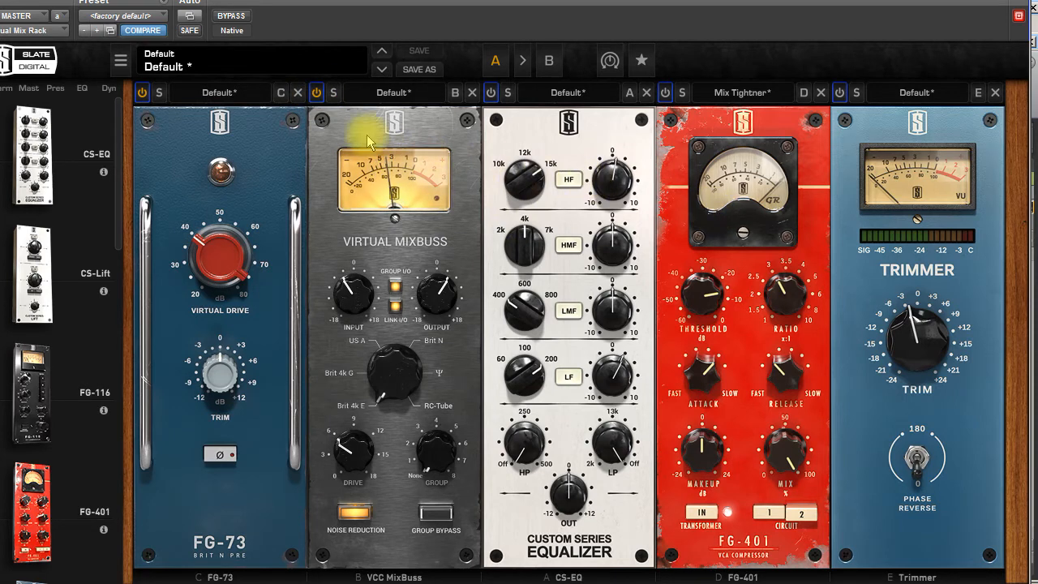
pyautogui.click(317, 93)
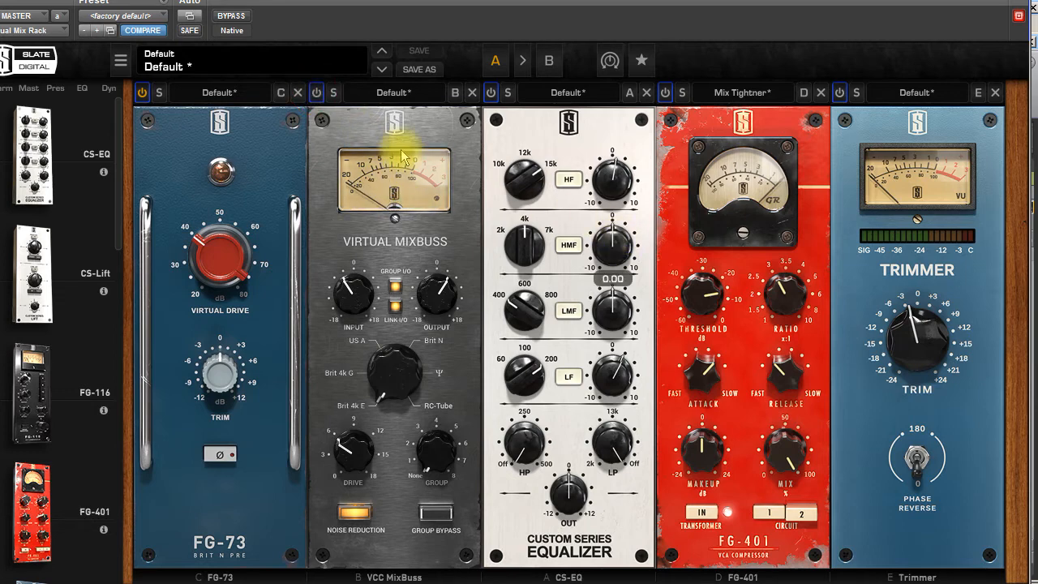
pyautogui.click(317, 93)
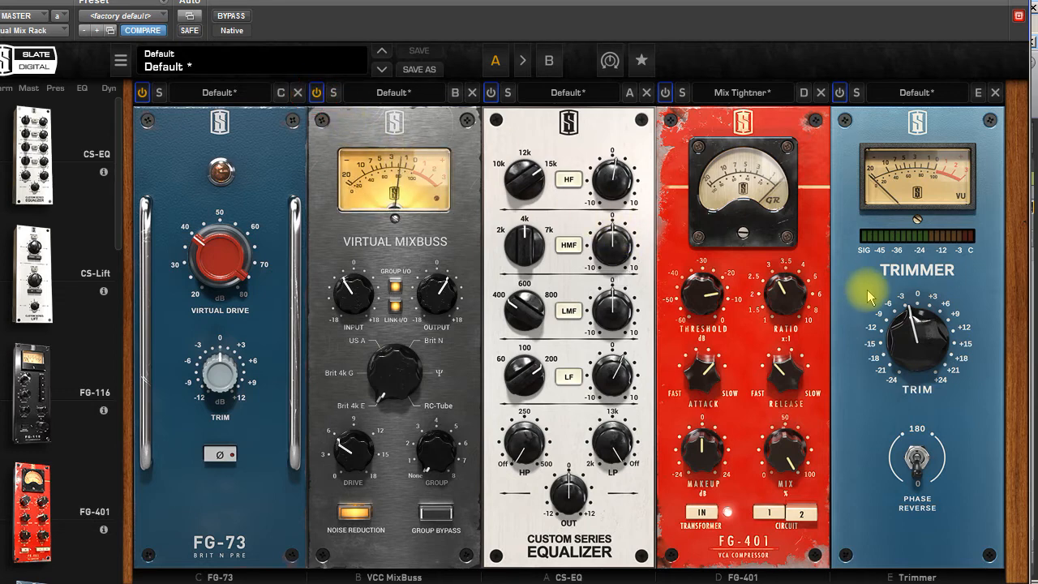
pyautogui.click(317, 93)
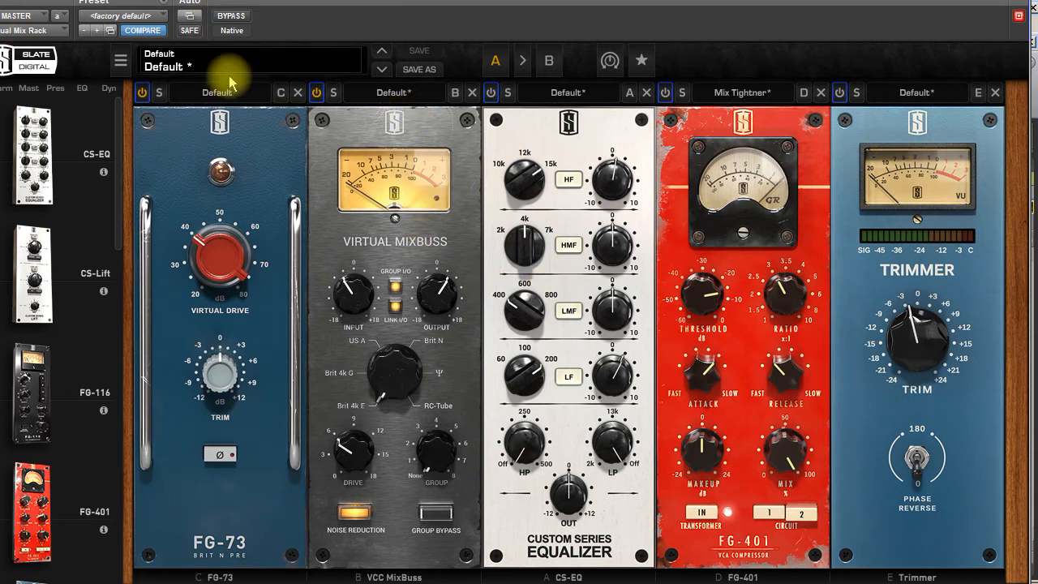
pyautogui.click(490, 94)
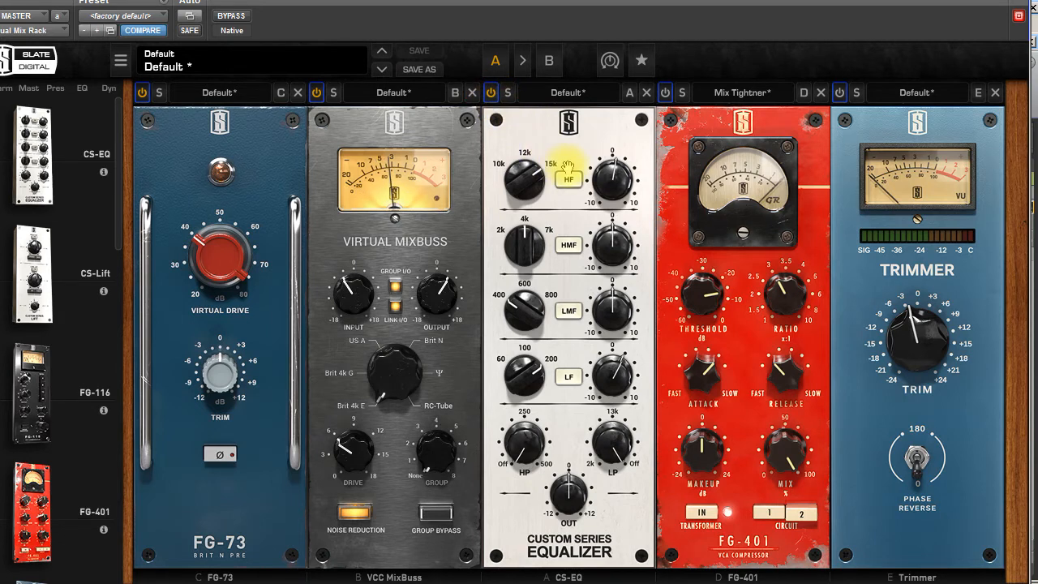
# Compare the mix with and without the CS-EQ module while examining its HF and LF band settings
pyautogui.moveTo(591, 197)
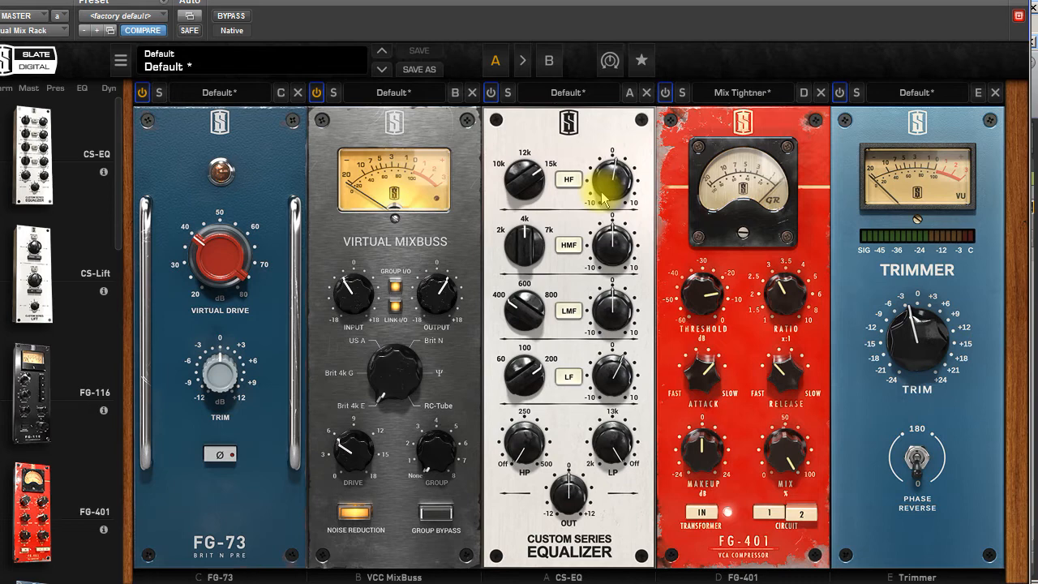
pyautogui.moveTo(614, 378); pyautogui.dragTo(628, 388)
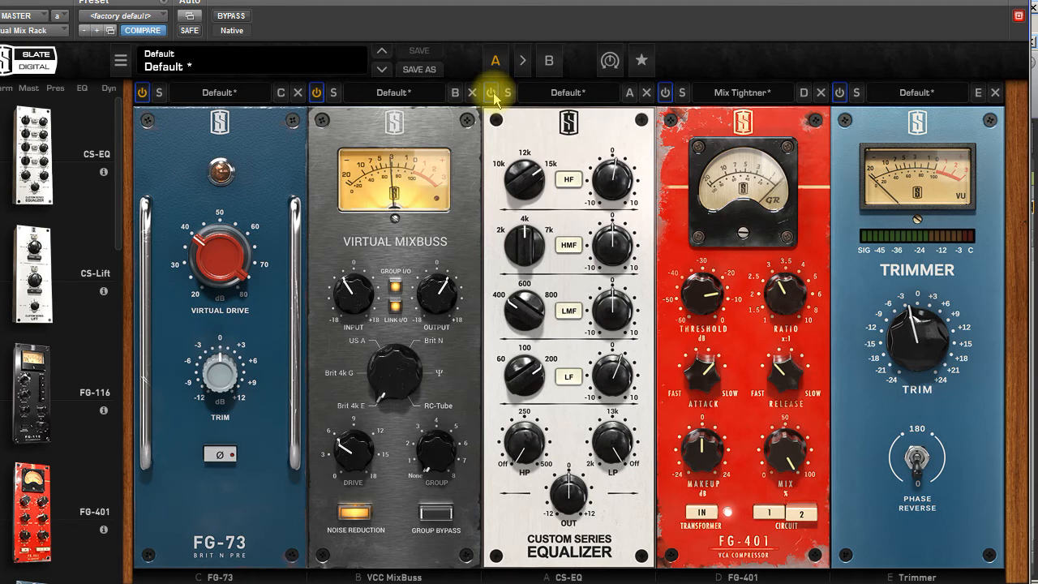
pyautogui.moveTo(610, 185); pyautogui.dragTo(623, 199)
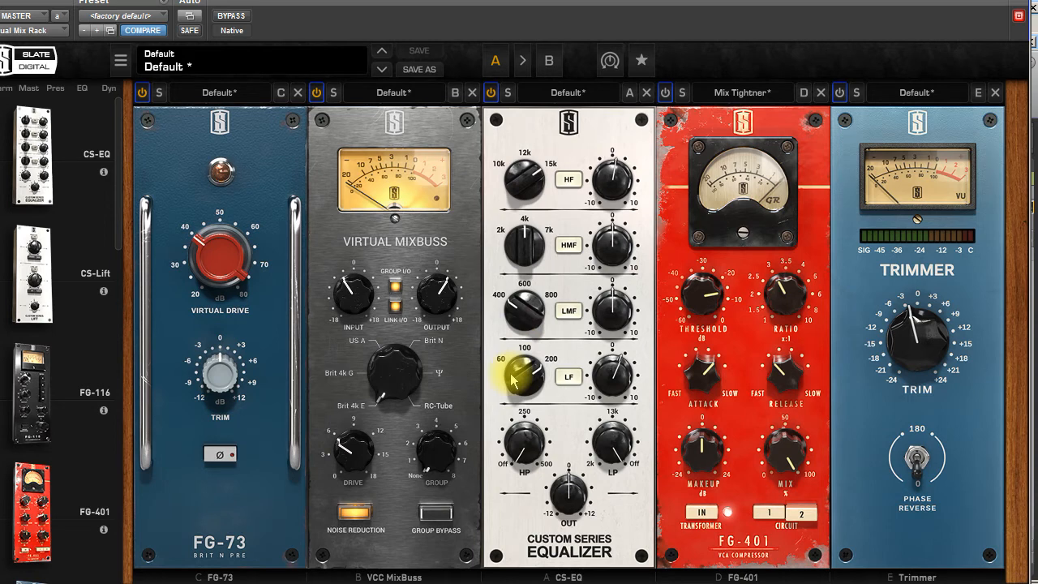
pyautogui.moveTo(513, 381)
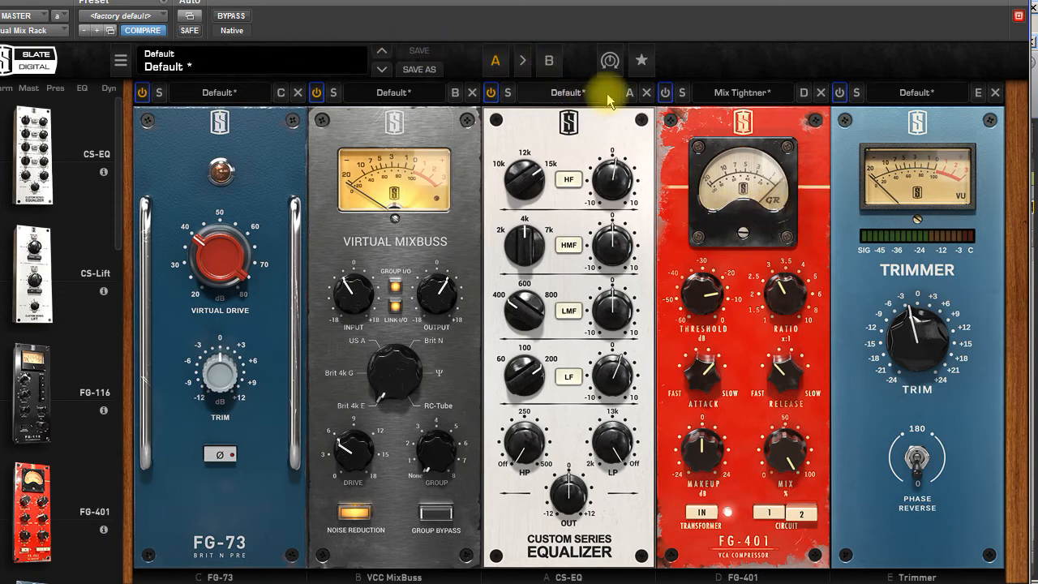
# Enable the FG-401 and Trimmer modules, then compare the whole rack active and bypassed
pyautogui.click(666, 93)
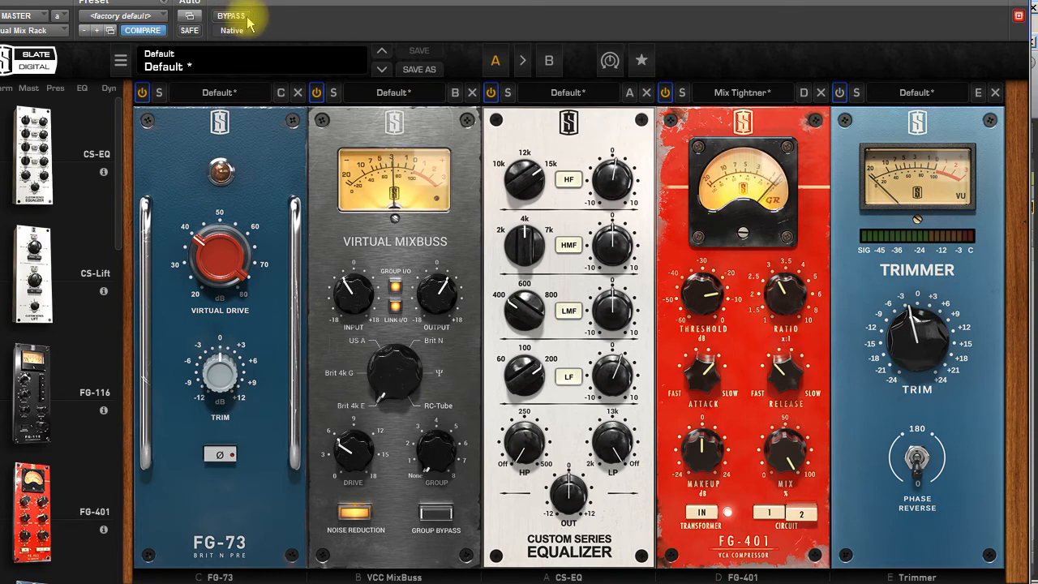
pyautogui.click(840, 93)
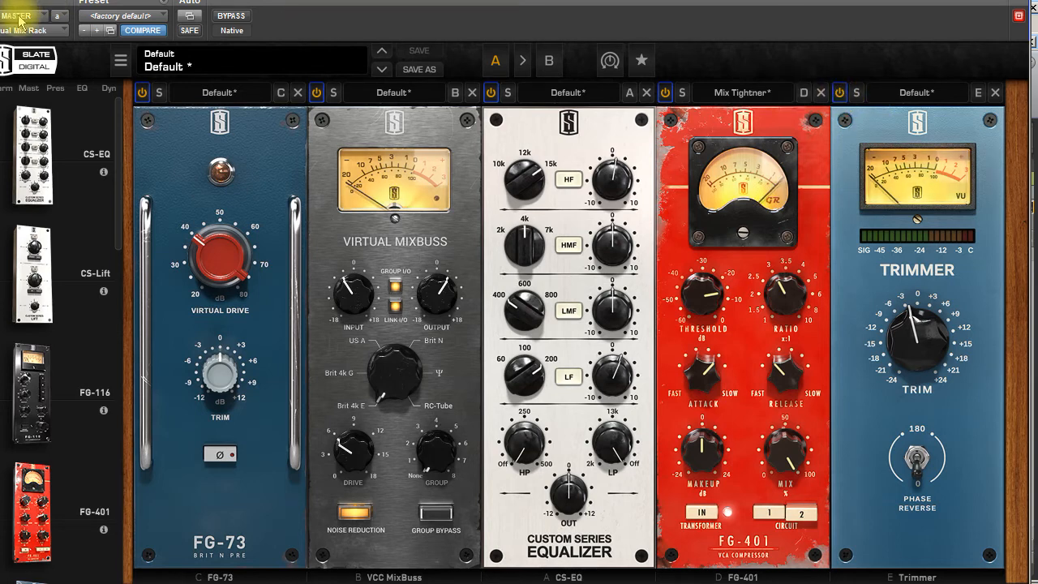
pyautogui.click(231, 15)
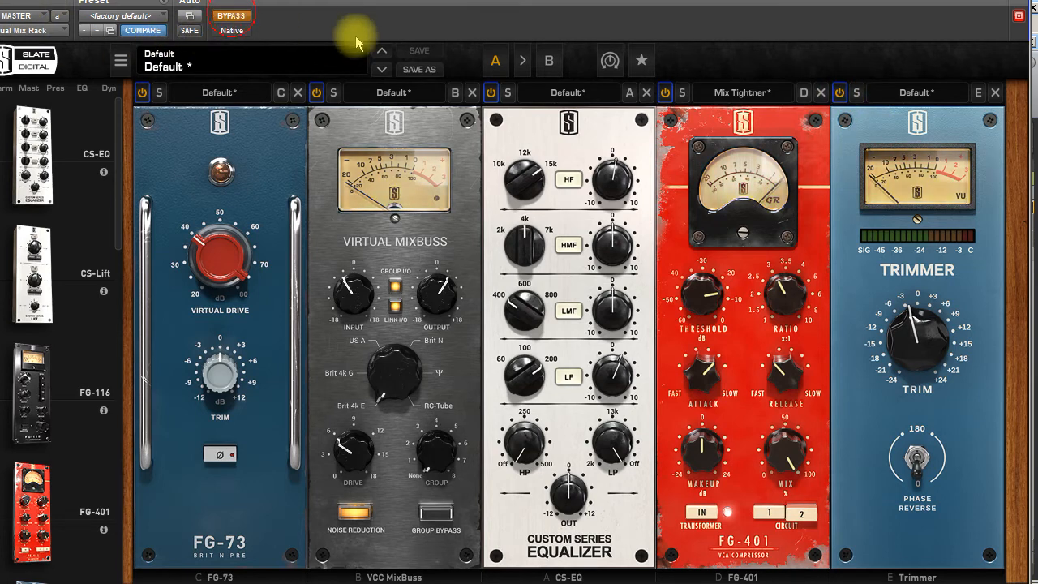
pyautogui.click(233, 17)
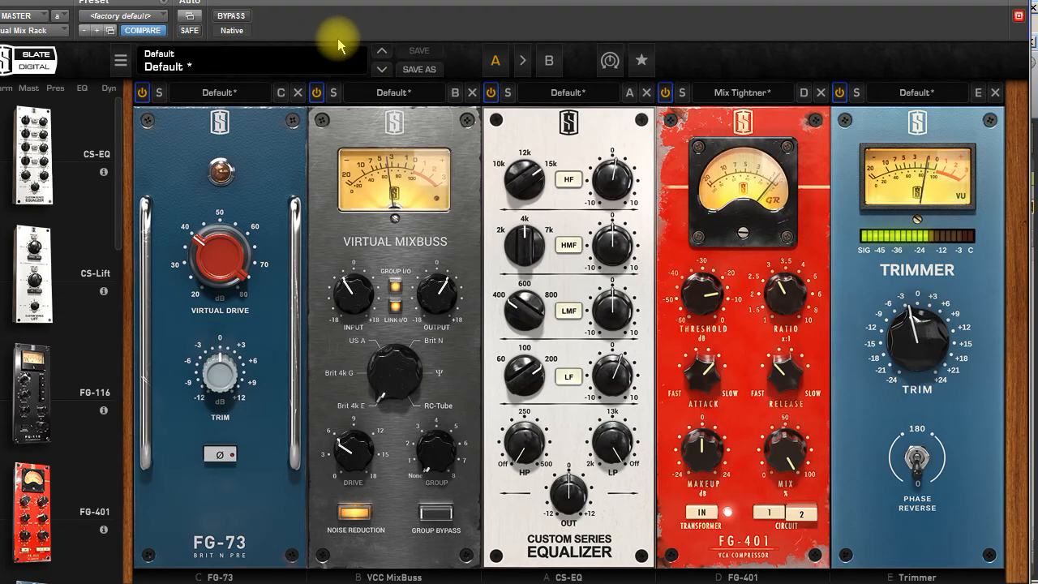
pyautogui.click(237, 18)
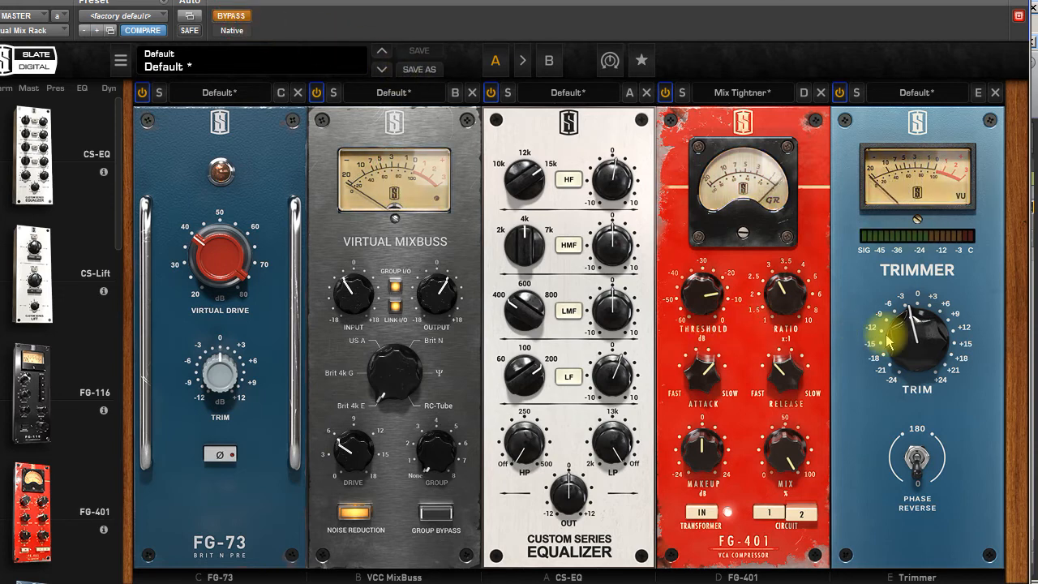
# Set the Trimmer's trim to -1.68 dB to match levels, and compare the rack active and bypassed
pyautogui.click(911, 345)
pyautogui.moveTo(912, 347); pyautogui.dragTo(912, 344)
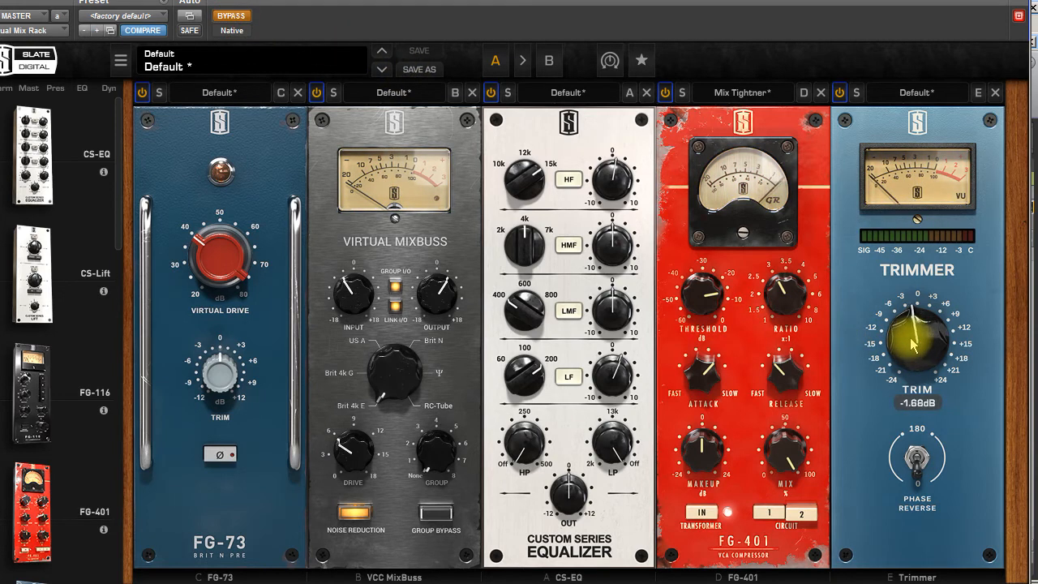
pyautogui.click(239, 18)
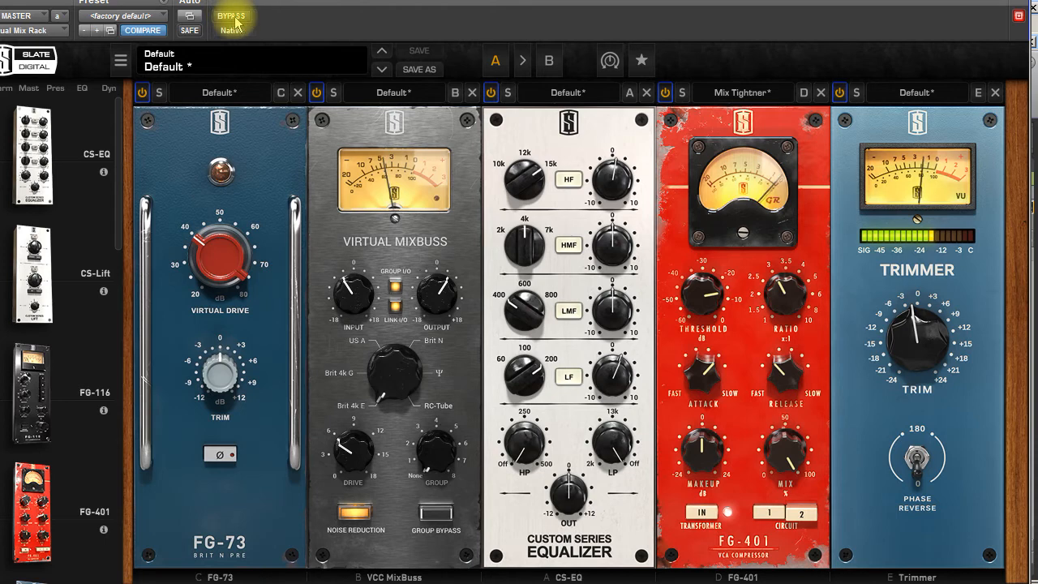
pyautogui.click(243, 20)
pyautogui.click(239, 18)
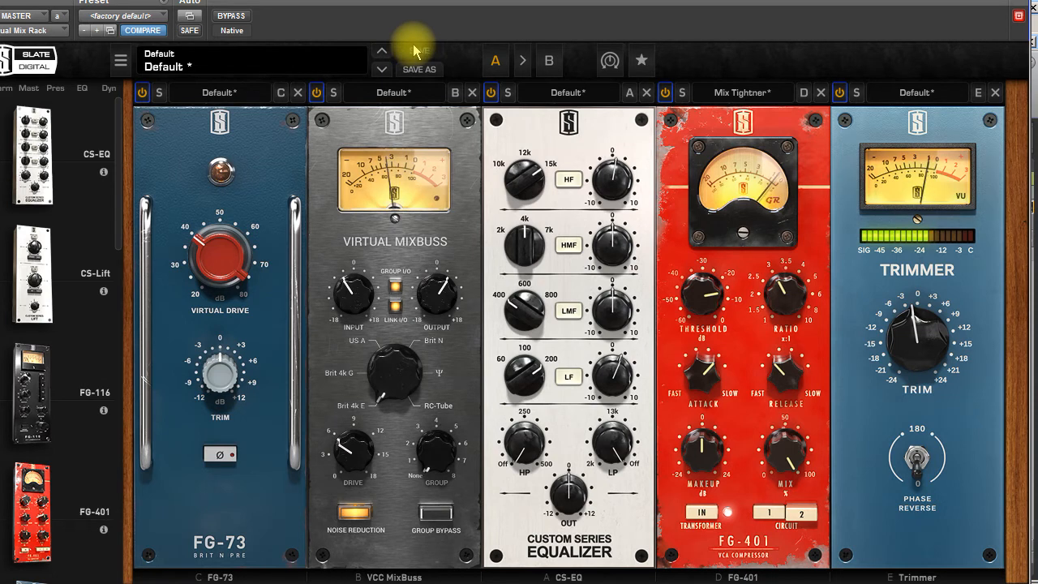
# Reduce the CS-EQ's LF gain to 1.05 and compare the rack repeatedly with its bypassed sound
pyautogui.moveTo(617, 381)
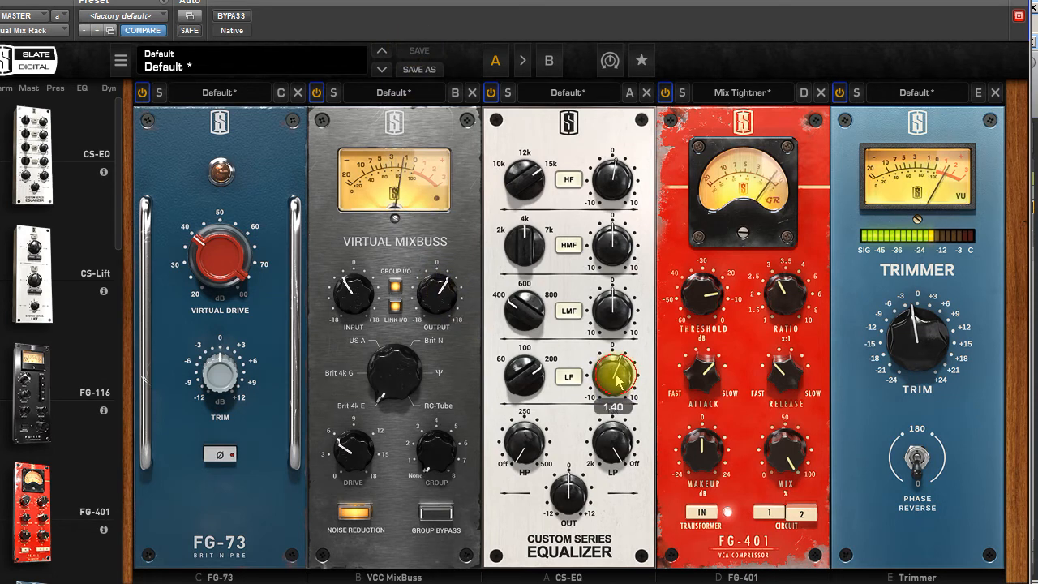
pyautogui.moveTo(618, 381); pyautogui.dragTo(617, 383)
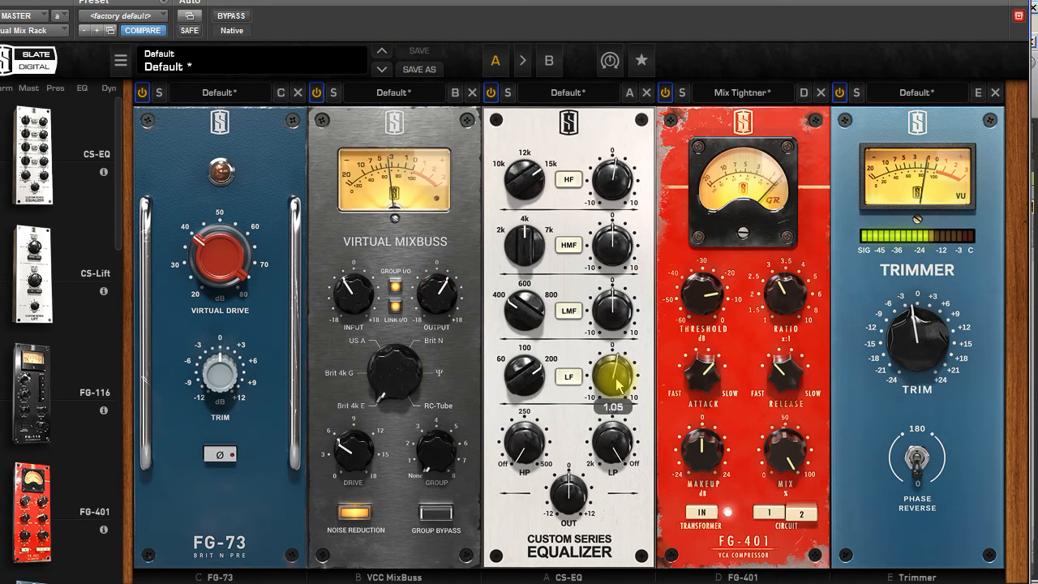
pyautogui.click(231, 16)
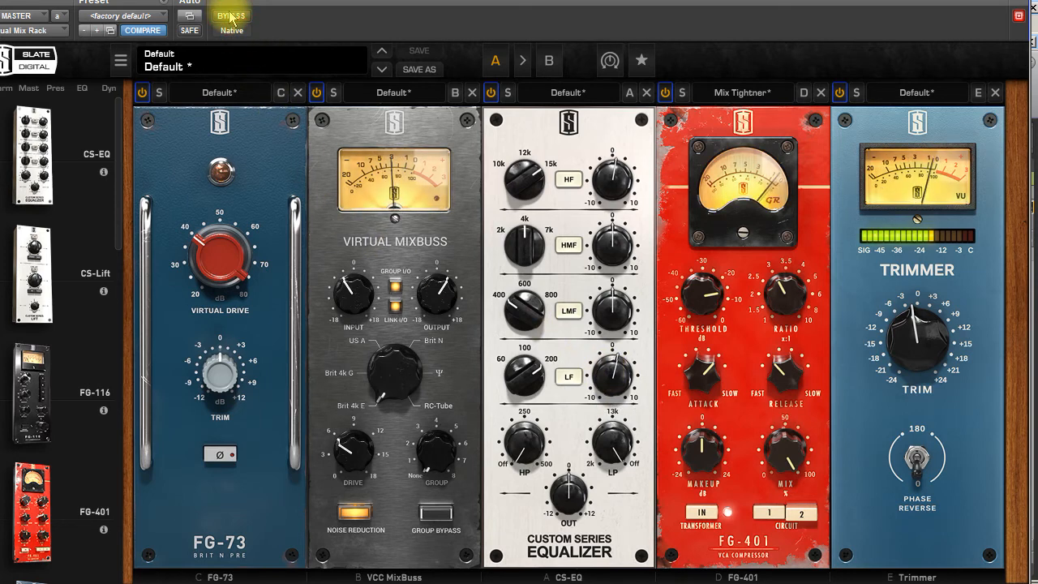
pyautogui.click(231, 16)
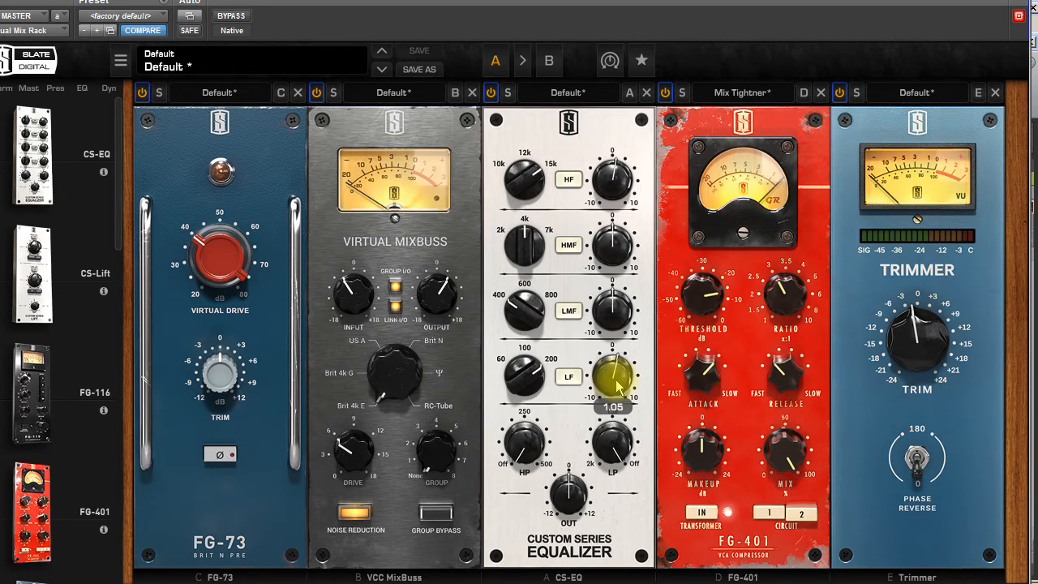
pyautogui.click(231, 17)
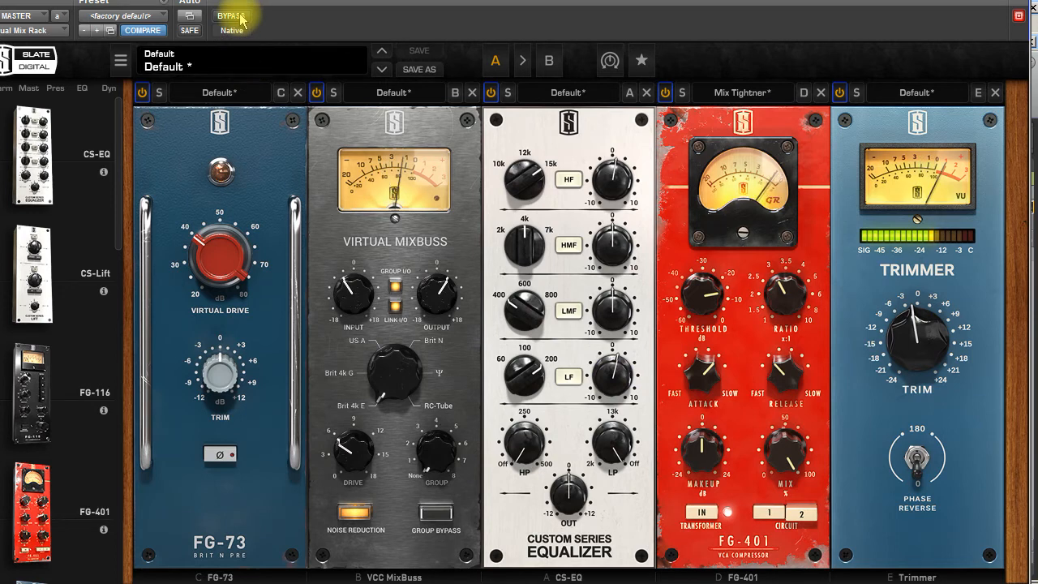
pyautogui.click(241, 18)
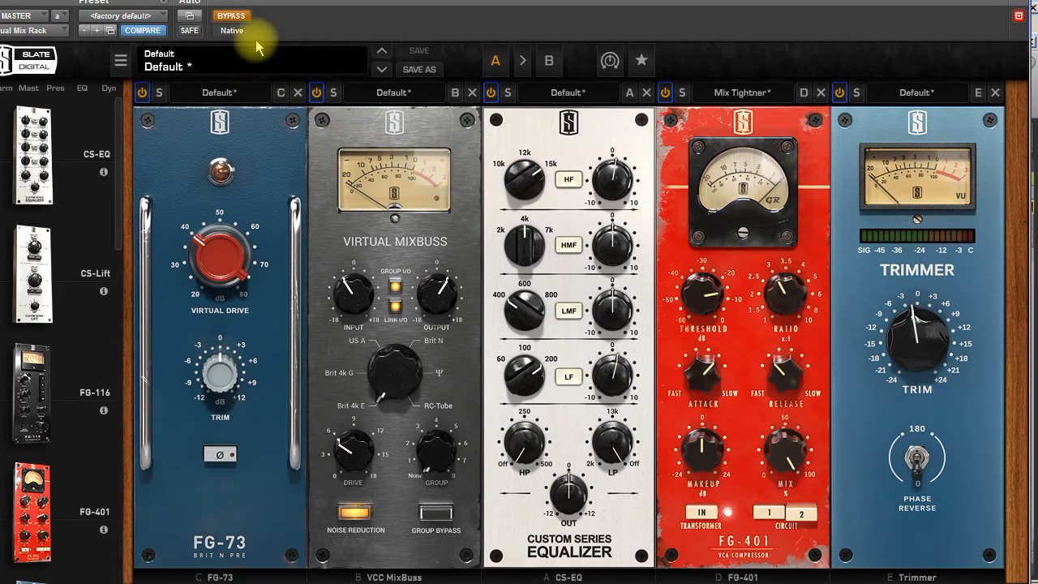
pyautogui.click(241, 19)
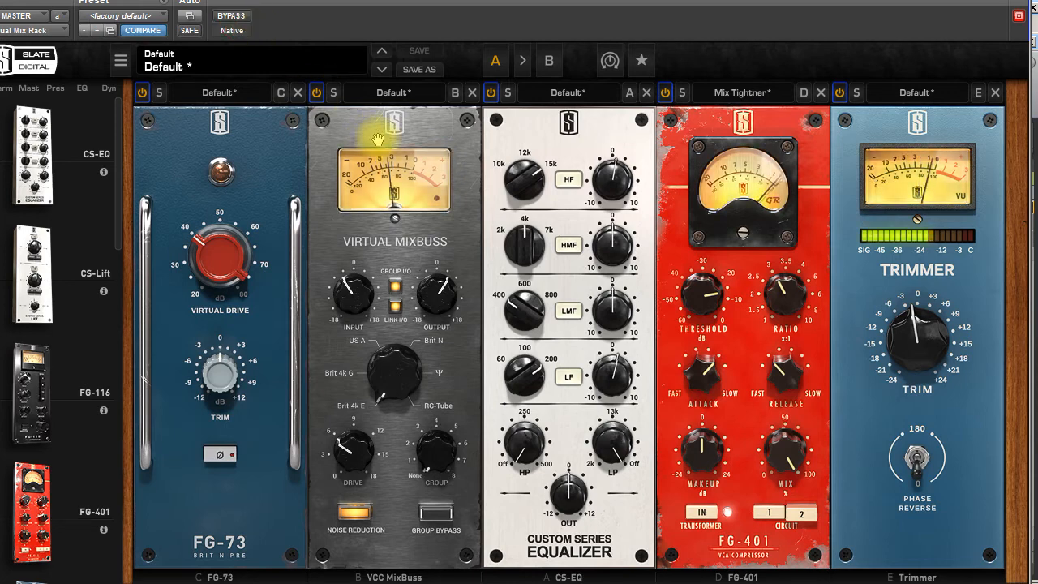
pyautogui.click(236, 19)
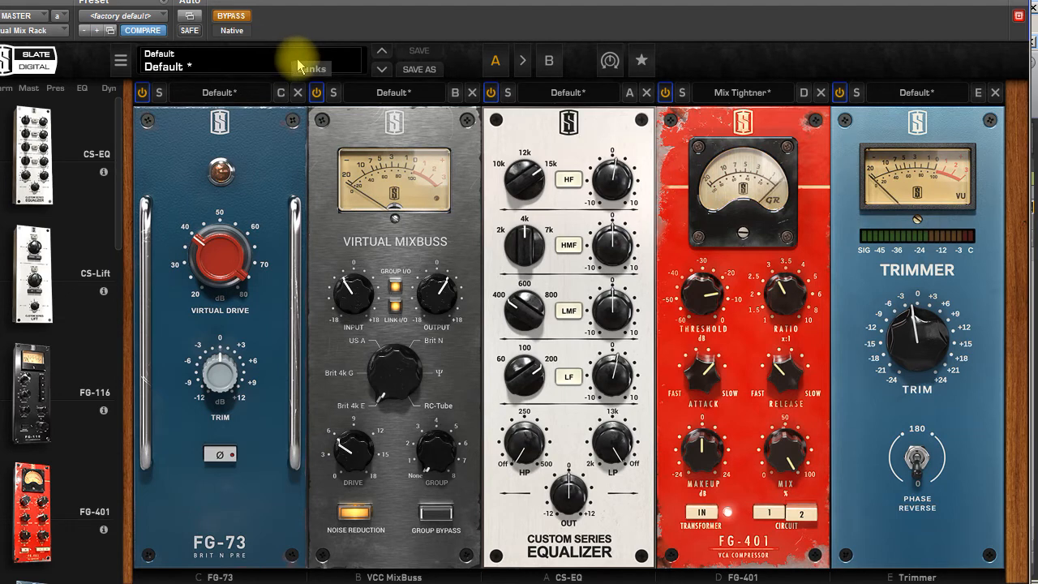
pyautogui.click(242, 17)
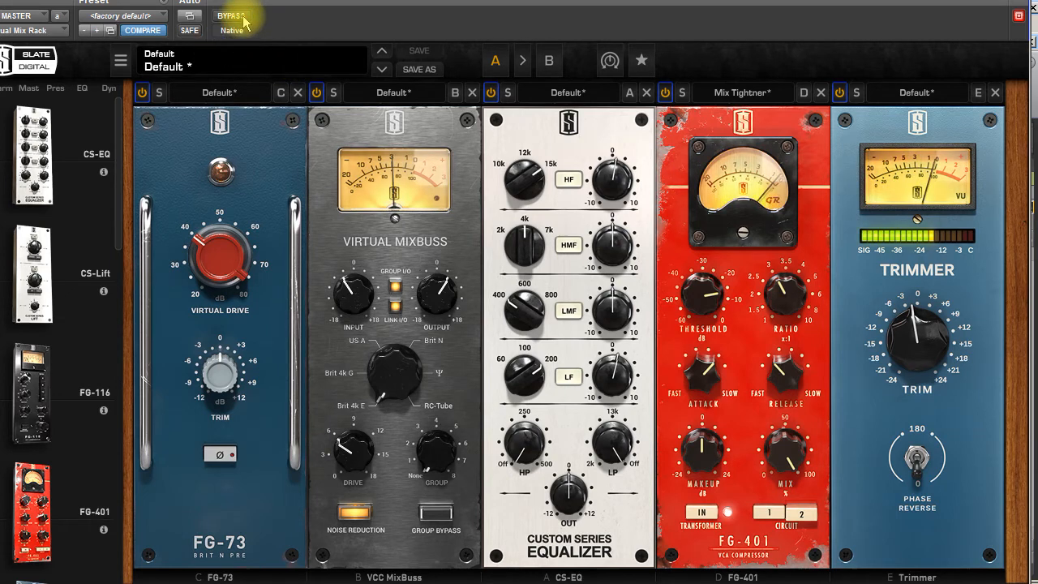
pyautogui.click(242, 18)
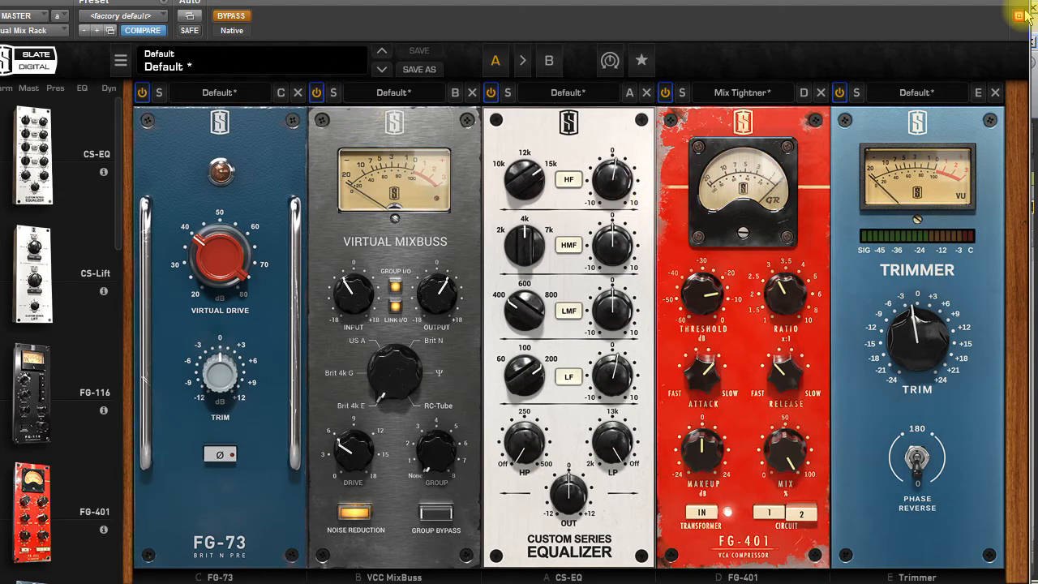
pyautogui.click(238, 17)
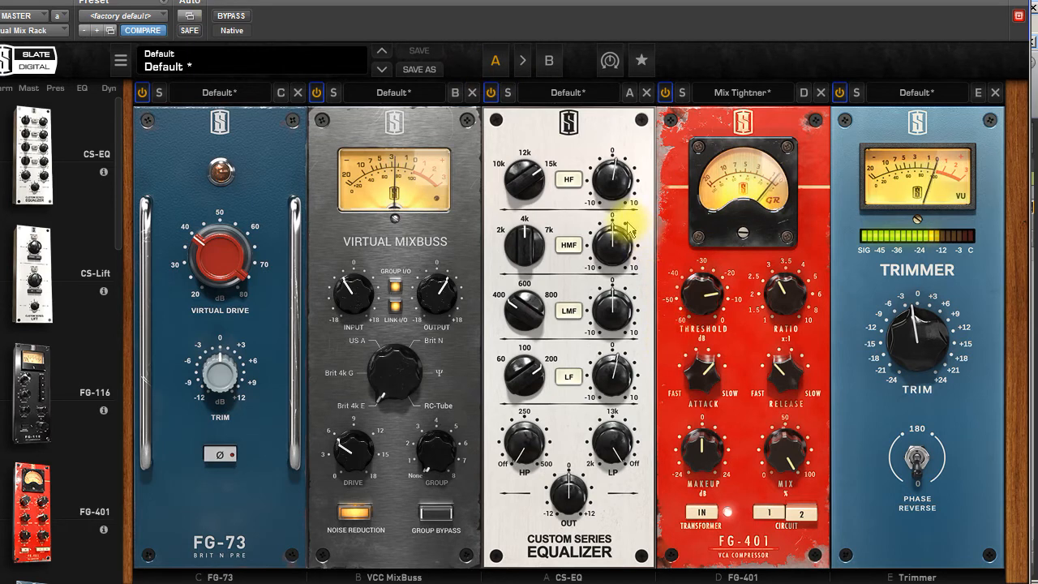
# Set the CS-EQ's LF gain to 0.88 and check the rack against bypass, leaving it active
pyautogui.moveTo(612, 379)
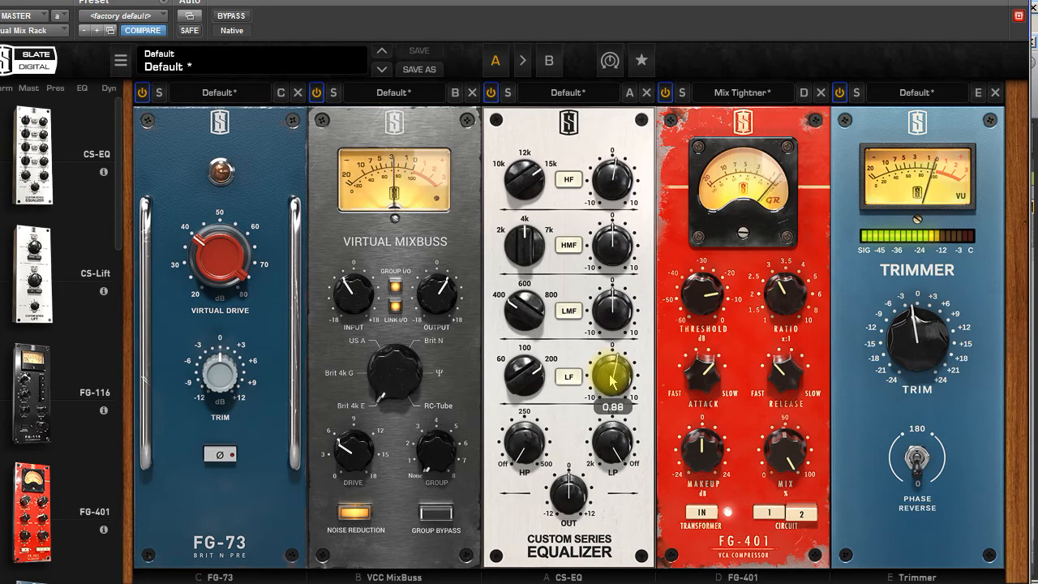
pyautogui.click(231, 17)
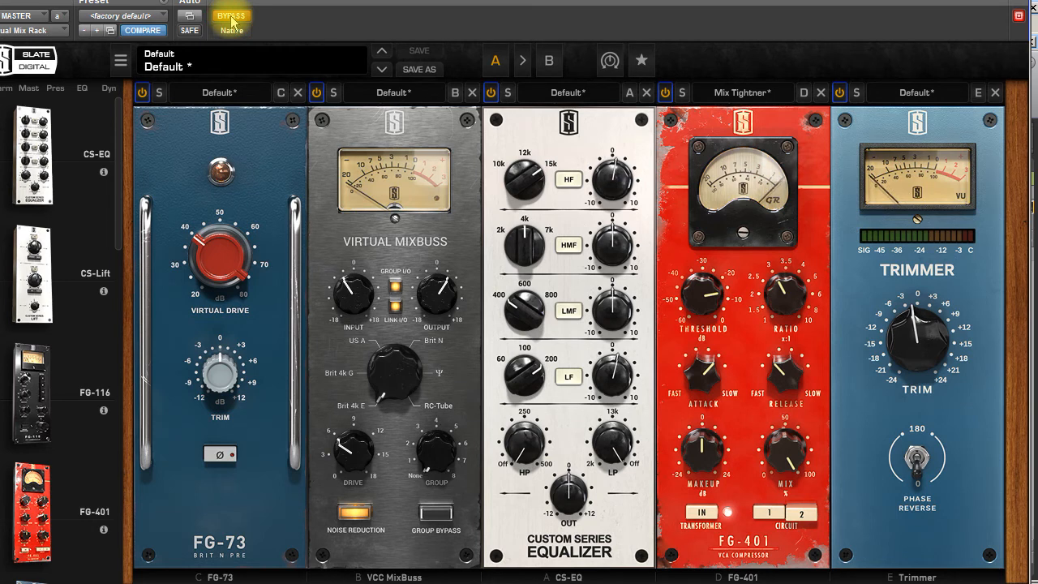
pyautogui.click(231, 17)
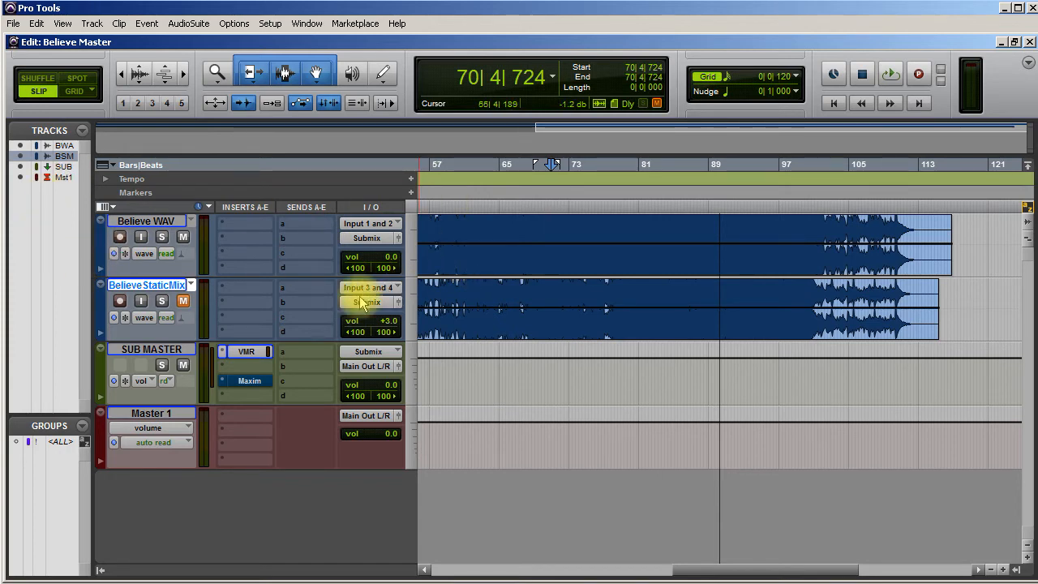
# Open the Maxim insert on SUB MASTER, set its threshold to 0.0 dB and take it out of bypass
pyautogui.click(249, 383)
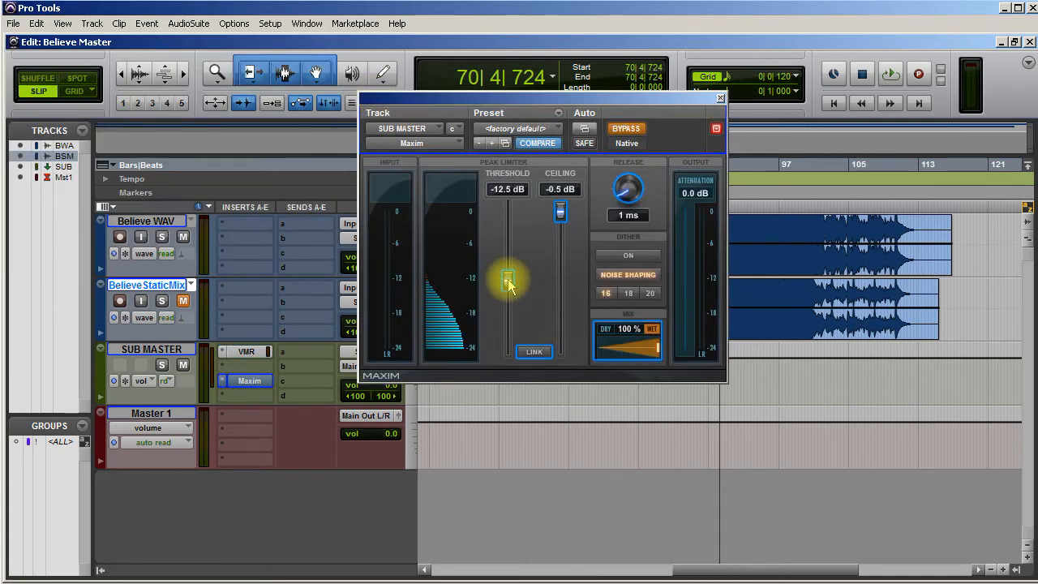
pyautogui.moveTo(508, 284); pyautogui.dragTo(503, 186)
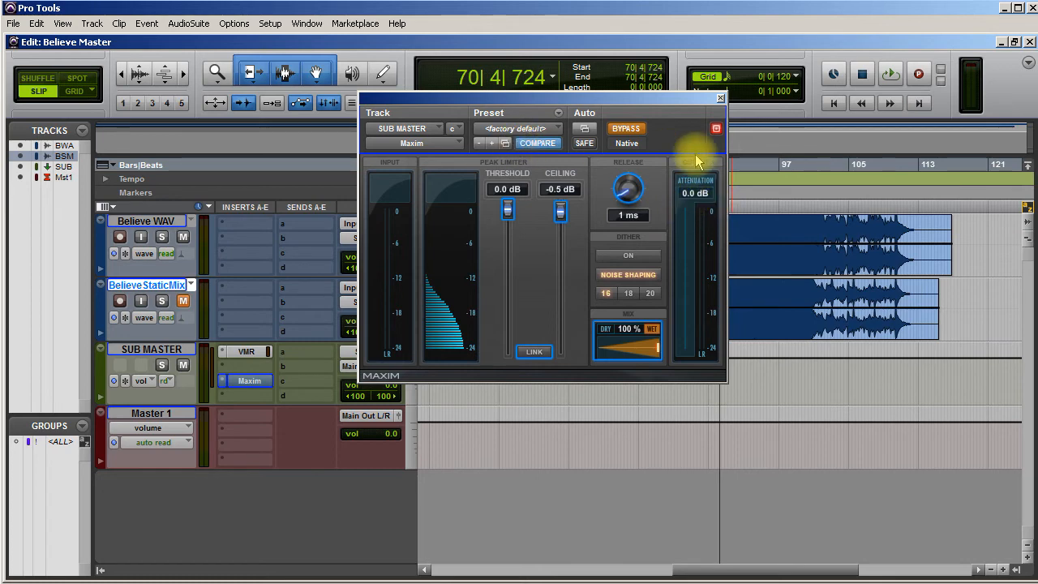
pyautogui.click(635, 131)
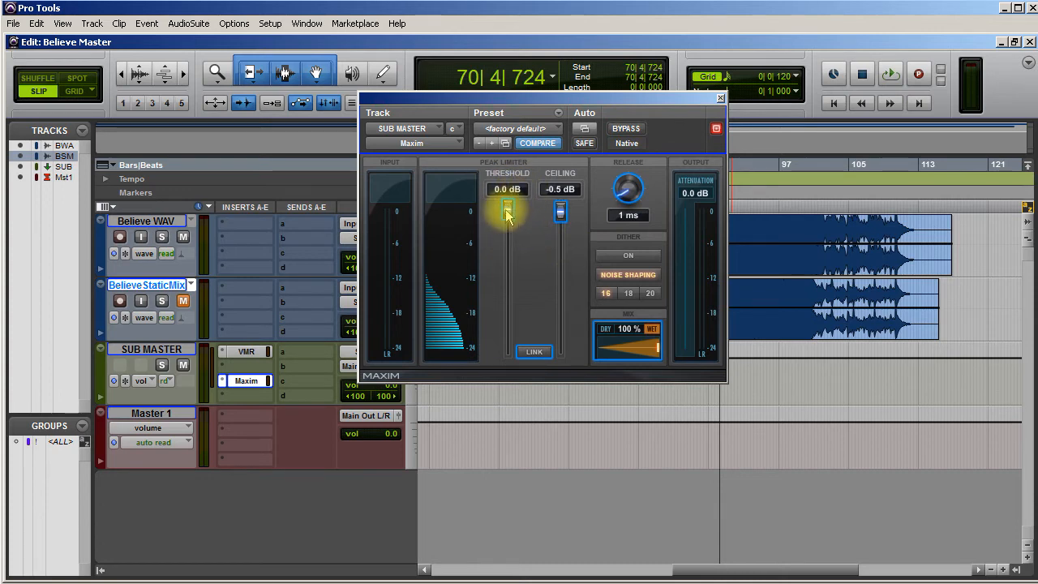
# Lower Maxim's threshold to -12.1 dB during playback, close its window and stop playback at the song's ending
pyautogui.press('space')
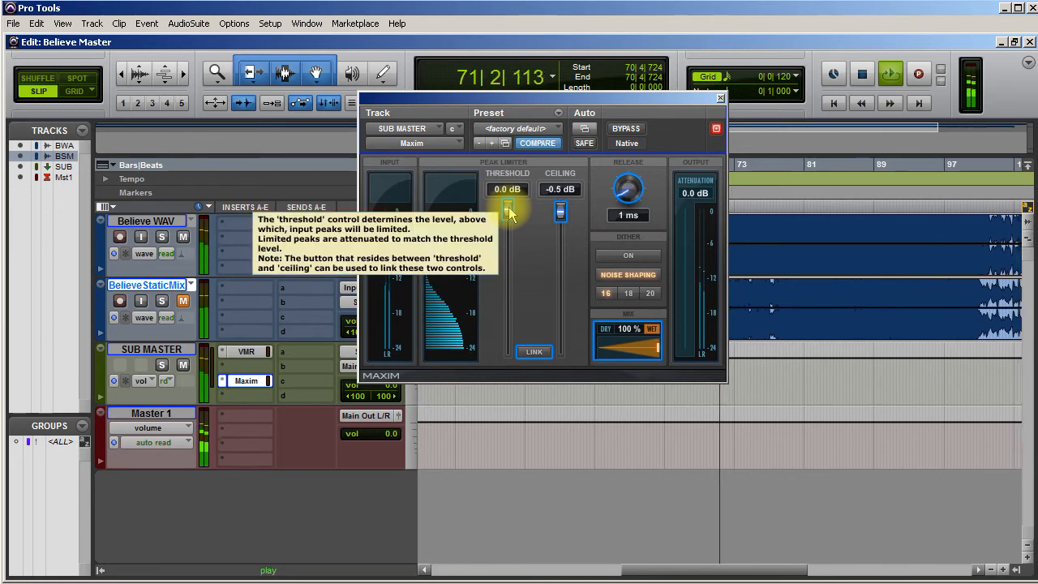
pyautogui.moveTo(509, 213); pyautogui.dragTo(523, 283)
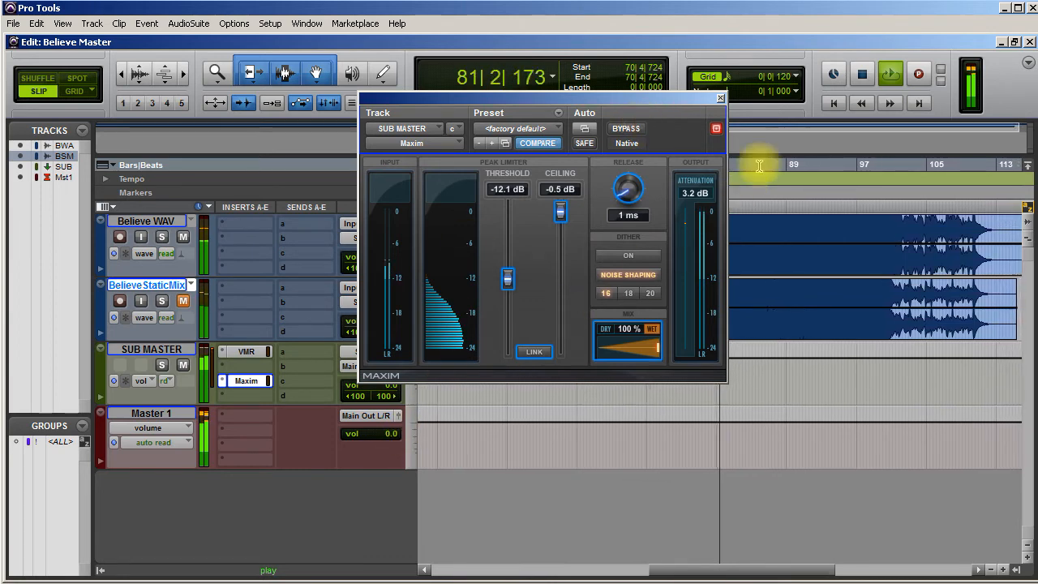
pyautogui.click(719, 98)
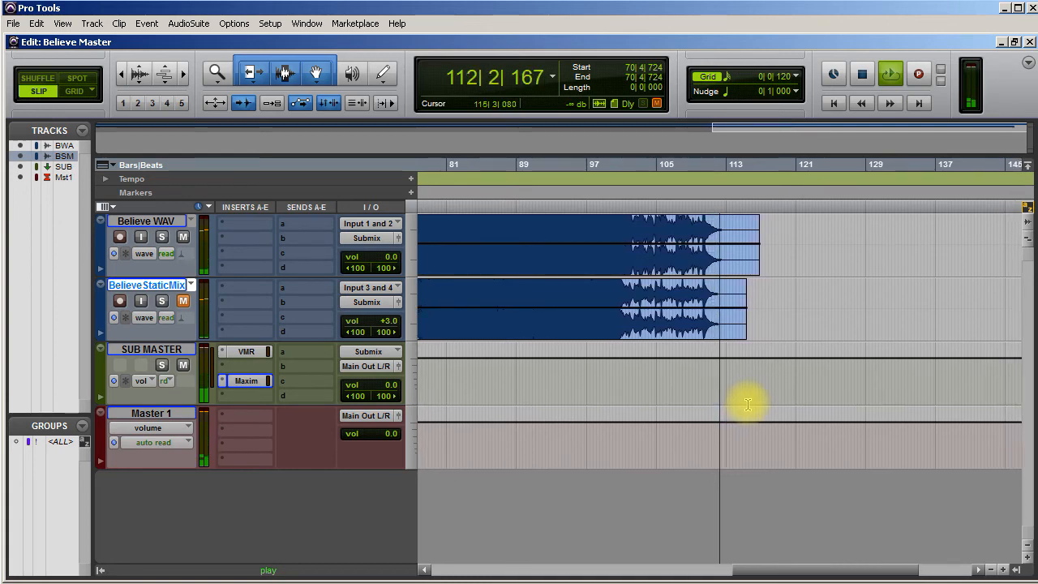
pyautogui.press('space')
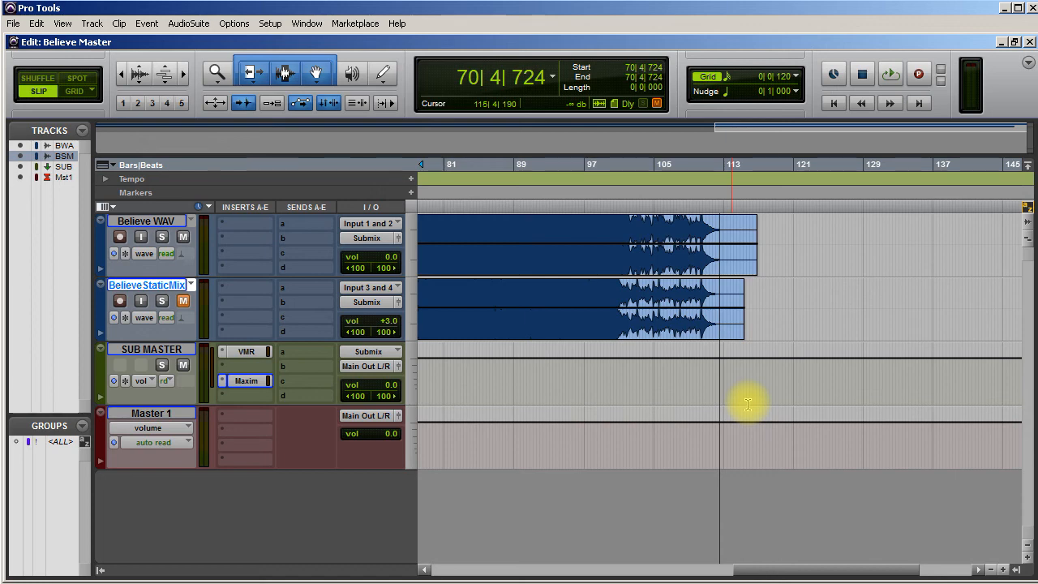
# Move the edit cursor to bar 82 in the Believe WAV clip
pyautogui.click(460, 226)
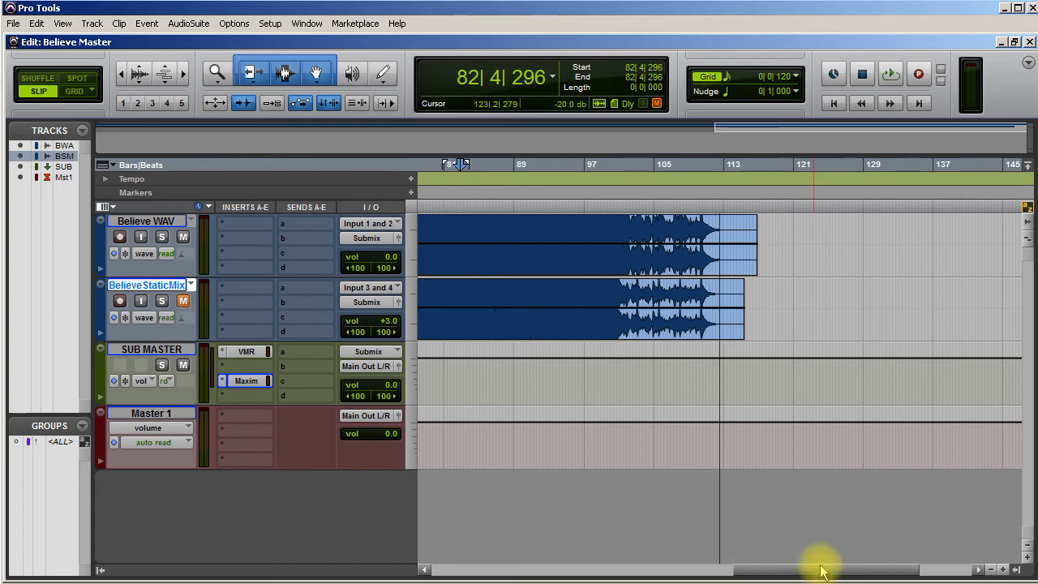
pyautogui.moveTo(824, 574); pyautogui.dragTo(626, 573)
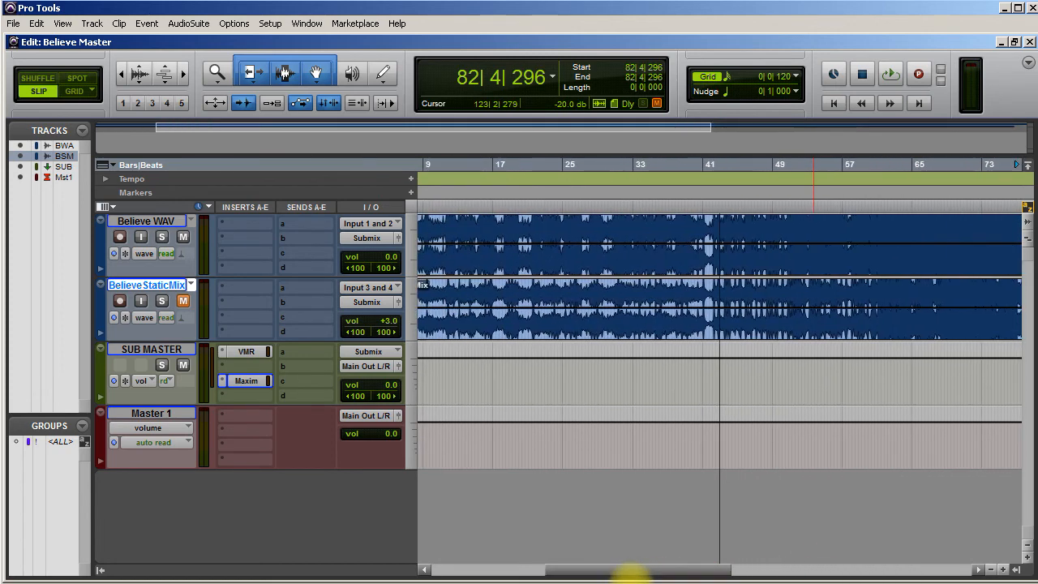